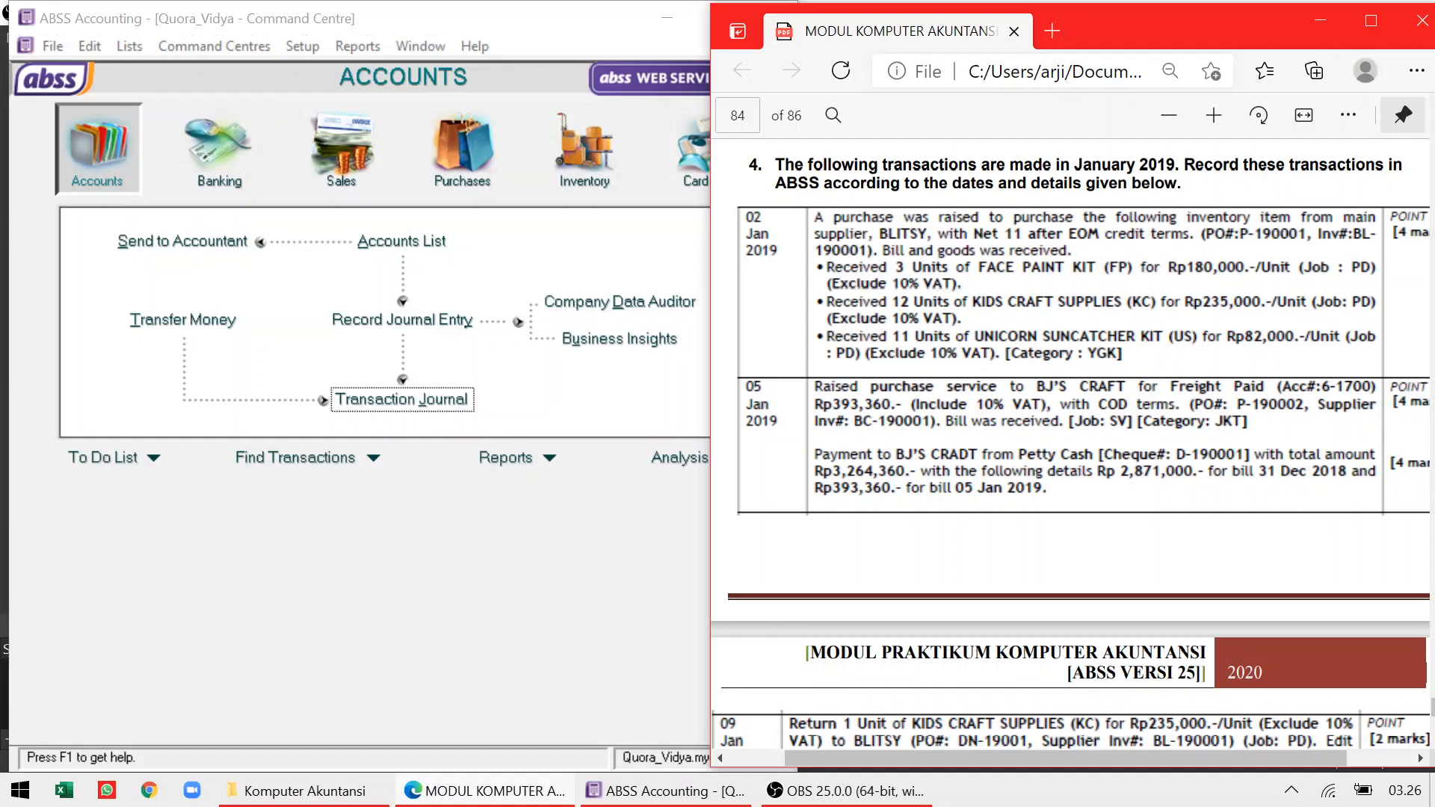
Review the module's January 2019 transactions along with the preceding items list, opening balance sheet, customer and supplier balances, and inventory balances
{"action": "scroll", "coordinate": [1147, 513], "scroll_direction": "right", "scroll_amount": 2}
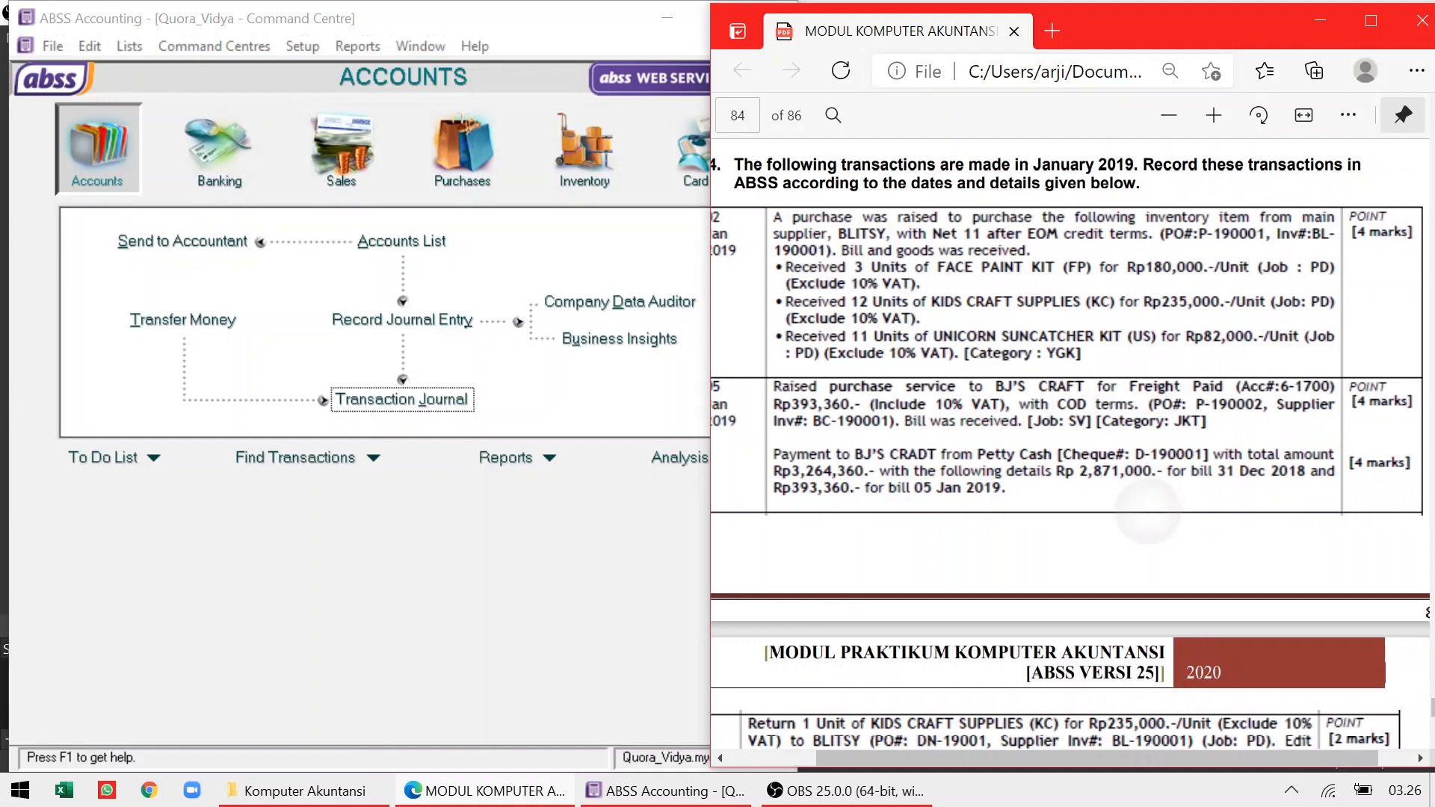
{"action": "scroll", "coordinate": [1148, 512], "scroll_direction": "down", "scroll_amount": 2}
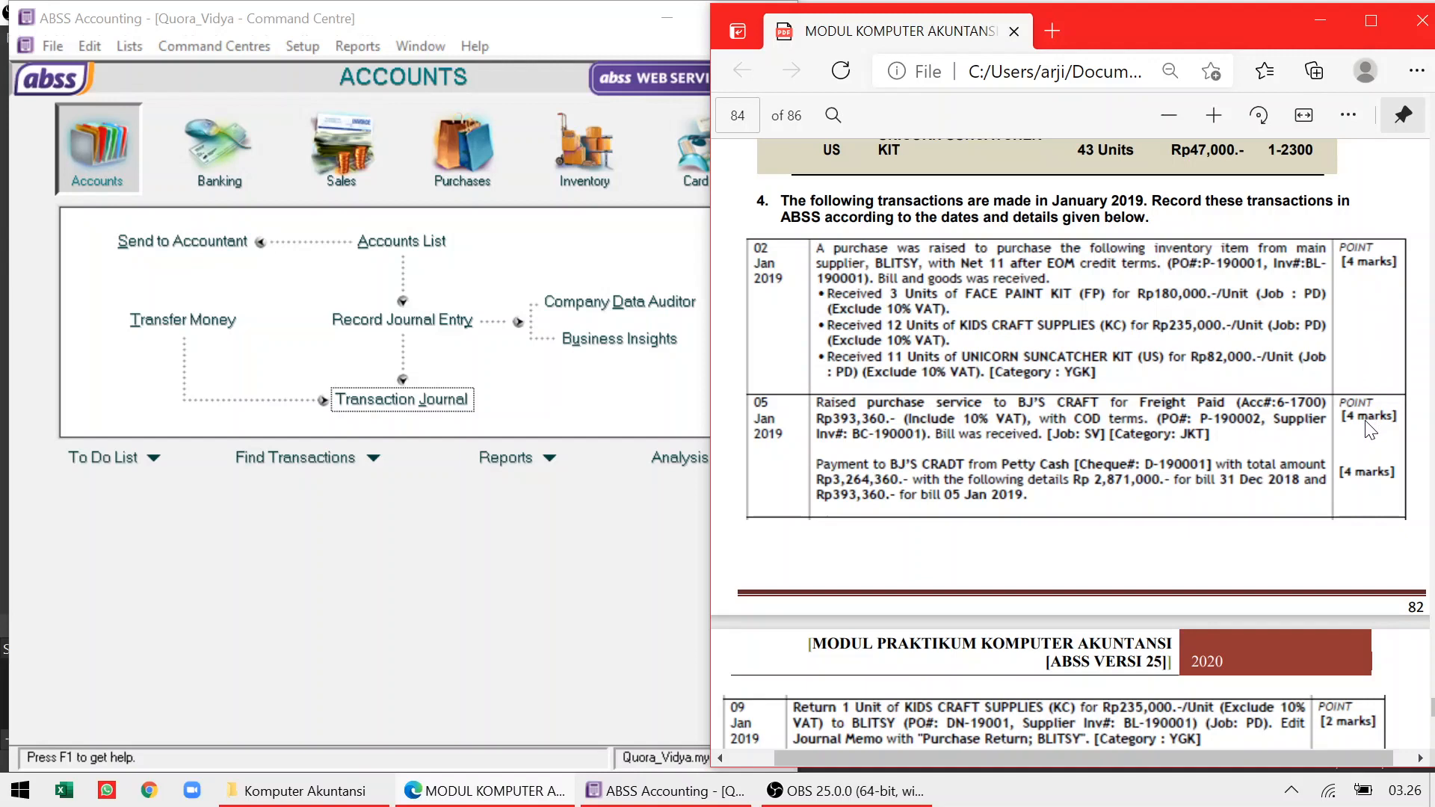
{"action": "scroll", "coordinate": [1365, 451], "scroll_direction": "down", "scroll_amount": 3}
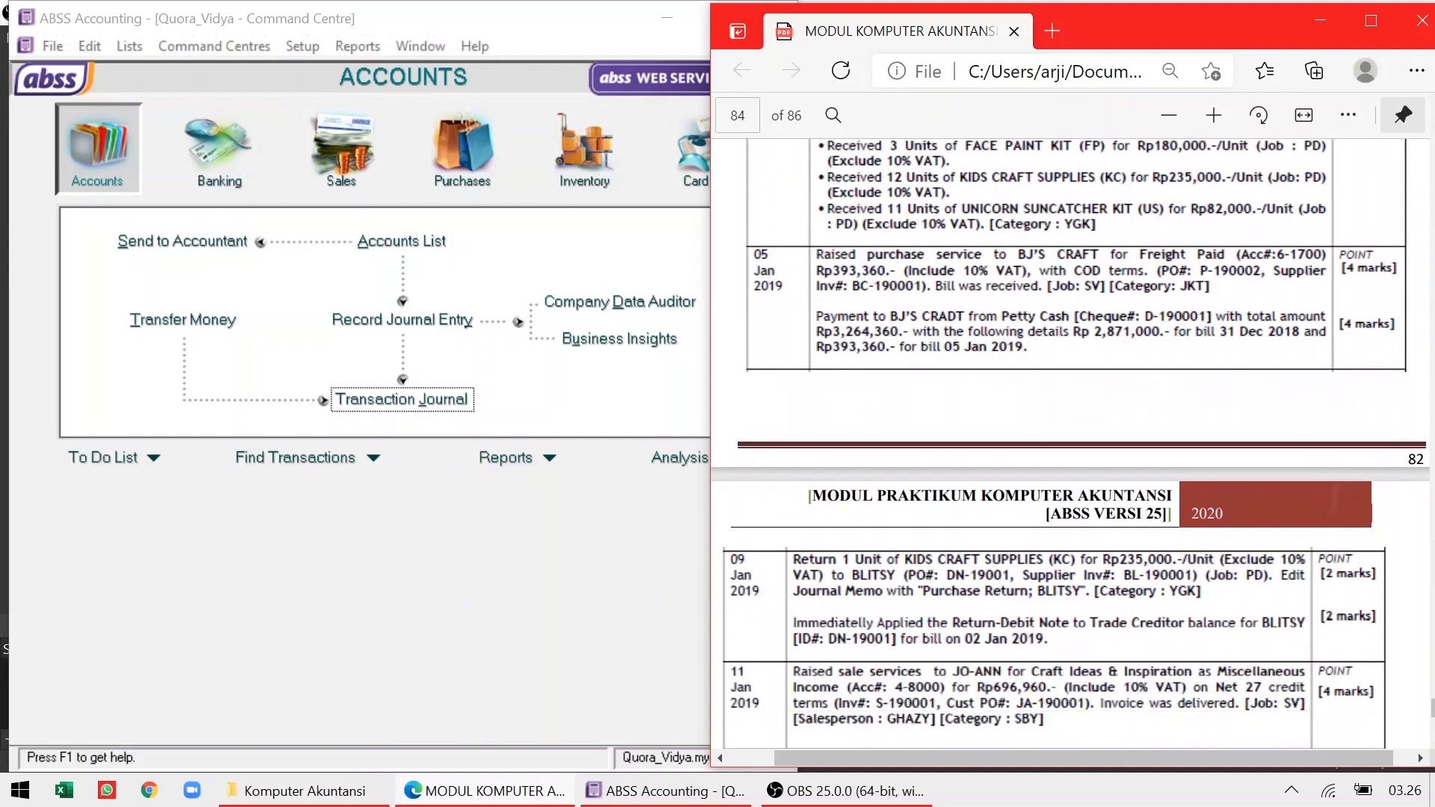
{"action": "scroll", "coordinate": [1070, 443], "scroll_direction": "down", "scroll_amount": 1}
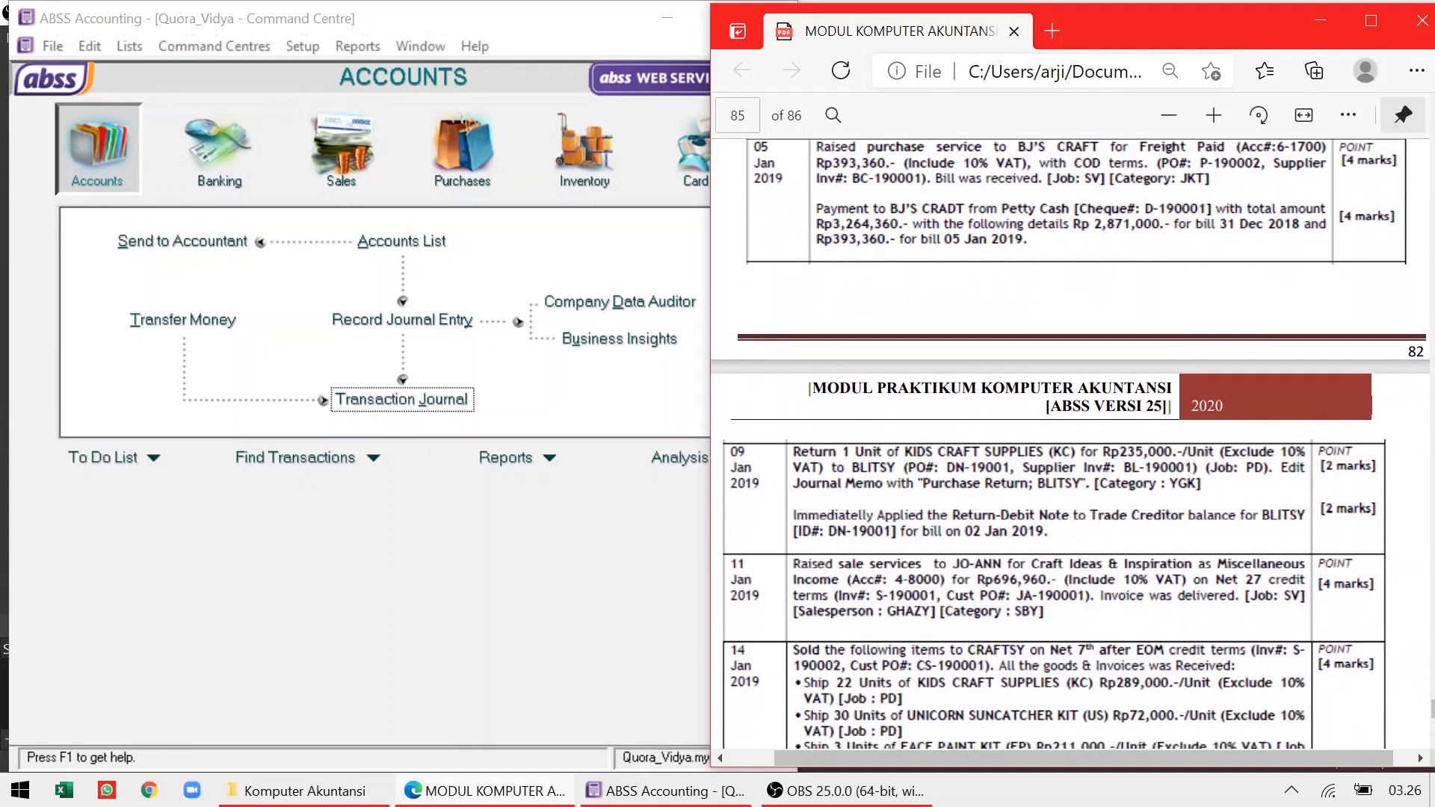
{"action": "scroll", "coordinate": [1071, 444], "scroll_direction": "up", "scroll_amount": 3}
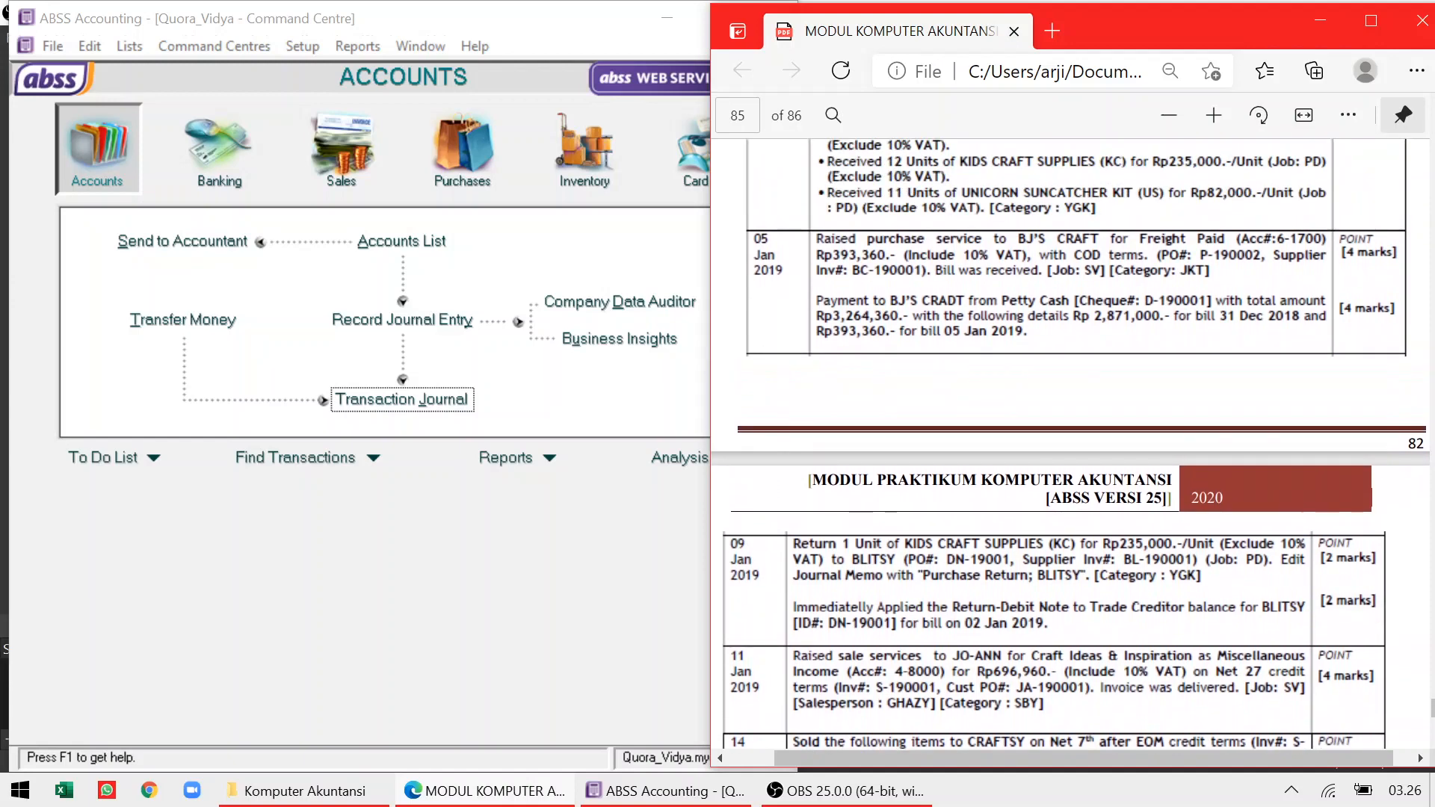
{"action": "scroll", "coordinate": [1070, 444], "scroll_direction": "up", "scroll_amount": 15}
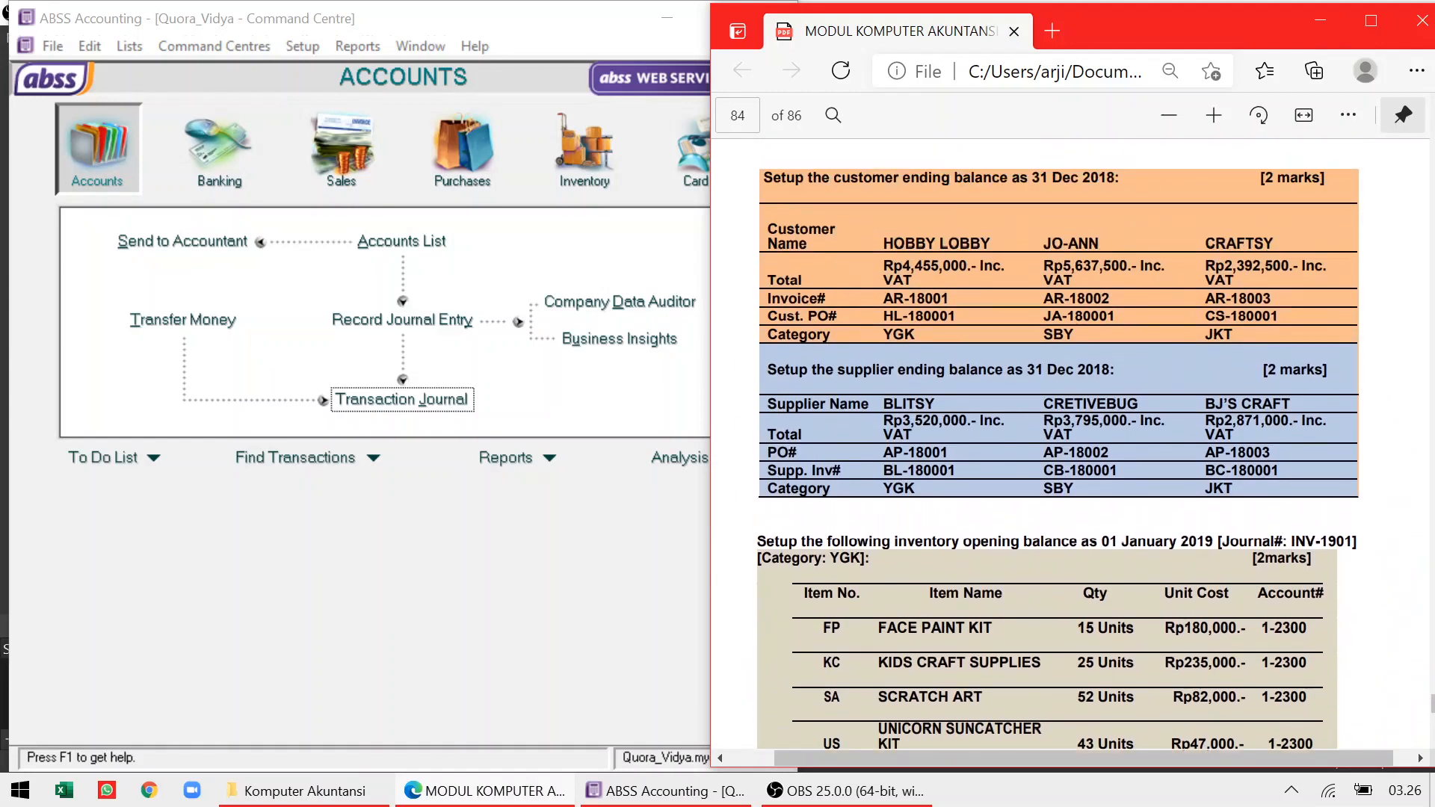
{"action": "scroll", "coordinate": [1071, 444], "scroll_direction": "down", "scroll_amount": 1}
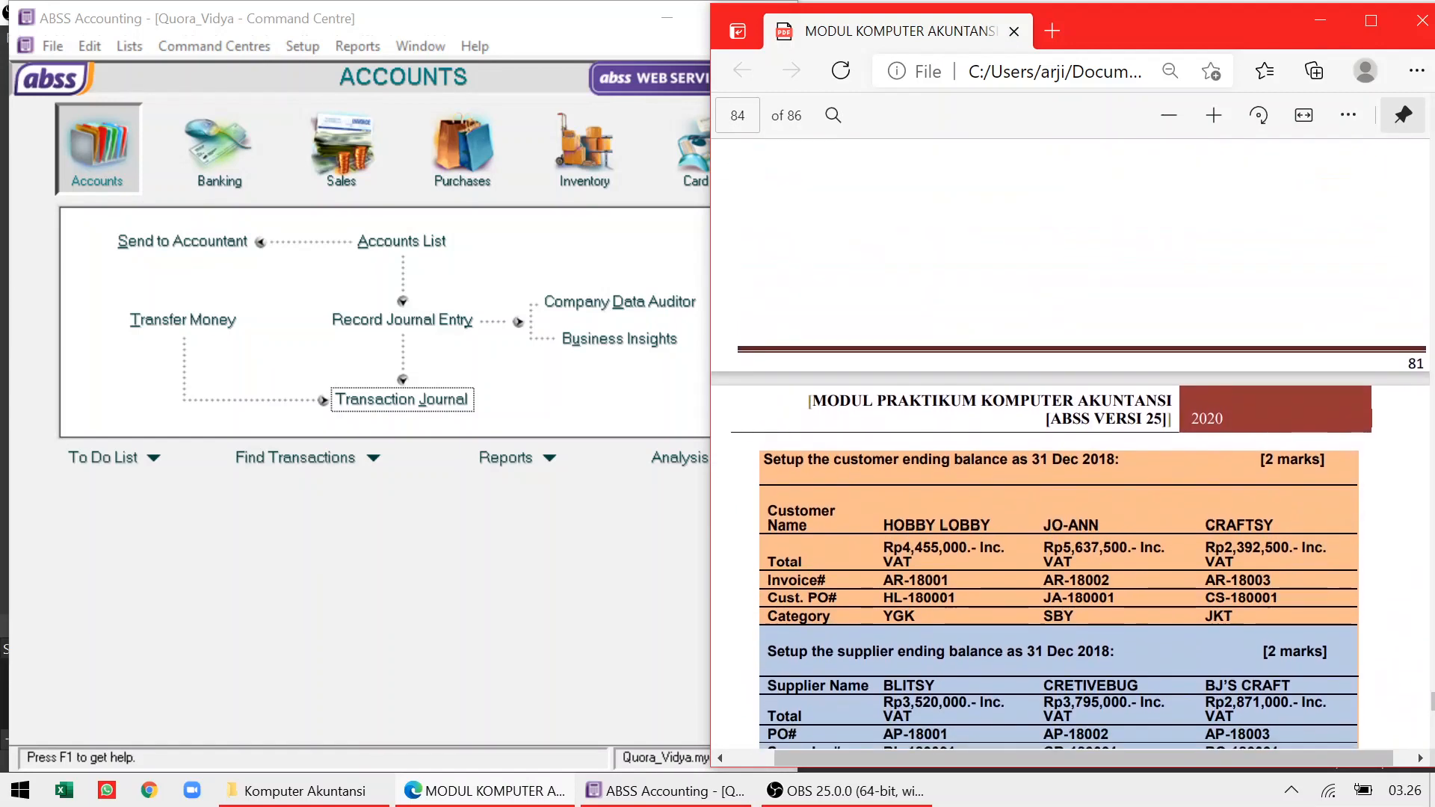
{"action": "scroll", "coordinate": [1071, 444], "scroll_direction": "up", "scroll_amount": 10}
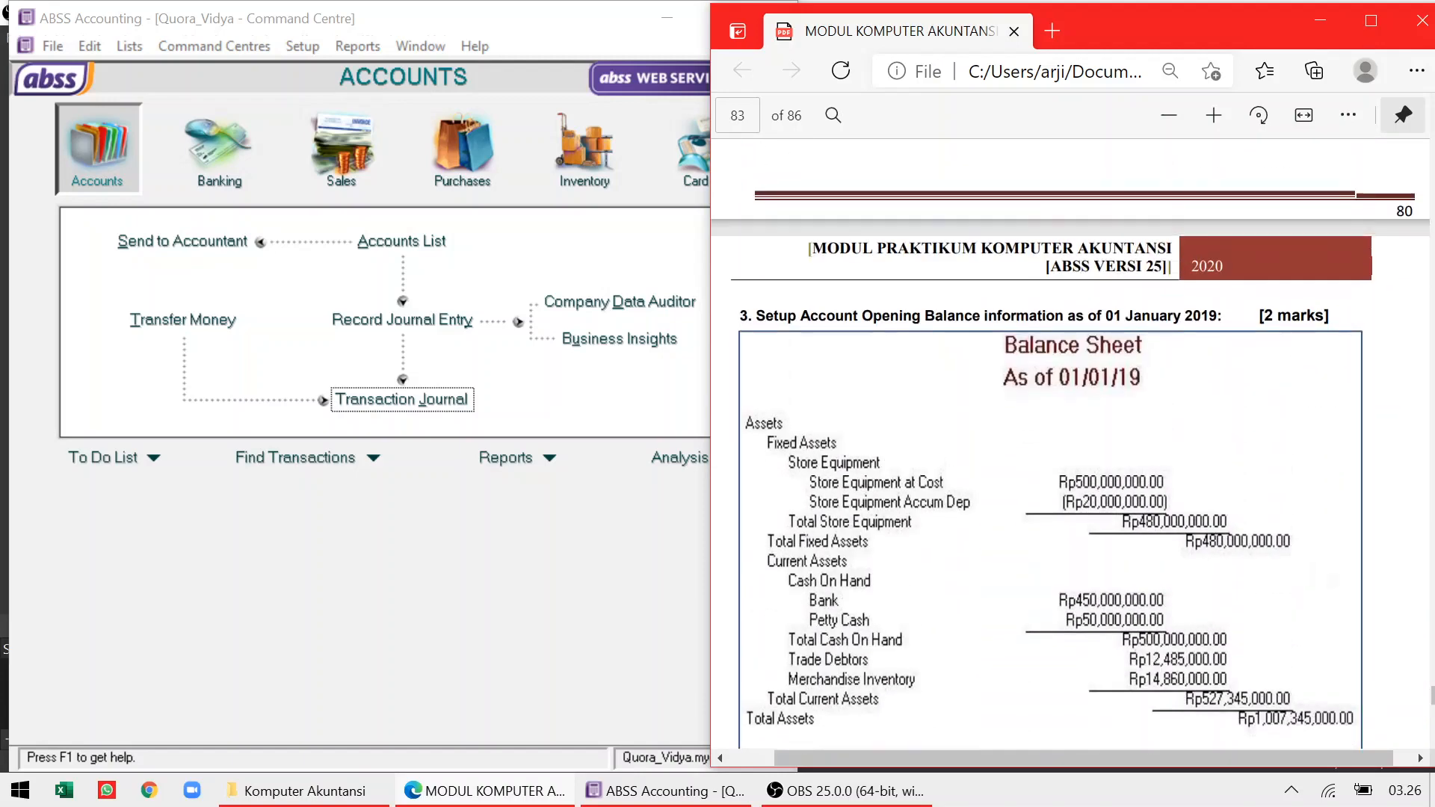
{"action": "scroll", "coordinate": [1071, 444], "scroll_direction": "up", "scroll_amount": 8}
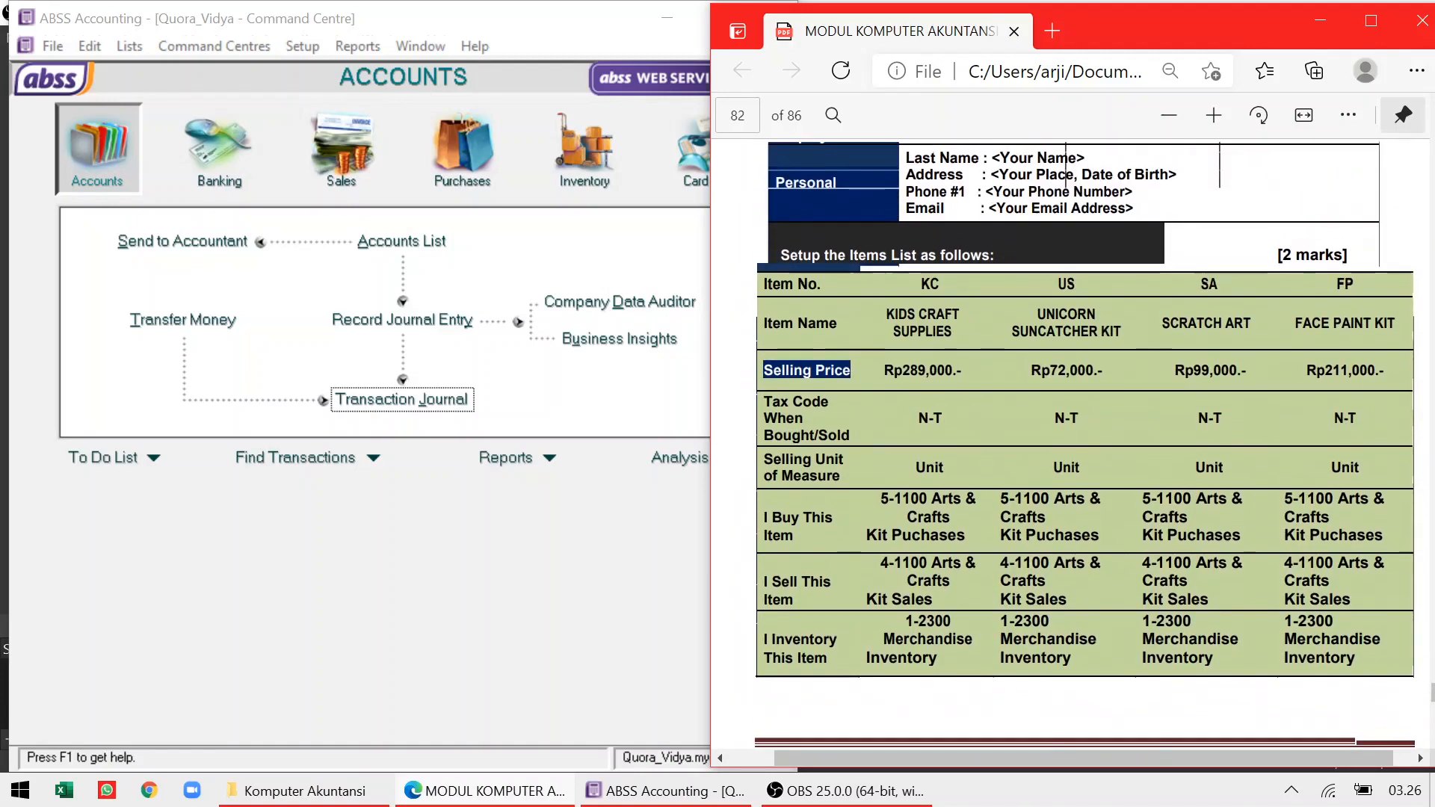
{"action": "scroll", "coordinate": [1071, 444], "scroll_direction": "down", "scroll_amount": 1}
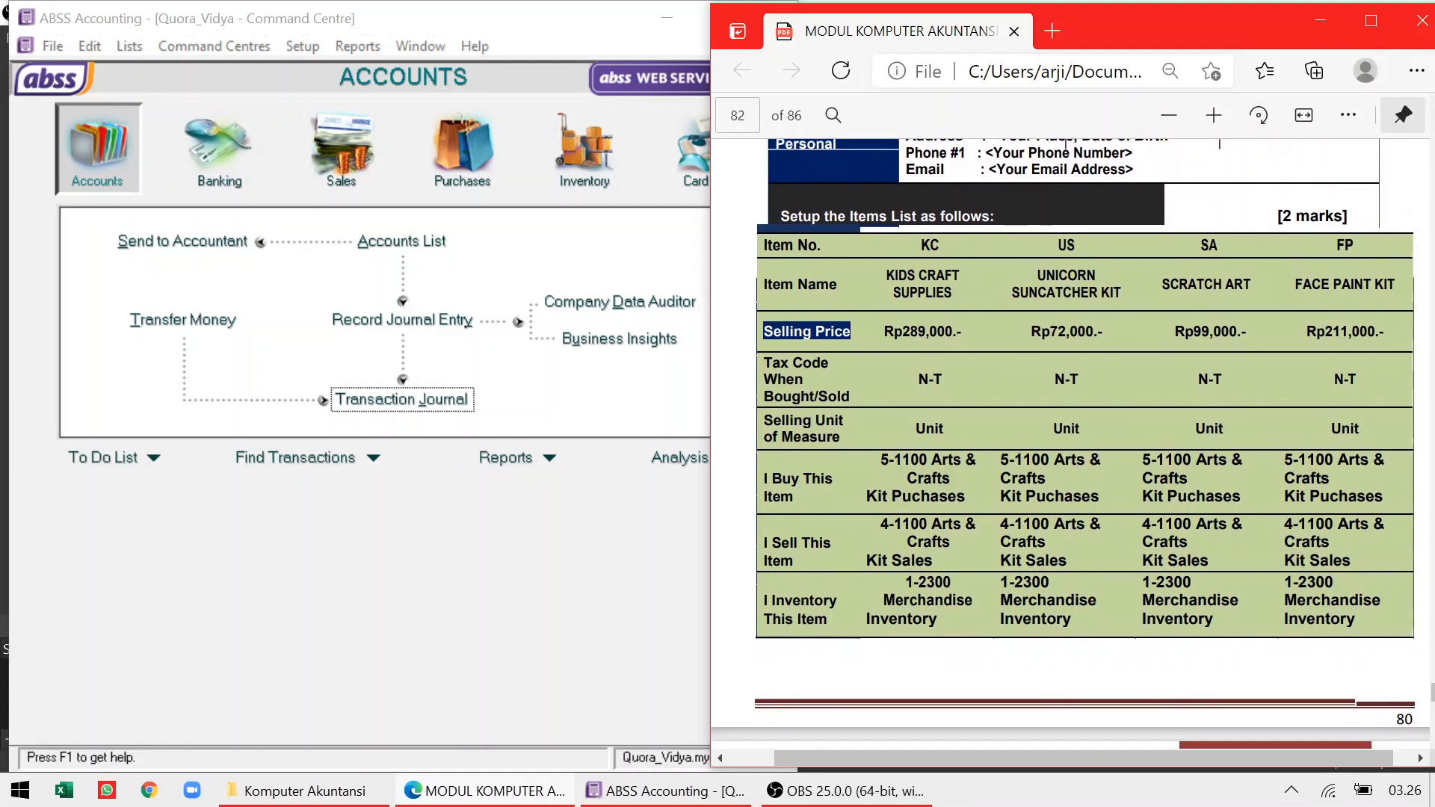
{"action": "scroll", "coordinate": [1071, 444], "scroll_direction": "down", "scroll_amount": 8}
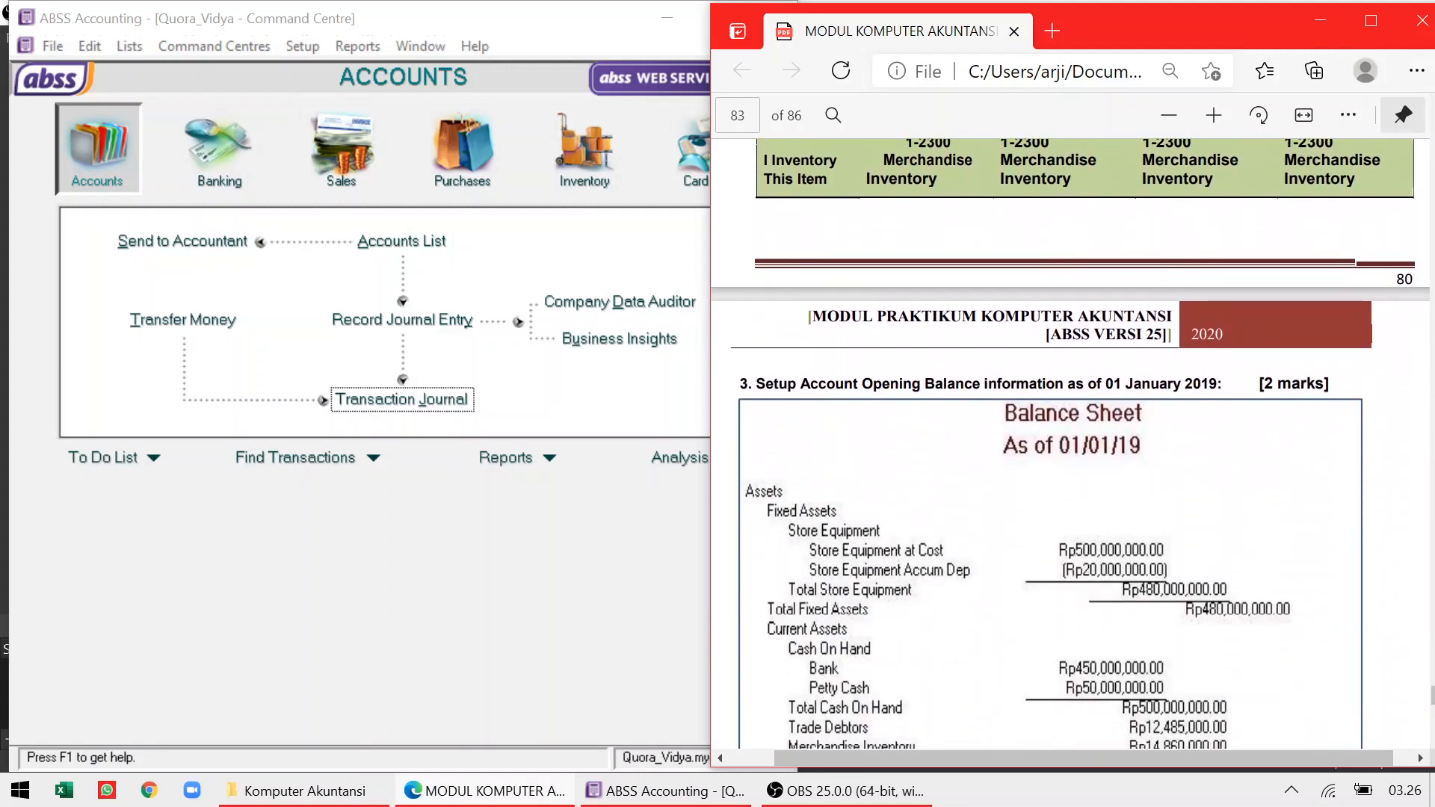
{"action": "scroll", "coordinate": [1070, 444], "scroll_direction": "down", "scroll_amount": 9}
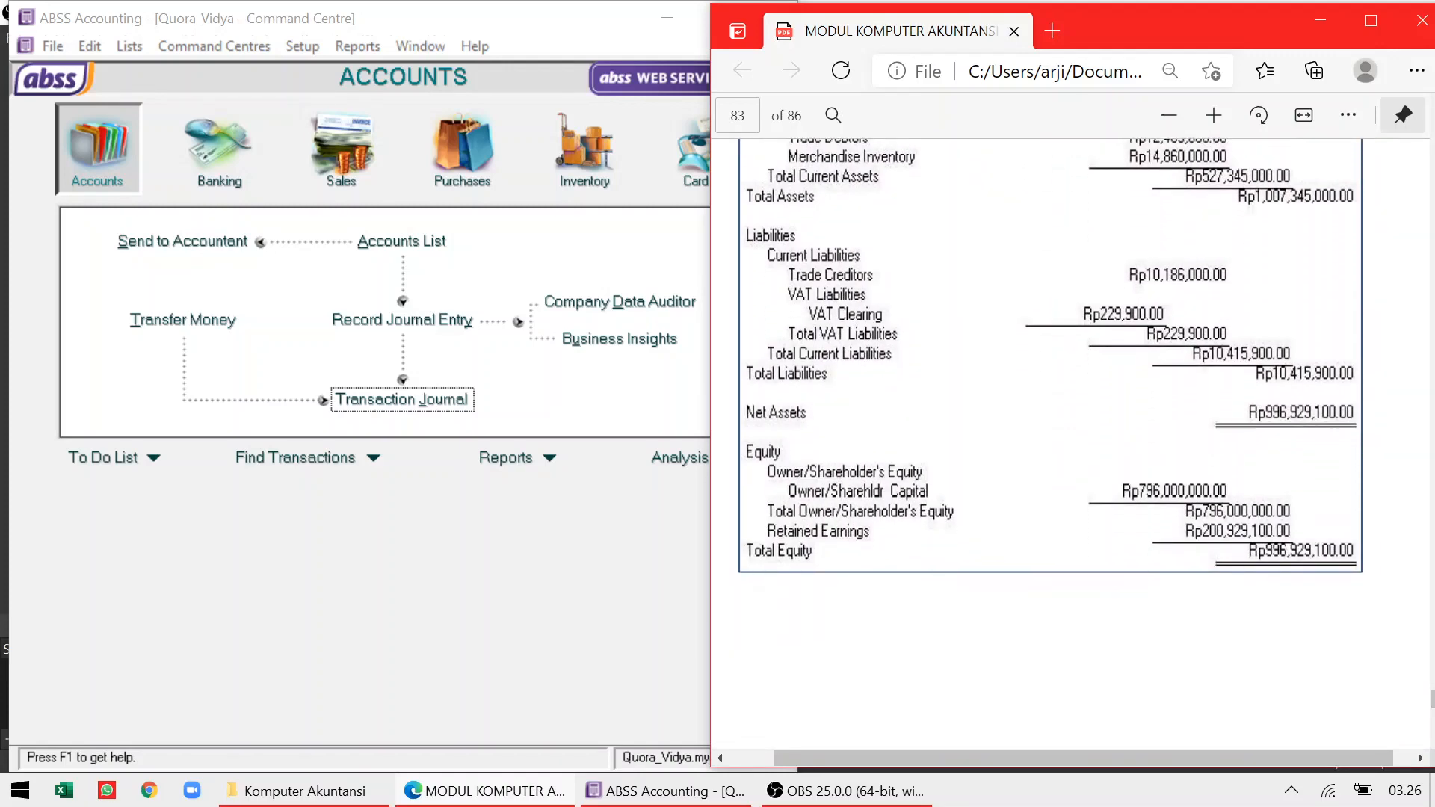
{"action": "scroll", "coordinate": [1071, 444], "scroll_direction": "down", "scroll_amount": 10}
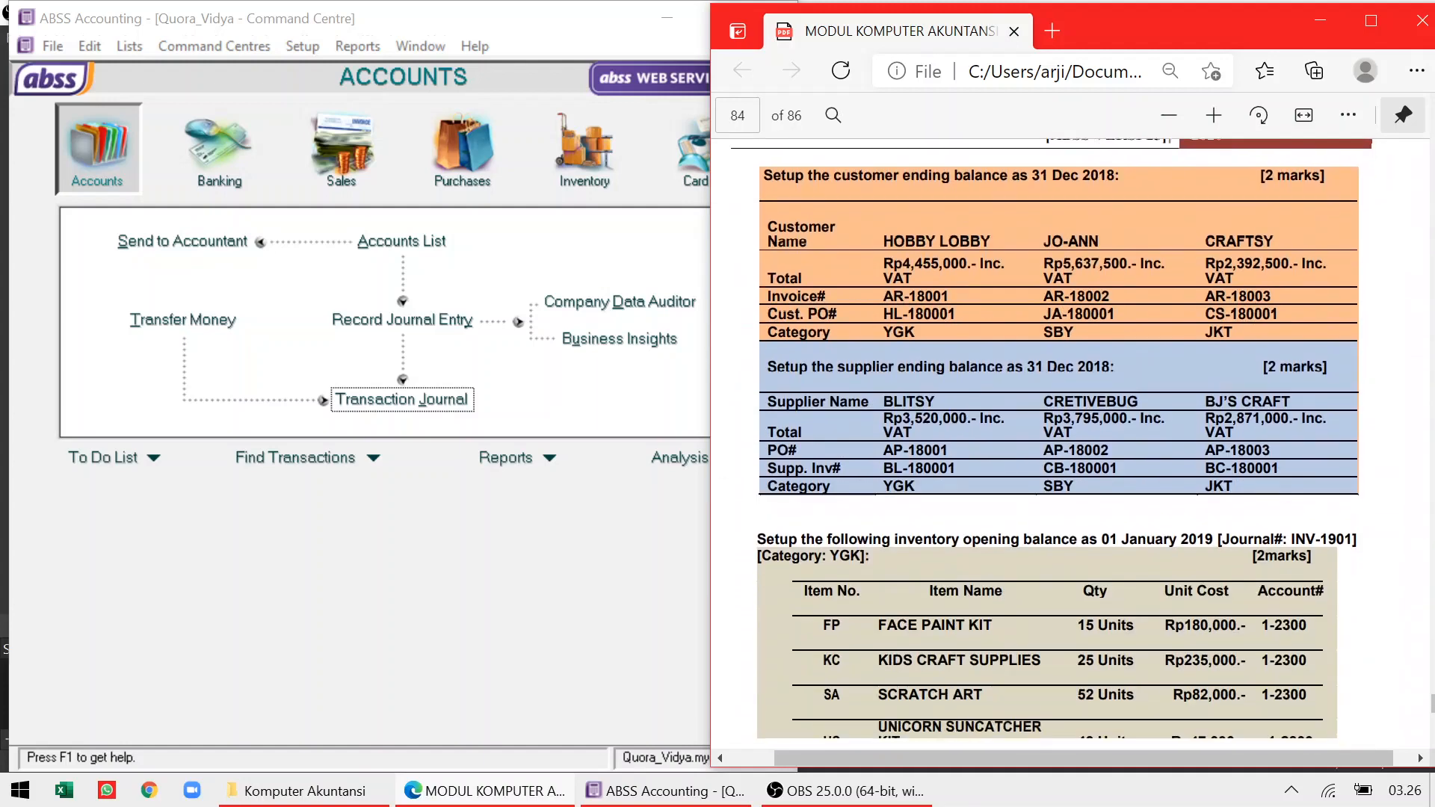
{"action": "scroll", "coordinate": [1071, 444], "scroll_direction": "down", "scroll_amount": 5}
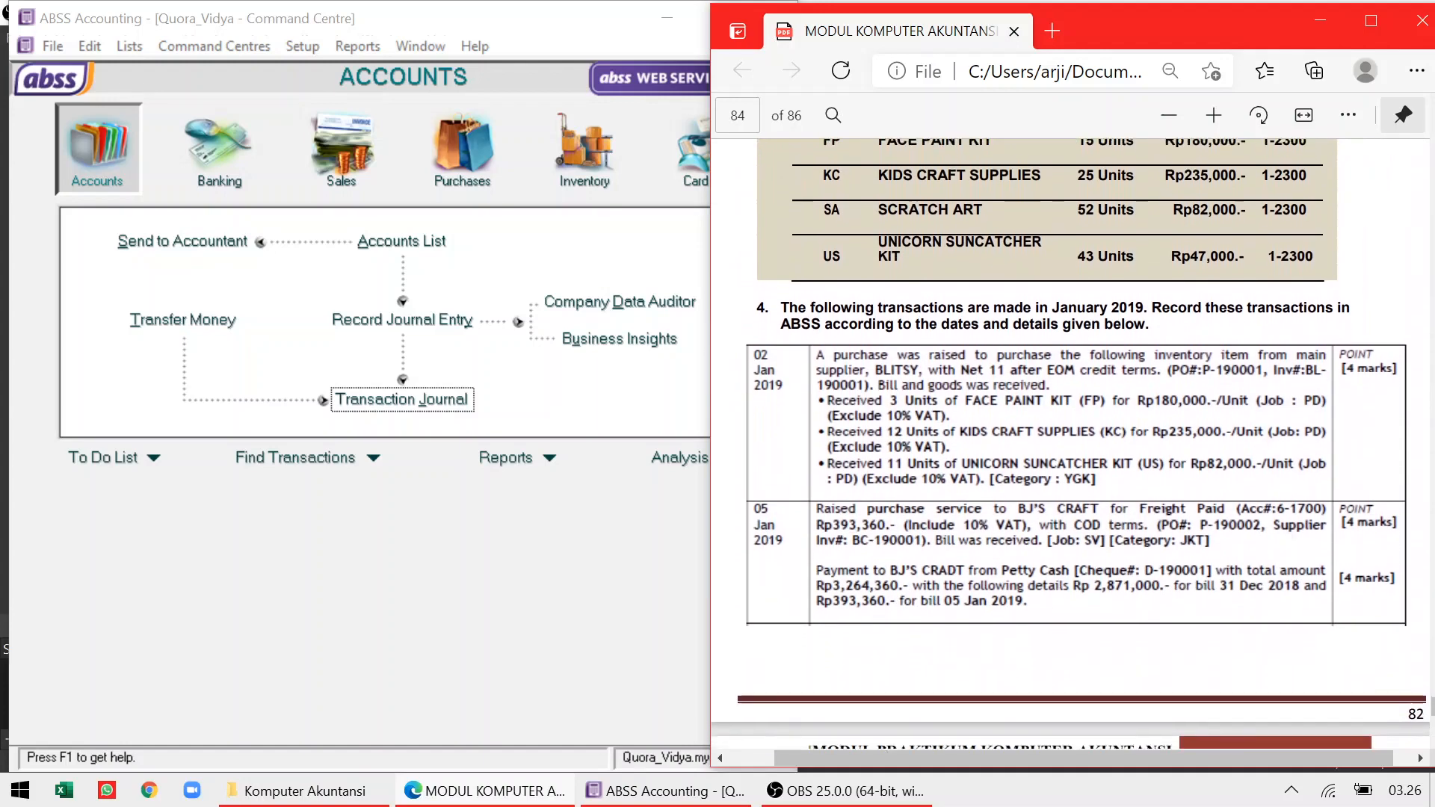
{"action": "scroll", "coordinate": [1071, 444], "scroll_direction": "down", "scroll_amount": 1}
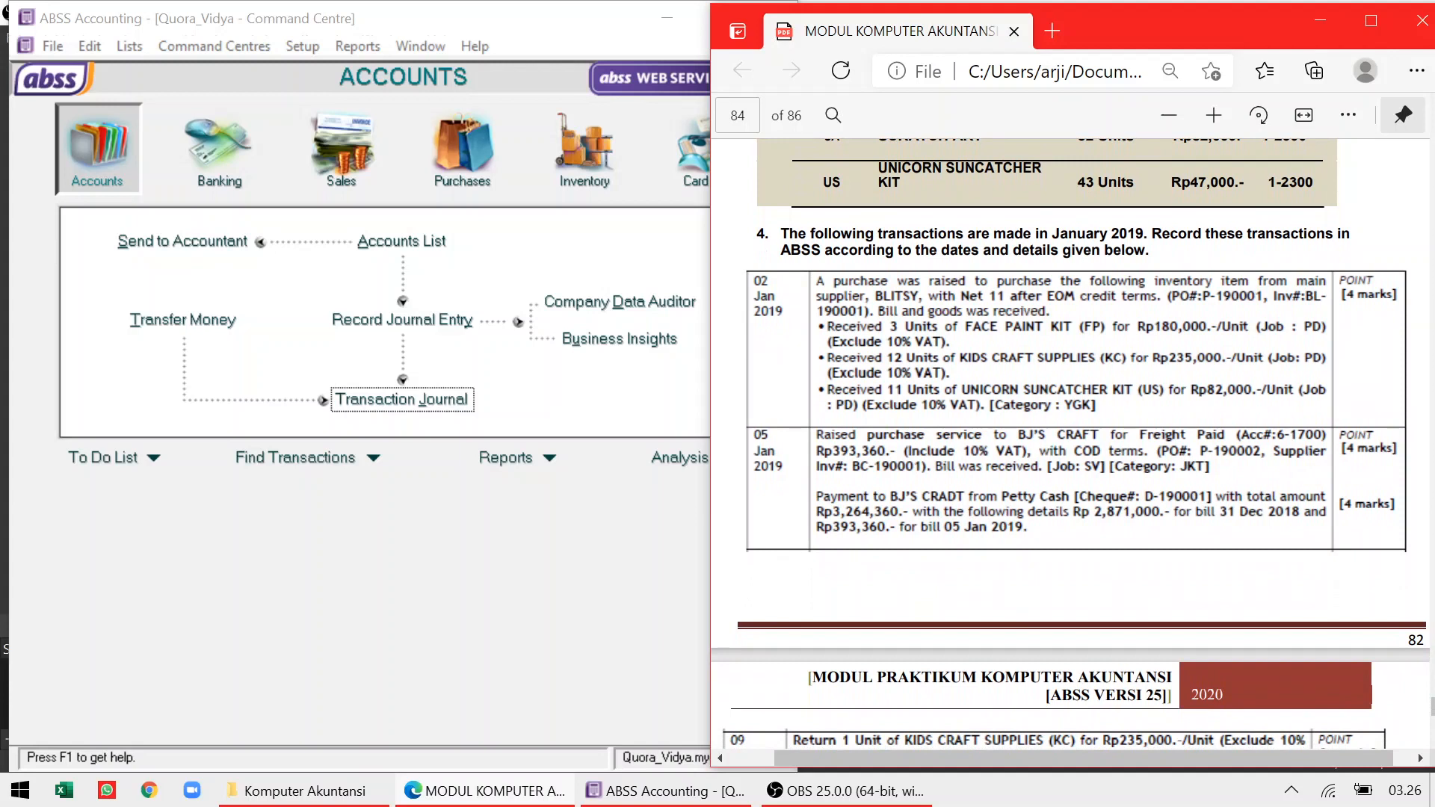
{"action": "scroll", "coordinate": [1070, 445], "scroll_direction": "down", "scroll_amount": 2}
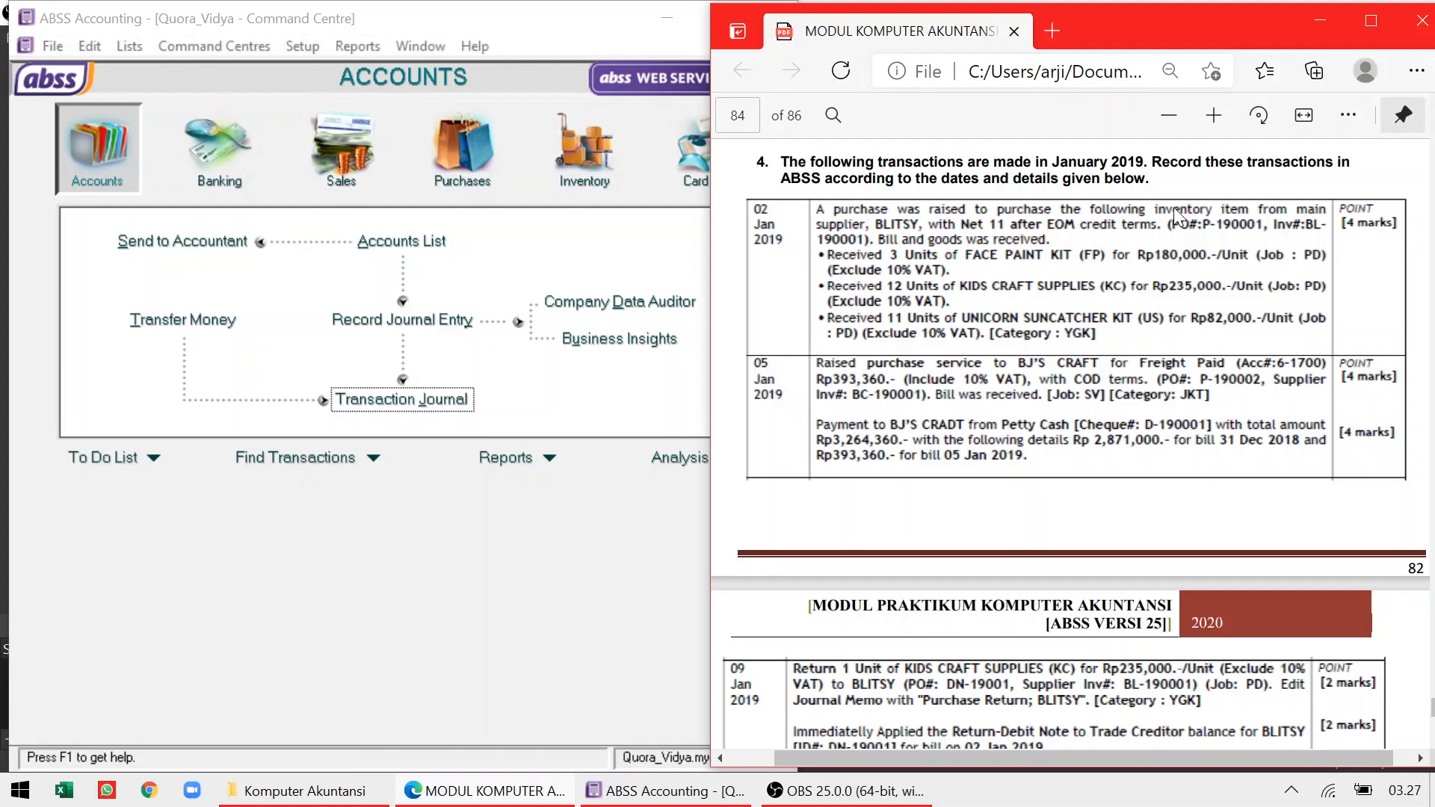
Start a new purchase bill in ABSS Accounting using the Item layout and choose Blitsy as the supplier
{"action": "left_click", "coordinate": [456, 163]}
{"action": "left_click", "coordinate": [455, 163]}
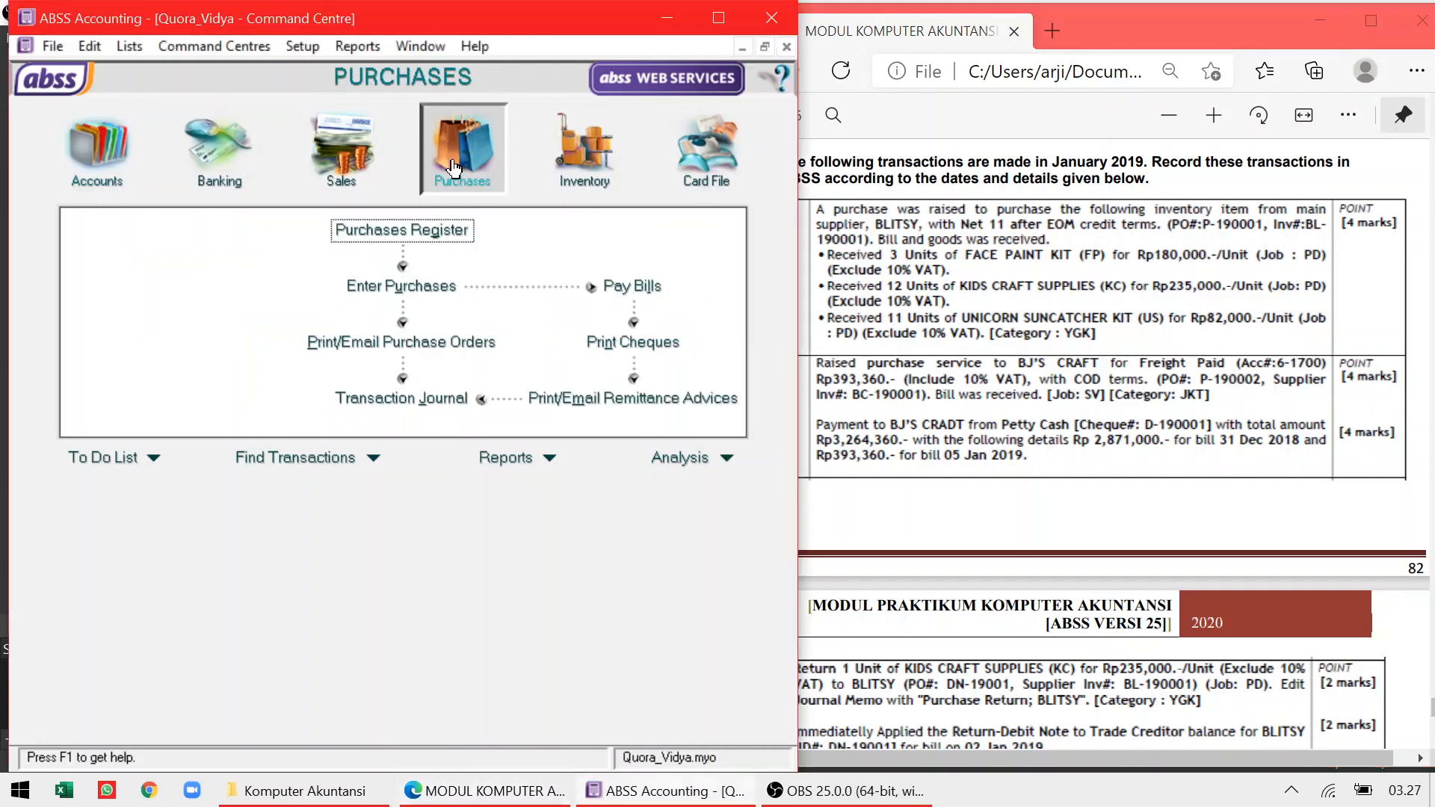
{"action": "left_click", "coordinate": [395, 299]}
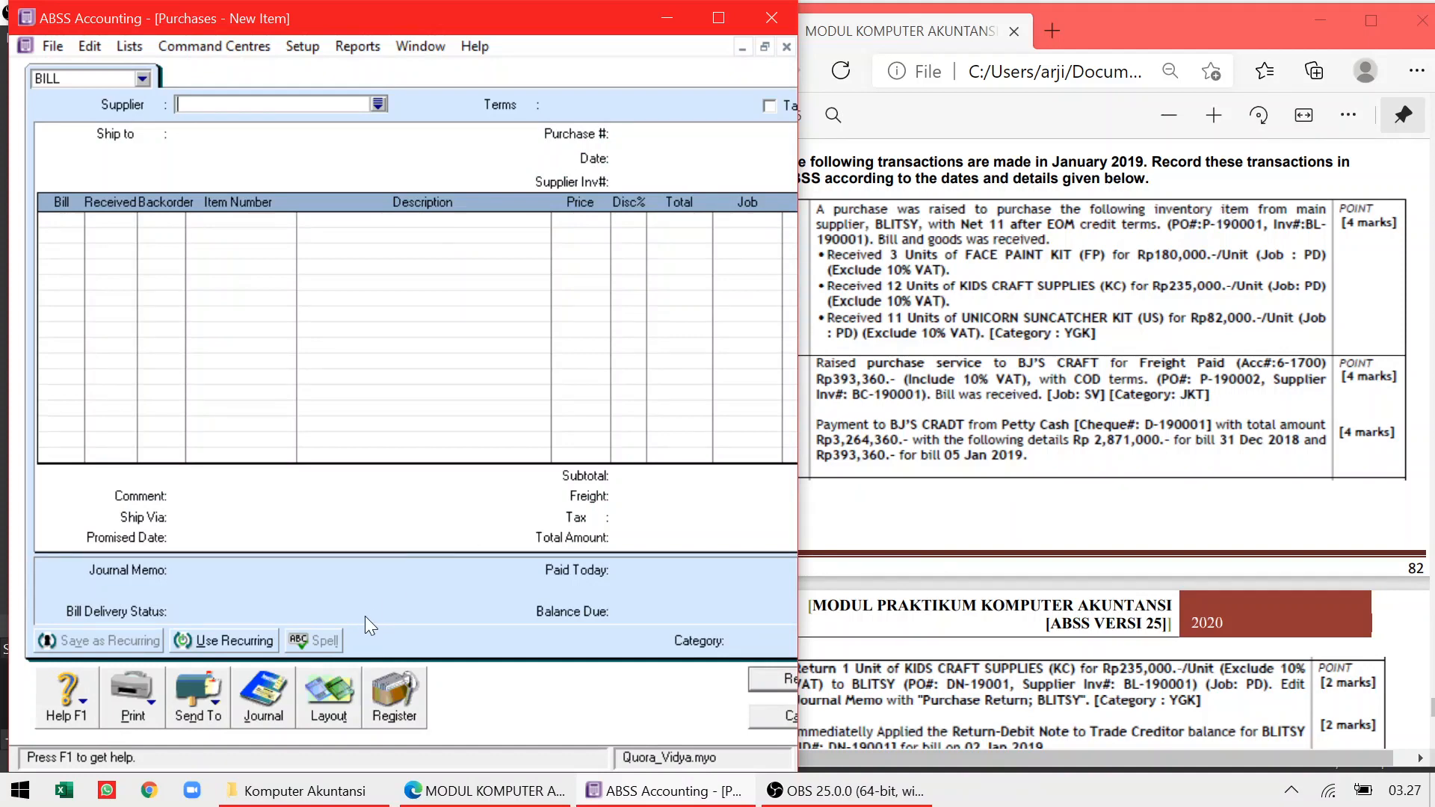
{"action": "left_click", "coordinate": [319, 688]}
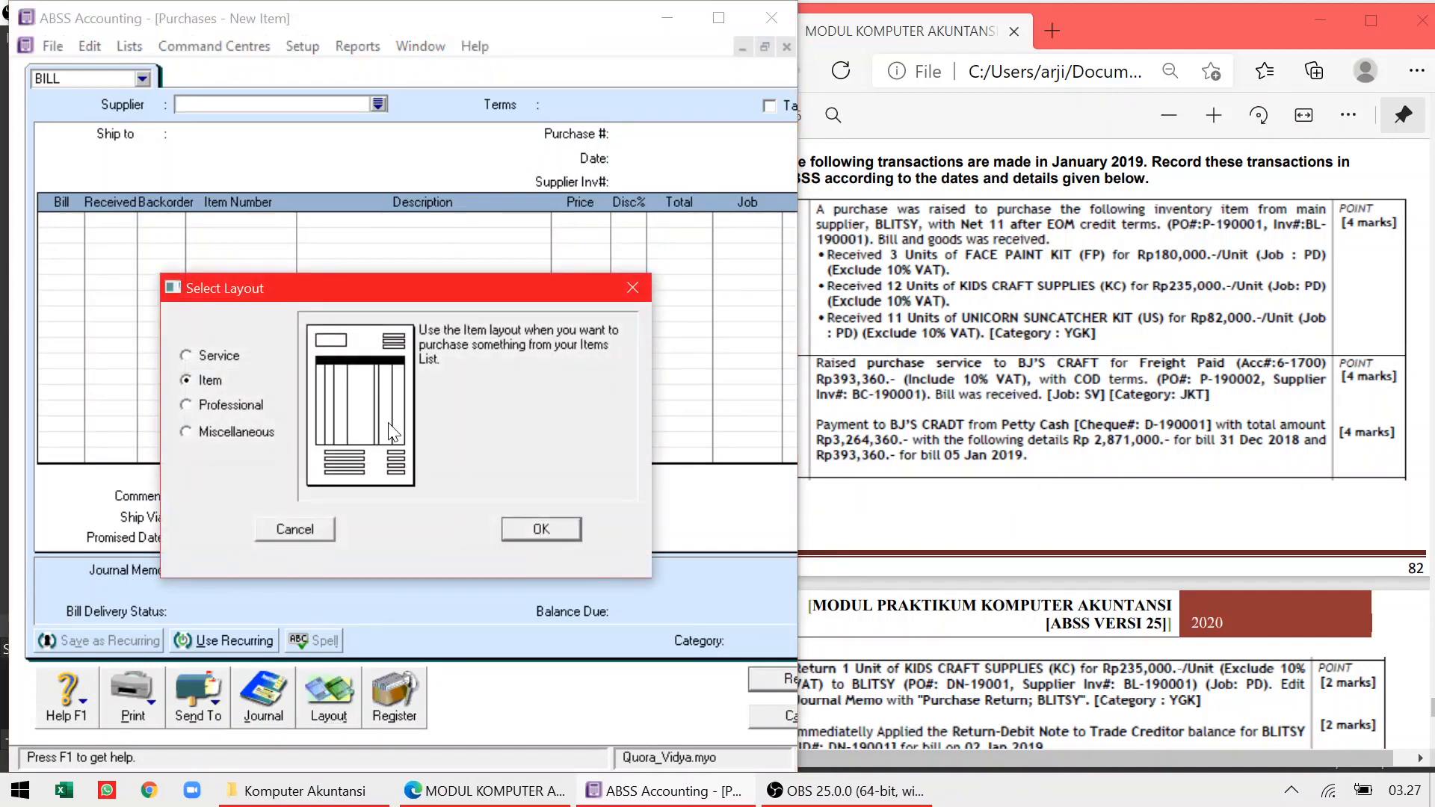
{"action": "left_click", "coordinate": [546, 523]}
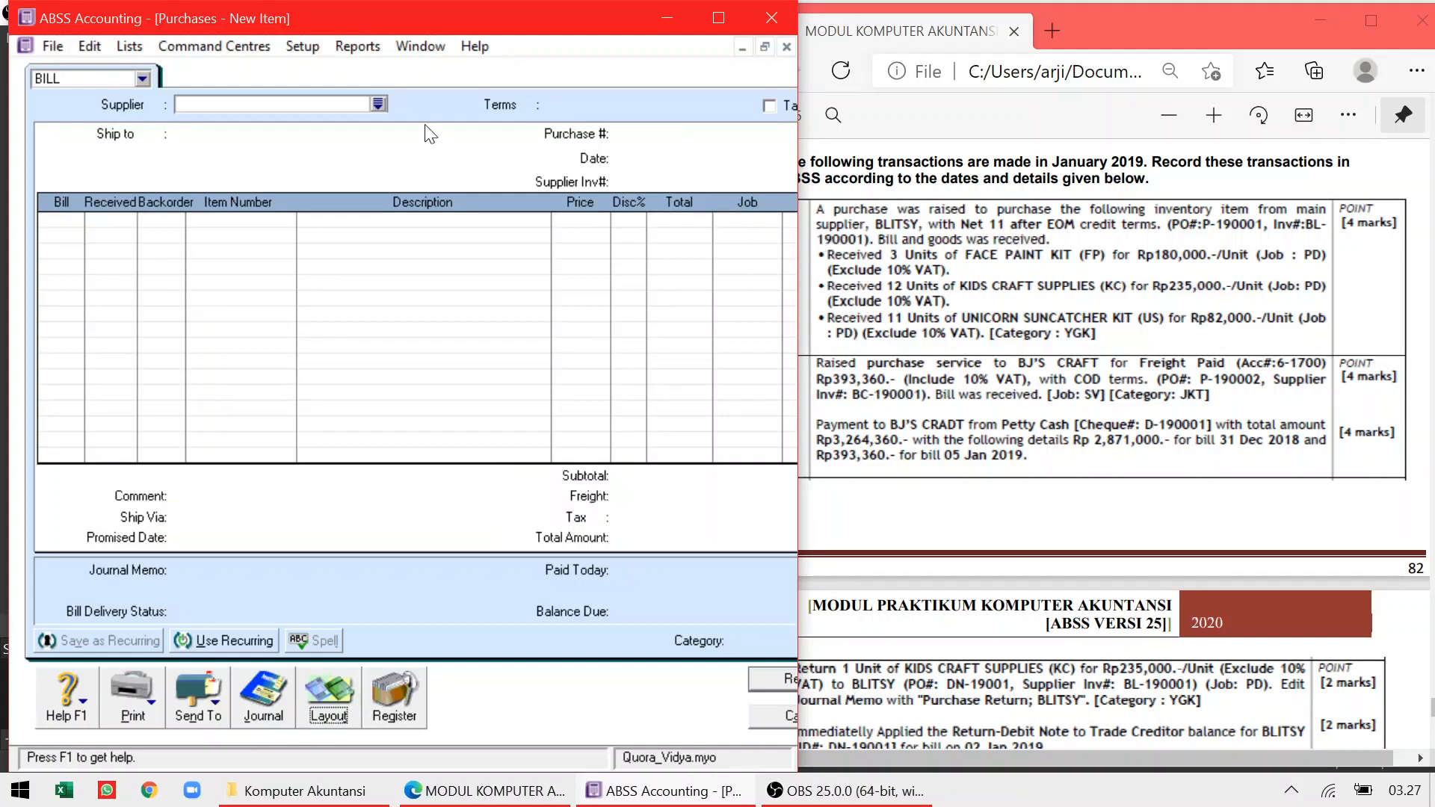
{"action": "left_click", "coordinate": [379, 104]}
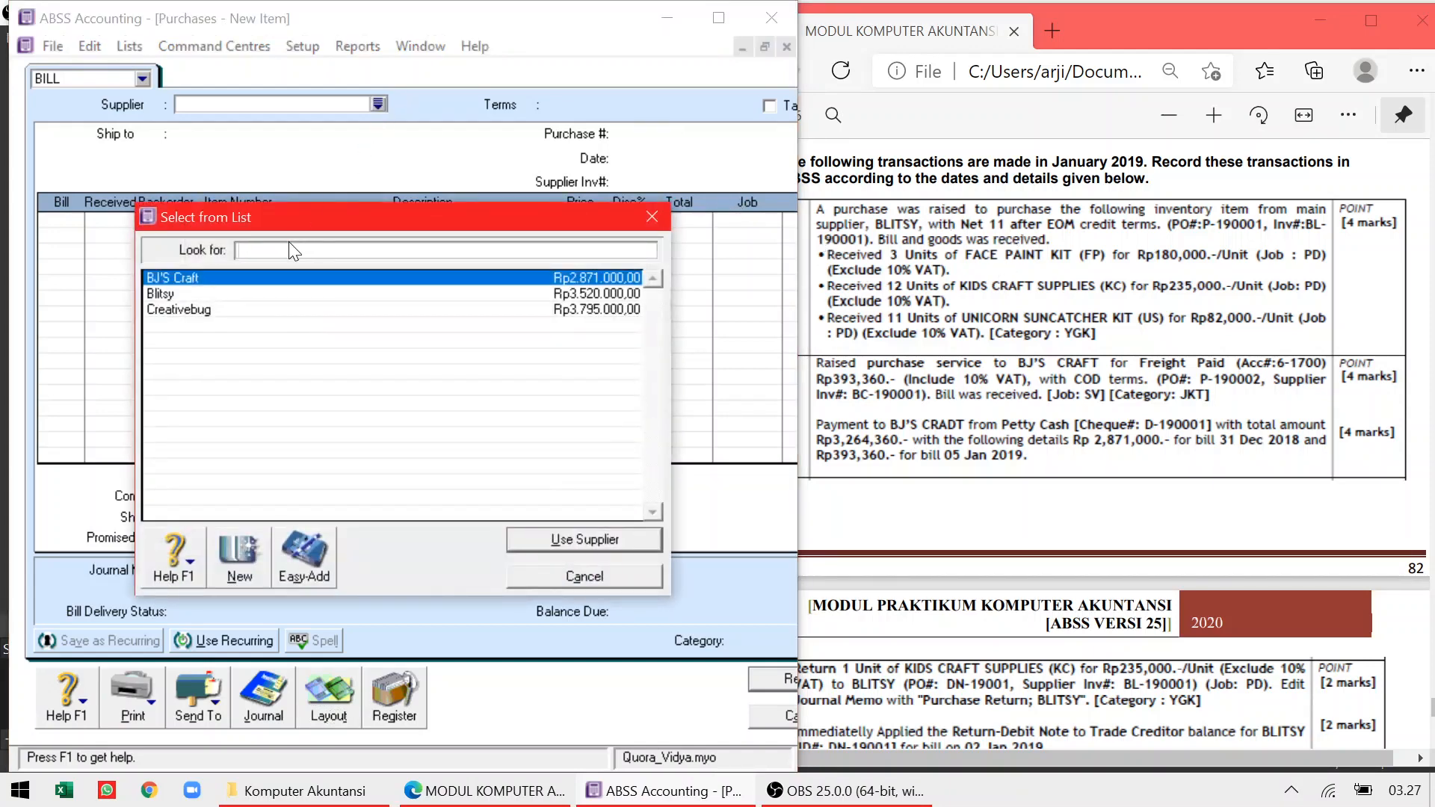
{"action": "double_click", "coordinate": [262, 292]}
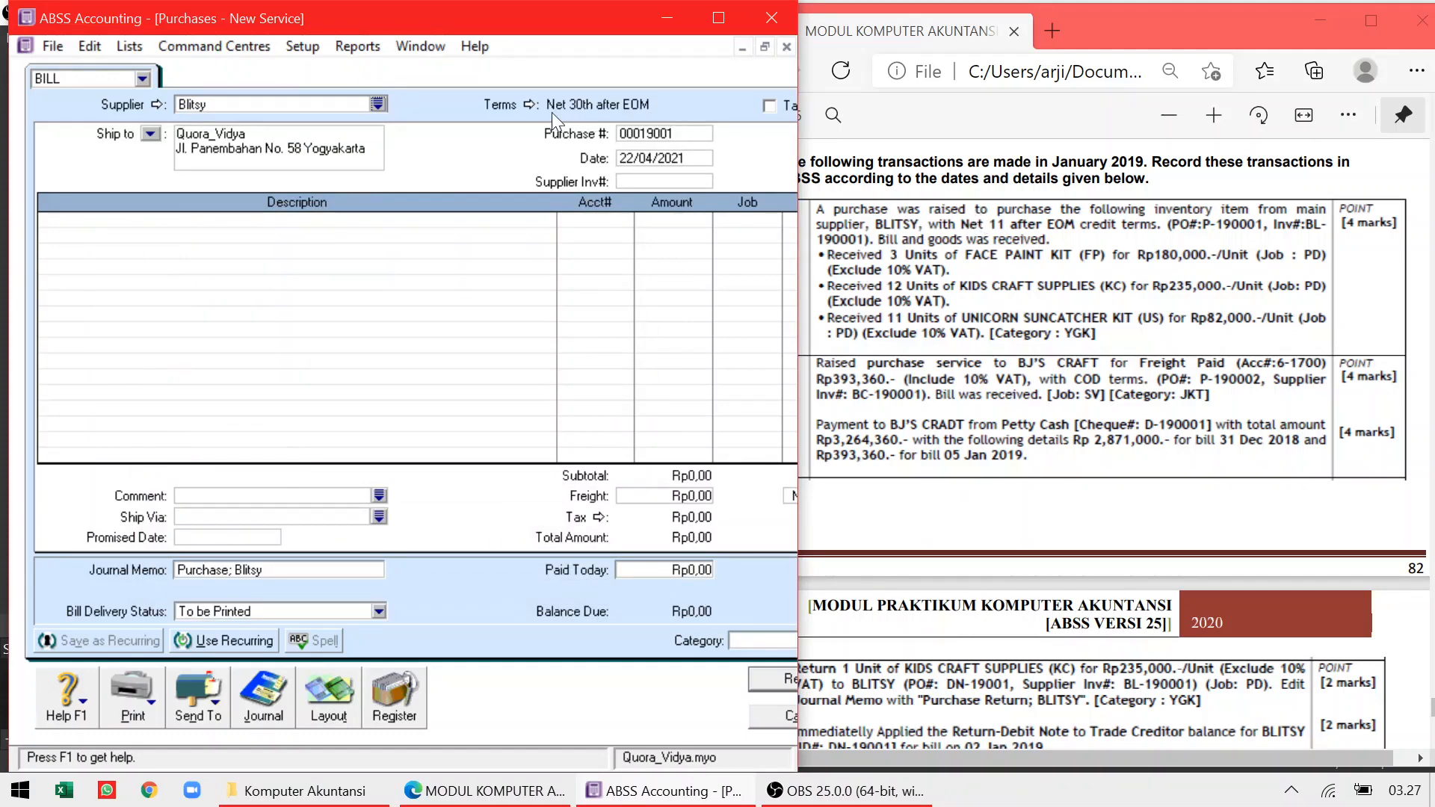
Set the bill's credit terms to # of Days after EOM with 11 balance due days
{"action": "left_click", "coordinate": [528, 102]}
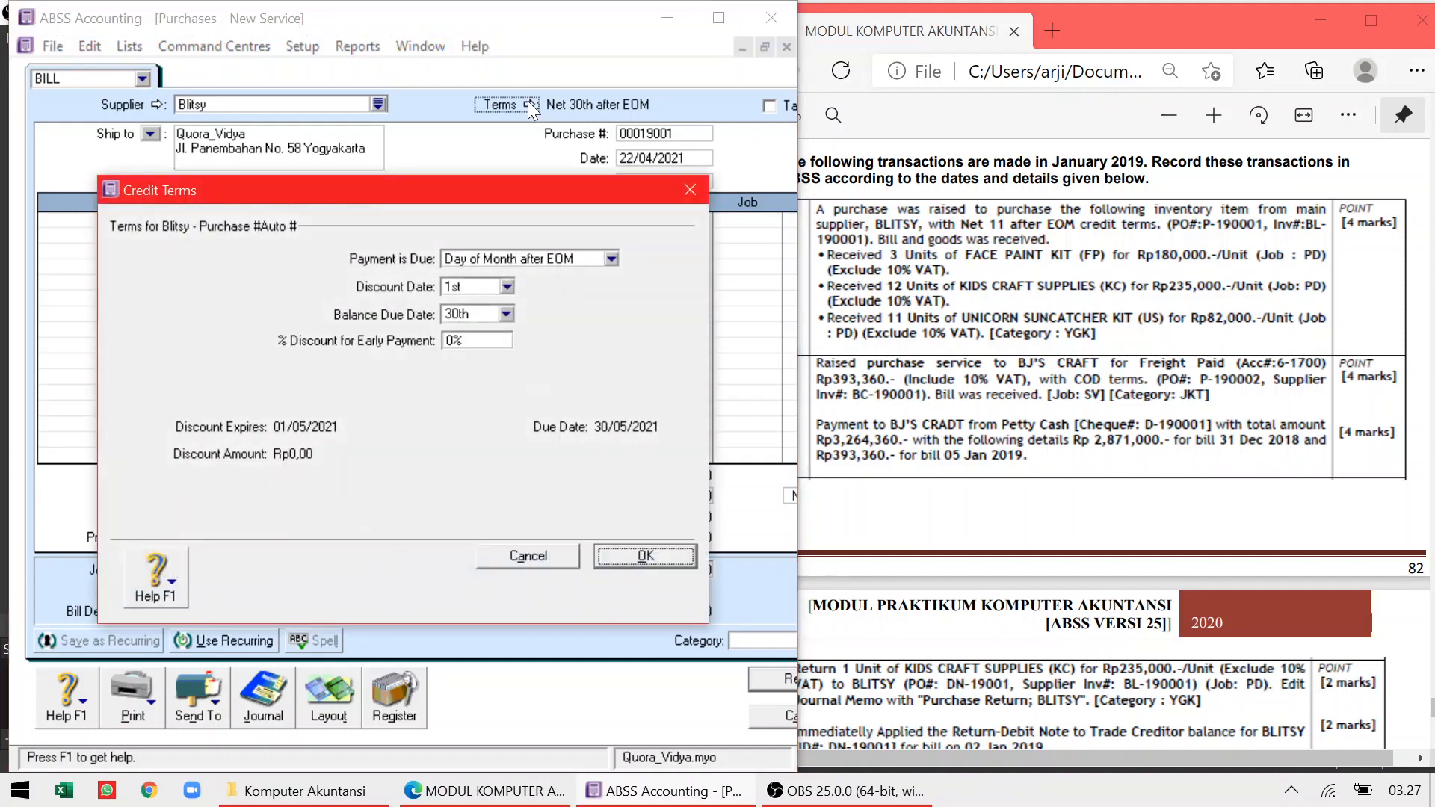
{"action": "left_click", "coordinate": [612, 258]}
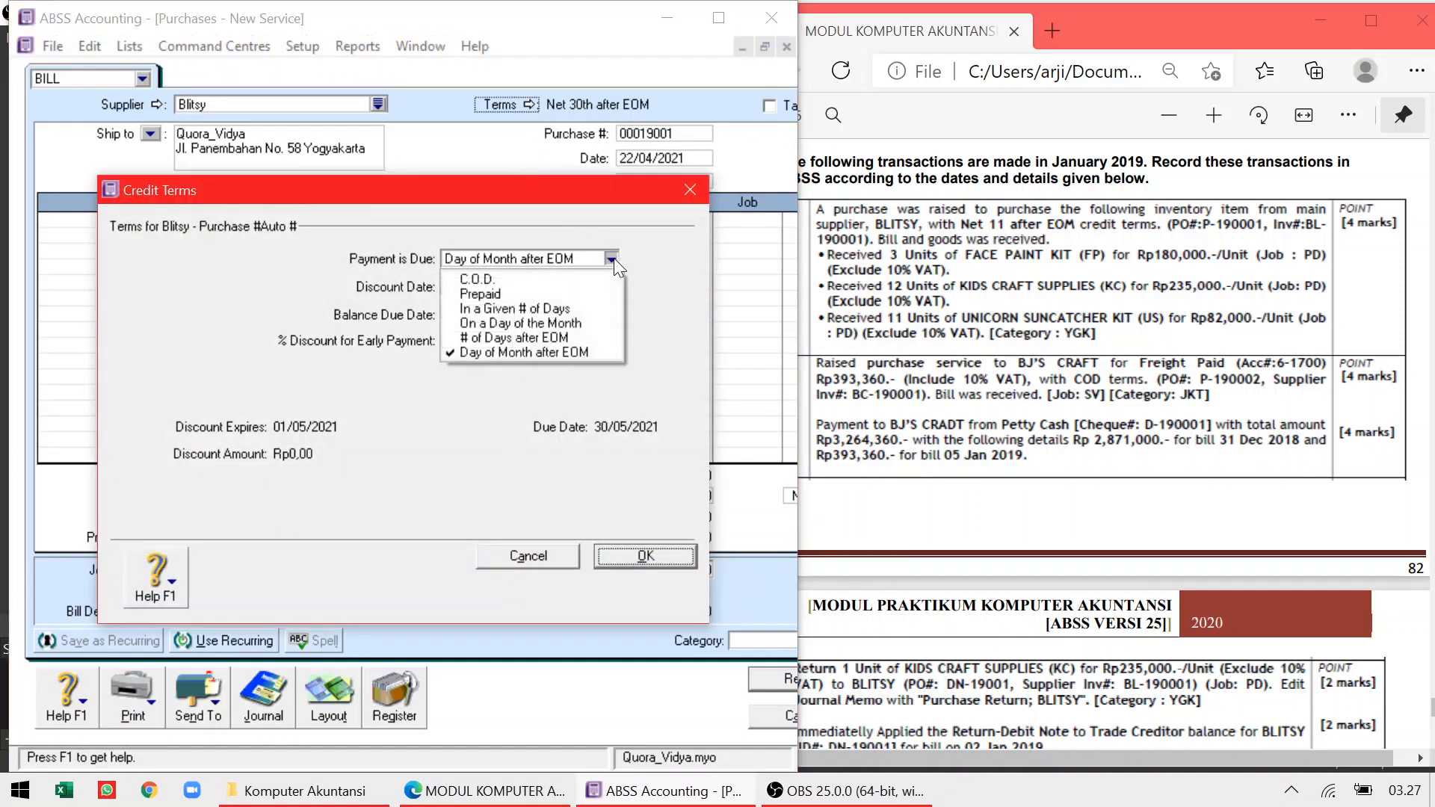
{"action": "left_click", "coordinate": [576, 338]}
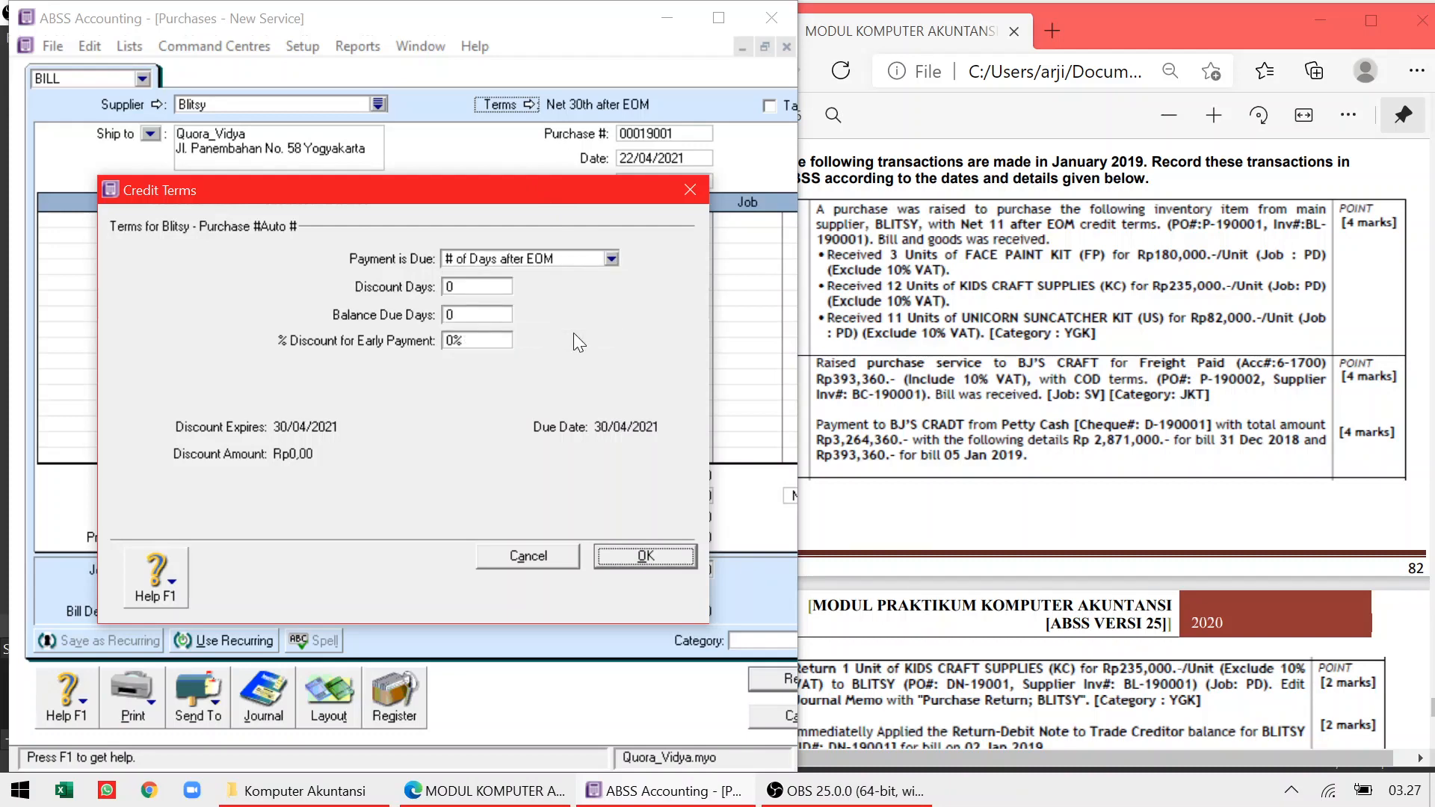
{"action": "left_click", "coordinate": [470, 314]}
{"action": "type", "text": "11"}
{"action": "left_click", "coordinate": [643, 553]}
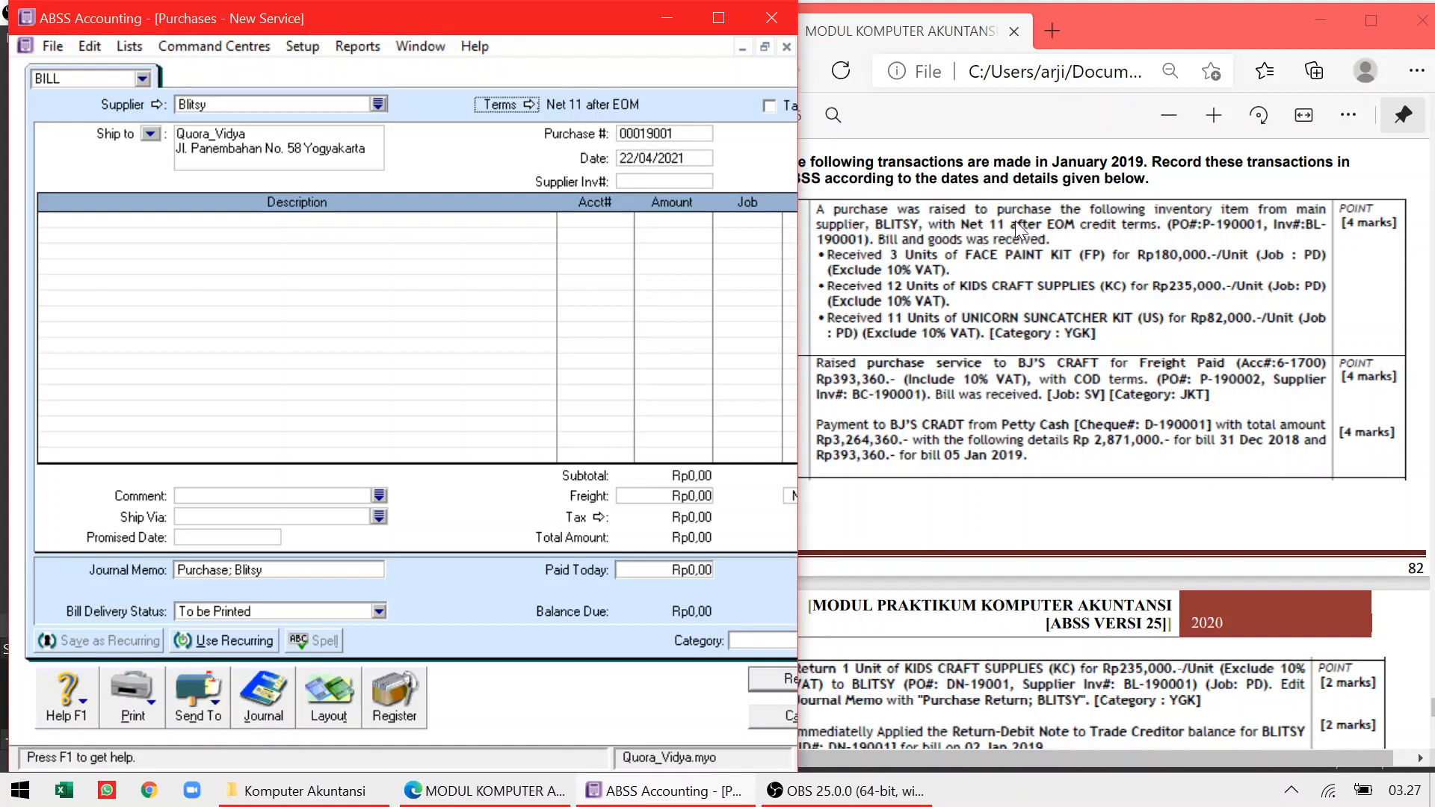
Fill in the purchase number, the date 02/01/2019 and the supplier invoice number given in the 02 Jan transaction
{"action": "left_click", "coordinate": [1015, 262]}
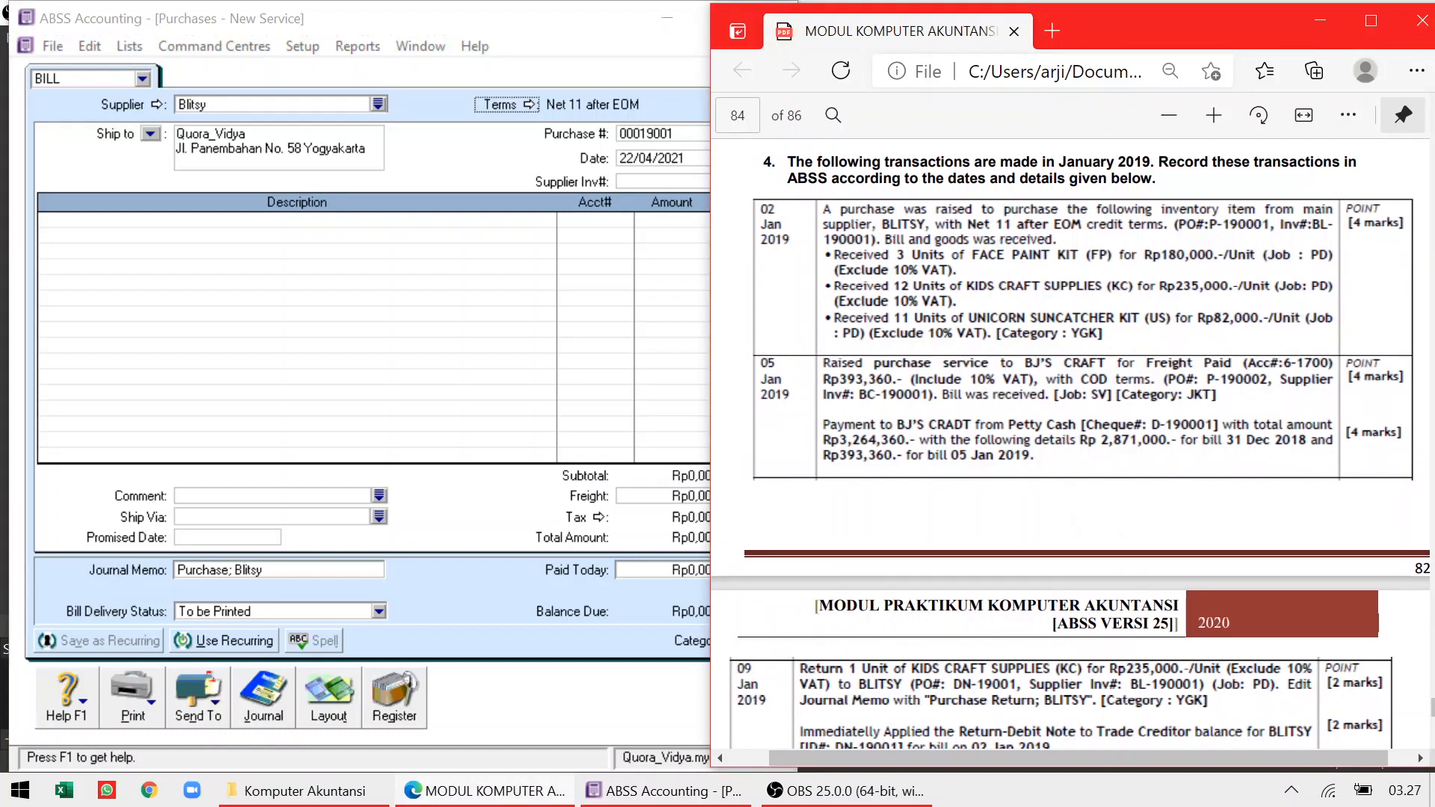
{"action": "left_click", "coordinate": [689, 138]}
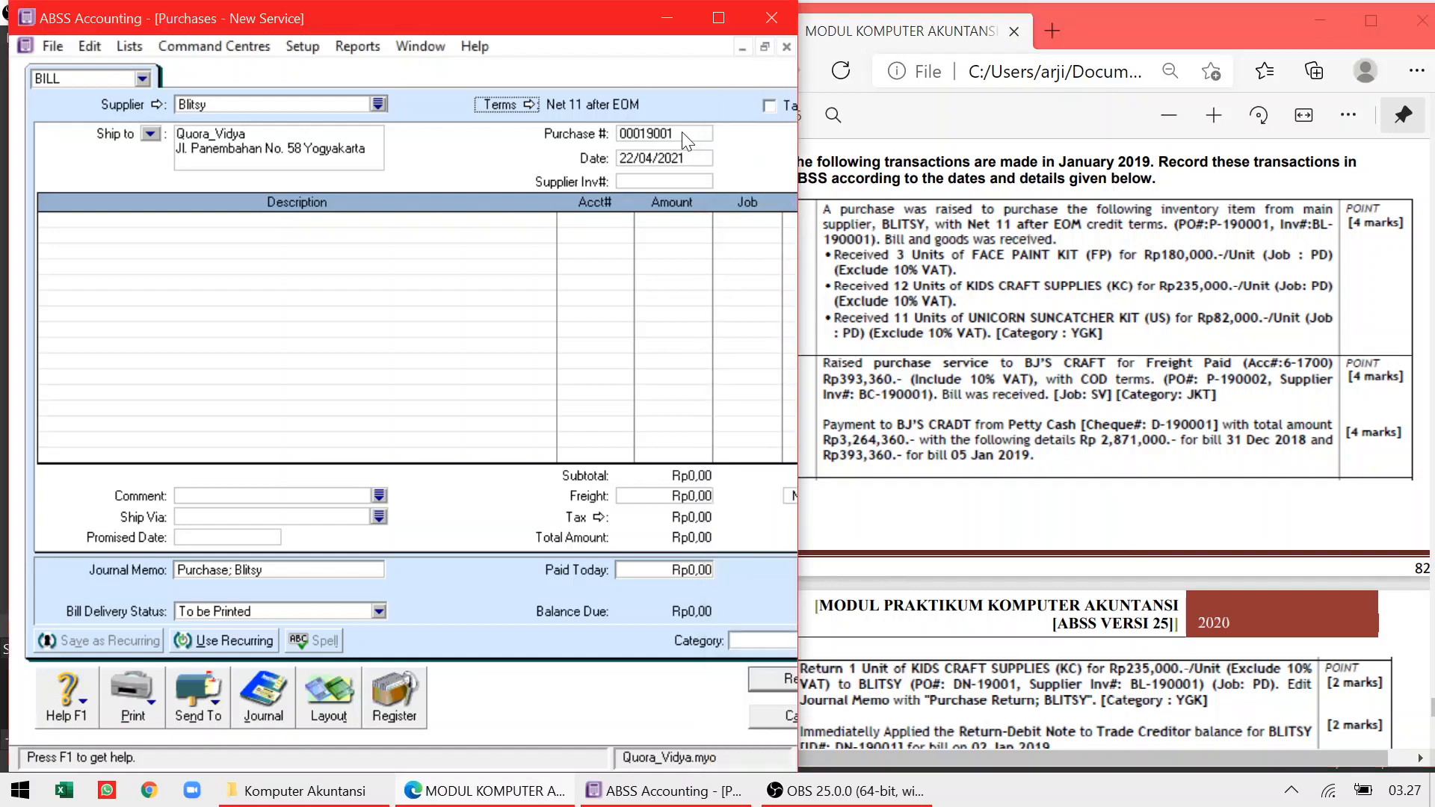
{"action": "type", "text": "P"}
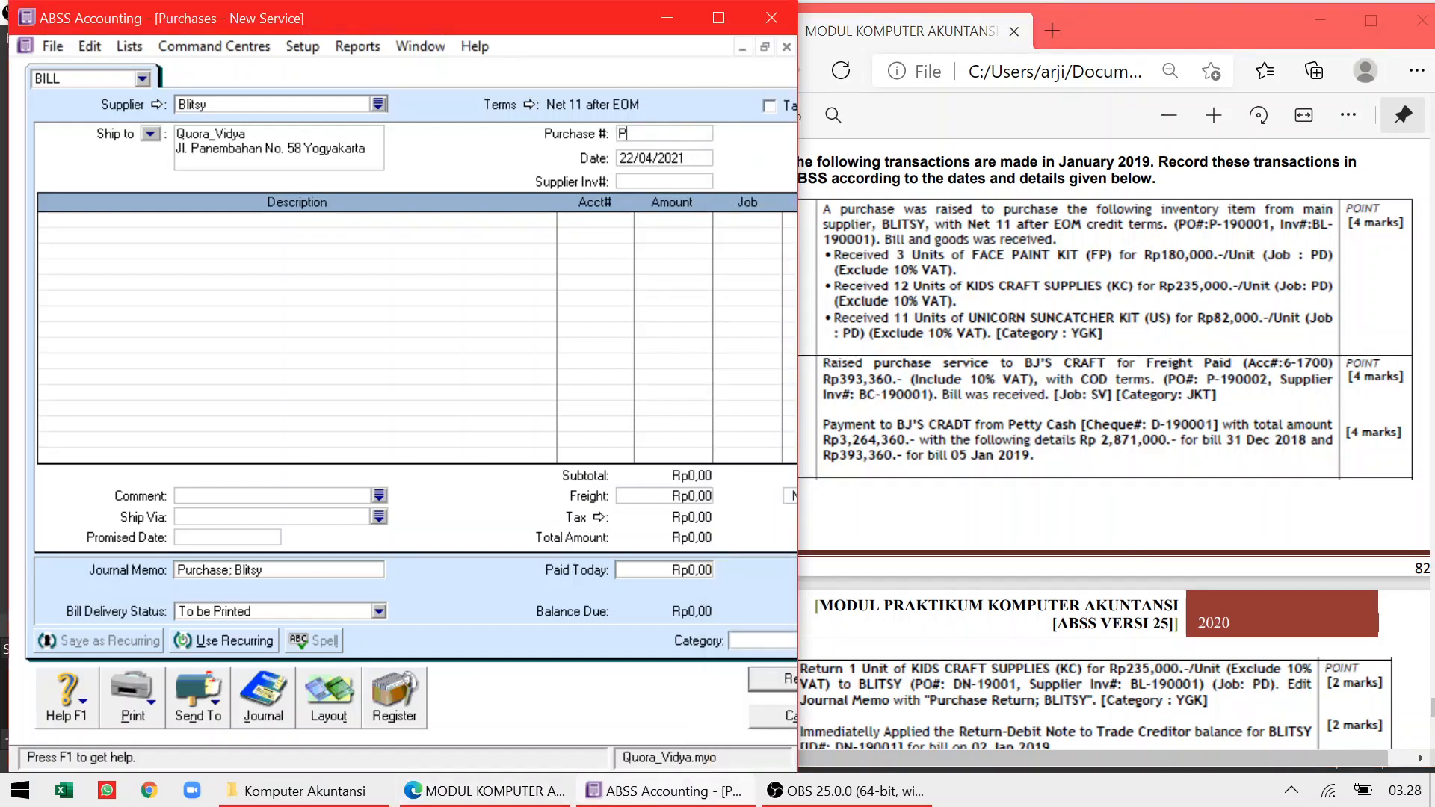
{"action": "type", "text": "-190001"}
{"action": "key", "text": "Tab"}
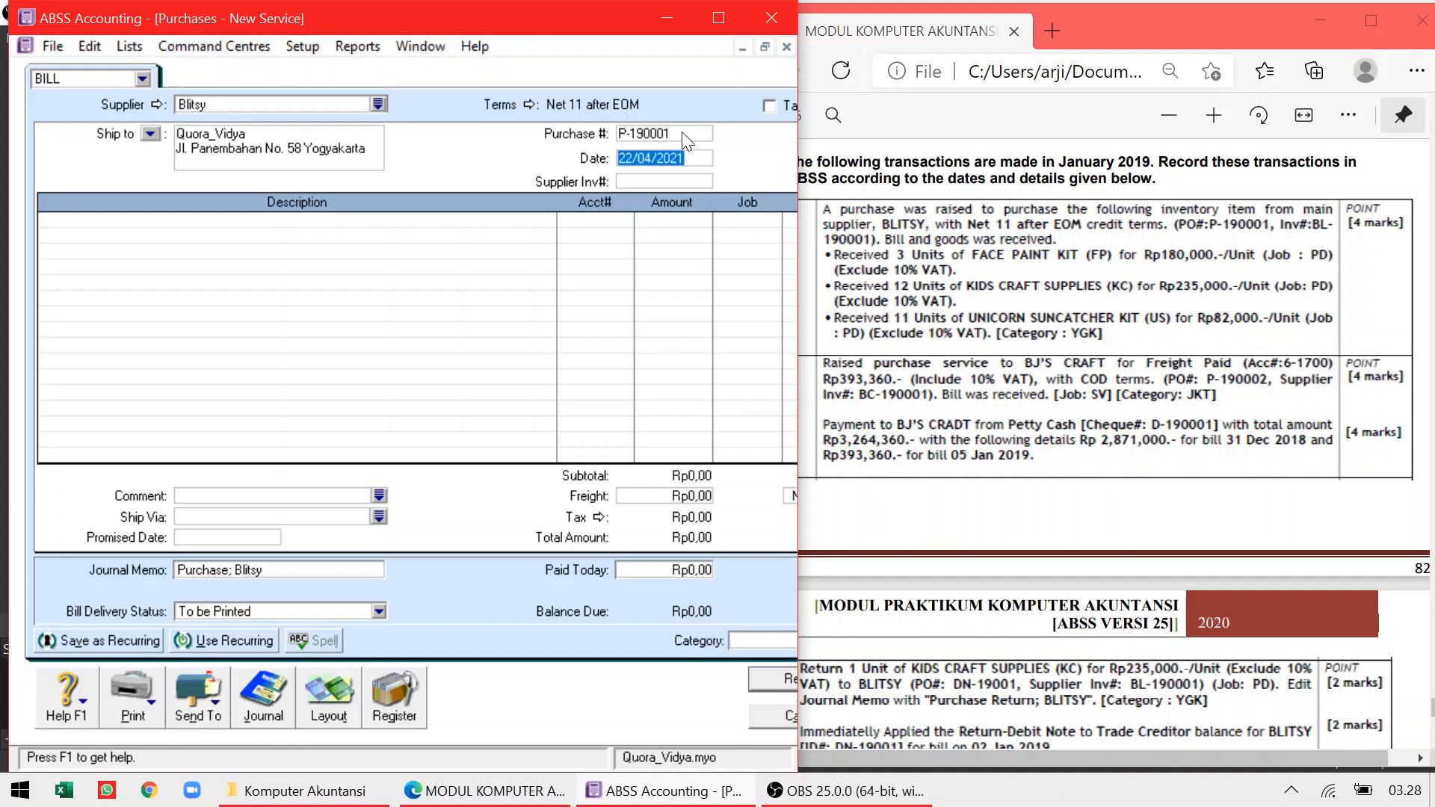
{"action": "type", "text": "02/"}
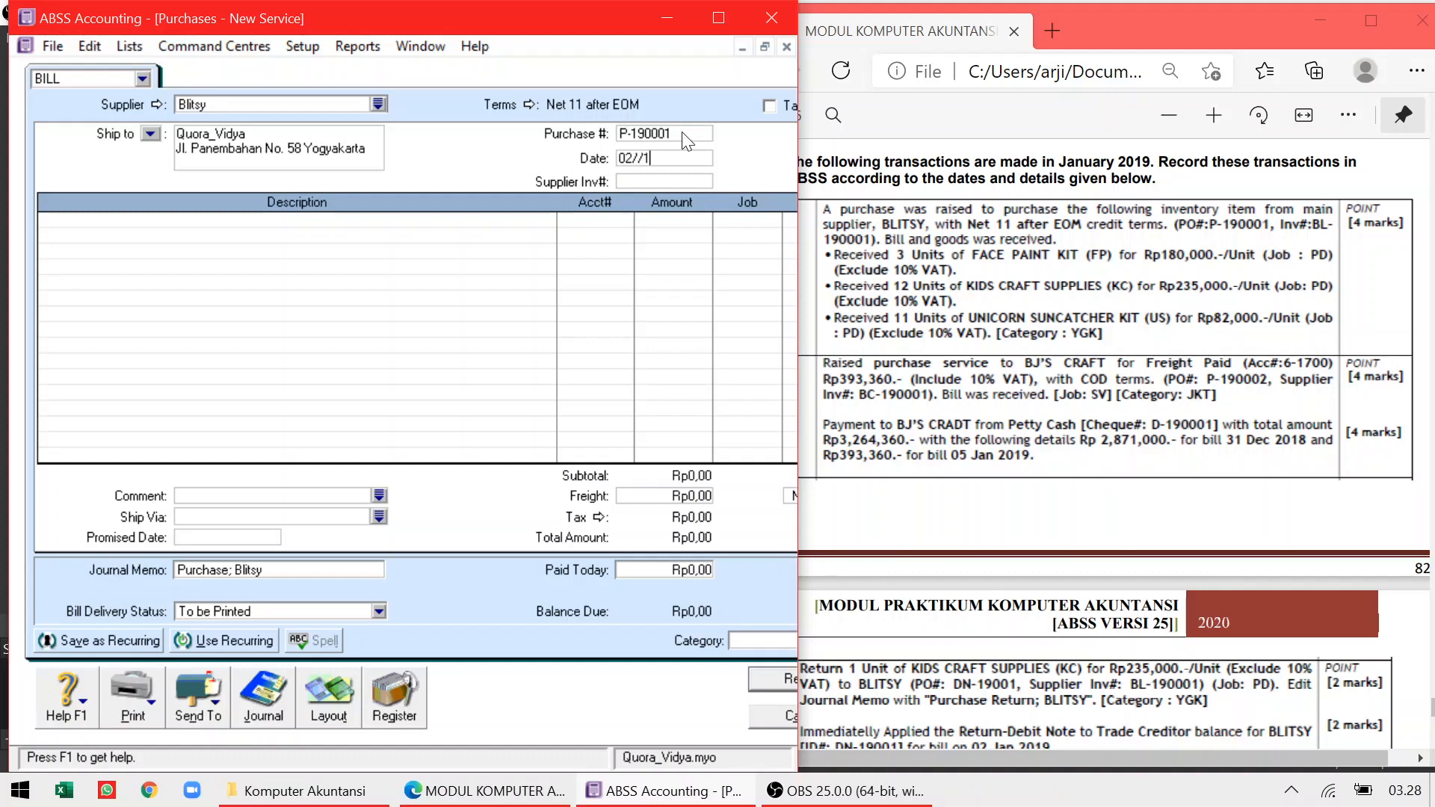
{"action": "type", "text": "01"}
{"action": "key", "text": "Tab"}
{"action": "type", "text": "BL-190001"}
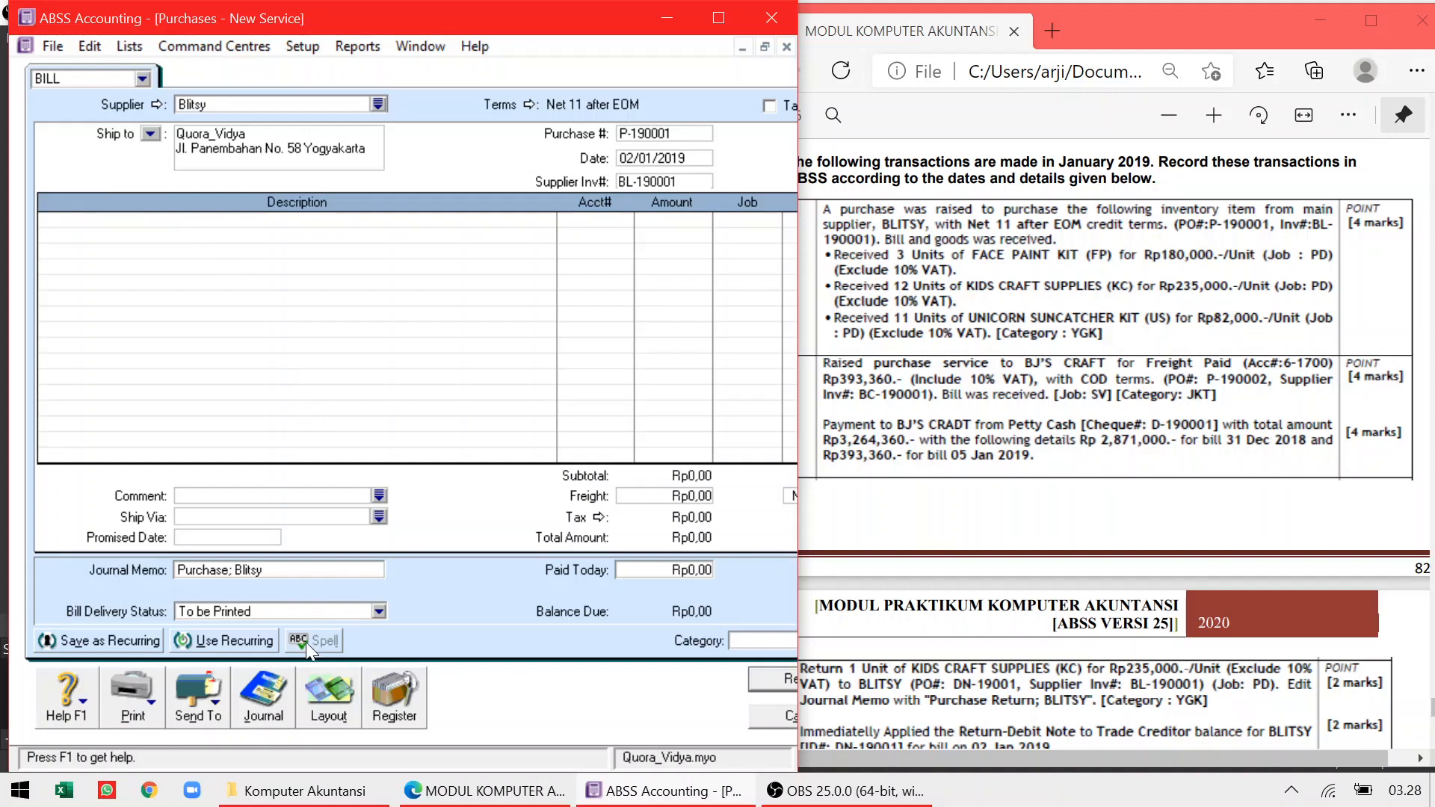
Switch the Blitsy bill from the Service layout to the Item layout
{"action": "left_click", "coordinate": [267, 688]}
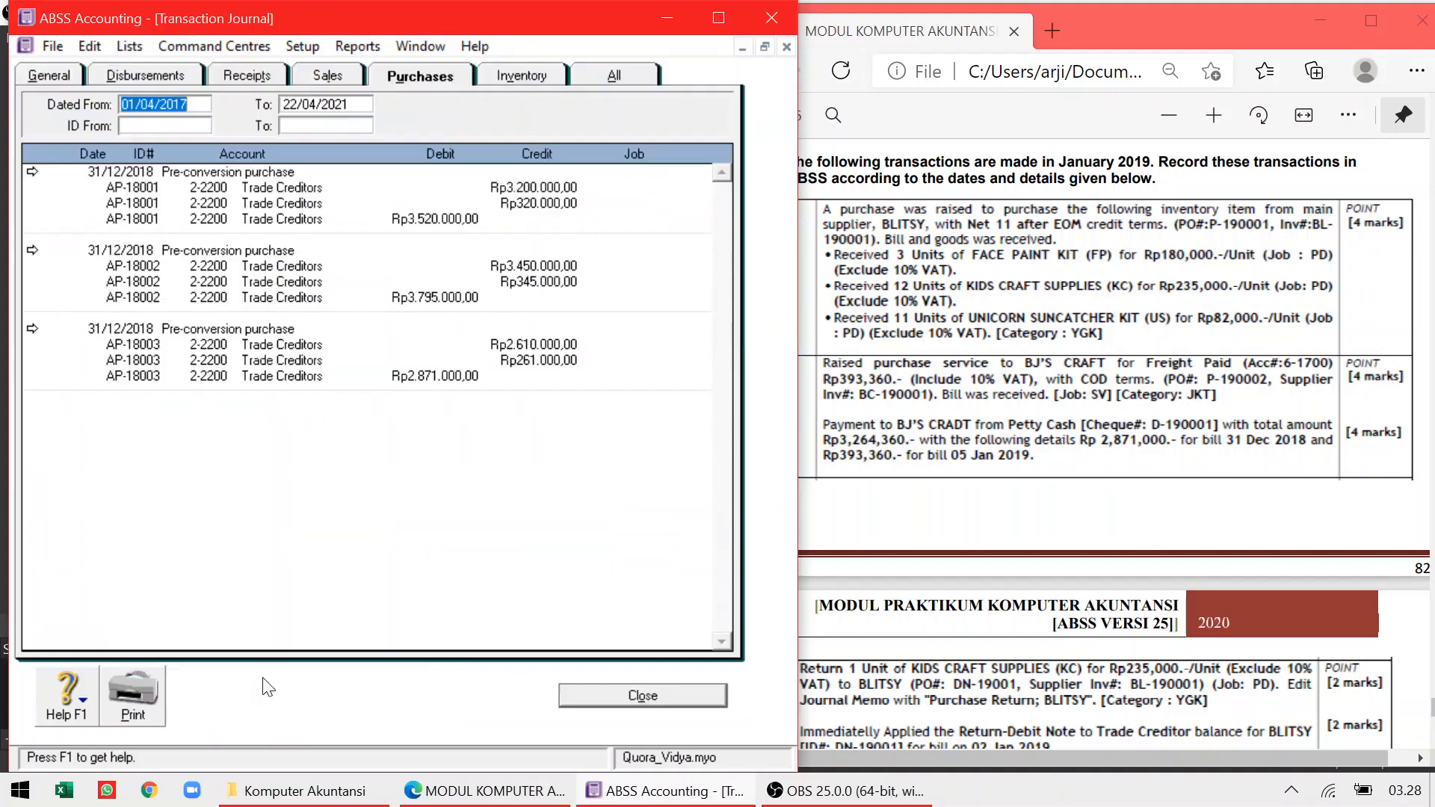
{"action": "left_click", "coordinate": [586, 695]}
{"action": "left_click", "coordinate": [314, 701]}
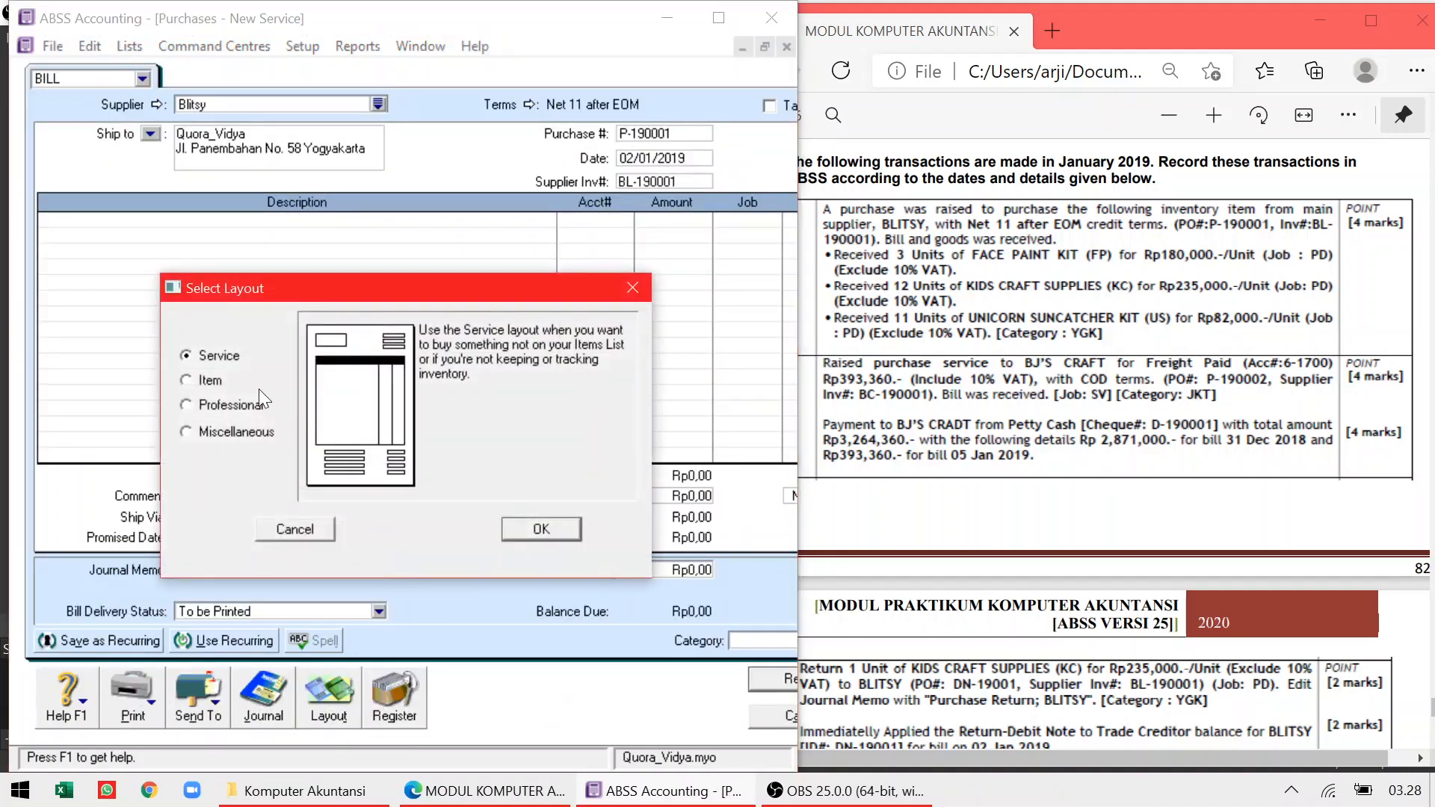
{"action": "left_click", "coordinate": [217, 383]}
{"action": "left_click", "coordinate": [557, 528]}
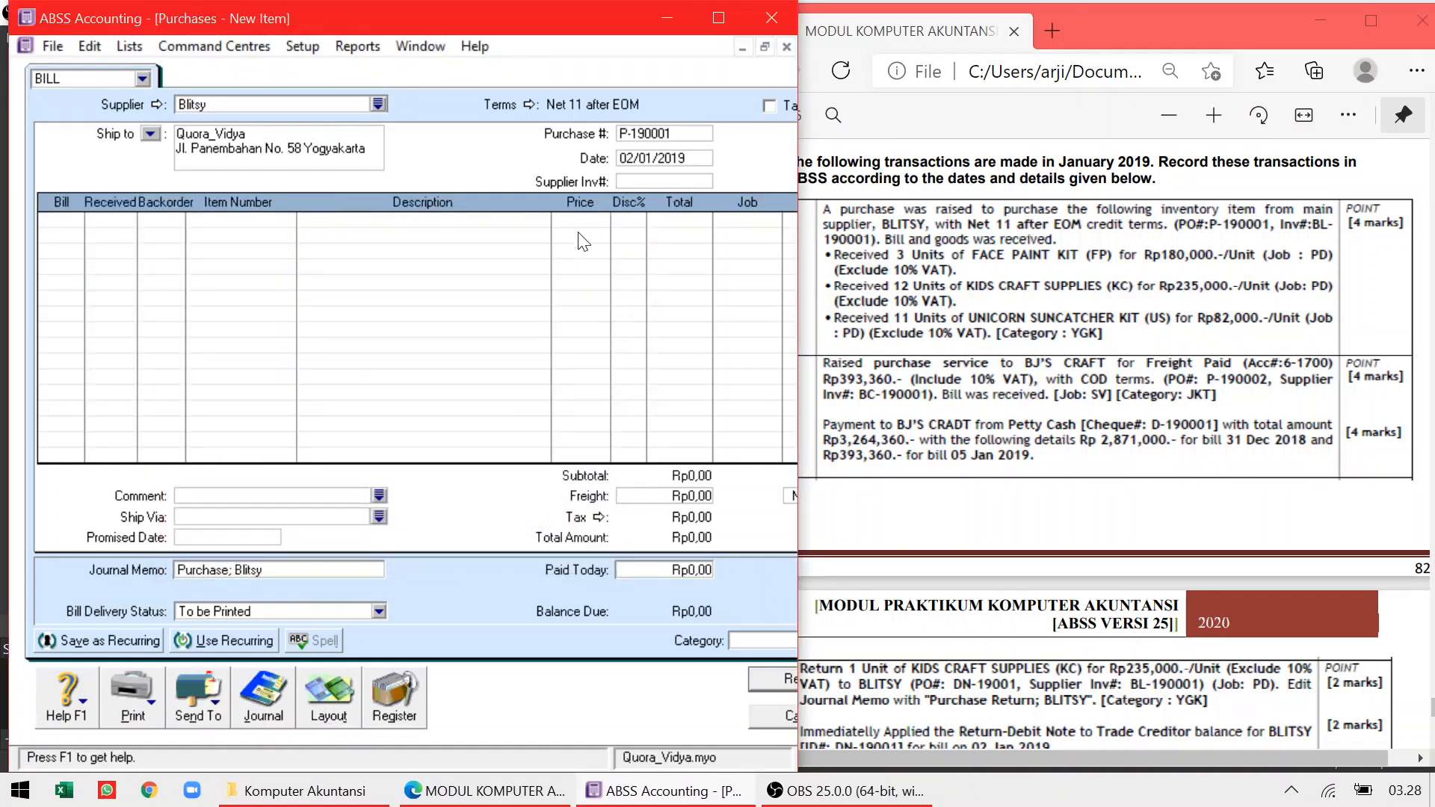
Enter the supplier invoice number given in the 02 Jan transaction and start the first line with 3 units of item FP
{"action": "type", "text": "BL-190001"}
{"action": "key", "text": "Tab"}
{"action": "type", "text": "3"}
{"action": "key", "text": "Tab"}
{"action": "key", "text": "Tab"}
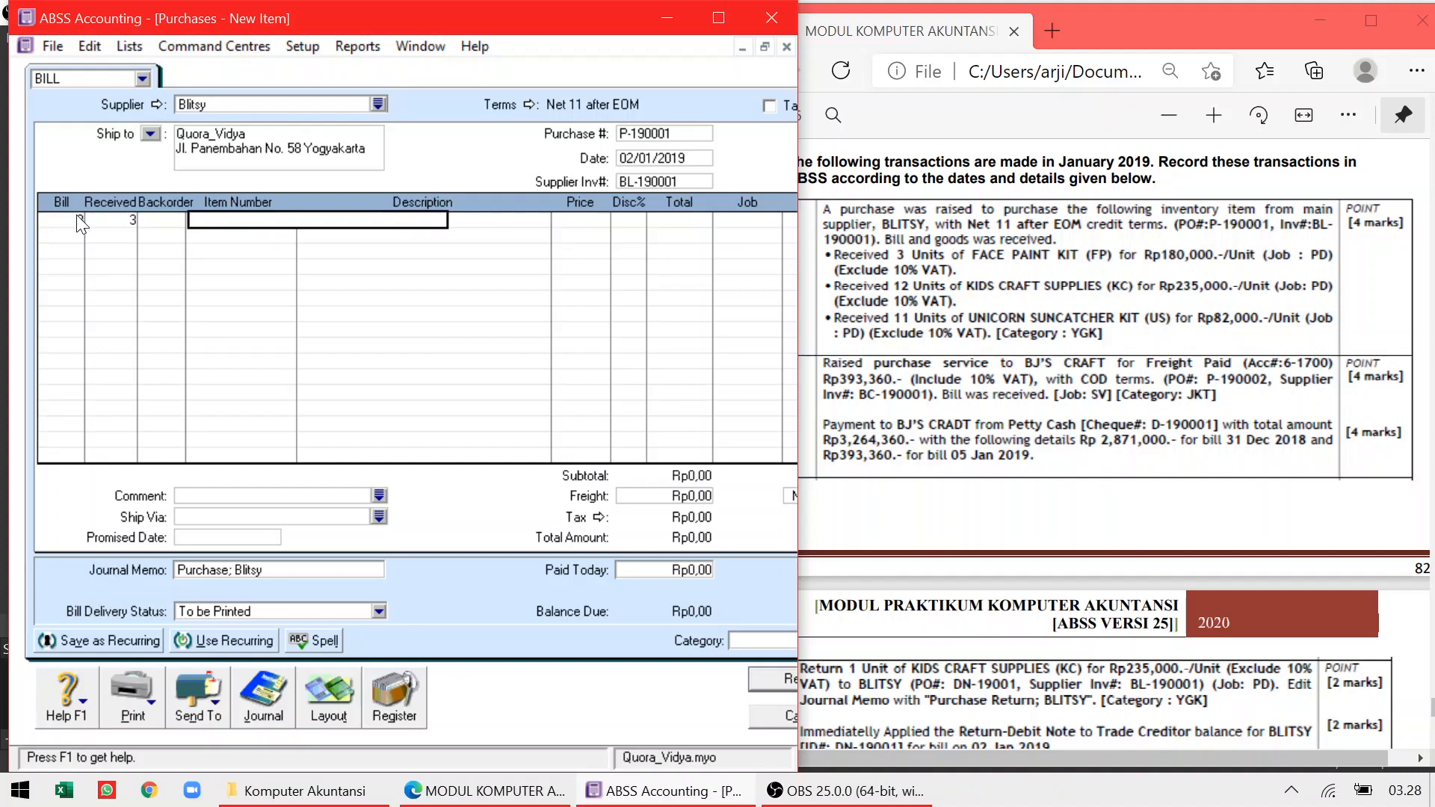
{"action": "type", "text": "FP"}
{"action": "key", "text": "Tab"}
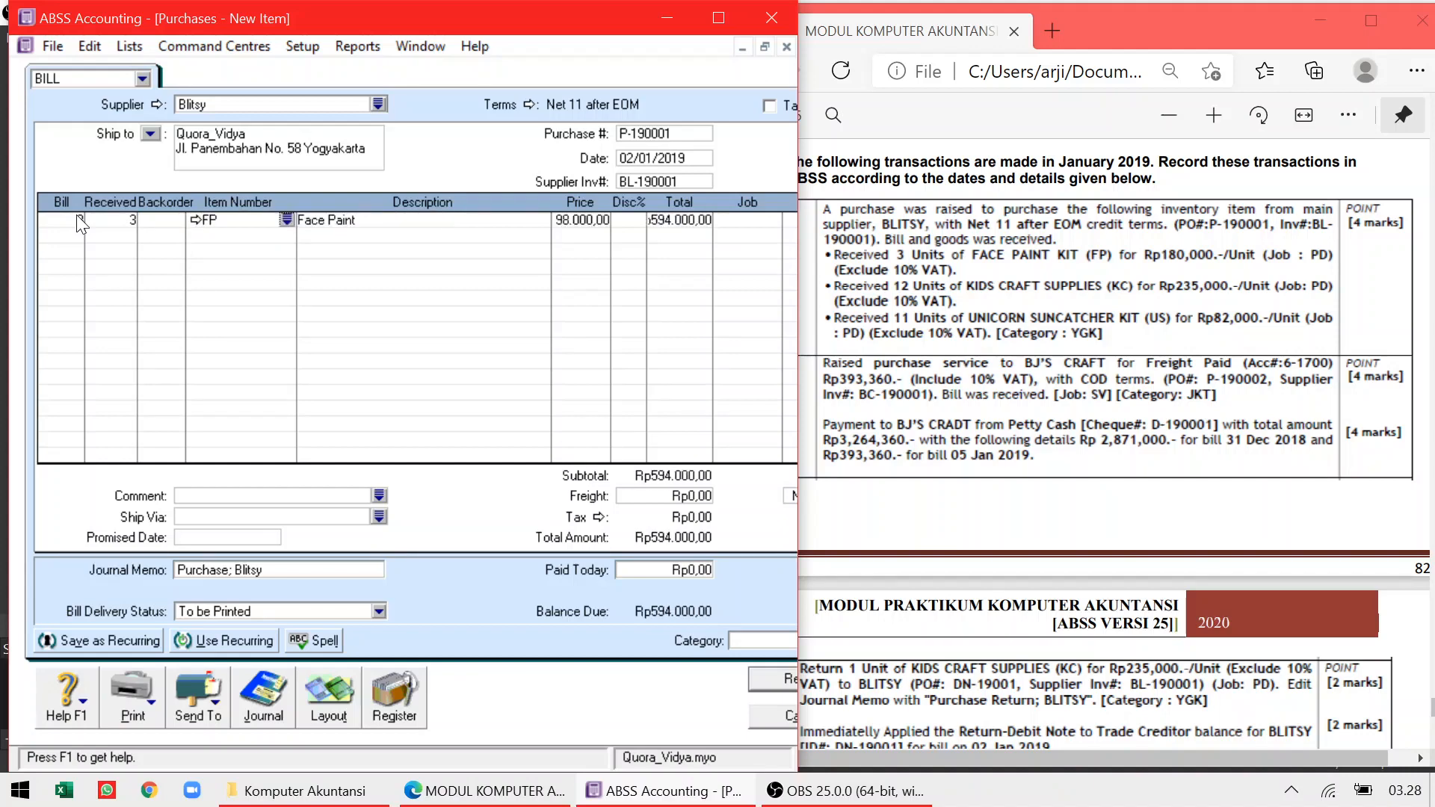
Set the FP line's price to 180000, its job to PD and its tax code to VAT
{"action": "left_click", "coordinate": [582, 225]}
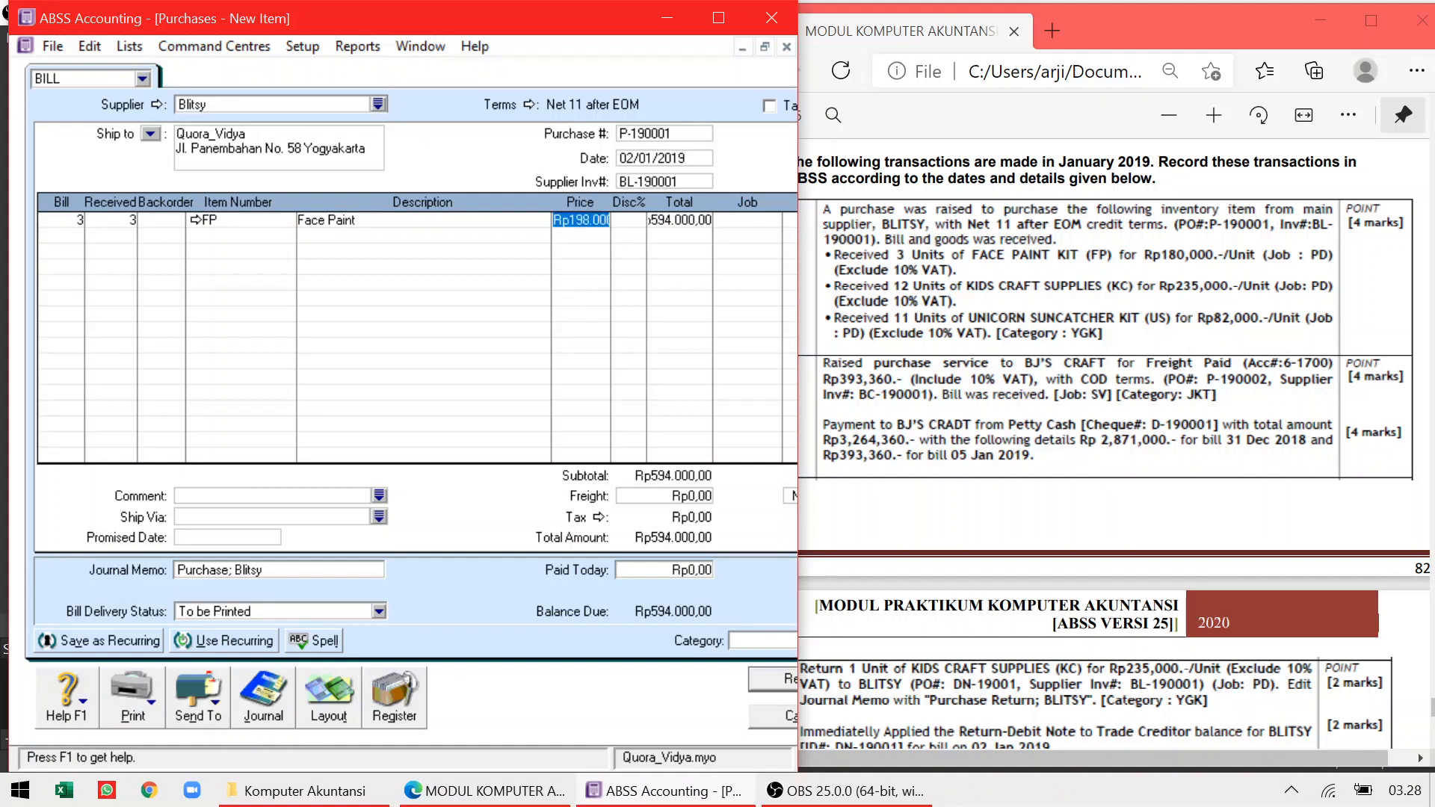
{"action": "type", "text": "180000"}
{"action": "key", "text": "Tab"}
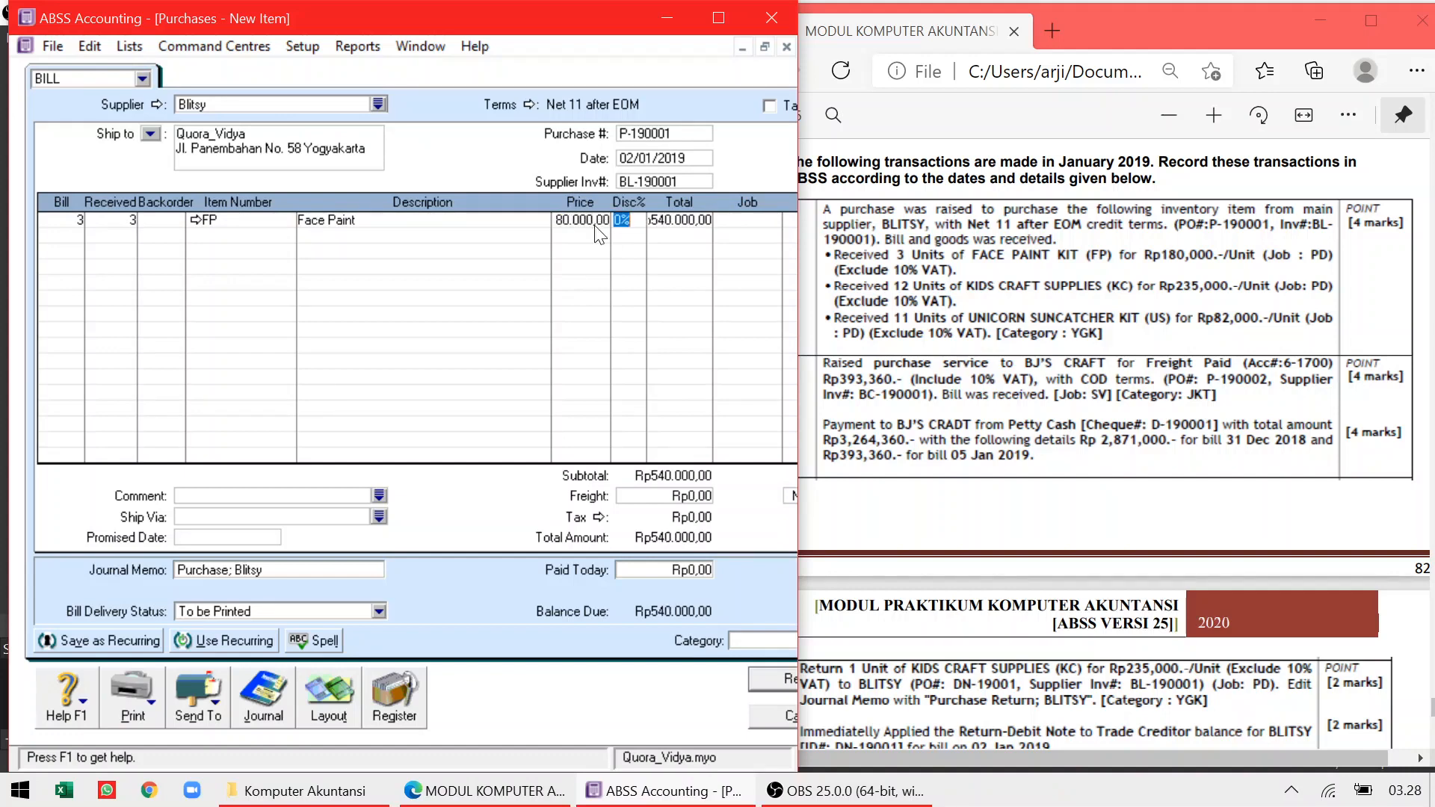
{"action": "key", "text": "Tab"}
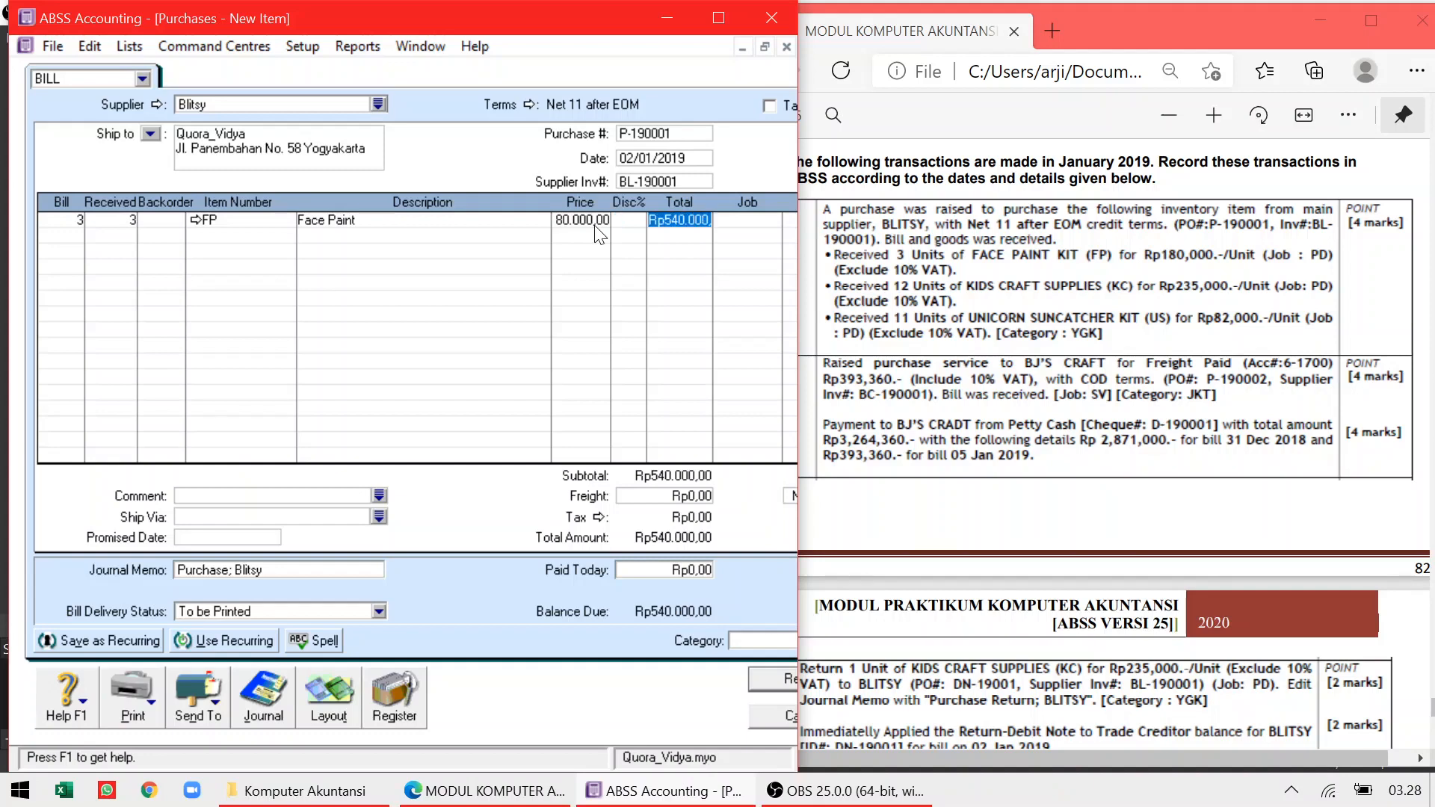
{"action": "key", "text": "Tab"}
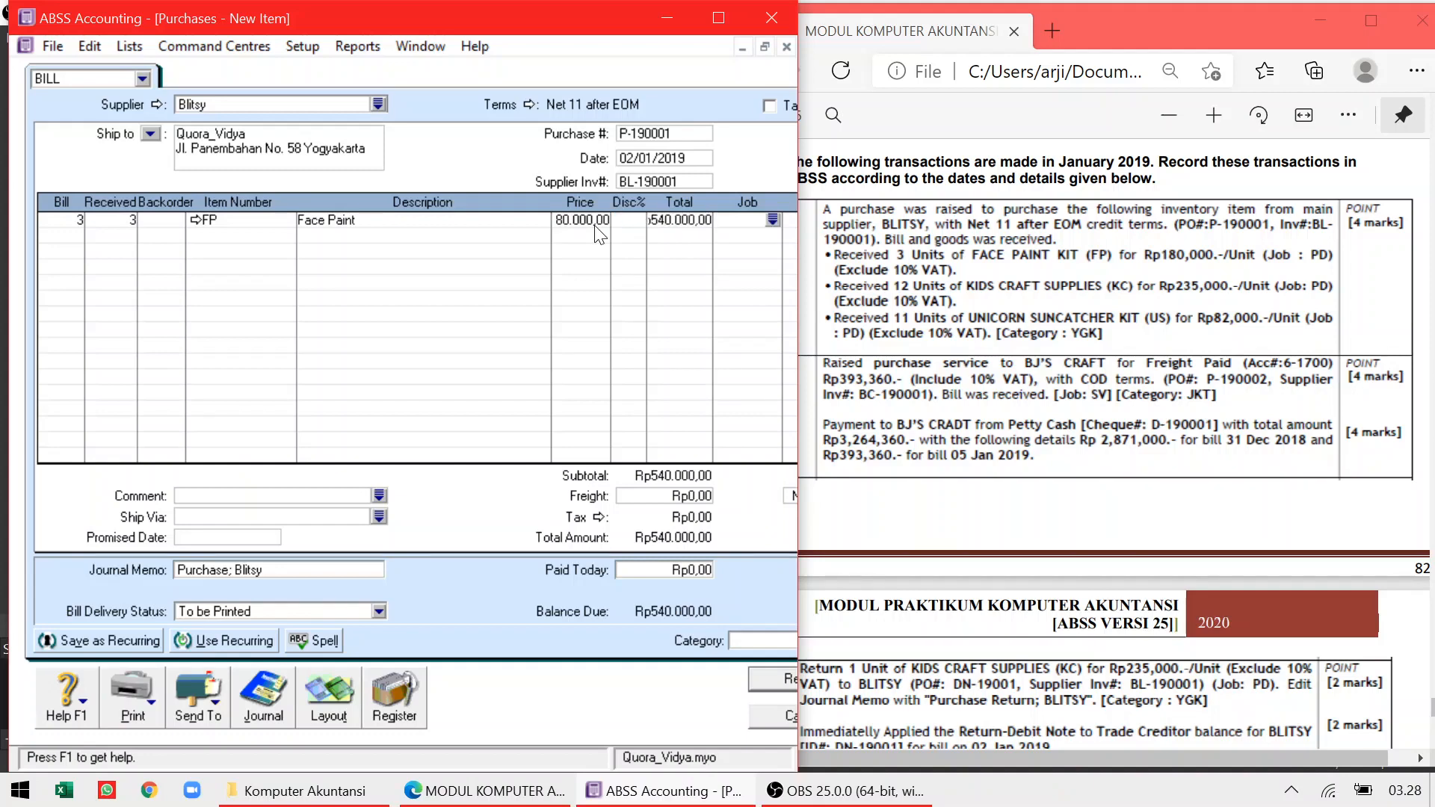
{"action": "type", "text": "PD"}
{"action": "left_click", "coordinate": [791, 222]}
{"action": "type", "text": "V"}
{"action": "key", "text": "Tab"}
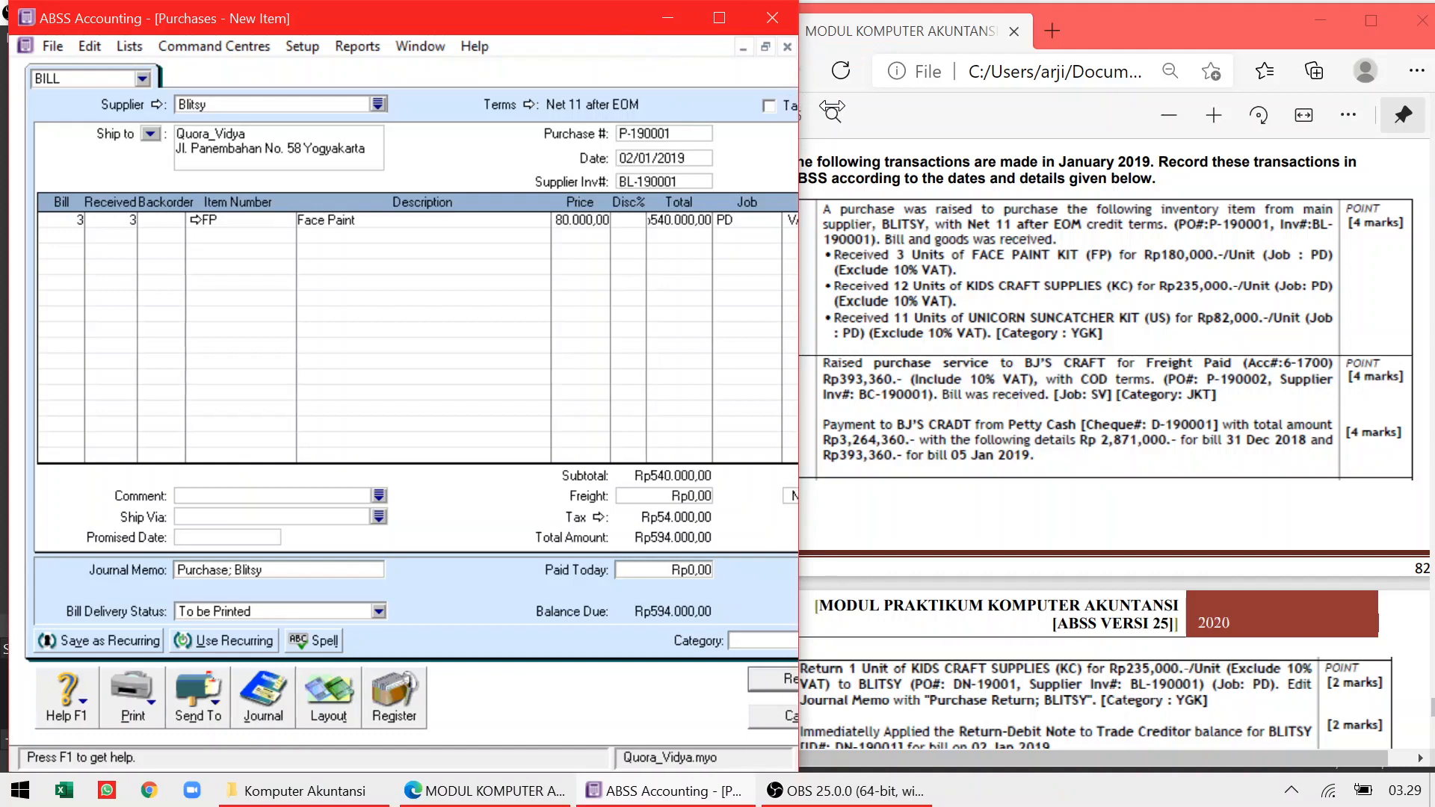
{"action": "left_click_drag", "start_coordinate": [797, 105], "coordinate": [863, 107]}
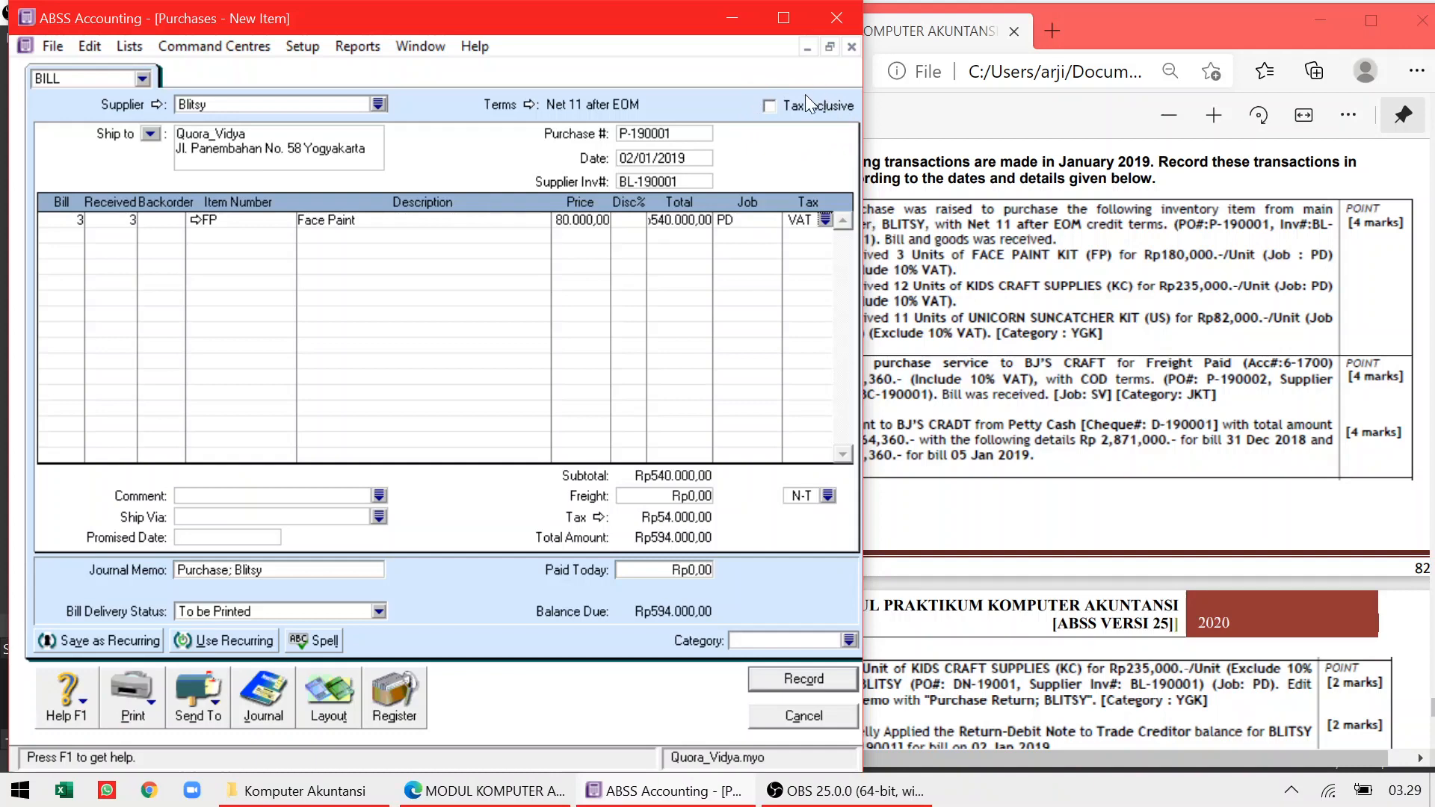
Add a second bill line for 12 received units of item KC, Kids Craft Supplies
{"action": "left_click", "coordinate": [907, 251]}
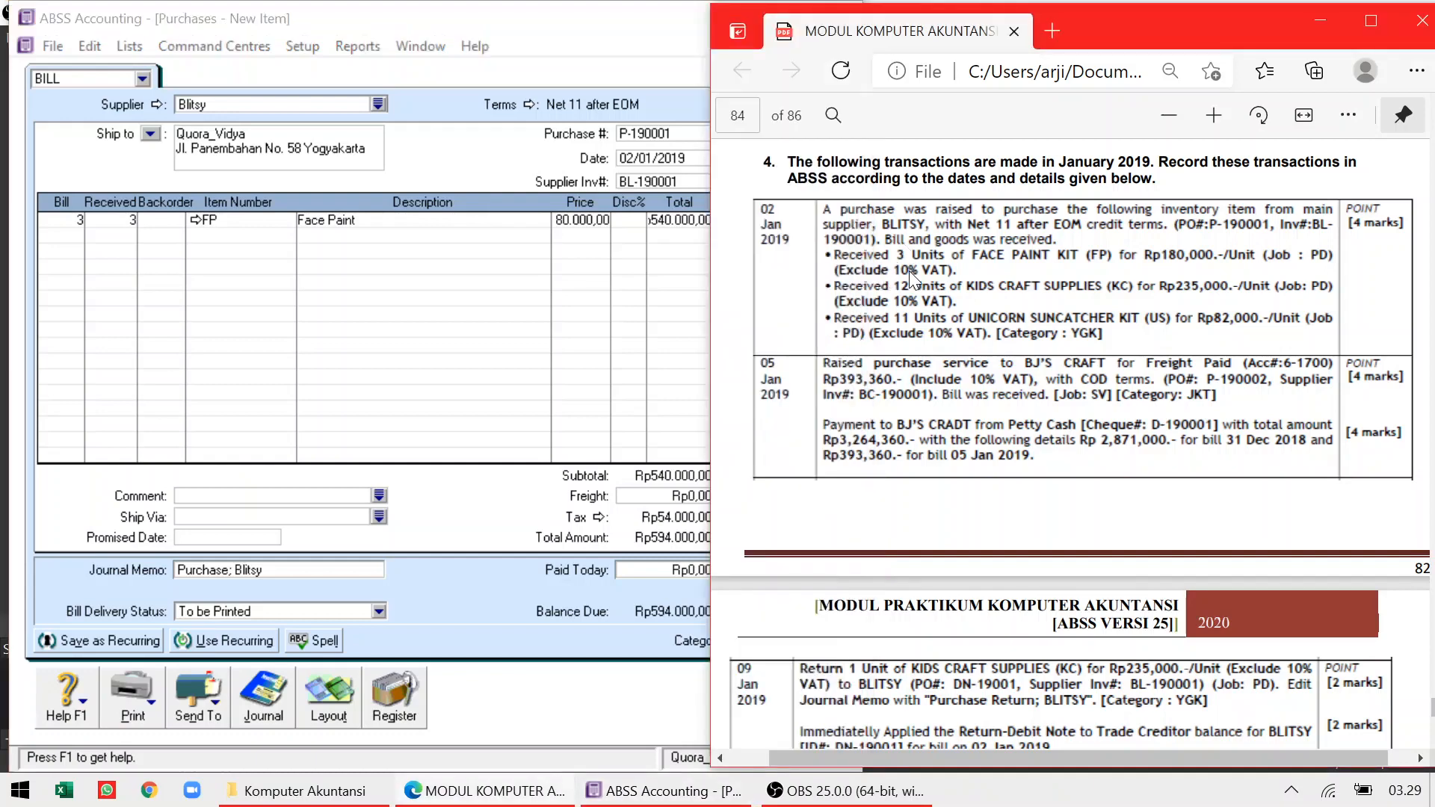
{"action": "left_click", "coordinate": [657, 74]}
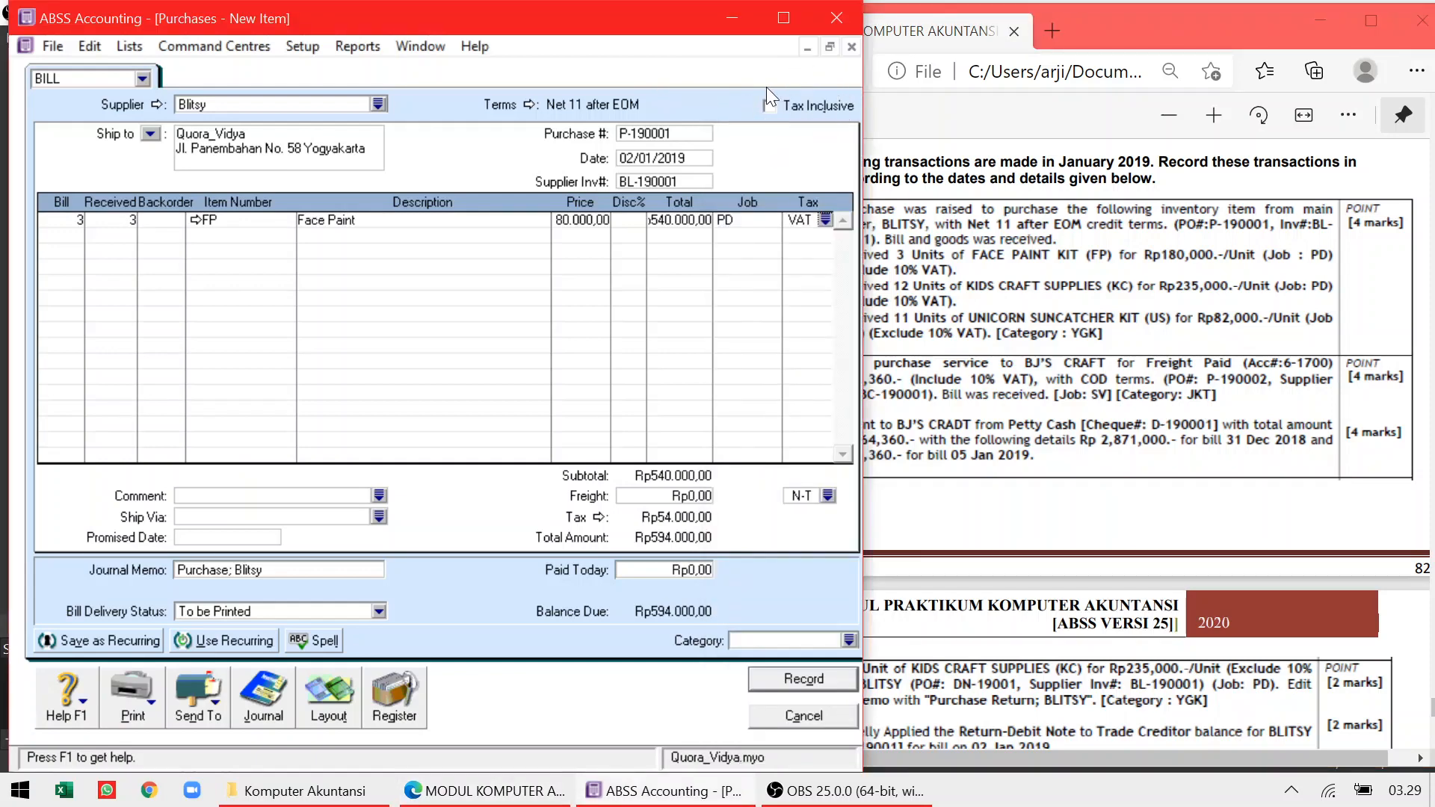
{"action": "left_click", "coordinate": [70, 242]}
{"action": "type", "text": "12"}
{"action": "key", "text": "Tab"}
{"action": "key", "text": "Tab"}
{"action": "type", "text": "KC"}
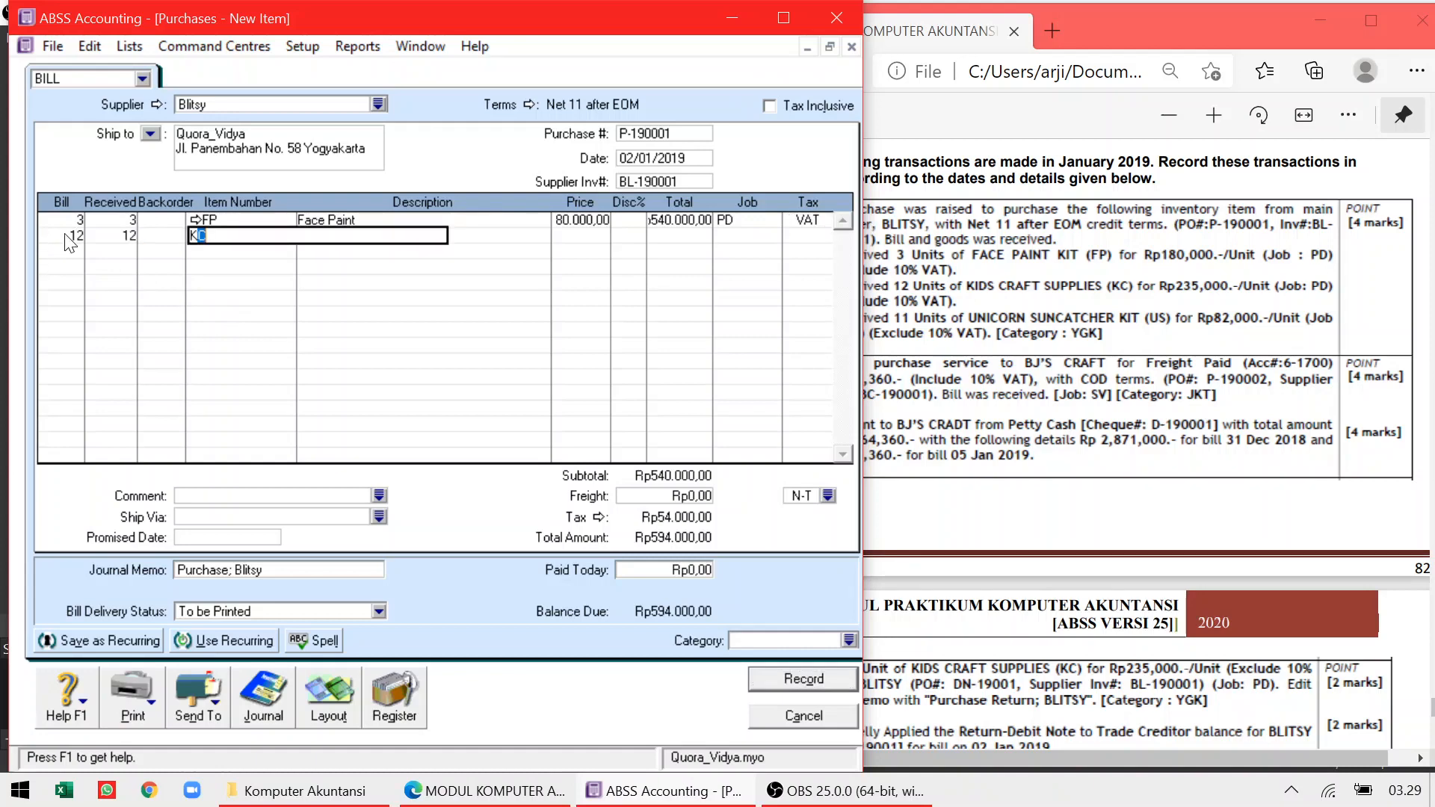
{"action": "type", "text": "V"}
{"action": "type", "text": "C"}
{"action": "key", "text": "Tab"}
{"action": "key", "text": "Tab"}
{"action": "key", "text": "Tab"}
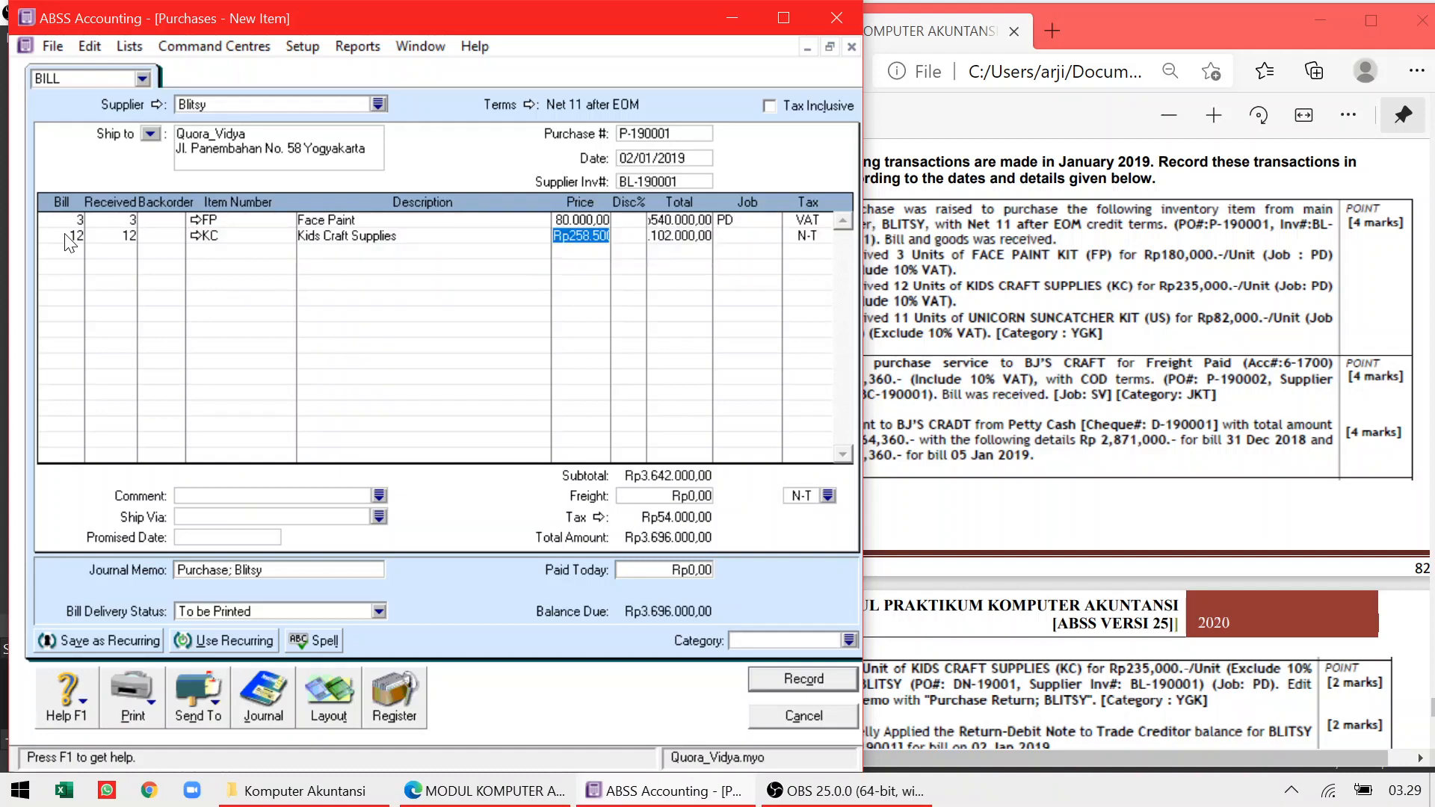
Set the KC line's price to 235000, its job to PD and its tax code to VAT
{"action": "type", "text": "235000"}
{"action": "key", "text": "Tab"}
{"action": "key", "text": "Tab"}
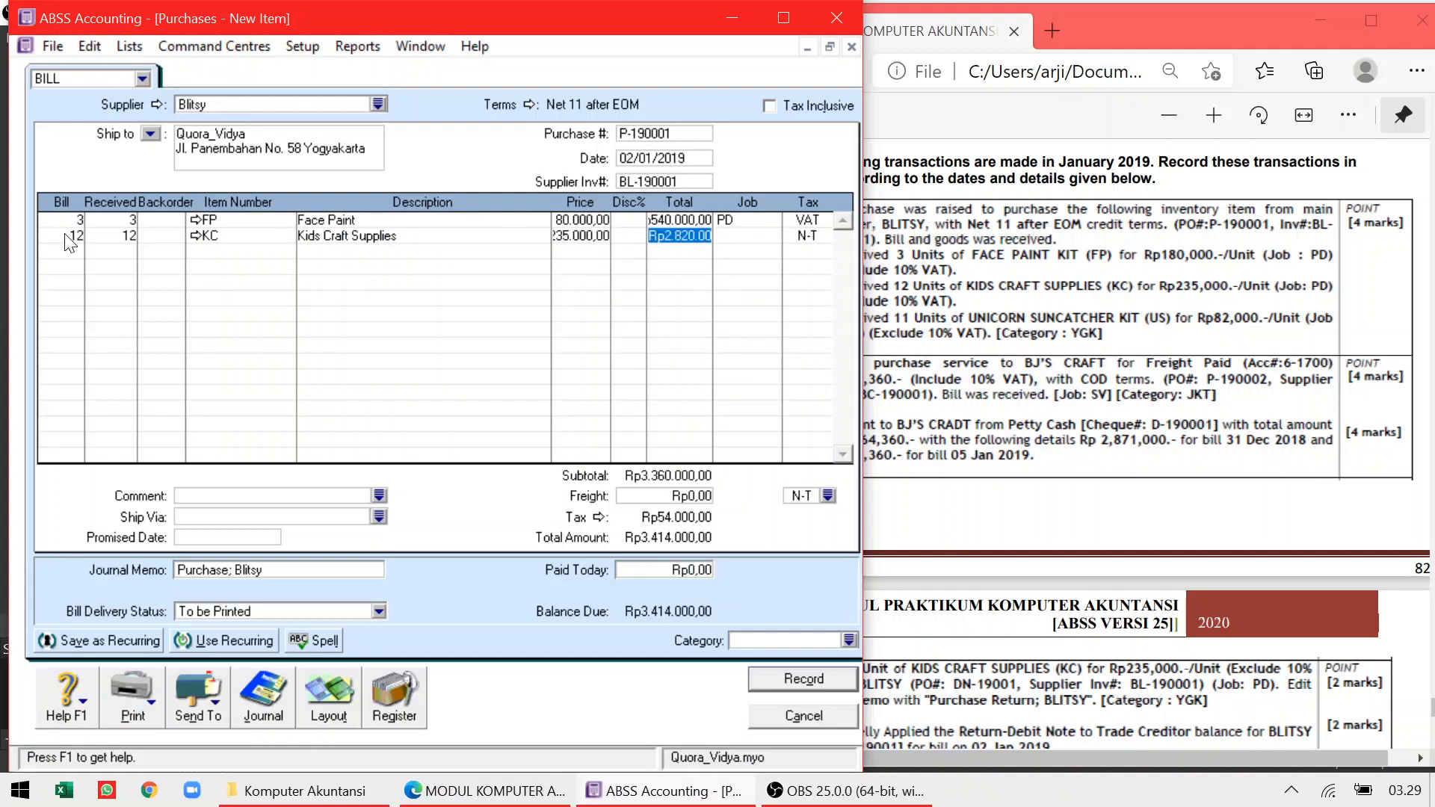
{"action": "key", "text": "Tab"}
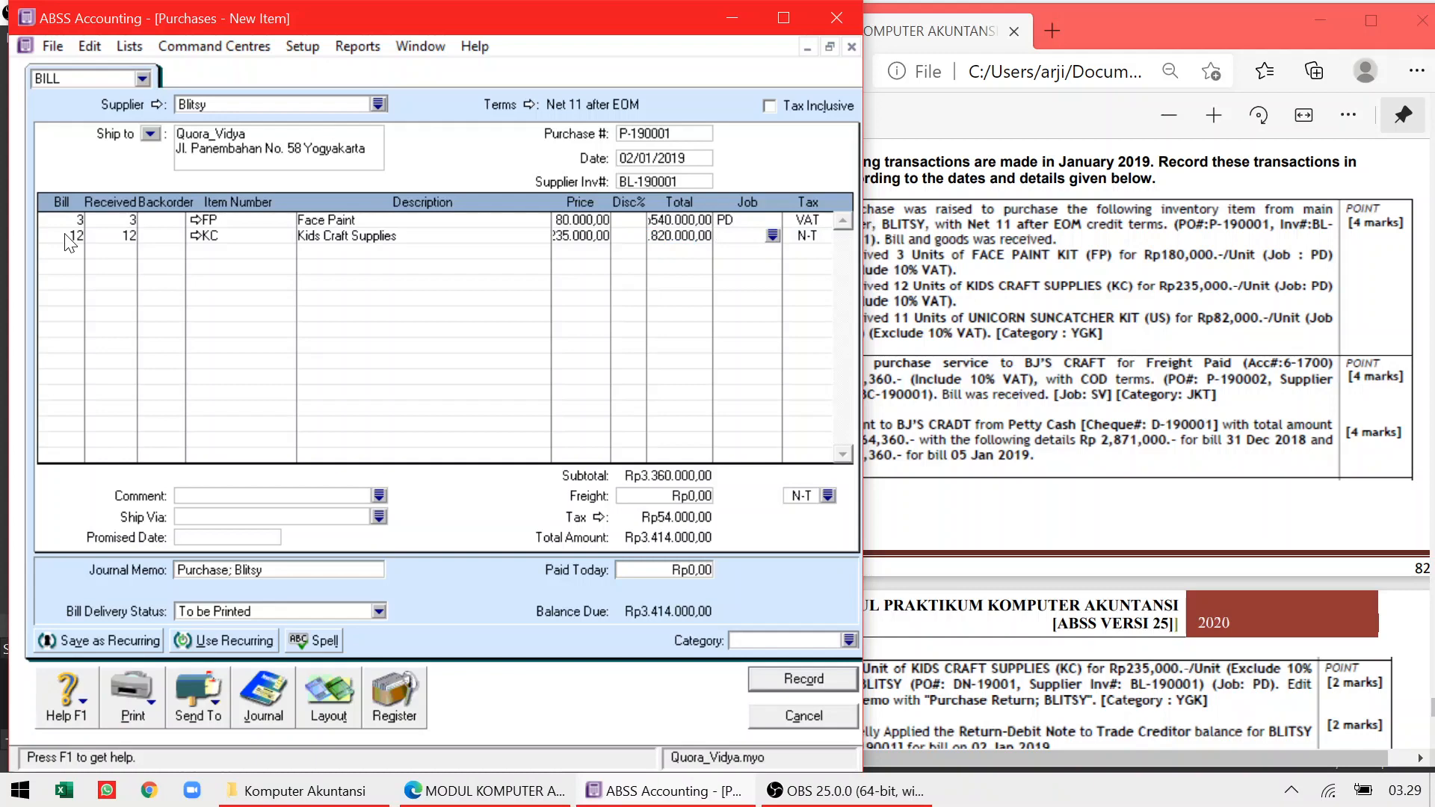
{"action": "type", "text": "PD"}
{"action": "key", "text": "Tab"}
{"action": "type", "text": "VAT"}
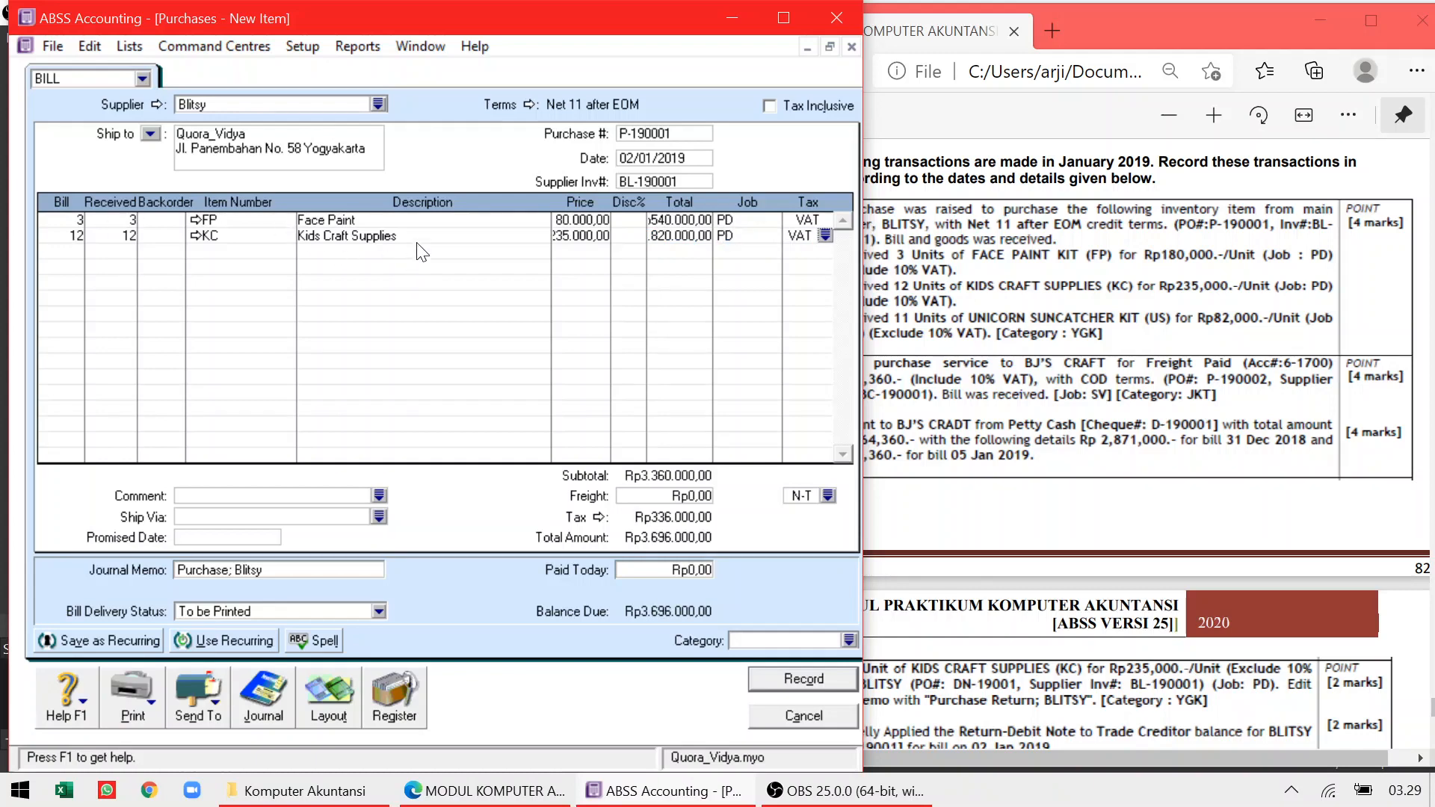
Add a third bill line for 11 received units of item US, Unicorn Suncatcher Kit
{"action": "left_click", "coordinate": [54, 249]}
{"action": "type", "text": "11"}
{"action": "key", "text": "Tab"}
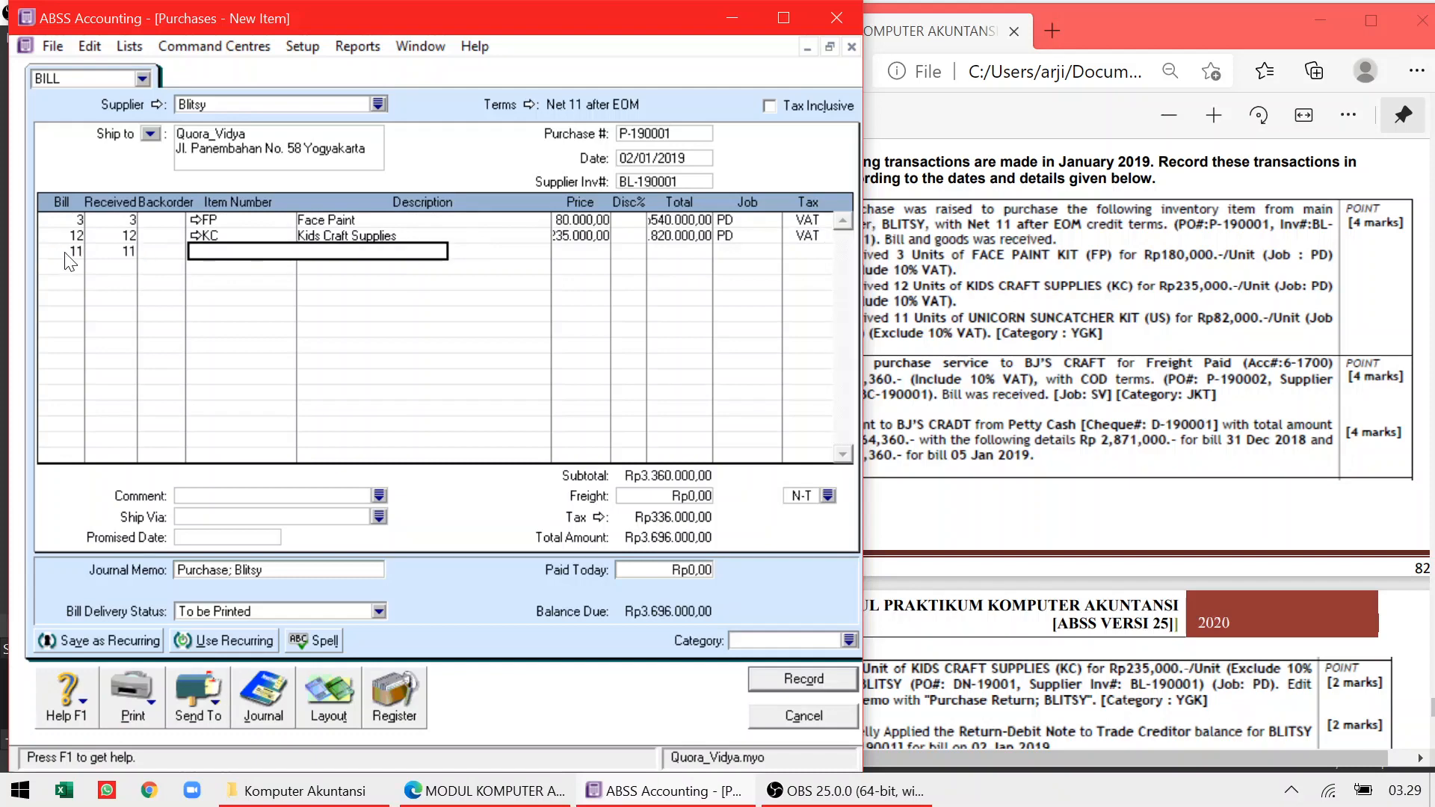
{"action": "type", "text": "US"}
{"action": "key", "text": "Tab"}
{"action": "key", "text": "Tab"}
{"action": "key", "text": "Tab"}
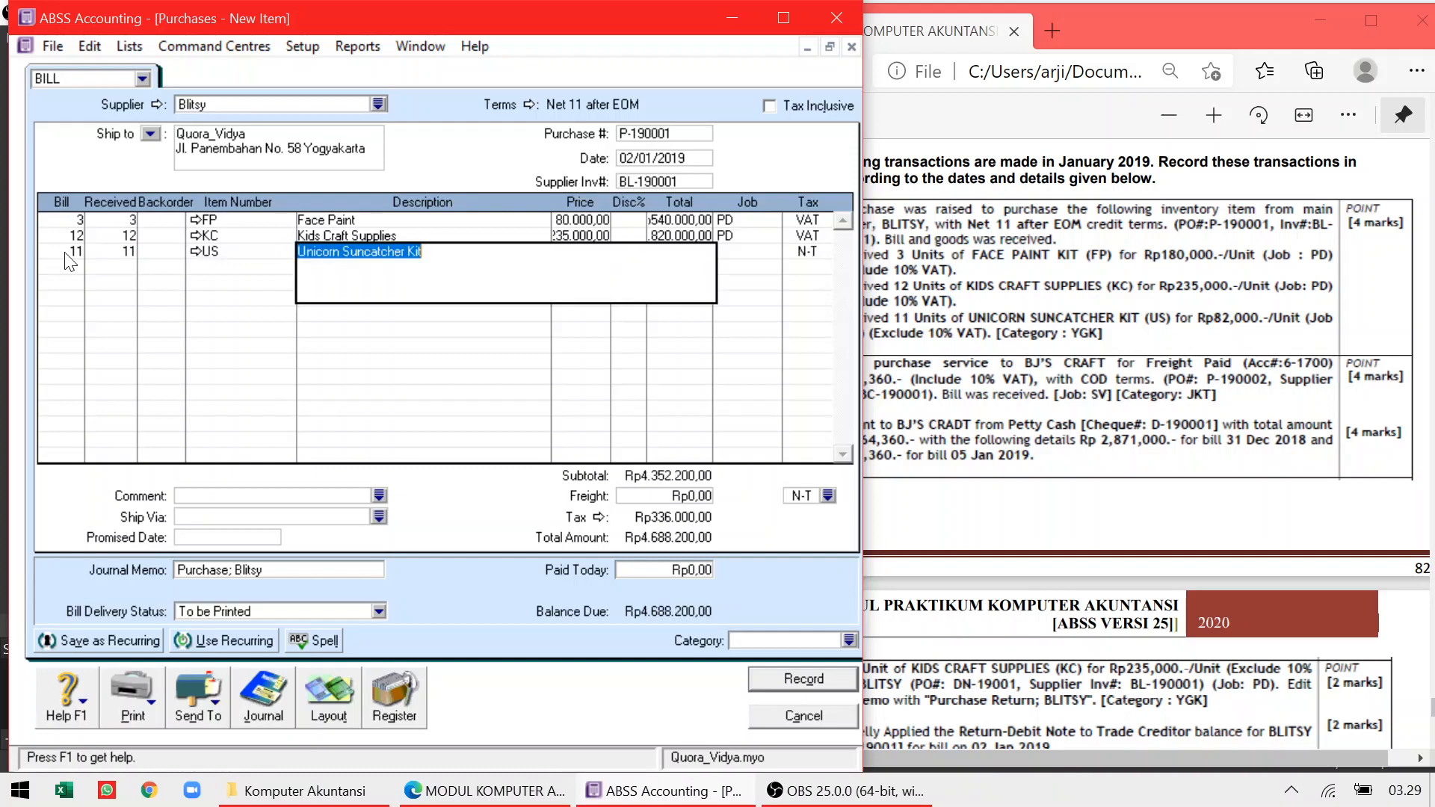
Set the US line's price to 82000, its job to PD and its tax code to VAT
{"action": "type", "text": "82000"}
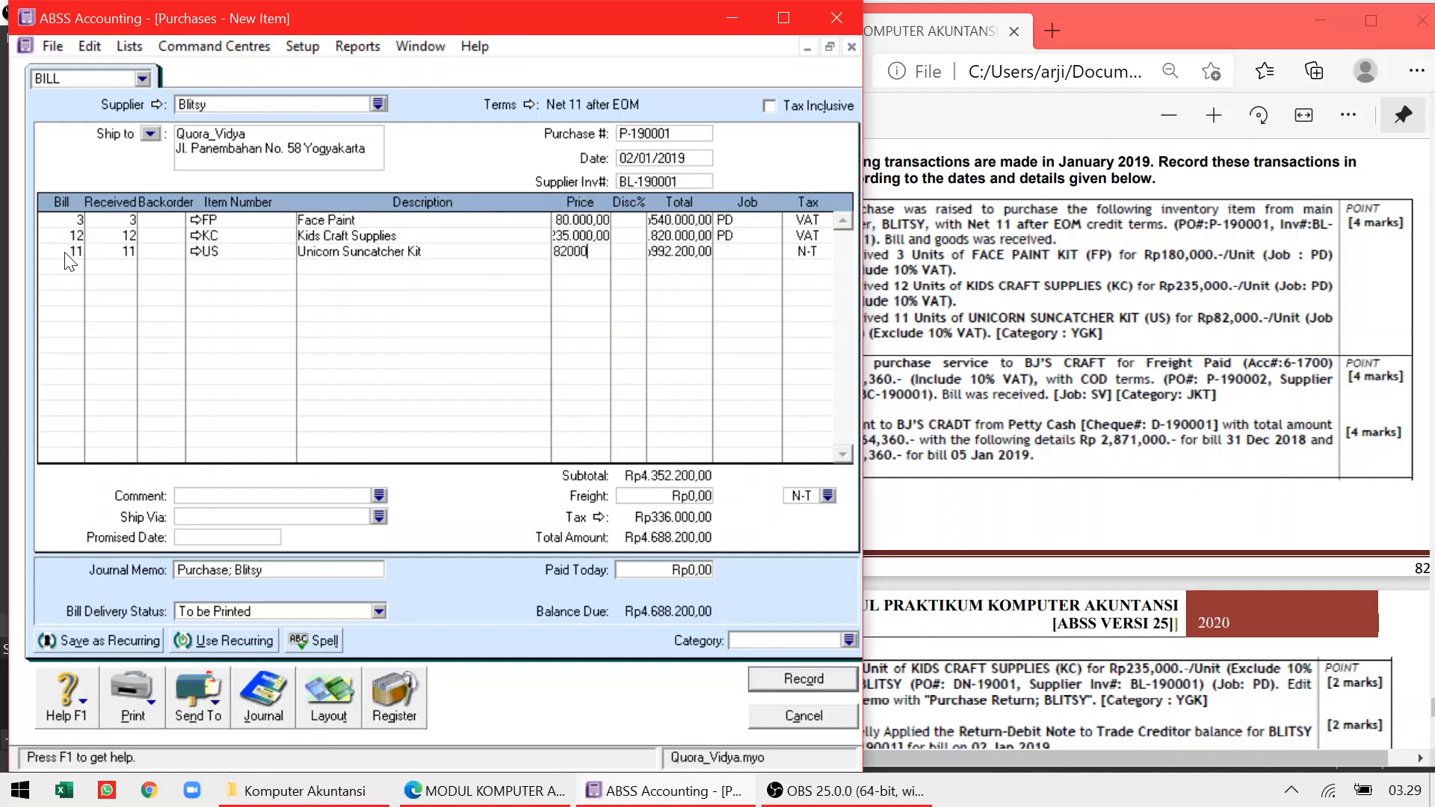
{"action": "key", "text": "Tab"}
{"action": "key", "text": "Tab"}
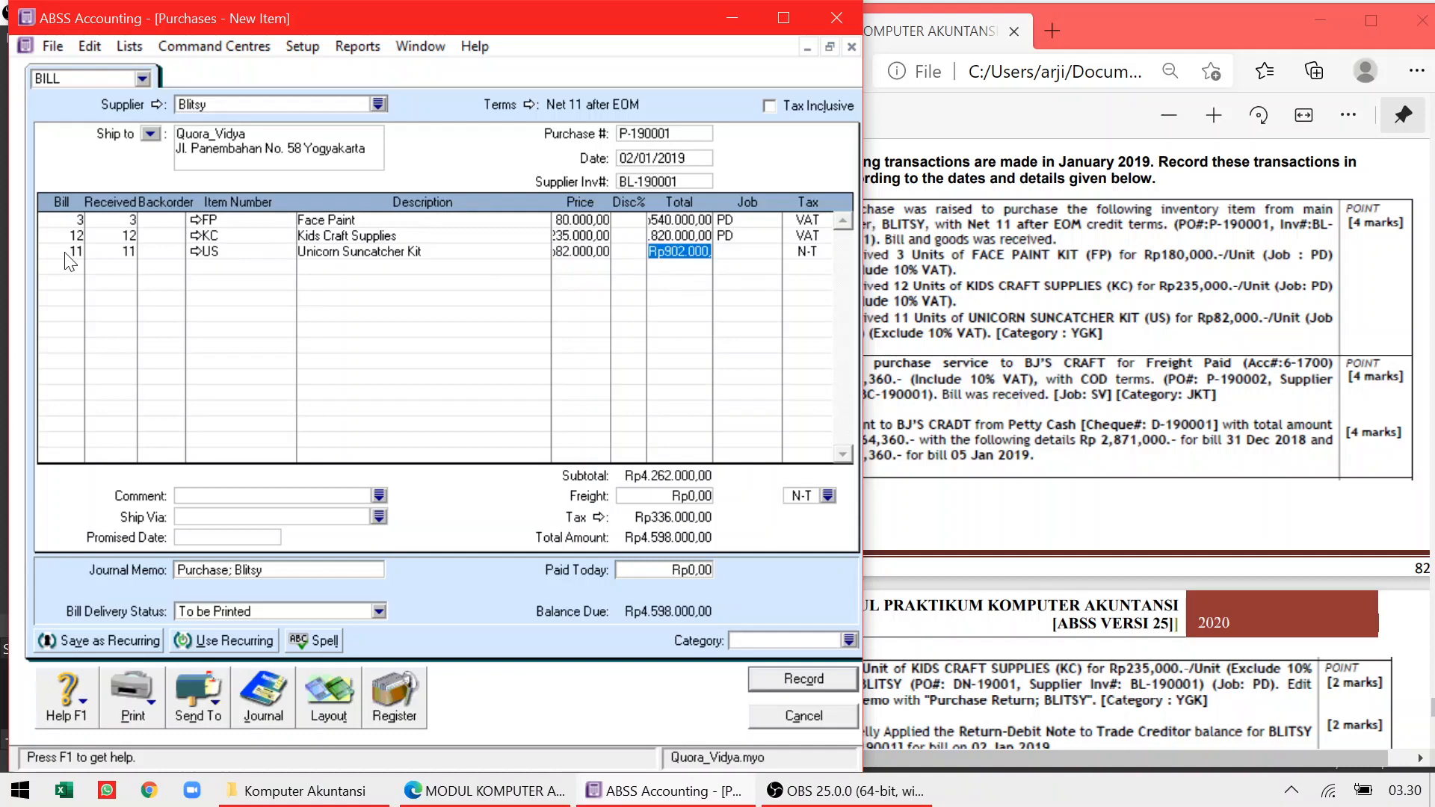
{"action": "key", "text": "Tab"}
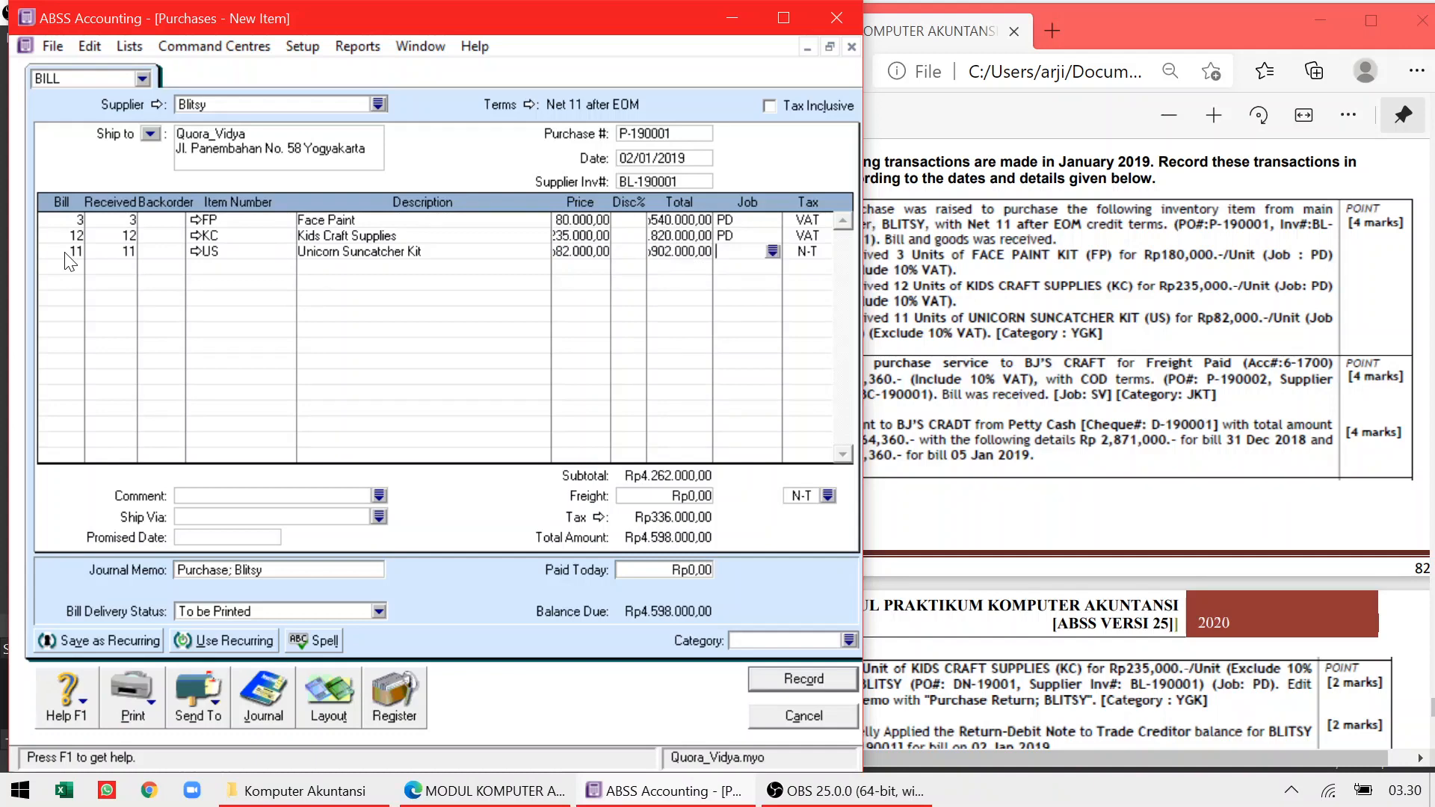
{"action": "type", "text": "PD"}
{"action": "key", "text": "Tab"}
{"action": "type", "text": "V"}
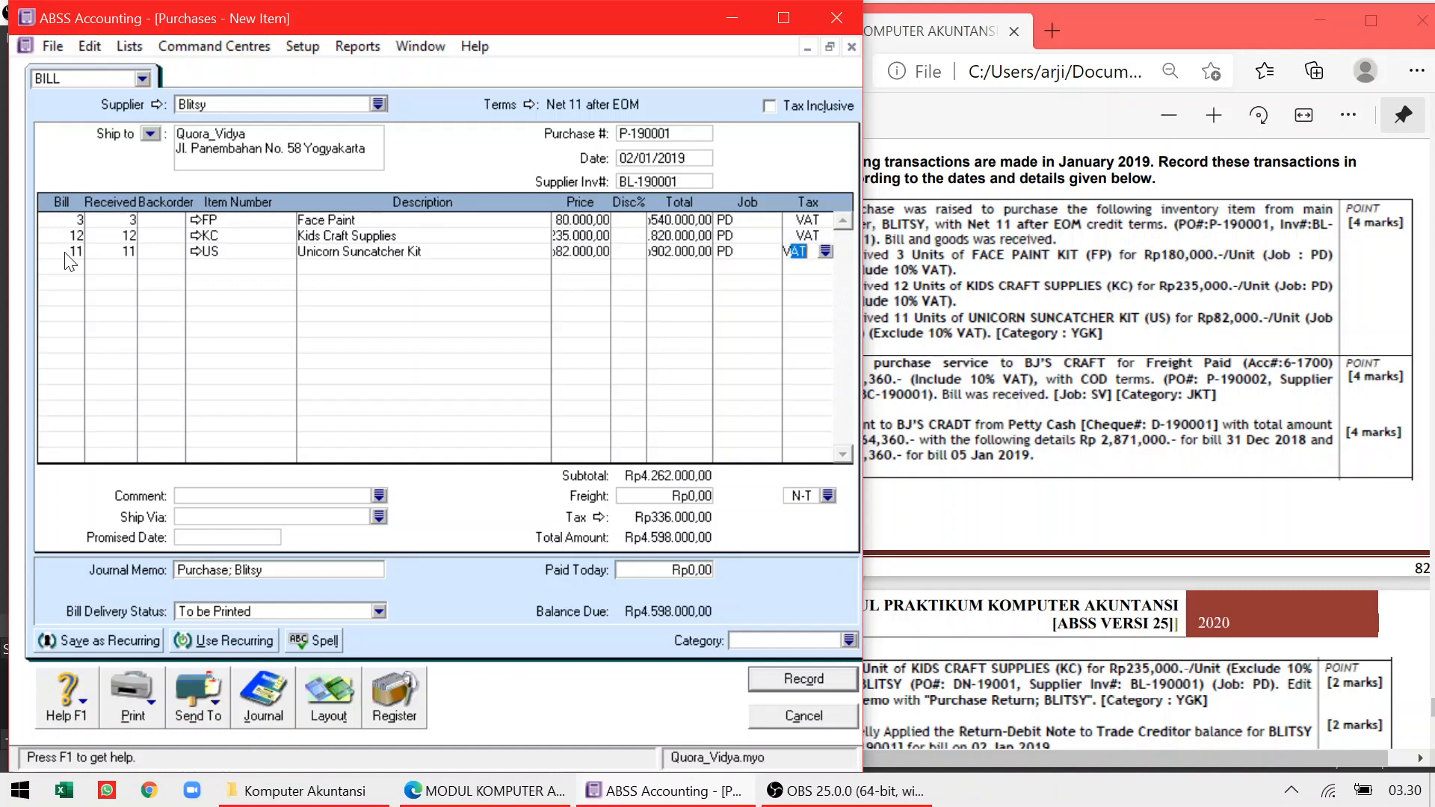
{"action": "key", "text": "Tab"}
Assign the YGK category to the Blitsy bill, check it against the module's 02 Jan transaction and record it
{"action": "left_click", "coordinate": [661, 573]}
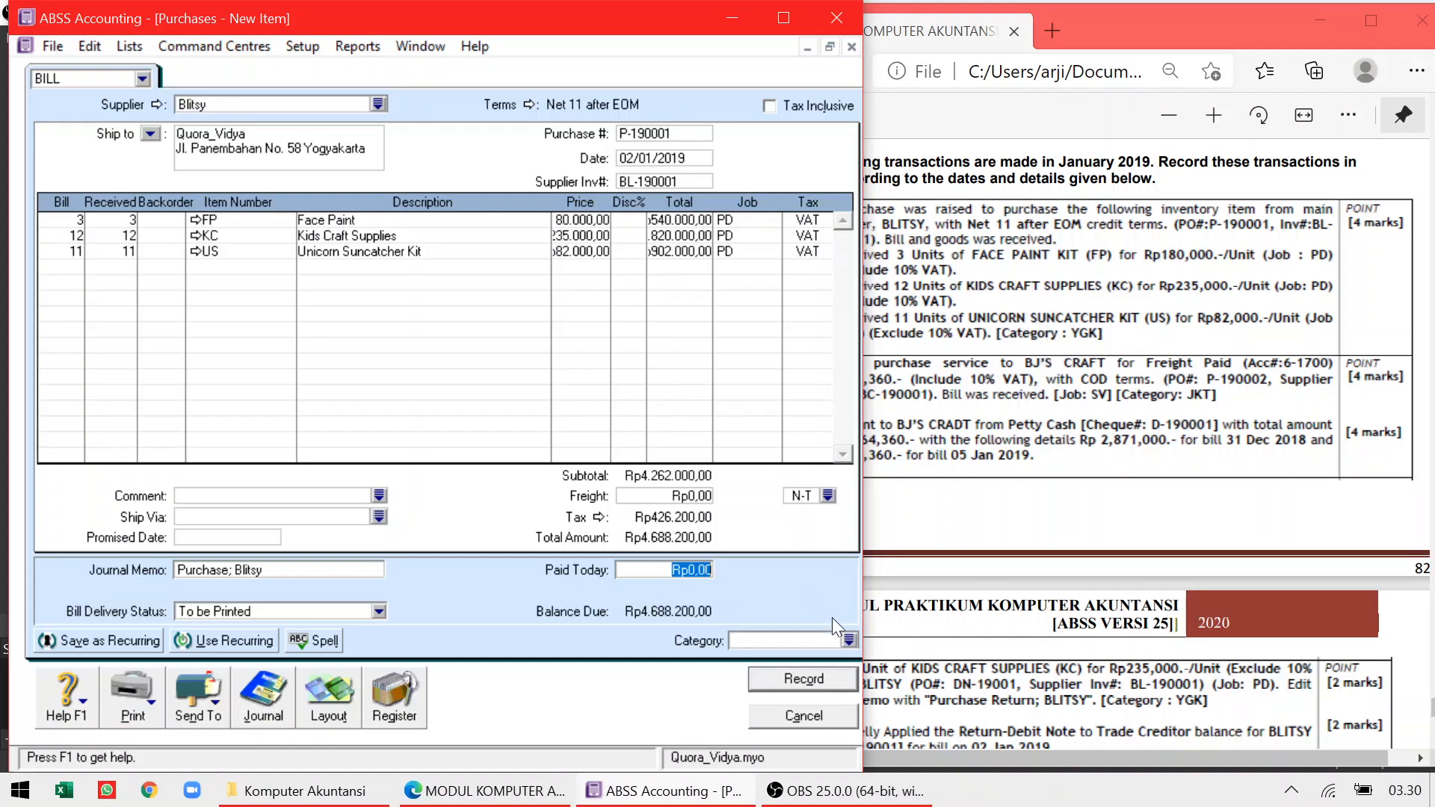
{"action": "left_click", "coordinate": [850, 642]}
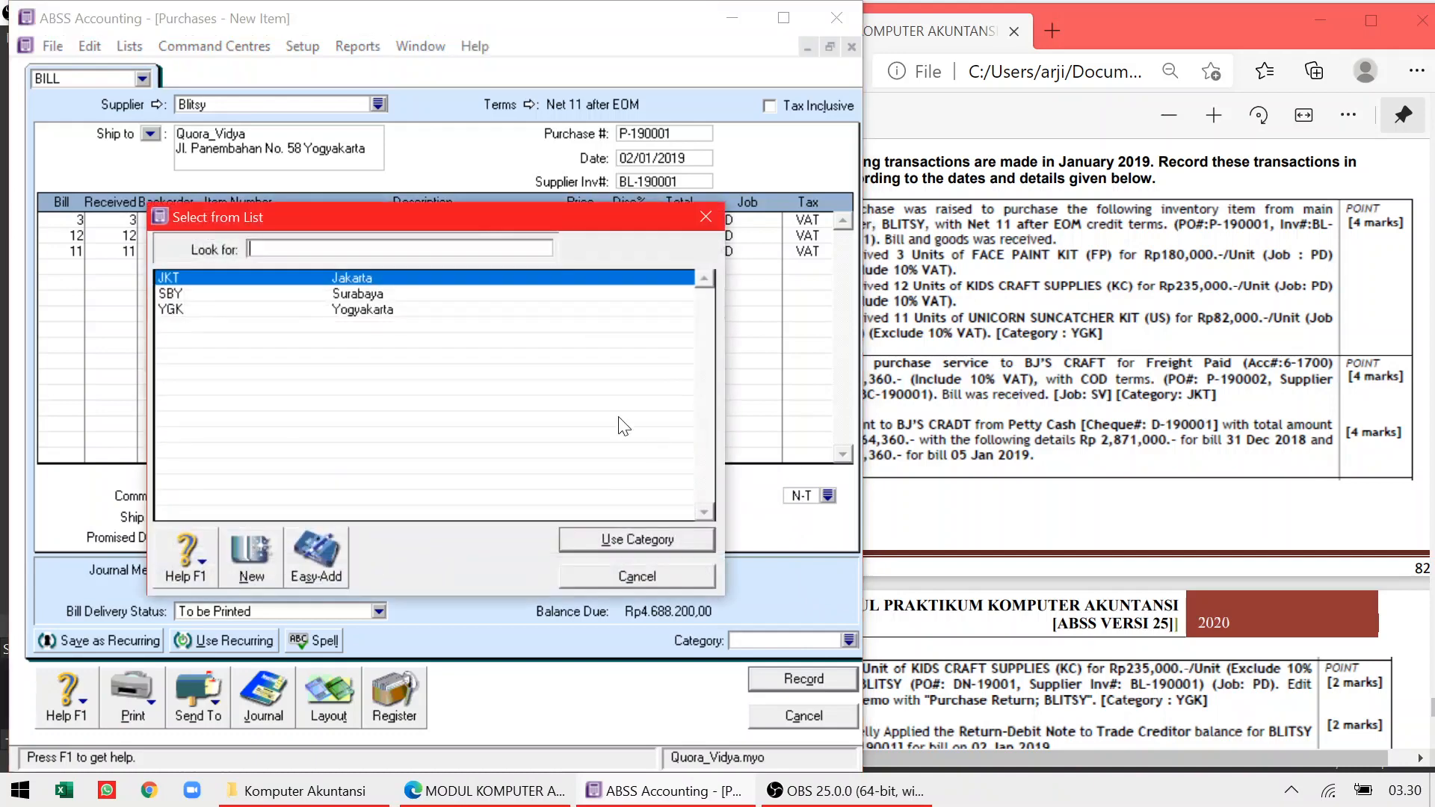
{"action": "left_click", "coordinate": [439, 309]}
{"action": "double_click", "coordinate": [440, 310]}
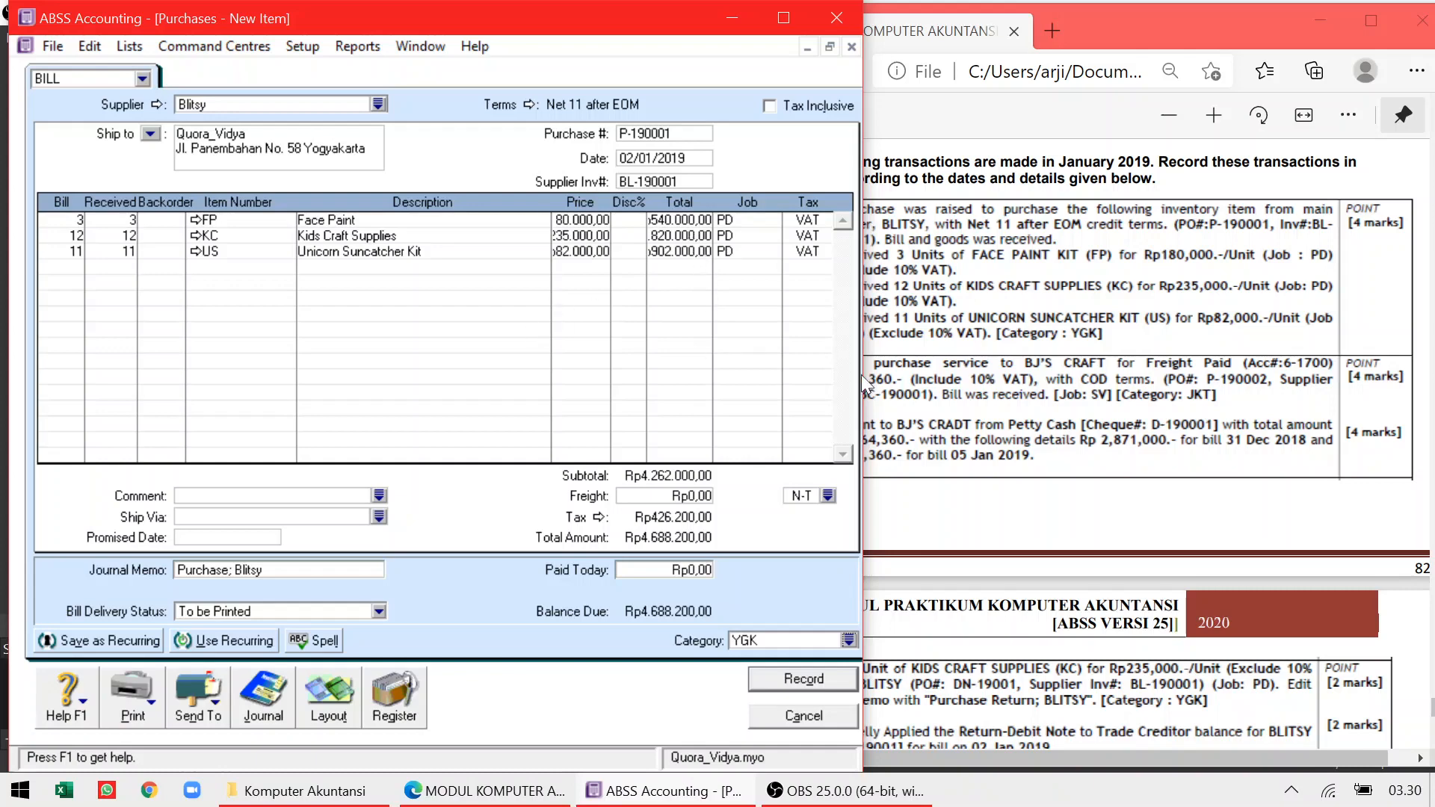
{"action": "left_click", "coordinate": [944, 327]}
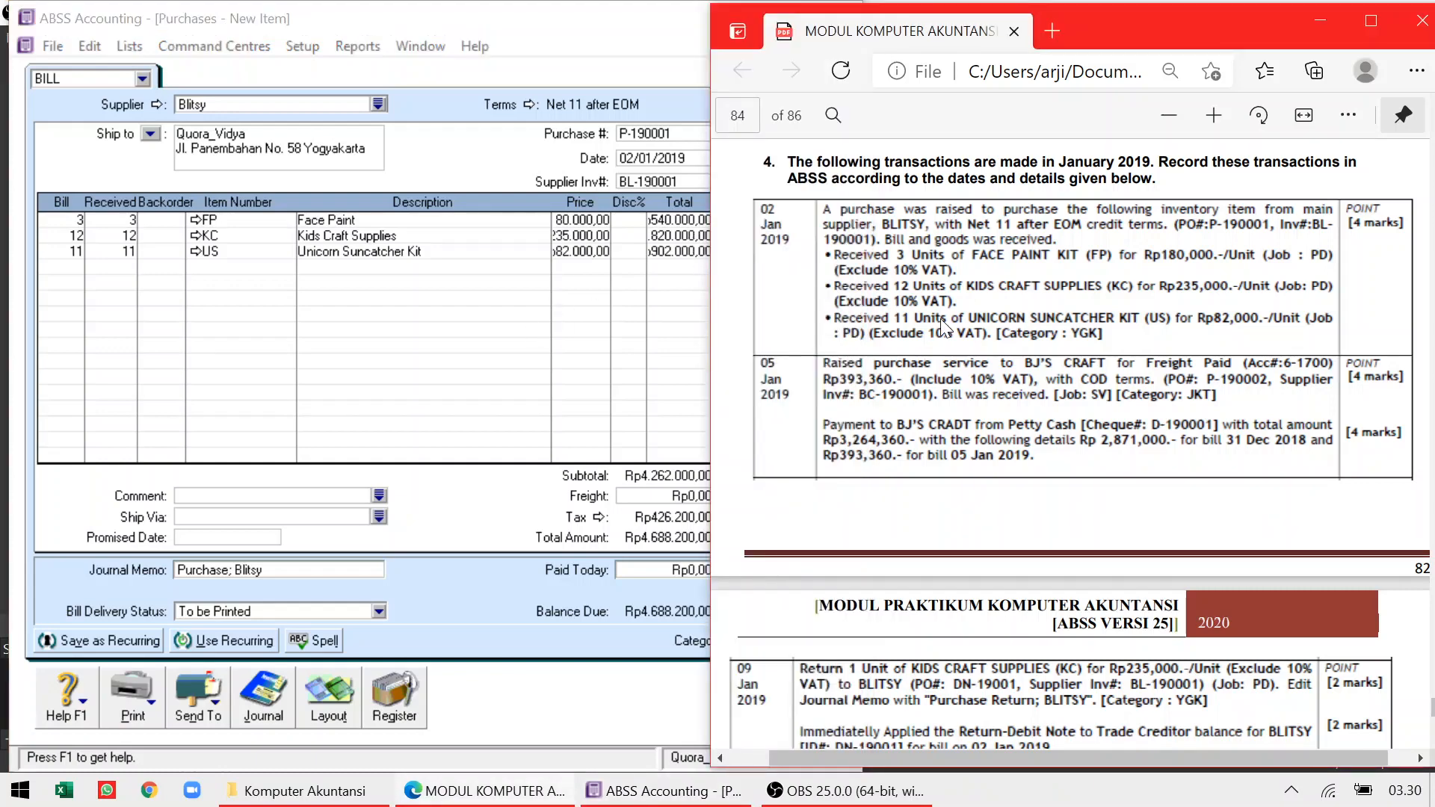
{"action": "left_click", "coordinate": [614, 368]}
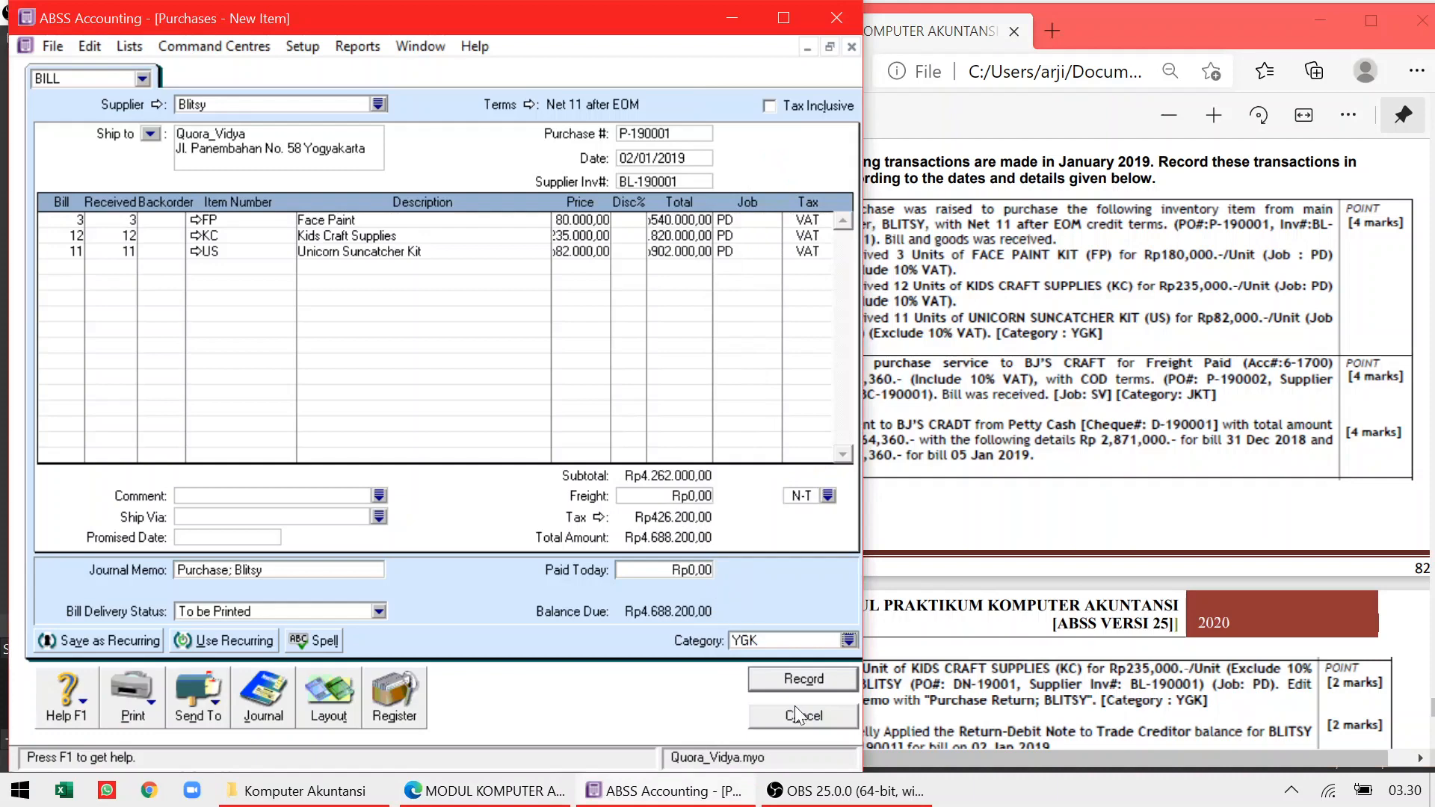
{"action": "left_click", "coordinate": [801, 679]}
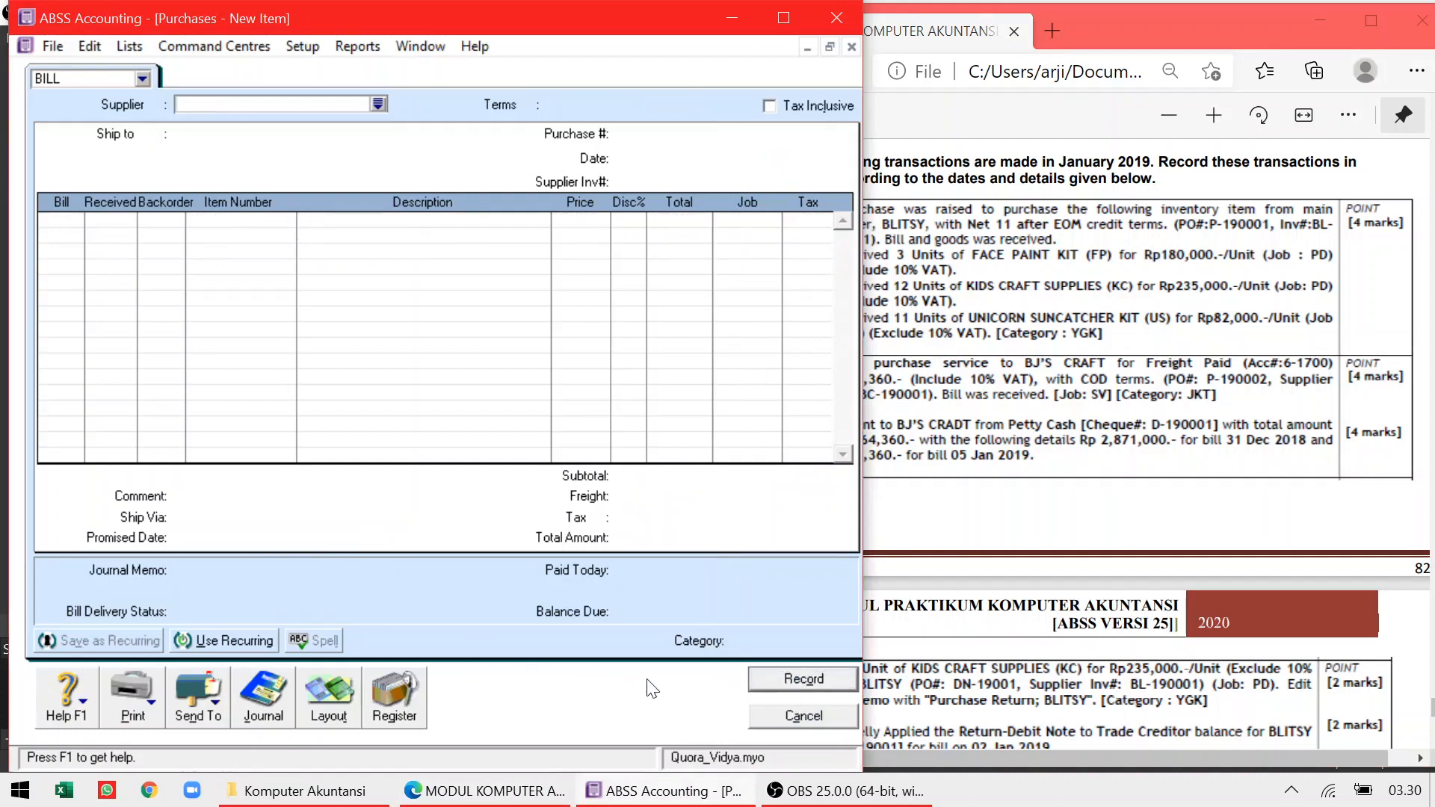
Review the recorded Blitsy purchase in the transaction journal and check the item prices on its bill
{"action": "left_click", "coordinate": [265, 695]}
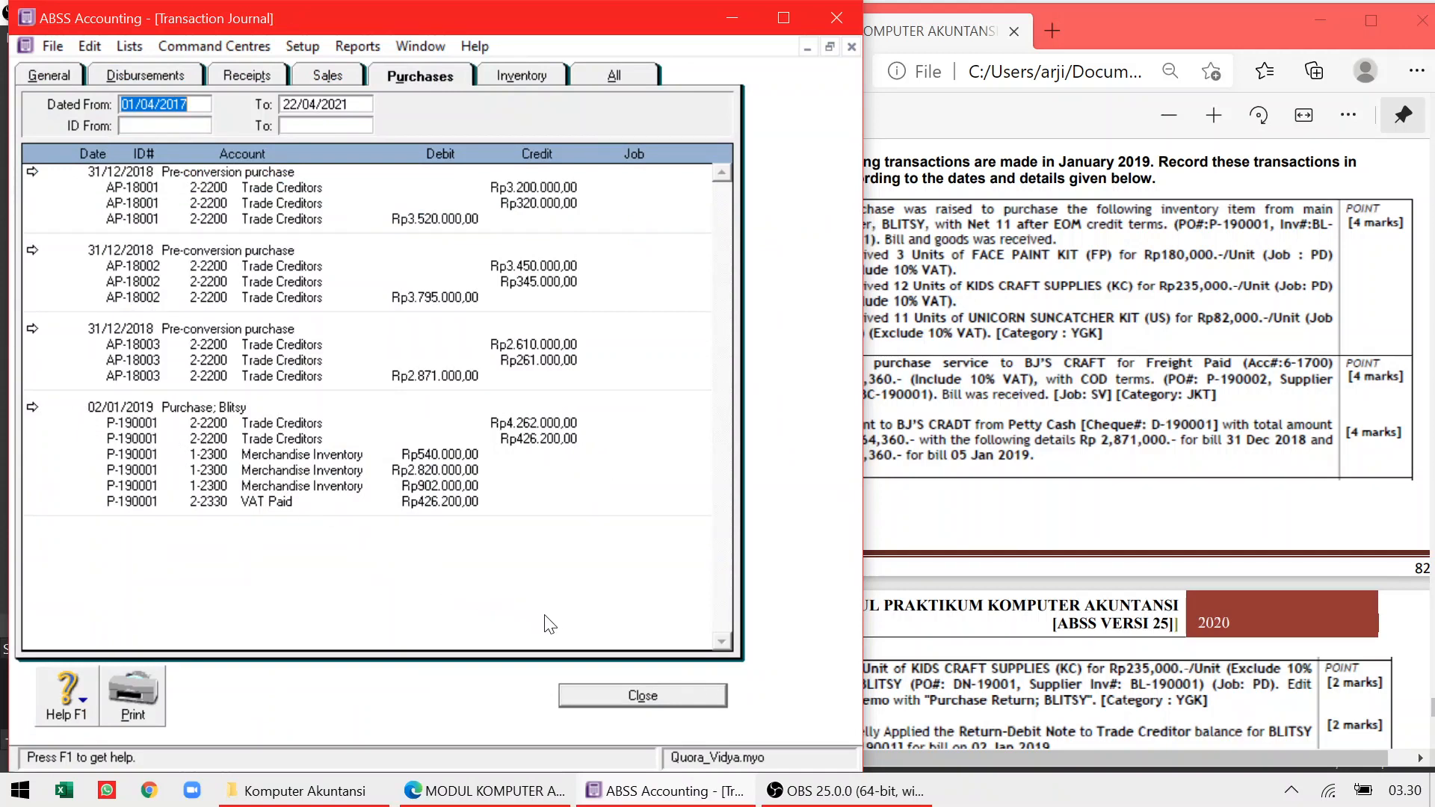
{"action": "left_click", "coordinate": [33, 407]}
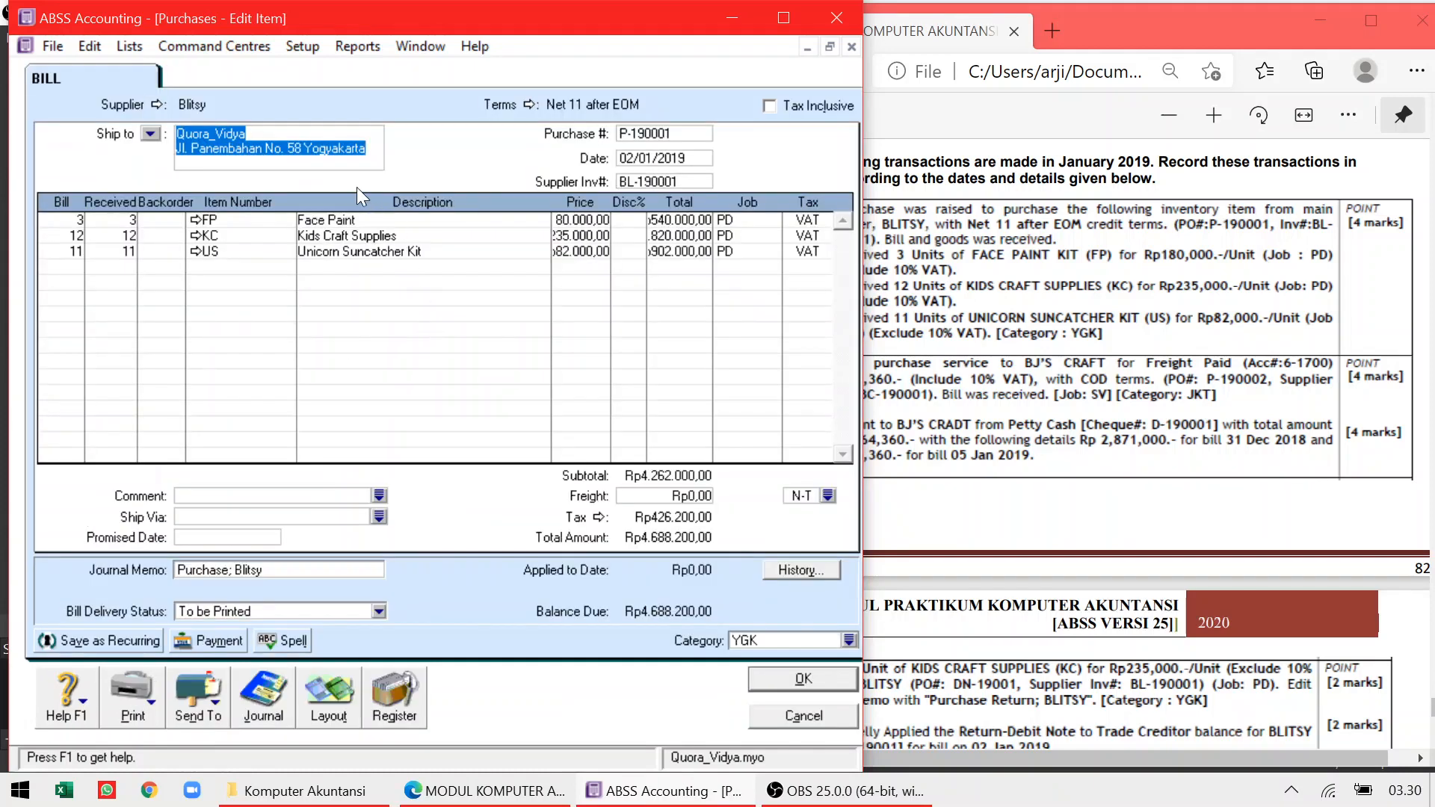
{"action": "left_click", "coordinate": [587, 220]}
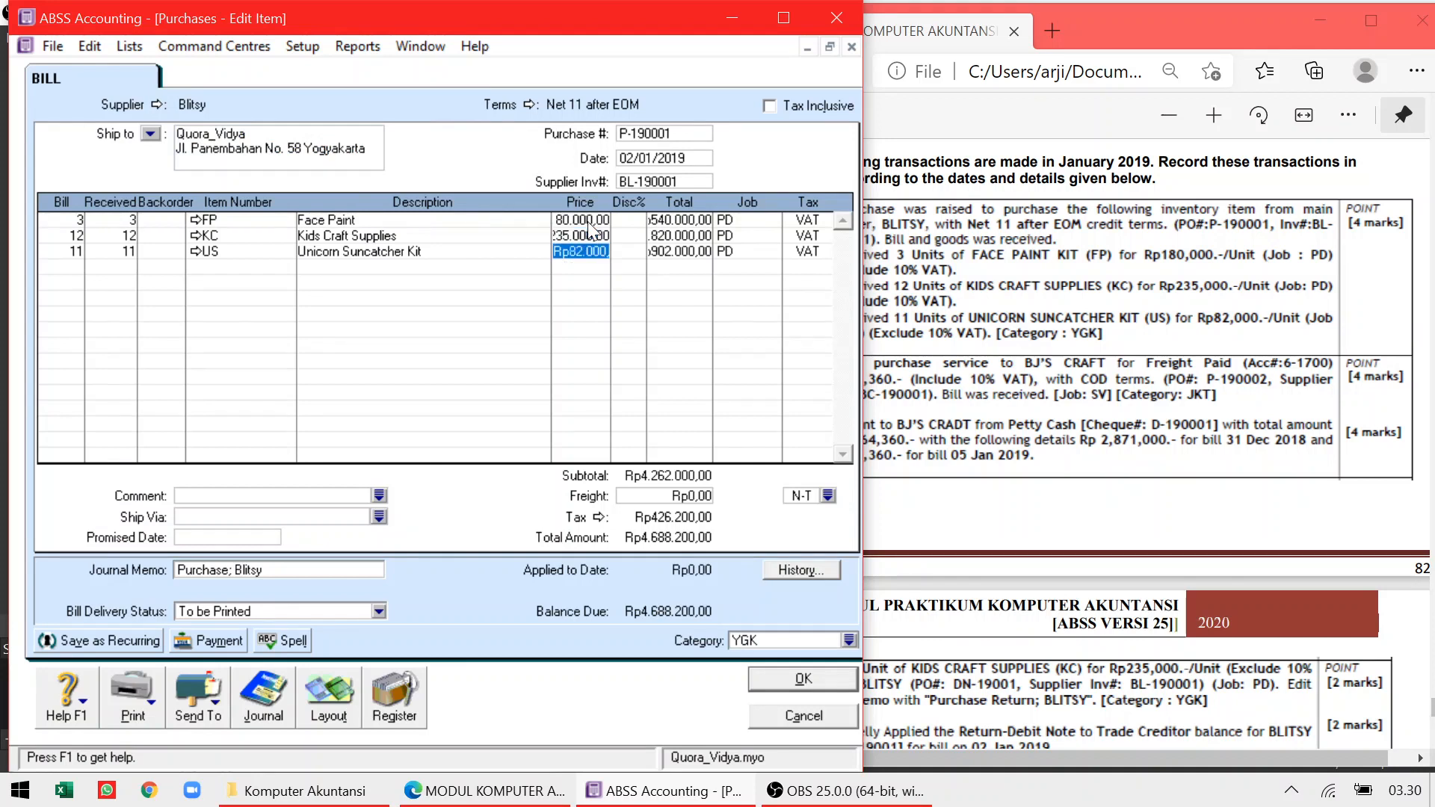
{"action": "key", "text": "Down"}
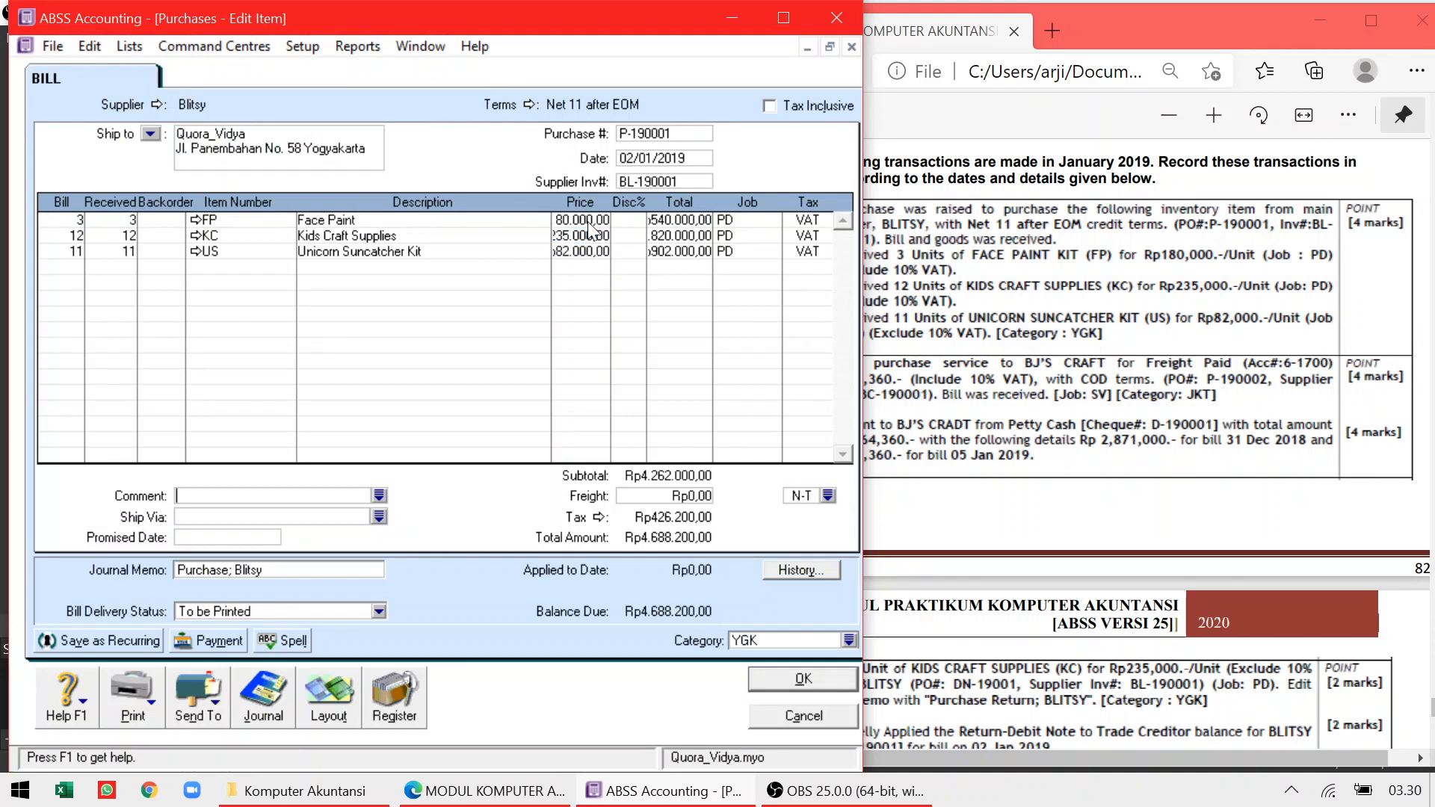
{"action": "left_click", "coordinate": [789, 680]}
Consult the 05 Jan transaction in the module and choose BJ'S Craft as the supplier for the new bill
{"action": "left_click", "coordinate": [954, 371]}
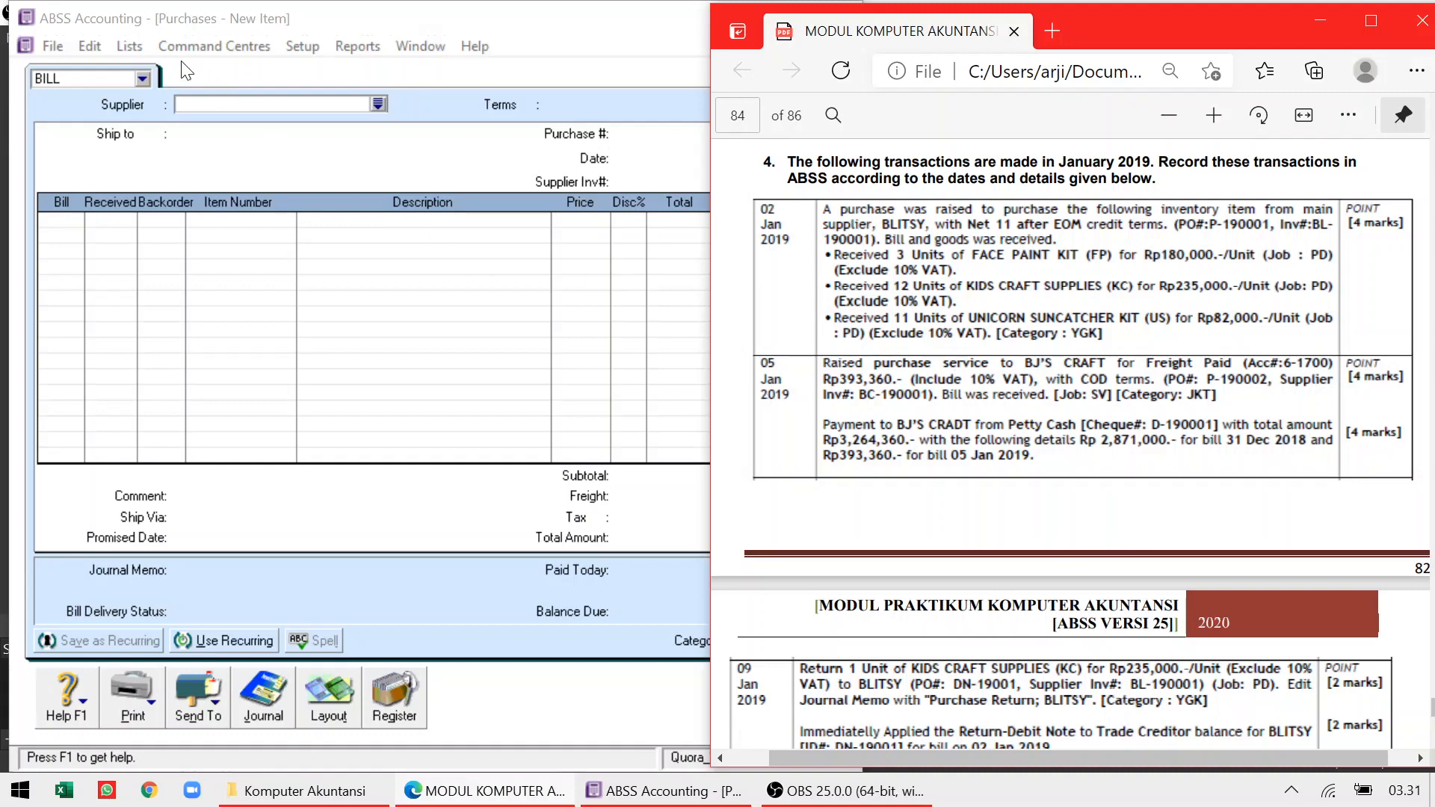
{"action": "left_click", "coordinate": [183, 127]}
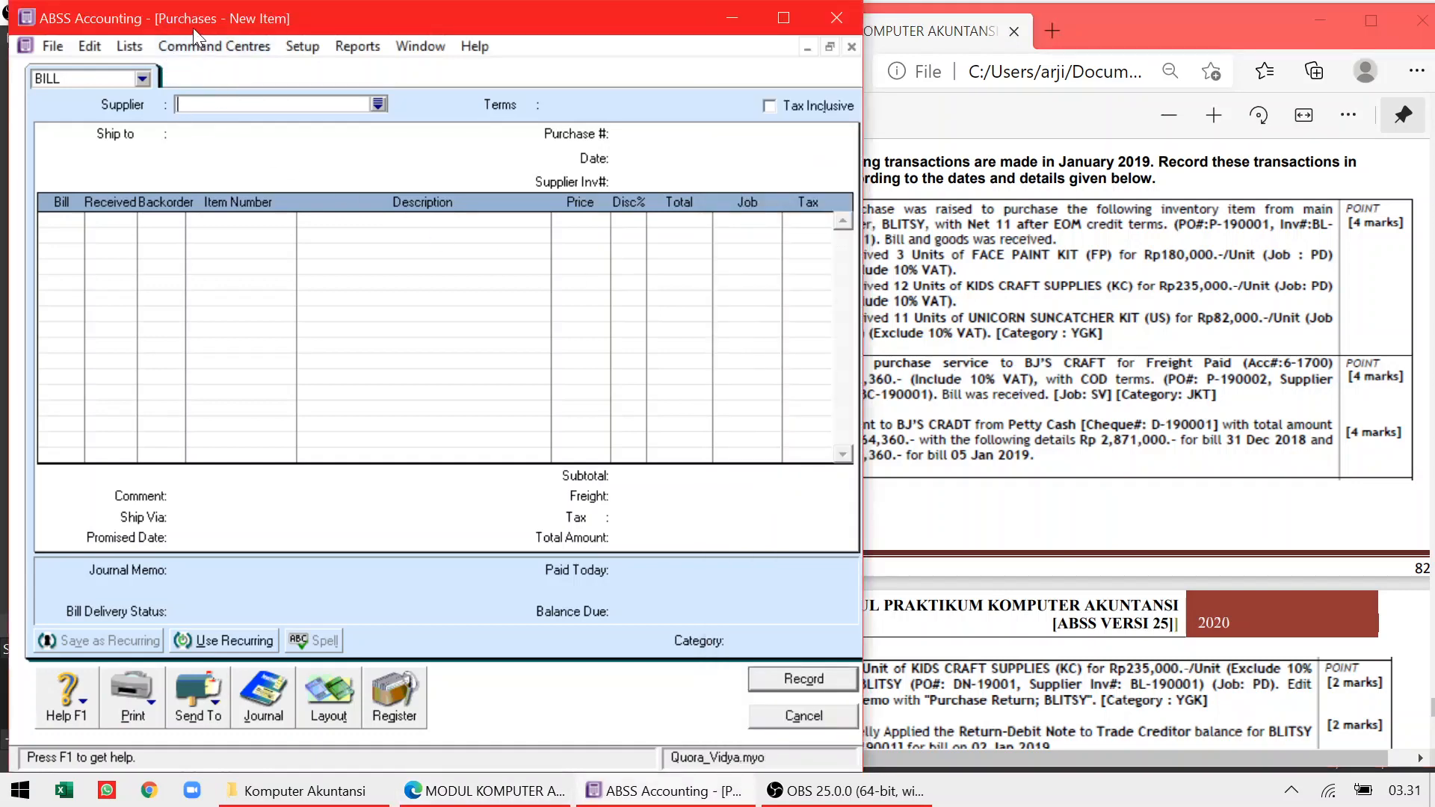
{"action": "left_click", "coordinate": [379, 104]}
{"action": "left_click", "coordinate": [310, 280]}
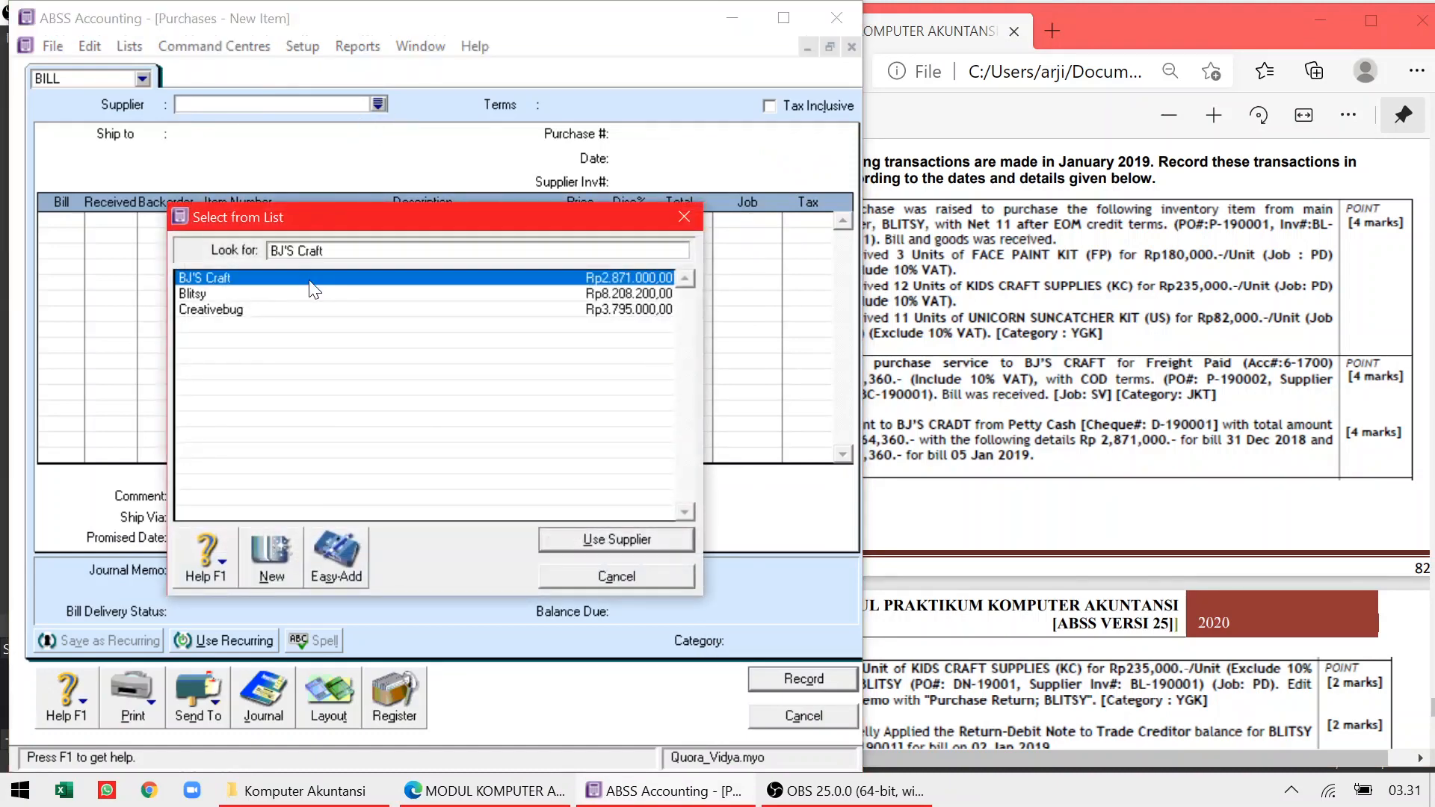
{"action": "double_click", "coordinate": [311, 280]}
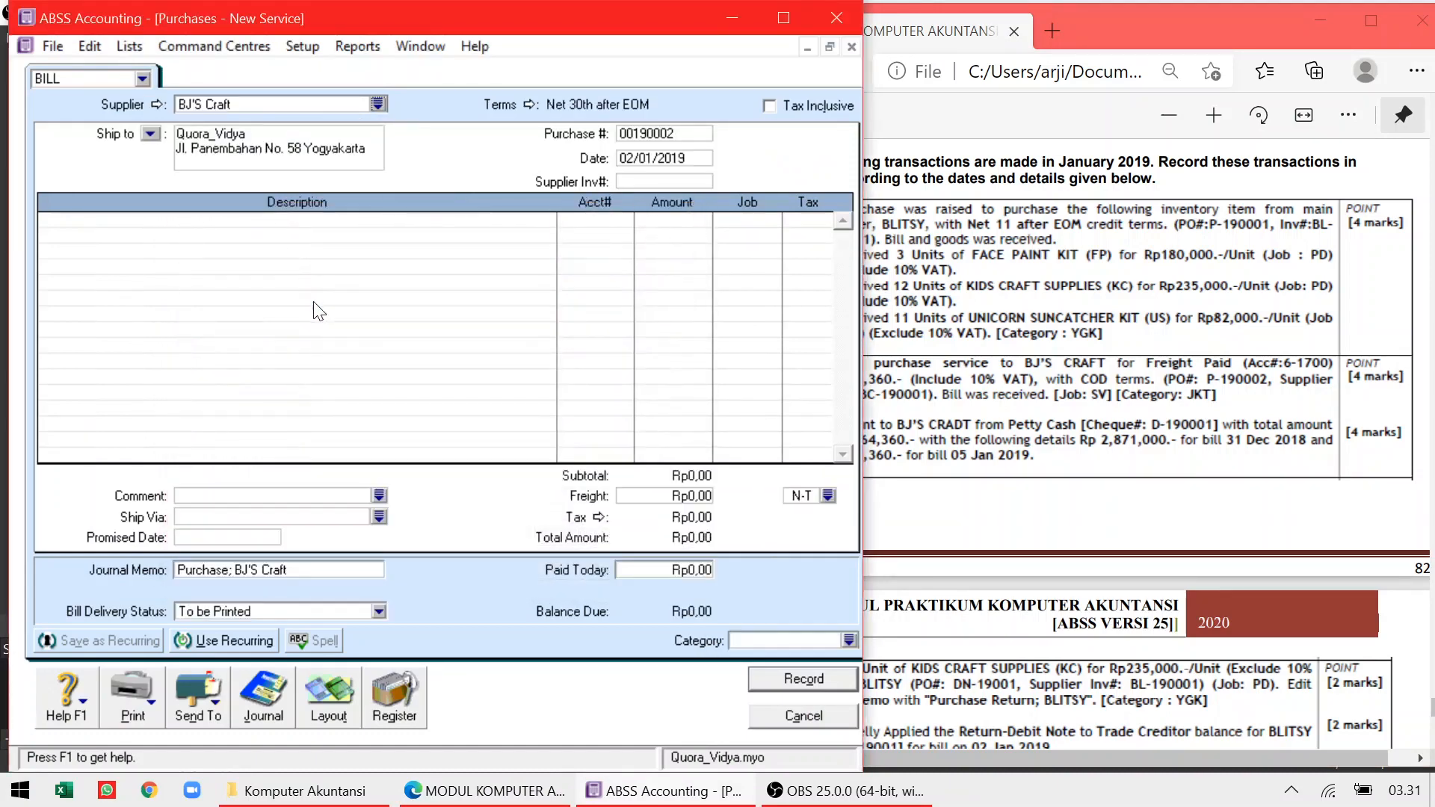
Keep the Service layout for the BJ'S Craft bill and change its credit terms to C.O.D
{"action": "left_click", "coordinate": [349, 686]}
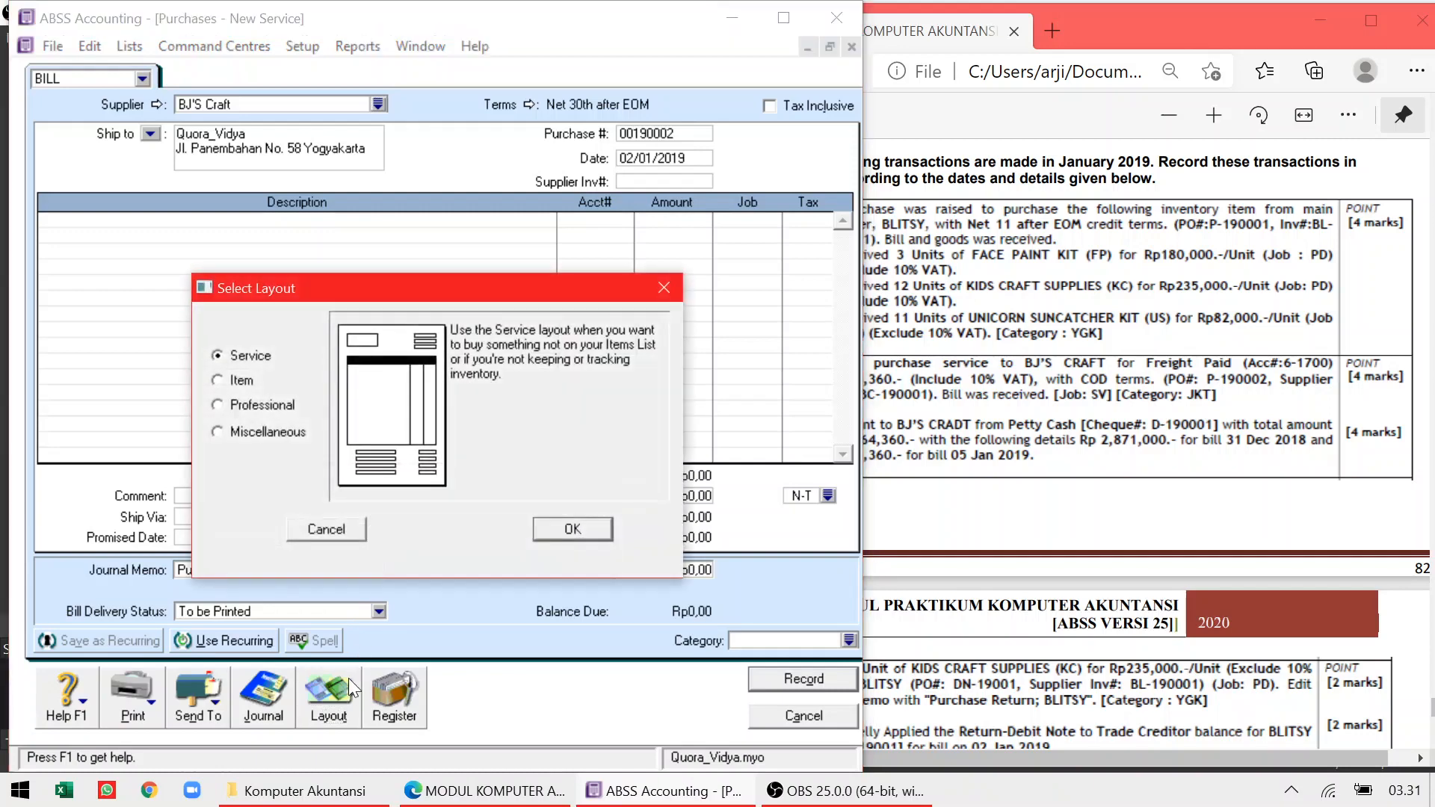
{"action": "left_click", "coordinate": [572, 530]}
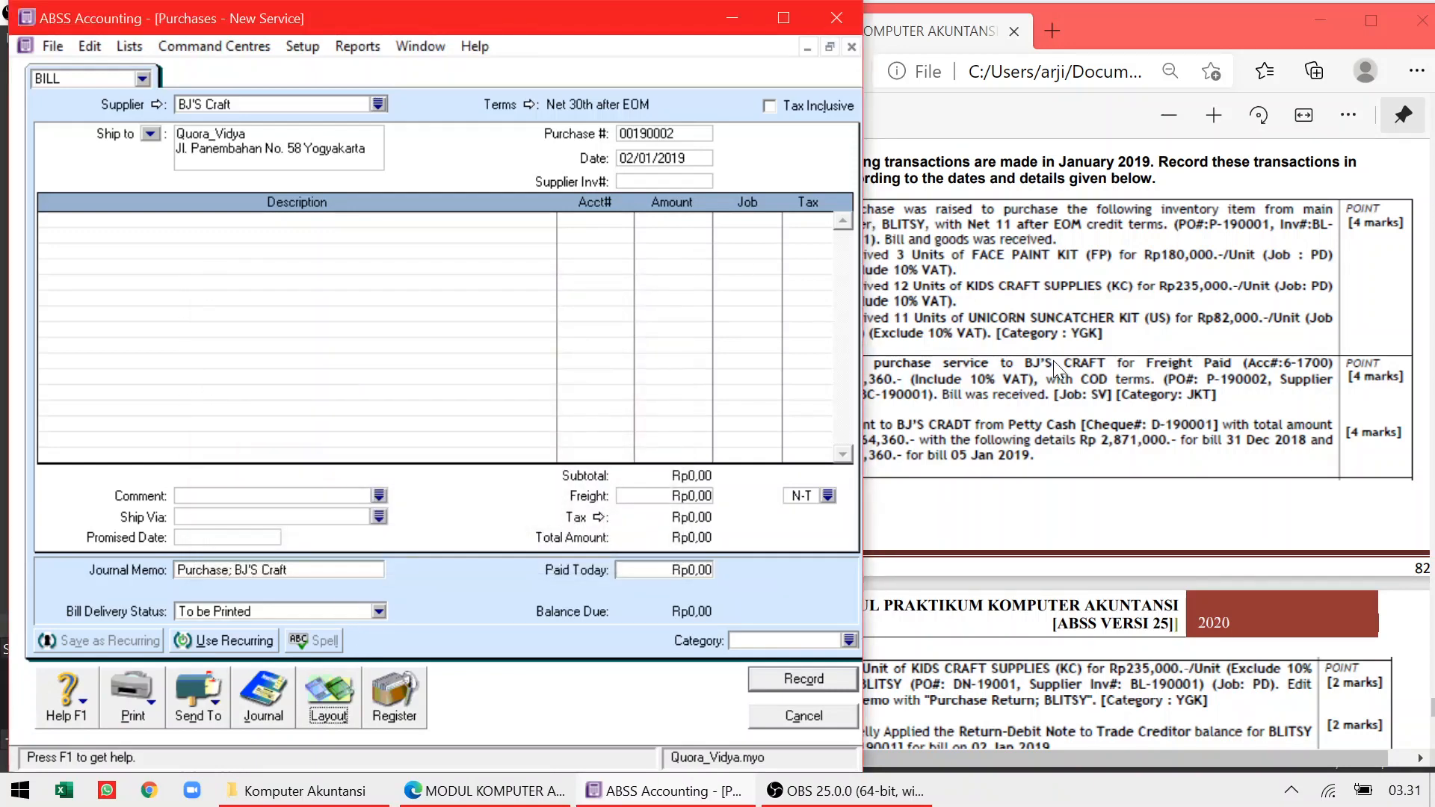
{"action": "left_click", "coordinate": [1097, 359]}
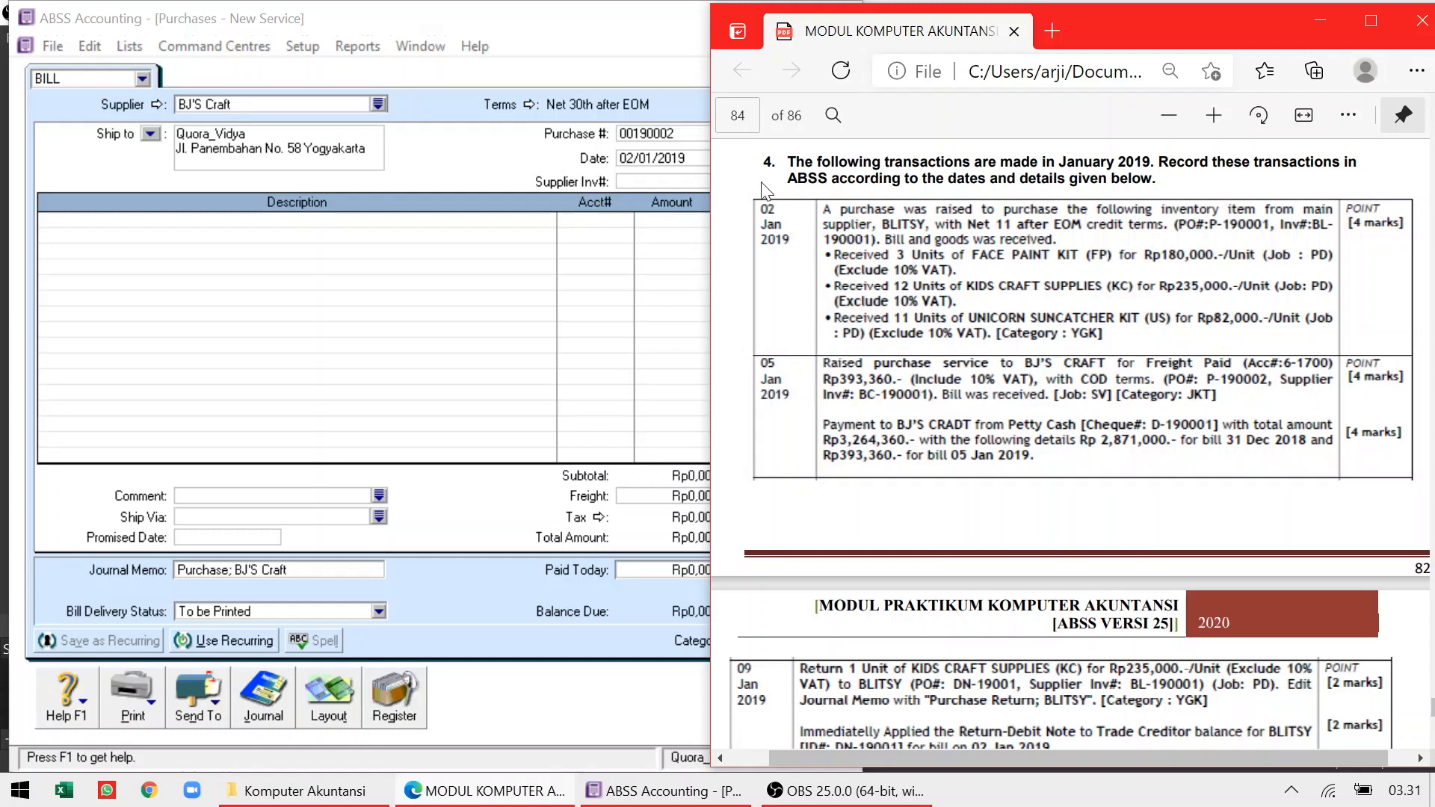
{"action": "left_click", "coordinate": [655, 97]}
{"action": "left_click", "coordinate": [525, 104]}
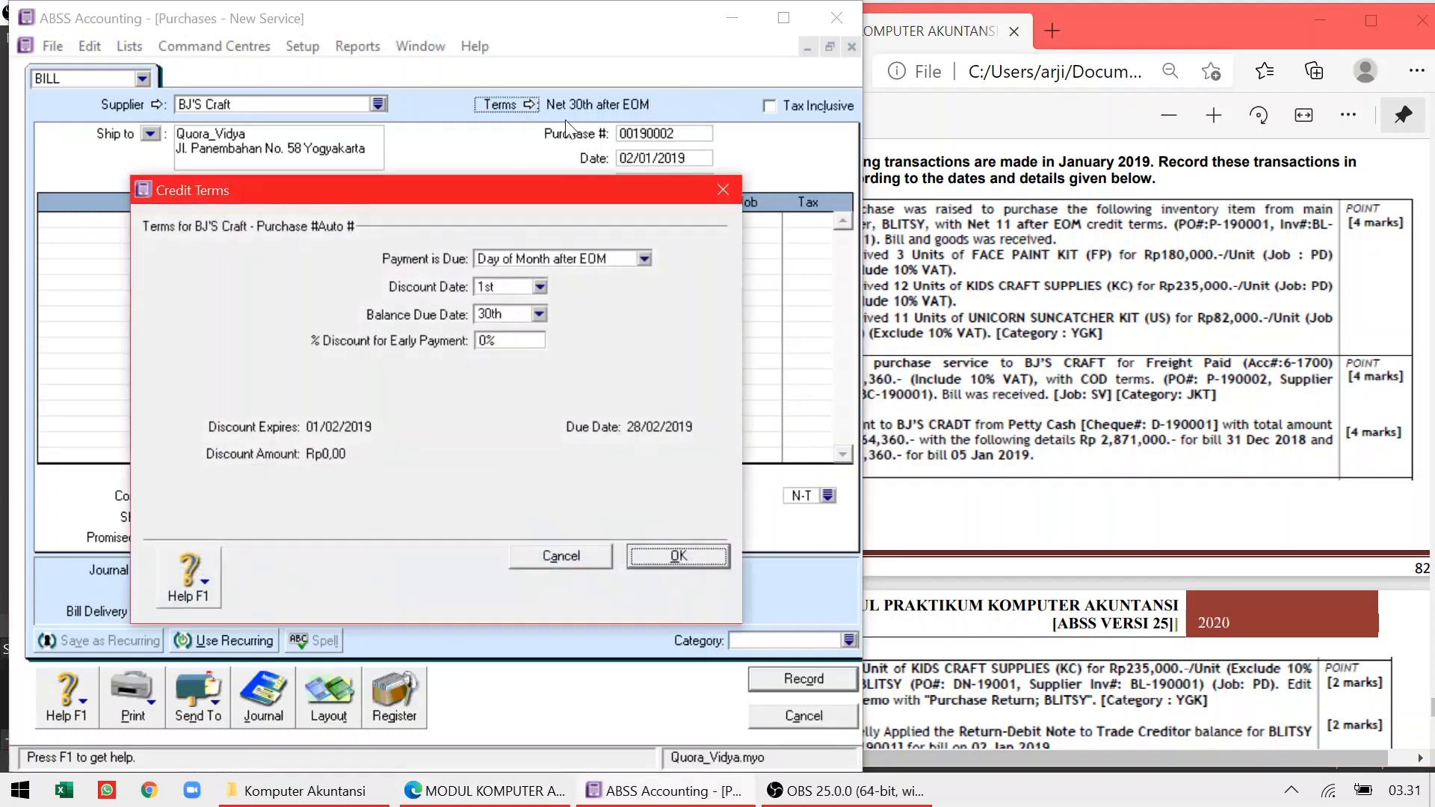
{"action": "left_click", "coordinate": [523, 259]}
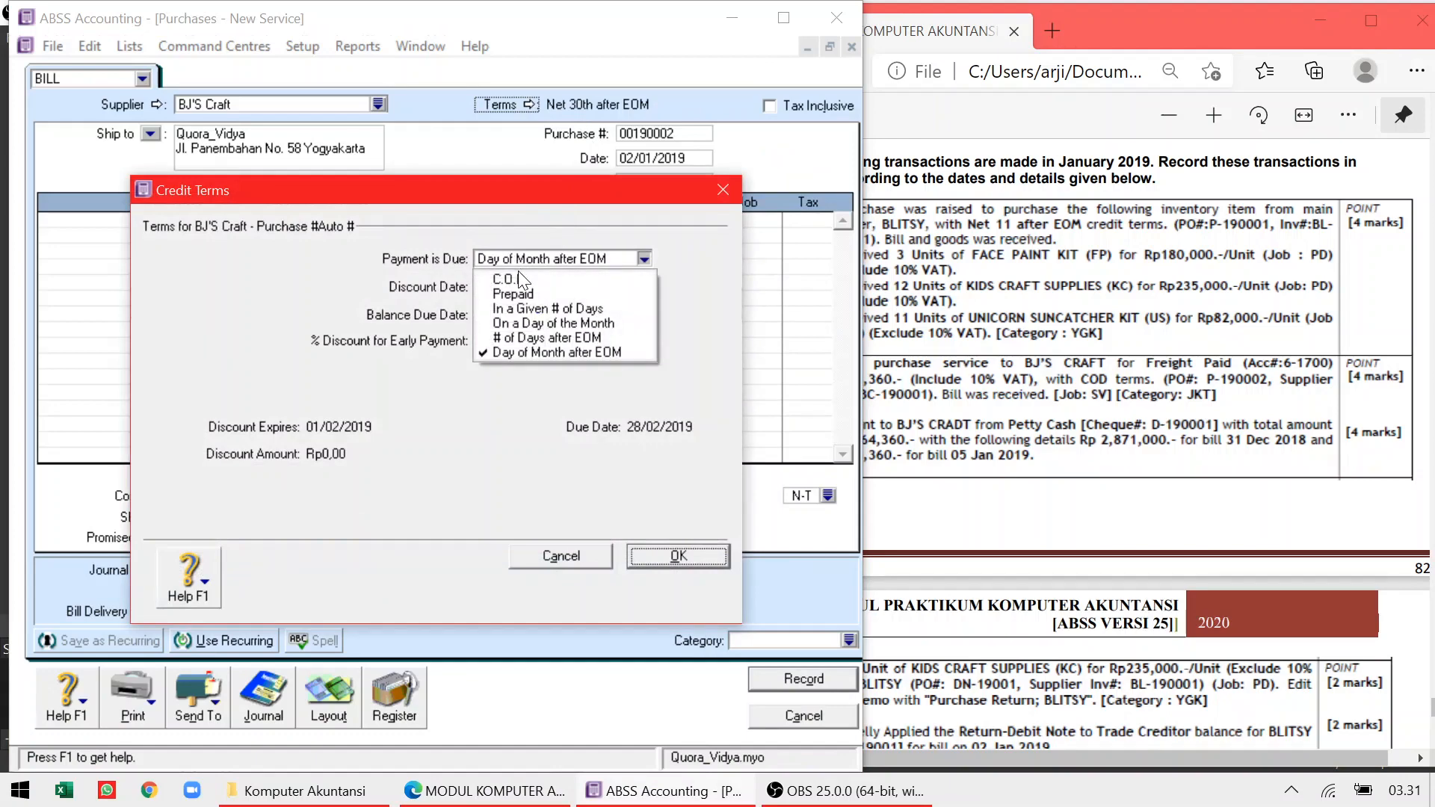
{"action": "left_click", "coordinate": [520, 277]}
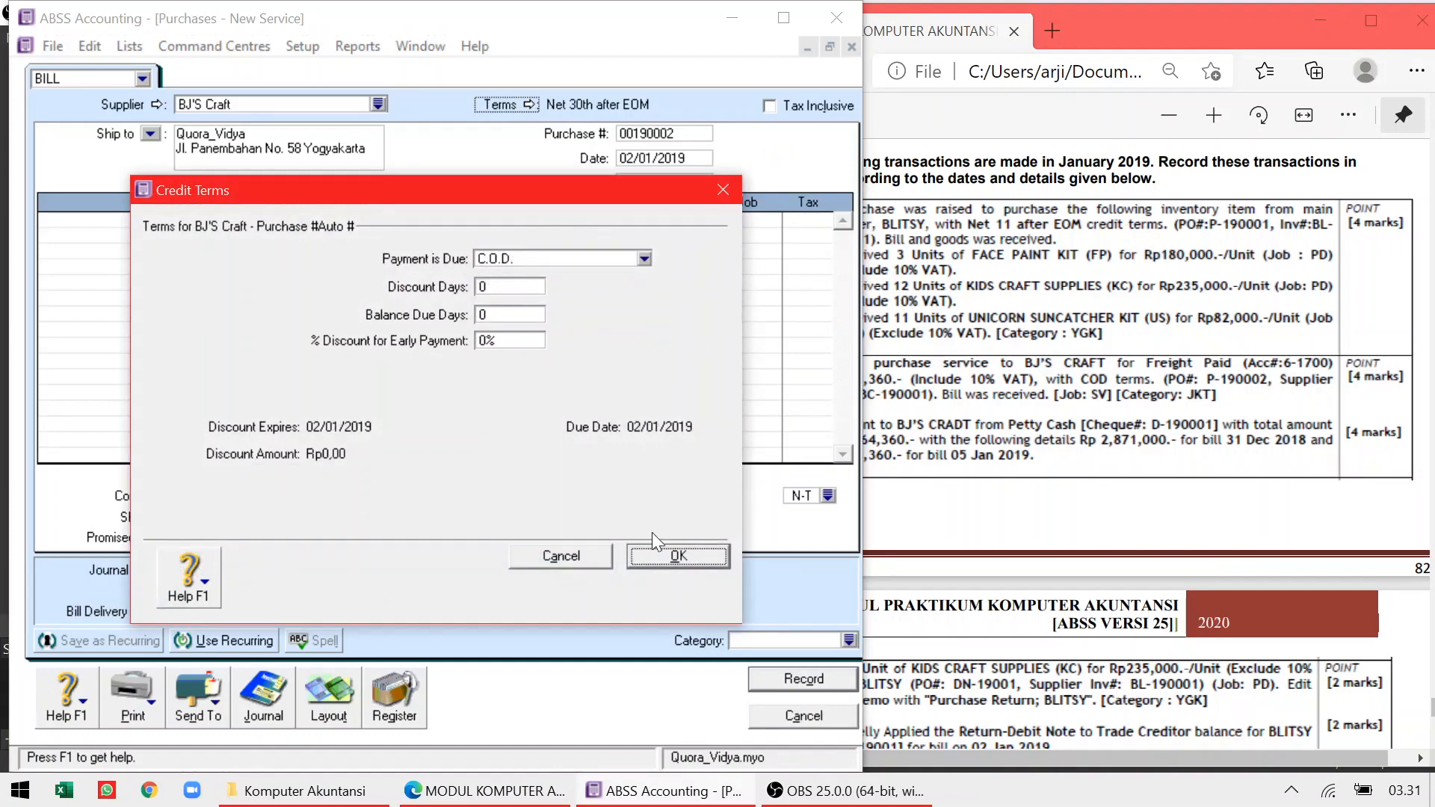
{"action": "left_click", "coordinate": [657, 554]}
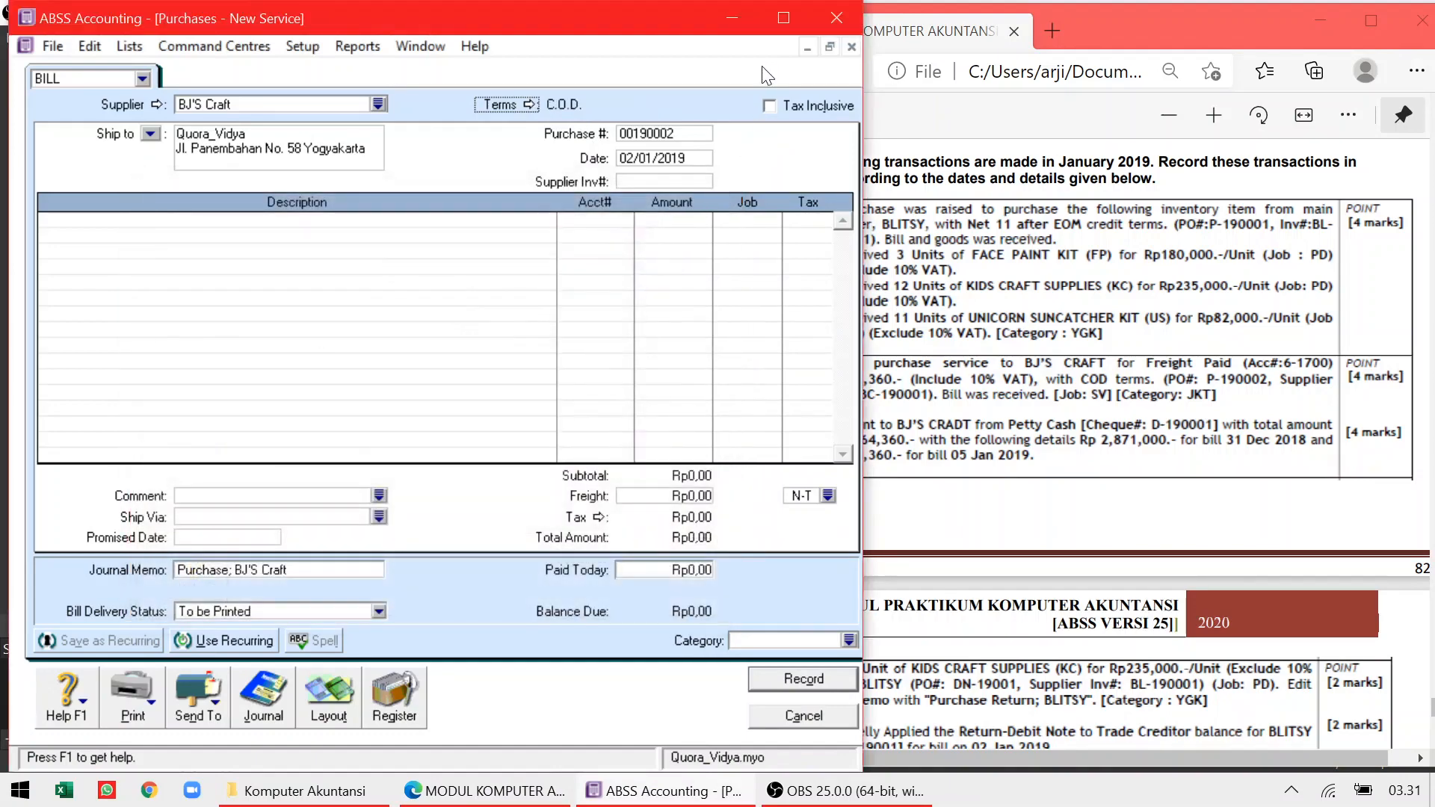
Make the BJ'S Craft bill tax inclusive and enter the purchase number given in the module's 05 Jan transaction
{"action": "left_click", "coordinate": [770, 105]}
{"action": "left_click", "coordinate": [689, 136]}
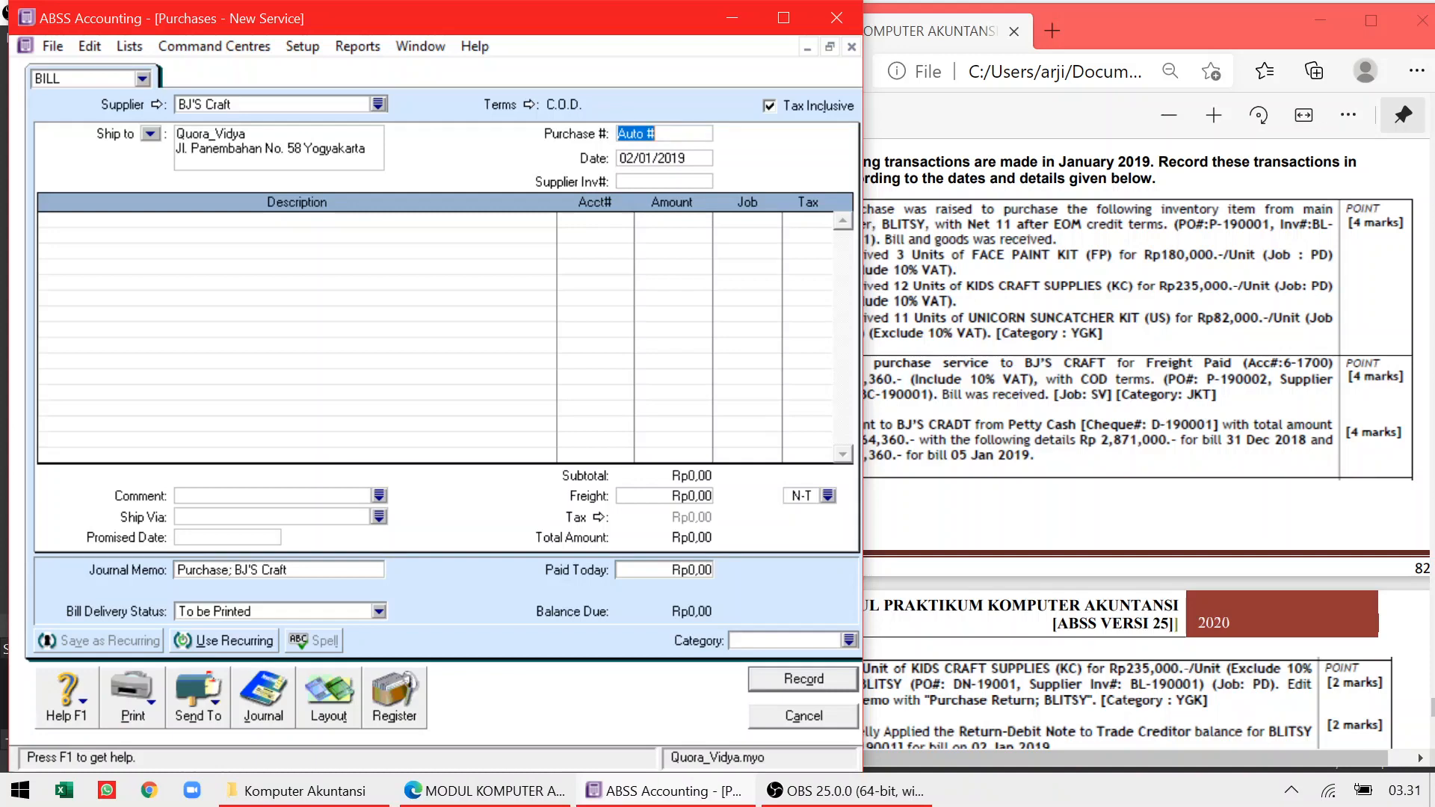
{"action": "type", "text": "P=19000"}
{"action": "key", "text": "BackSpace"}
{"action": "key", "text": "BackSpace"}
{"action": "key", "text": "BackSpace"}
{"action": "key", "text": "BackSpace"}
{"action": "key", "text": "BackSpace"}
{"action": "key", "text": "BackSpace"}
{"action": "type", "text": "-190002"}
{"action": "key", "text": "Tab"}
Date the bill 05/01/2019 and set its supplier invoice number to BC-190001
{"action": "left_click", "coordinate": [633, 153]}
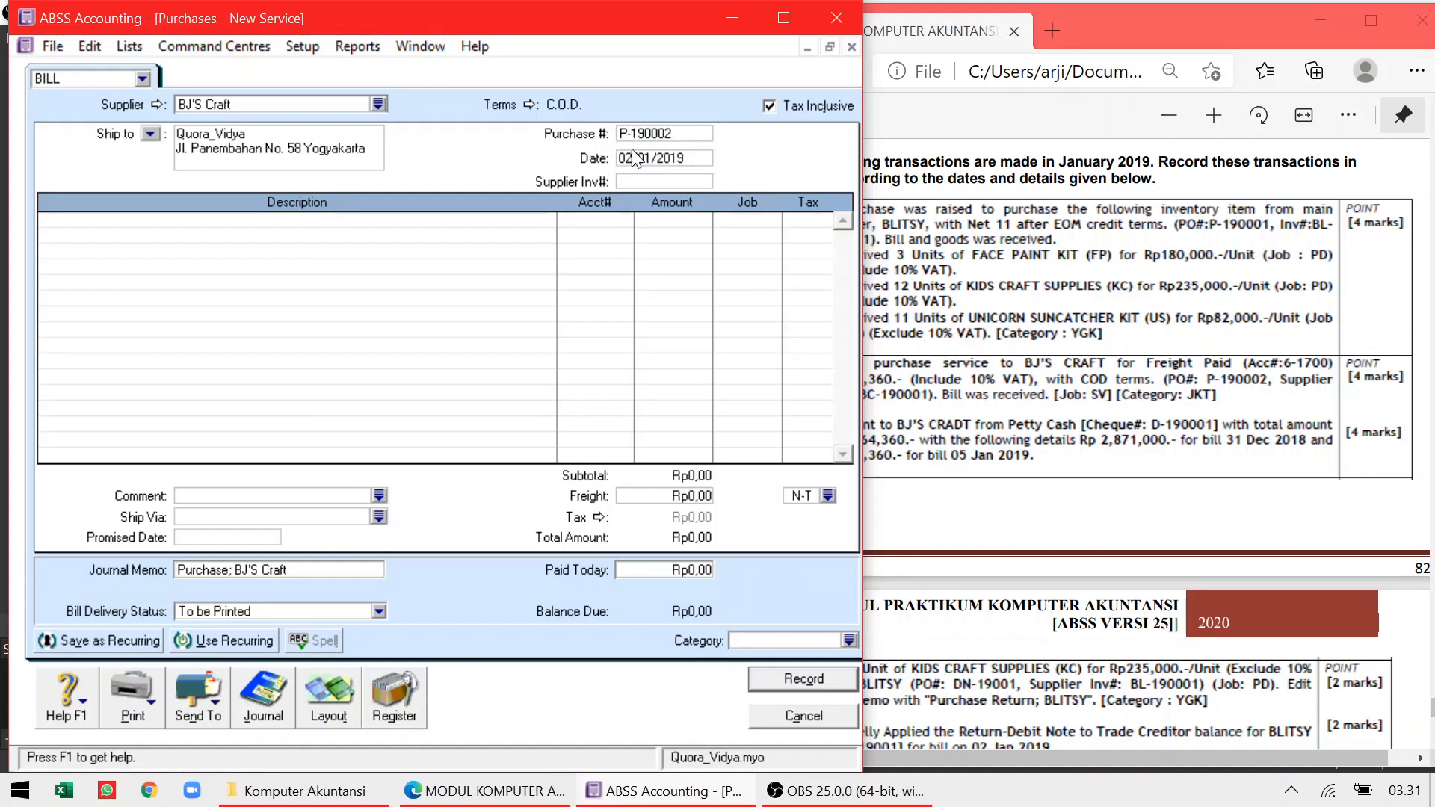
{"action": "key", "text": "BackSpace"}
{"action": "type", "text": "5"}
{"action": "key", "text": "Tab"}
{"action": "left_click", "coordinate": [940, 374]}
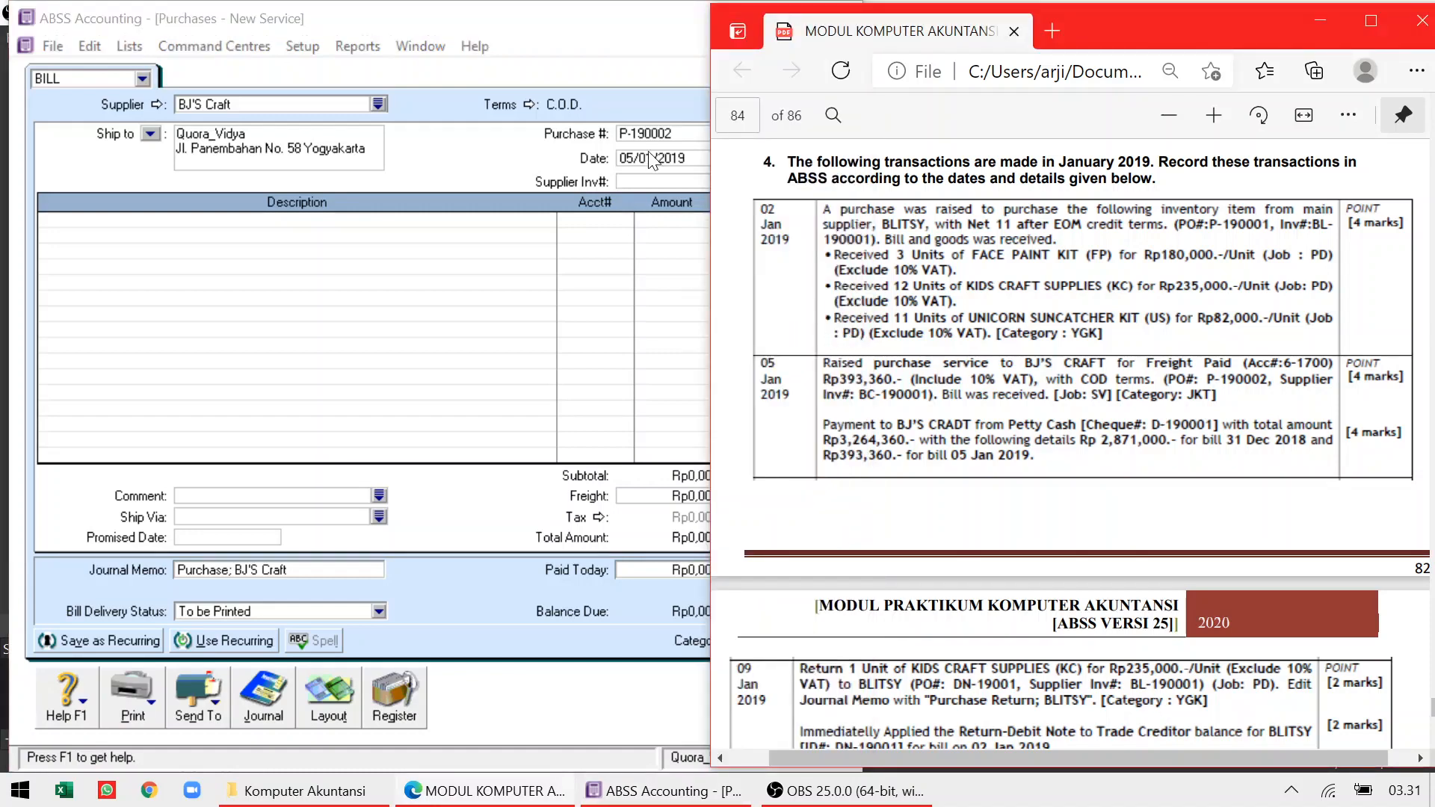
{"action": "left_click", "coordinate": [658, 181]}
{"action": "type", "text": "BC-"}
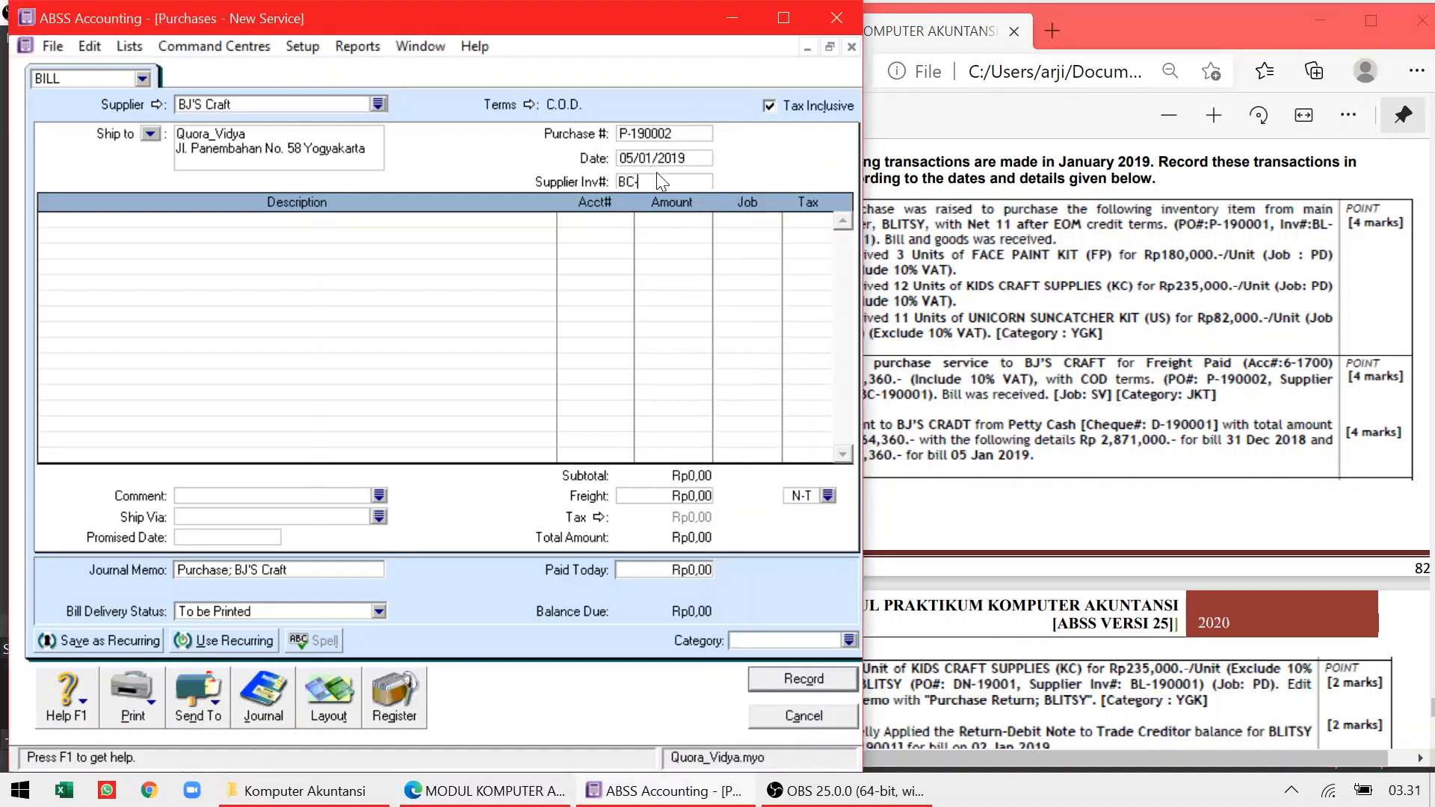
{"action": "type", "text": "190001"}
Add a bill line described as Freight Paid and assign it to the 6-1700 Freight Paid expense account
{"action": "left_click", "coordinate": [498, 226]}
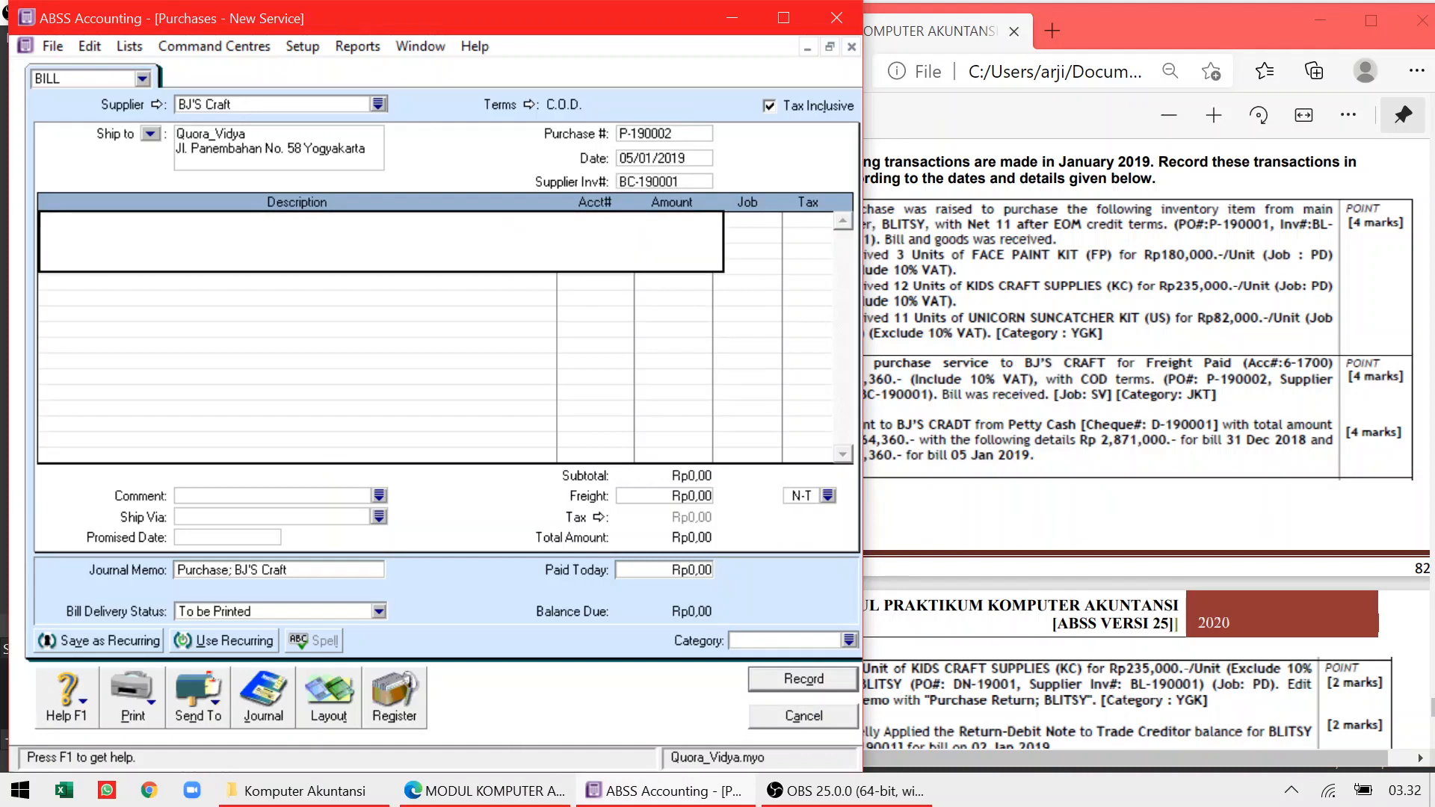
{"action": "type", "text": "Freight Paid"}
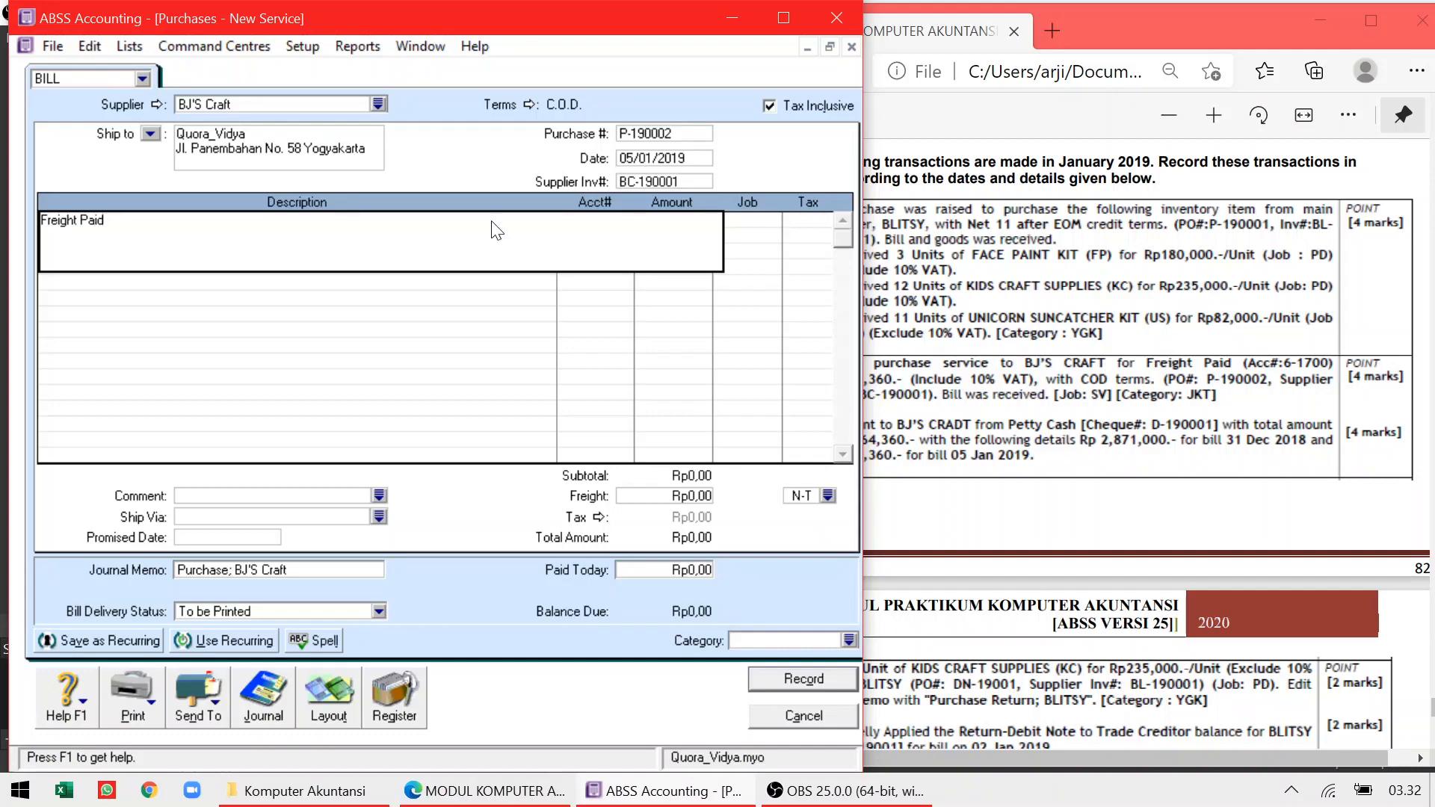
{"action": "key", "text": "Tab"}
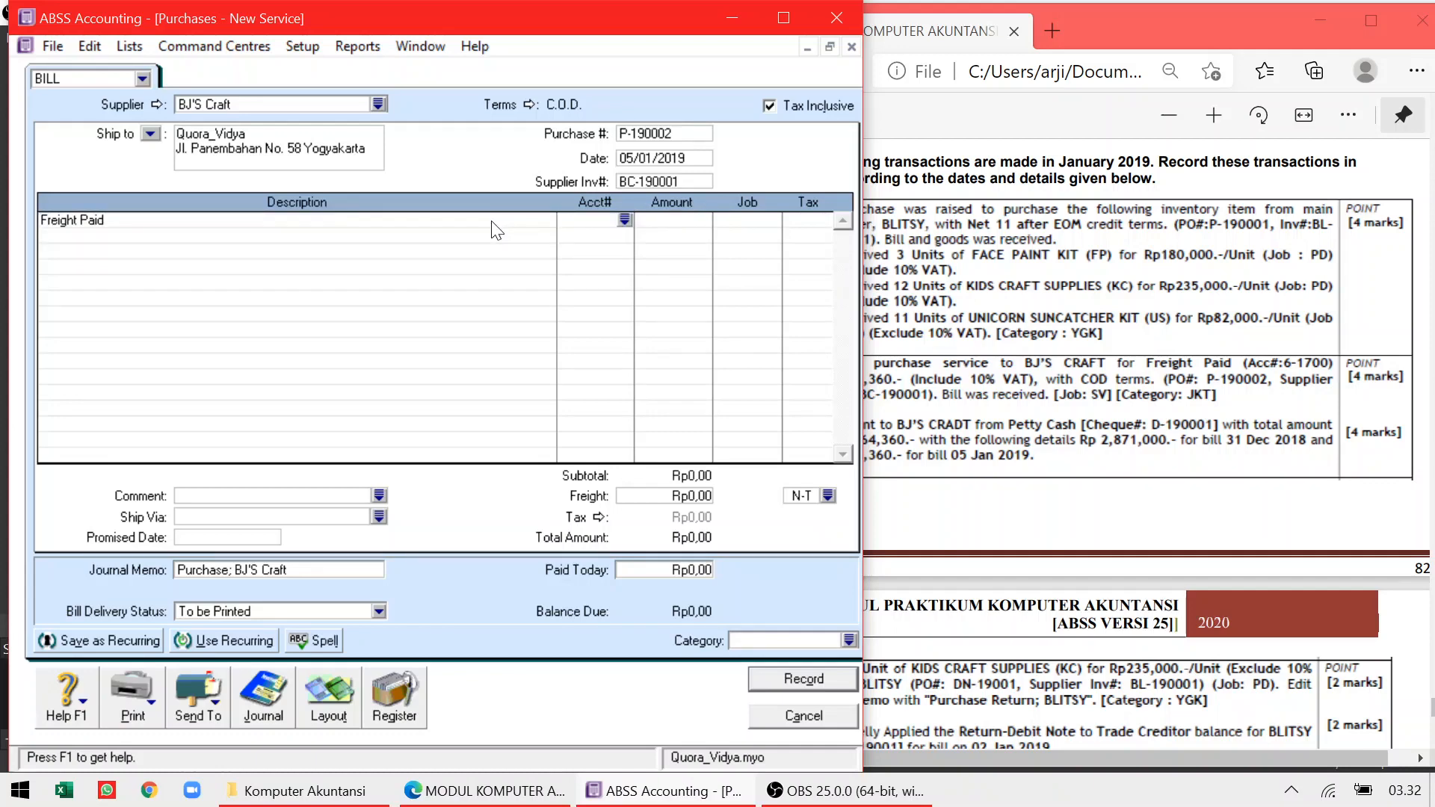
{"action": "type", "text": "6-1700"}
{"action": "left_click", "coordinate": [624, 220]}
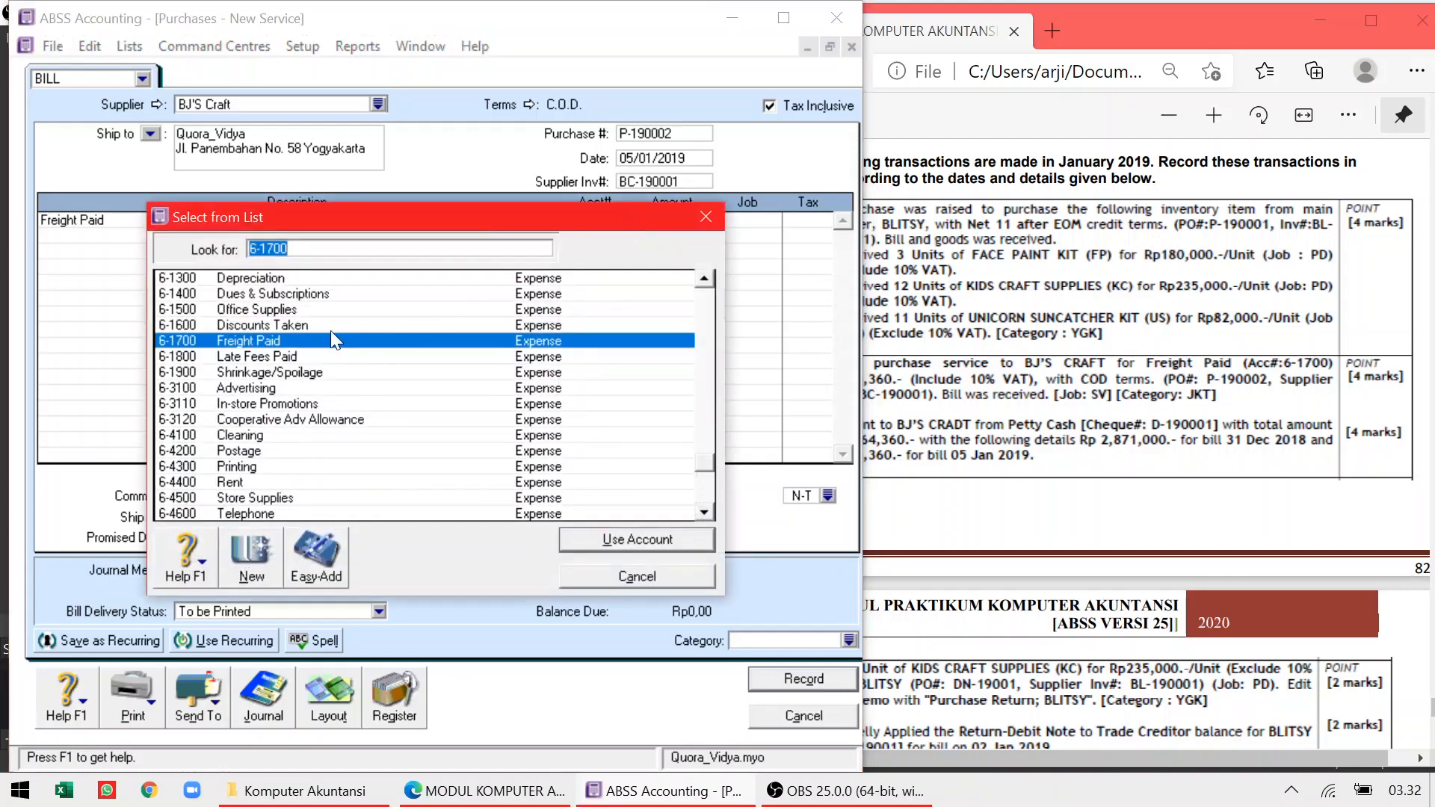
{"action": "left_click", "coordinate": [598, 537]}
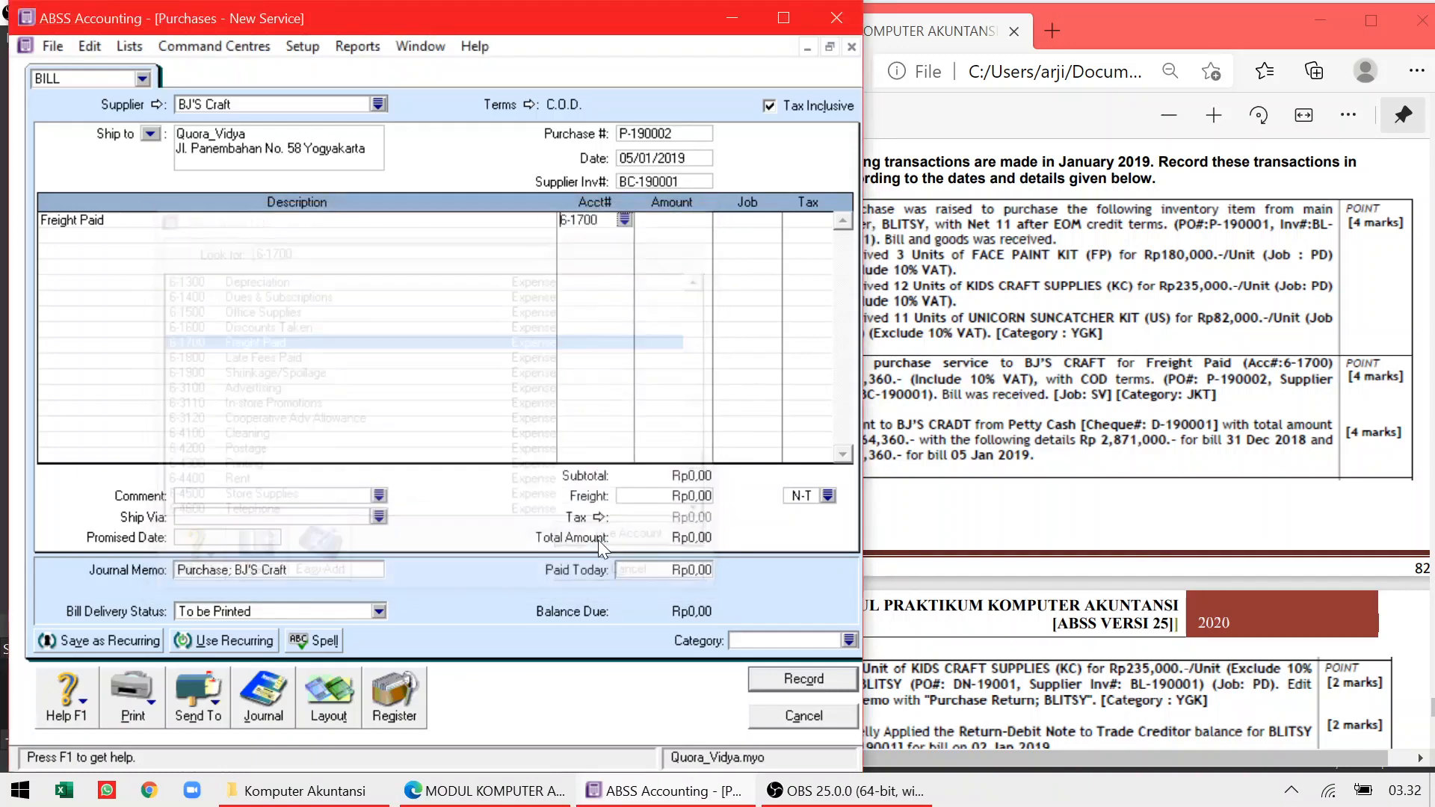
Set the Freight Paid line's amount to Rp393.360, its job to SV and its tax code to VAT
{"action": "key", "text": "Tab"}
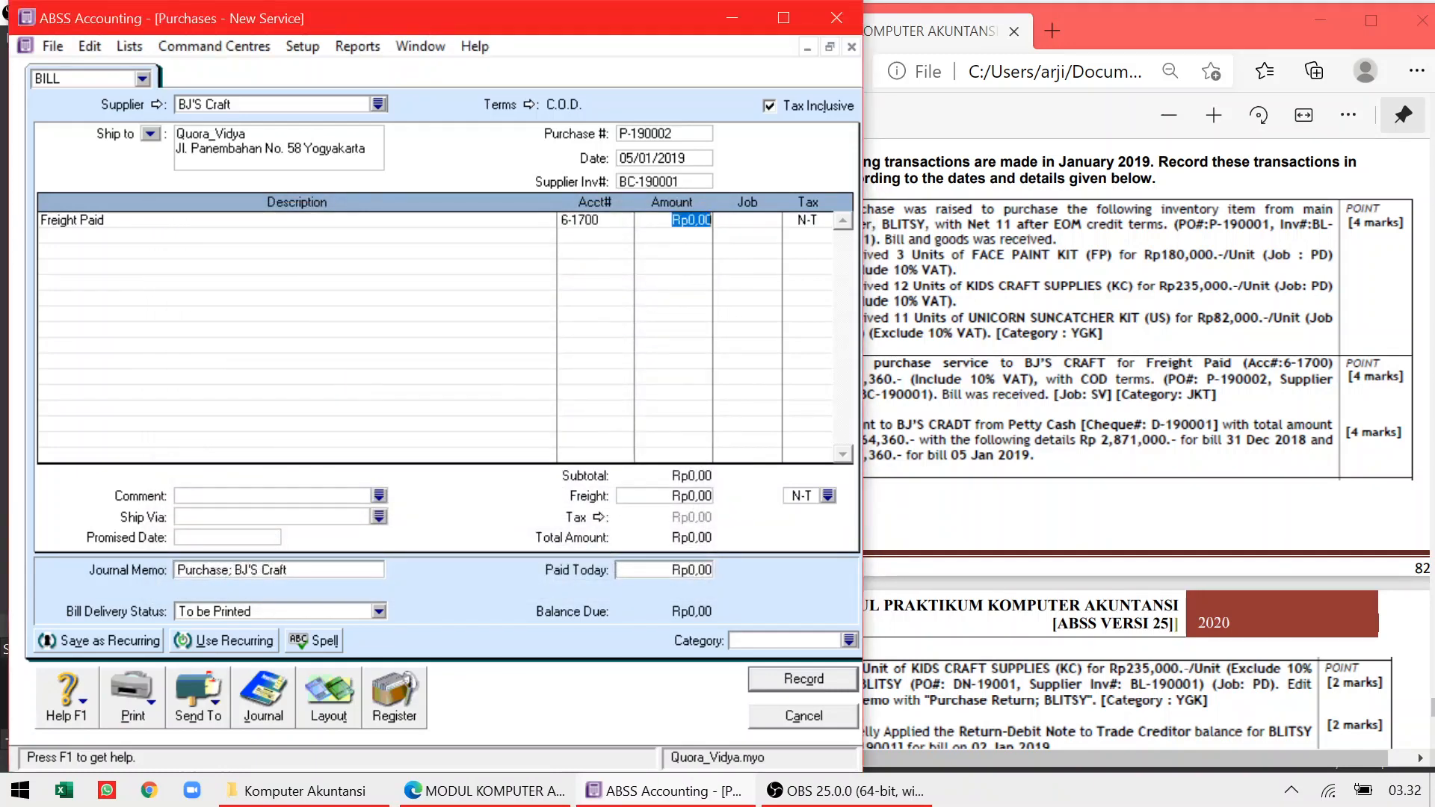
{"action": "left_click", "coordinate": [986, 310]}
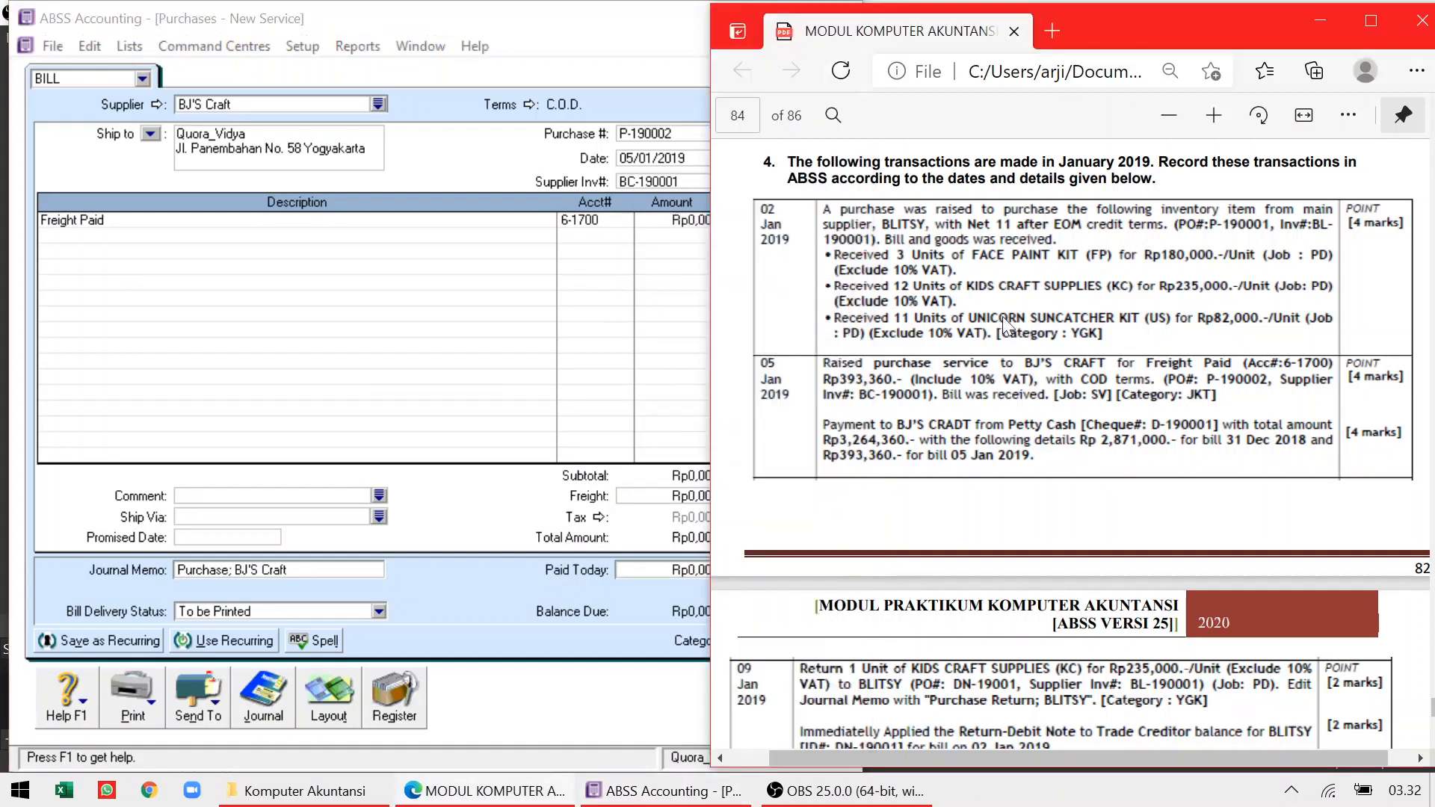
{"action": "left_click", "coordinate": [673, 220]}
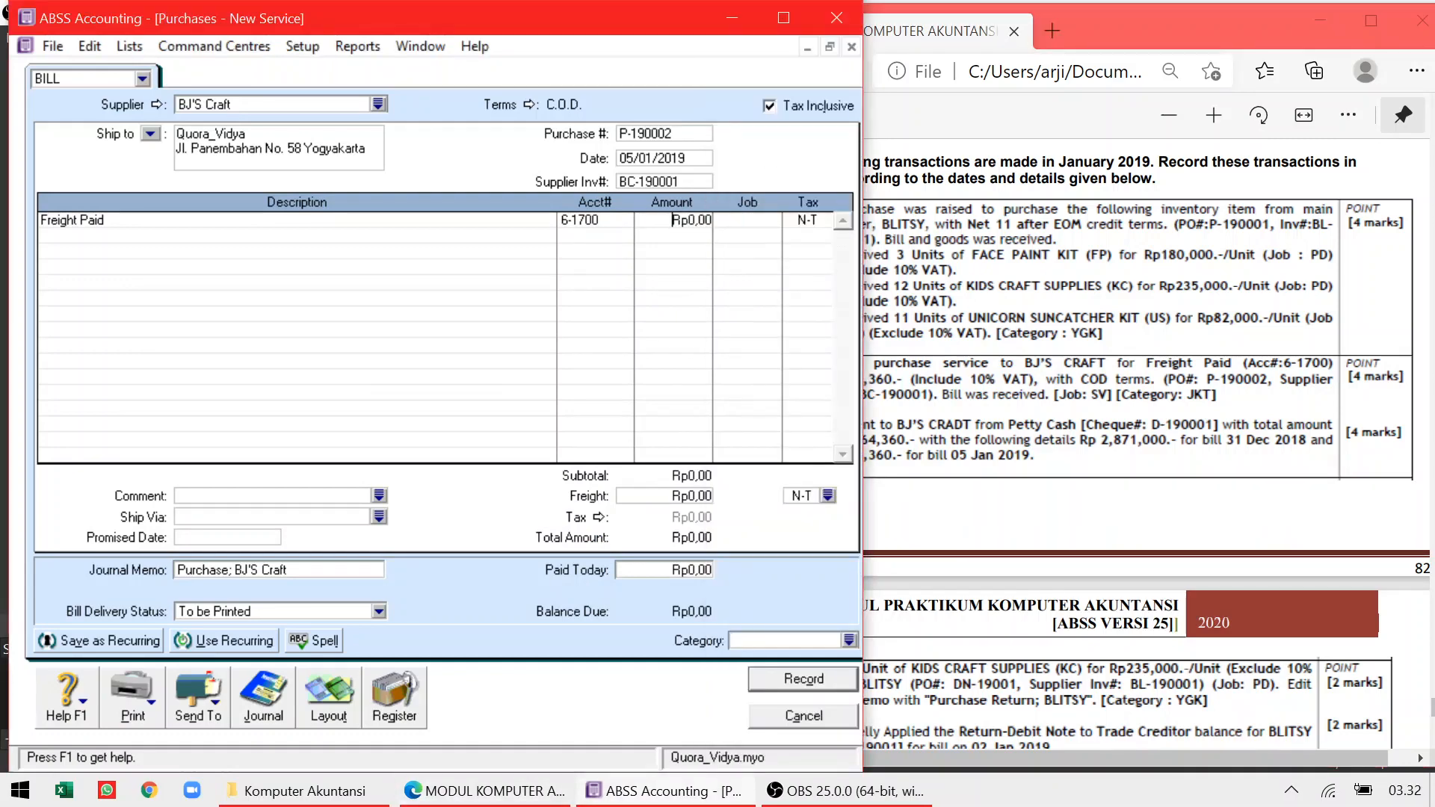
{"action": "type", "text": "393.36"}
{"action": "type", "text": "0"}
{"action": "key", "text": "Tab"}
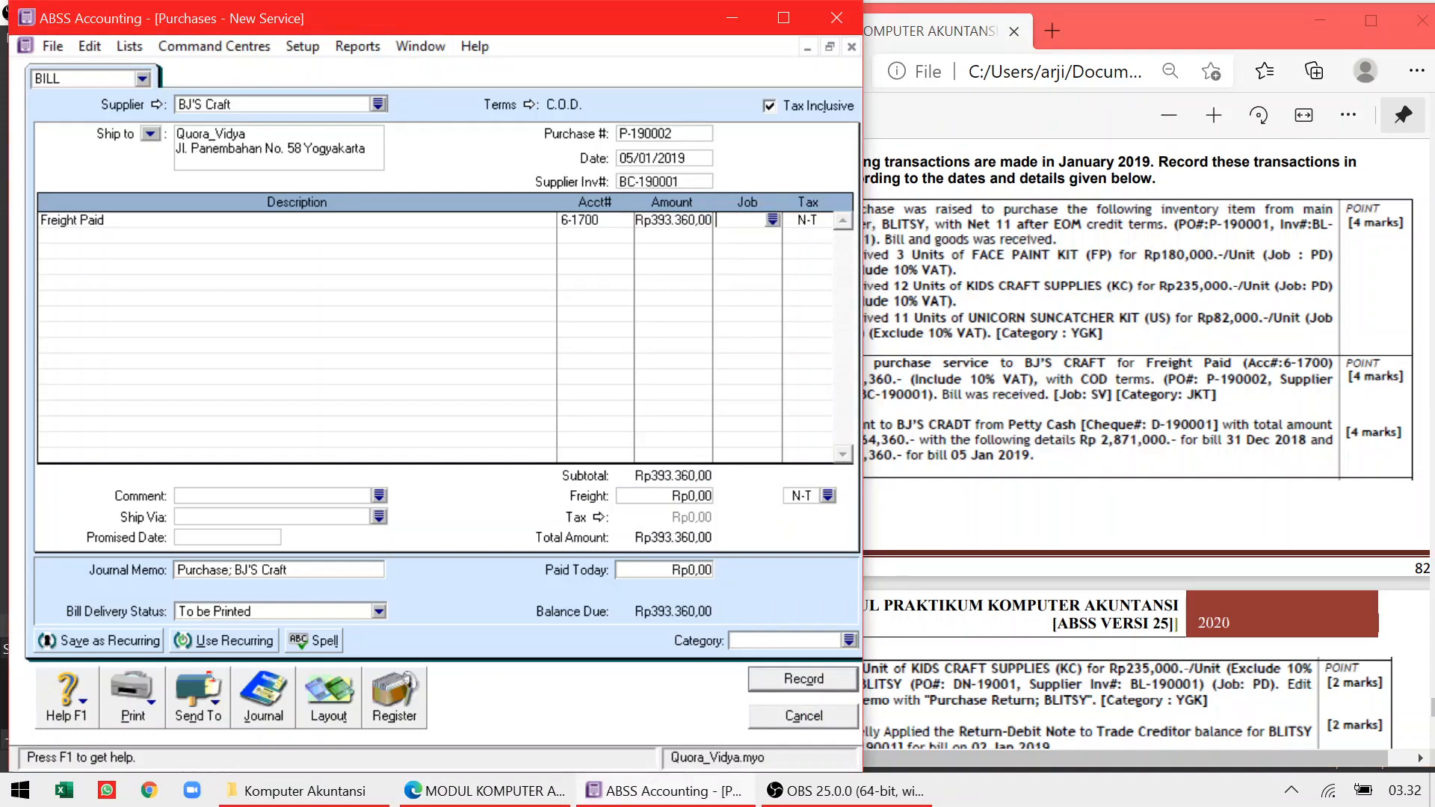
{"action": "type", "text": "Sv"}
{"action": "left_click", "coordinate": [765, 219]}
{"action": "key", "text": "Tab"}
{"action": "type", "text": "VAT"}
{"action": "key", "text": "Tab"}
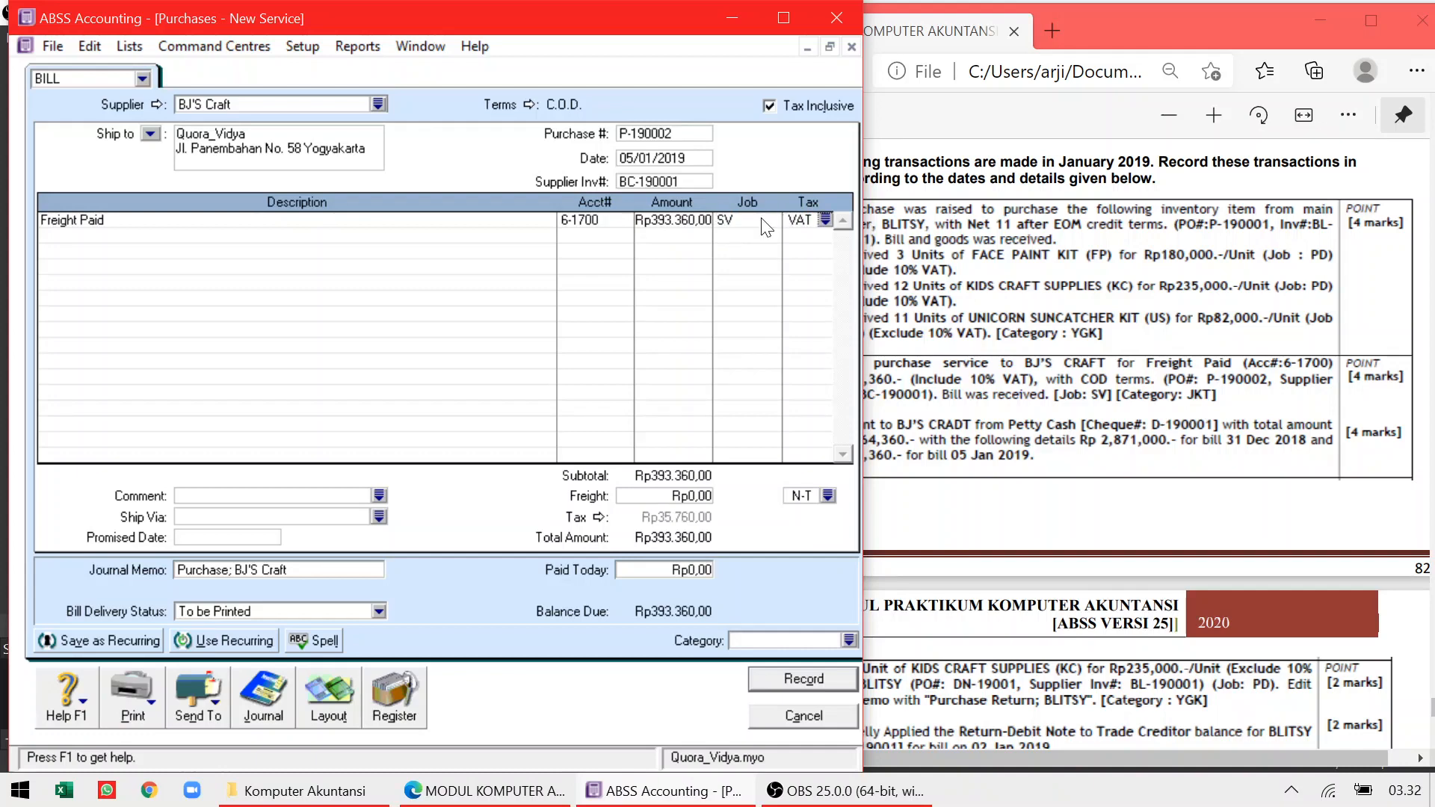
Check the freight bill against the module's 05 Jan transaction and record it
{"action": "left_click", "coordinate": [963, 402]}
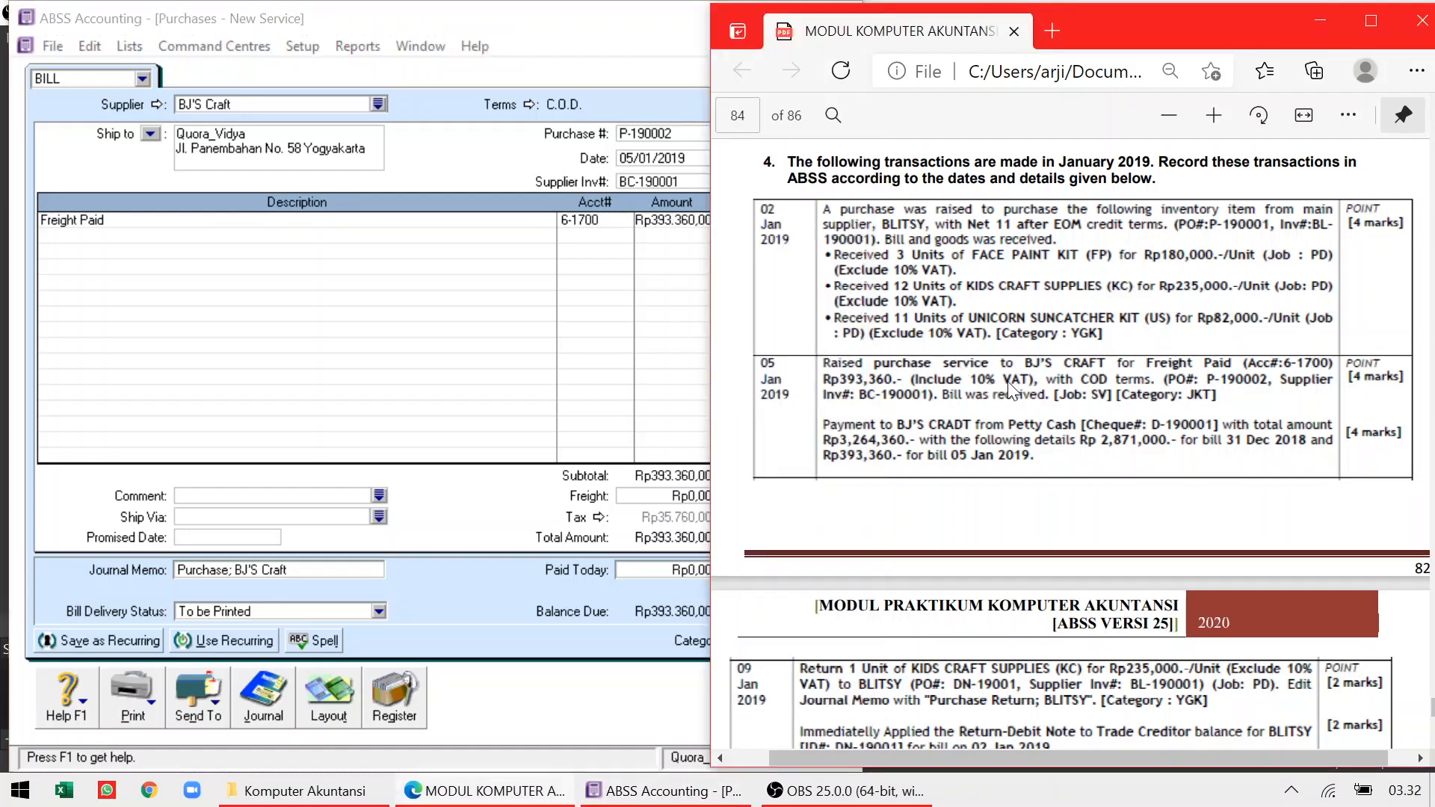
{"action": "left_click", "coordinate": [671, 102]}
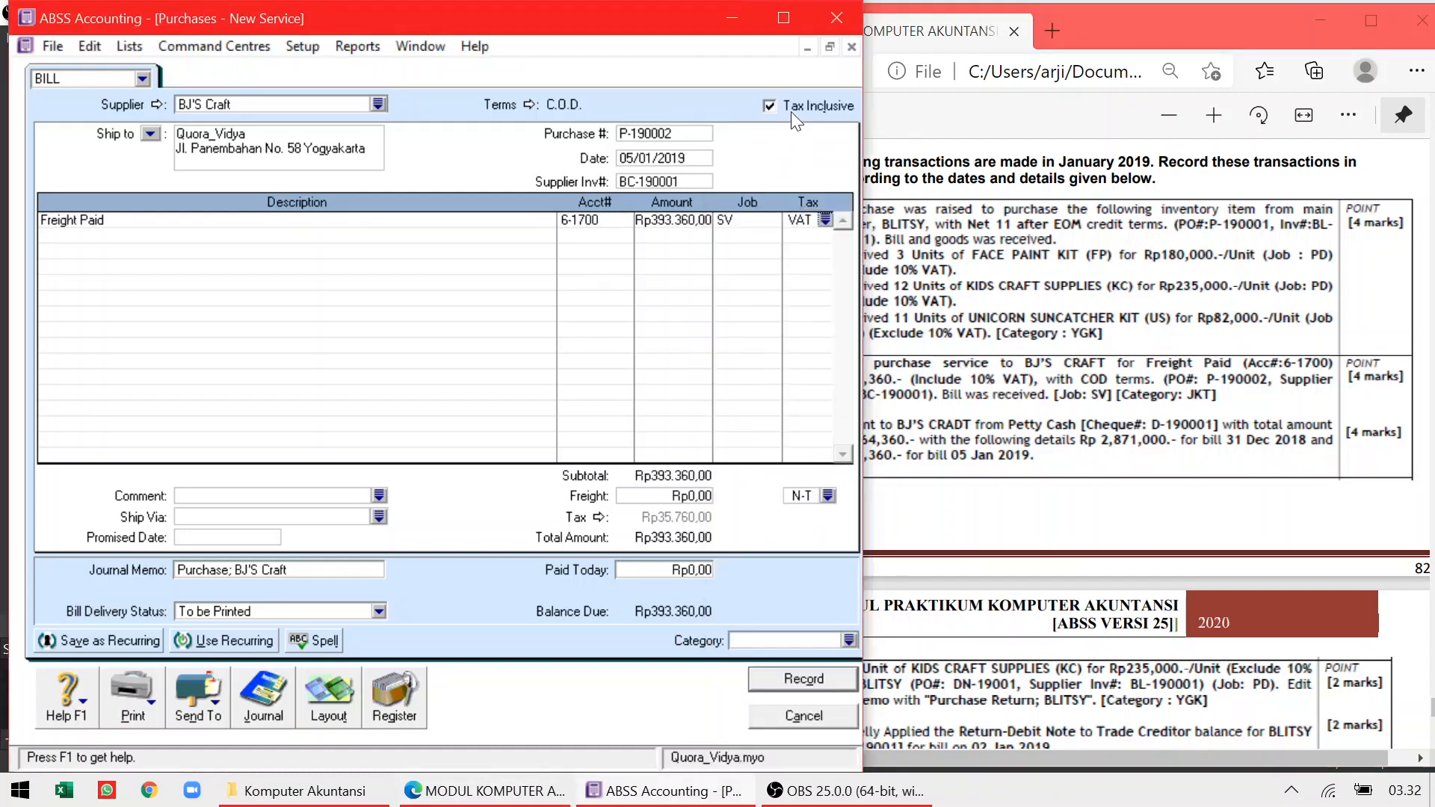
{"action": "left_click", "coordinate": [1011, 370]}
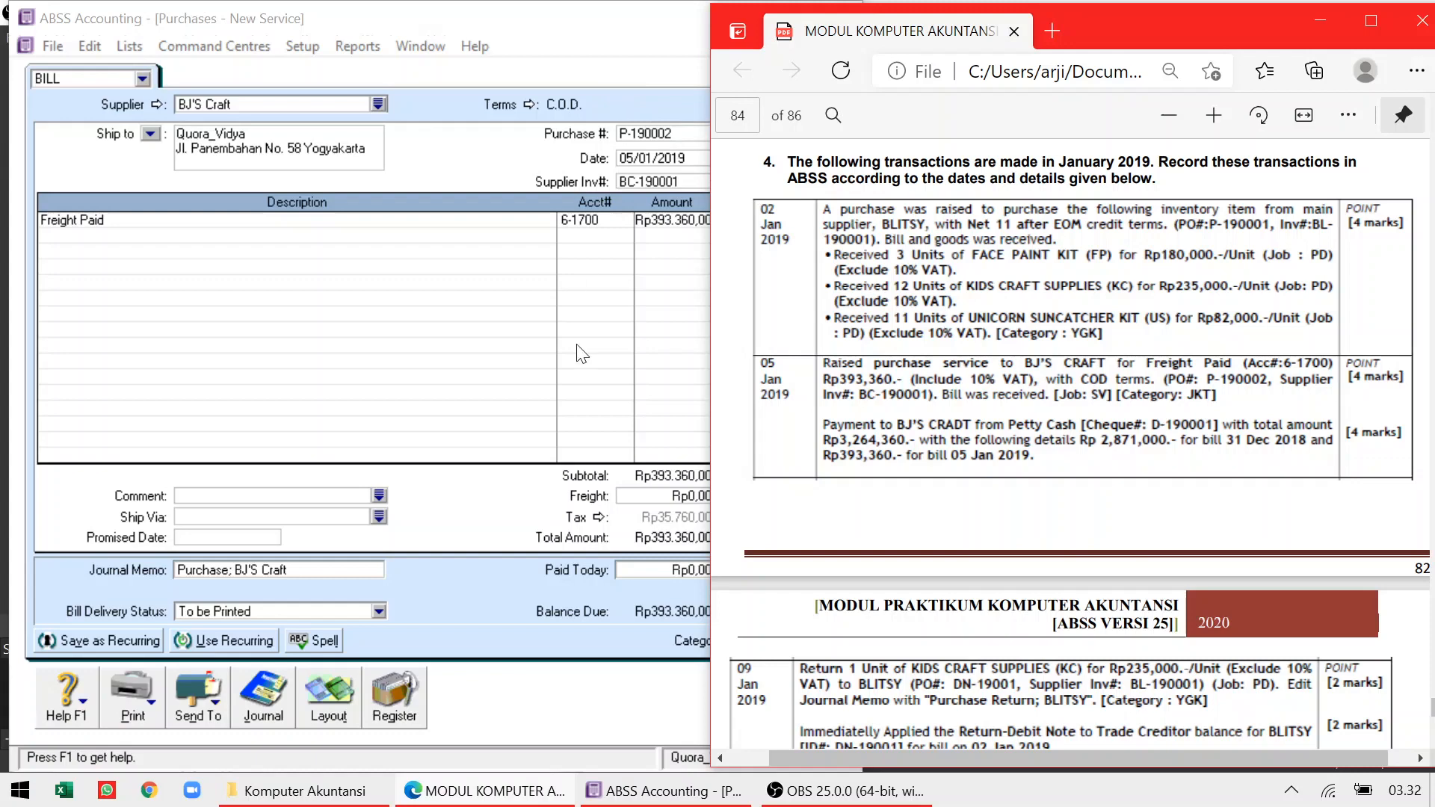
{"action": "left_click", "coordinate": [658, 587]}
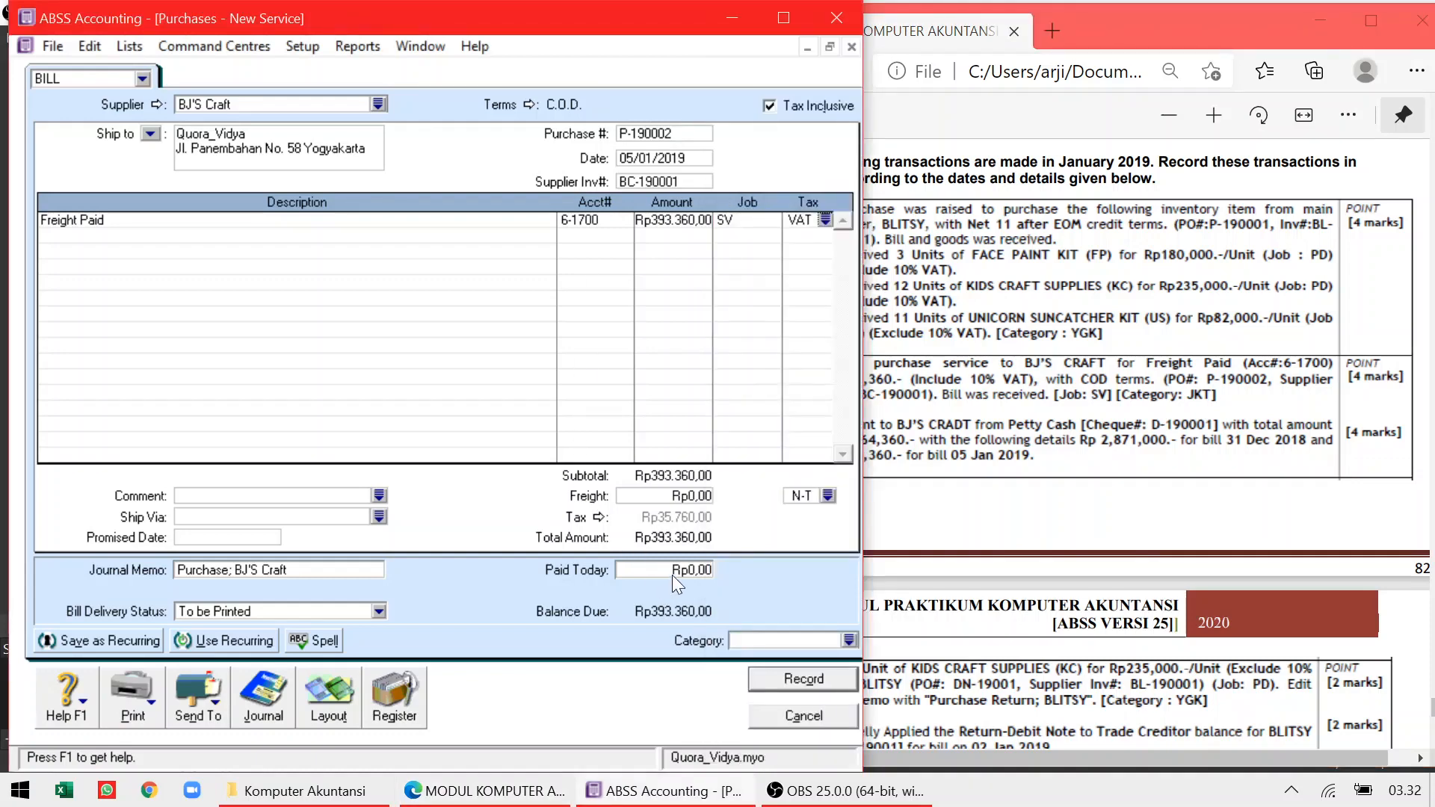
{"action": "left_click", "coordinate": [908, 467]}
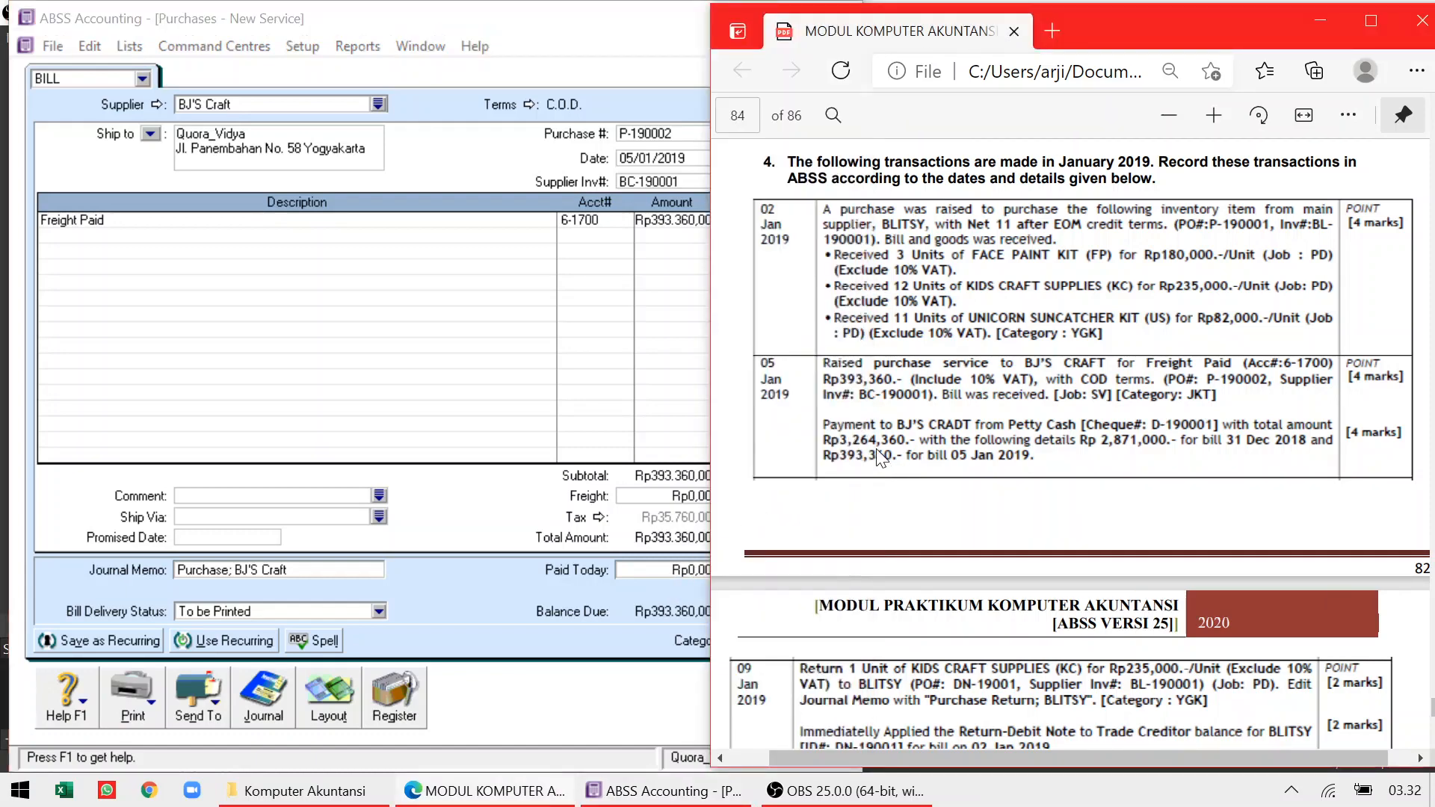
{"action": "left_click", "coordinate": [501, 532]}
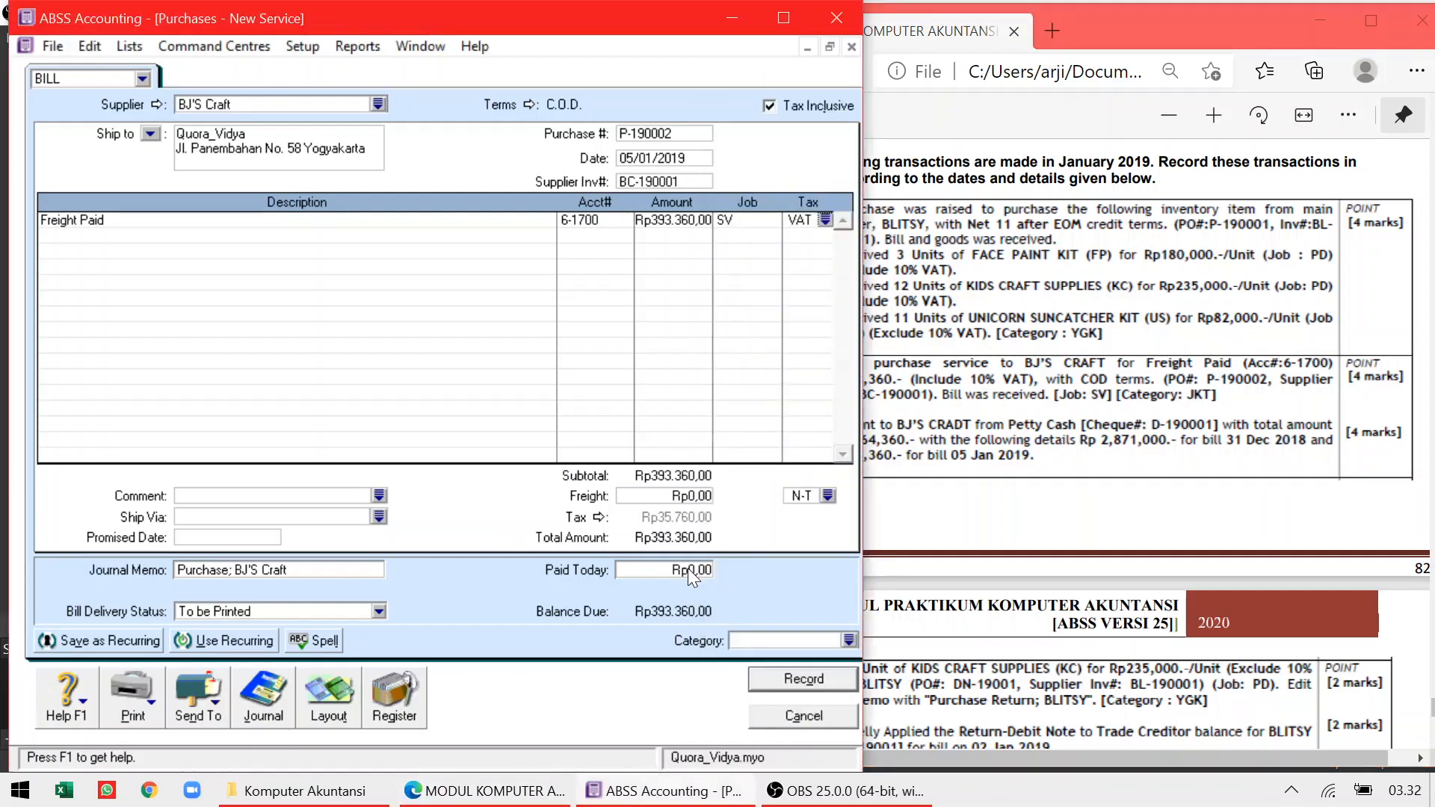
{"action": "left_click", "coordinate": [756, 671]}
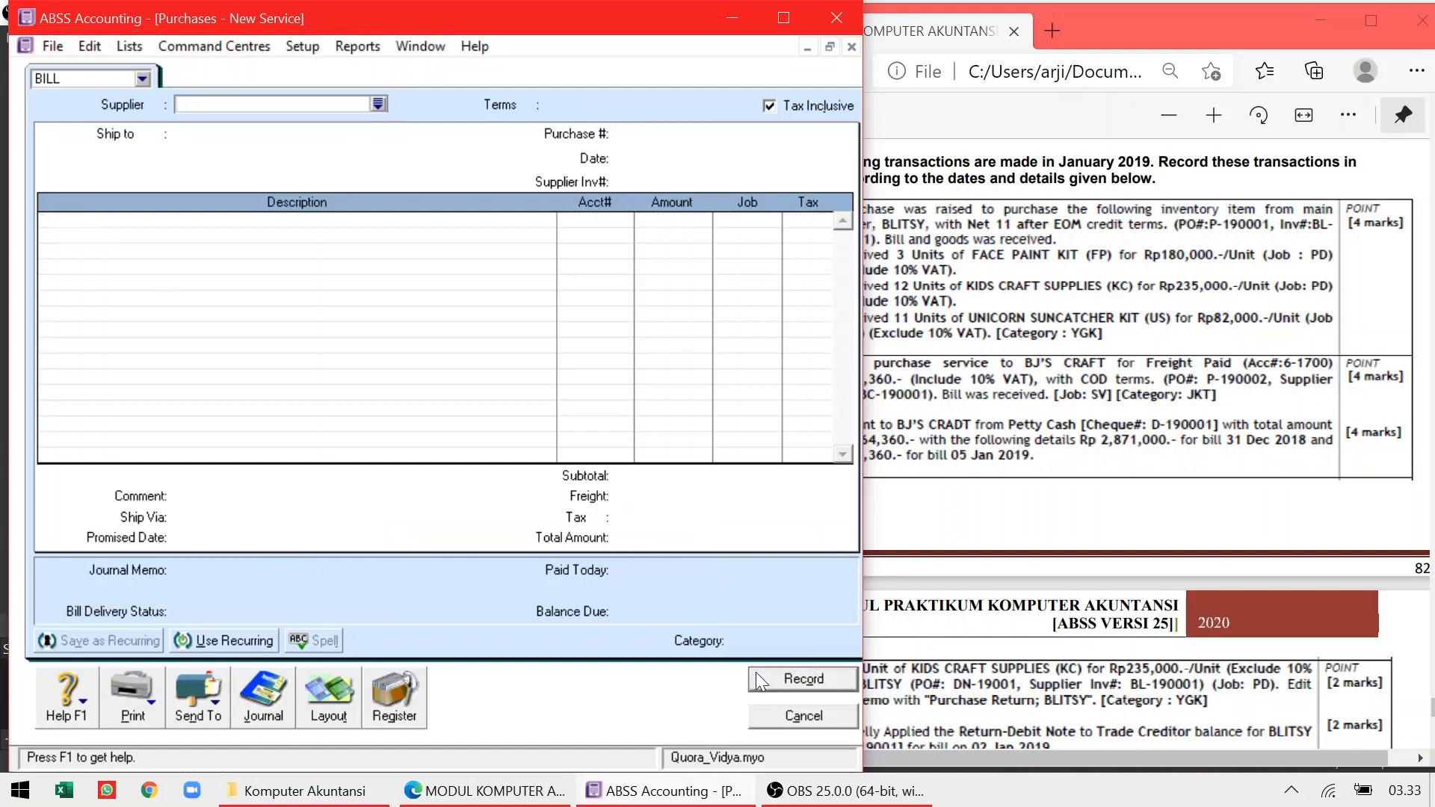
Review the recorded BJ'S Craft purchase in the purchases transaction journal
{"action": "left_click", "coordinate": [777, 716]}
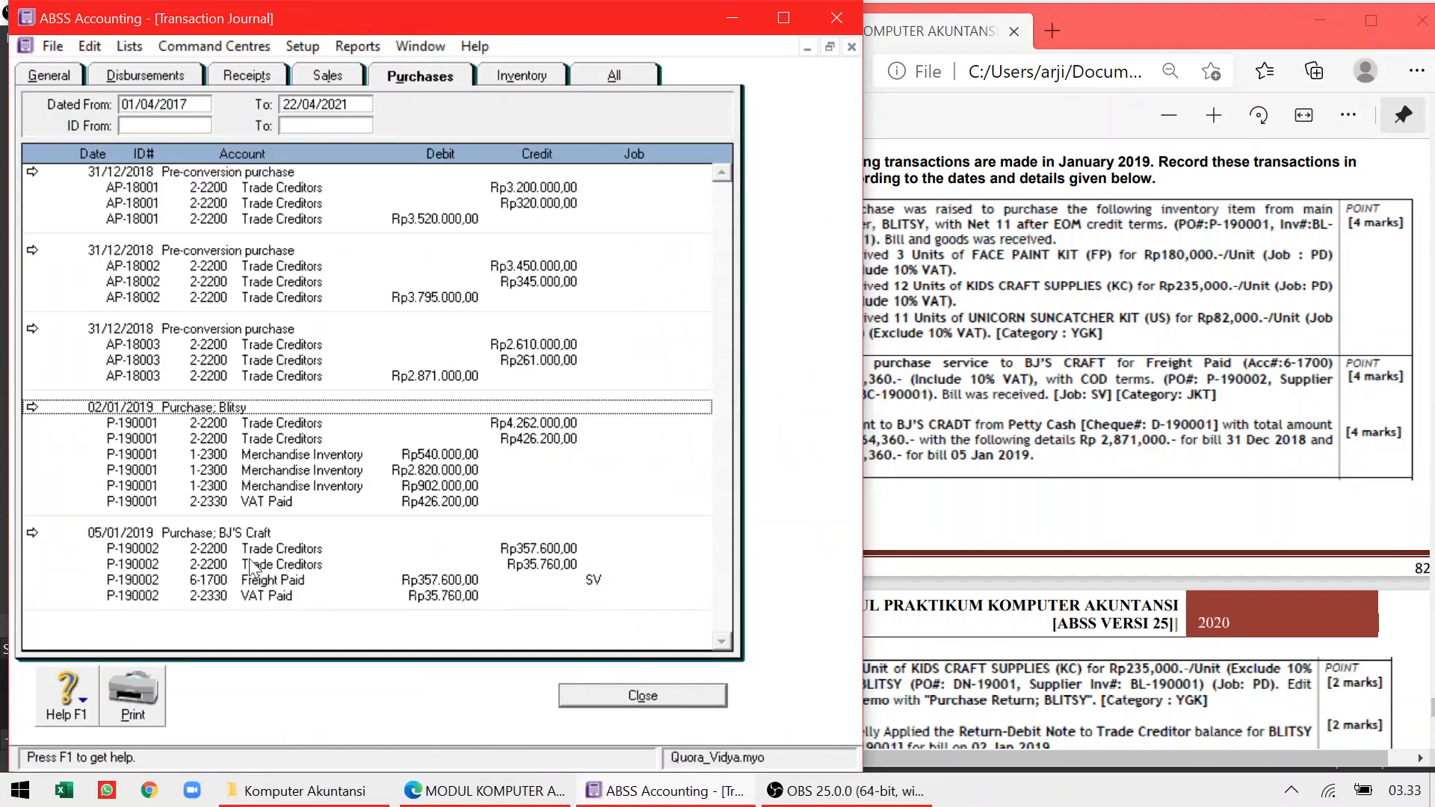
{"action": "left_click", "coordinate": [627, 699]}
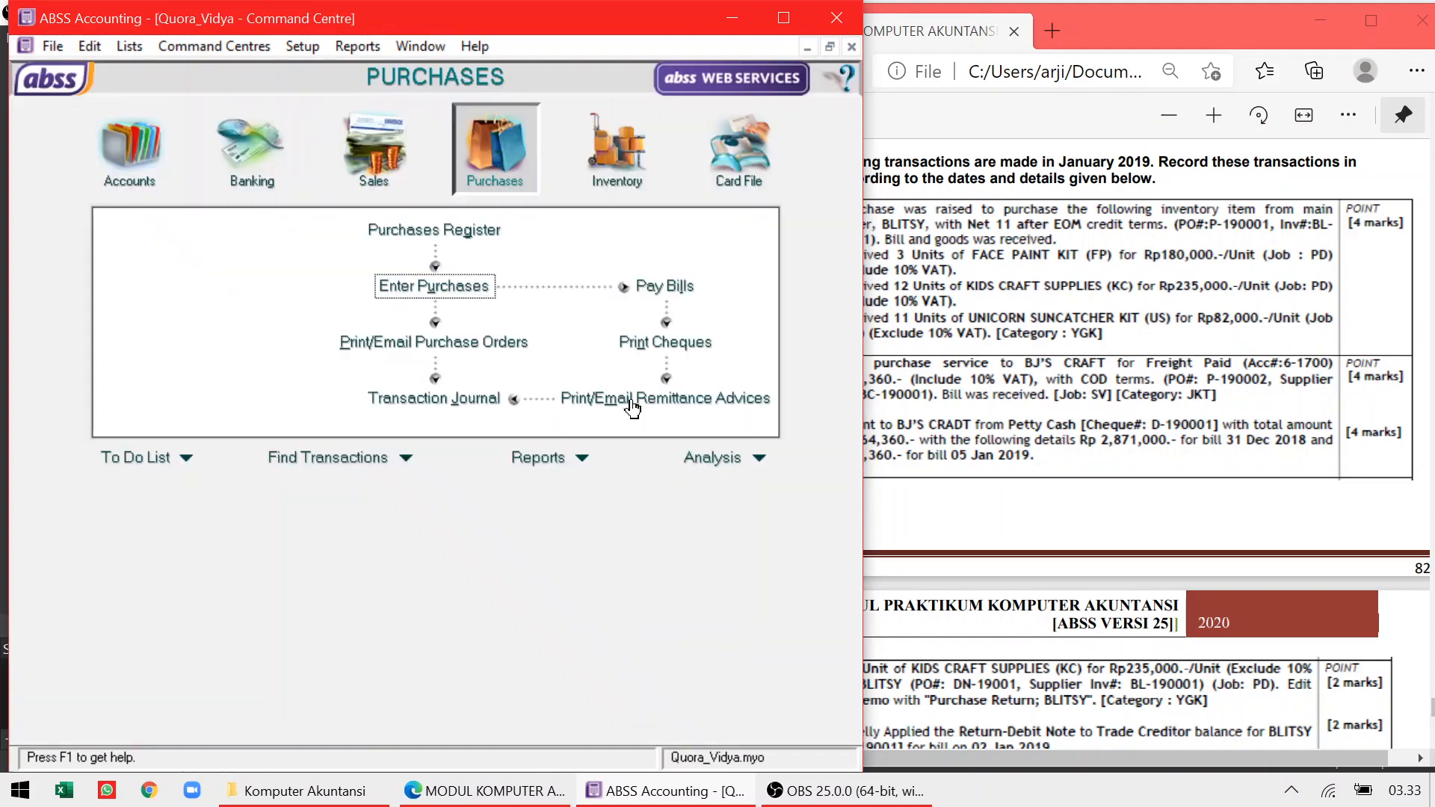
Start a bill payment to supplier BJ'S Craft and set the paying account to 1-2120 Petty Cash
{"action": "left_click", "coordinate": [920, 453]}
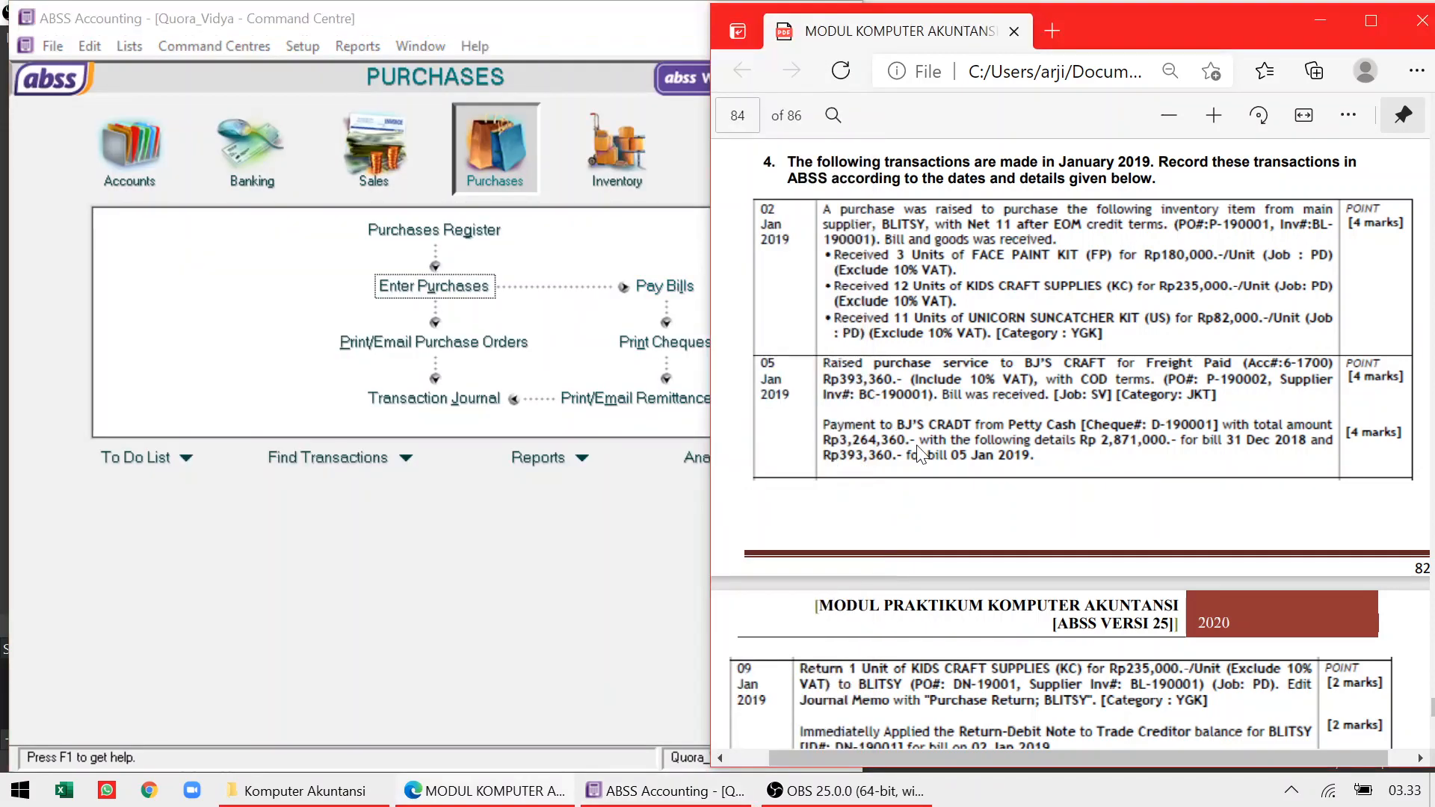
{"action": "left_click", "coordinate": [674, 293]}
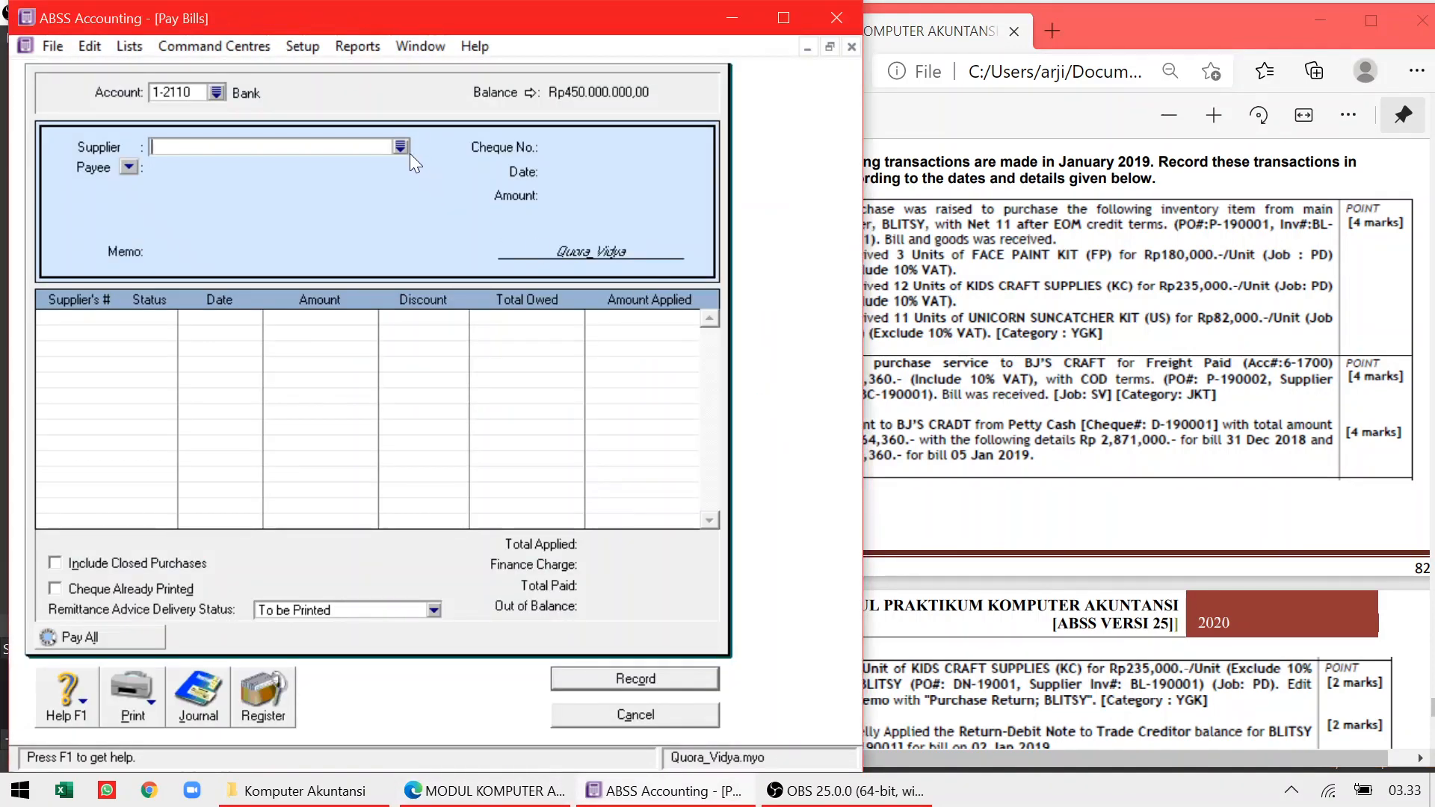
{"action": "left_click", "coordinate": [405, 146]}
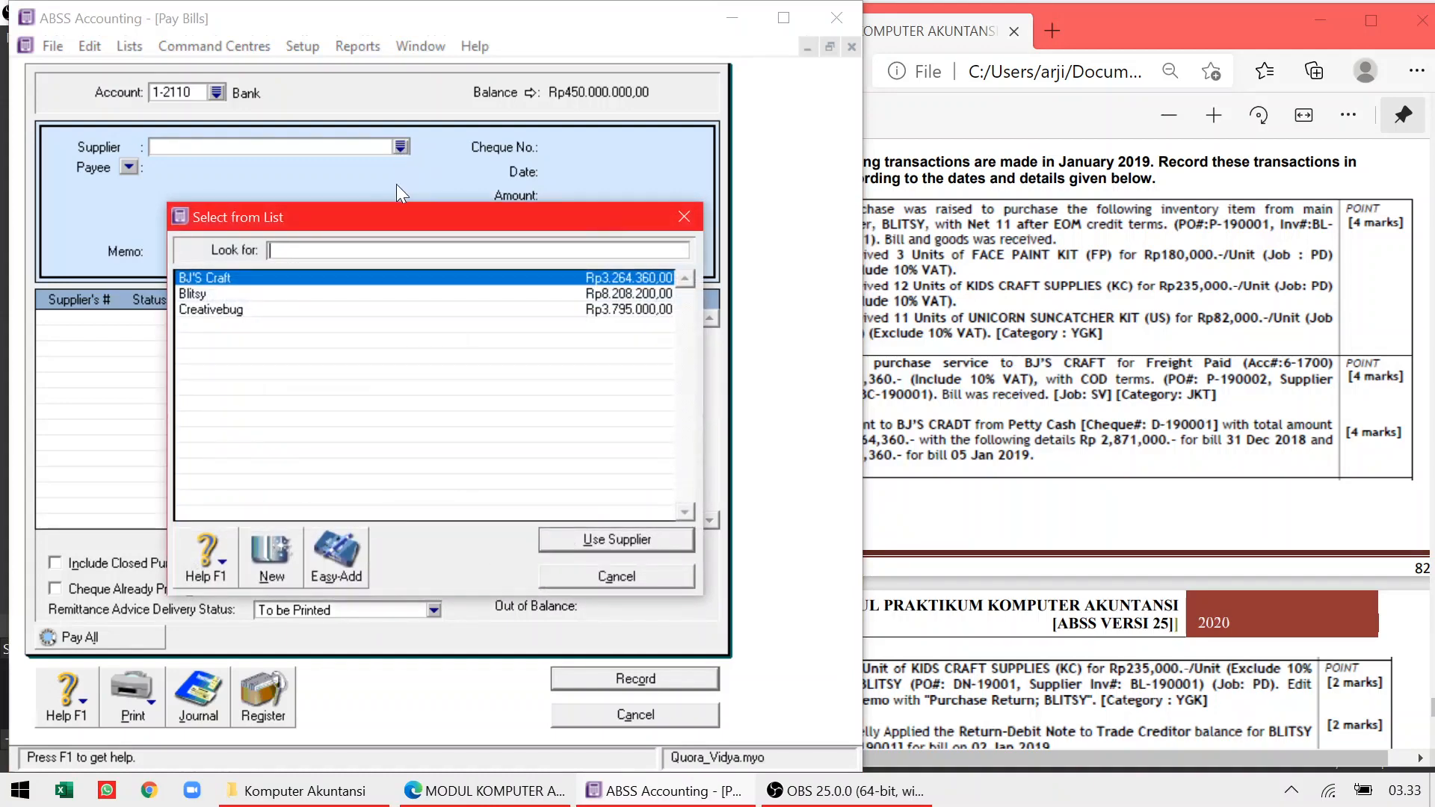
{"action": "double_click", "coordinate": [281, 281]}
{"action": "left_click", "coordinate": [981, 407]}
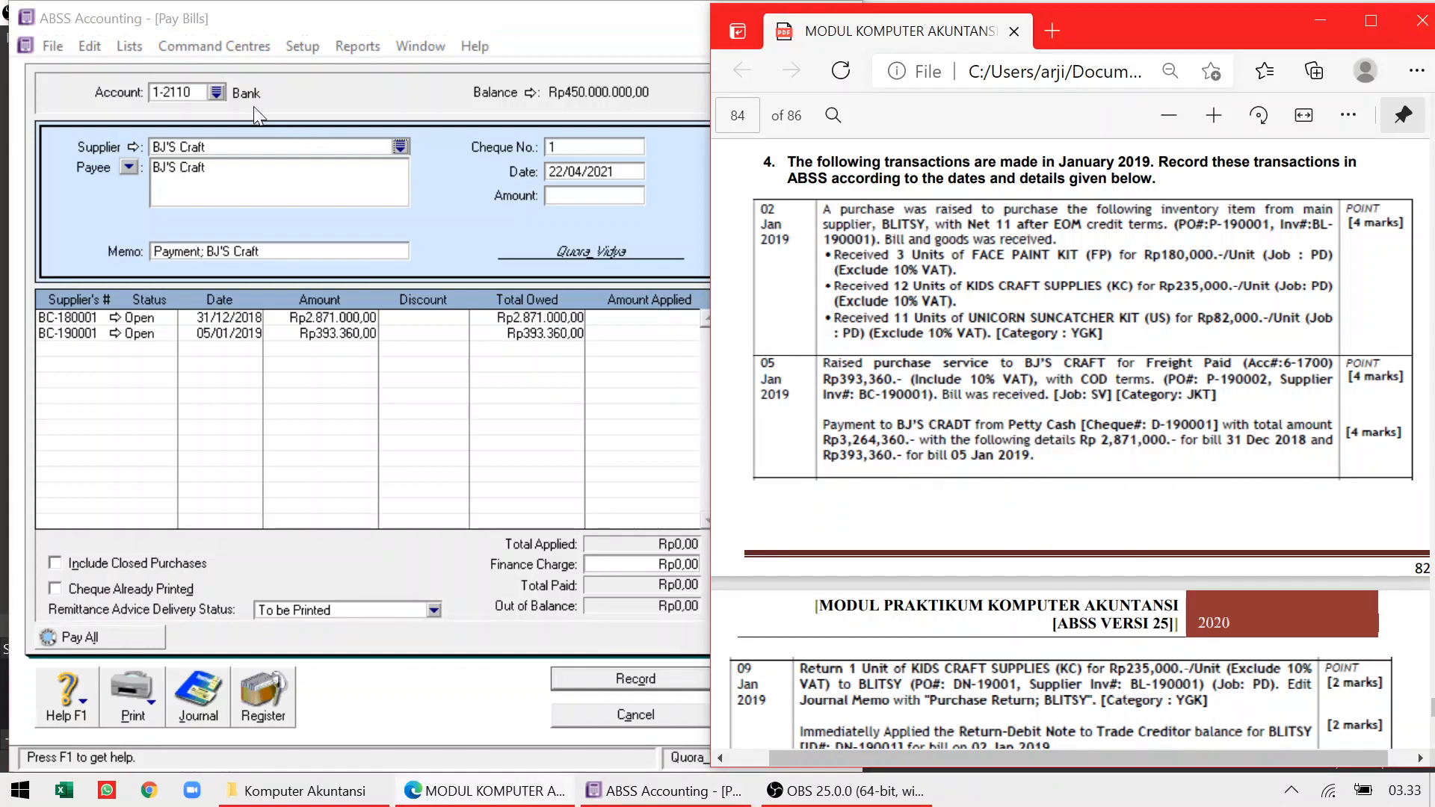
{"action": "left_click", "coordinate": [216, 92]}
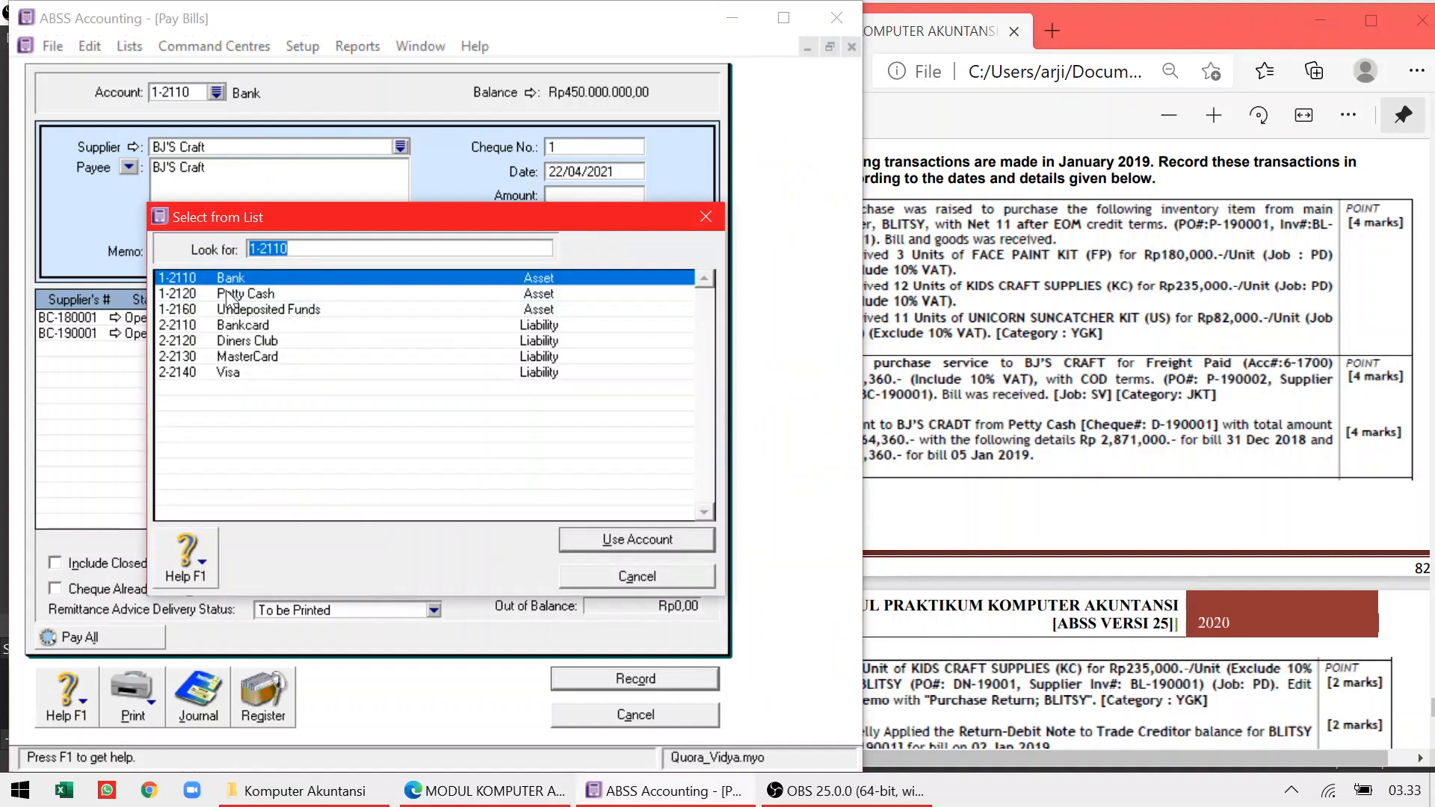
{"action": "double_click", "coordinate": [226, 297]}
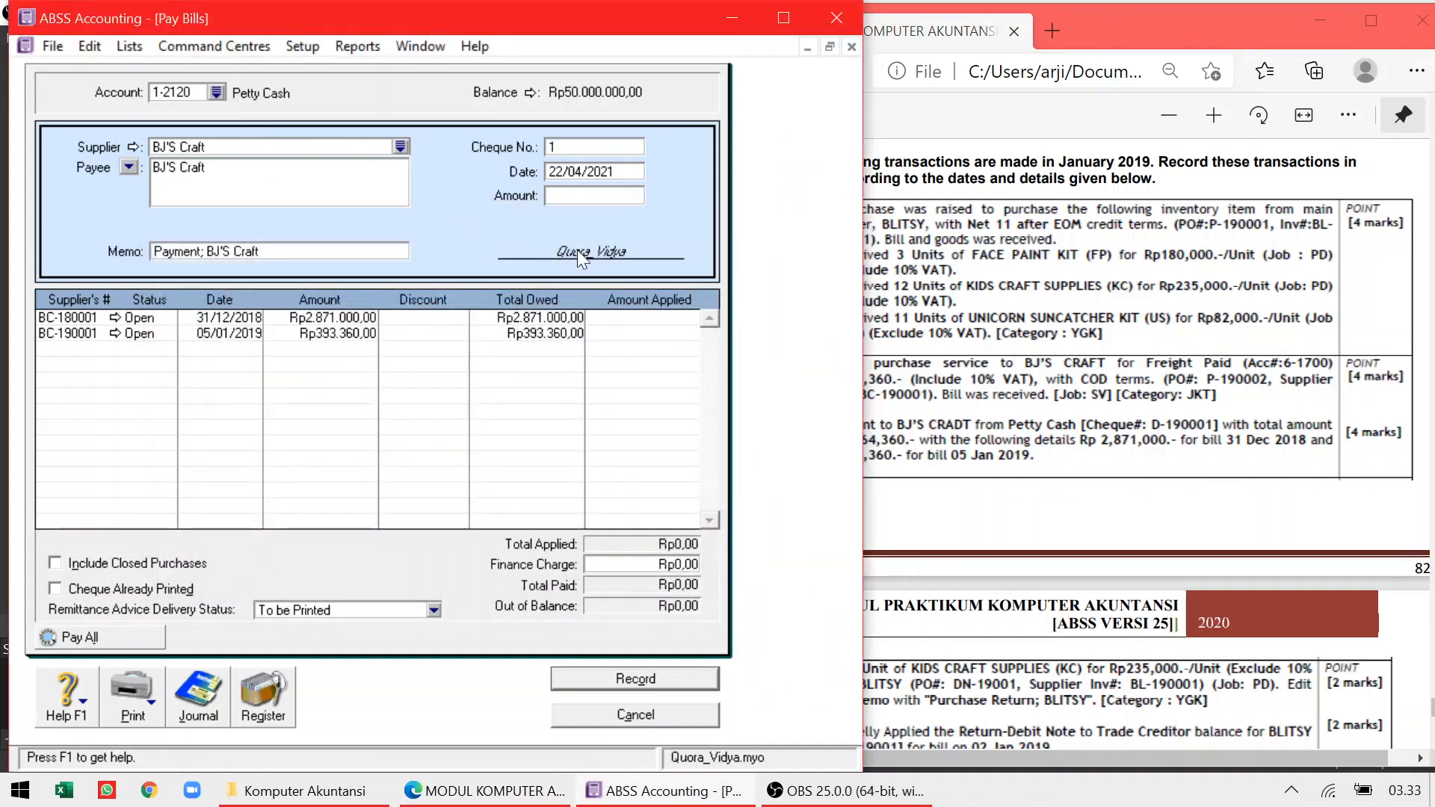
Set the payment's cheque number to D-190001 and its date to 05/01/2019
{"action": "left_click", "coordinate": [618, 149]}
{"action": "type", "text": "D-190001"}
{"action": "key", "text": "Tab"}
{"action": "type", "text": "05/0"}
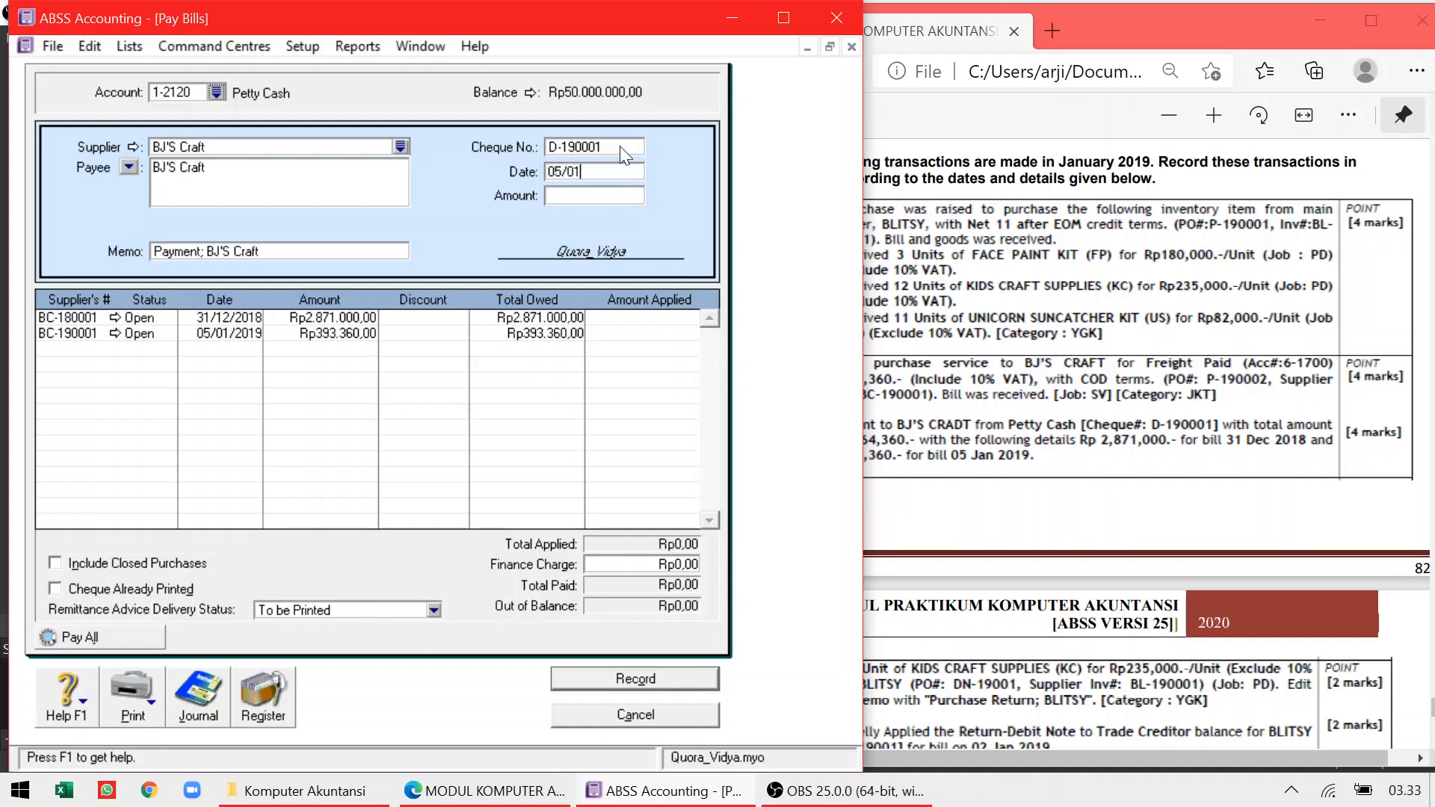
{"action": "type", "text": "1/2019"}
{"action": "key", "text": "Tab"}
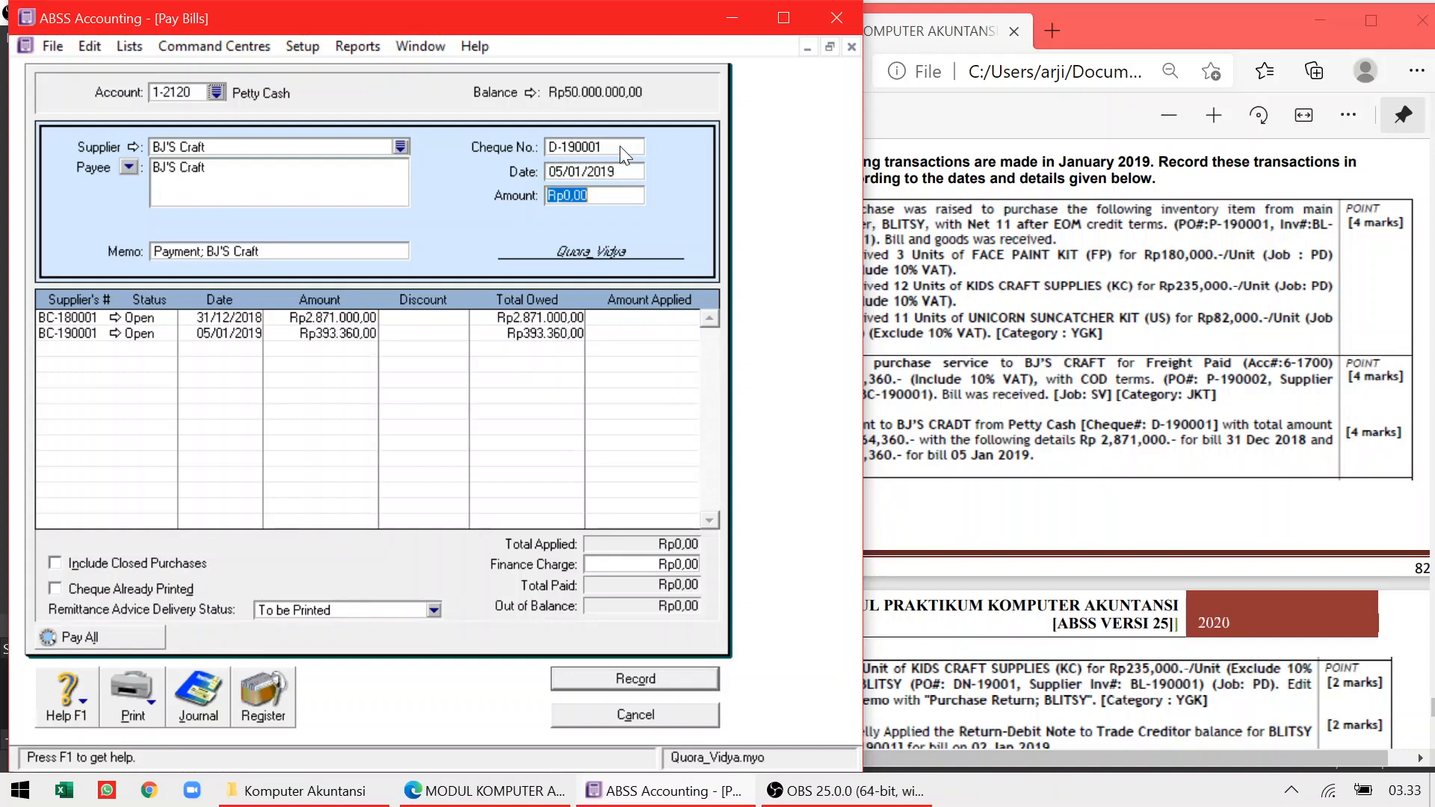
Set the payment amount to Rp3.264.360, as given in the module's 05 Jan transaction
{"action": "left_click", "coordinate": [1096, 402]}
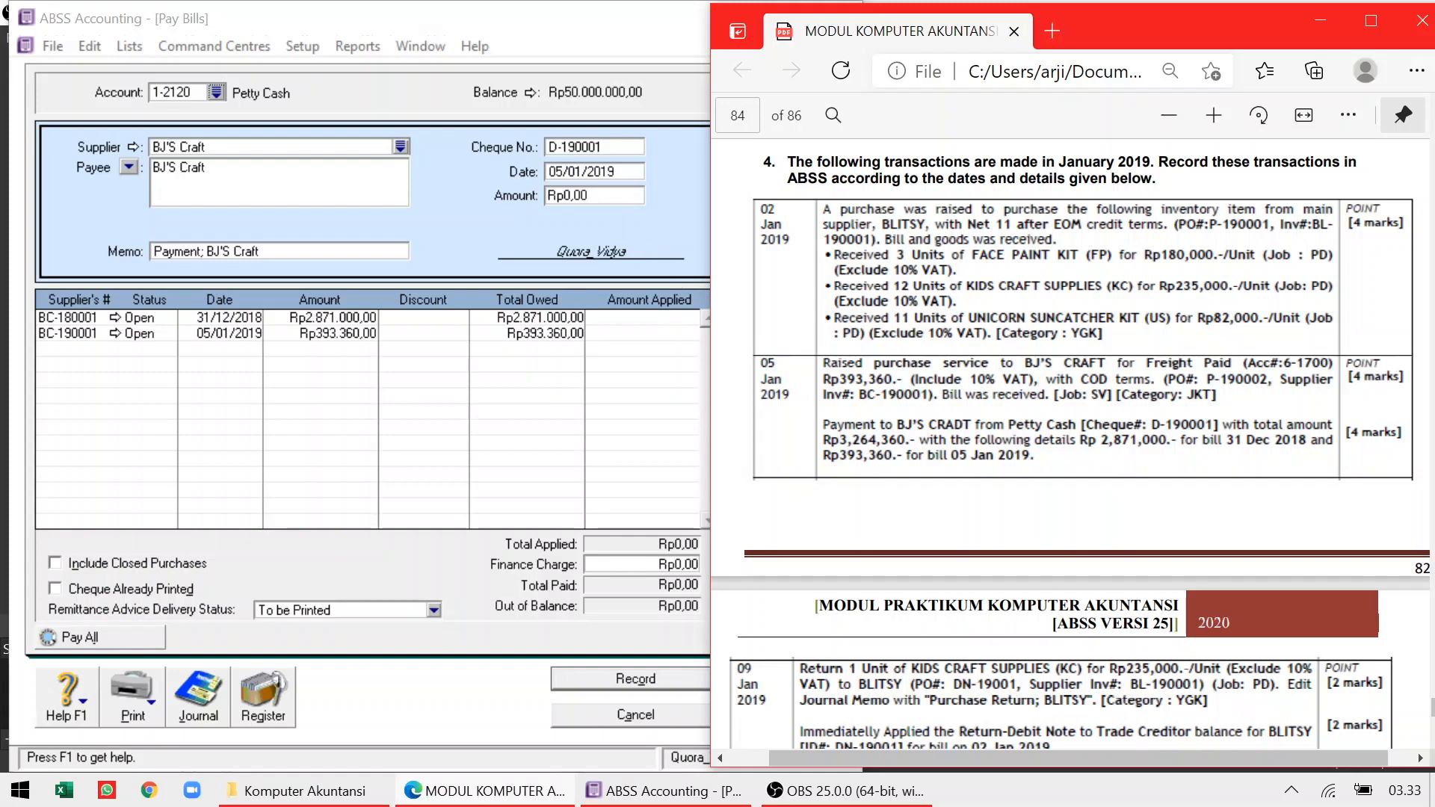
{"action": "left_click", "coordinate": [596, 195]}
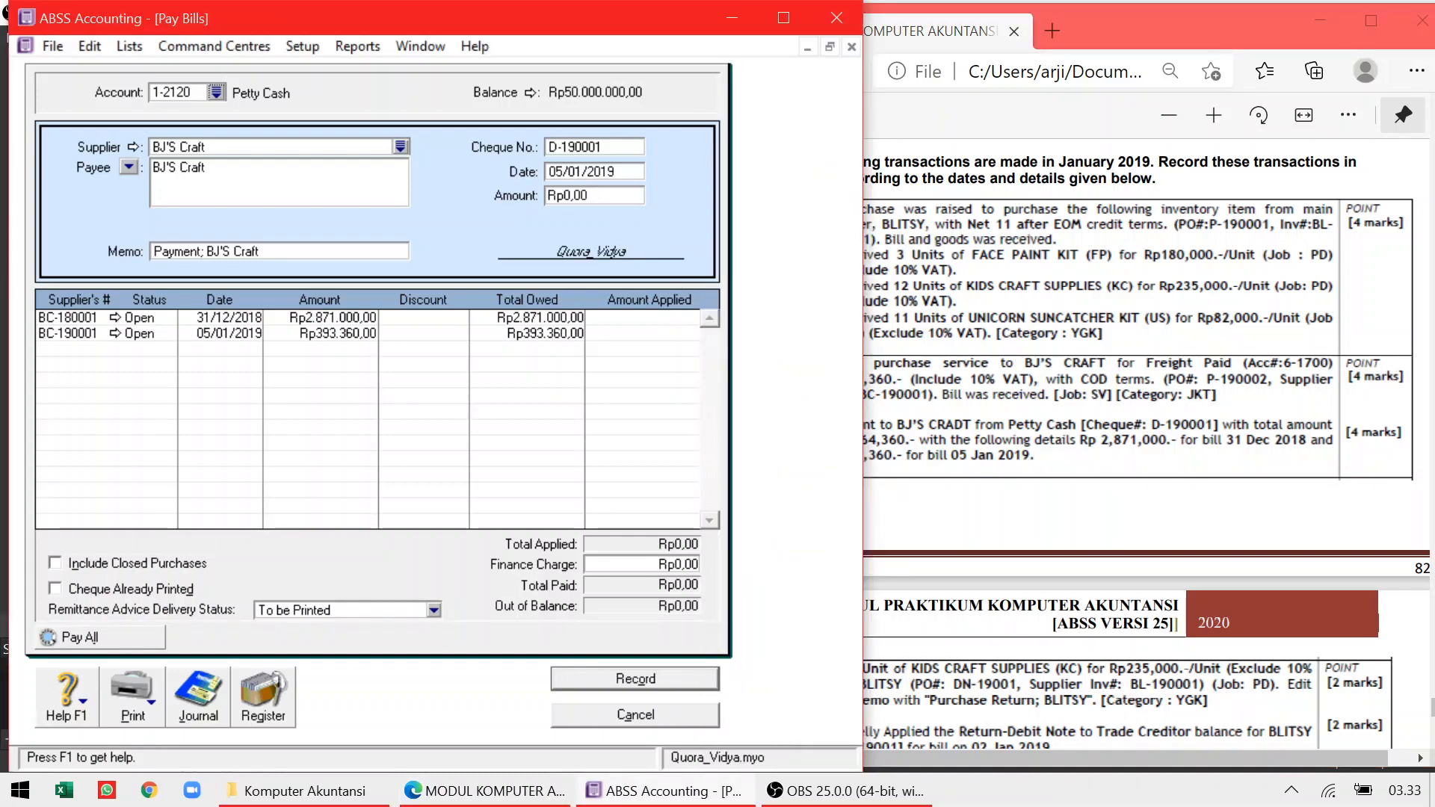
{"action": "type", "text": "3"}
{"action": "key", "text": "BackSpace"}
{"action": "key", "text": "BackSpace"}
{"action": "key", "text": "BackSpace"}
{"action": "key", "text": "BackSpace"}
{"action": "key", "text": "BackSpace"}
{"action": "key", "text": "BackSpace"}
{"action": "key", "text": "BackSpace"}
{"action": "type", "text": "3.264.360"}
{"action": "key", "text": "Tab"}
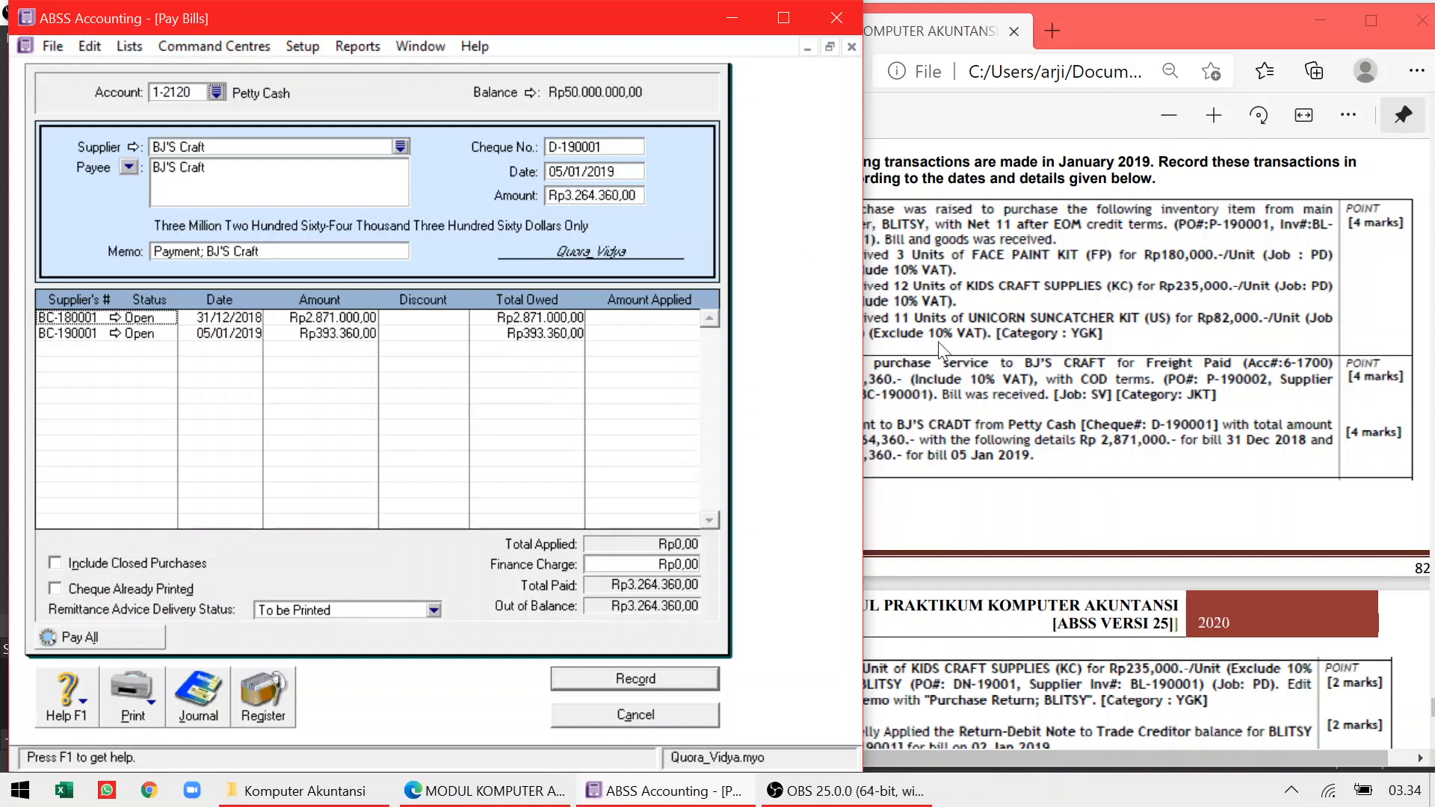
Apply Rp2.871.000 to the 31/12/2018 bill and Rp393.360 to the 05/01/2019 bill
{"action": "left_click", "coordinate": [888, 412]}
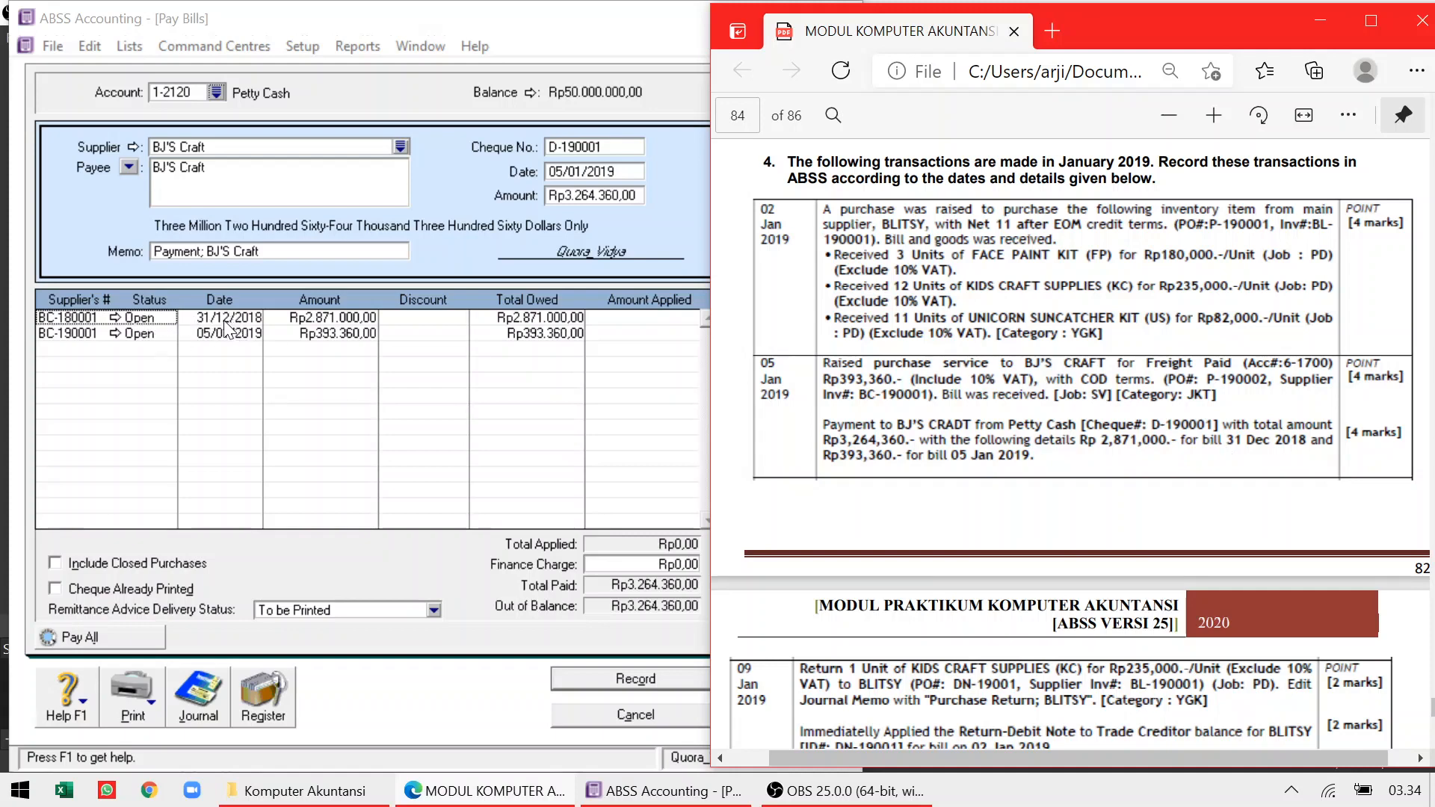
{"action": "left_click", "coordinate": [625, 317]}
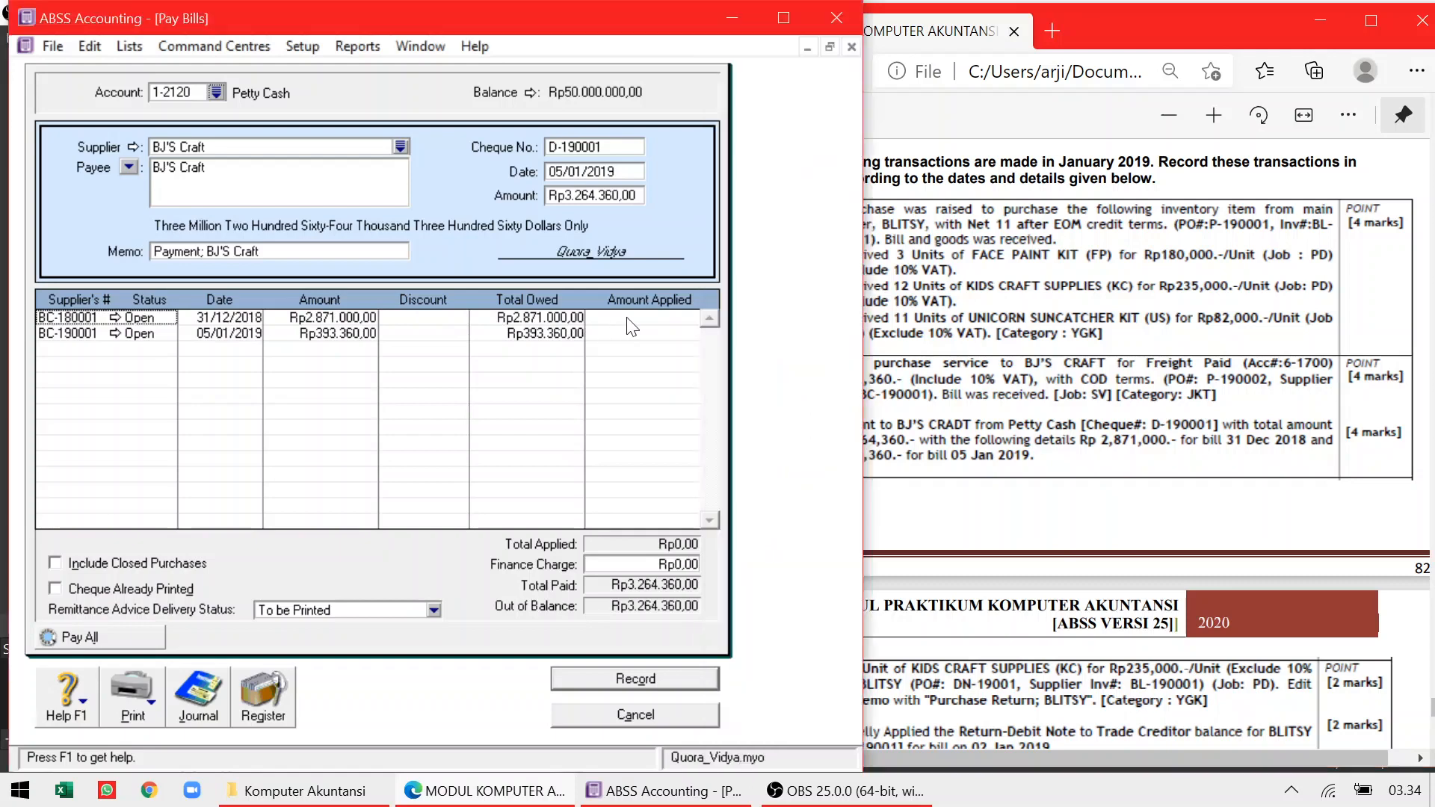
{"action": "left_click", "coordinate": [1140, 452]}
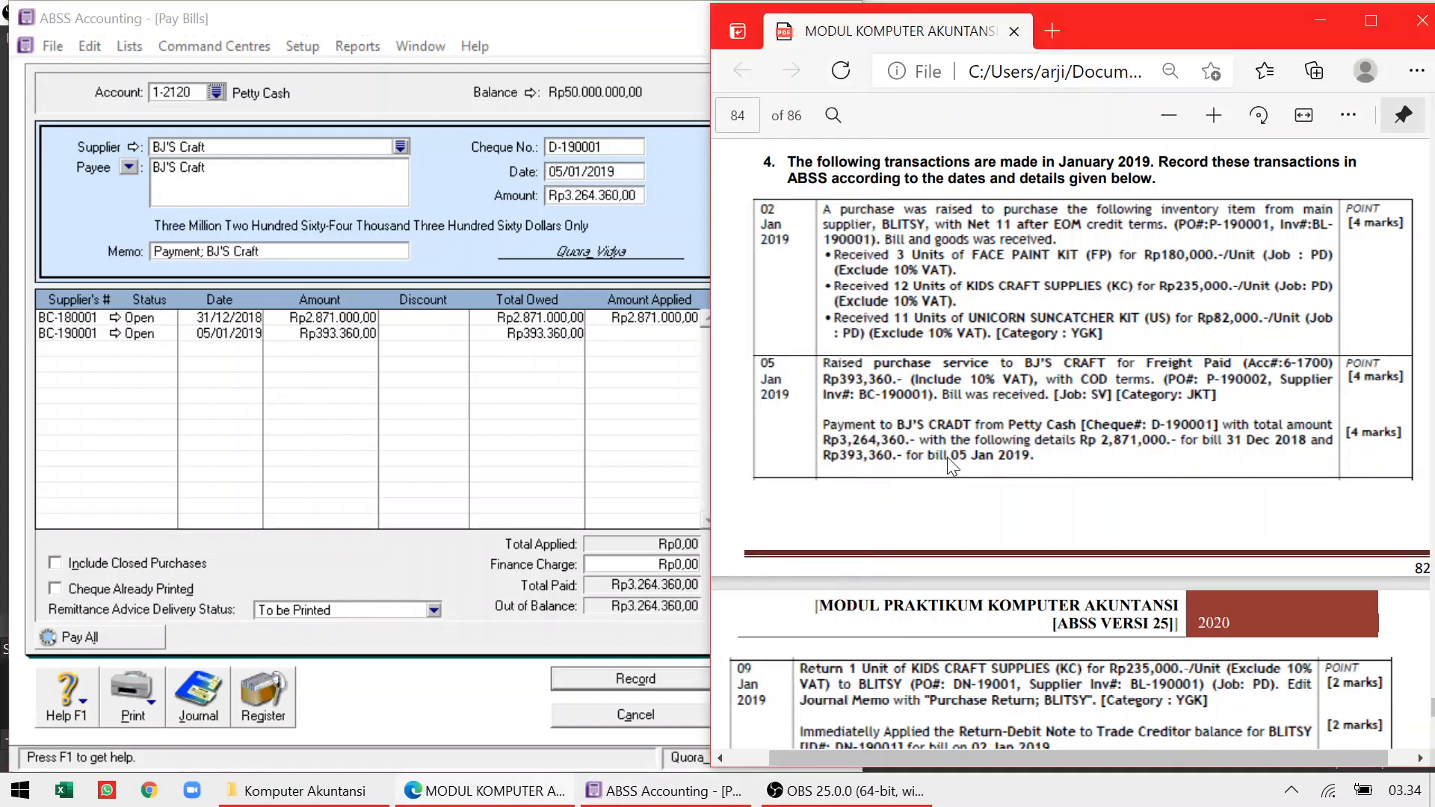
{"action": "left_click", "coordinate": [668, 336]}
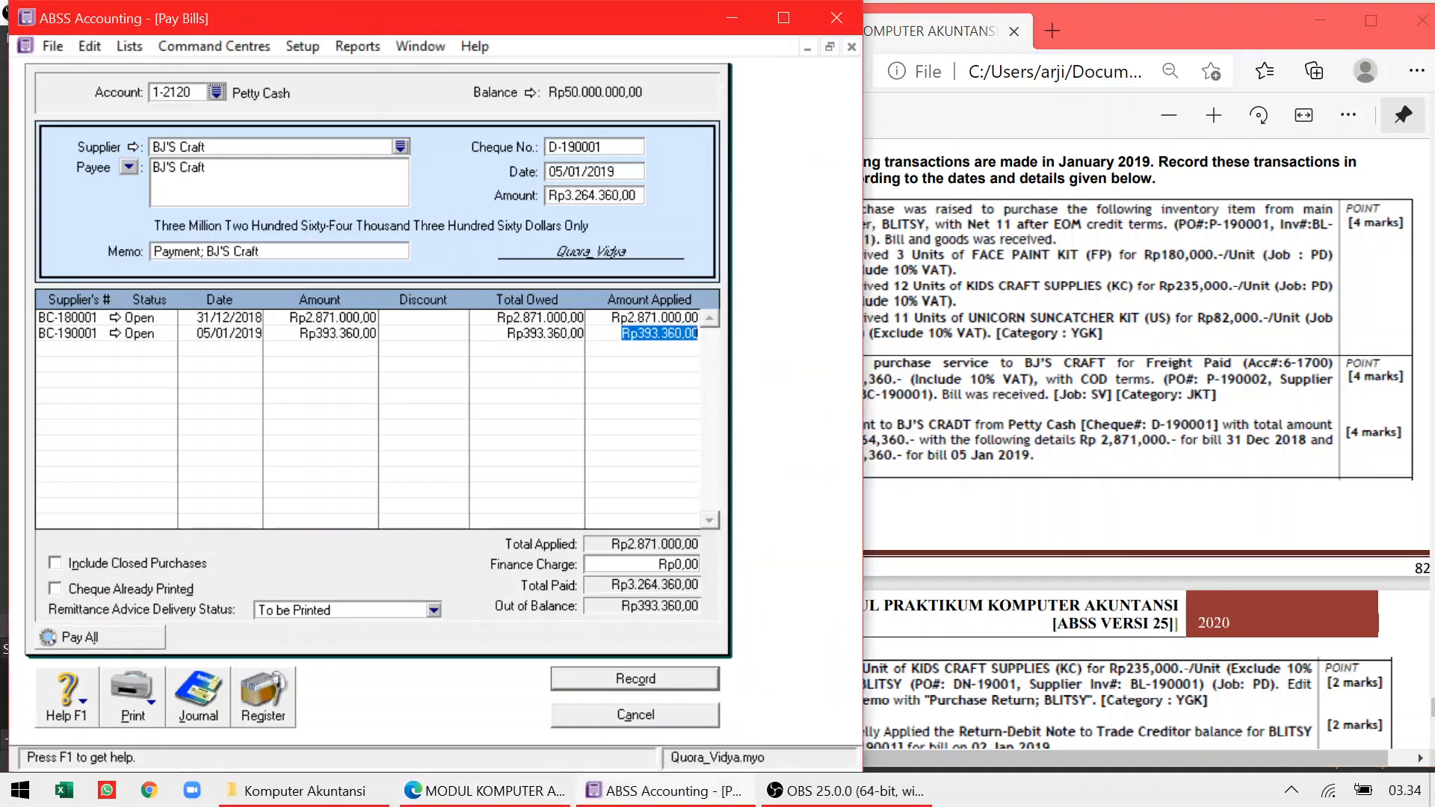
{"action": "key", "text": "Tab"}
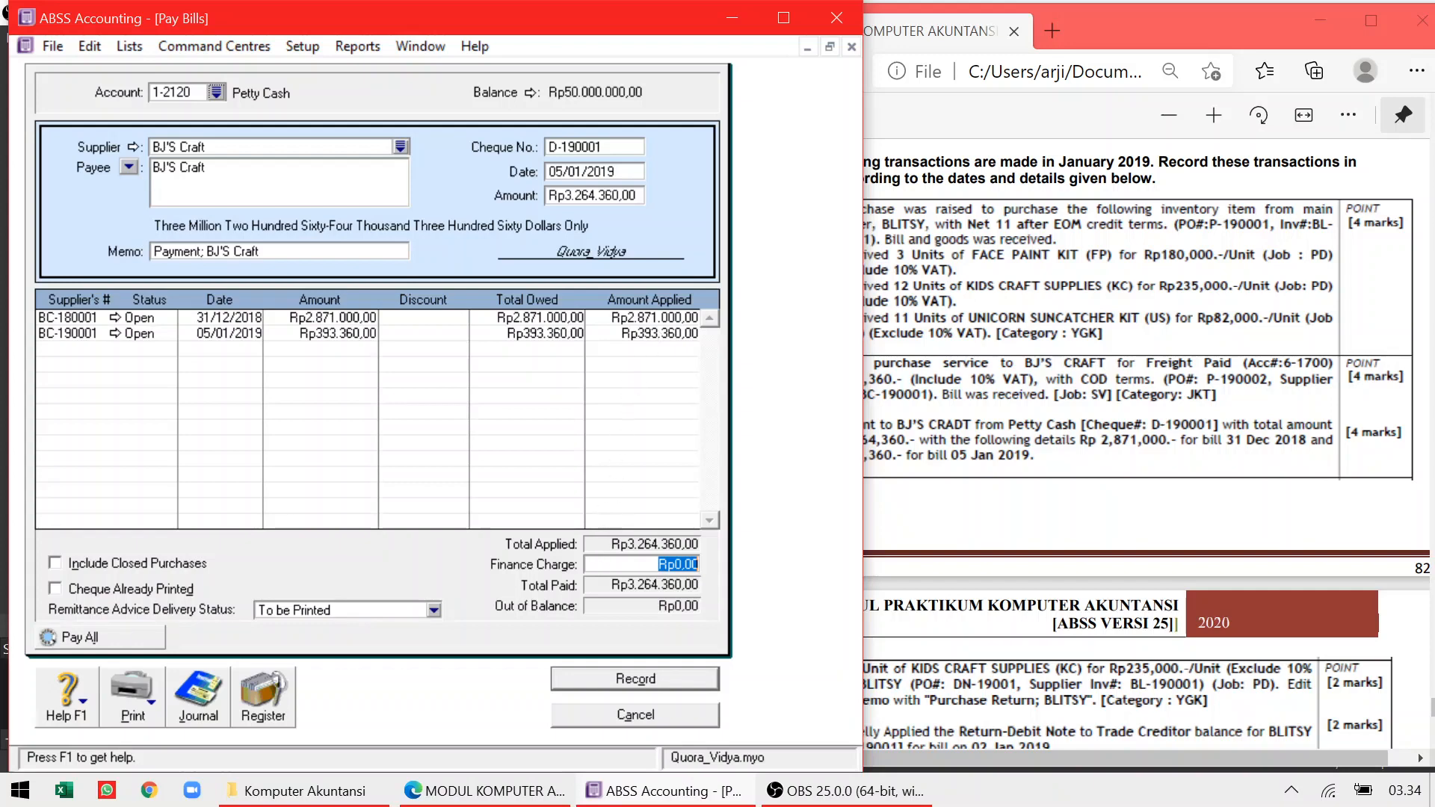
Check the BJ'S Craft payment against the module, record it and leave the bill payment form
{"action": "left_click", "coordinate": [964, 475]}
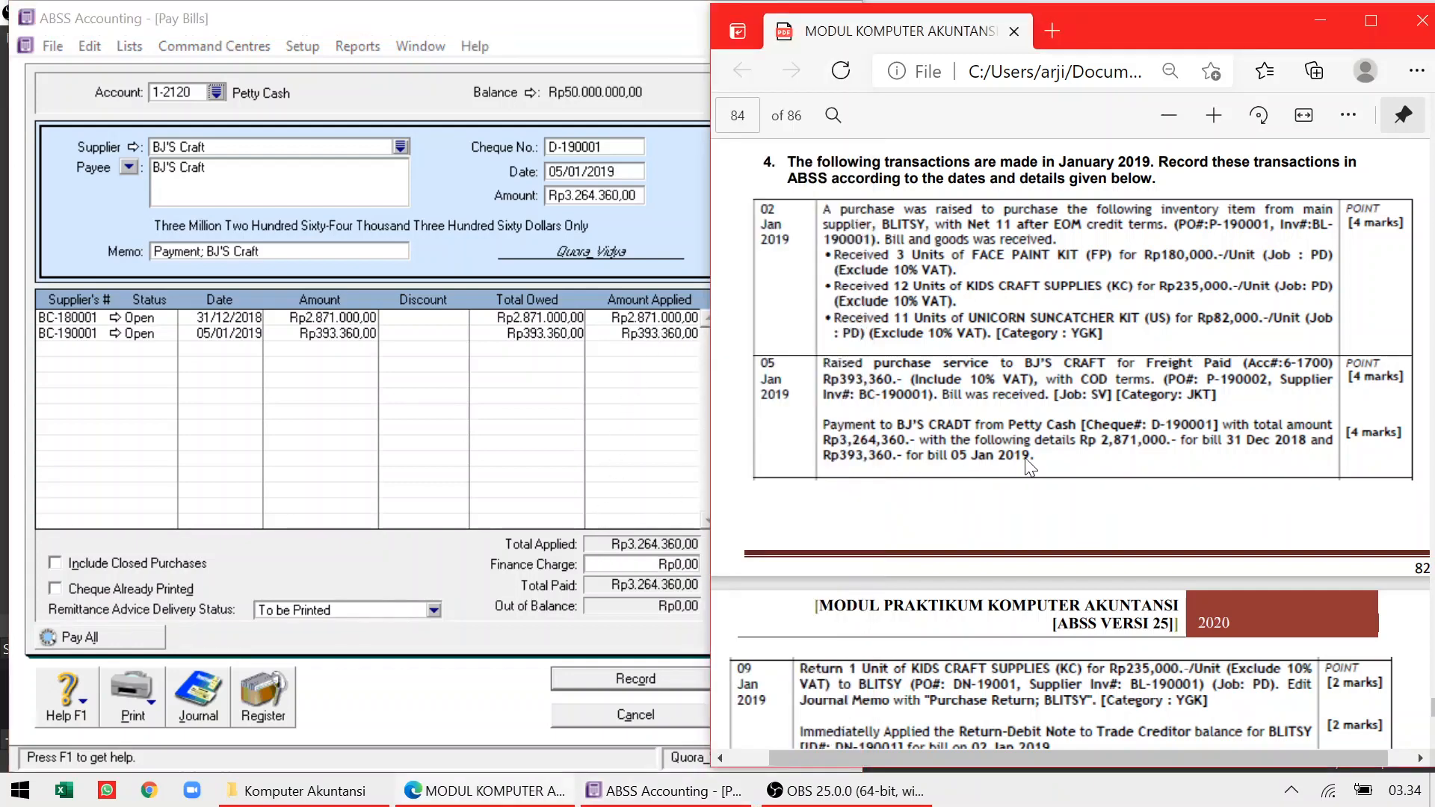
{"action": "left_click", "coordinate": [637, 655]}
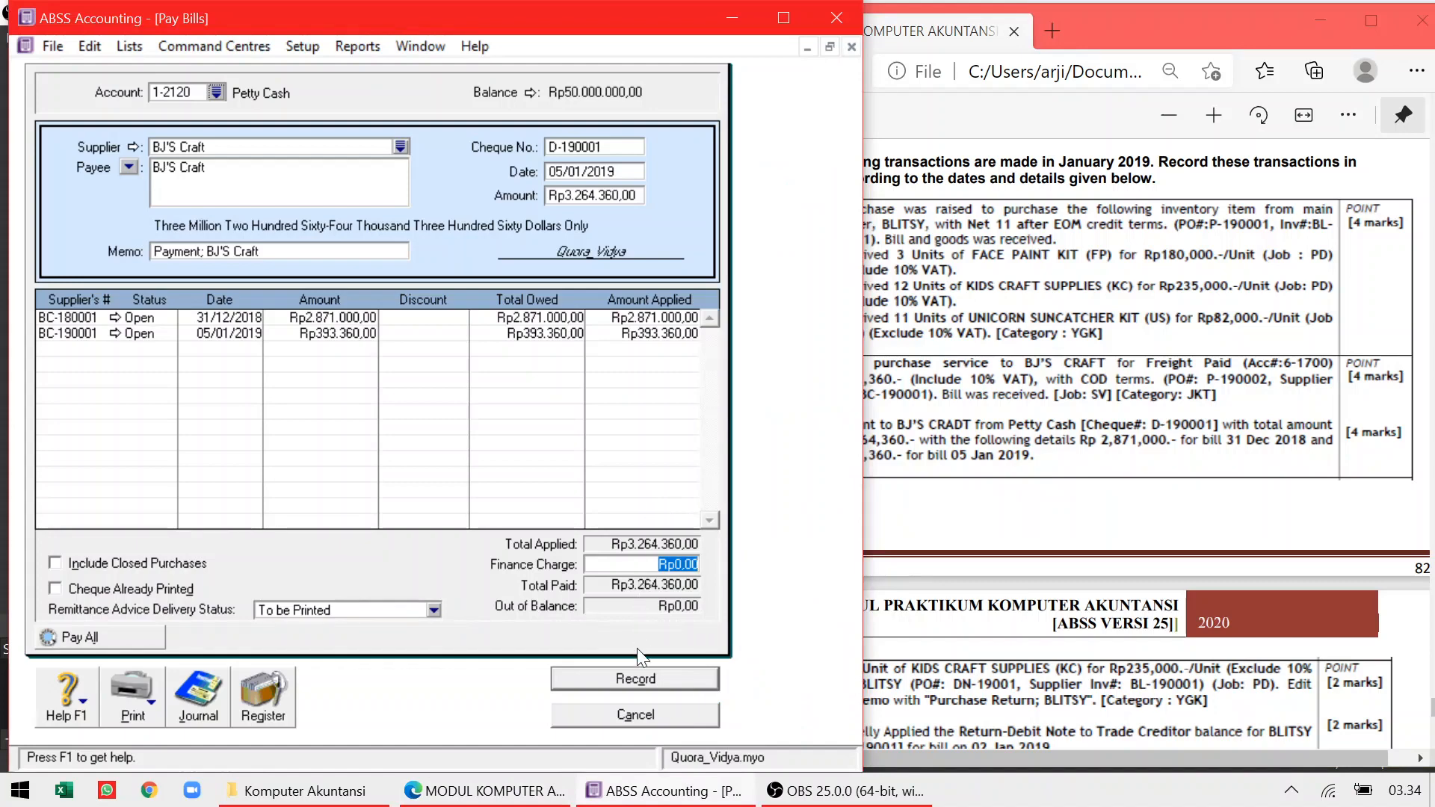
{"action": "left_click", "coordinate": [639, 680]}
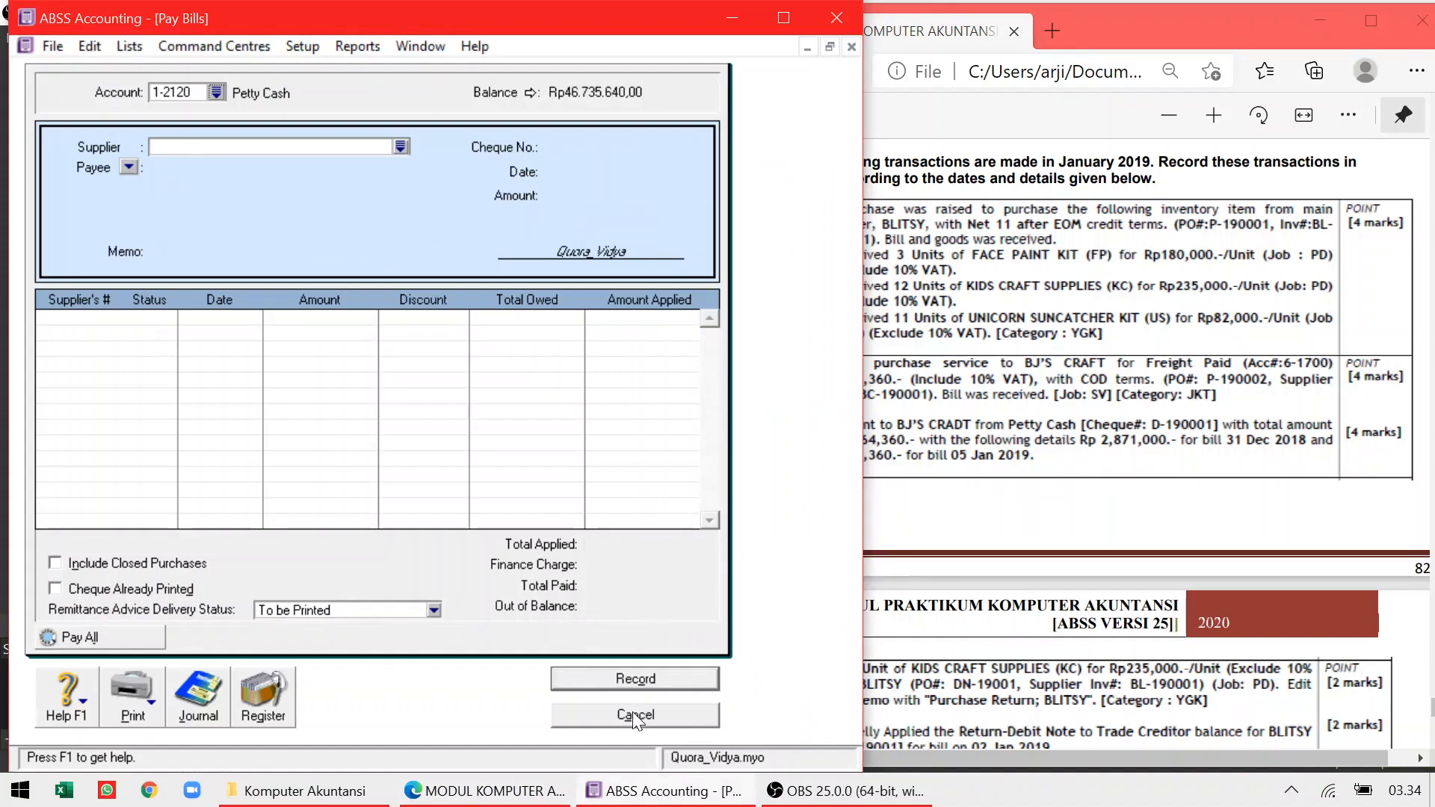
{"action": "left_click", "coordinate": [632, 716]}
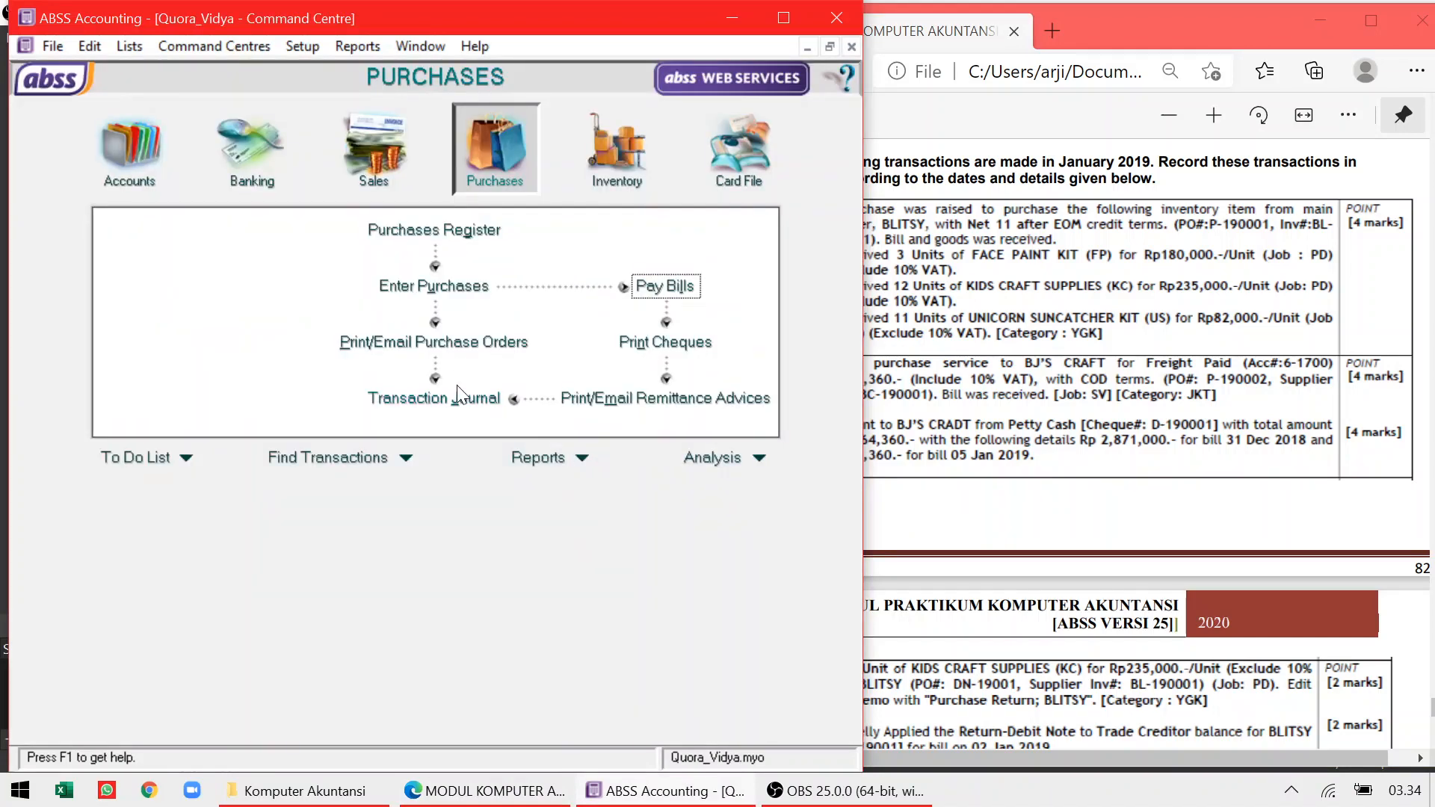
Review the recorded BJ'S Craft payment in the disbursements transaction journal
{"action": "left_click", "coordinate": [456, 398]}
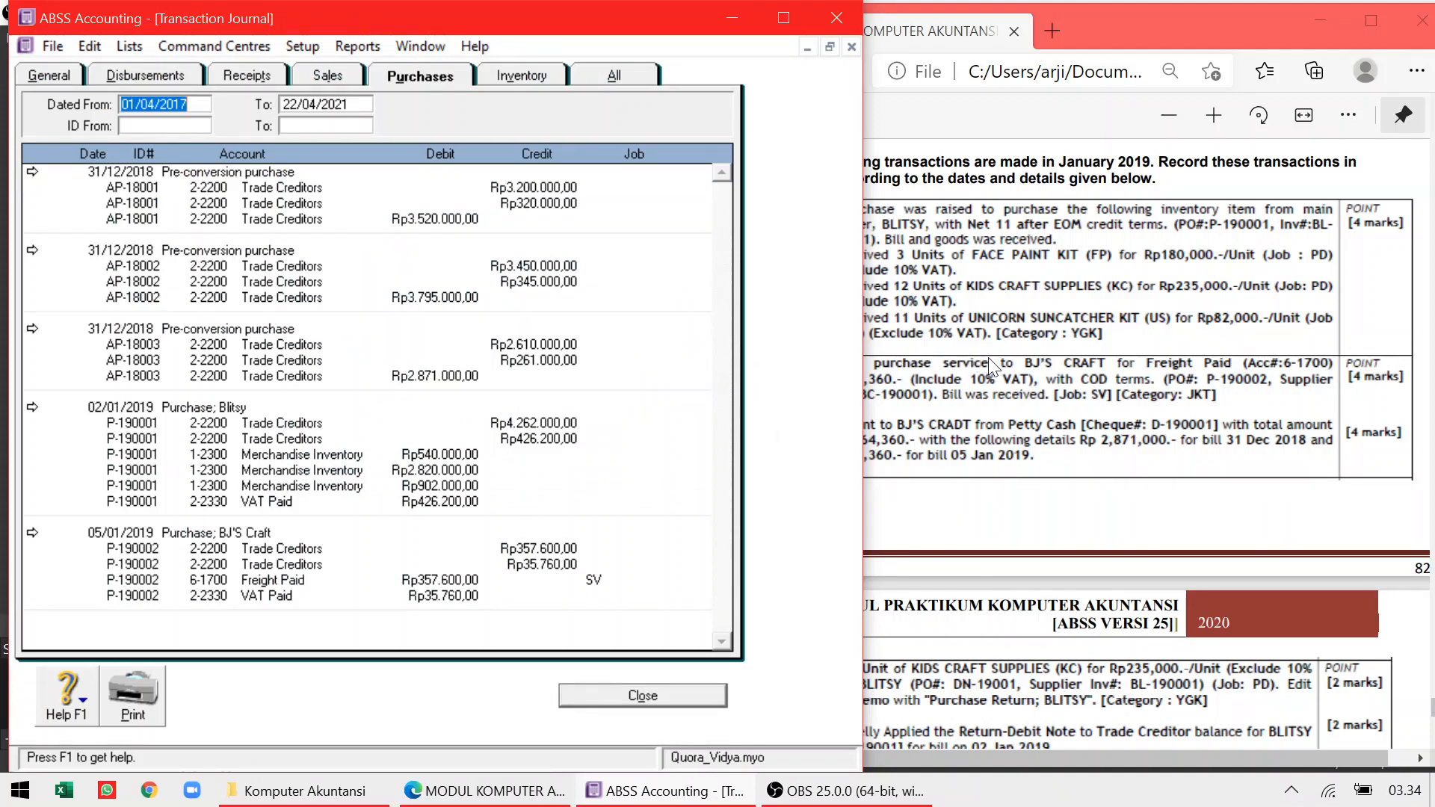
{"action": "left_click", "coordinate": [132, 77]}
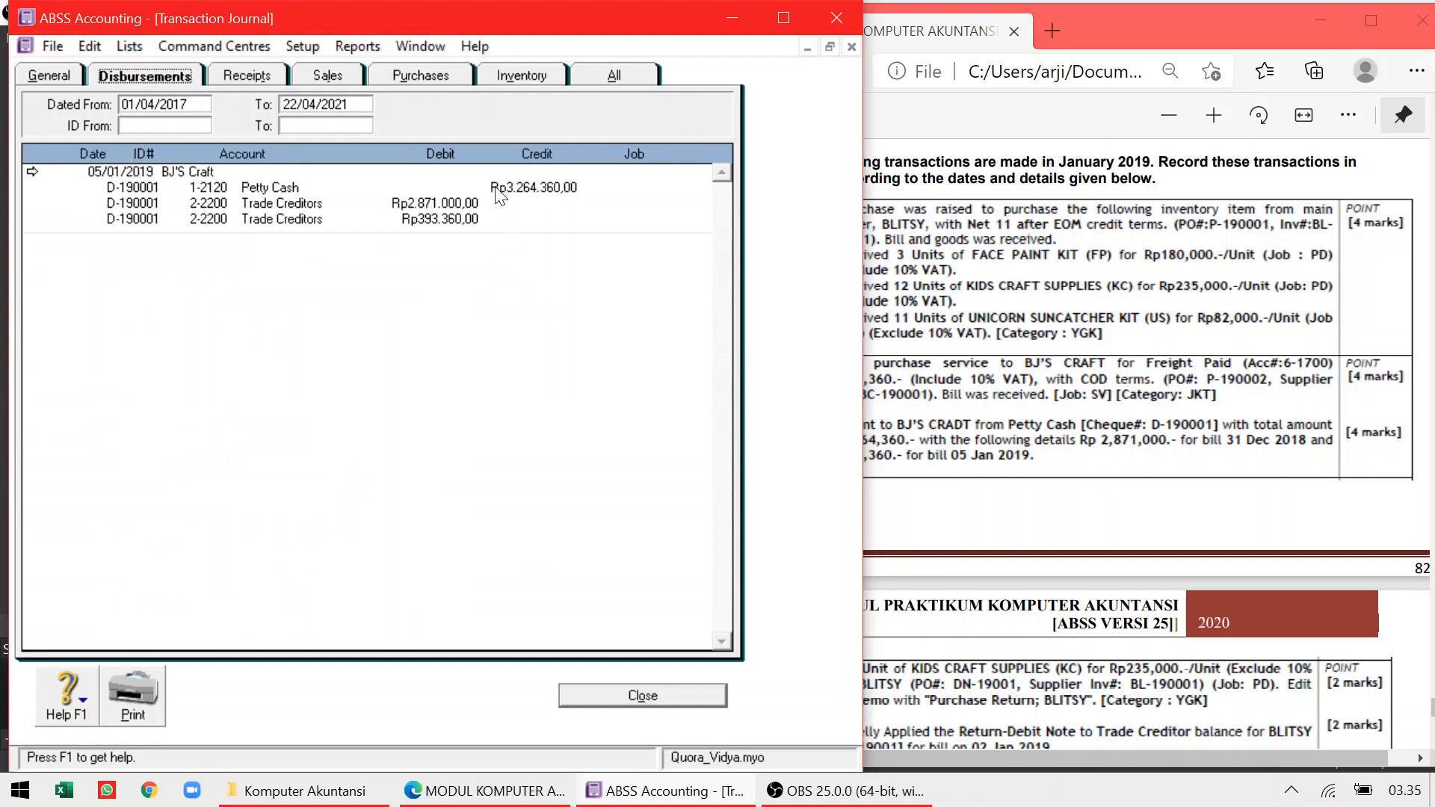
{"action": "left_click", "coordinate": [625, 696]}
Start a new purchase for supplier Blitsy in the Item layout for the module's 09 Jan return
{"action": "left_click", "coordinate": [1038, 490]}
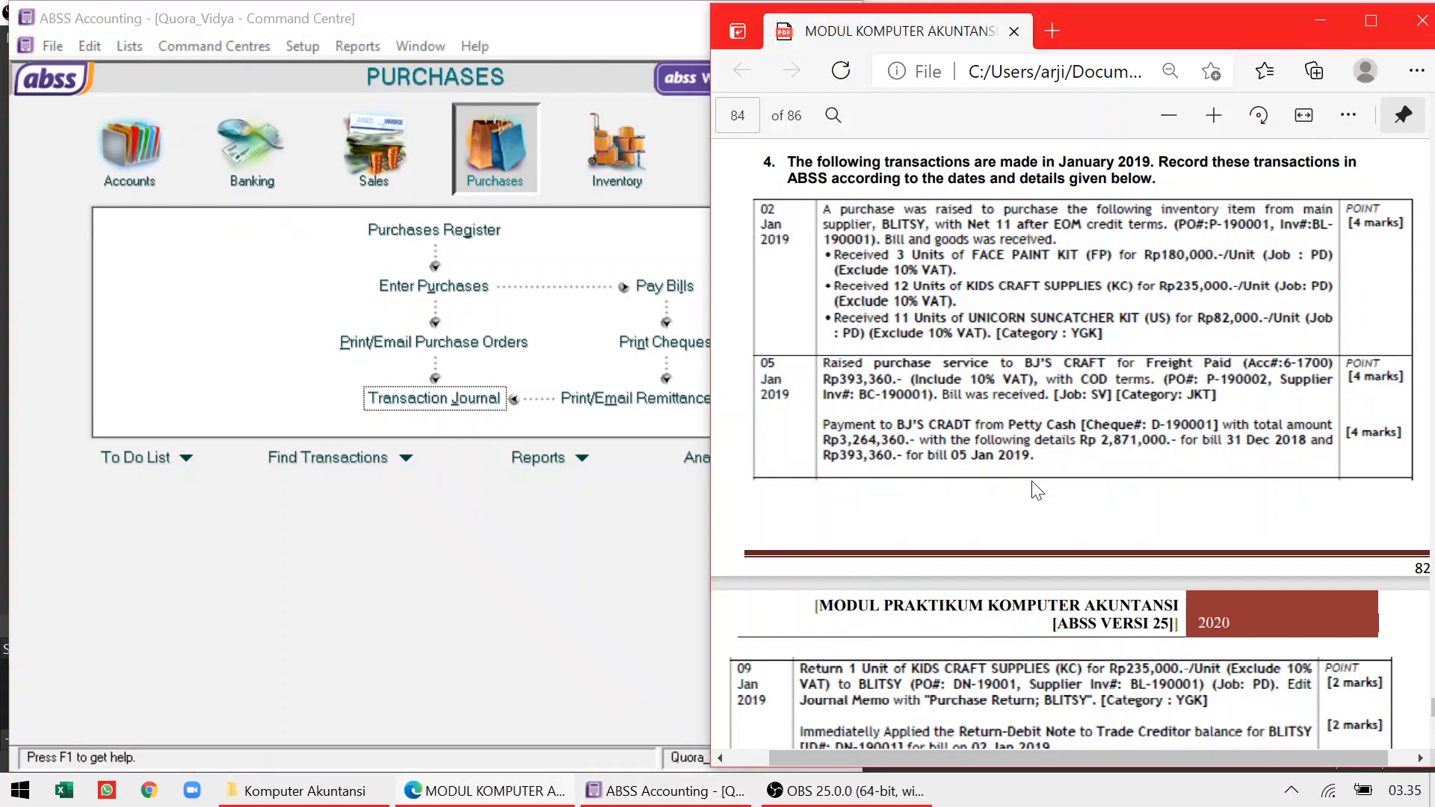
{"action": "scroll", "coordinate": [1037, 491], "scroll_direction": "down", "scroll_amount": 10}
{"action": "scroll", "coordinate": [1038, 491], "scroll_direction": "up", "scroll_amount": 8}
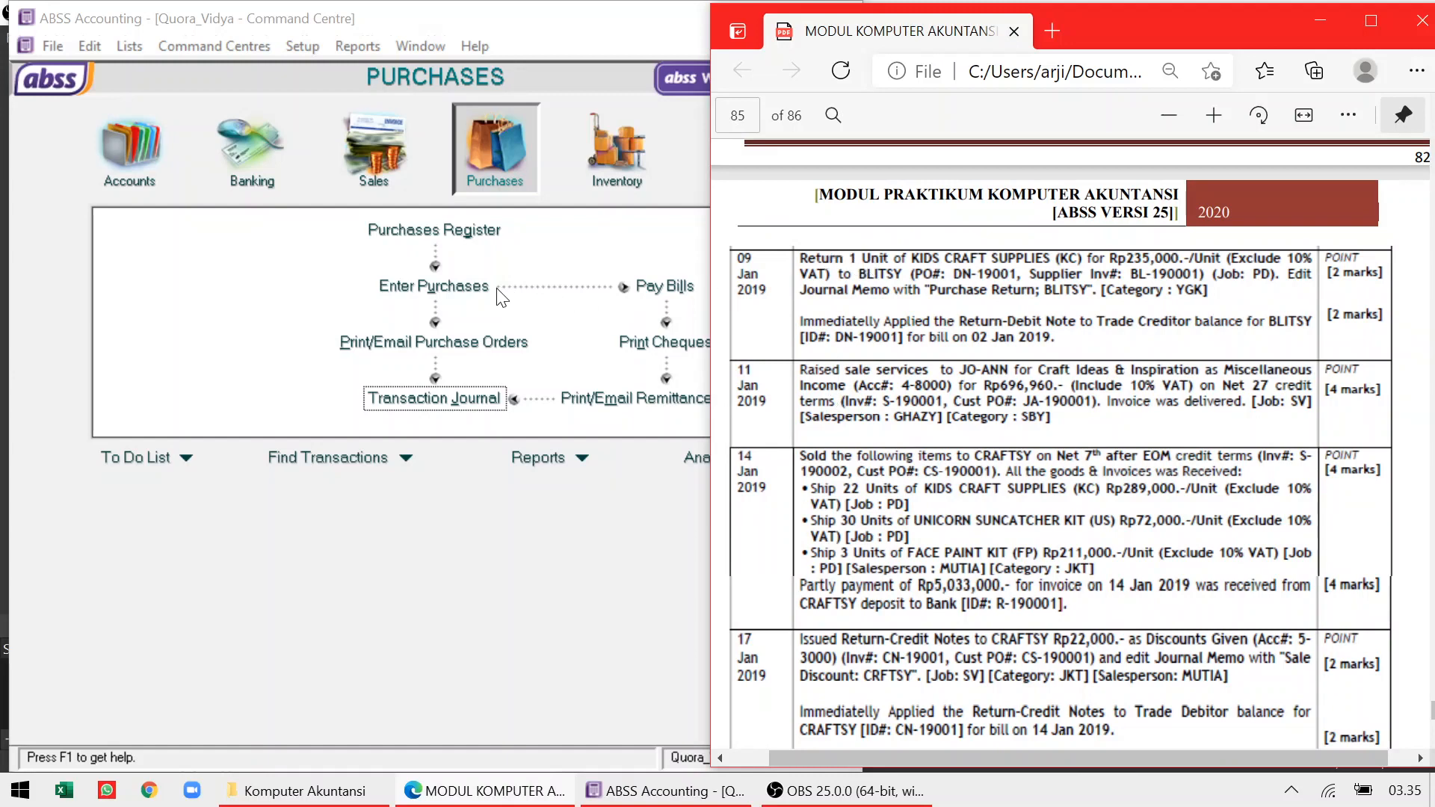
{"action": "left_click", "coordinate": [454, 289]}
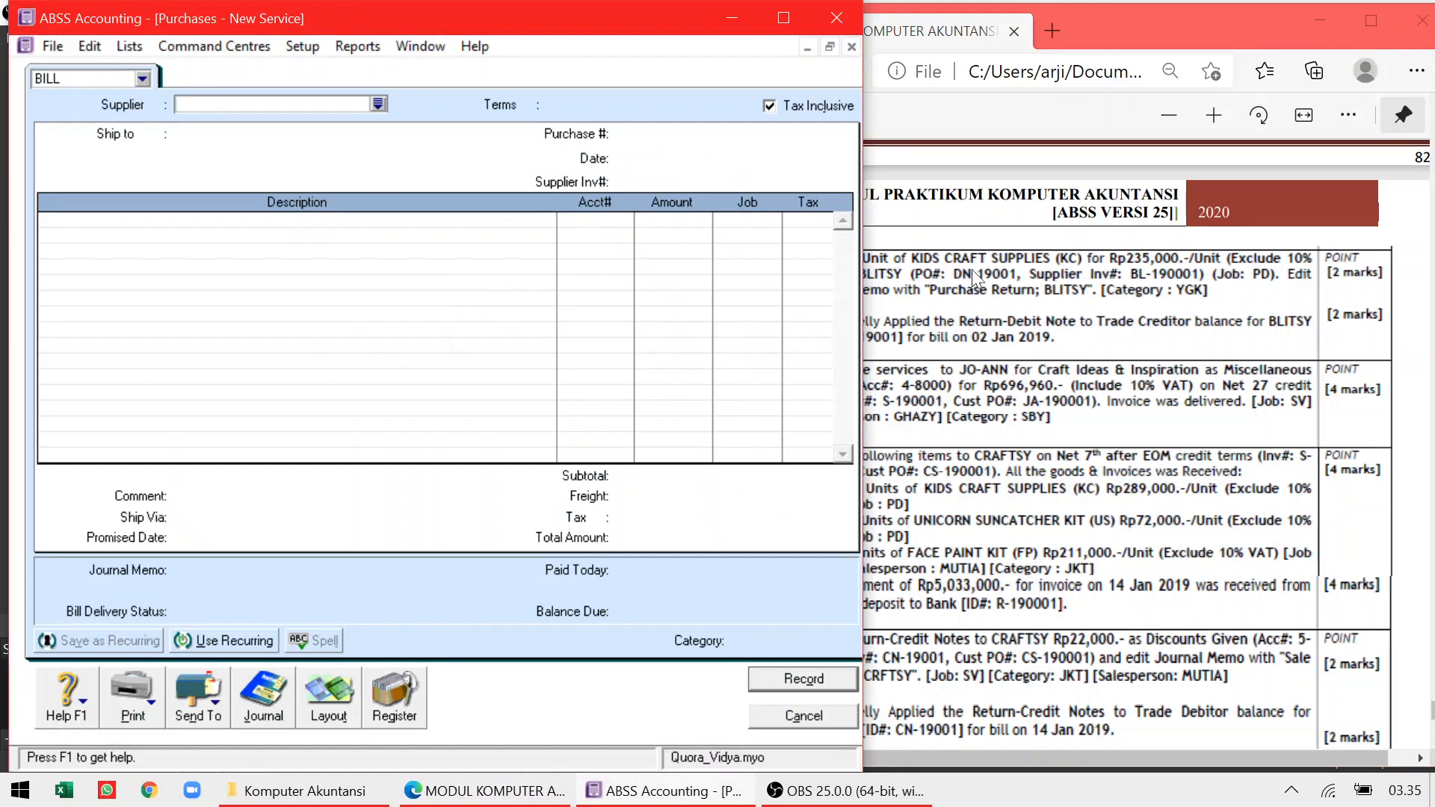
{"action": "left_click", "coordinate": [1016, 262]}
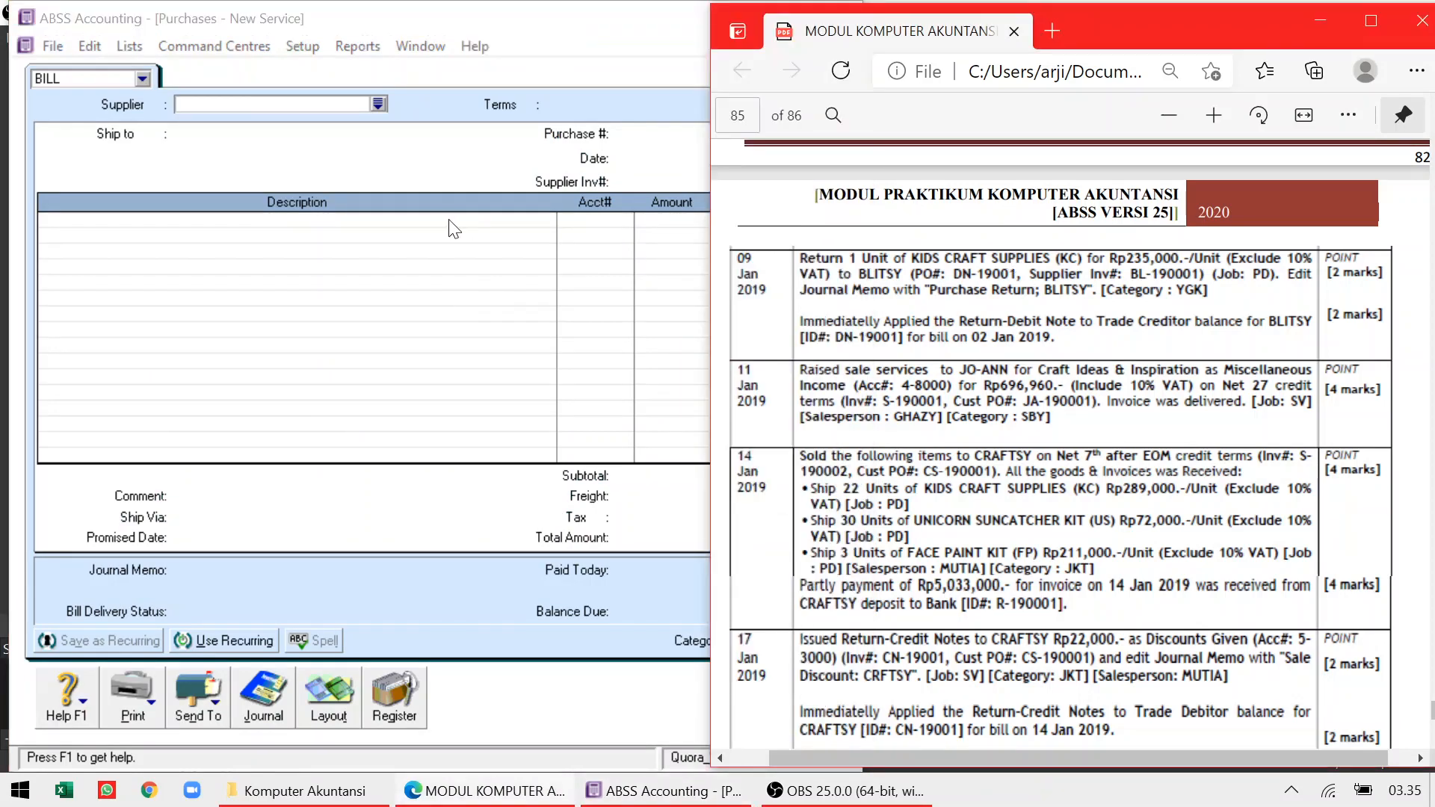
{"action": "left_click", "coordinate": [376, 103]}
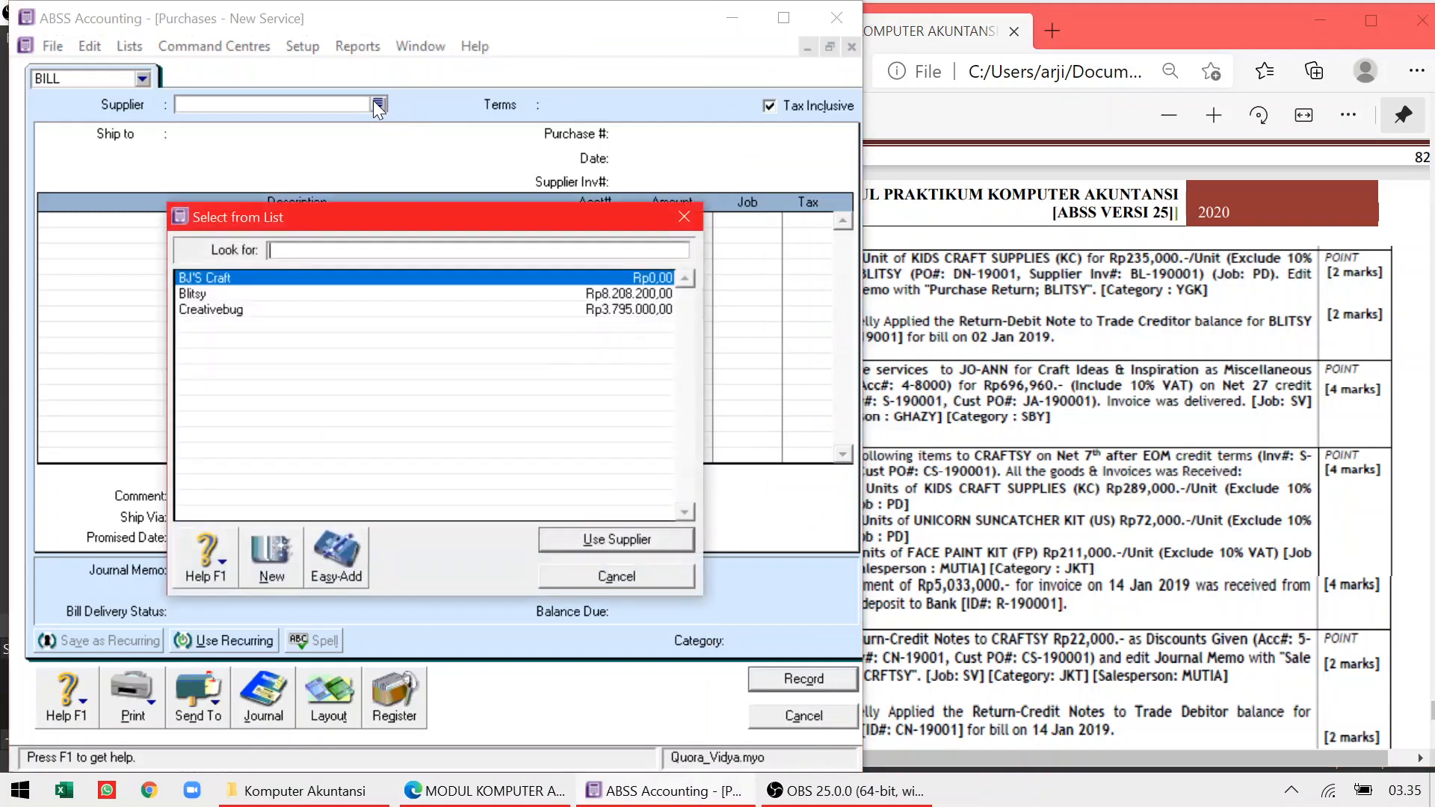
{"action": "double_click", "coordinate": [235, 293]}
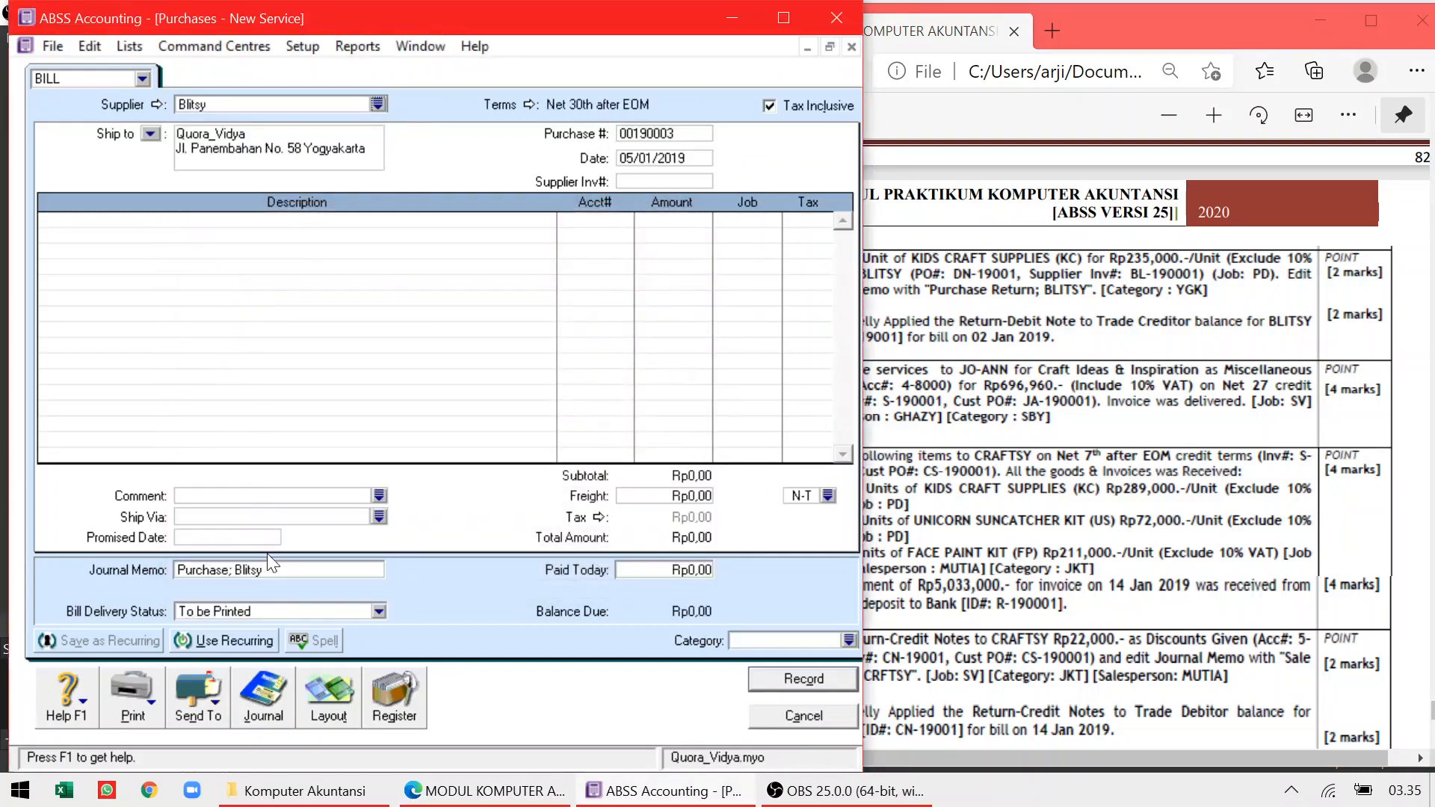
{"action": "left_click", "coordinate": [322, 686]}
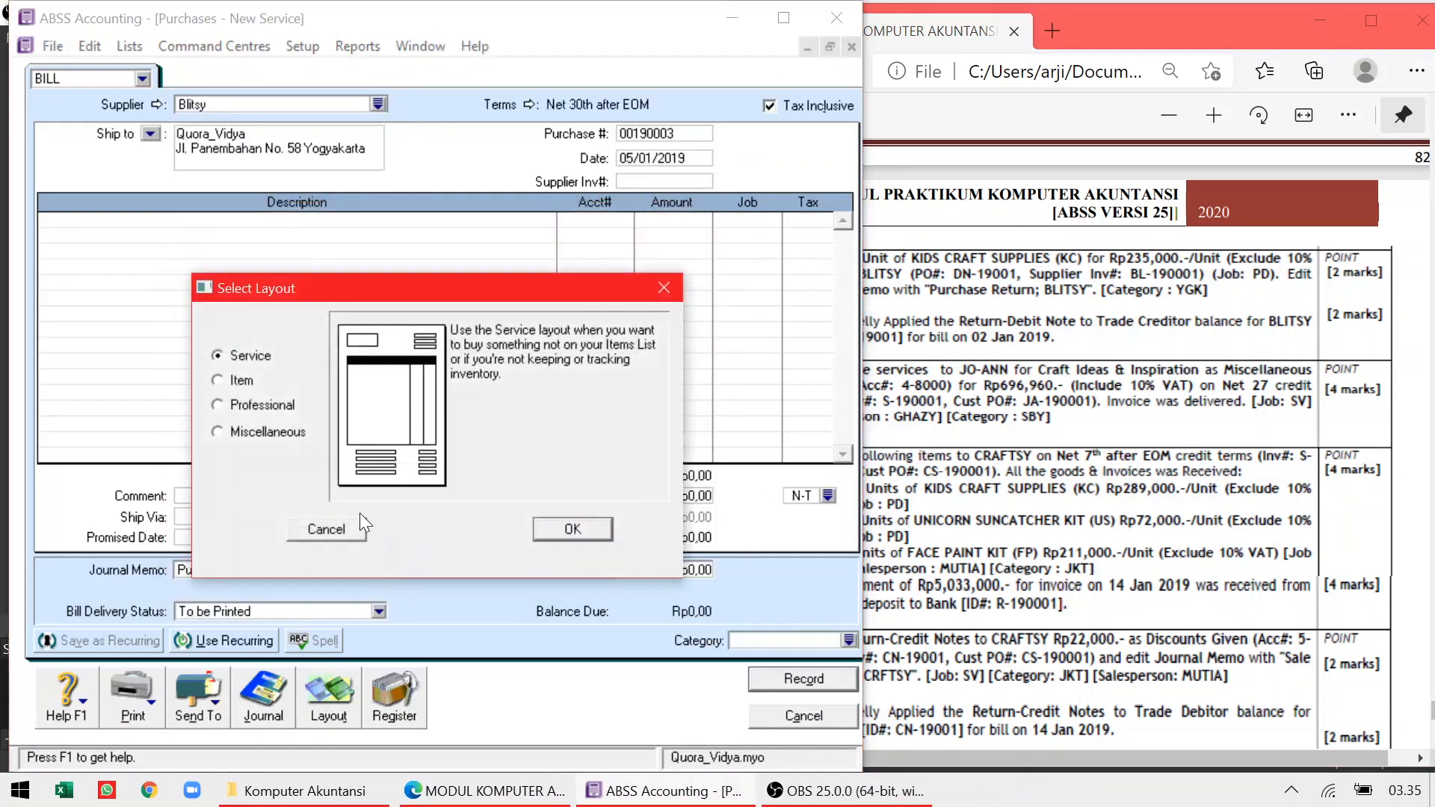
{"action": "left_click", "coordinate": [250, 382]}
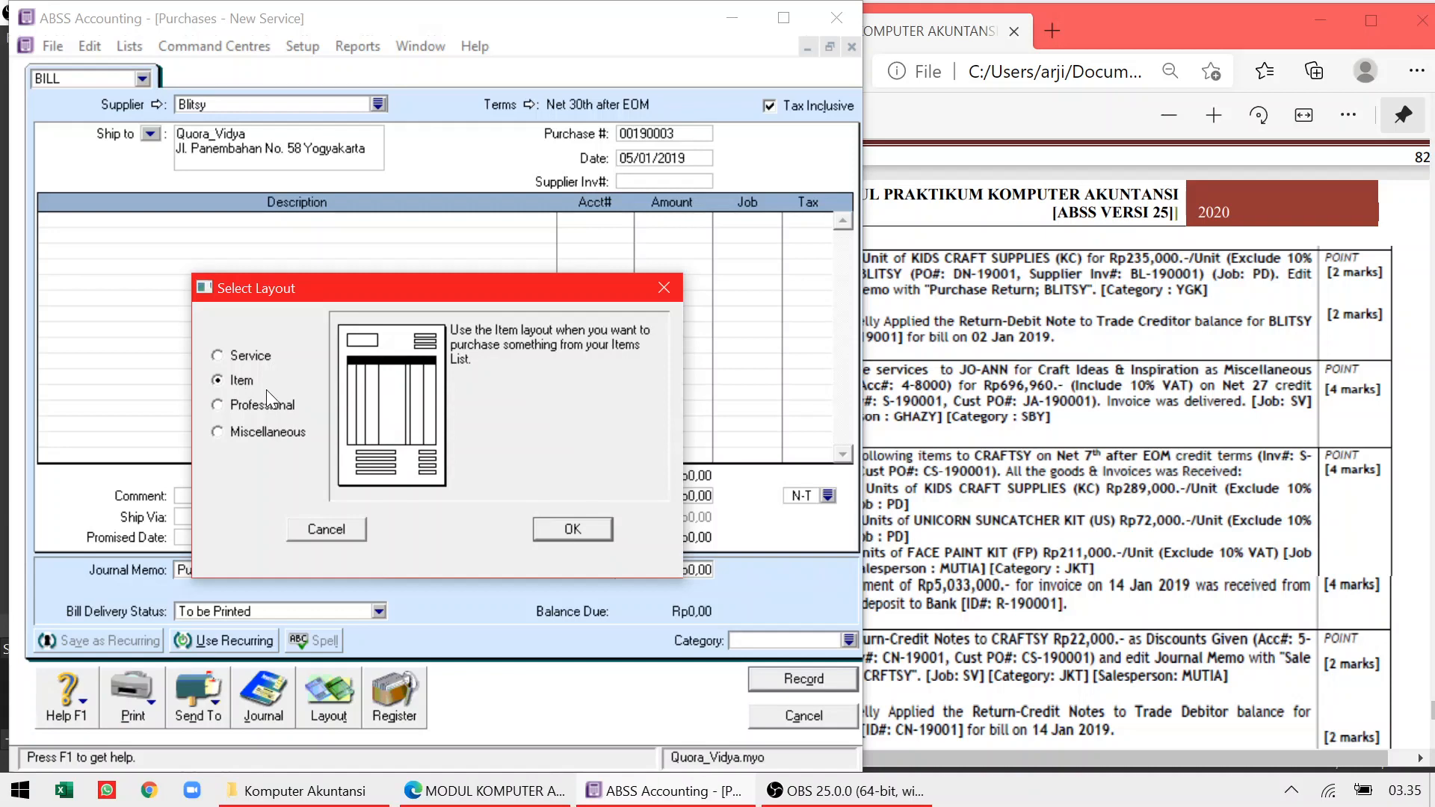
{"action": "left_click", "coordinate": [581, 531]}
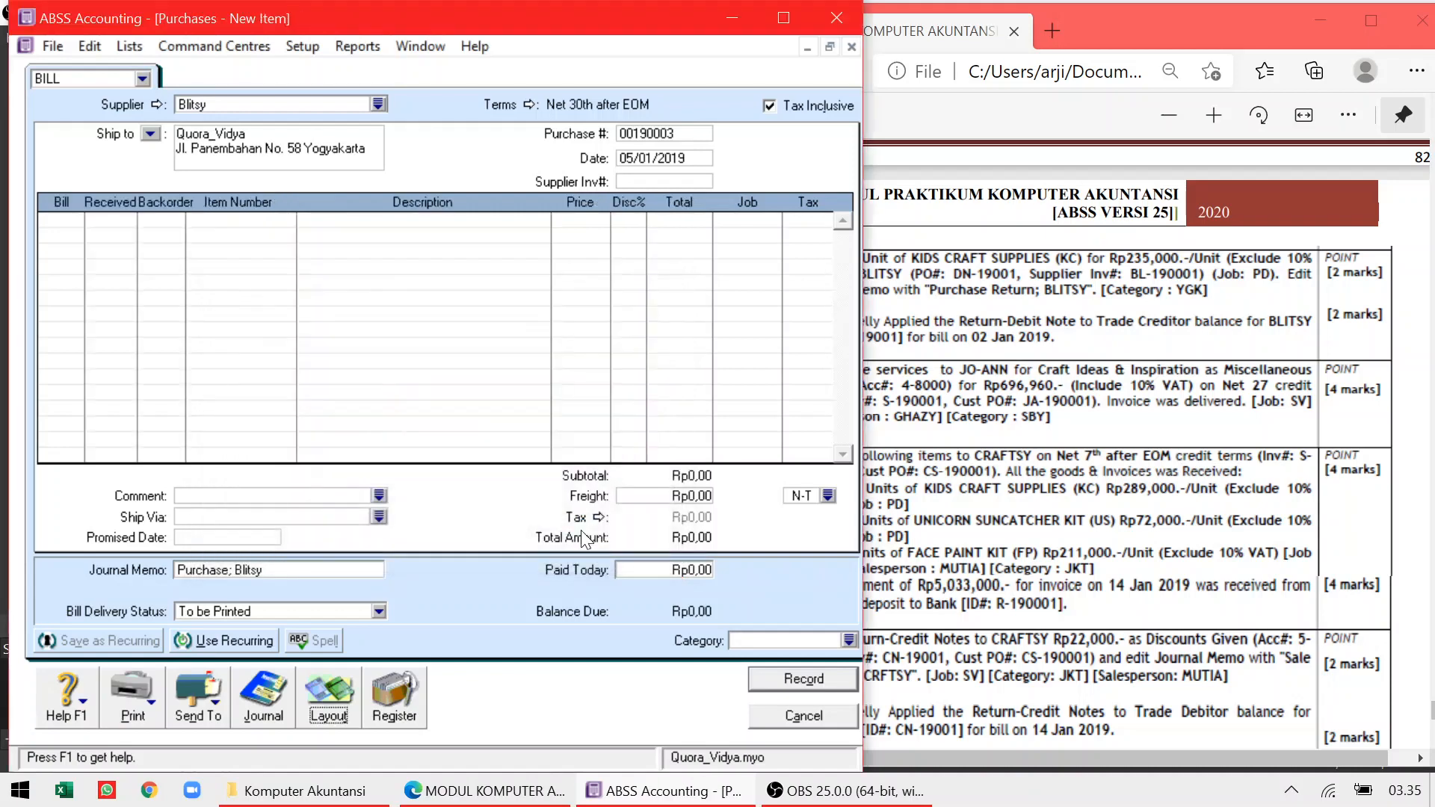
Make the Blitsy purchase tax exclusive and set its purchase number to DN-19001
{"action": "left_click", "coordinate": [969, 303]}
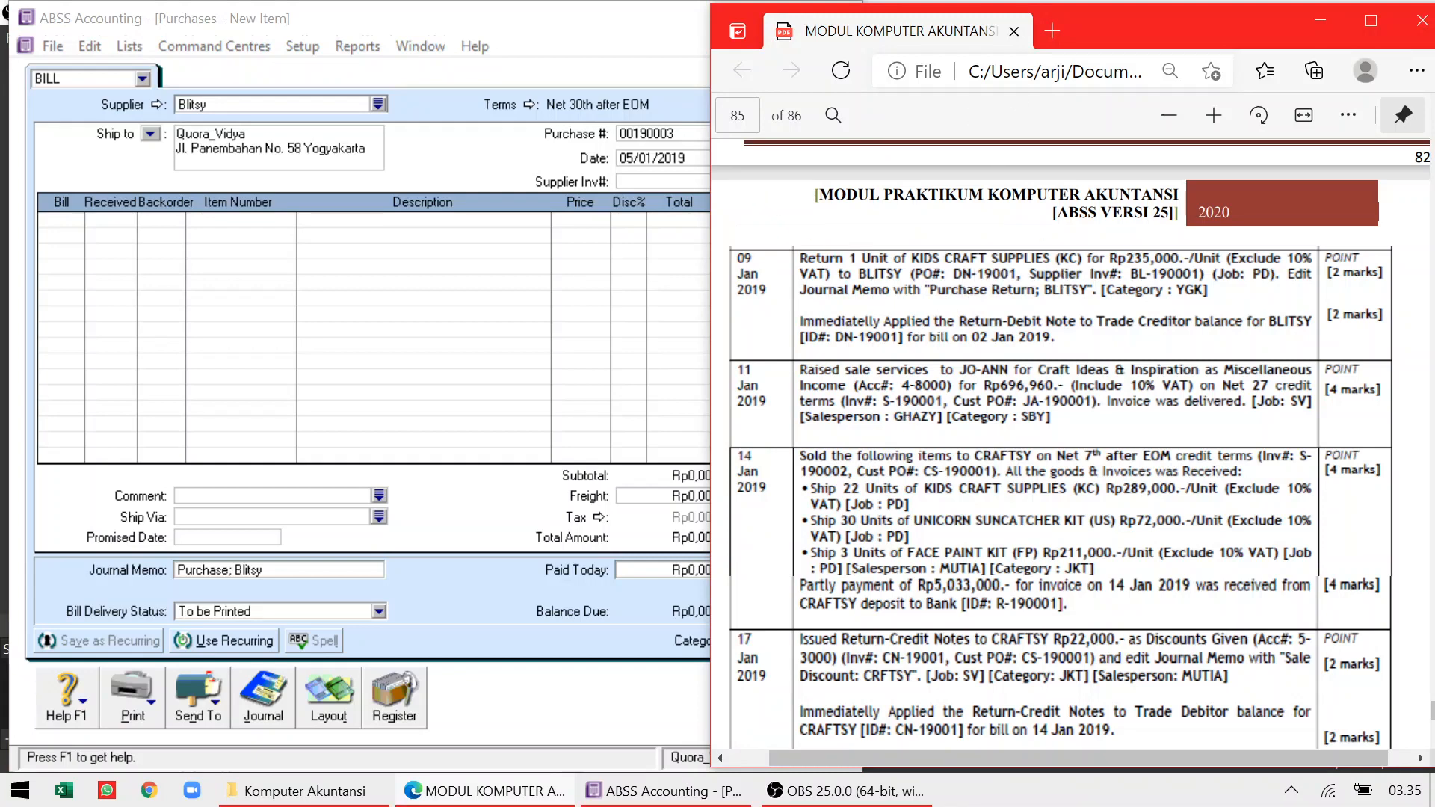
{"action": "left_click", "coordinate": [608, 66]}
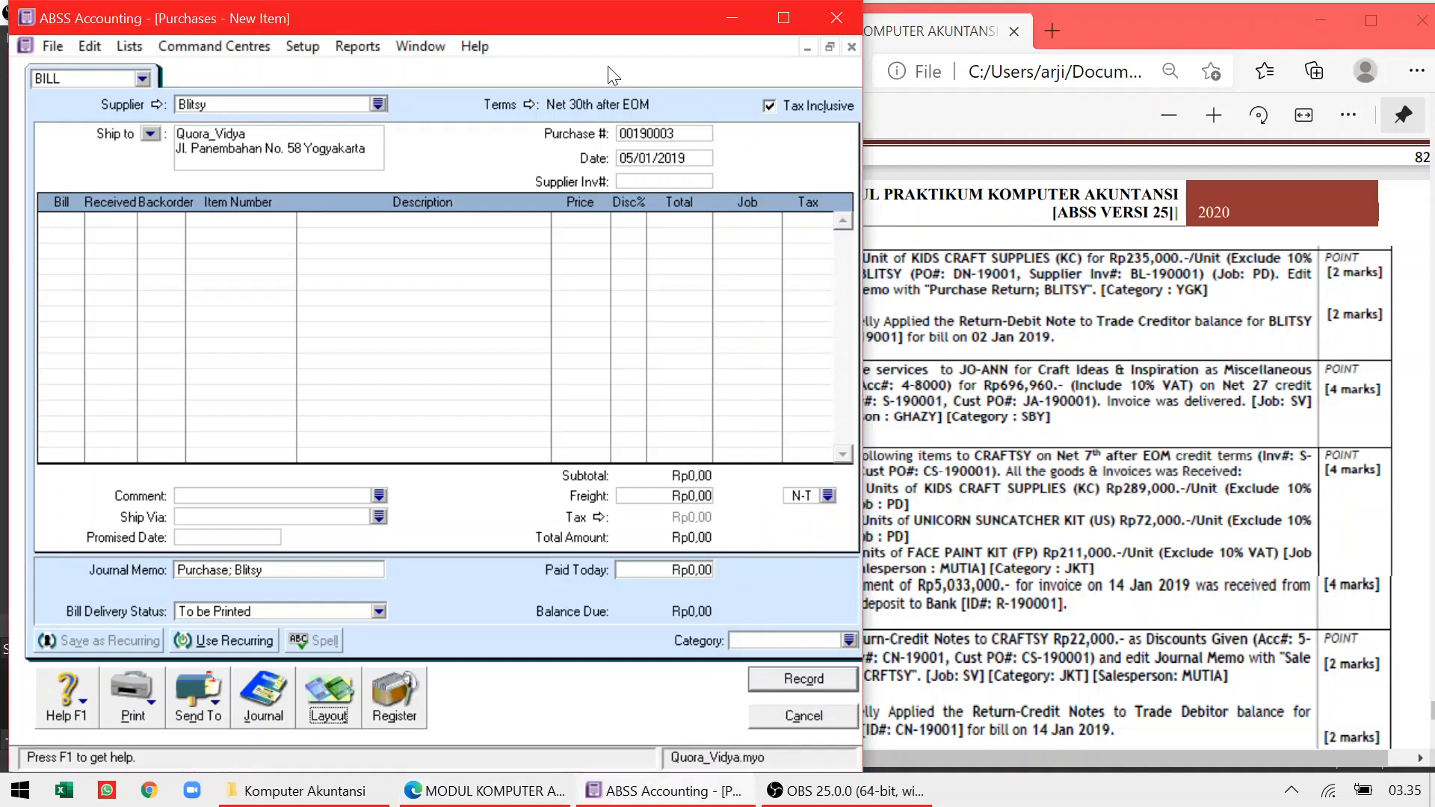
{"action": "left_click", "coordinate": [773, 106]}
{"action": "left_click", "coordinate": [678, 135]}
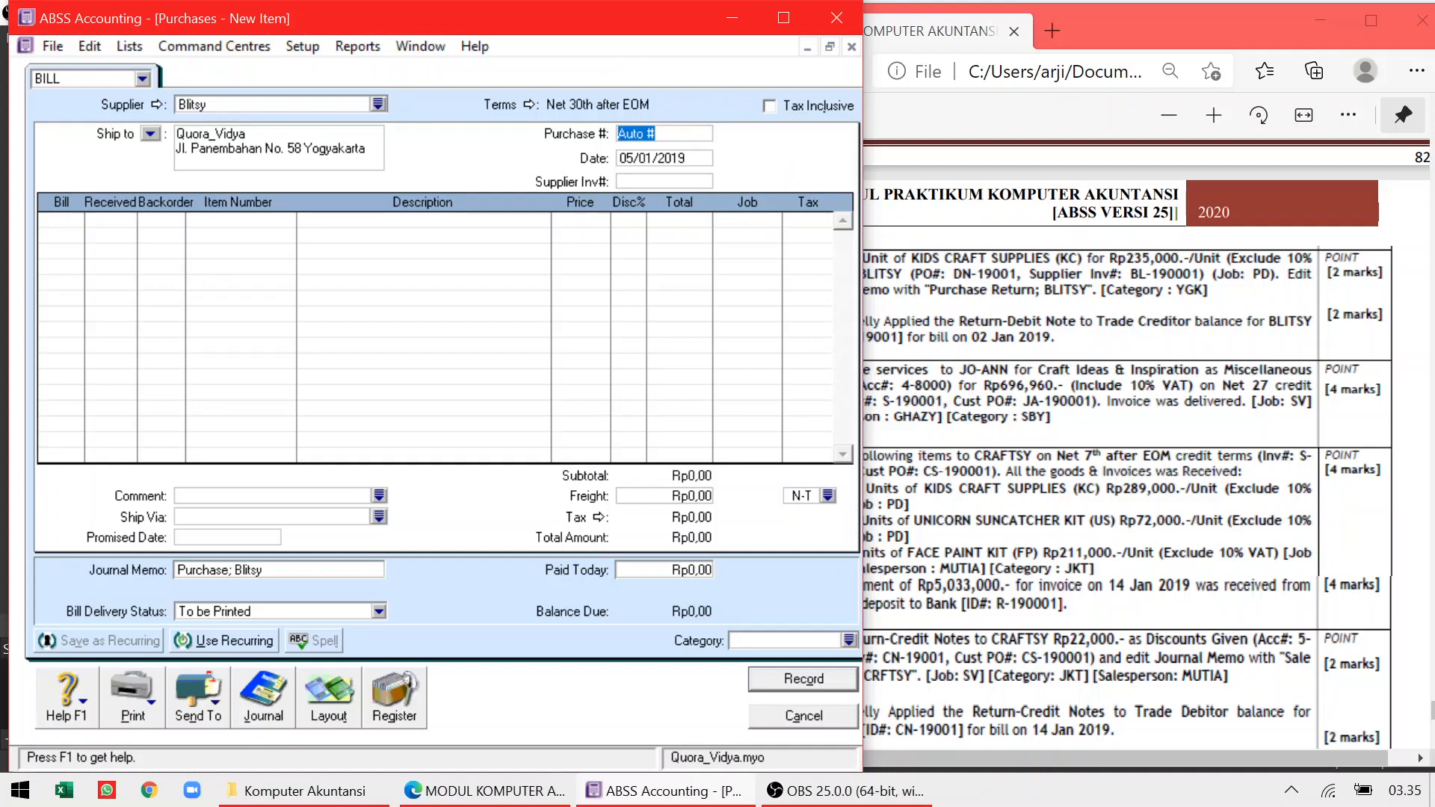
{"action": "type", "text": "DN-19000"}
{"action": "key", "text": "BackSpace"}
{"action": "type", "text": "1"}
{"action": "key", "text": "Tab"}
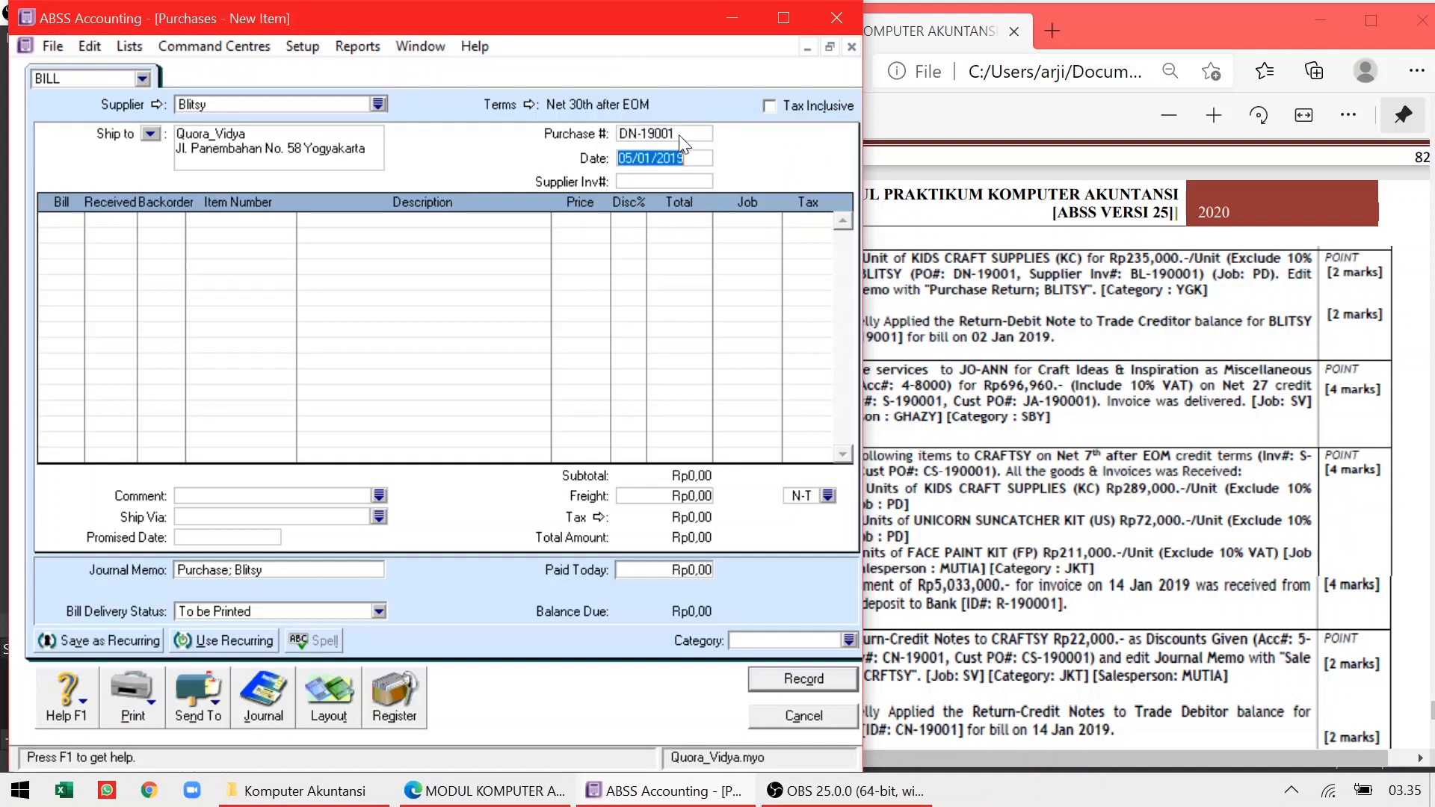
Date the Blitsy purchase 09/01/2019 and set its supplier invoice number to BL-190001
{"action": "left_click", "coordinate": [971, 287]}
{"action": "left_click", "coordinate": [632, 158]}
{"action": "key", "text": "BackSpace"}
{"action": "type", "text": "9"}
{"action": "key", "text": "Tab"}
{"action": "type", "text": "BL"}
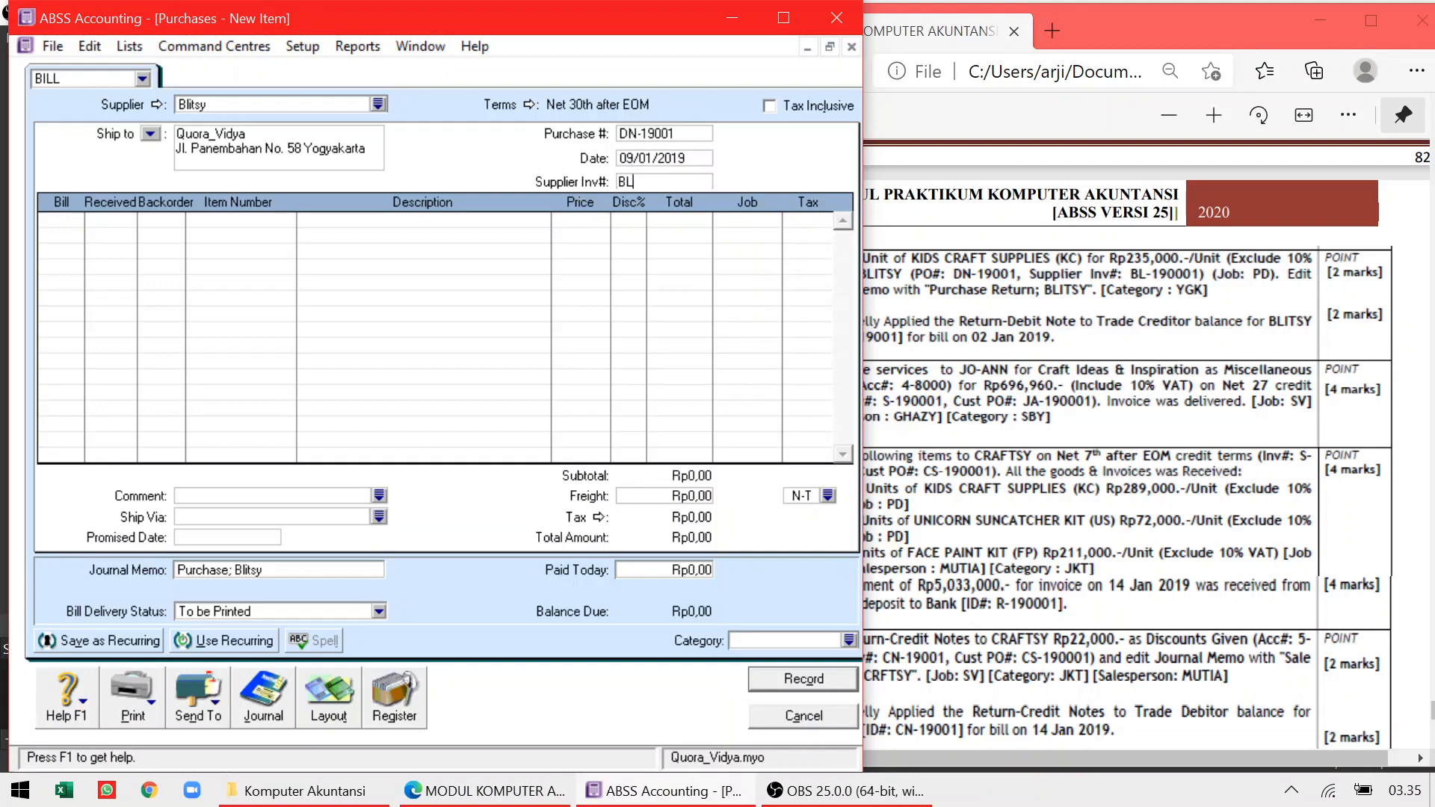
{"action": "type", "text": "-190001"}
Enter a return line with a billed quantity of -1 for item KC
{"action": "left_click", "coordinate": [63, 218]}
{"action": "left_click", "coordinate": [972, 374]}
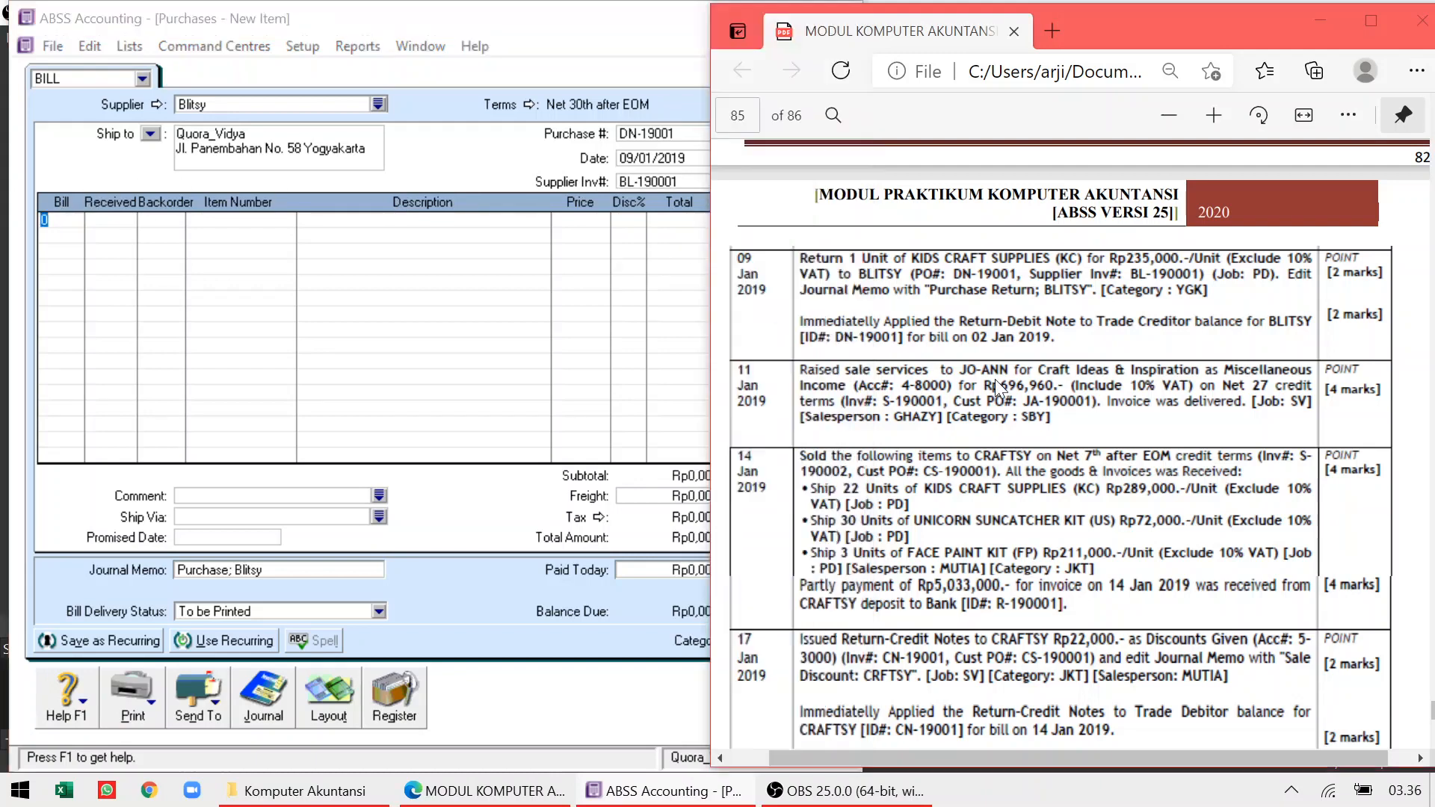
{"action": "left_click", "coordinate": [126, 420]}
{"action": "type", "text": "-1"}
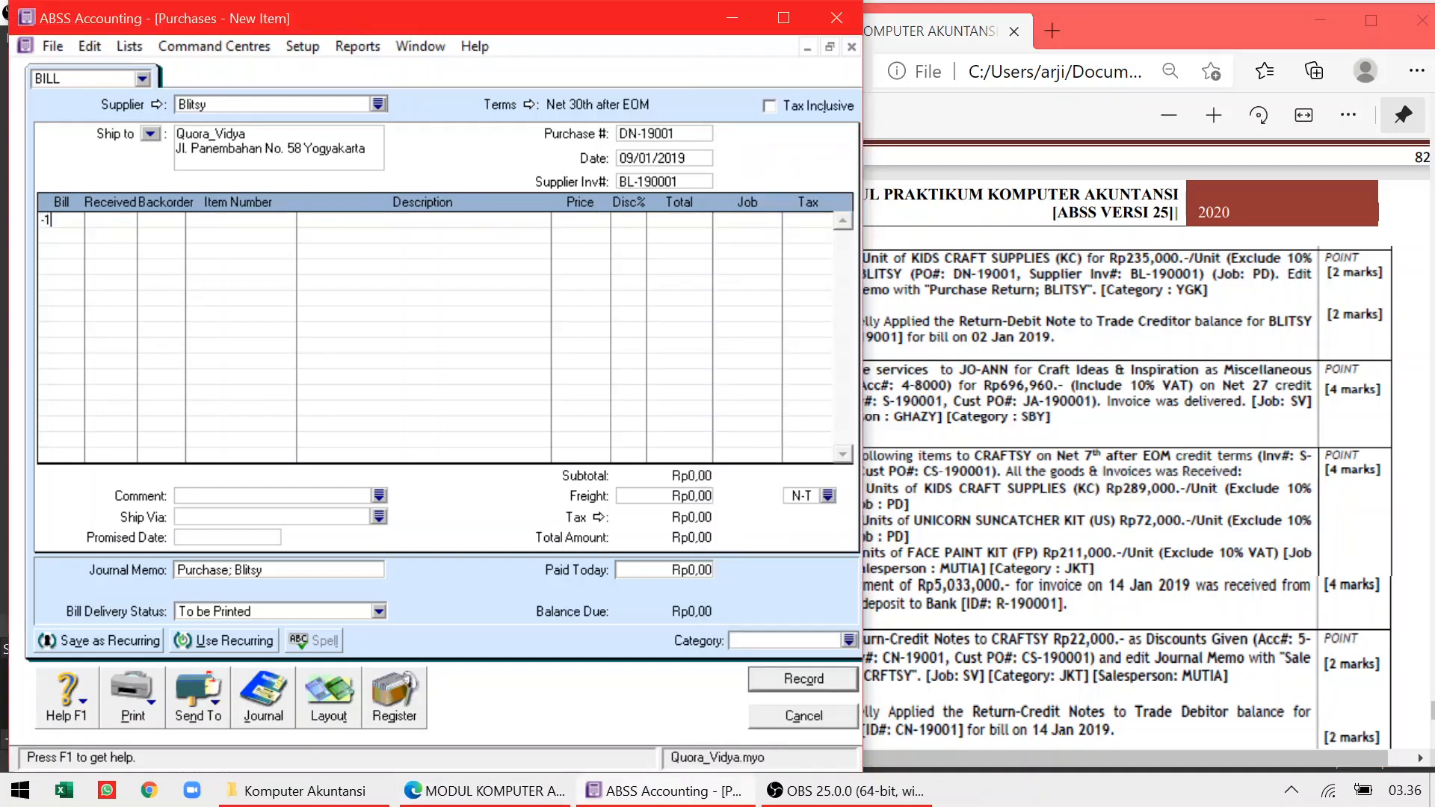
{"action": "key", "text": "Tab"}
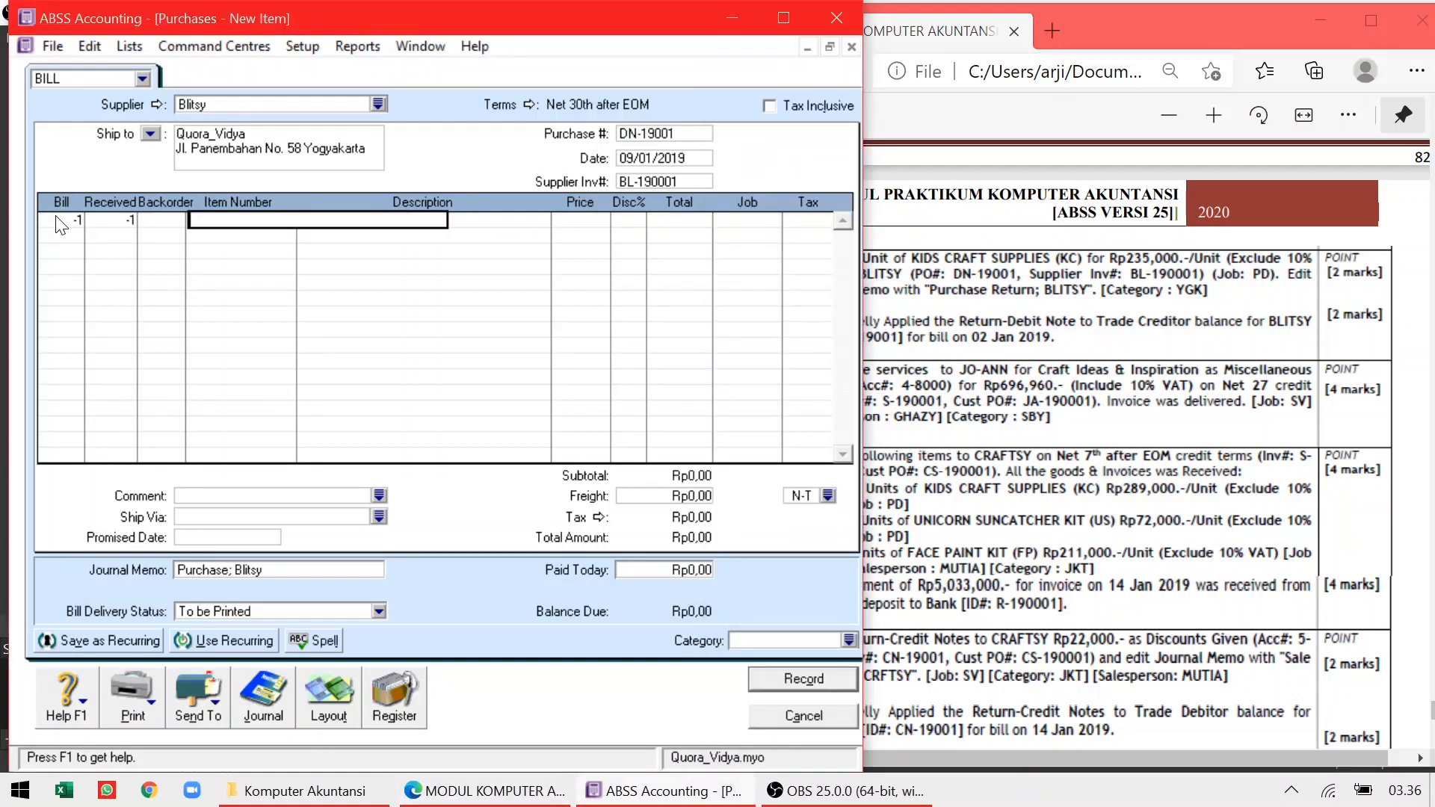
{"action": "type", "text": "KC"}
{"action": "key", "text": "Tab"}
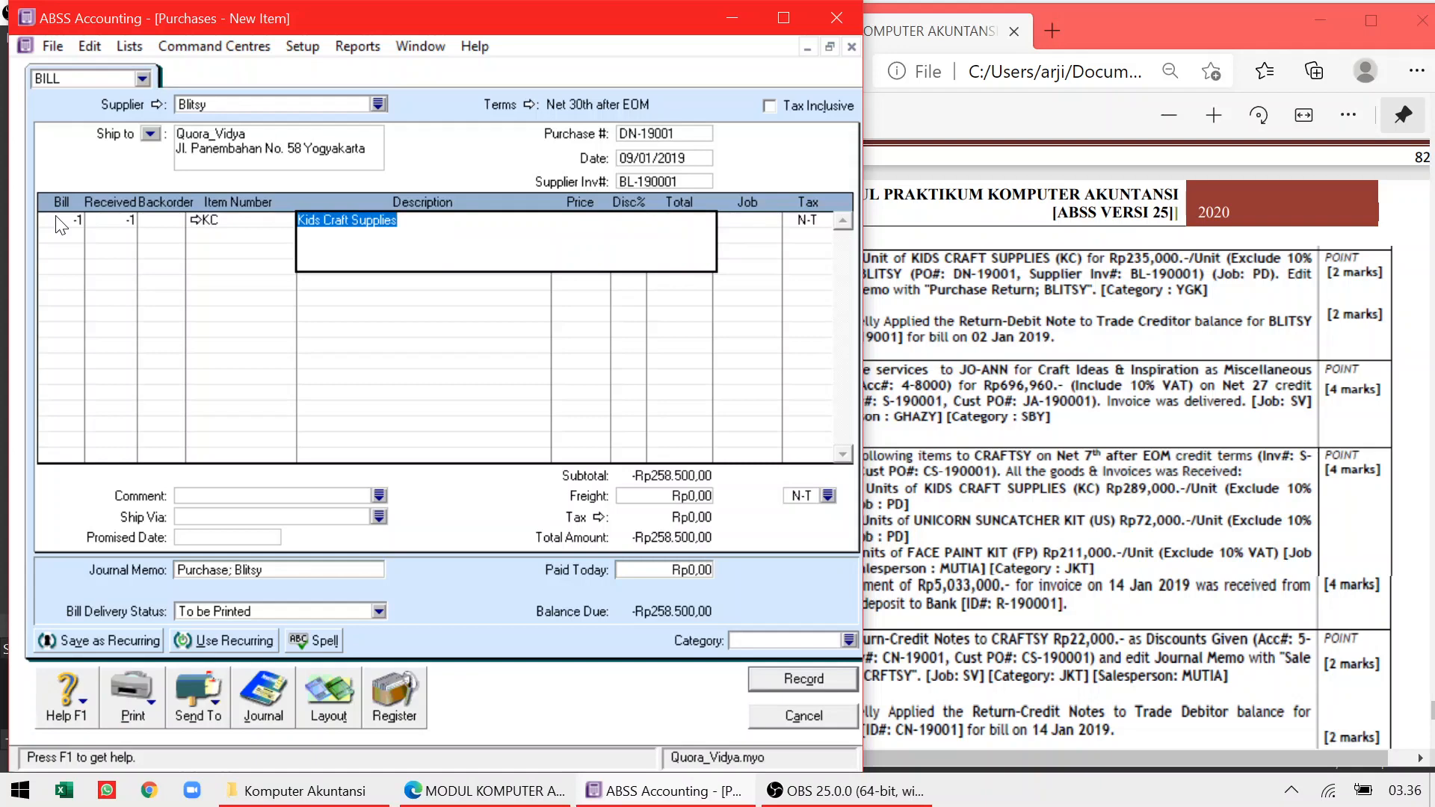
Set the KC line's price to Rp235.000, its job to PD and its tax code to VAT
{"action": "key", "text": "Tab"}
{"action": "type", "text": "235.0"}
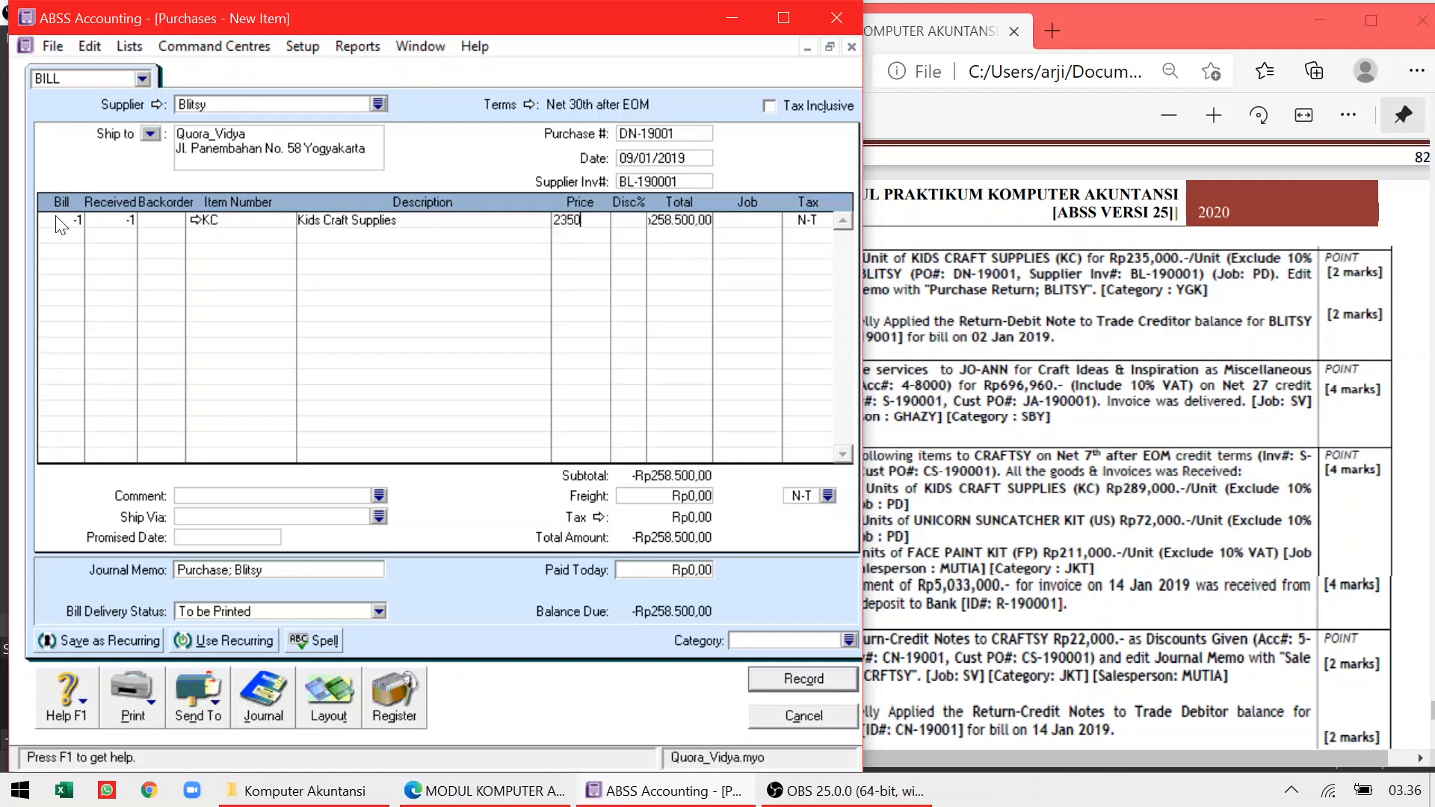
{"action": "type", "text": "00"}
{"action": "key", "text": "Tab"}
{"action": "key", "text": "Tab"}
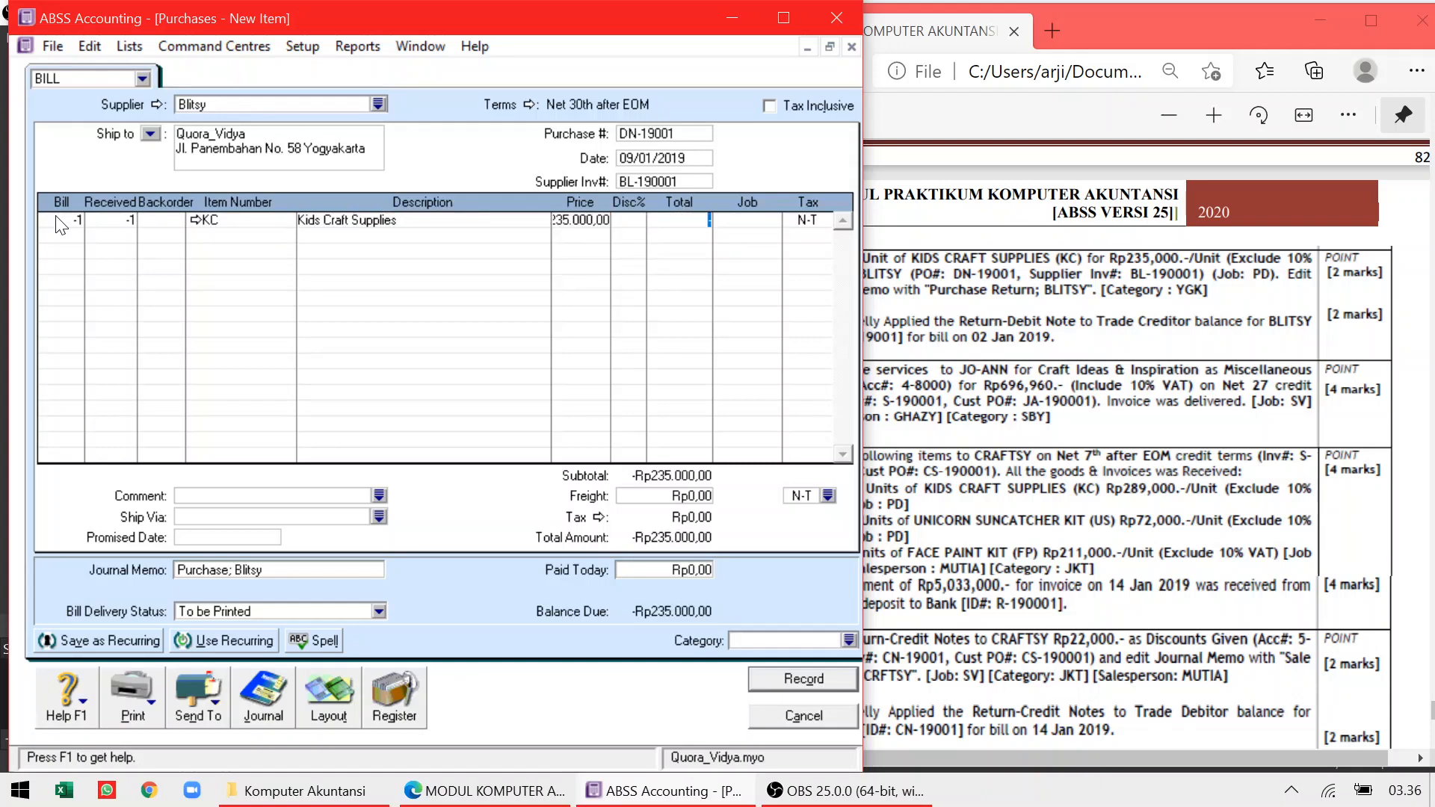
{"action": "key", "text": "Tab"}
{"action": "type", "text": "PD"}
{"action": "key", "text": "Tab"}
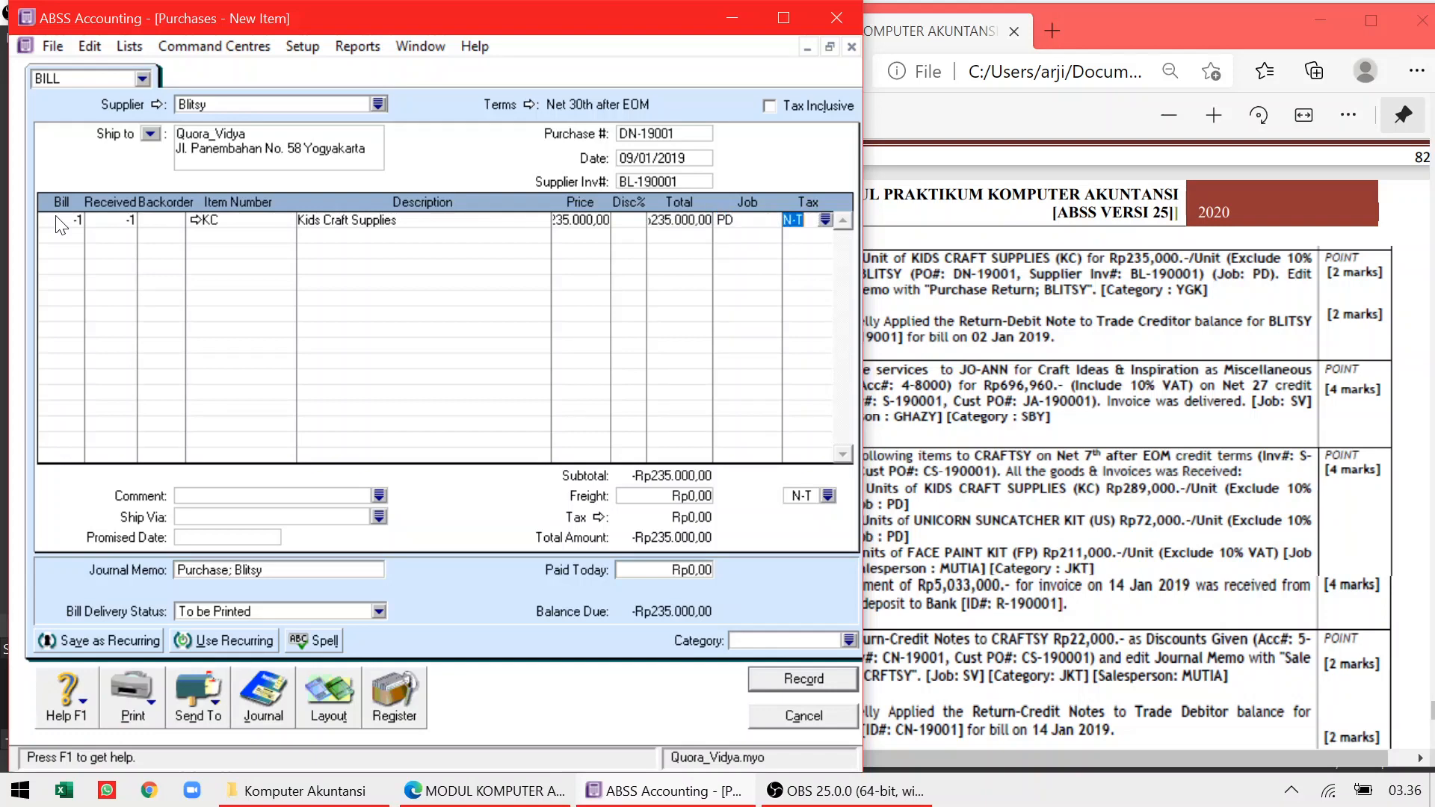
{"action": "type", "text": "VAT"}
Change the journal memo to "Purchase Return; Blitsy", assign category YGK and record the purchase return
{"action": "left_click", "coordinate": [1043, 331]}
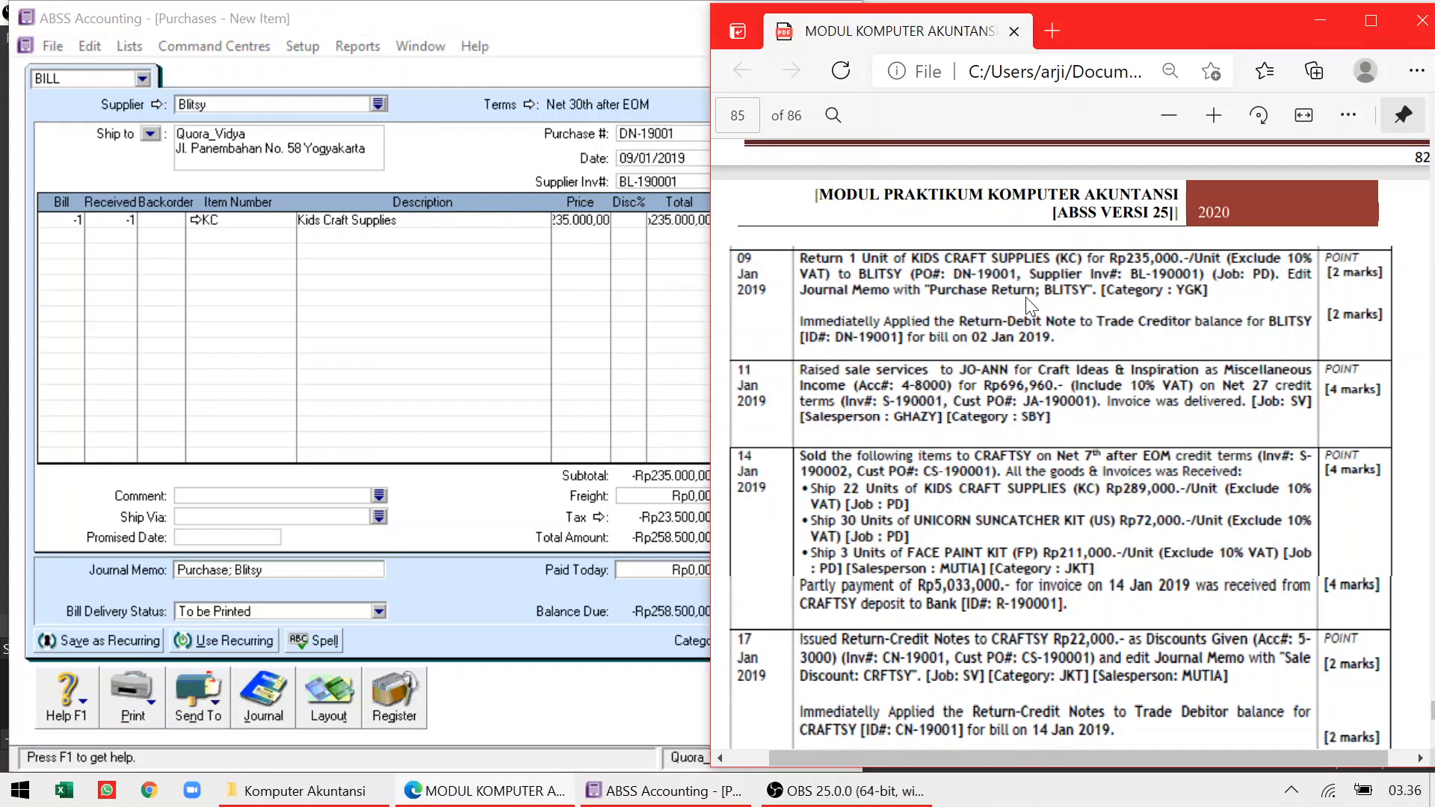
{"action": "left_click", "coordinate": [226, 570]}
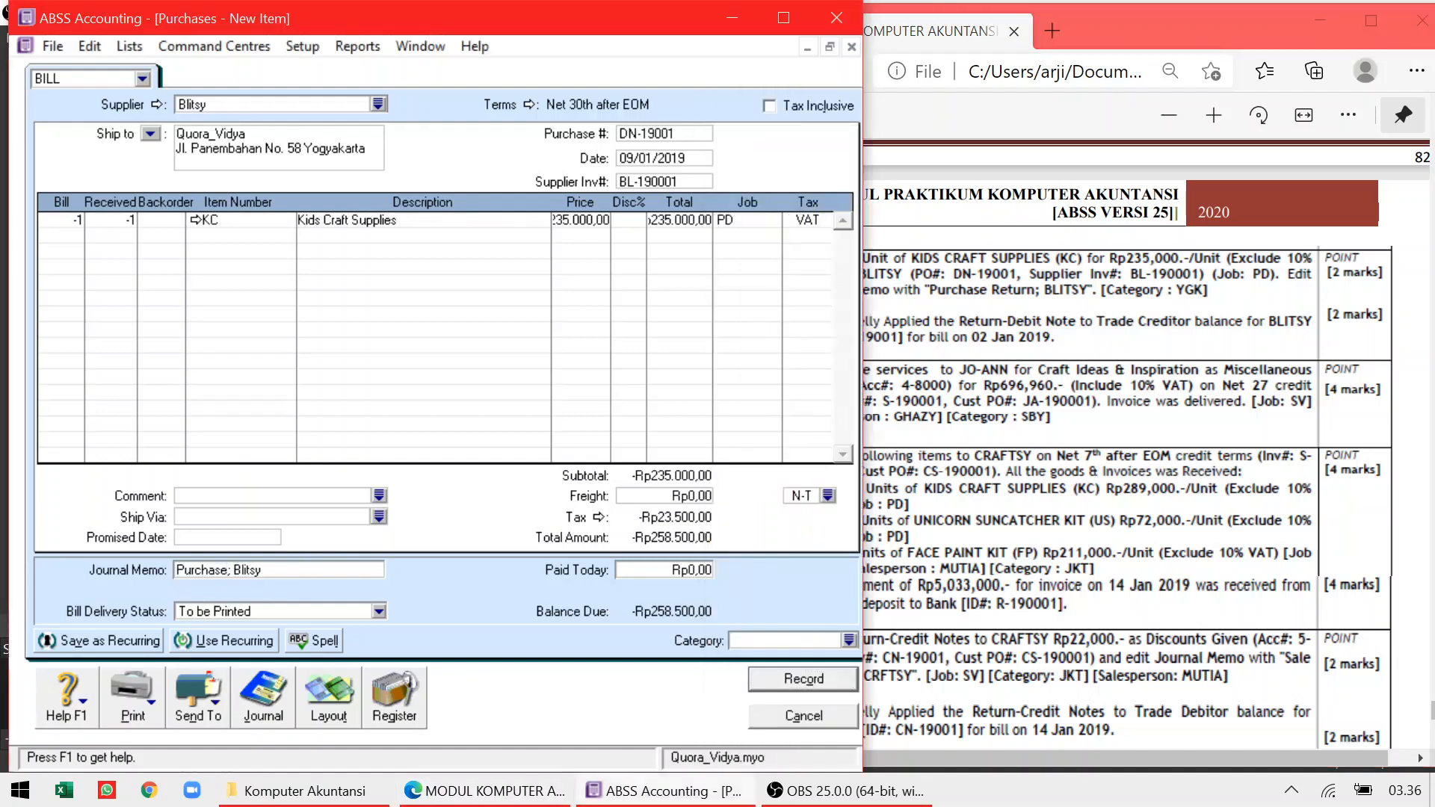
{"action": "type", "text": "Return"}
{"action": "left_click", "coordinate": [1075, 303]}
{"action": "left_click", "coordinate": [484, 499]}
{"action": "left_click", "coordinate": [849, 641]}
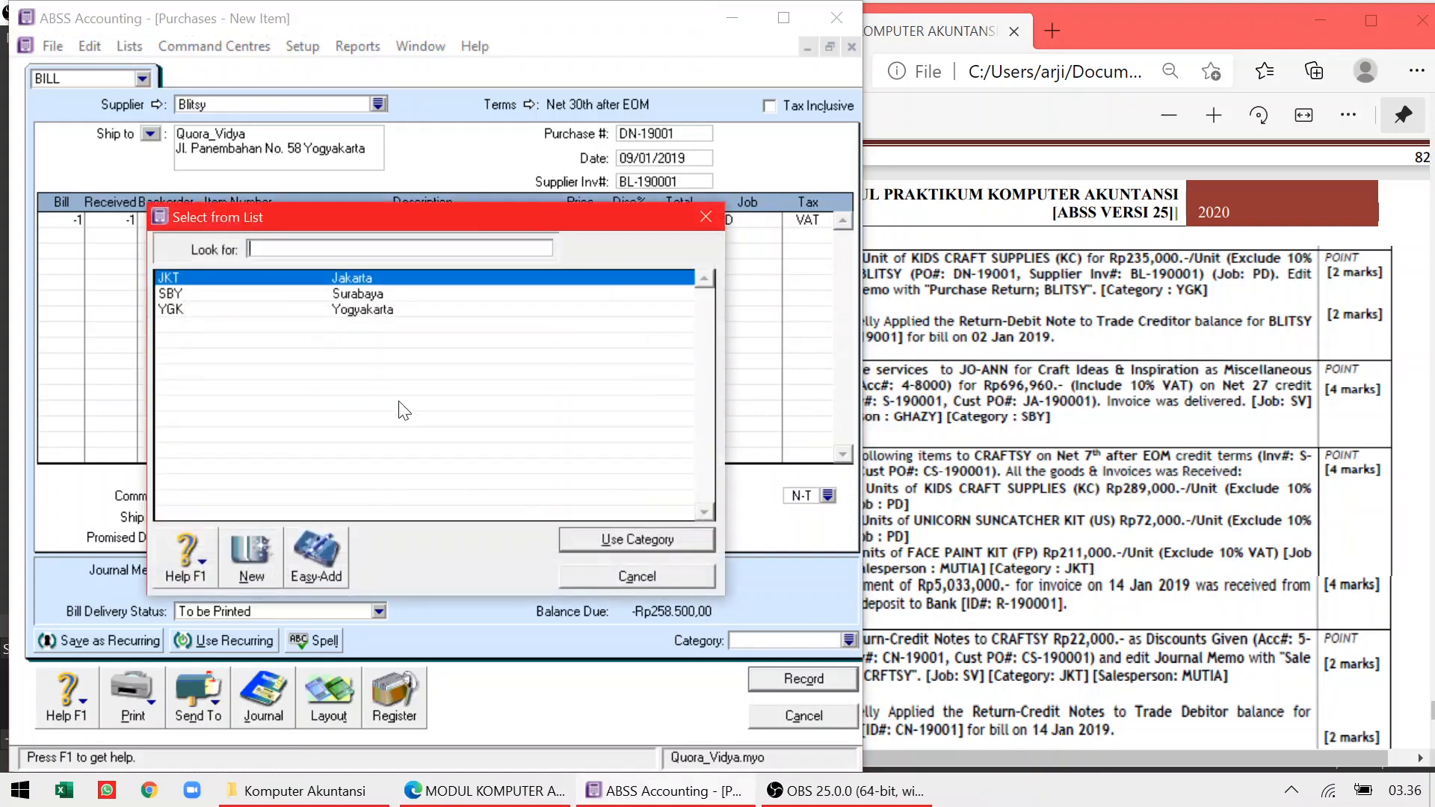
{"action": "double_click", "coordinate": [347, 313]}
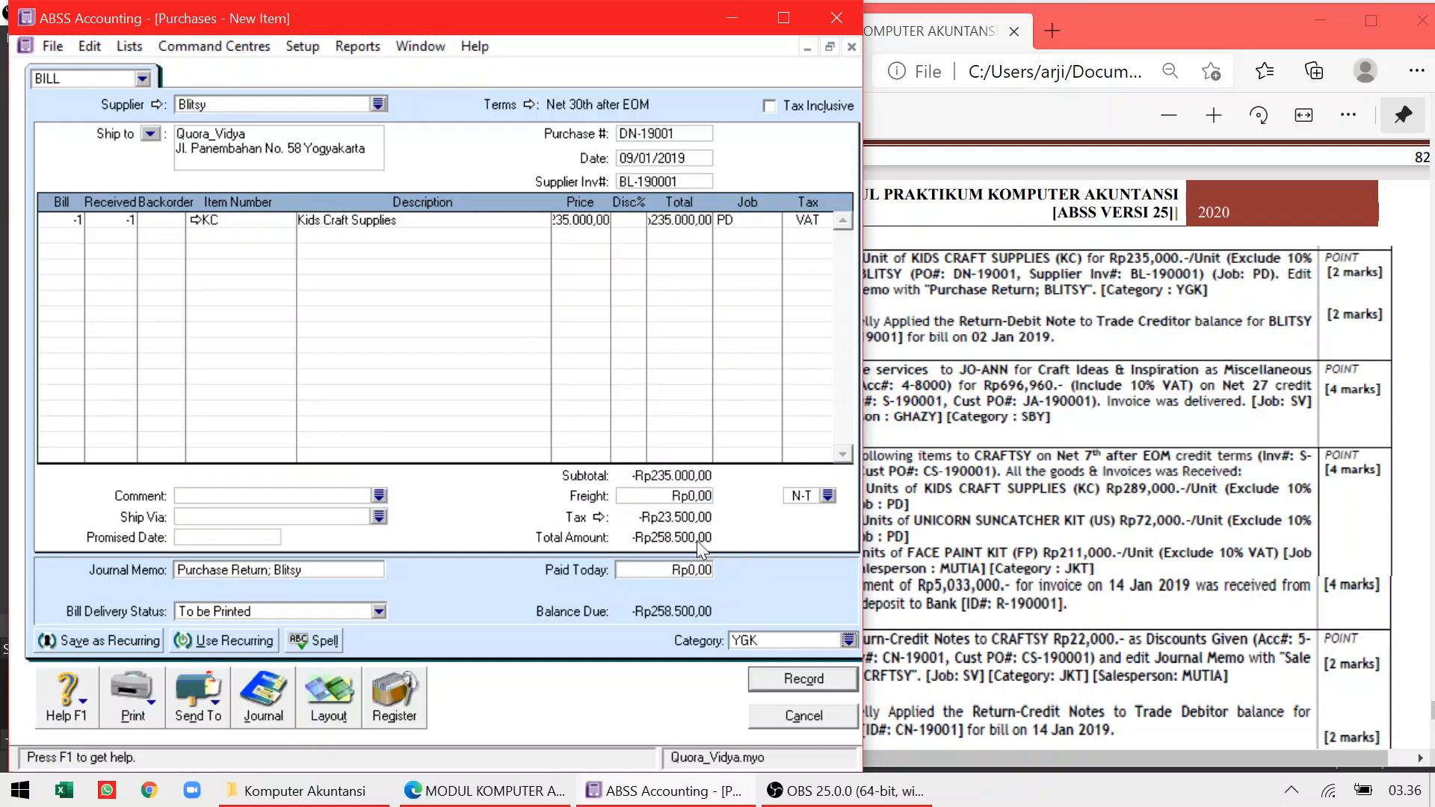
{"action": "left_click", "coordinate": [764, 674]}
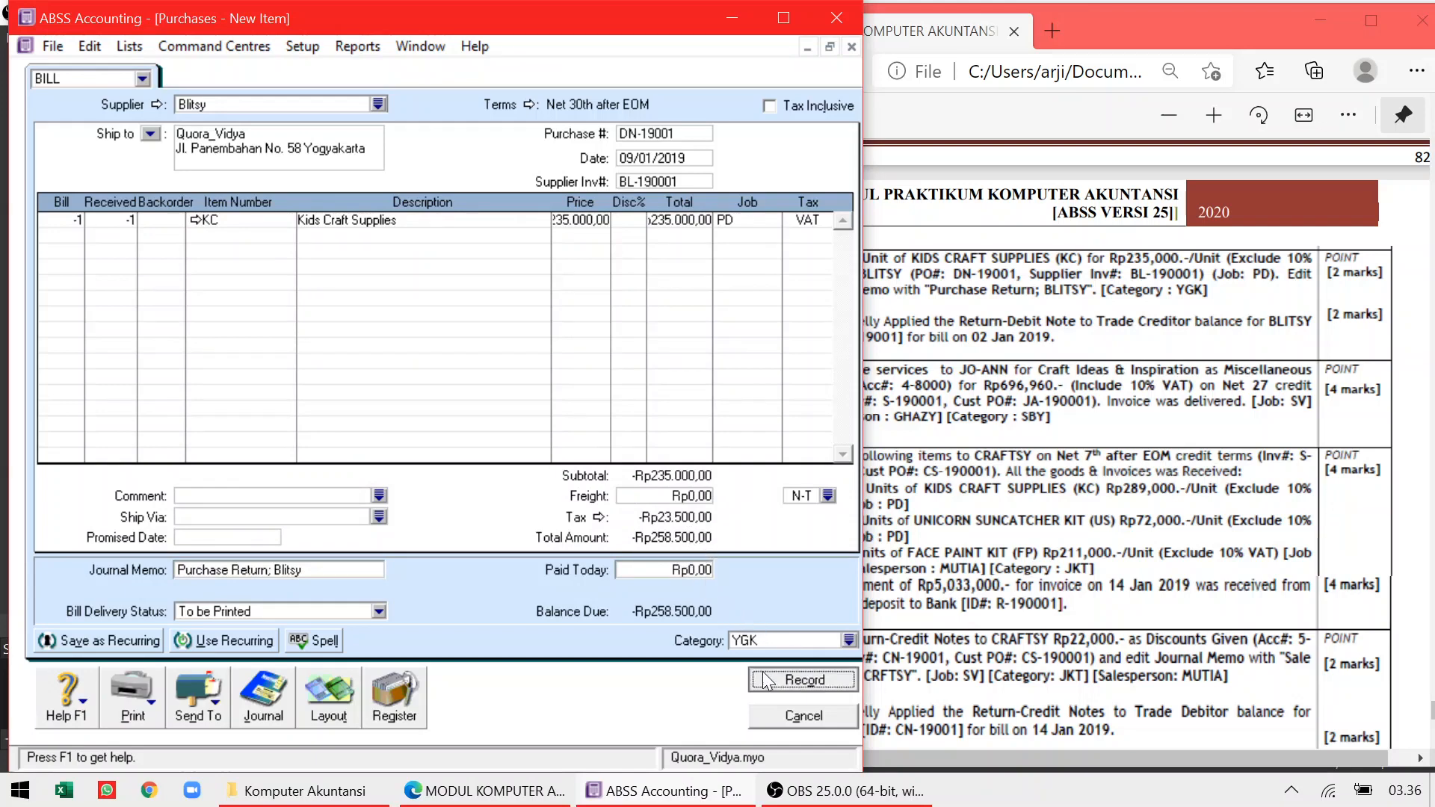
Find the Blitsy DN-19001 debit among the register's returns and debits and start applying it to a purchase
{"action": "left_click", "coordinate": [405, 689]}
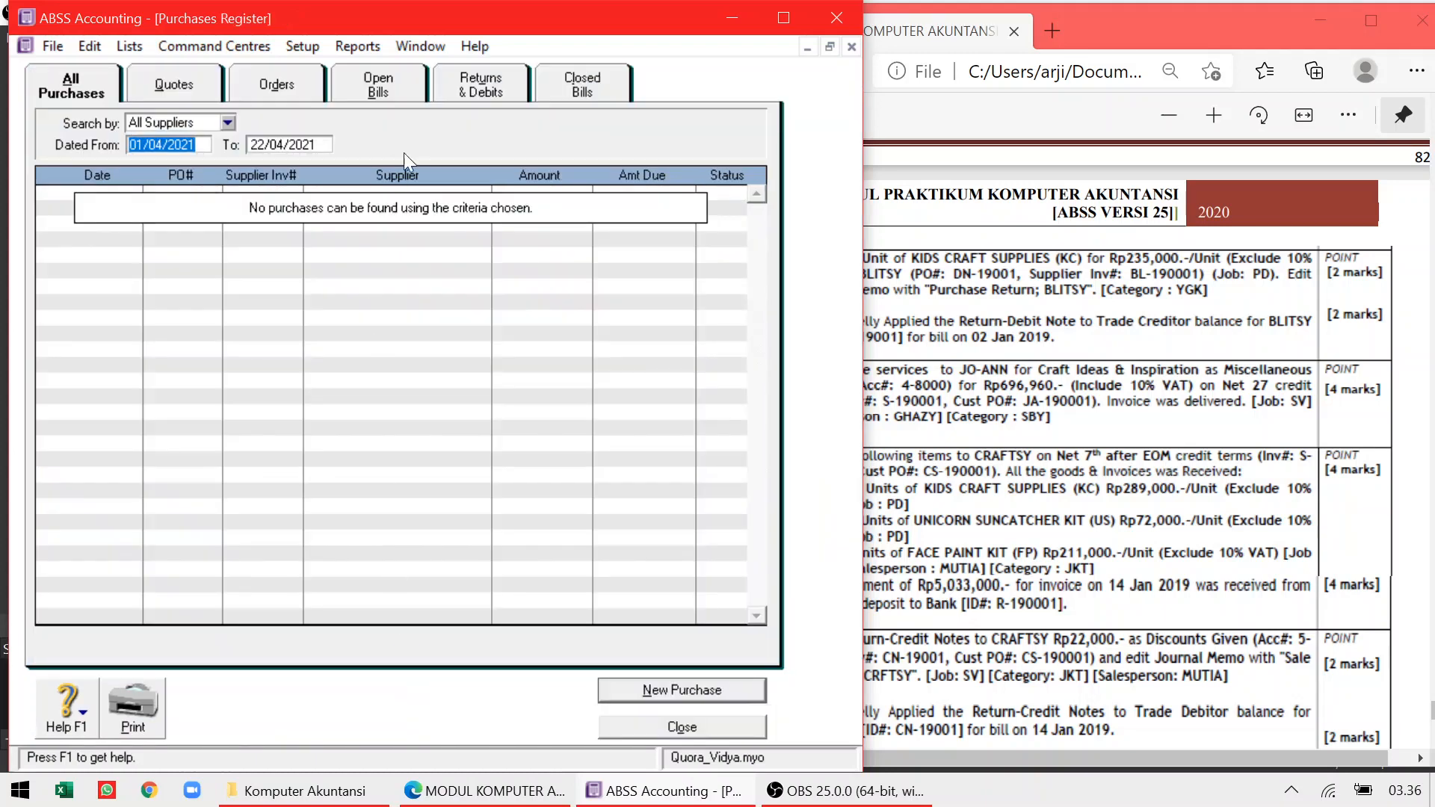
{"action": "left_click", "coordinate": [477, 89]}
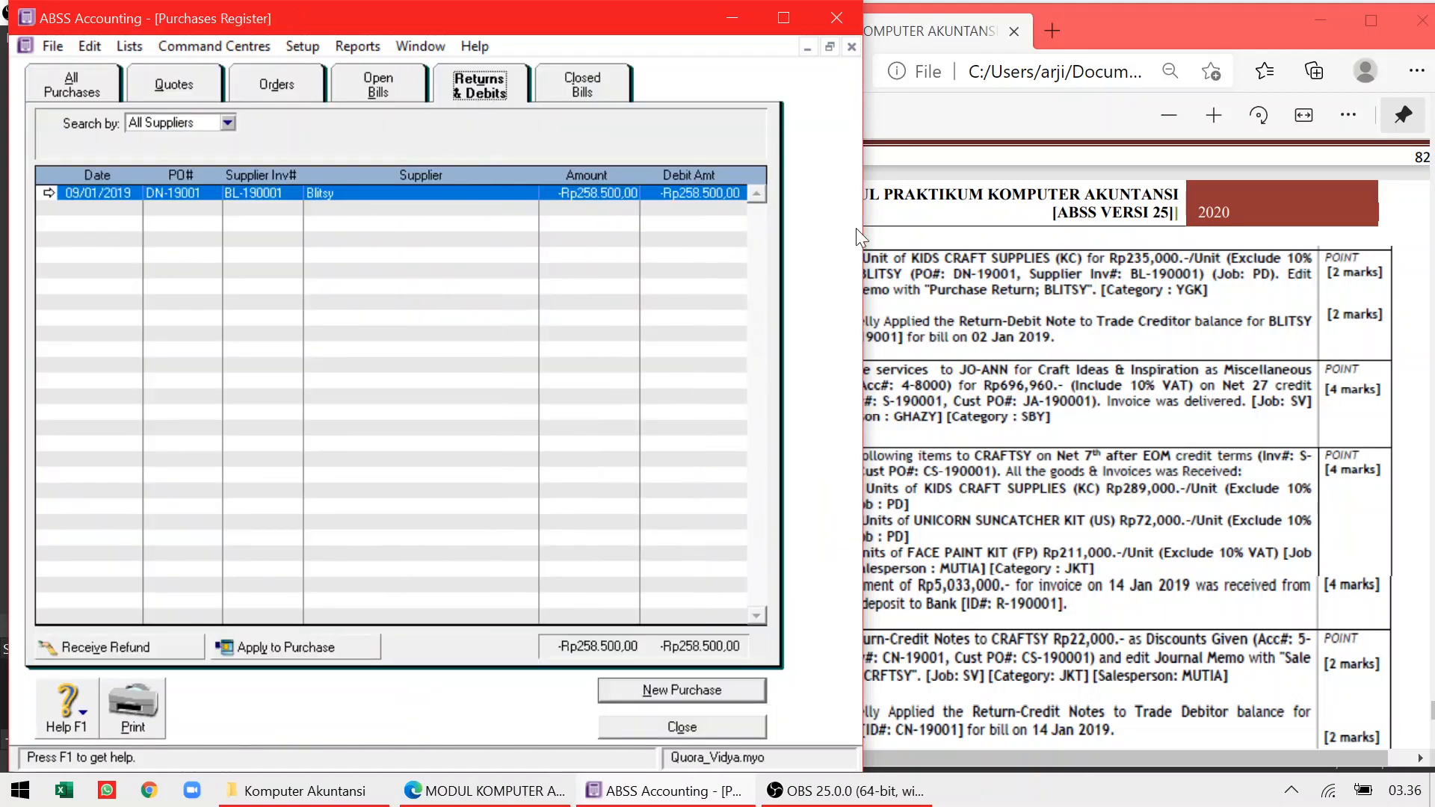
{"action": "left_click", "coordinate": [963, 293]}
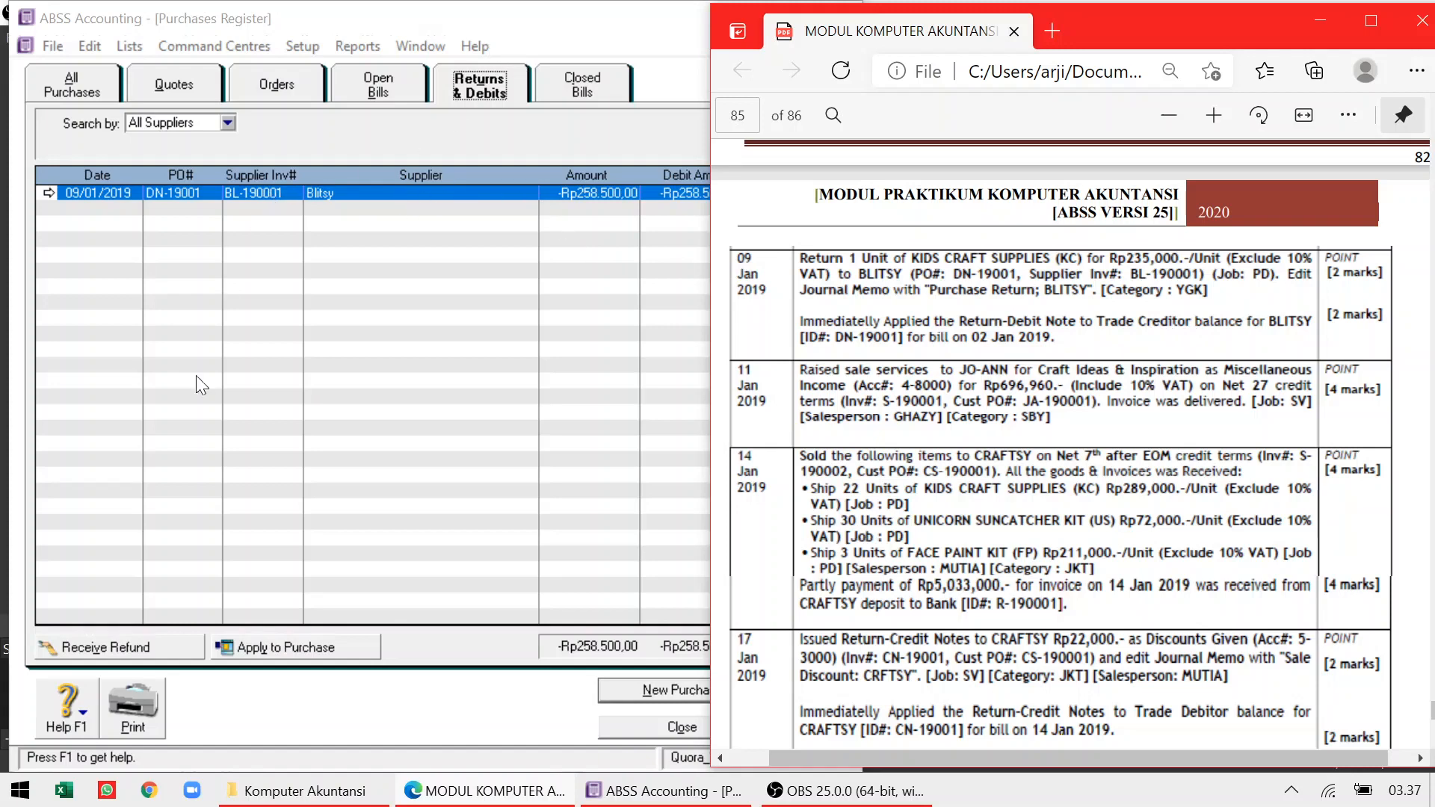
{"action": "left_click", "coordinate": [269, 646]}
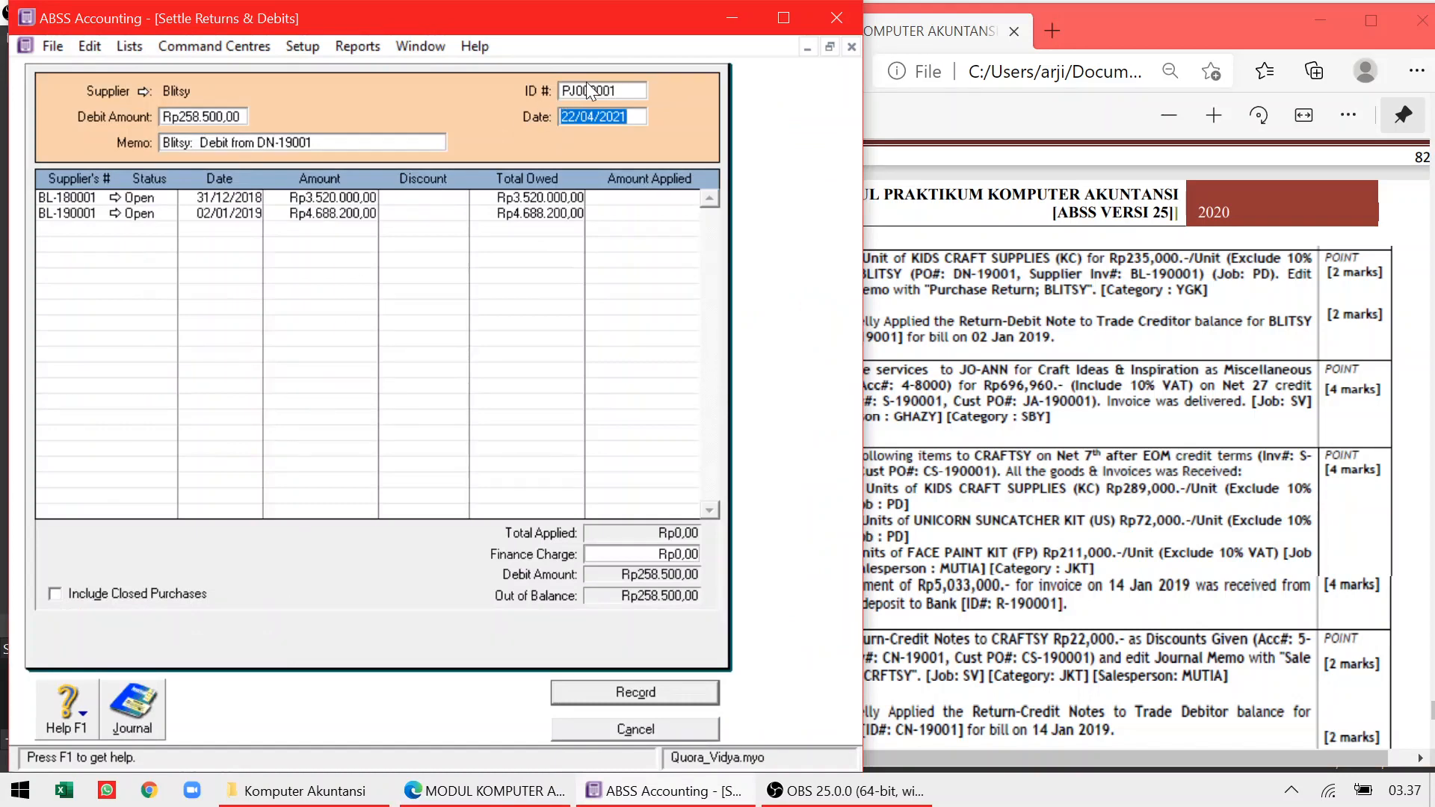
Set the debit settlement's ID number to DN-19001 and its date to 09/01/2019
{"action": "left_click", "coordinate": [1096, 305]}
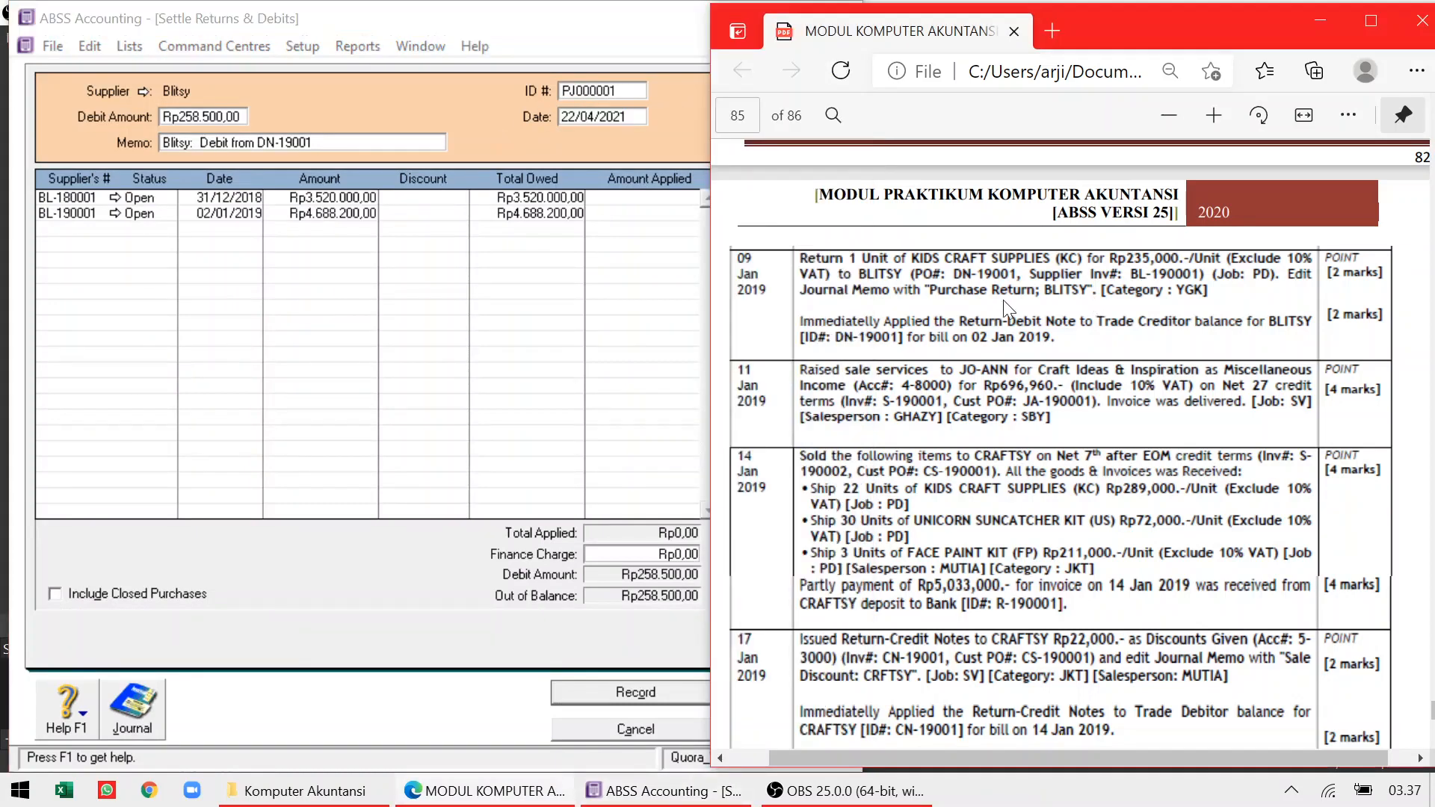
{"action": "left_click", "coordinate": [625, 97]}
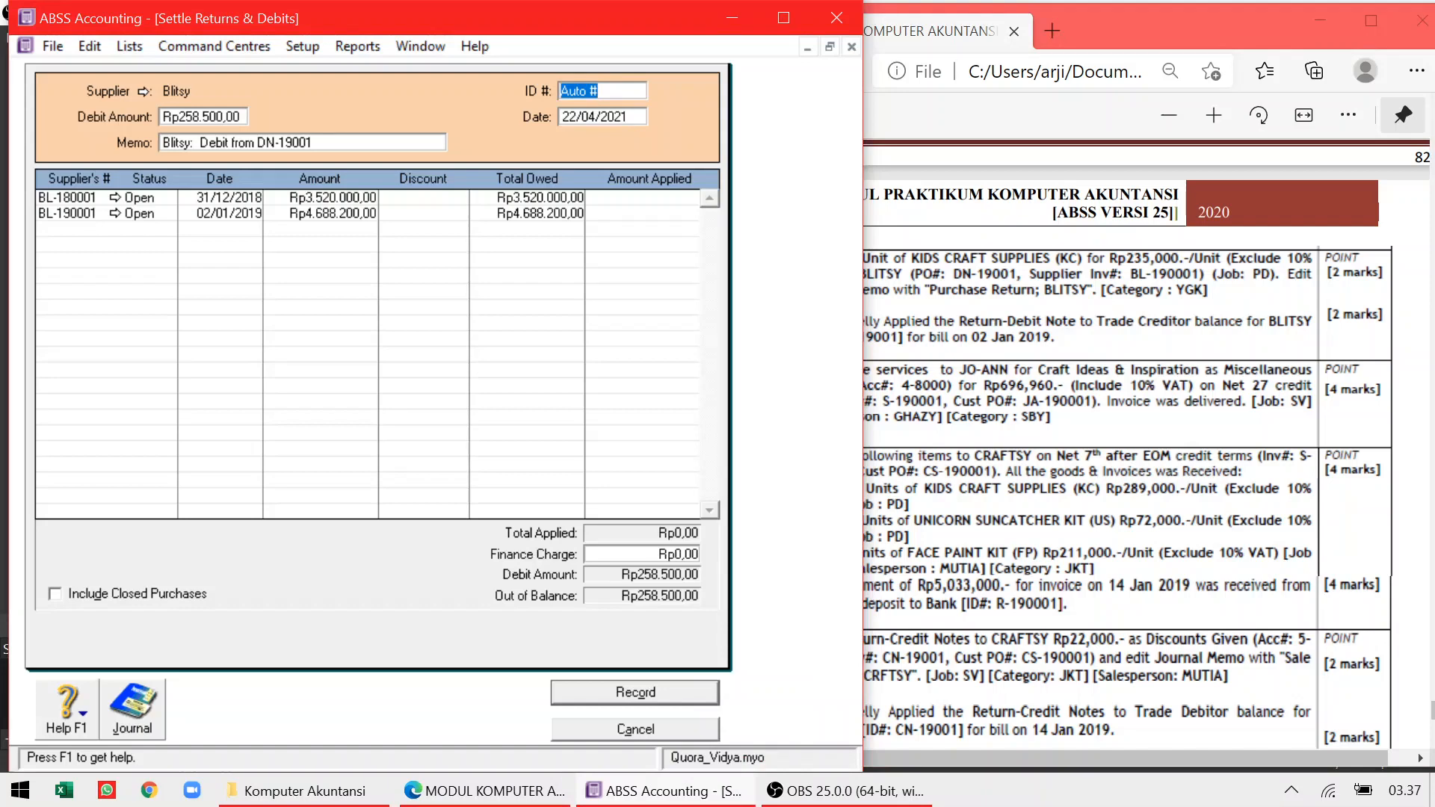
{"action": "type", "text": "DN-19001"}
{"action": "key", "text": "Tab"}
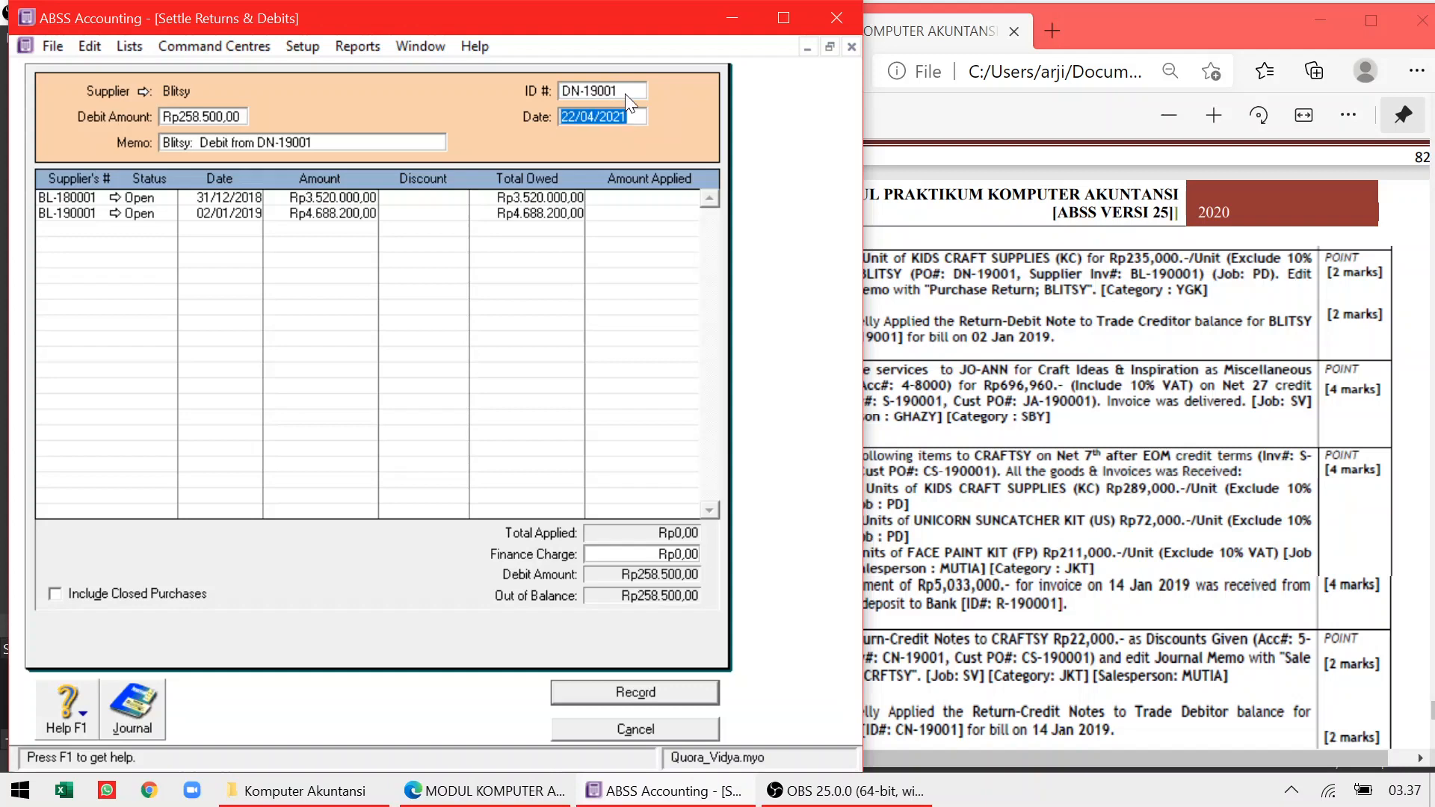
{"action": "type", "text": "09/0"}
{"action": "type", "text": "1/"}
{"action": "type", "text": "2019"}
{"action": "key", "text": "Tab"}
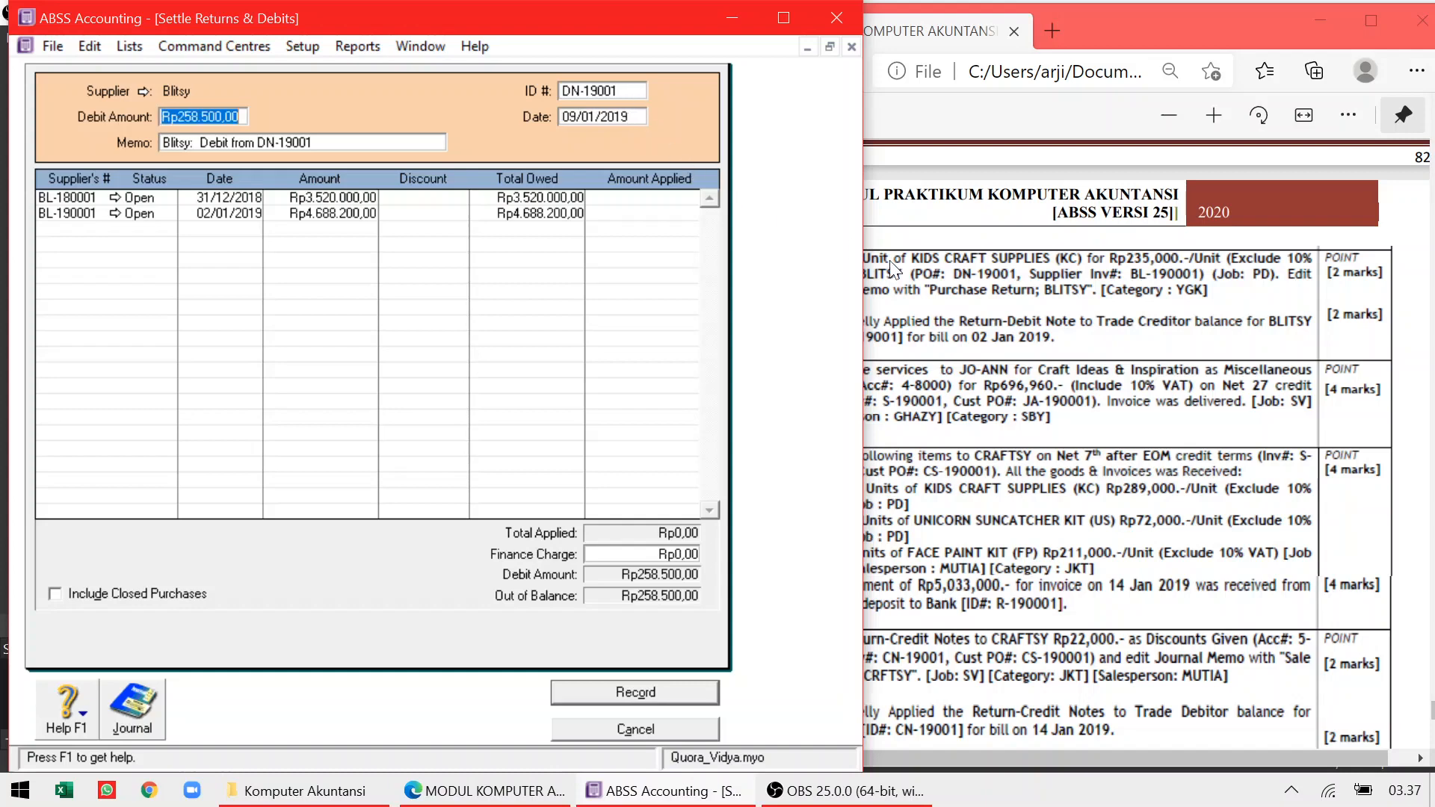
Apply the full Rp258.500 debit to Blitsy's 02 Jan 2019 bill BL-190001, record the settlement and leave the register
{"action": "left_click", "coordinate": [916, 270]}
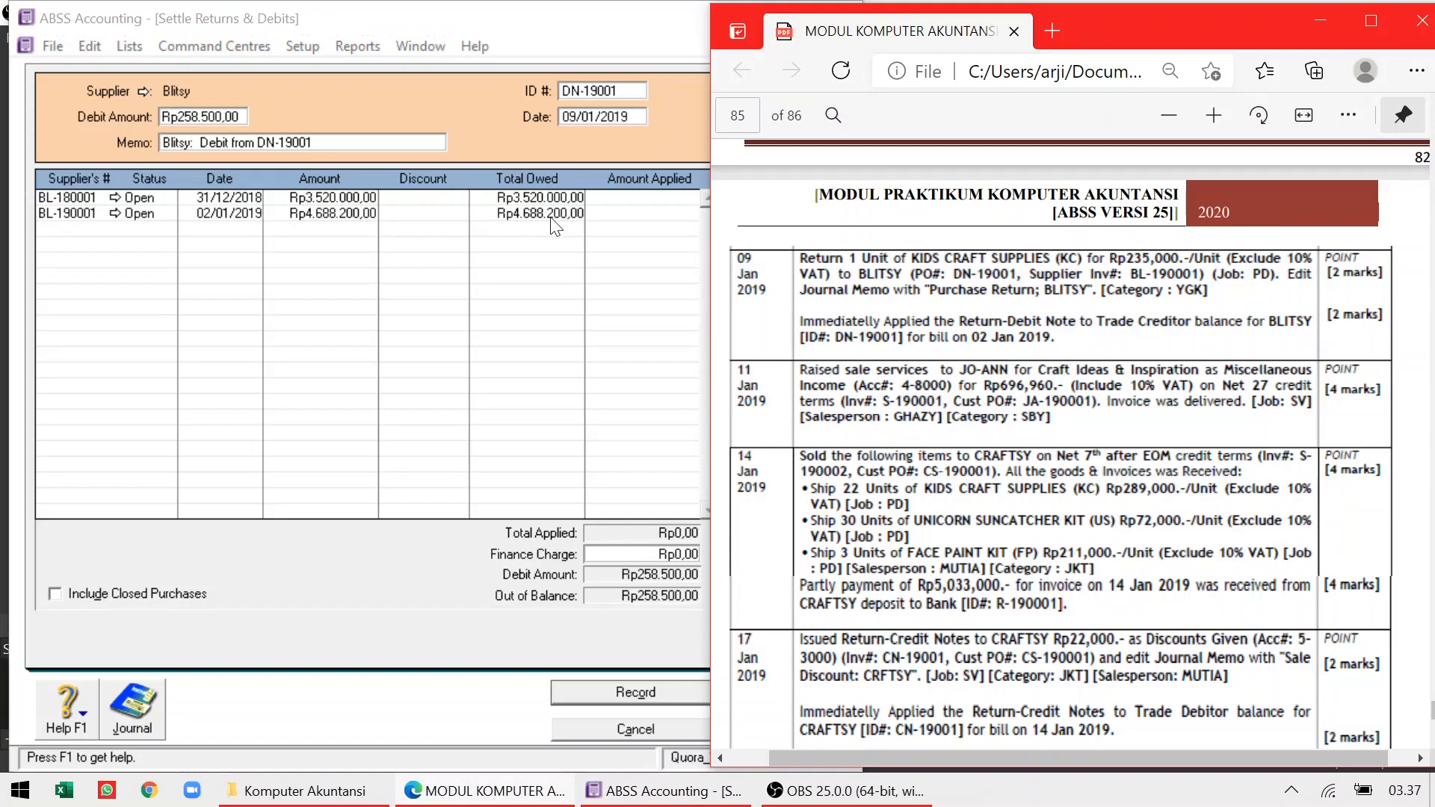
{"action": "left_click", "coordinate": [648, 214]}
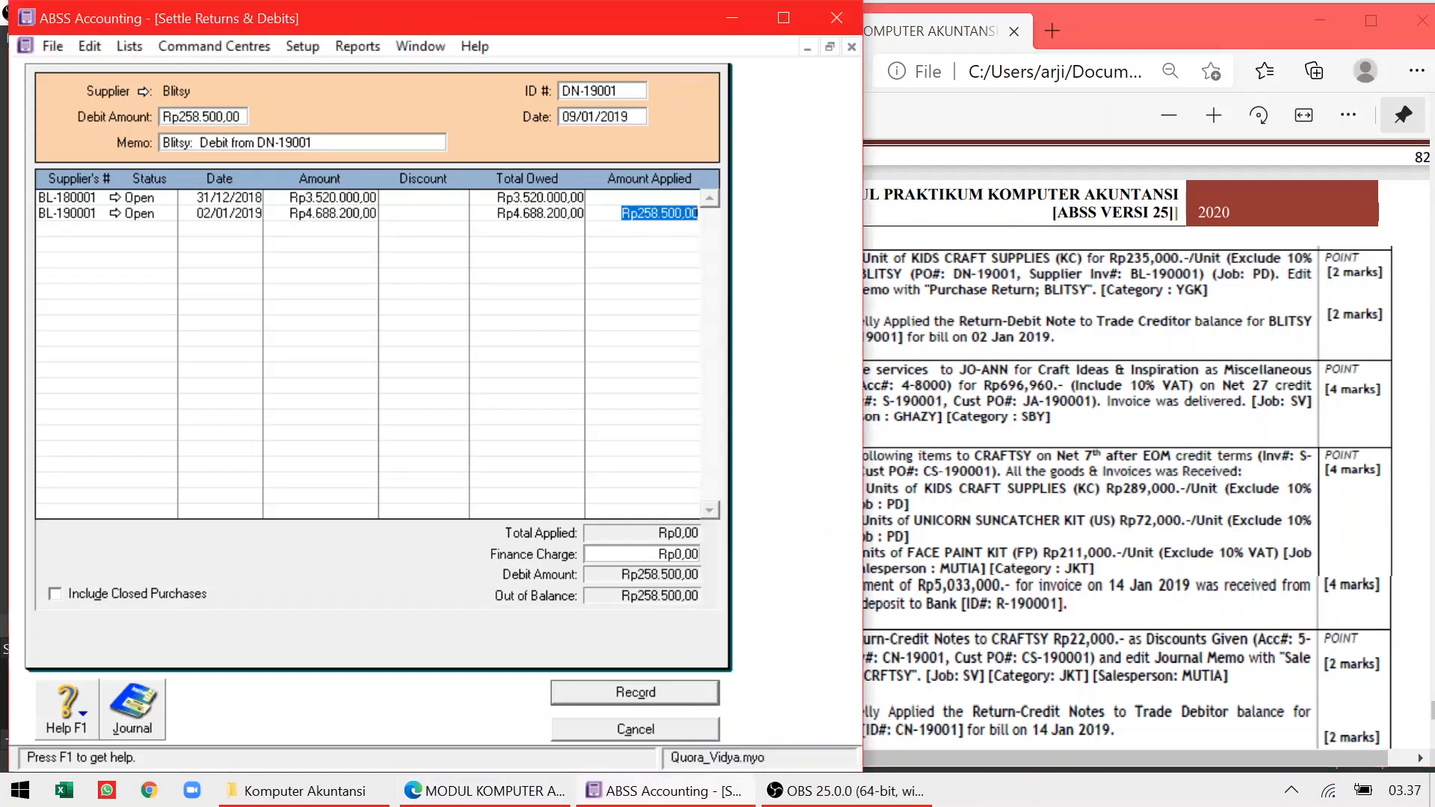
{"action": "key", "text": "Tab"}
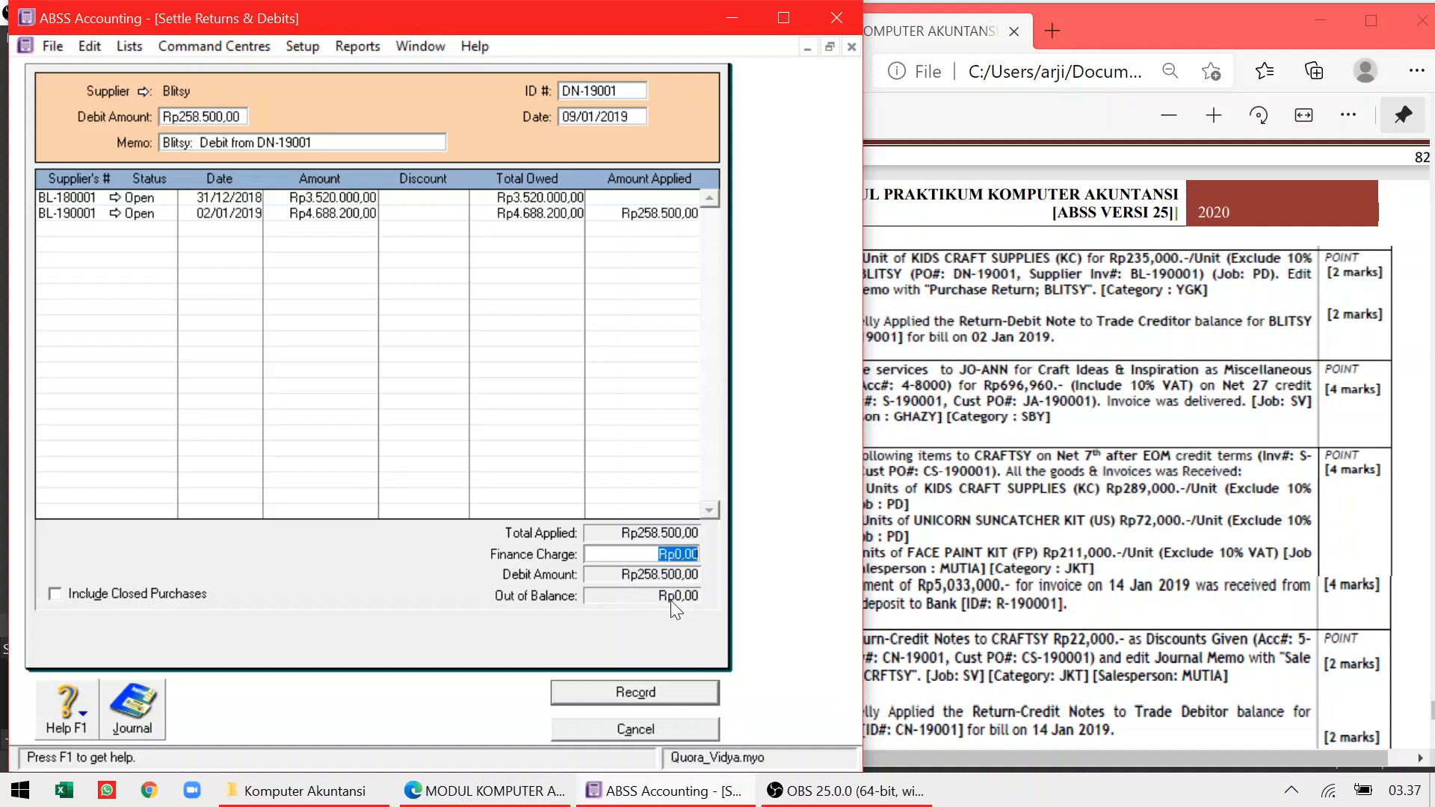
{"action": "left_click", "coordinate": [625, 693]}
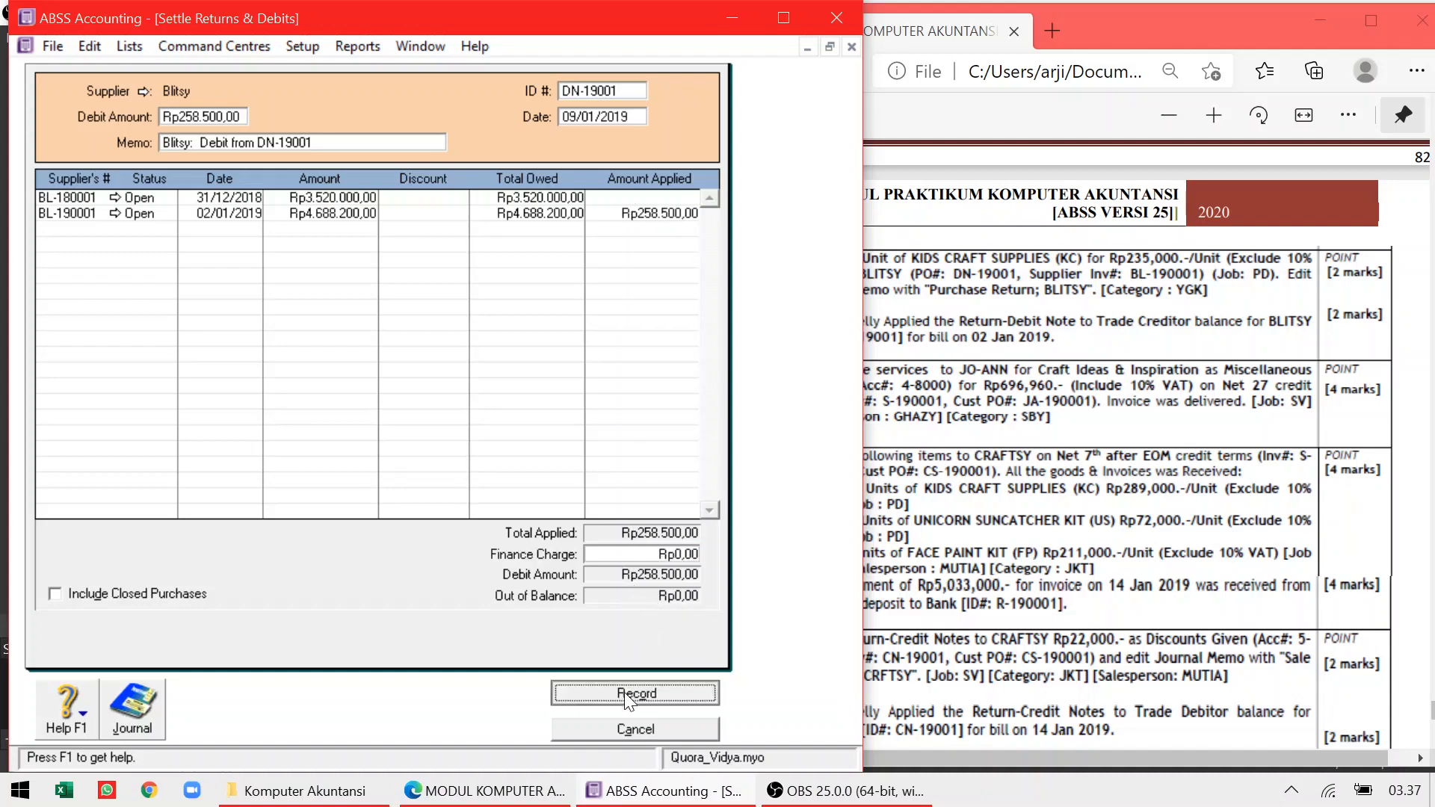
{"action": "left_click", "coordinate": [635, 691]}
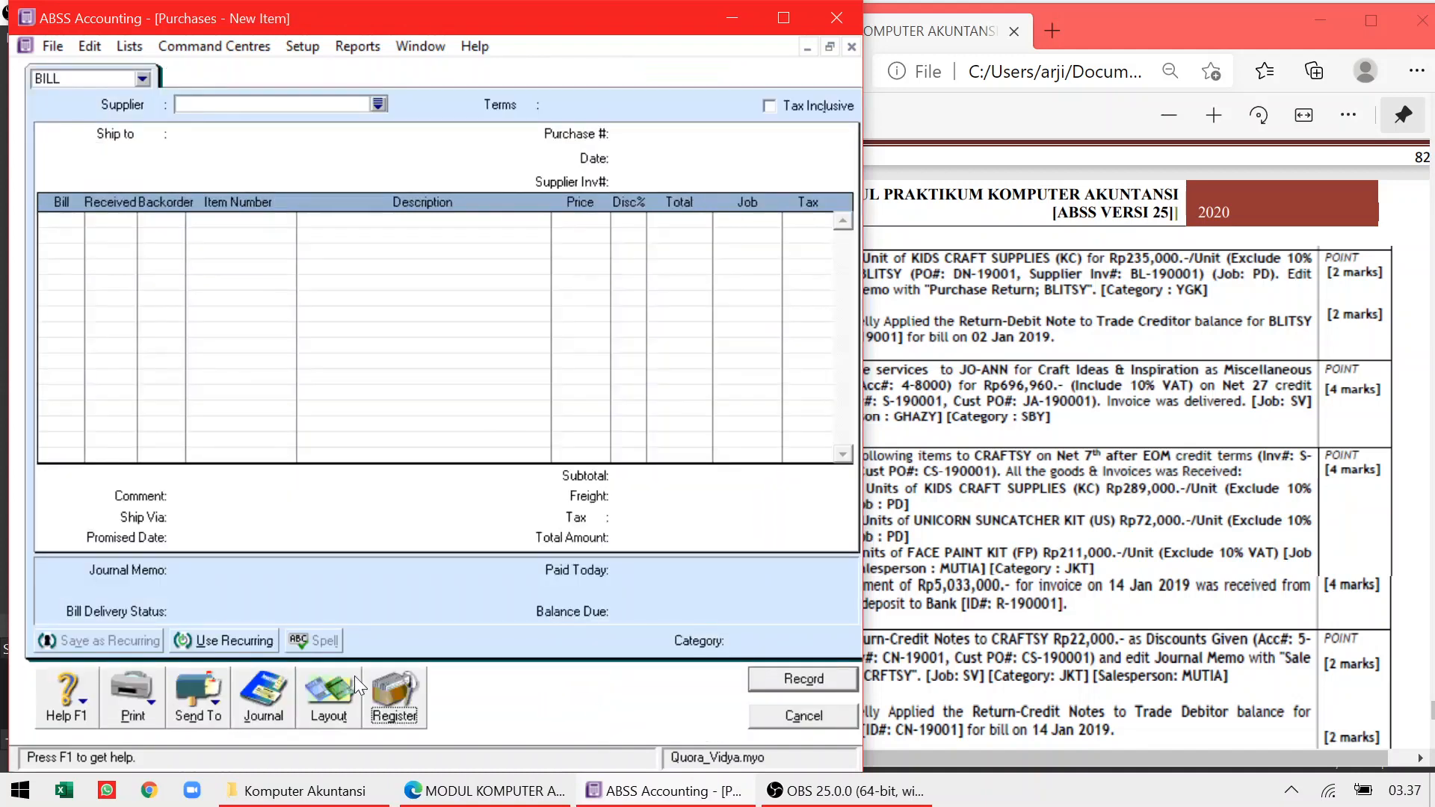
Review the Blitsy return and debit settlement entries in the purchases transaction journal and check them against the module
{"action": "left_click", "coordinate": [278, 702]}
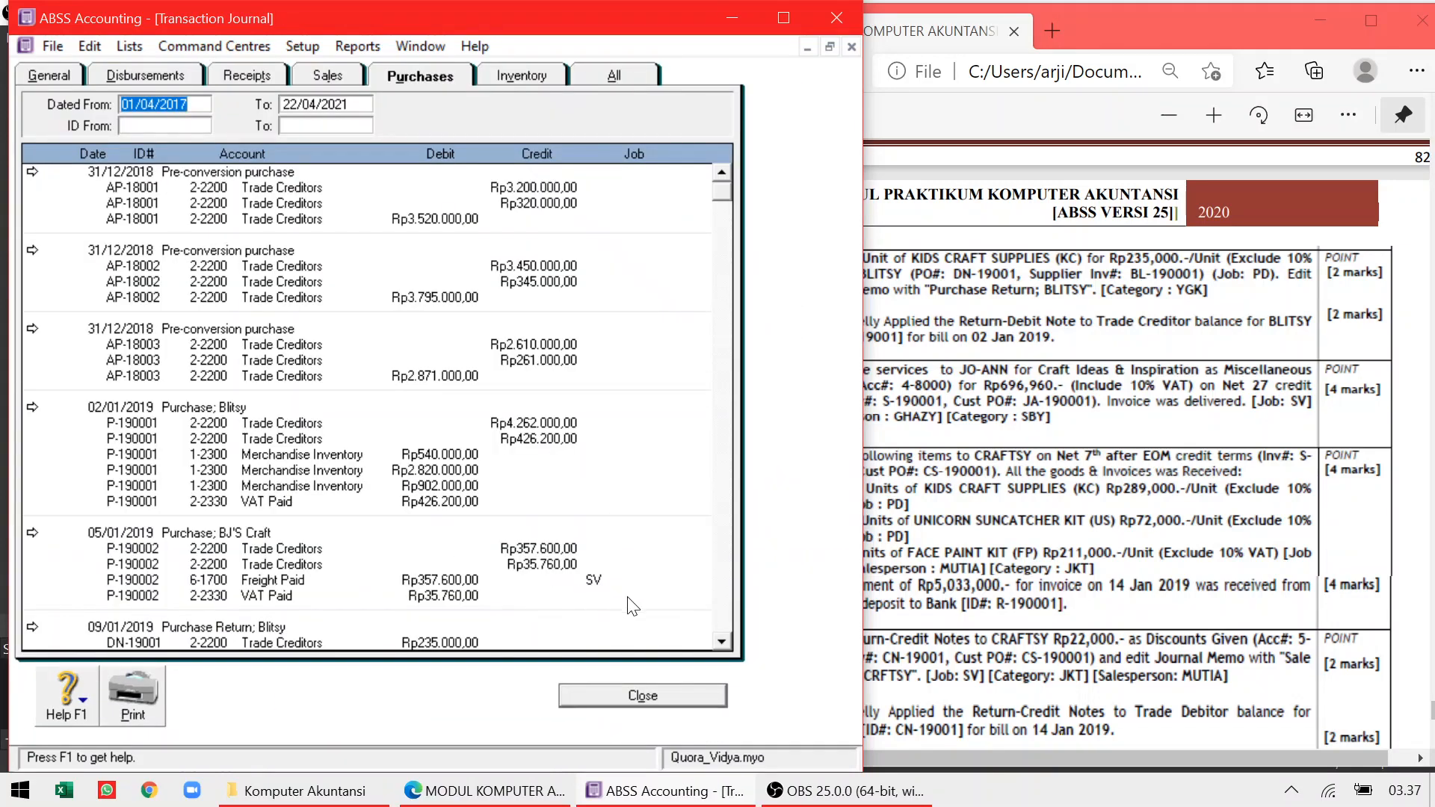
{"action": "scroll", "coordinate": [719, 634], "scroll_direction": "down", "scroll_amount": 3}
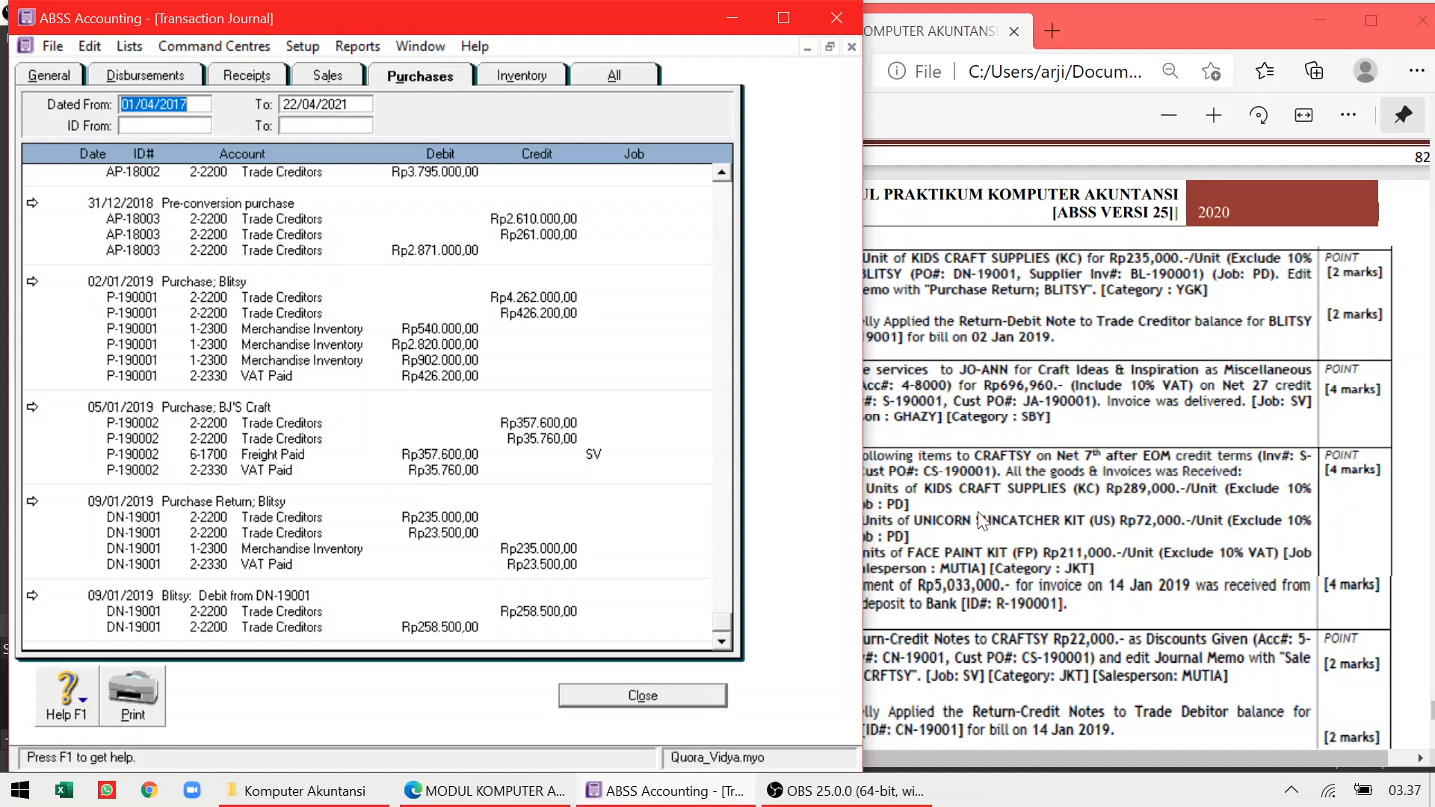
{"action": "left_click", "coordinate": [1078, 464]}
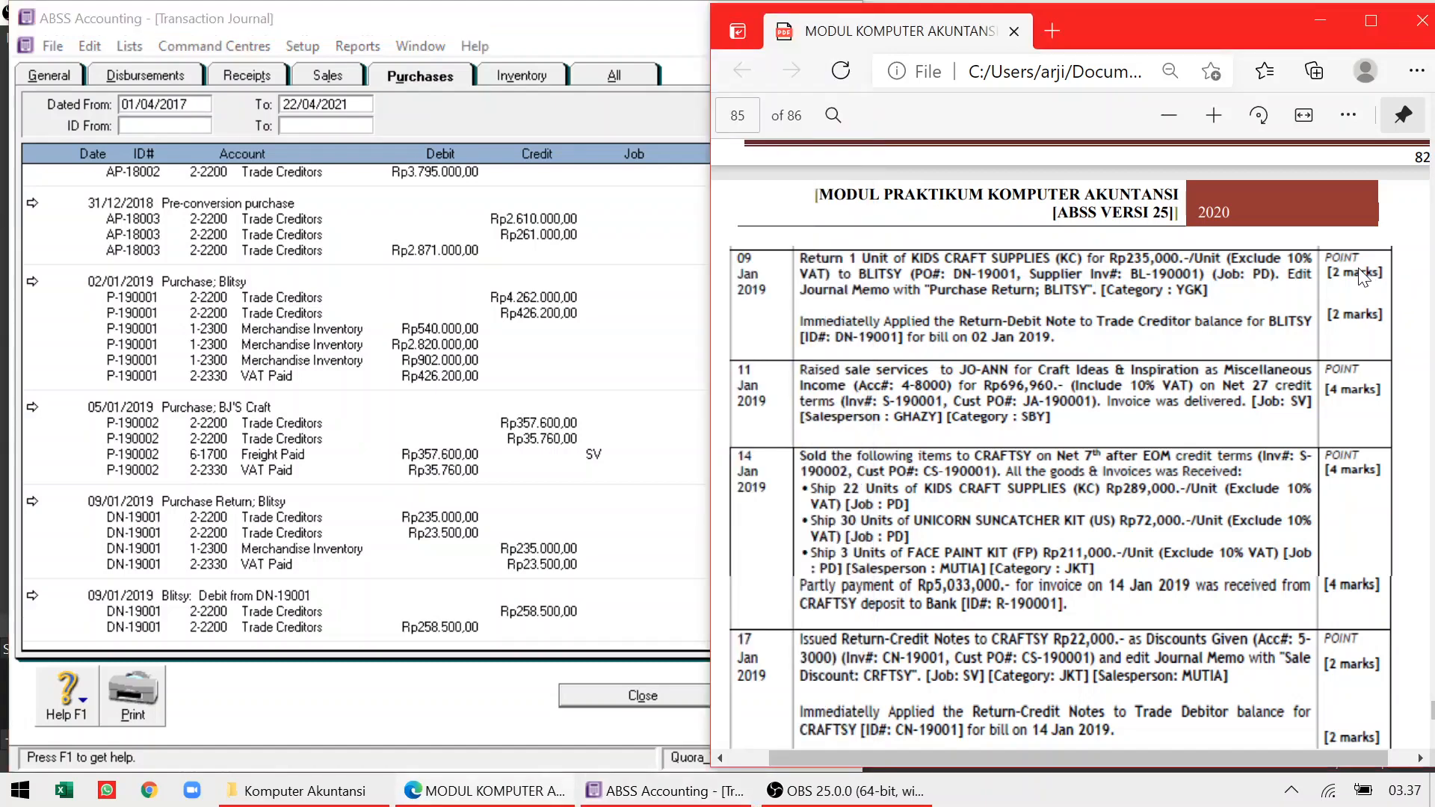
{"action": "left_click", "coordinate": [639, 695]}
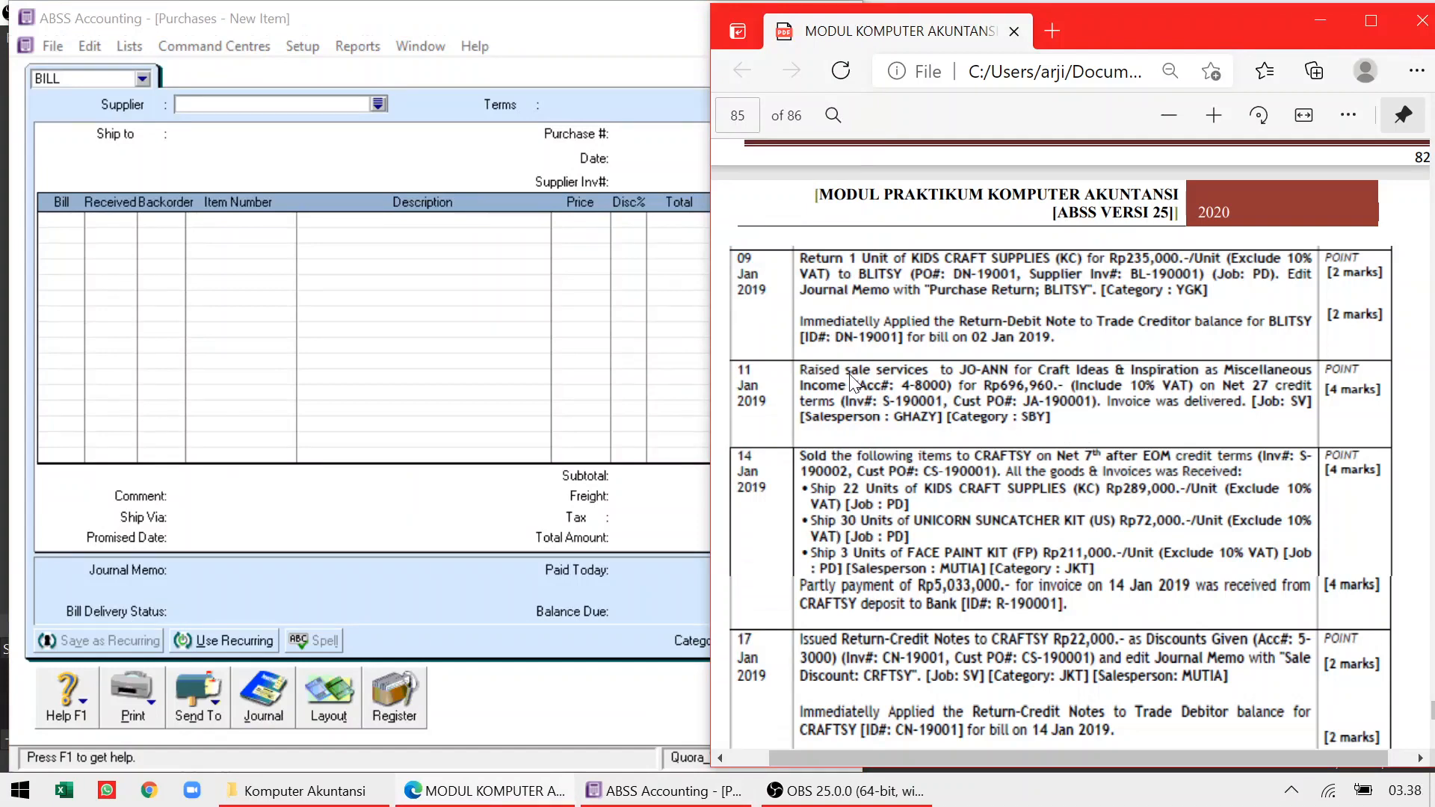
{"action": "left_click", "coordinate": [591, 673]}
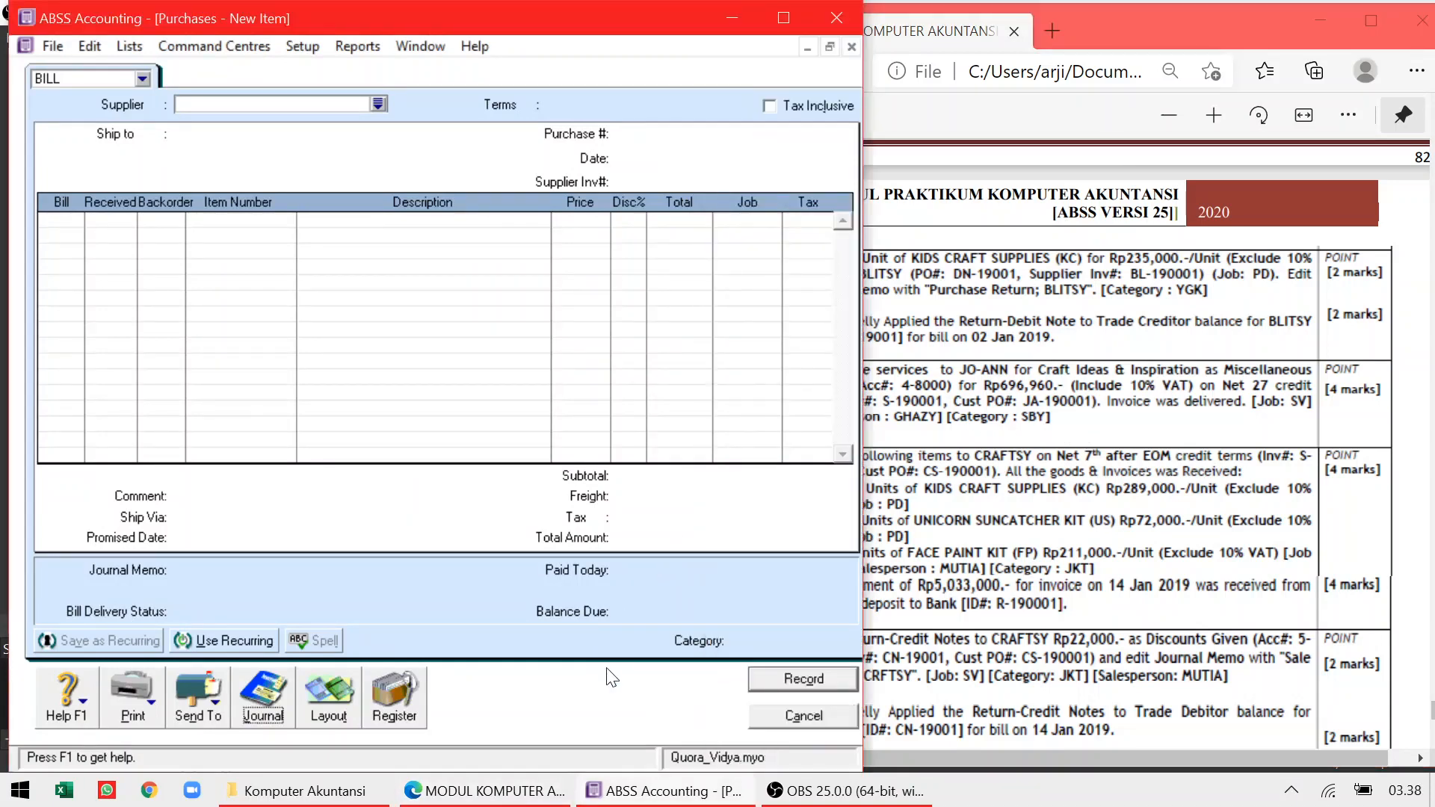
Leave the purchase form and start a new sales invoice in the Service layout for the module's 11 Jan transaction
{"action": "left_click", "coordinate": [783, 717]}
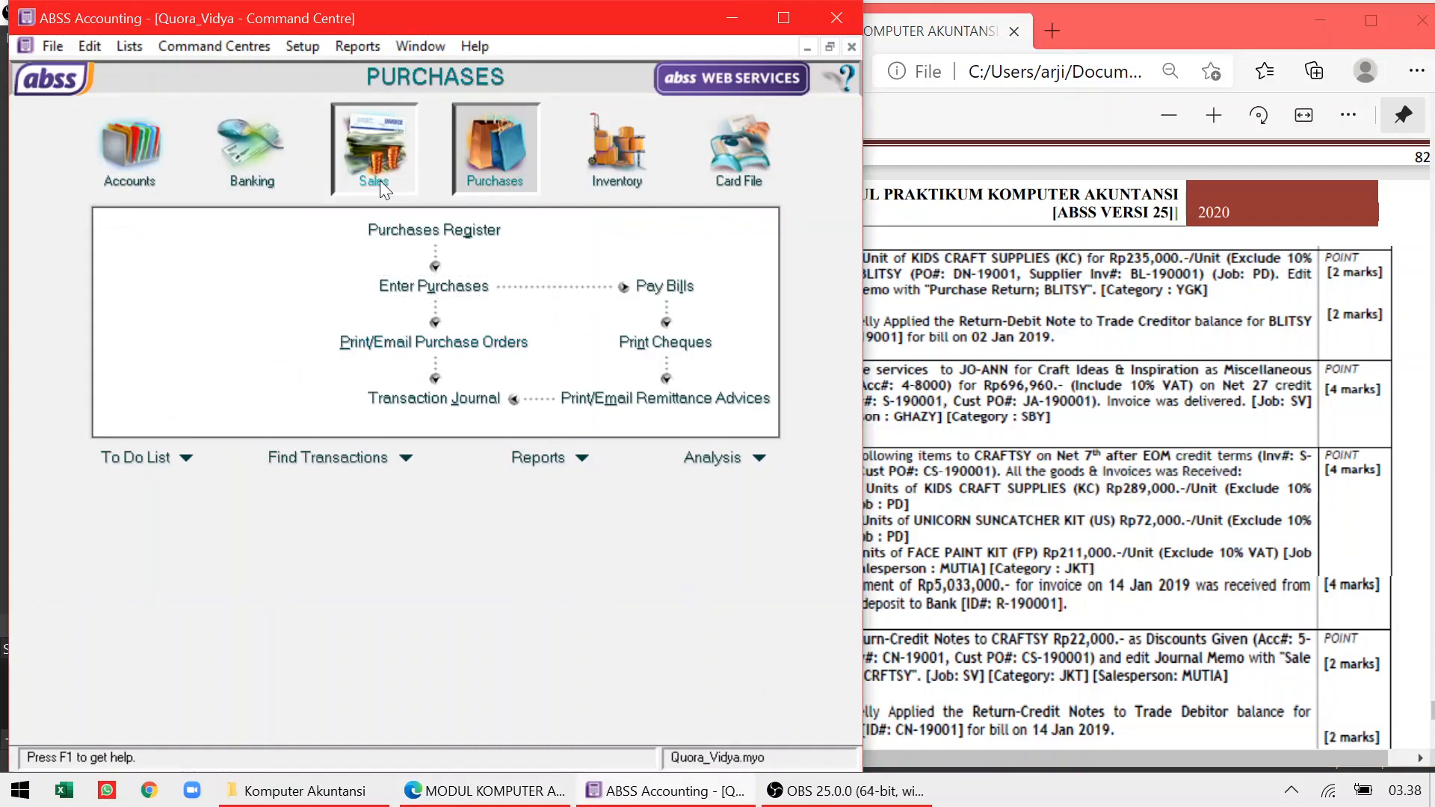
{"action": "left_click", "coordinate": [380, 183]}
{"action": "left_click", "coordinate": [412, 286]}
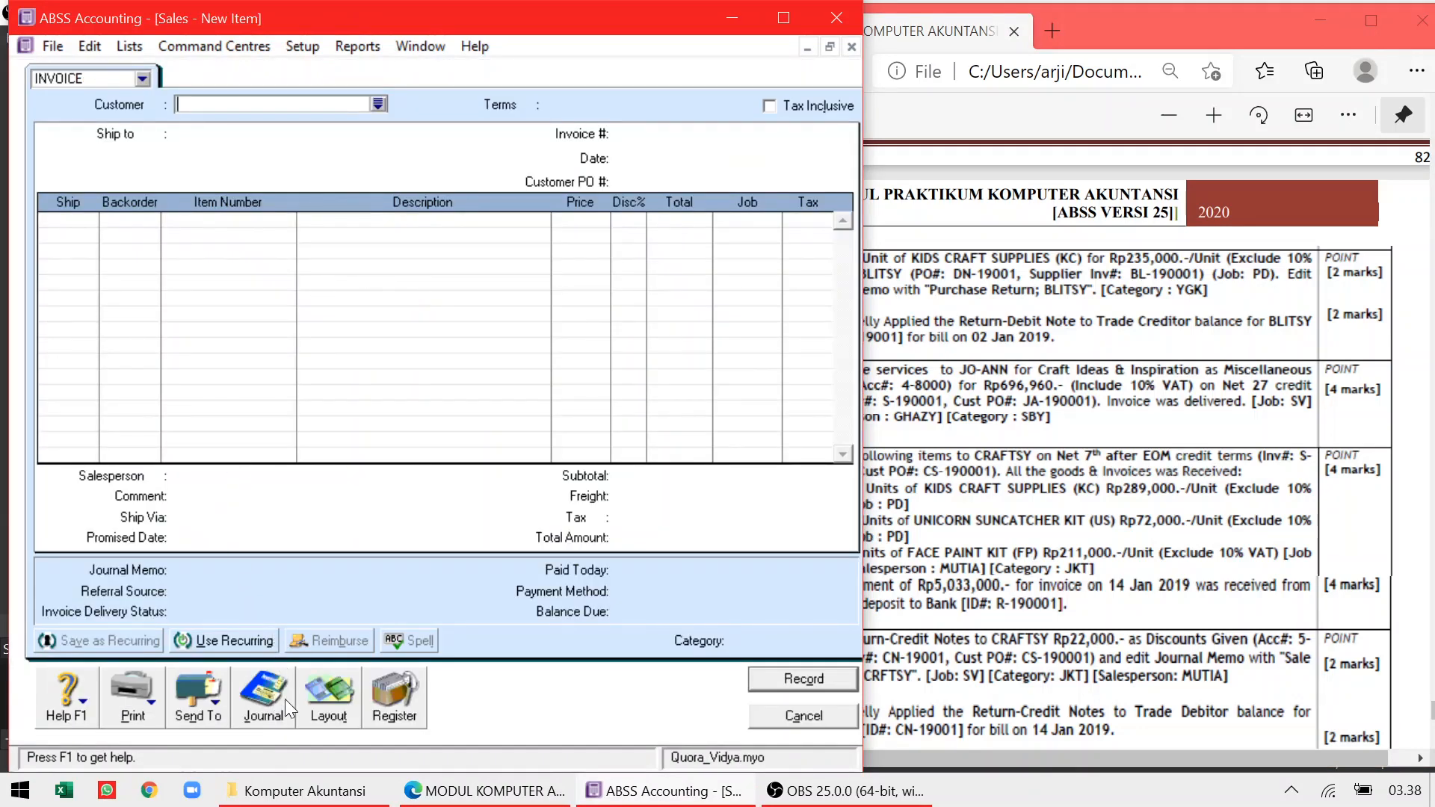
{"action": "left_click", "coordinate": [317, 700]}
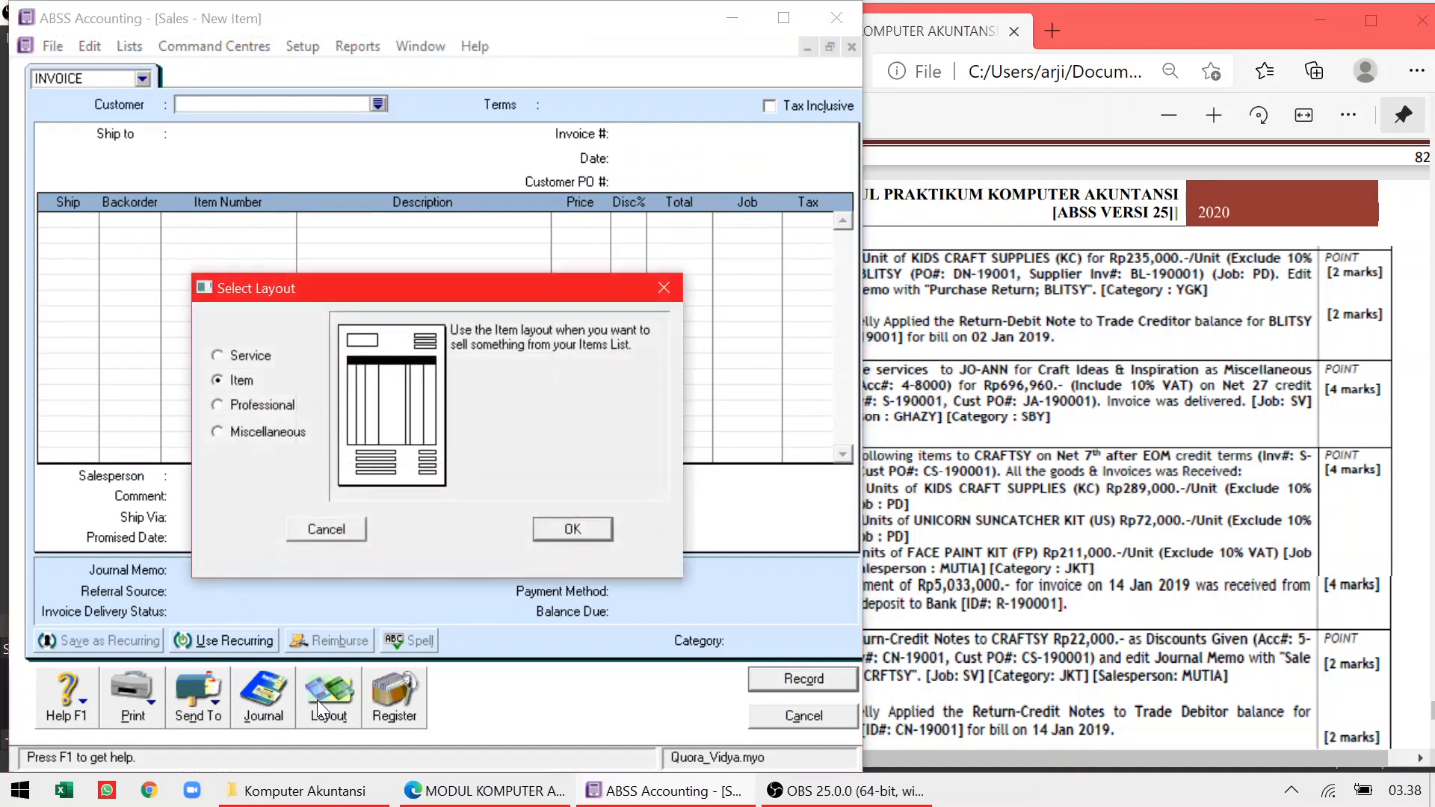
{"action": "left_click", "coordinate": [254, 355]}
{"action": "left_click", "coordinate": [557, 532]}
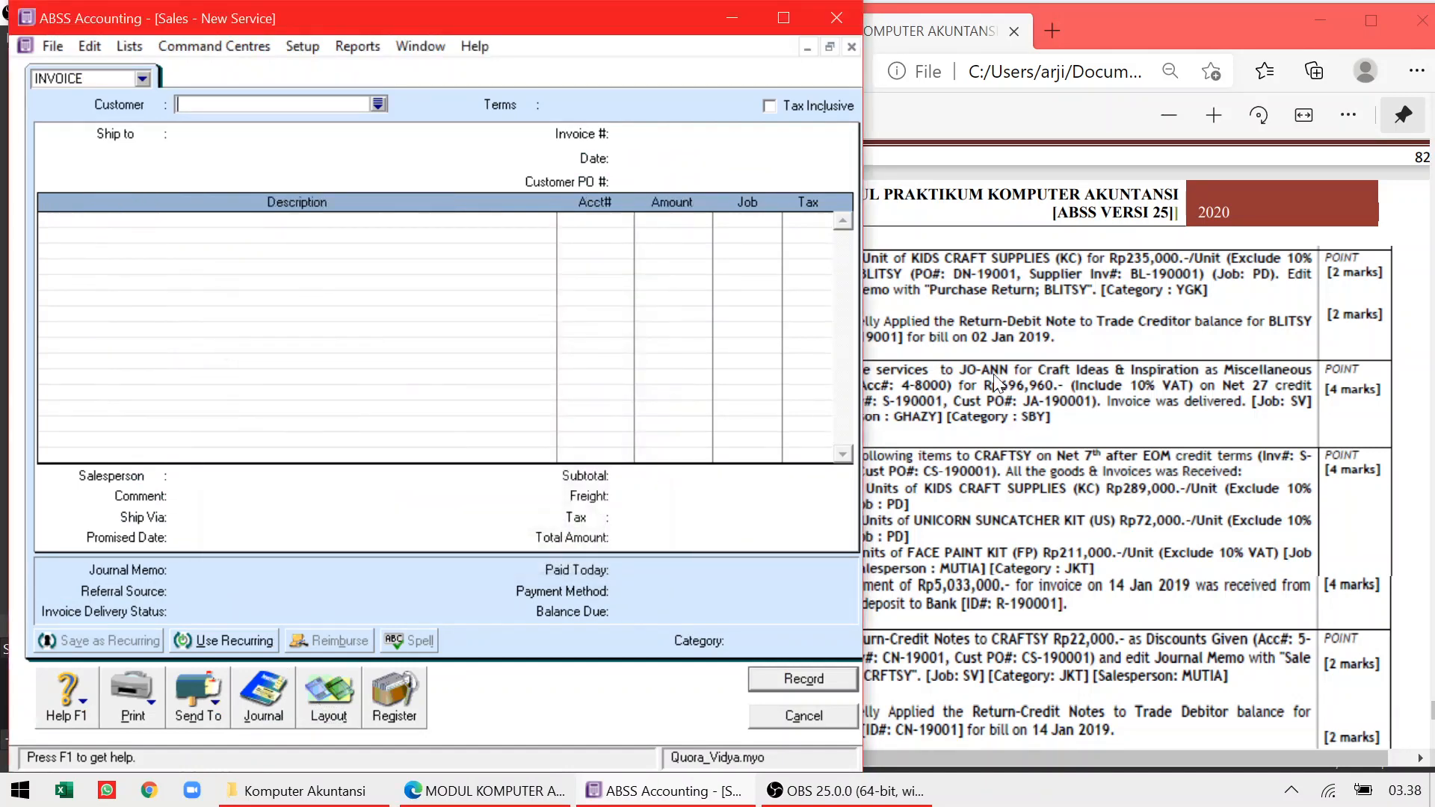
Select Jo-Ann as the customer on the service invoice and make its amounts tax inclusive
{"action": "left_click", "coordinate": [1030, 372]}
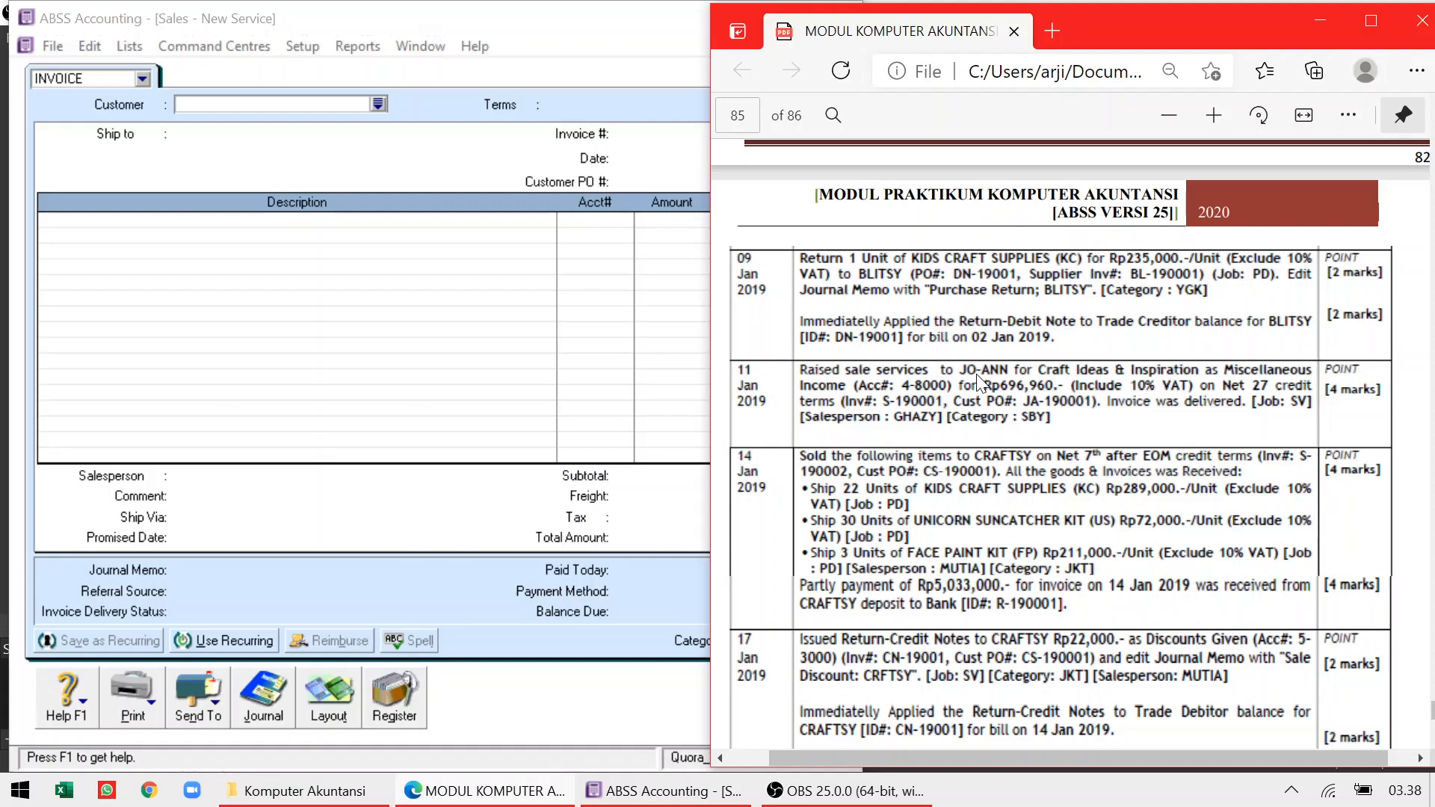
{"action": "left_click", "coordinate": [379, 103]}
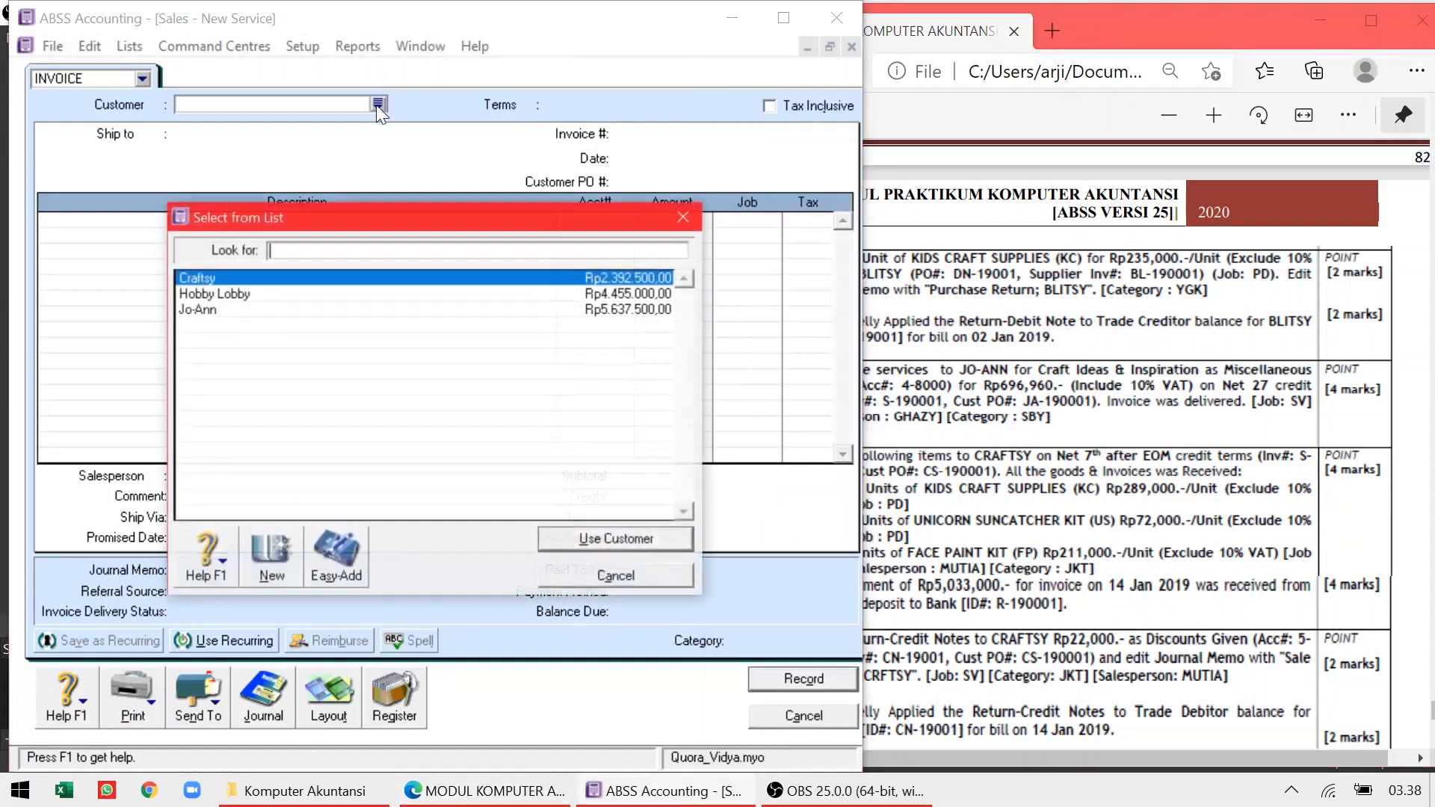
{"action": "double_click", "coordinate": [314, 309]}
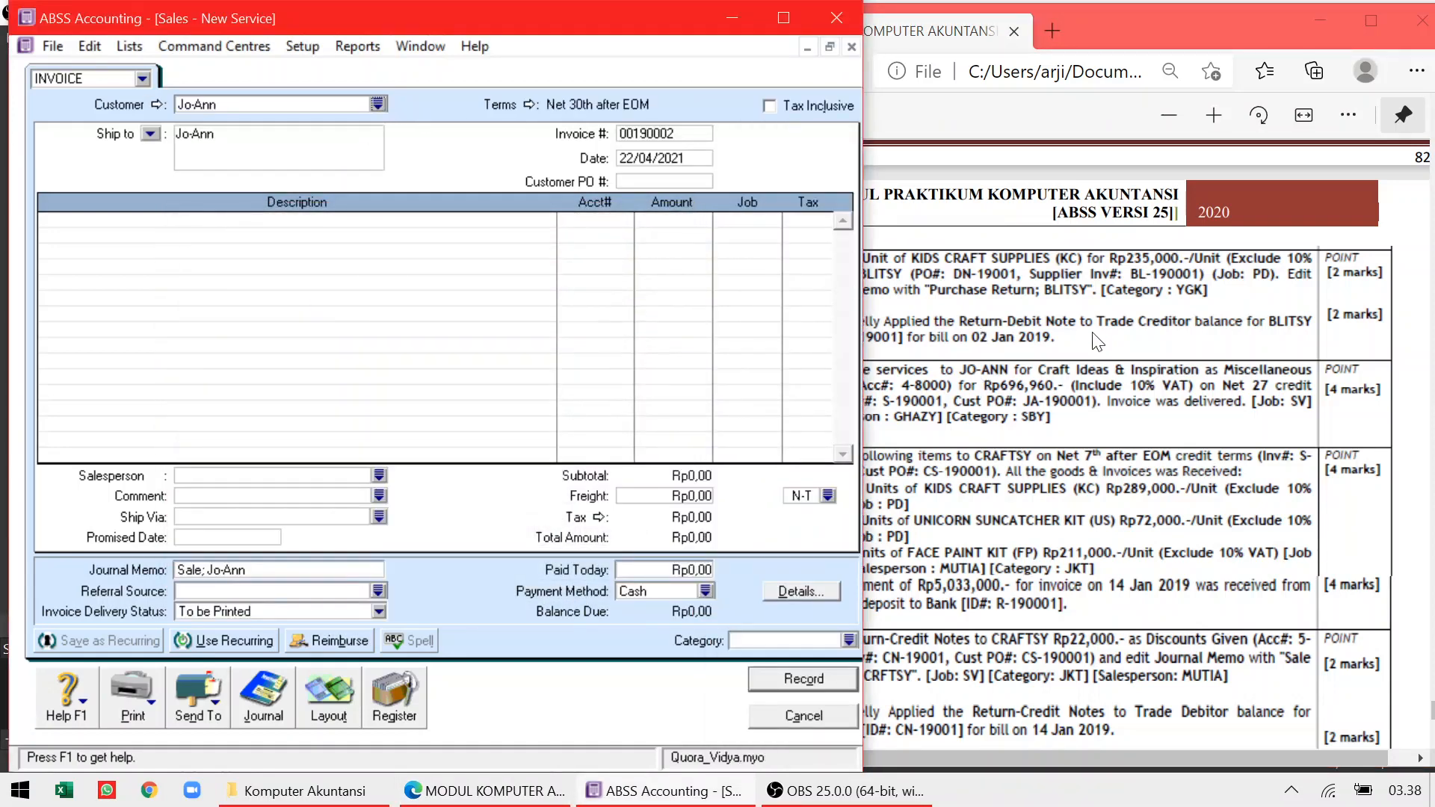
{"action": "left_click", "coordinate": [1105, 349]}
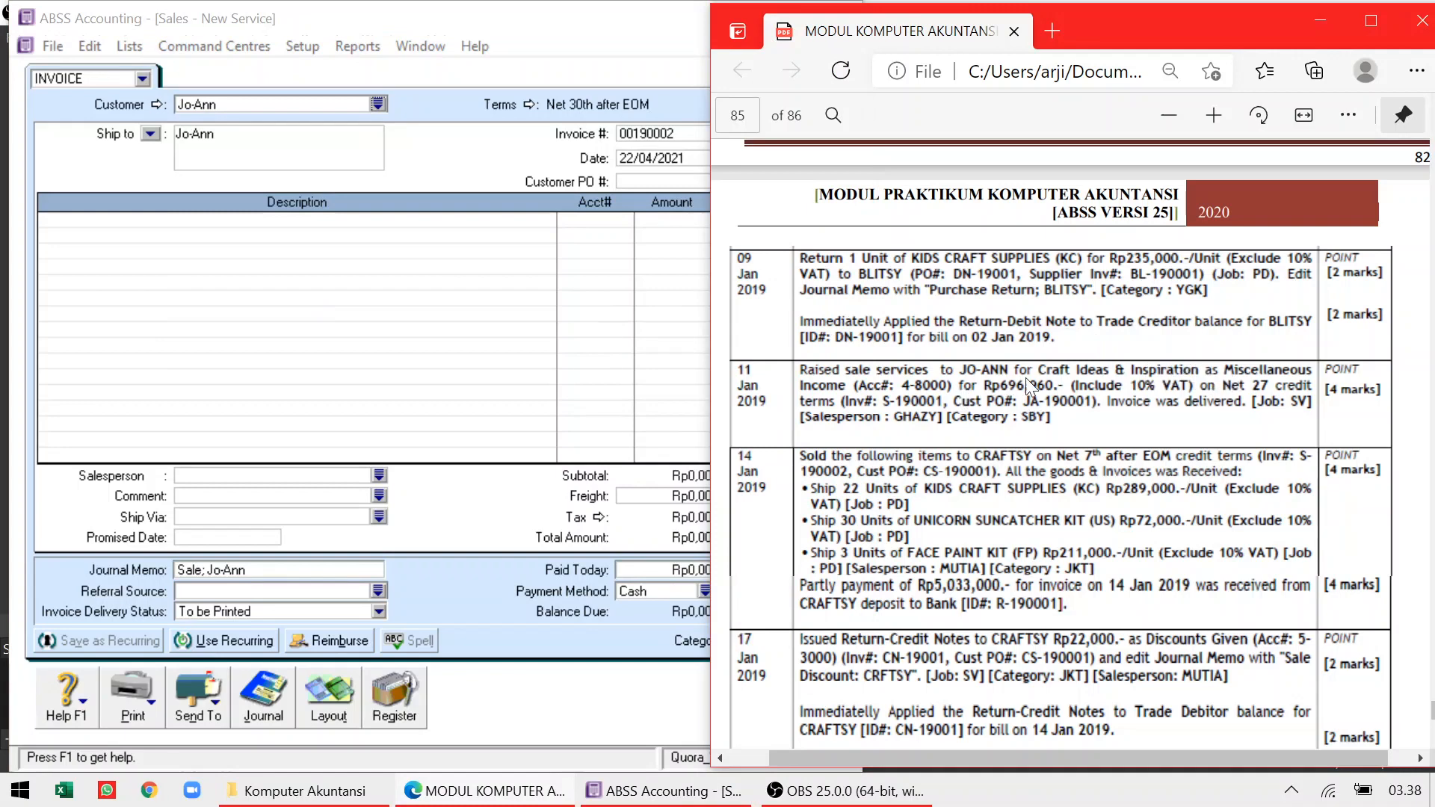
{"action": "left_click", "coordinate": [497, 221]}
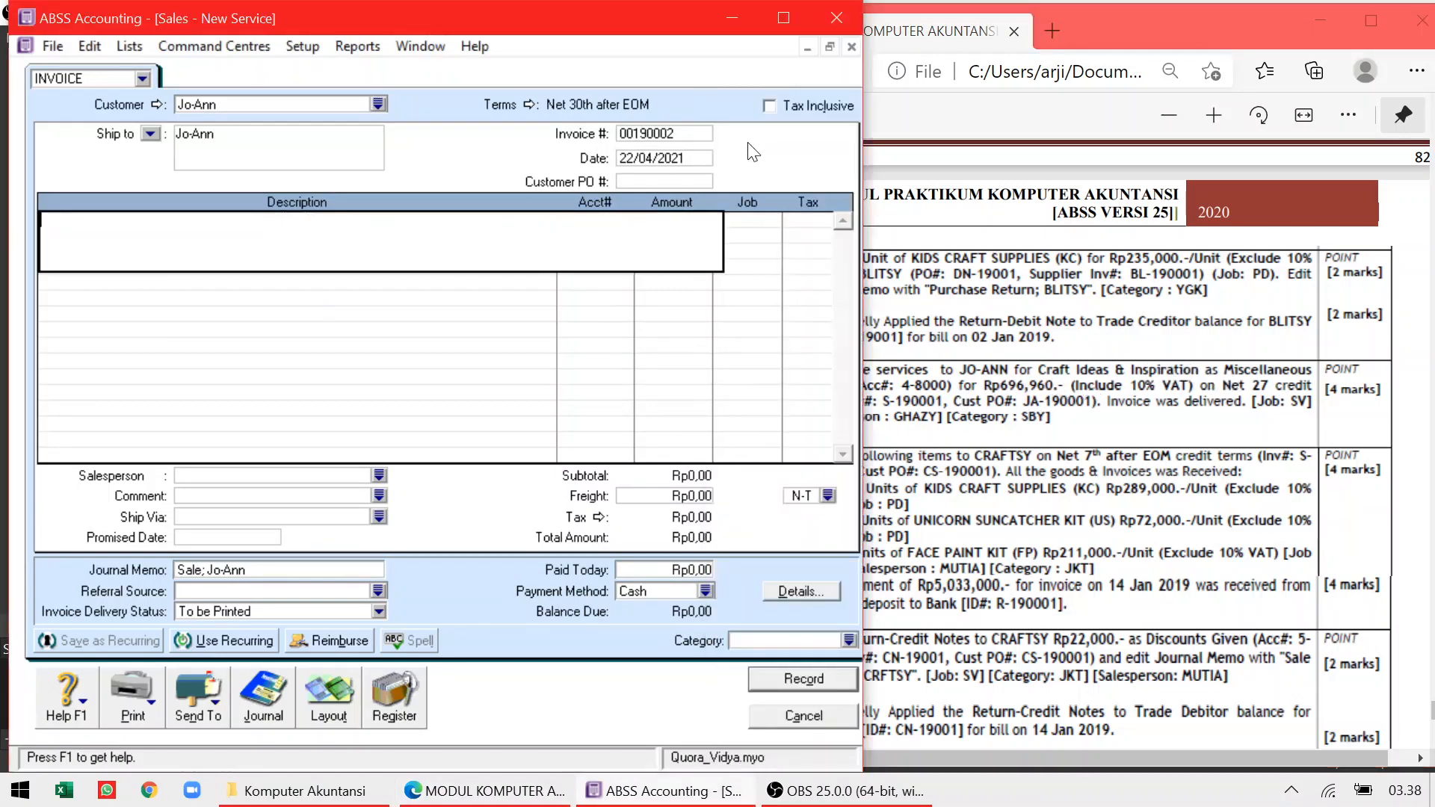
{"action": "left_click", "coordinate": [769, 106]}
Set the invoice's credit terms to payment in a given number of days with 27 balance due days
{"action": "left_click", "coordinate": [1158, 391]}
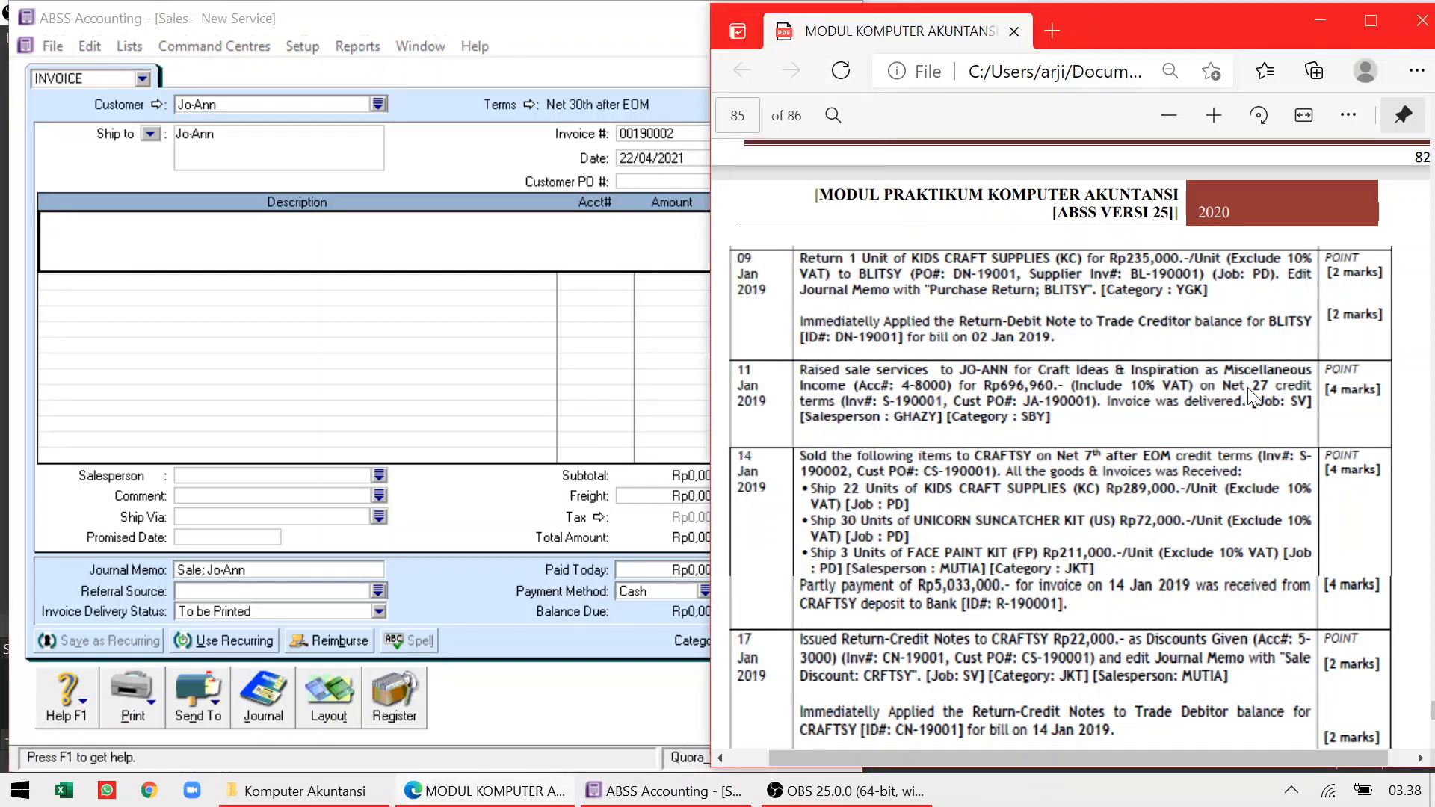
{"action": "left_click", "coordinate": [531, 106]}
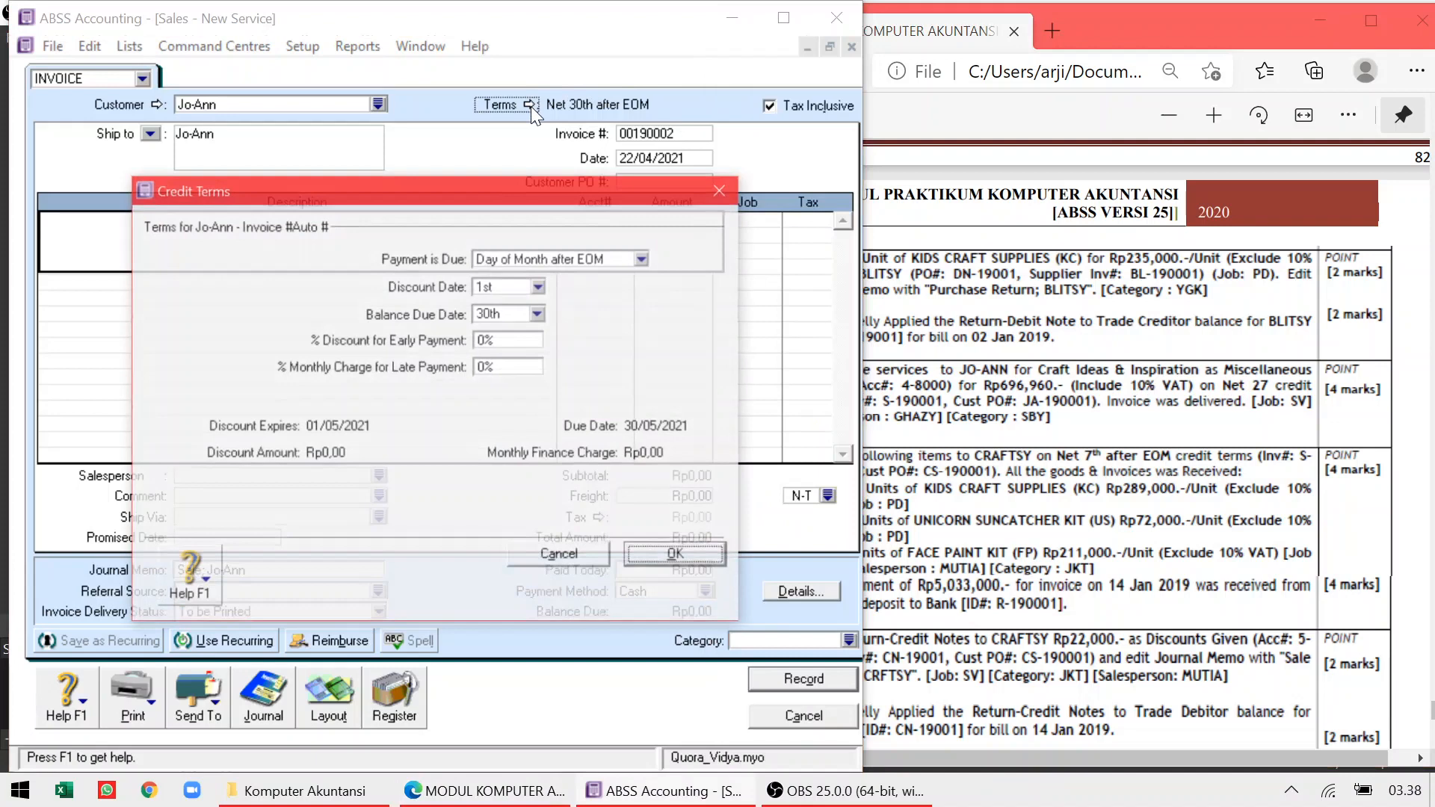
{"action": "left_click", "coordinate": [522, 256]}
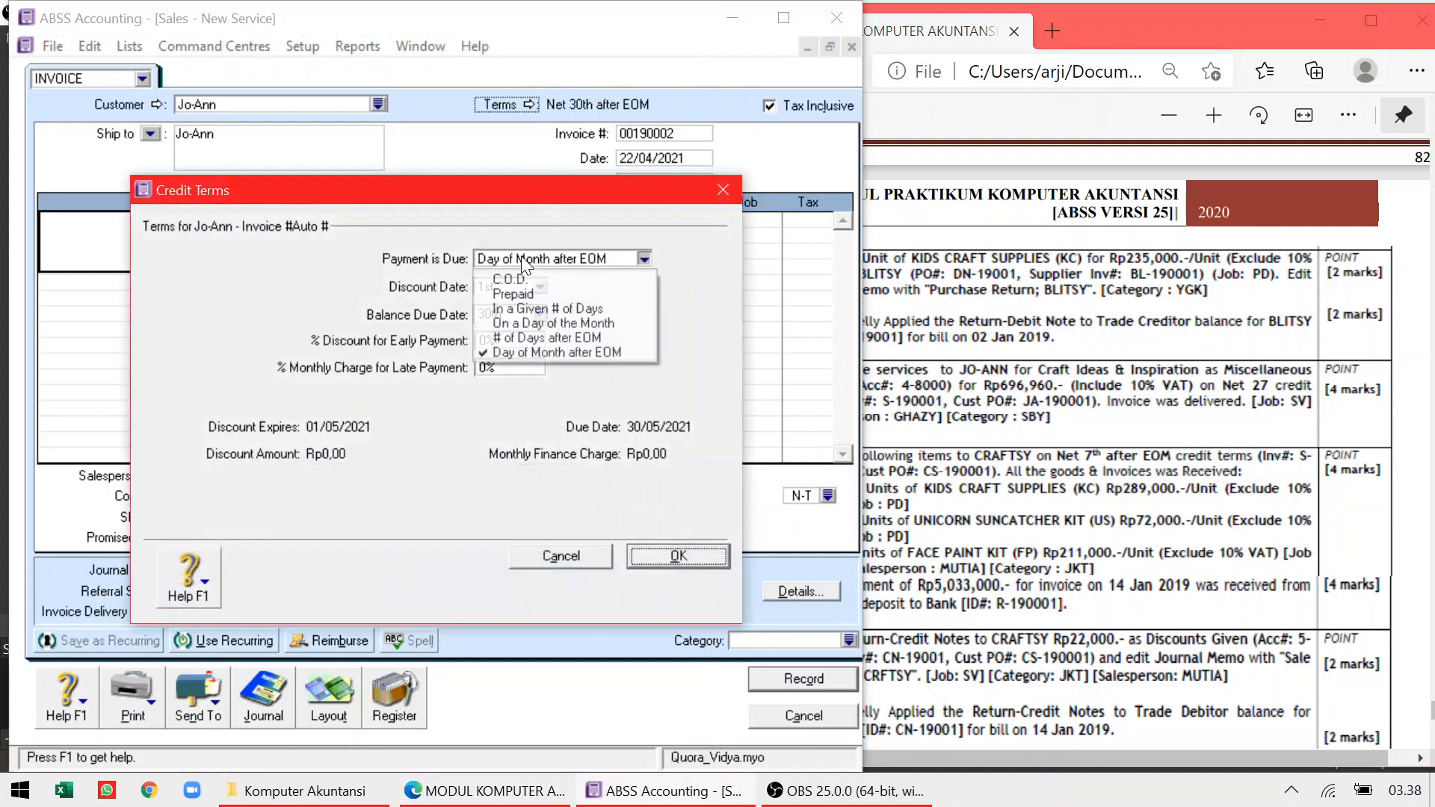
{"action": "left_click", "coordinate": [526, 308]}
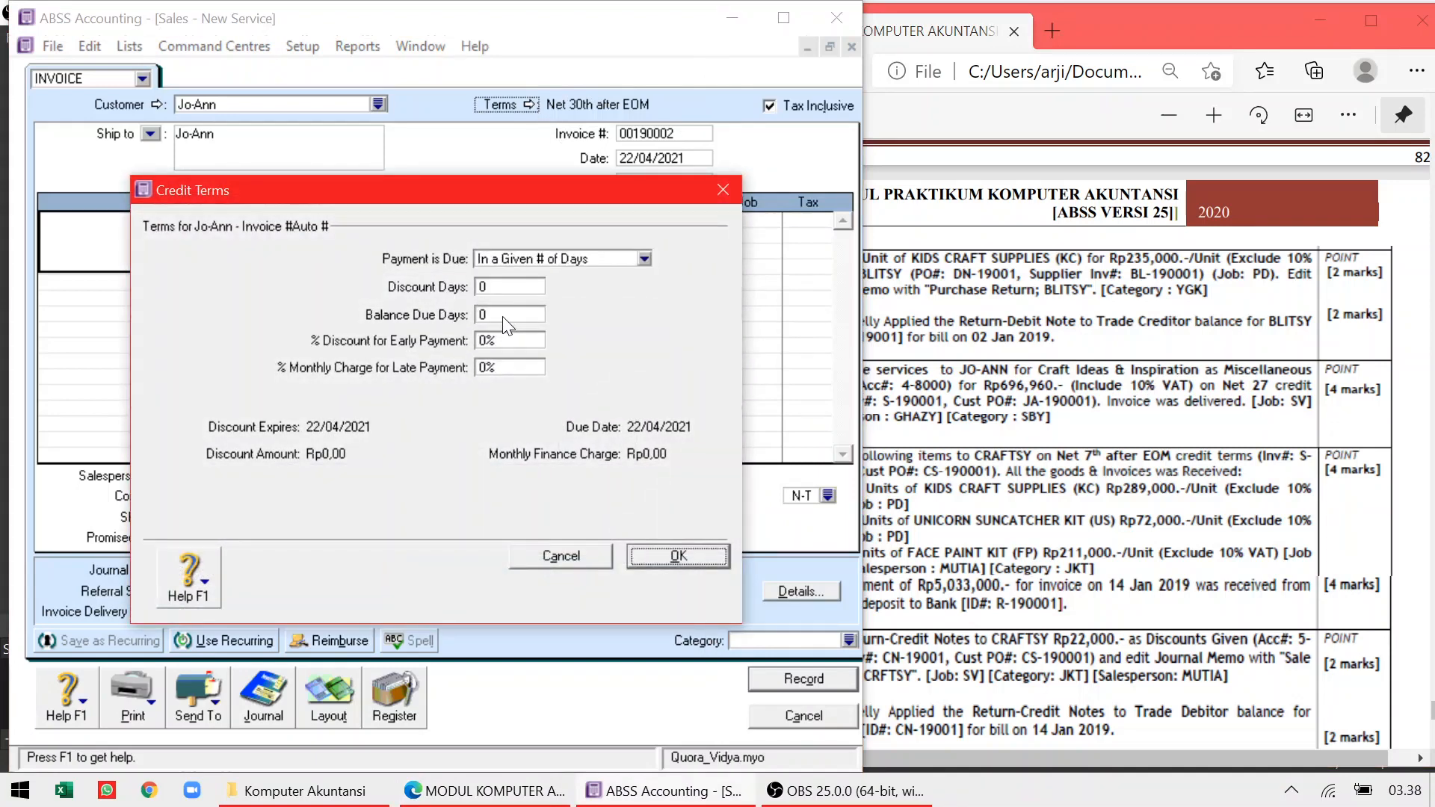
{"action": "left_click", "coordinate": [503, 316]}
{"action": "type", "text": "37"}
{"action": "key", "text": "BackSpace"}
{"action": "key", "text": "BackSpace"}
{"action": "type", "text": "27"}
{"action": "left_click", "coordinate": [680, 555]}
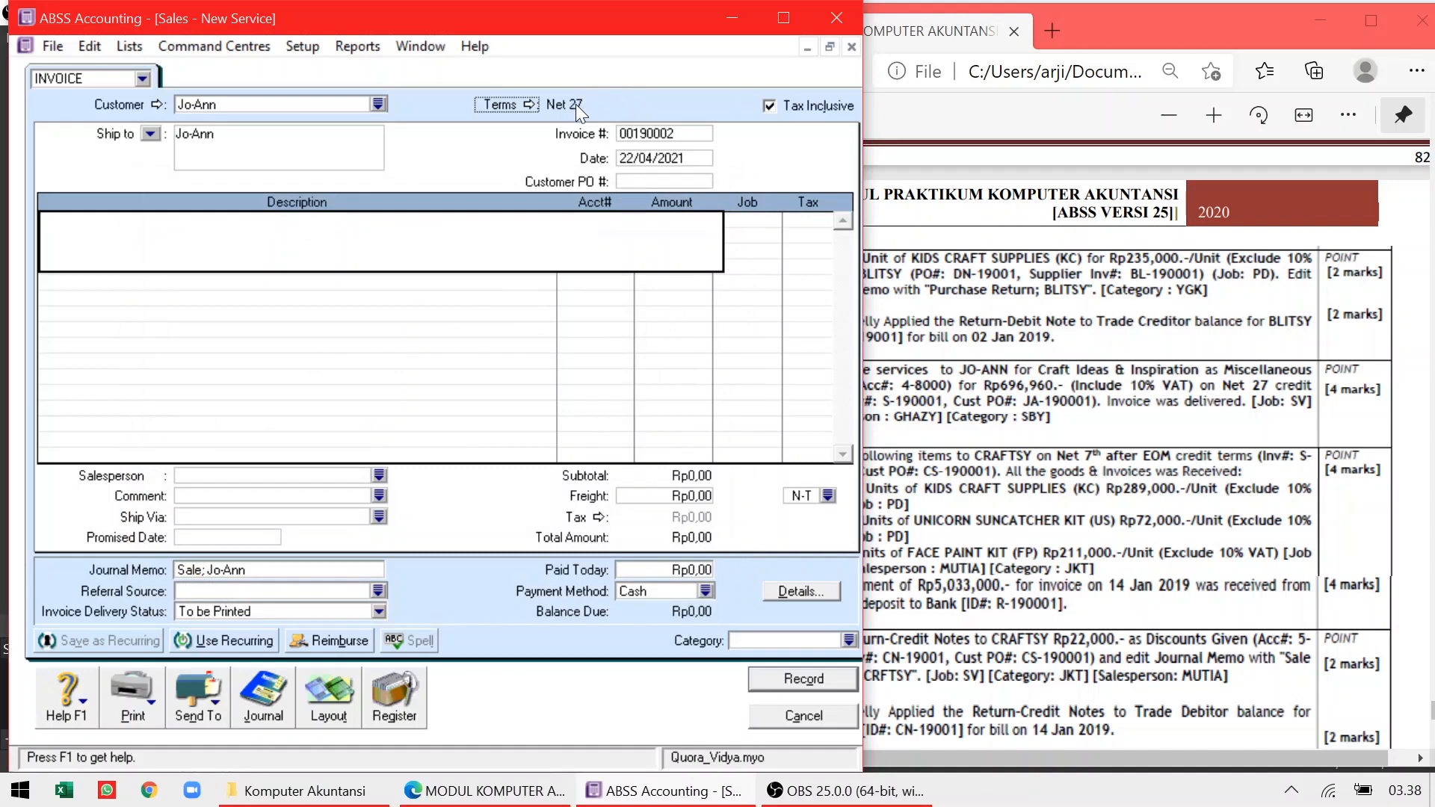
Set the invoice number to S-190001 and the date to 11/01/2019, and enter the module's customer PO number
{"action": "left_click", "coordinate": [935, 325]}
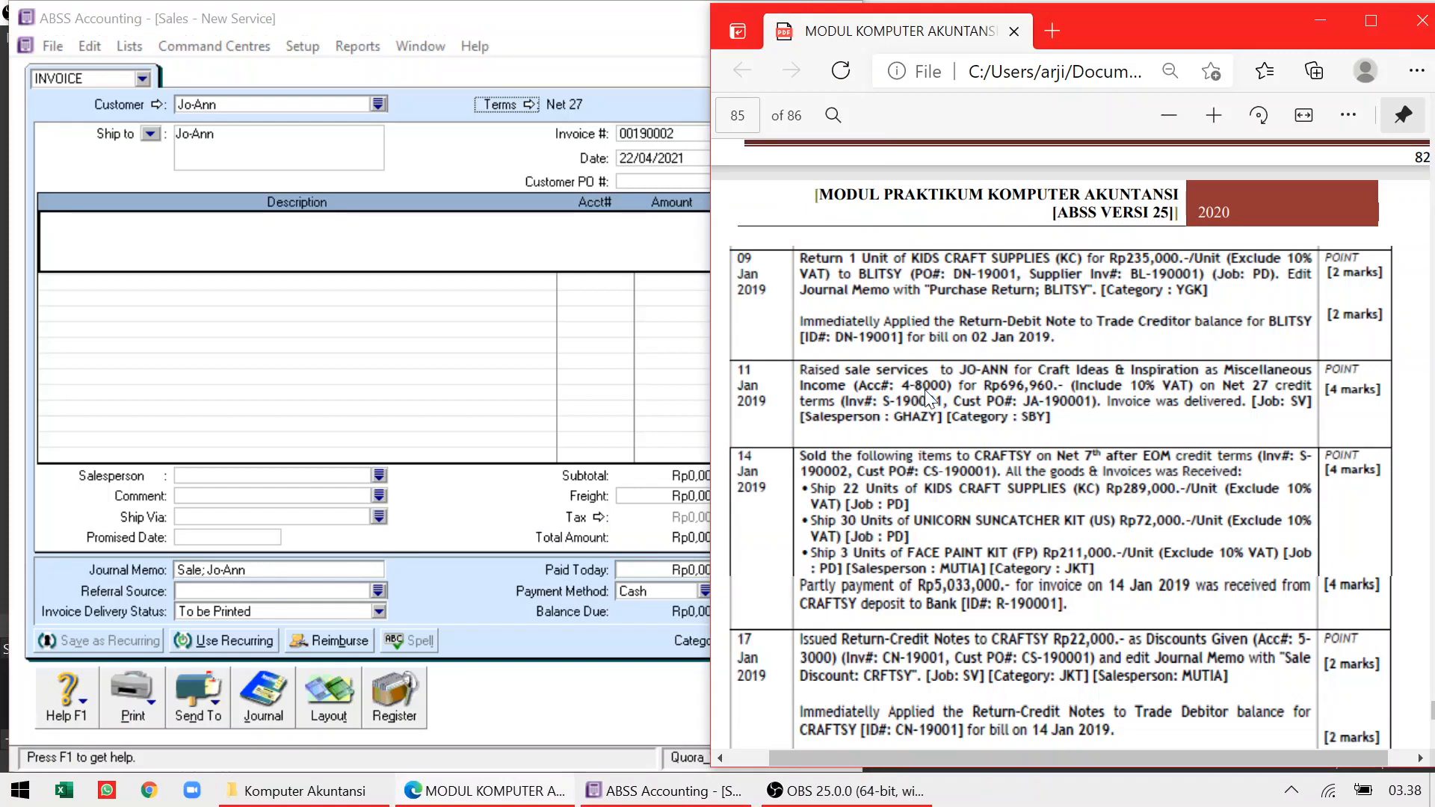
{"action": "left_click", "coordinate": [675, 133]}
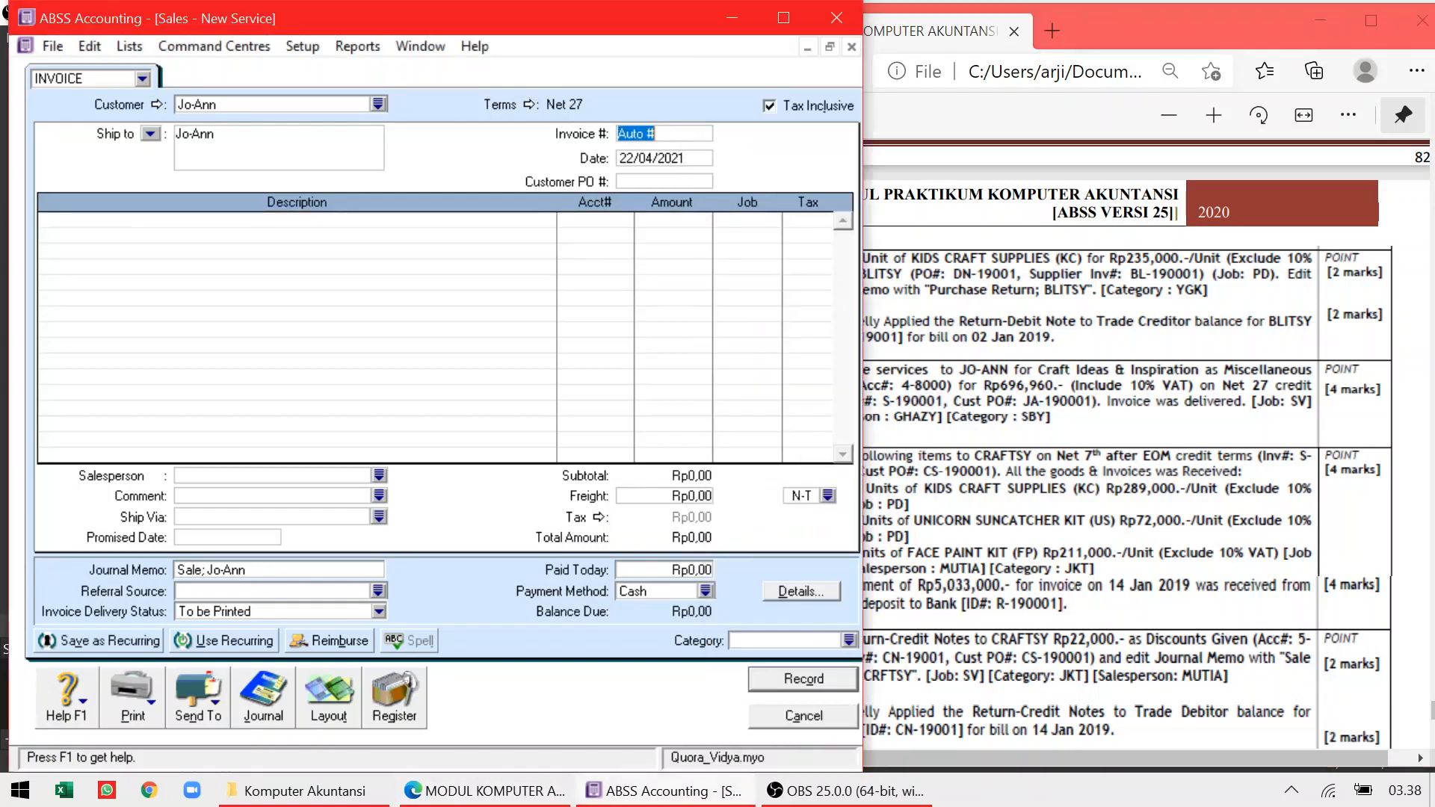
{"action": "type", "text": "S-190001"}
{"action": "key", "text": "Tab"}
{"action": "type", "text": "11/01/2019"}
{"action": "key", "text": "Tab"}
{"action": "type", "text": "JA-190"}
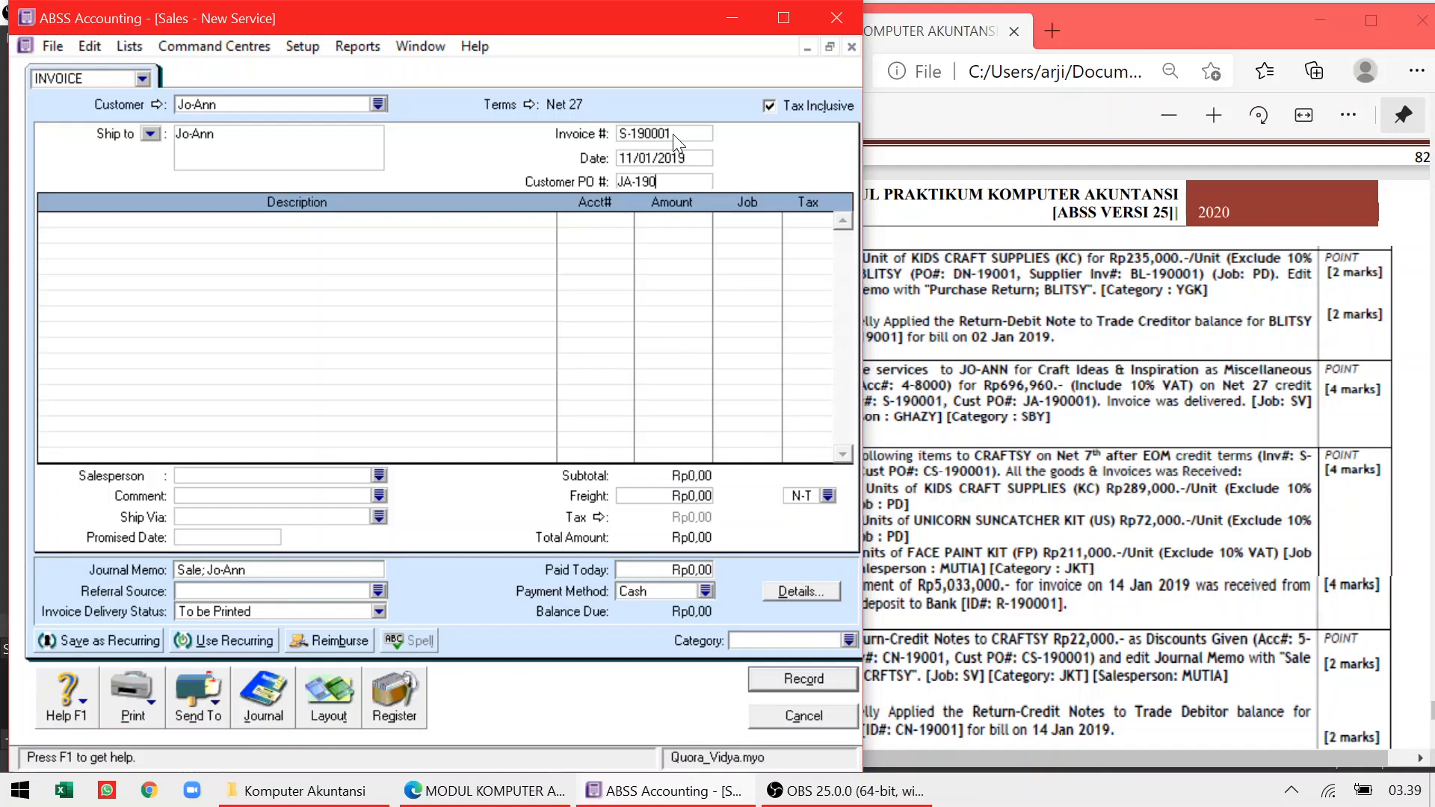
{"action": "type", "text": "001"}
{"action": "key", "text": "Tab"}
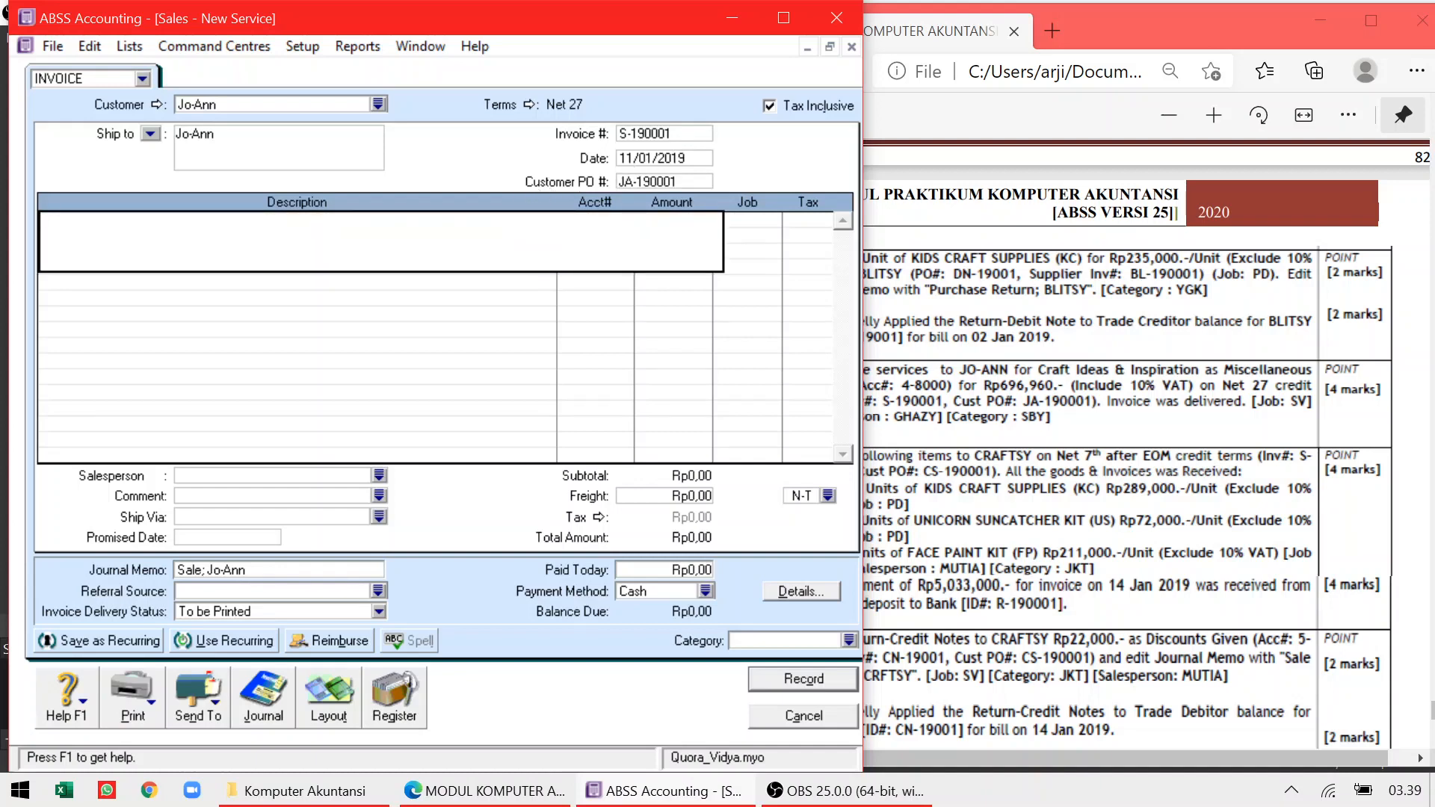
Add the line description Craft Ideas & Inspiration and allocate it to Miscellaneous Income account 4-8000
{"action": "type", "text": "Craft Ideas & Inspiration"}
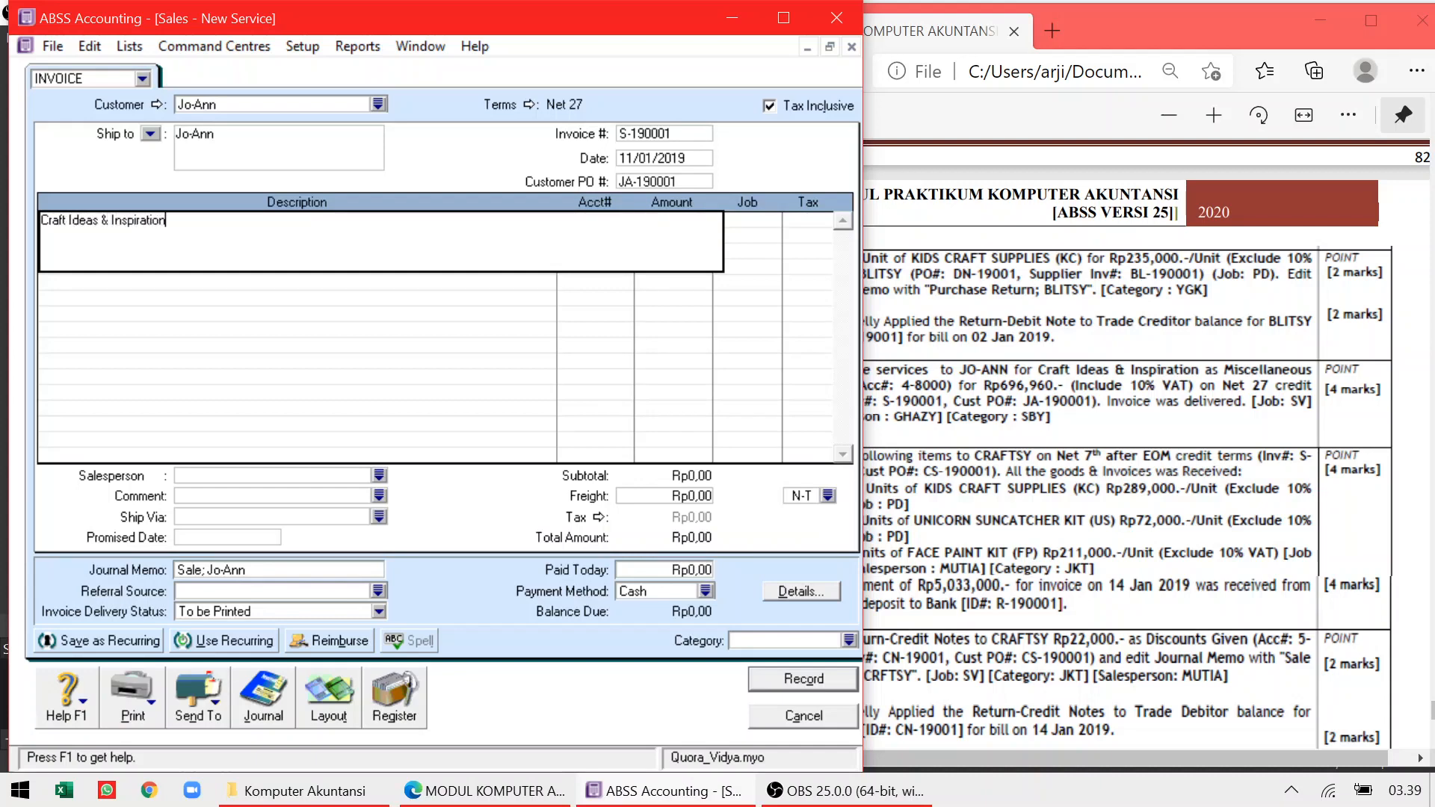
{"action": "key", "text": "Tab"}
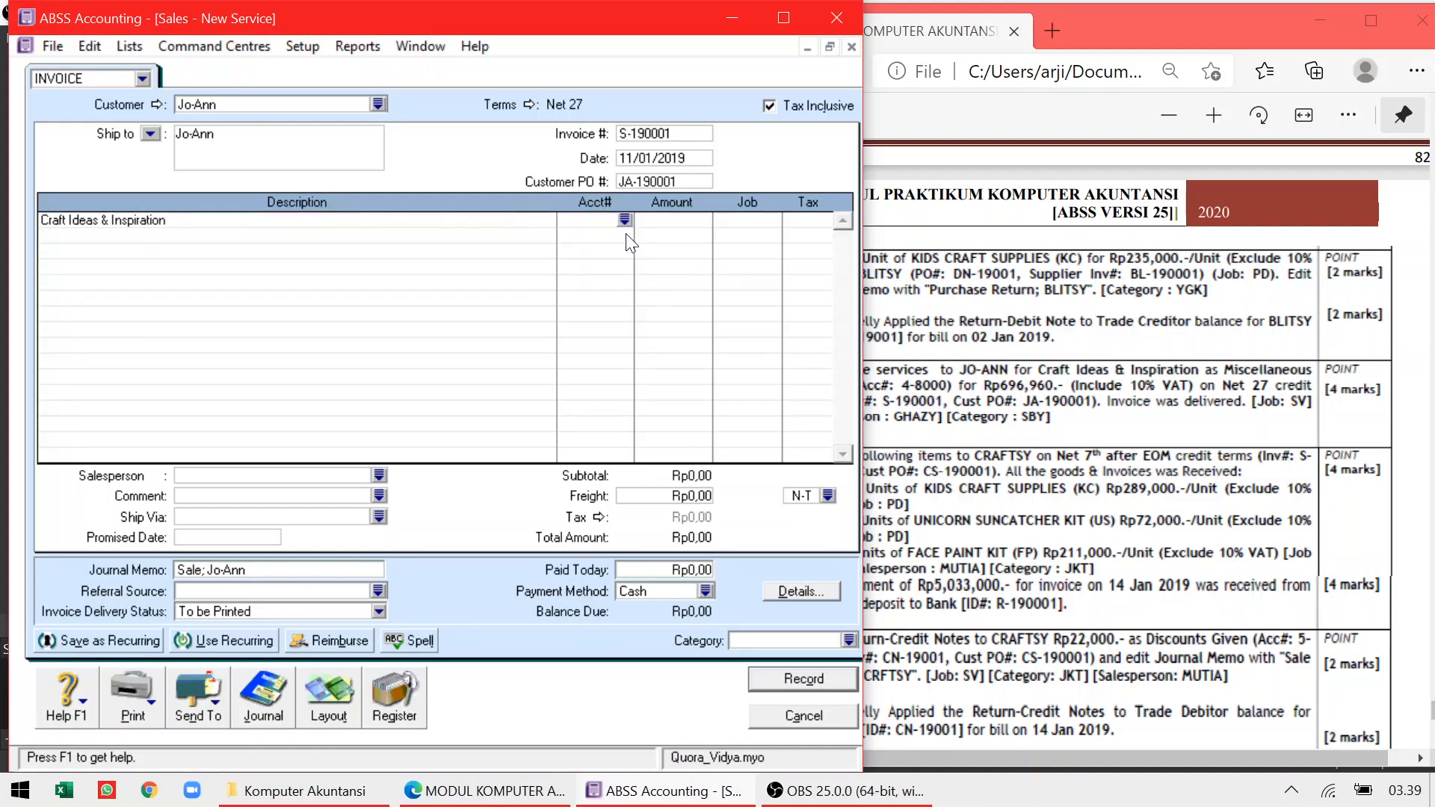
{"action": "left_click", "coordinate": [1041, 437]}
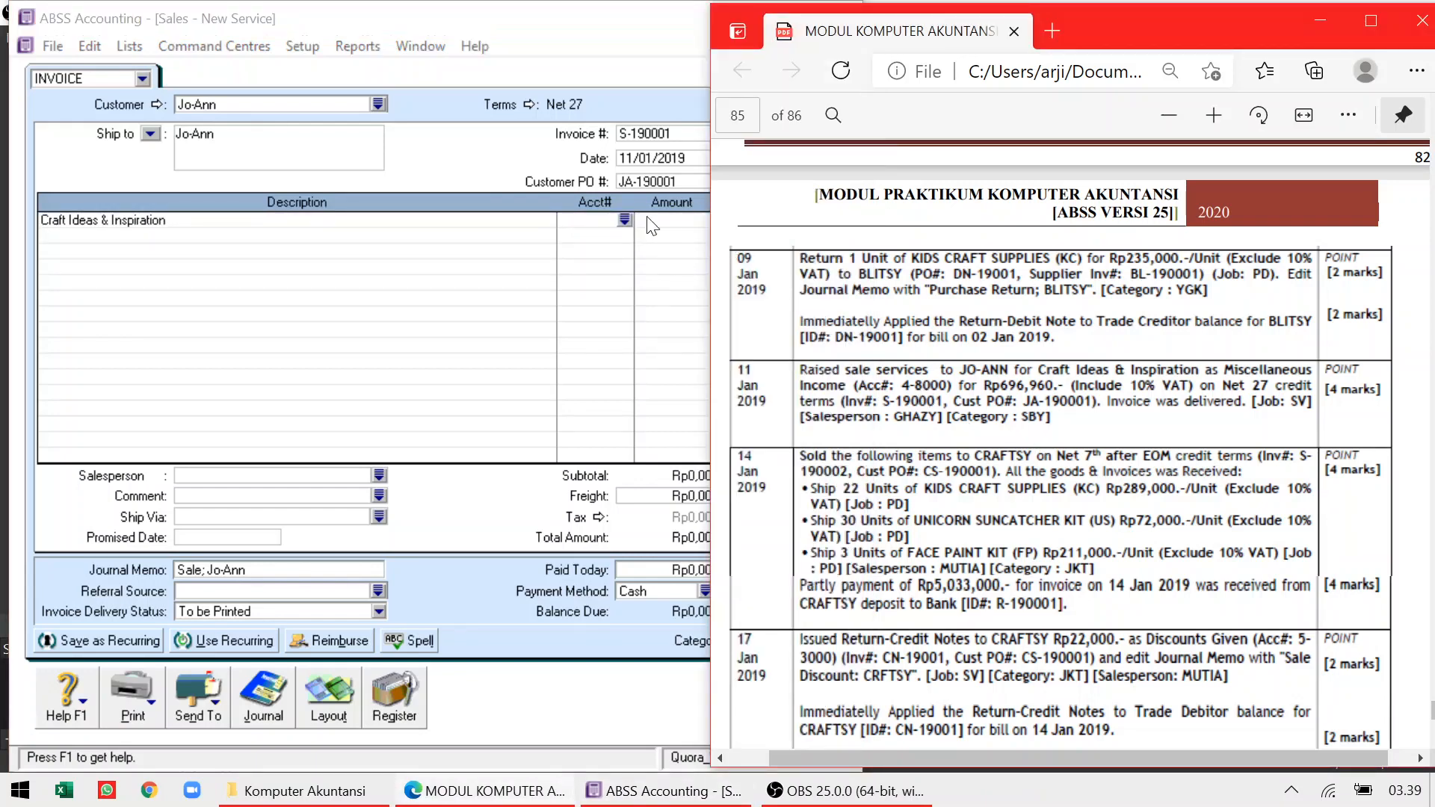
{"action": "key", "text": "alt+Tab"}
{"action": "type", "text": "4-8000"}
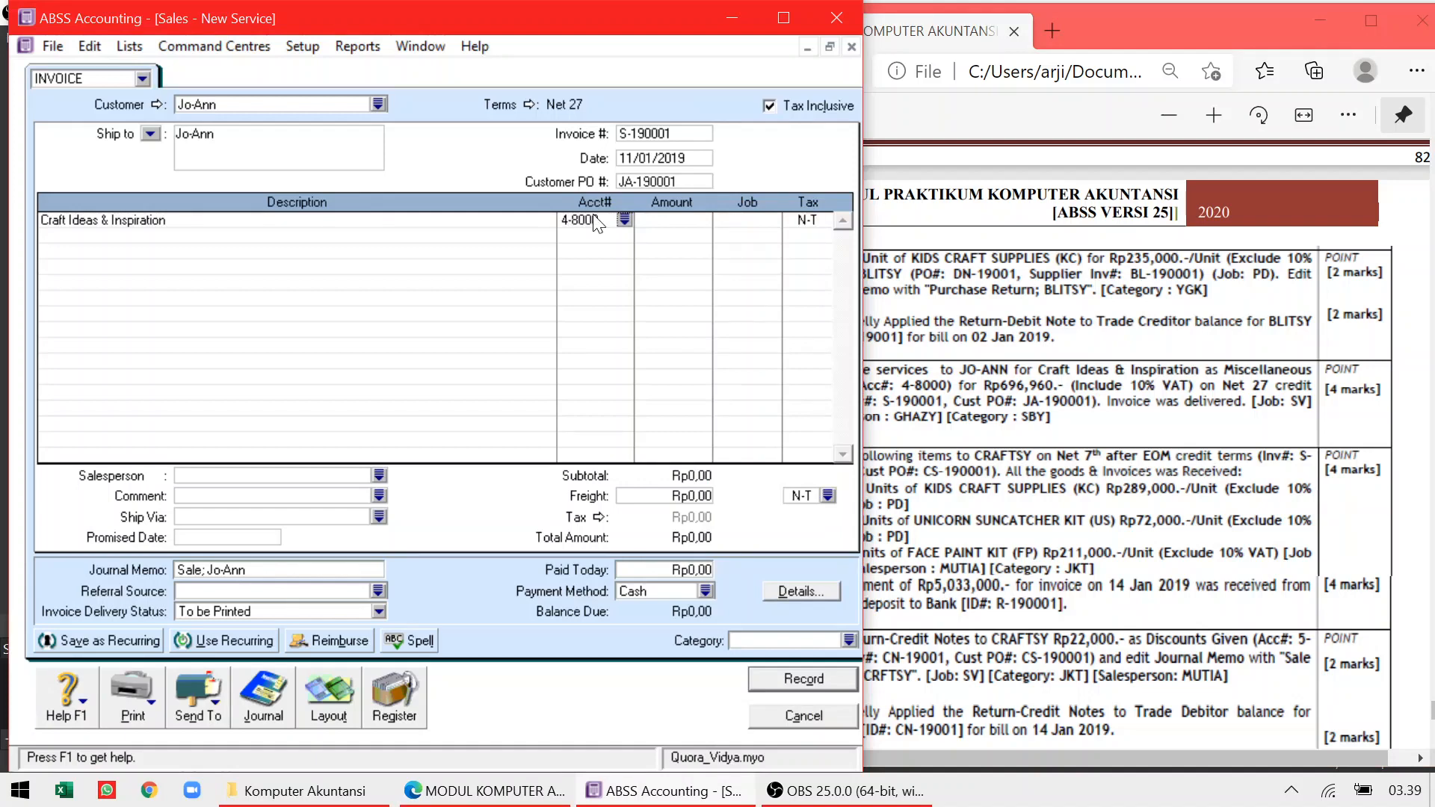
{"action": "key", "text": "Tab"}
{"action": "left_click", "coordinate": [626, 222]}
{"action": "left_click", "coordinate": [627, 219]}
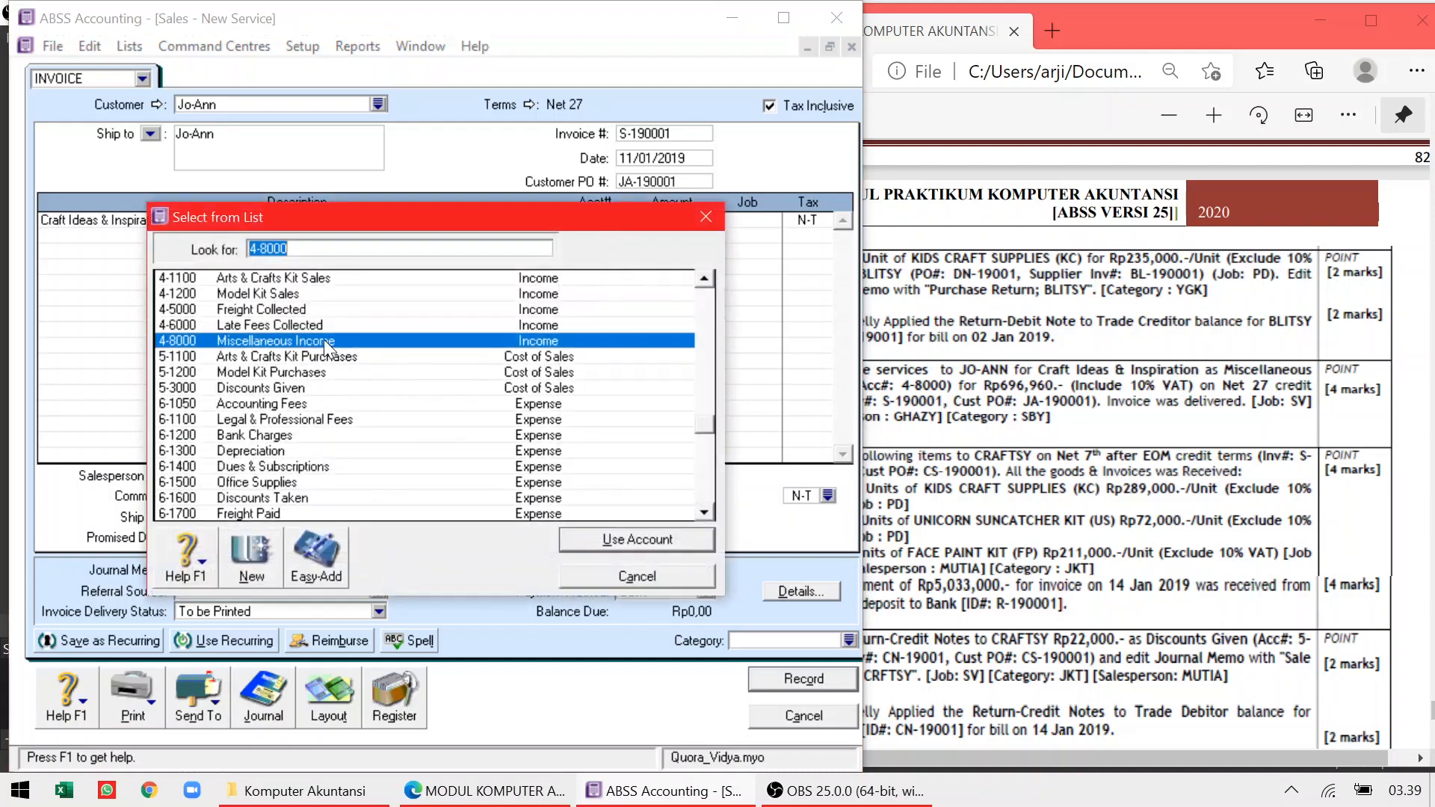
{"action": "left_click", "coordinate": [615, 540]}
Enter Rp696.960 as the line amount and assign it job SV and tax code VAT
{"action": "left_click", "coordinate": [1045, 376]}
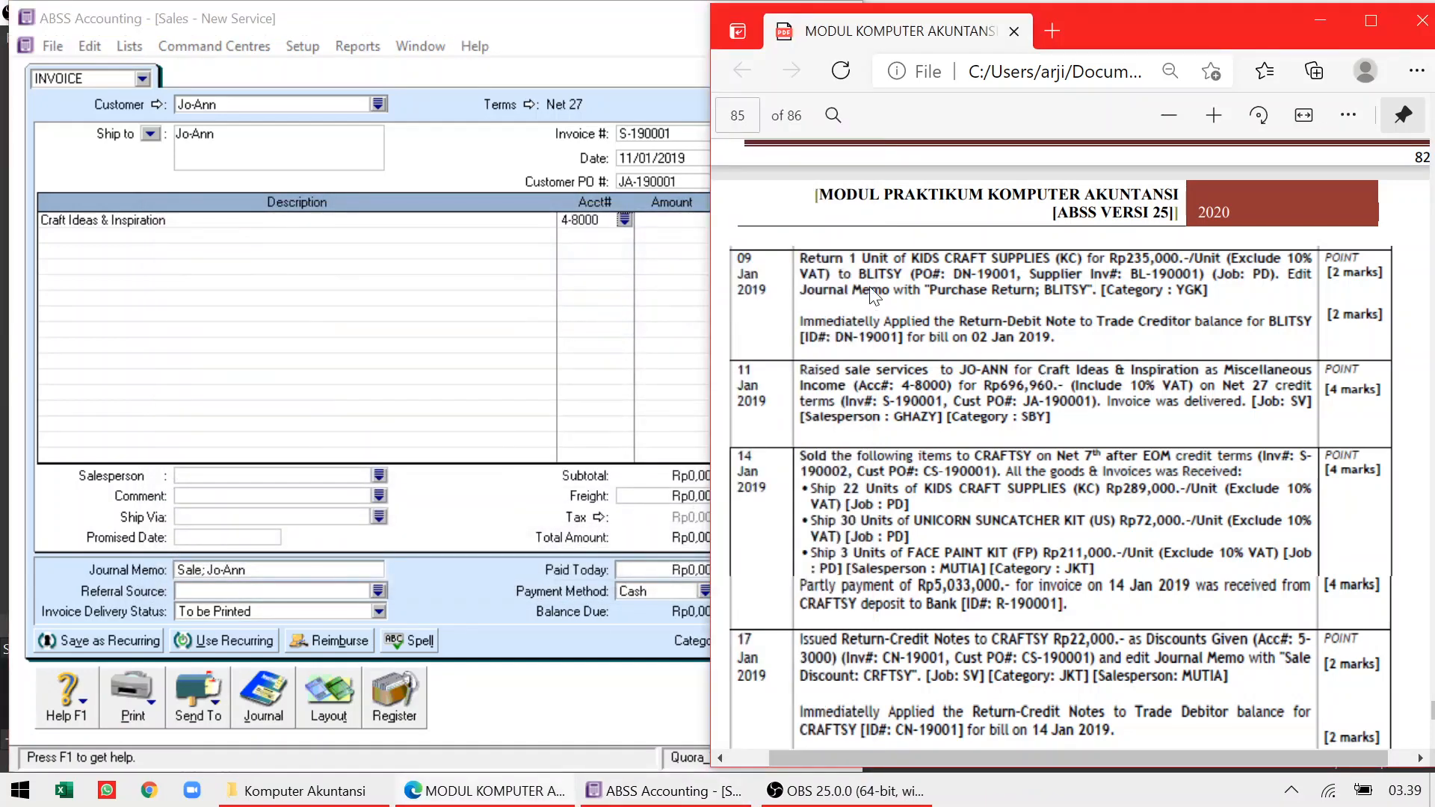
{"action": "left_click", "coordinate": [681, 220]}
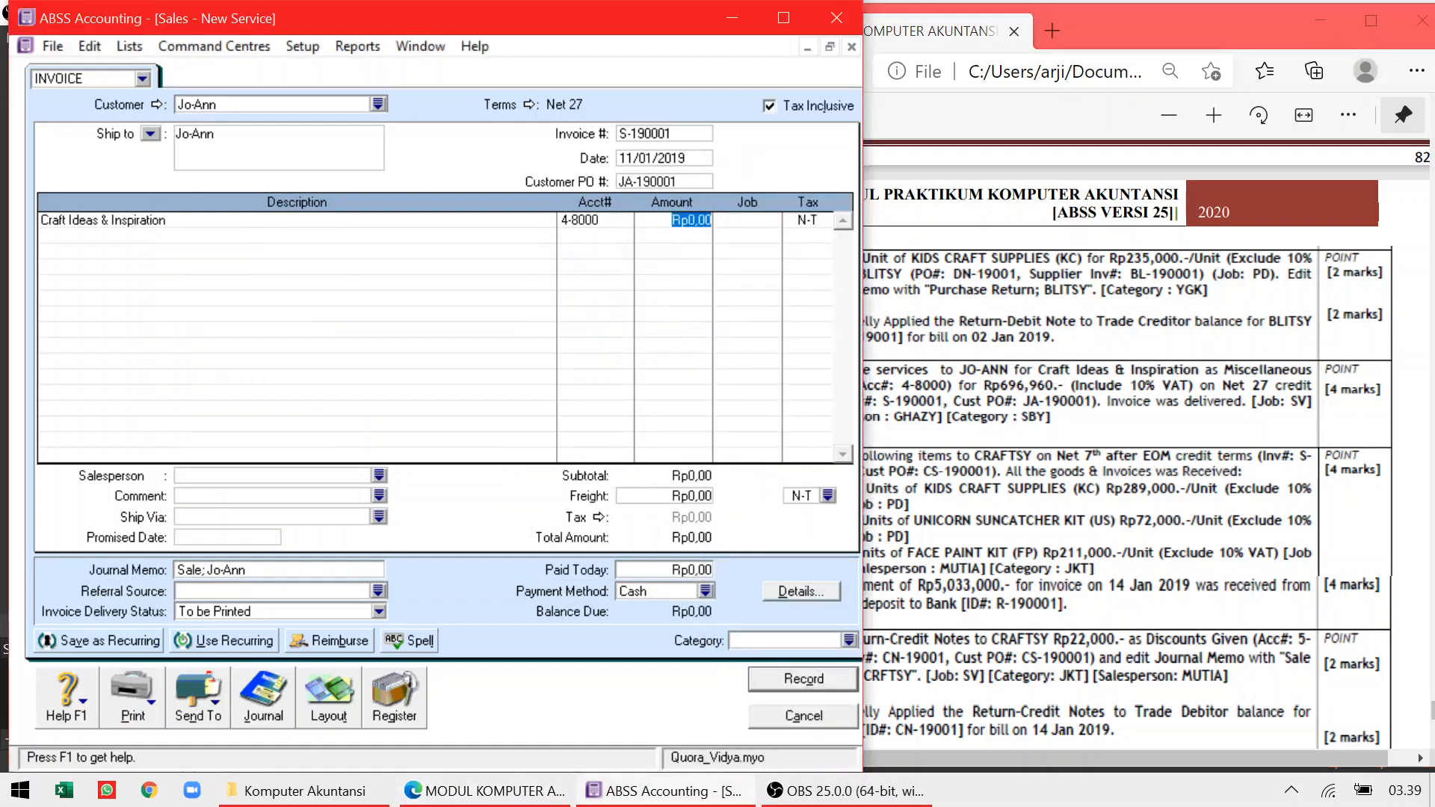
{"action": "type", "text": "696960"}
{"action": "key", "text": "Tab"}
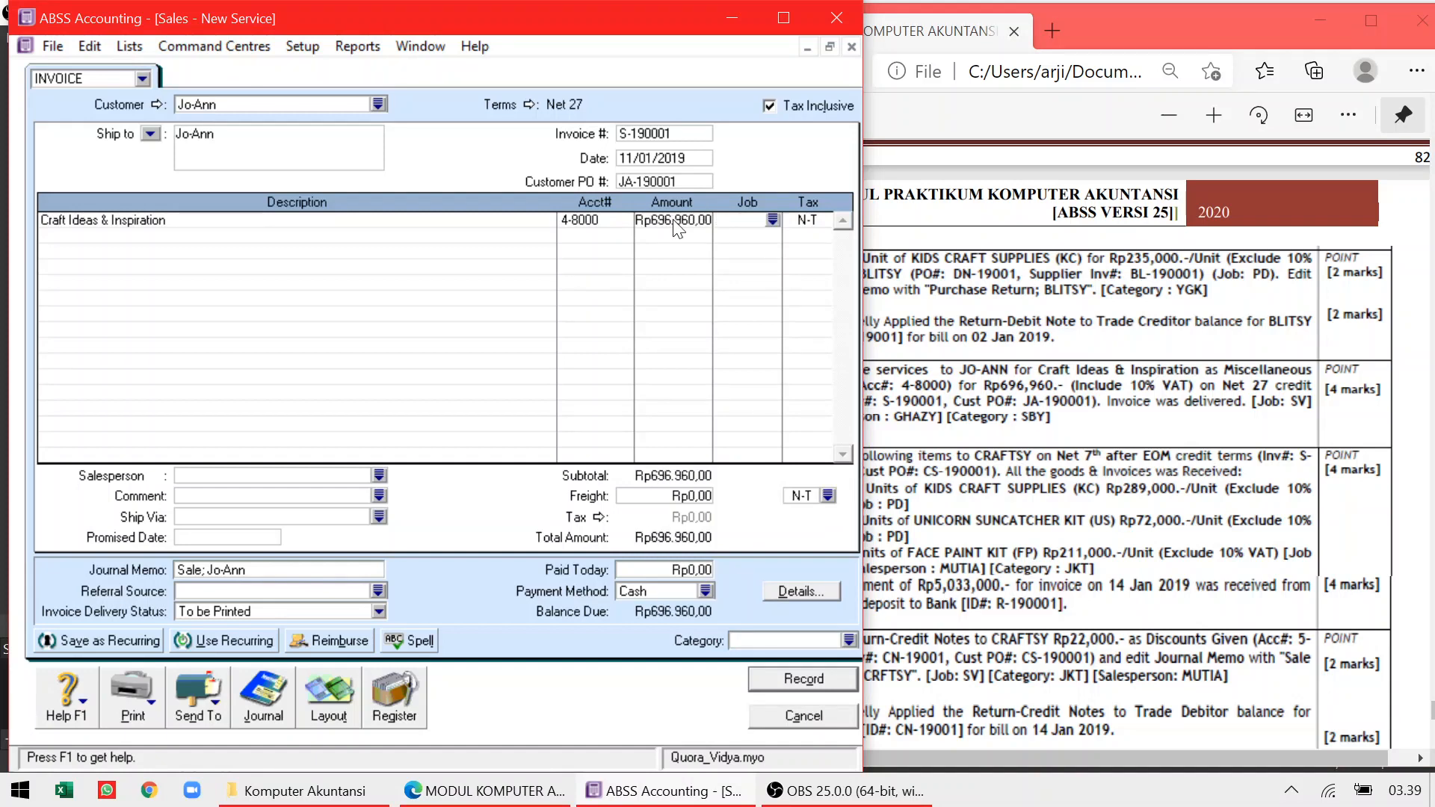
{"action": "type", "text": "SV"}
{"action": "key", "text": "Tab"}
{"action": "type", "text": "VAT"}
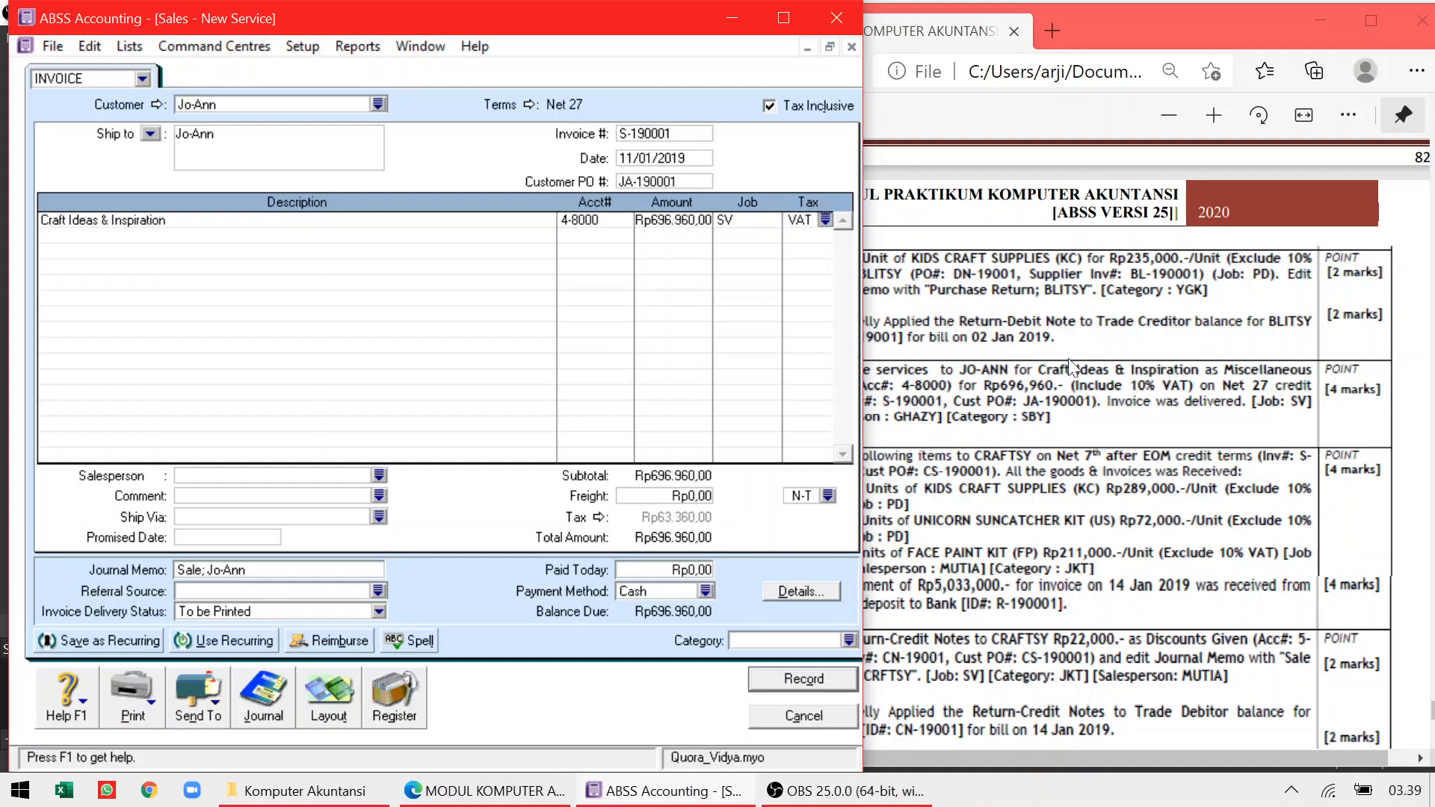
Assign the salesperson named in the module and category SBY to the Jo-Ann invoice, and record it
{"action": "left_click", "coordinate": [1073, 425]}
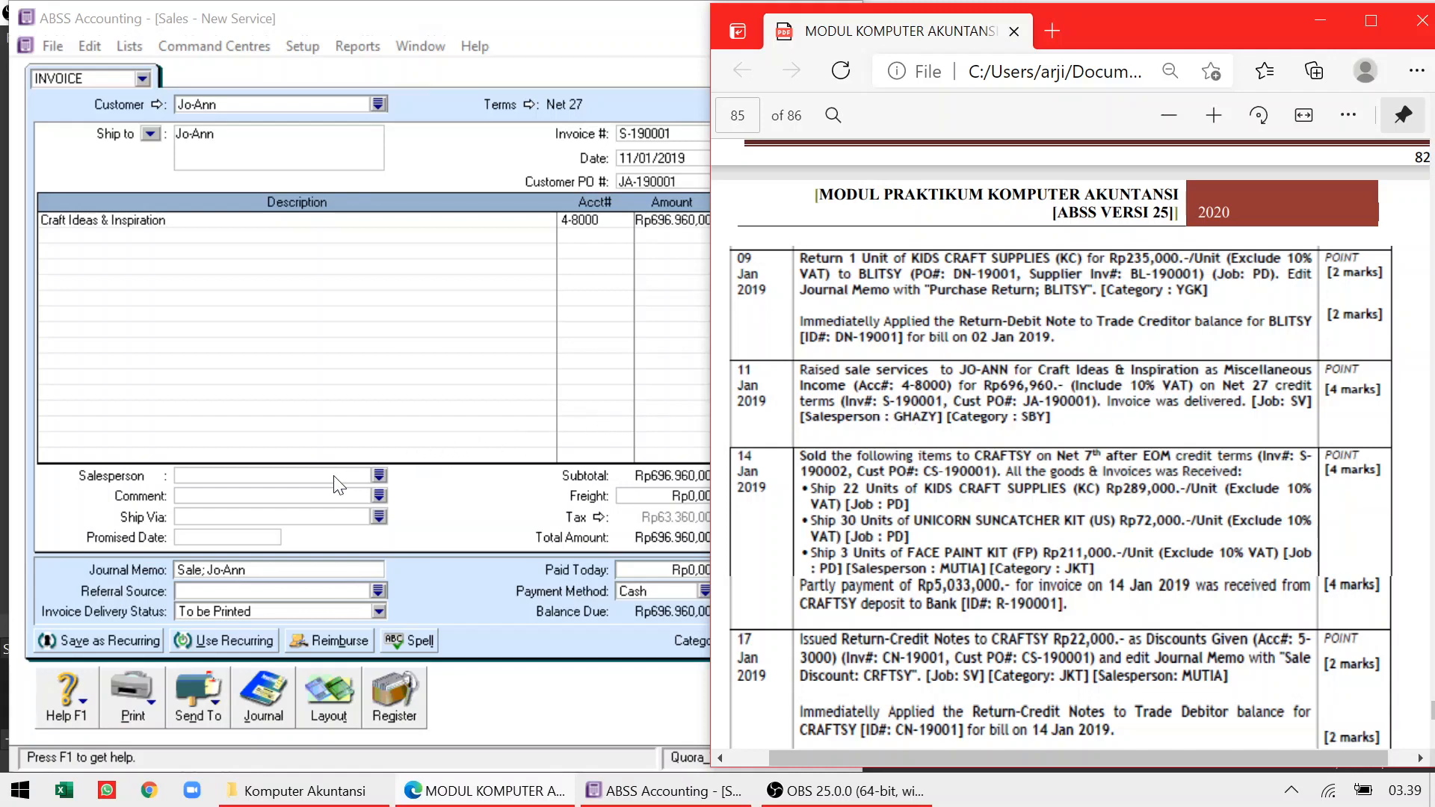
{"action": "left_click", "coordinate": [379, 476]}
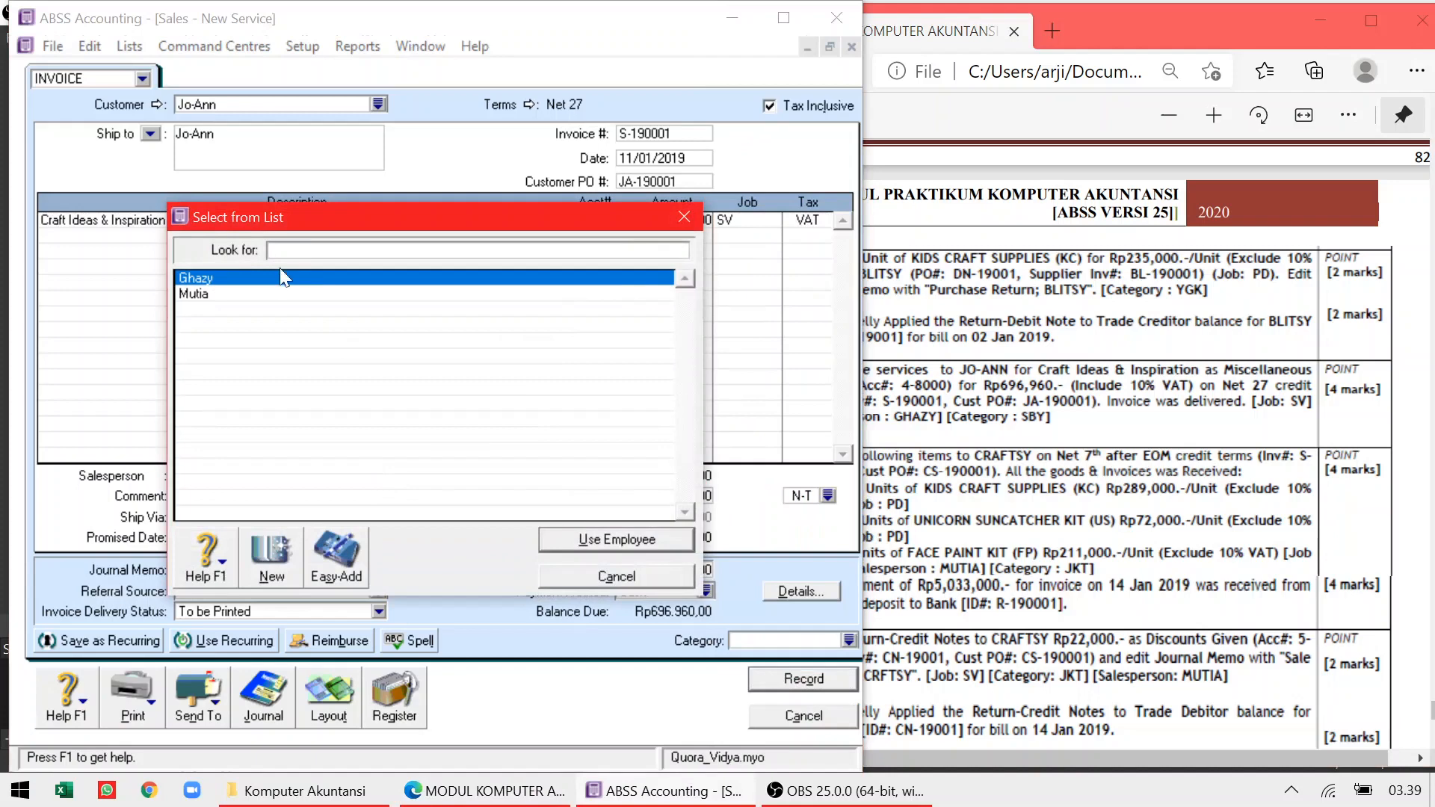
{"action": "double_click", "coordinate": [280, 276]}
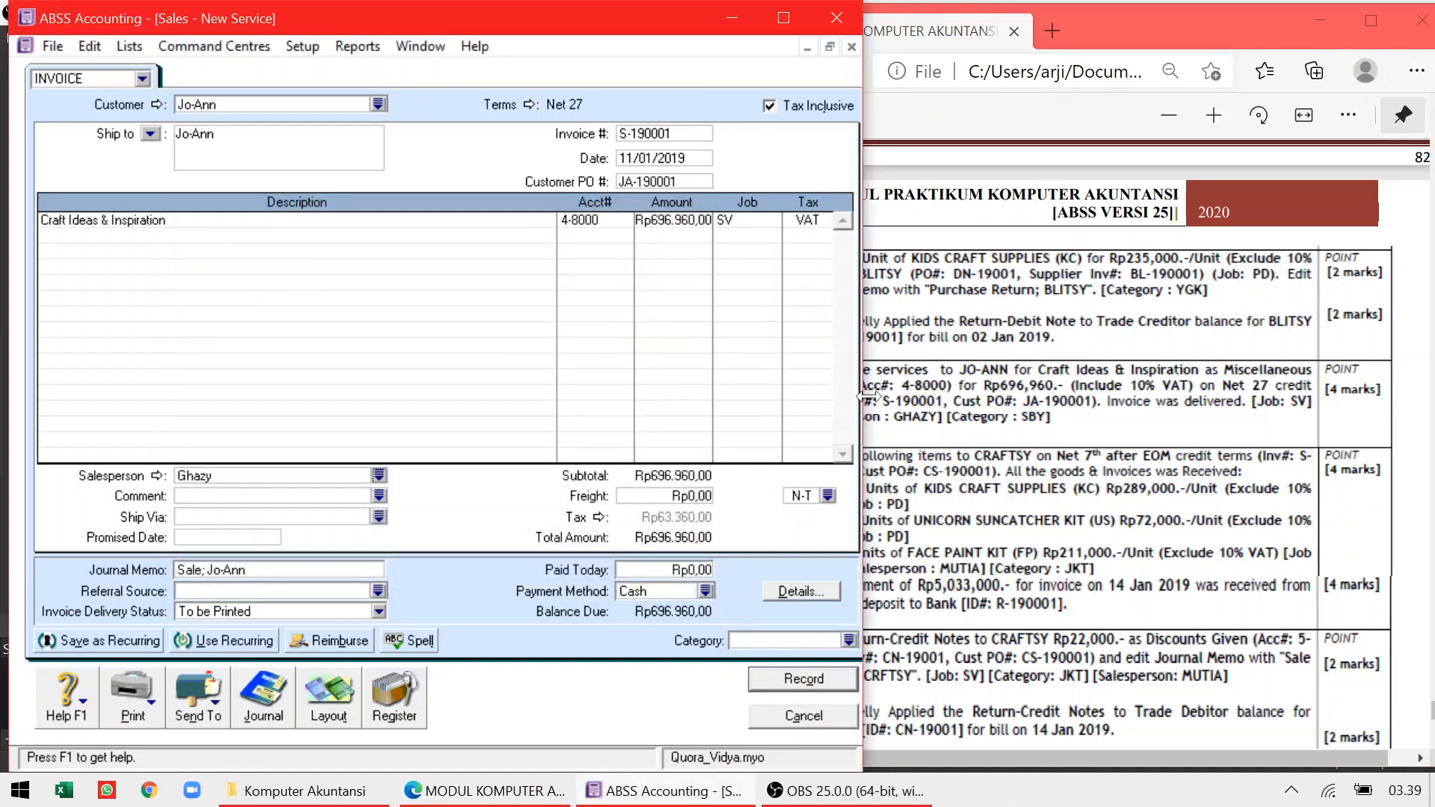
{"action": "left_click", "coordinate": [960, 408]}
{"action": "left_click", "coordinate": [656, 619]}
{"action": "left_click", "coordinate": [850, 641]}
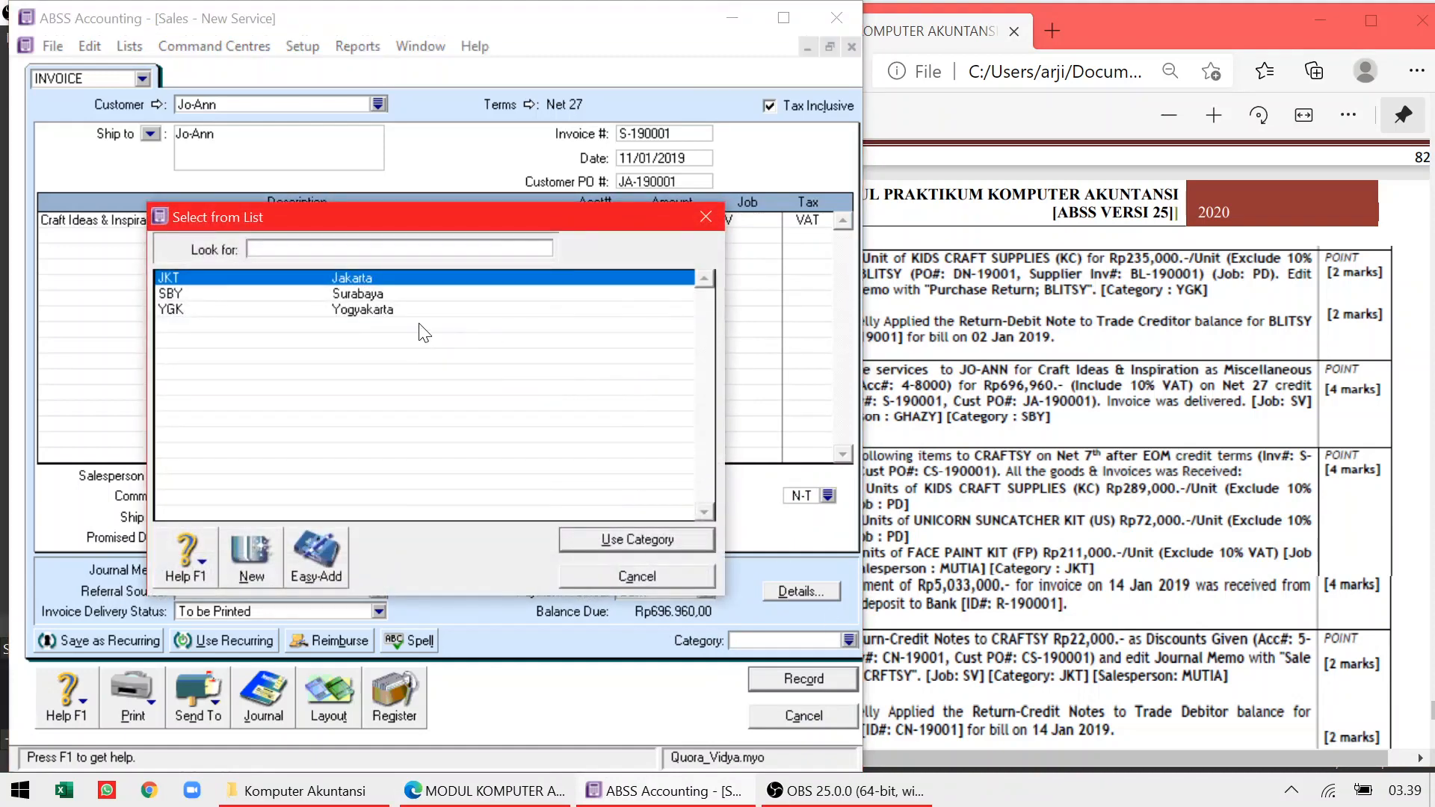
{"action": "double_click", "coordinate": [425, 295]}
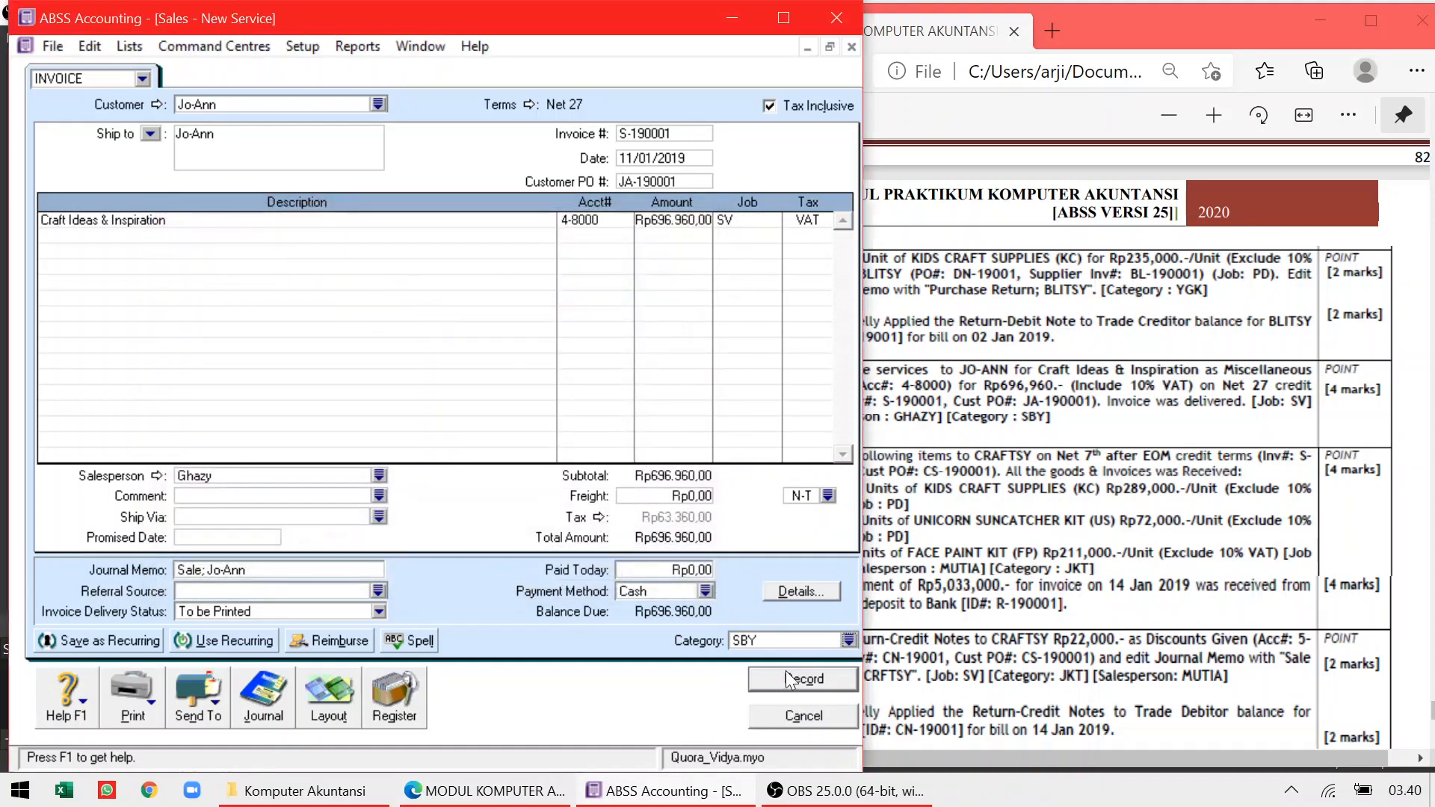
{"action": "left_click", "coordinate": [787, 675]}
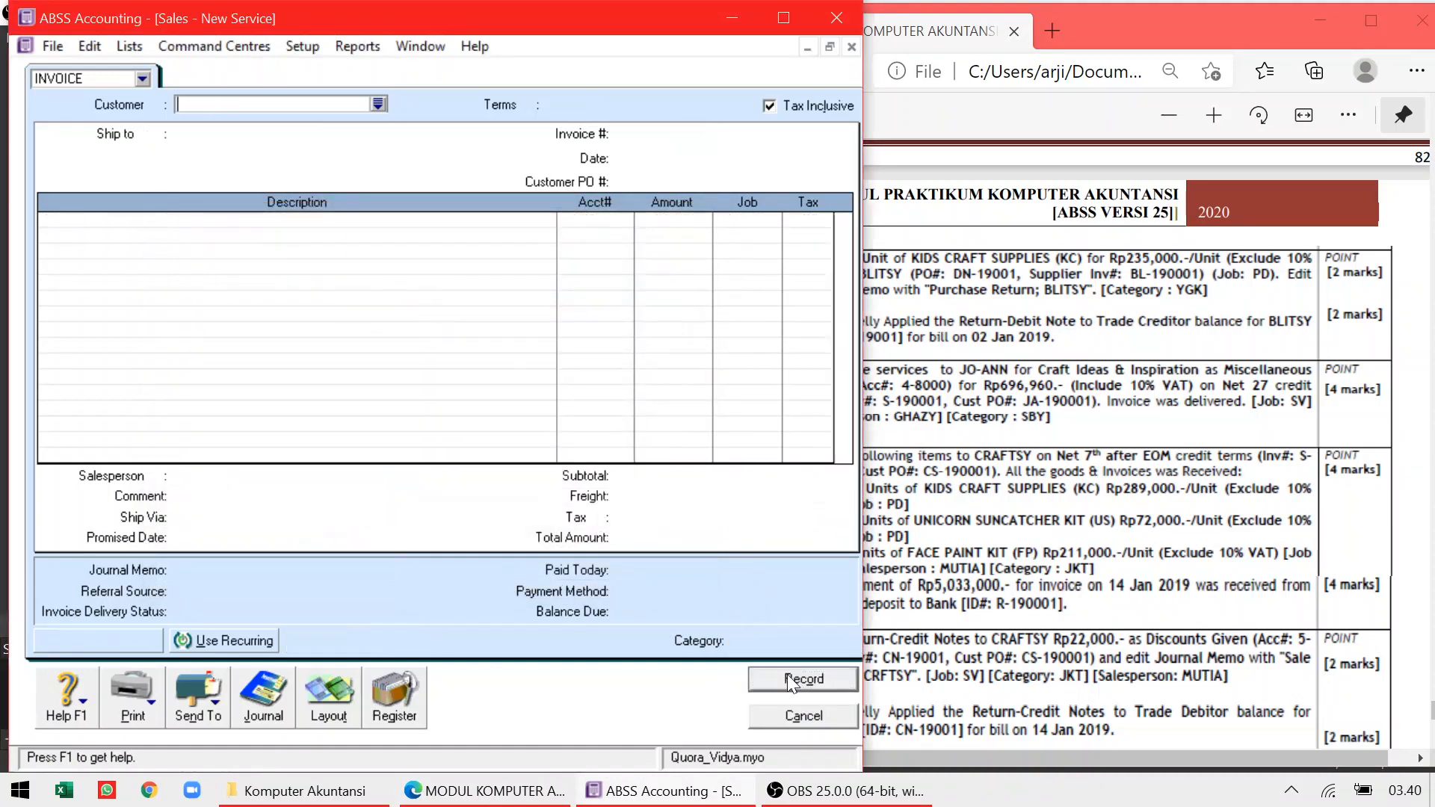
Leave the sales form and check the 11 Jan Jo-Ann invoice in the sales transaction journal
{"action": "left_click", "coordinate": [791, 719]}
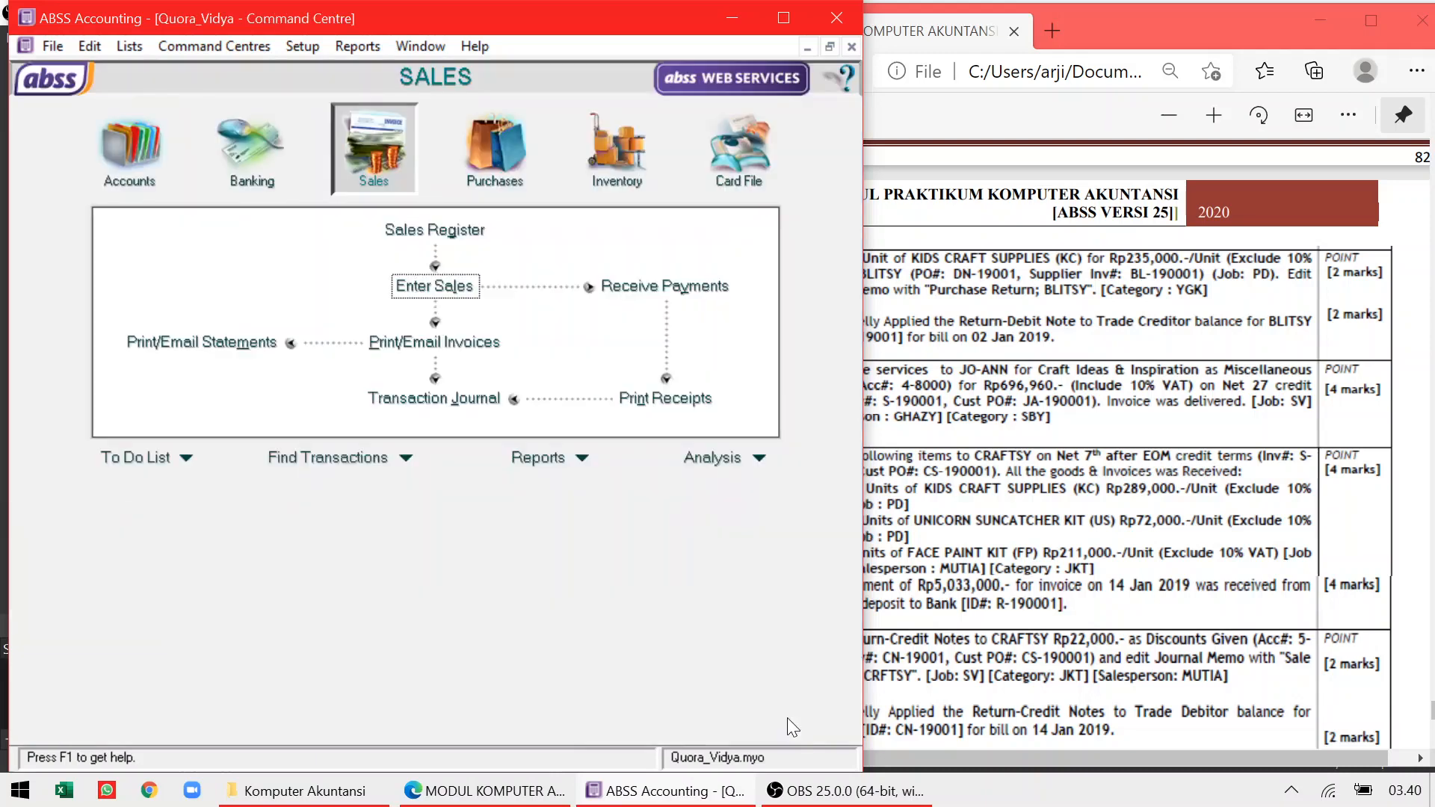
{"action": "left_click", "coordinate": [433, 397]}
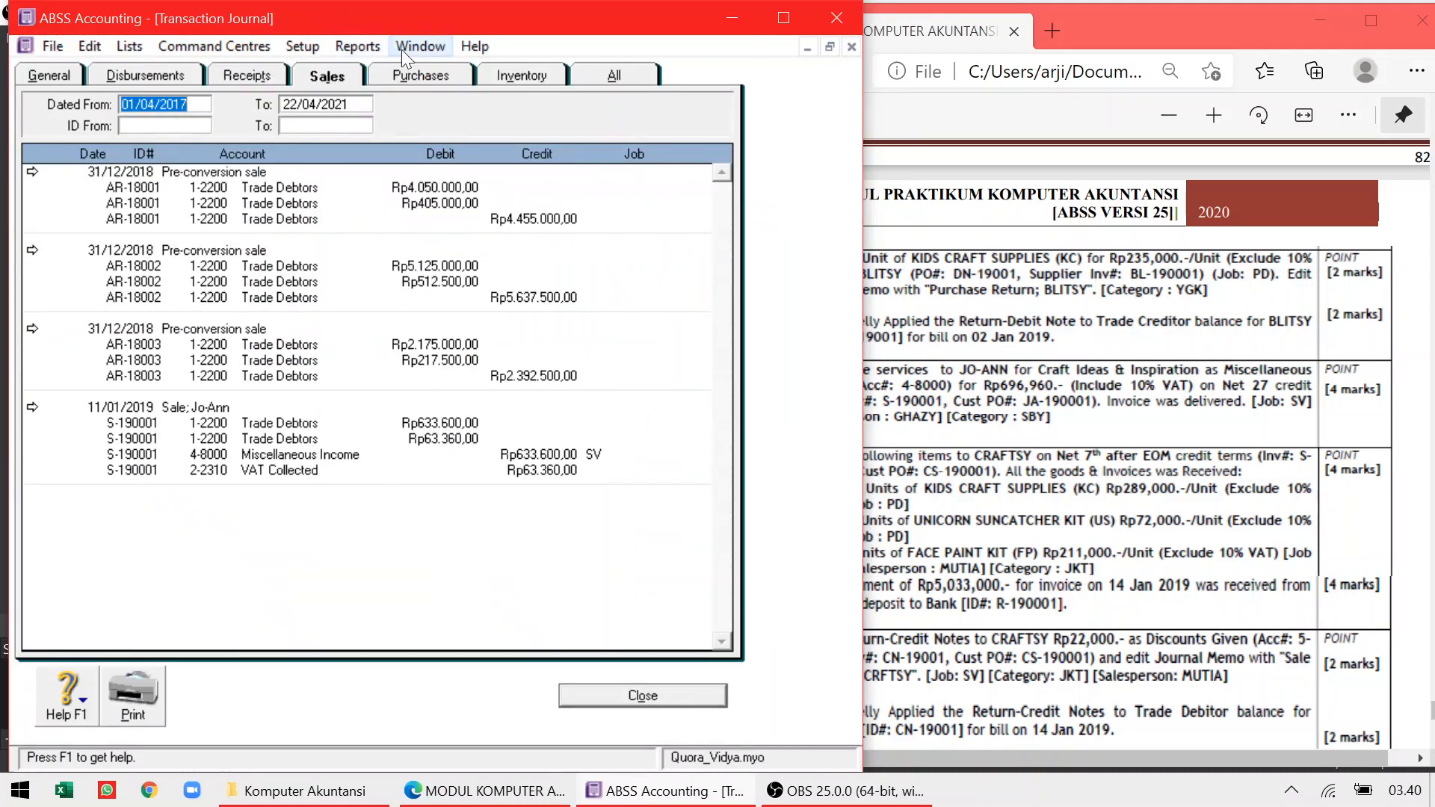
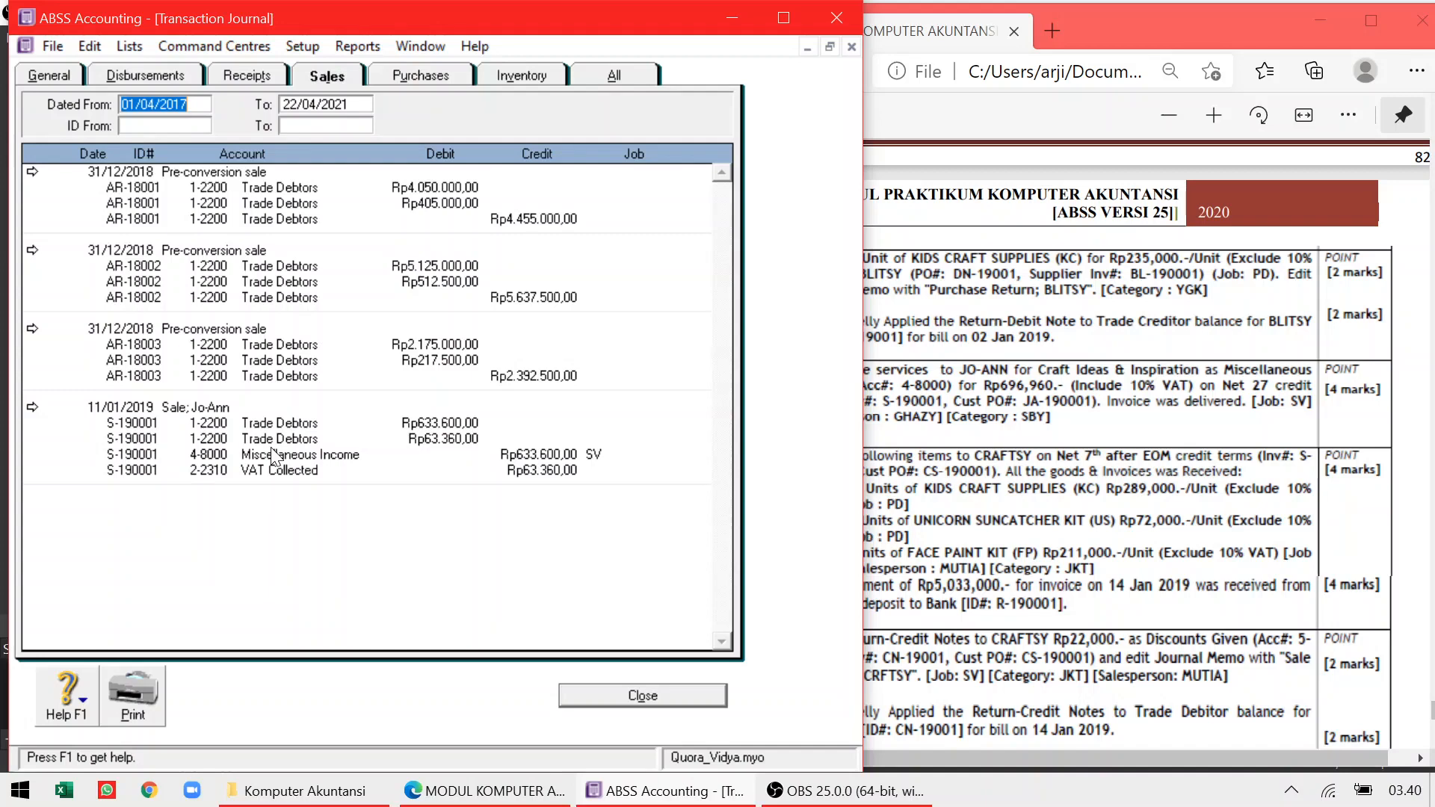
{"action": "left_click", "coordinate": [642, 696]}
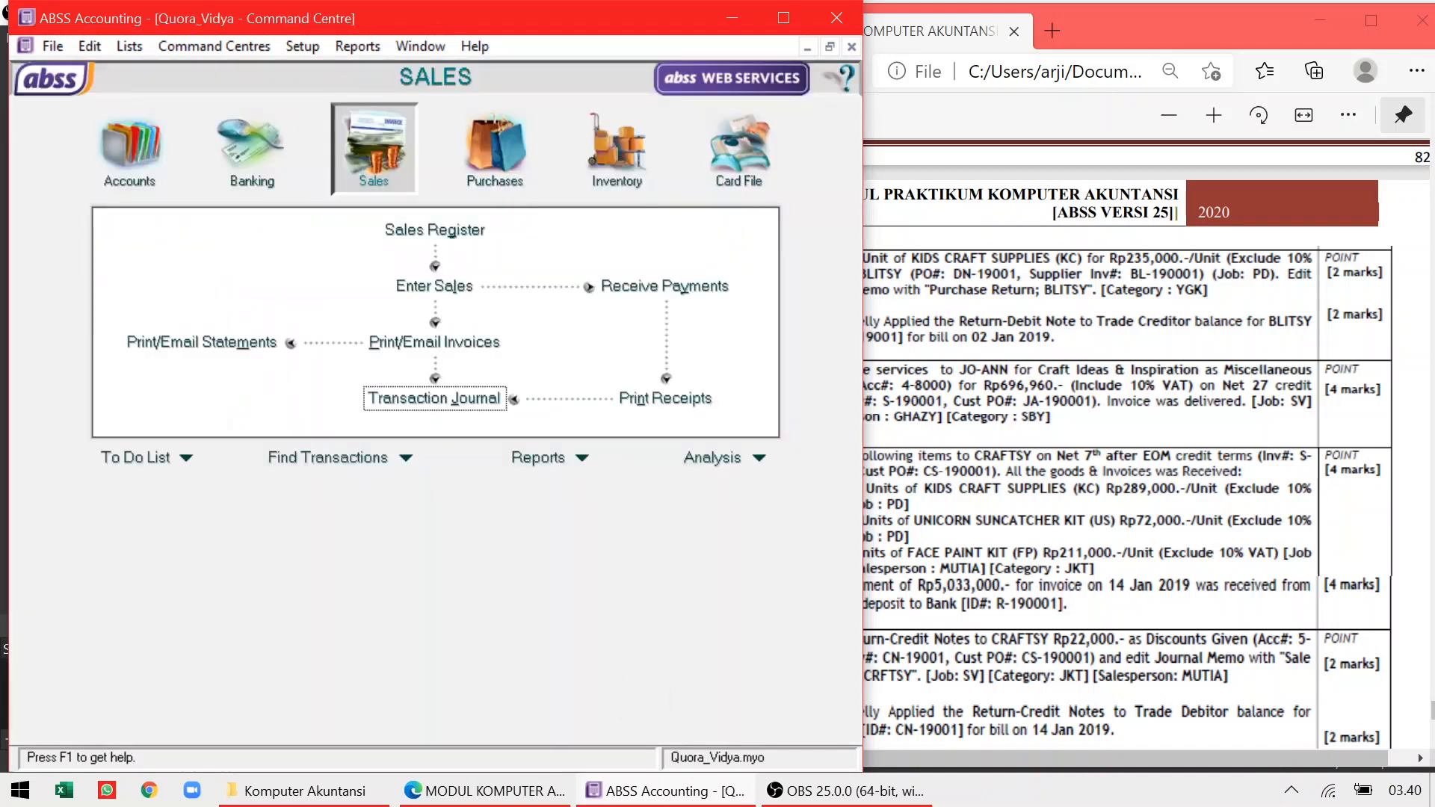
Start a new sales invoice for the module's 14 Jan 2019 transaction and switch it to the Item layout
{"action": "left_click", "coordinate": [1044, 564]}
{"action": "scroll", "coordinate": [1084, 523], "scroll_direction": "down", "scroll_amount": 3}
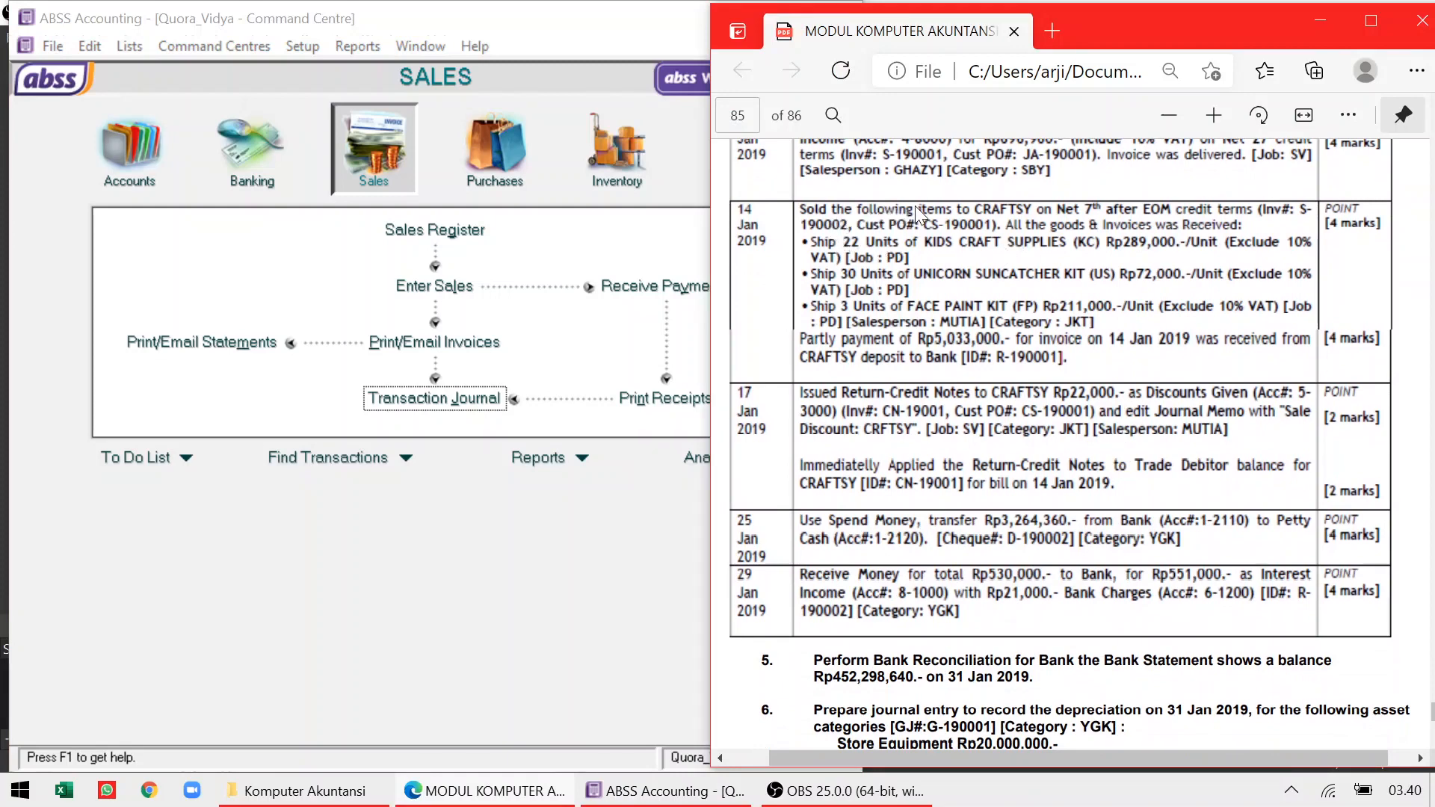
{"action": "left_click", "coordinate": [435, 287]}
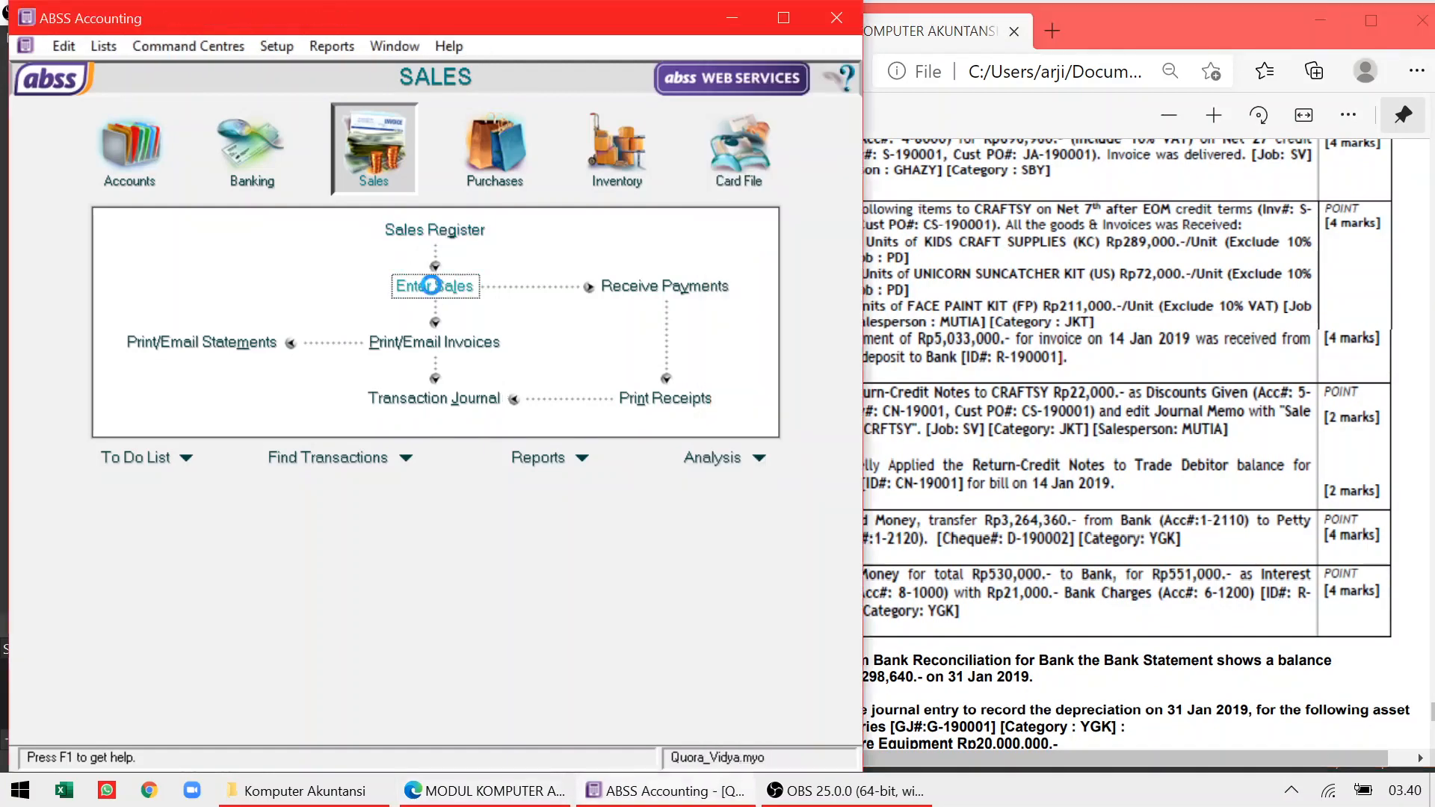
{"action": "left_click", "coordinate": [331, 693]}
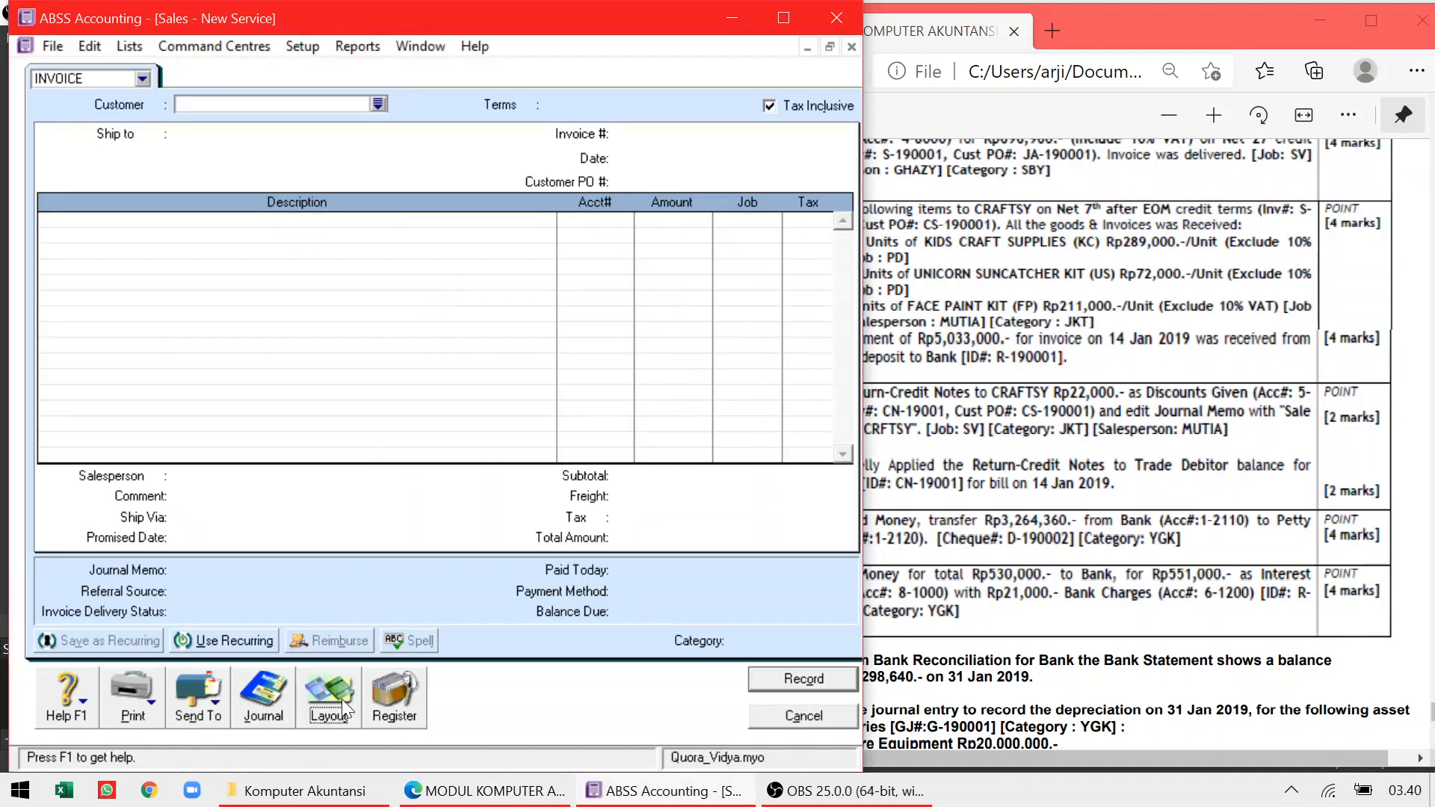
{"action": "left_click", "coordinate": [247, 374]}
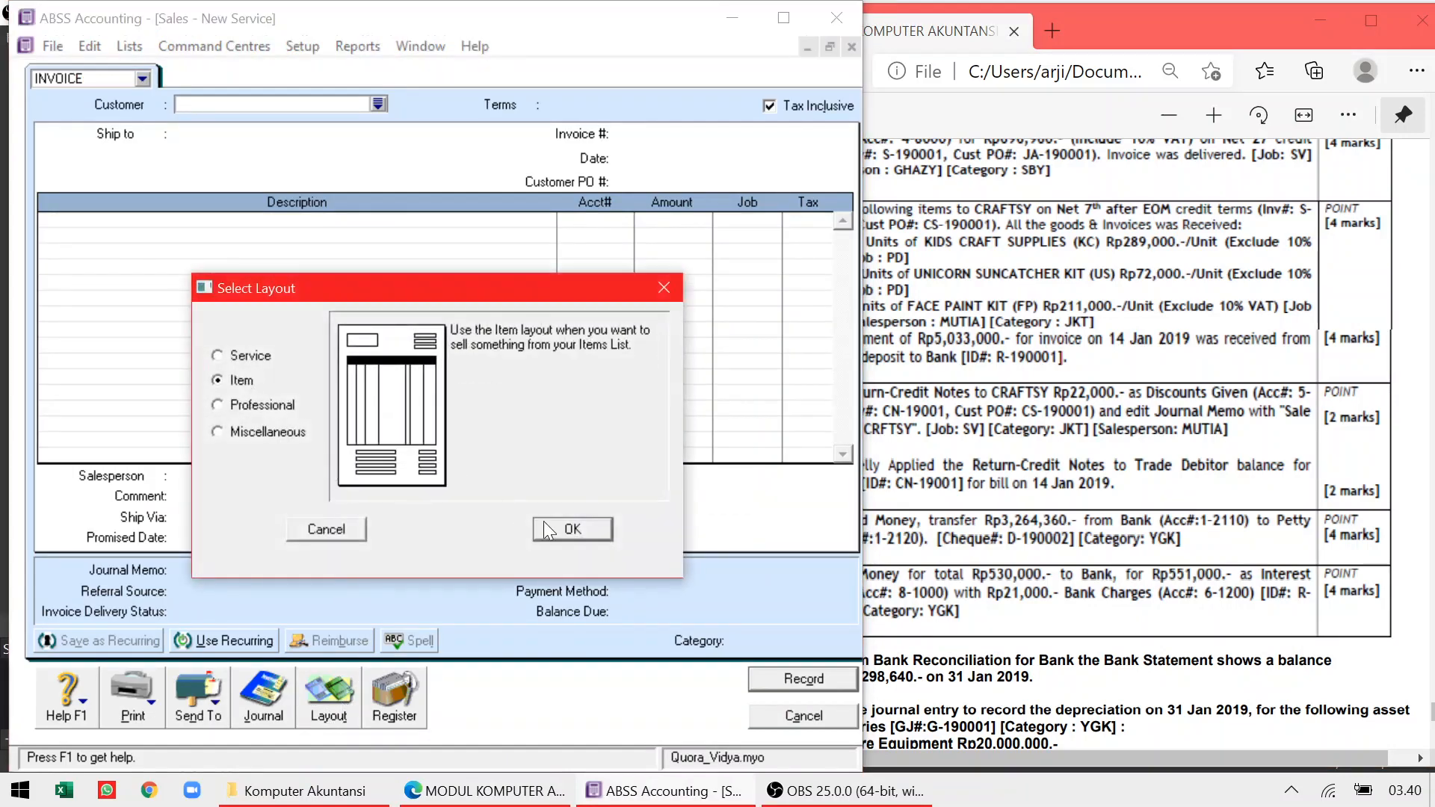
{"action": "left_click", "coordinate": [556, 528]}
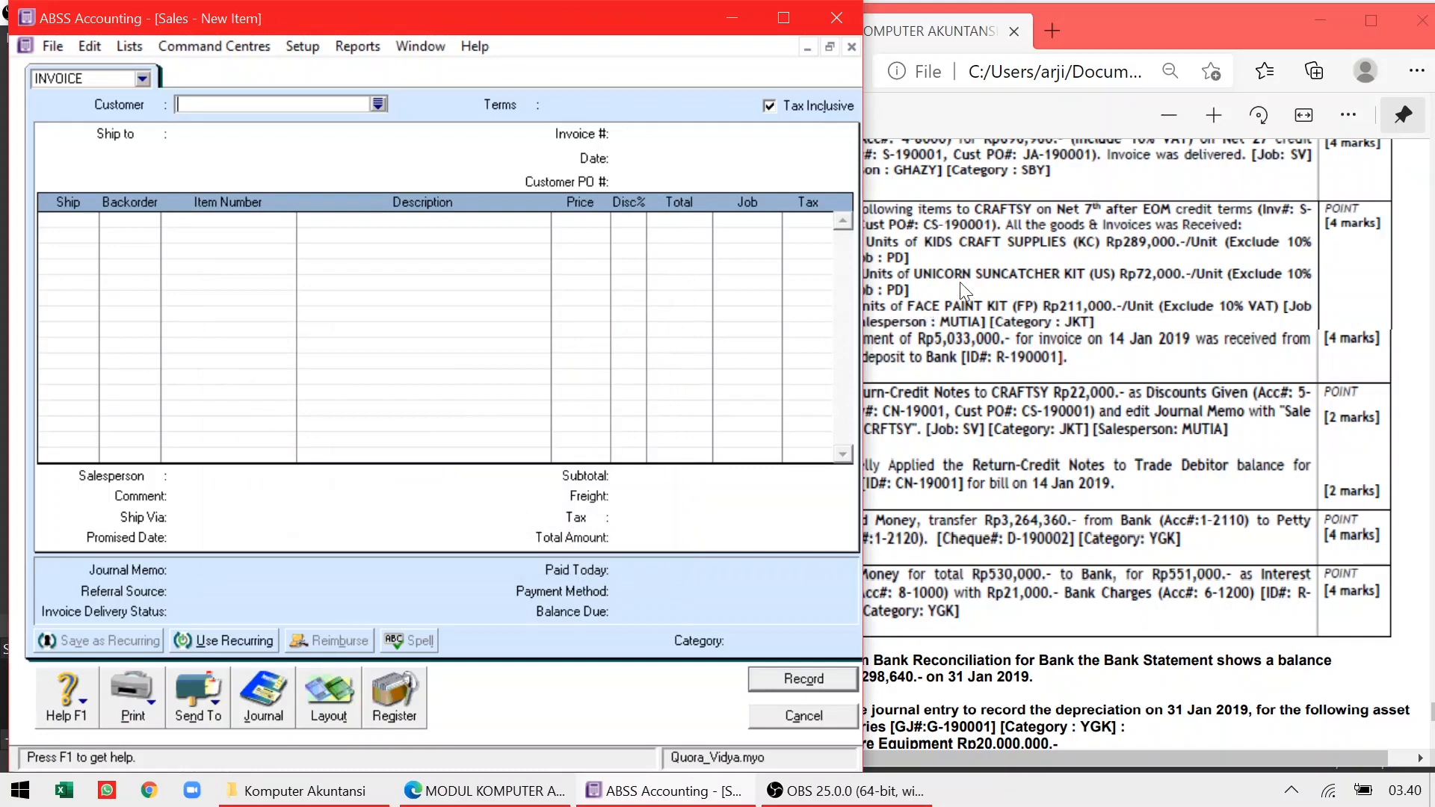
Select Craftsy as the customer of the new sales invoice
{"action": "left_click", "coordinate": [988, 209]}
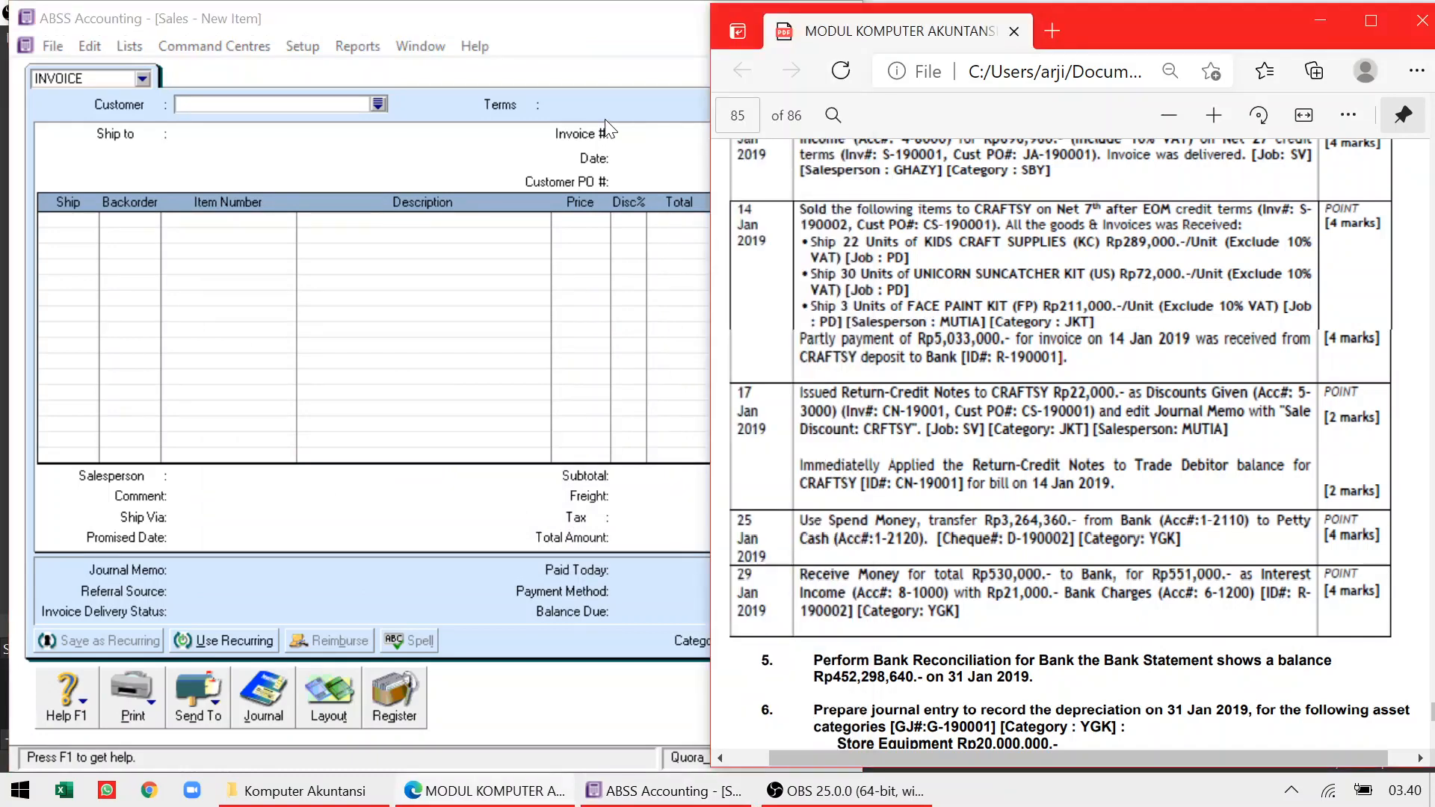
{"action": "left_click", "coordinate": [375, 106]}
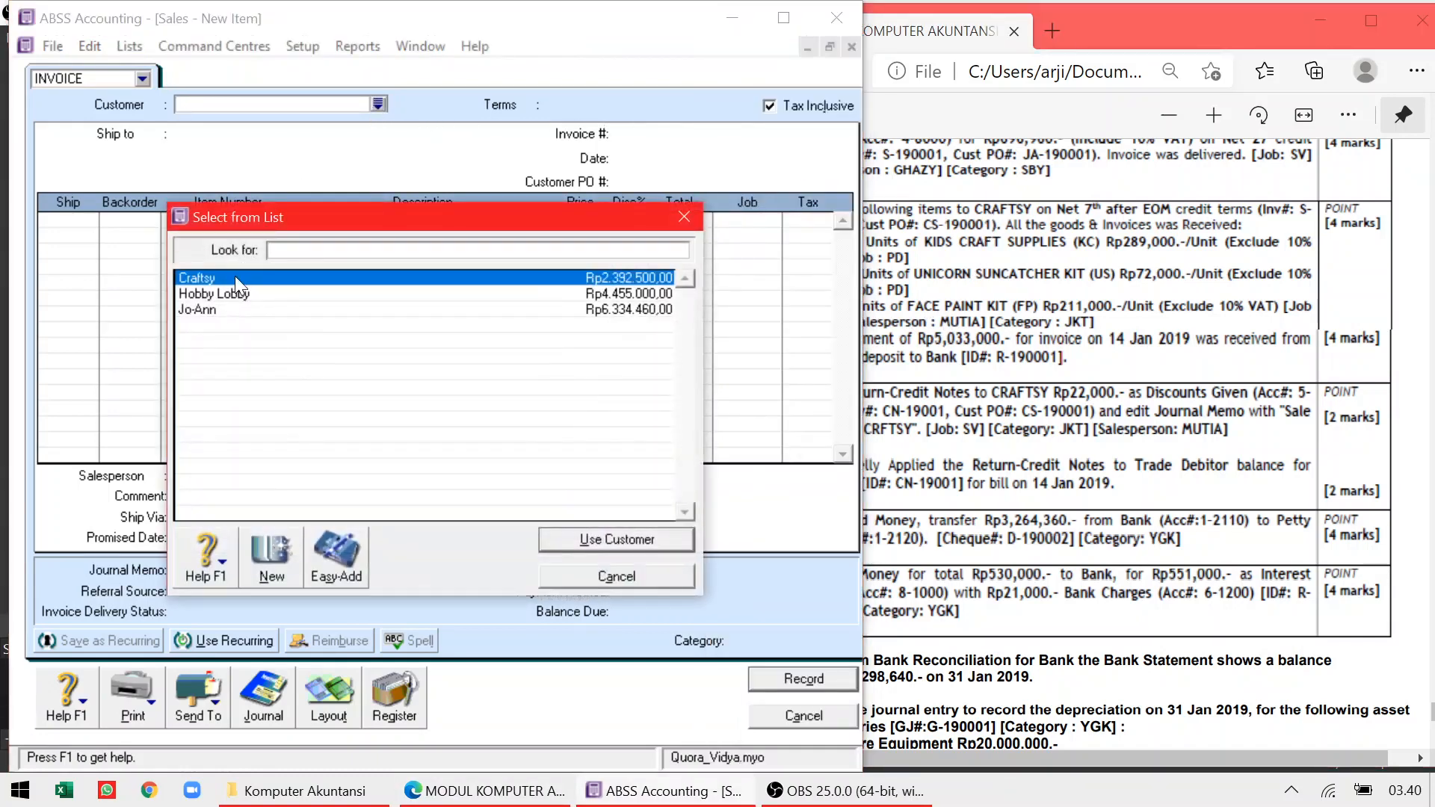
{"action": "double_click", "coordinate": [240, 272]}
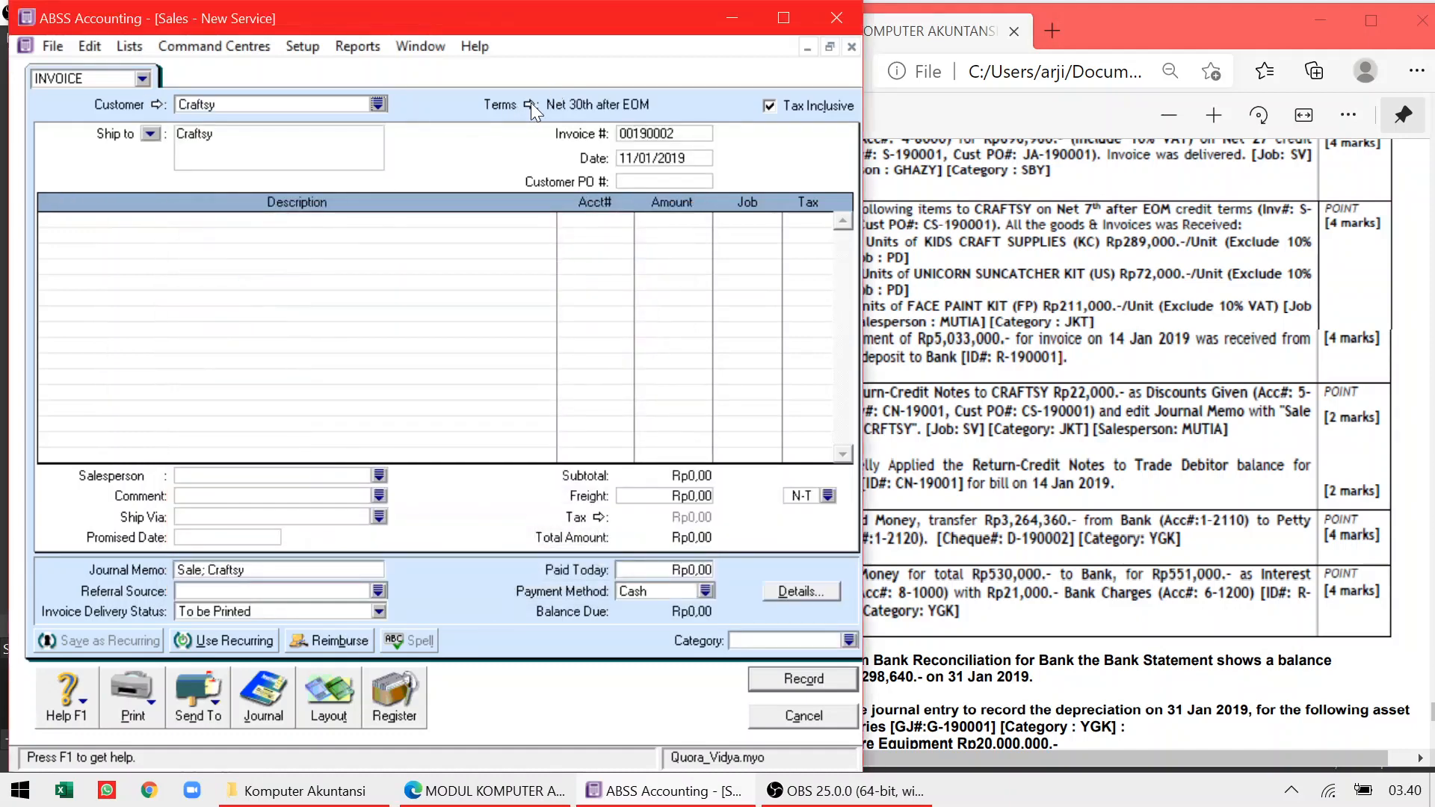
Set the Craftsy invoice's credit terms to a balance due date of the 7th day of the month after EOM
{"action": "left_click", "coordinate": [530, 104]}
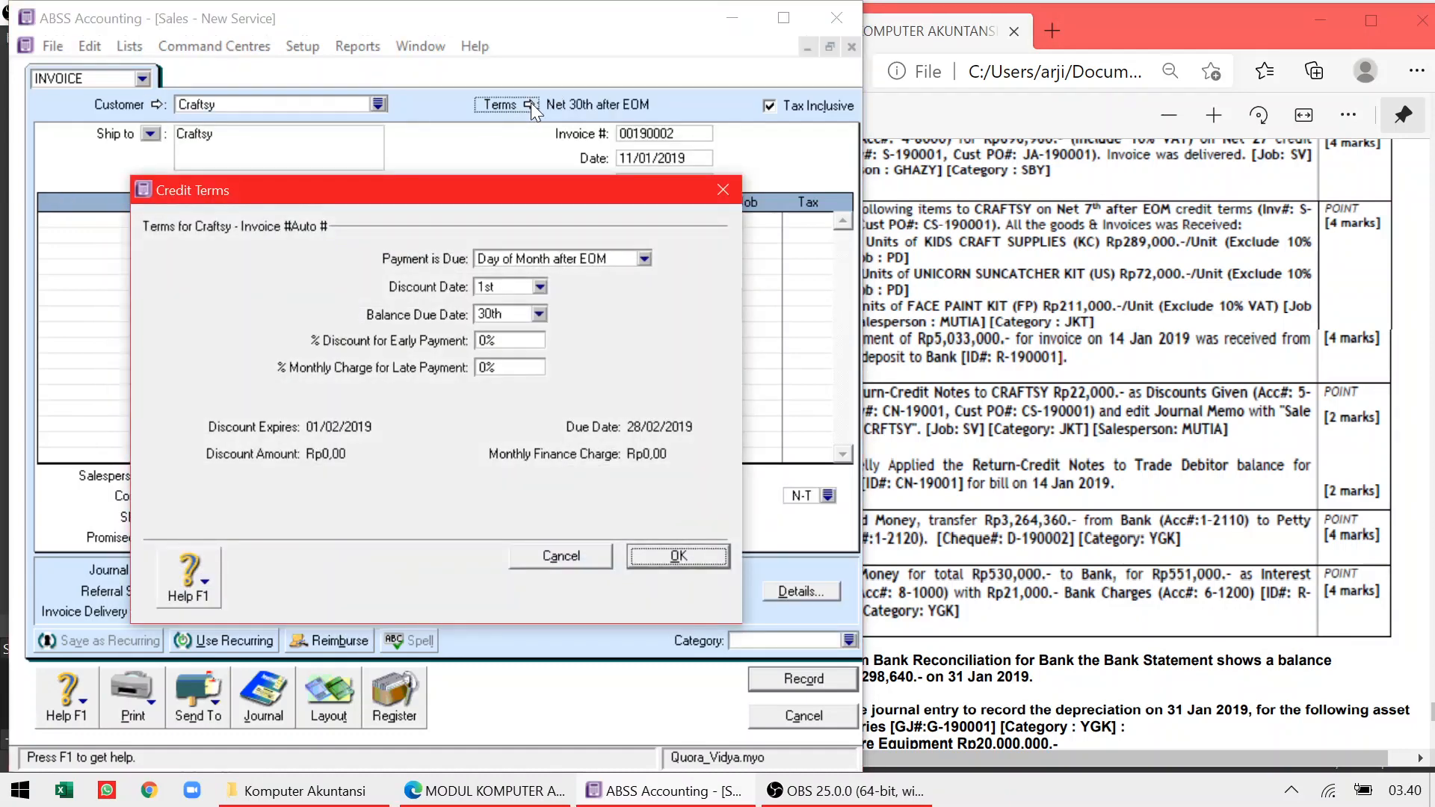
{"action": "left_click", "coordinate": [729, 189]}
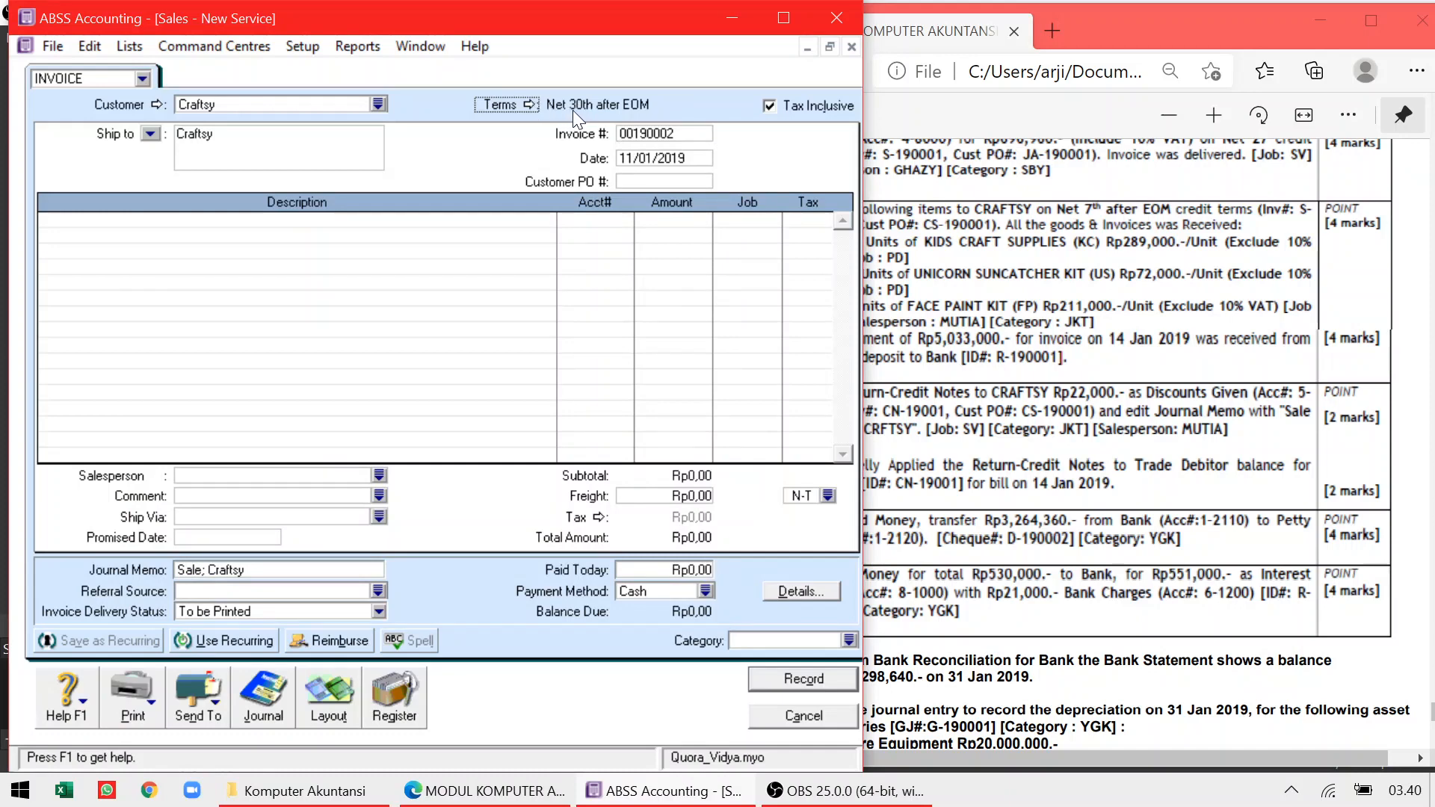
{"action": "left_click", "coordinate": [528, 105]}
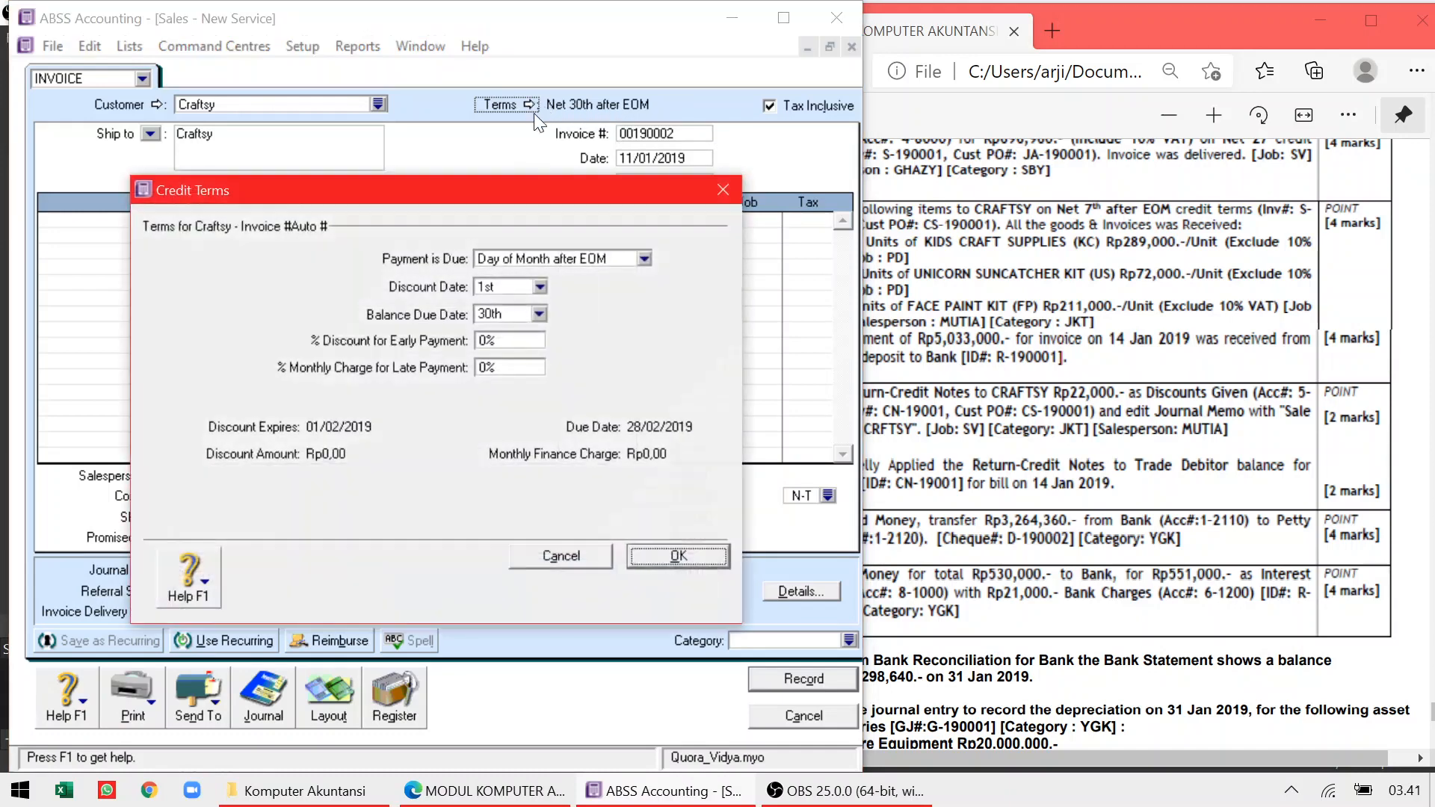
{"action": "left_click", "coordinate": [539, 314]}
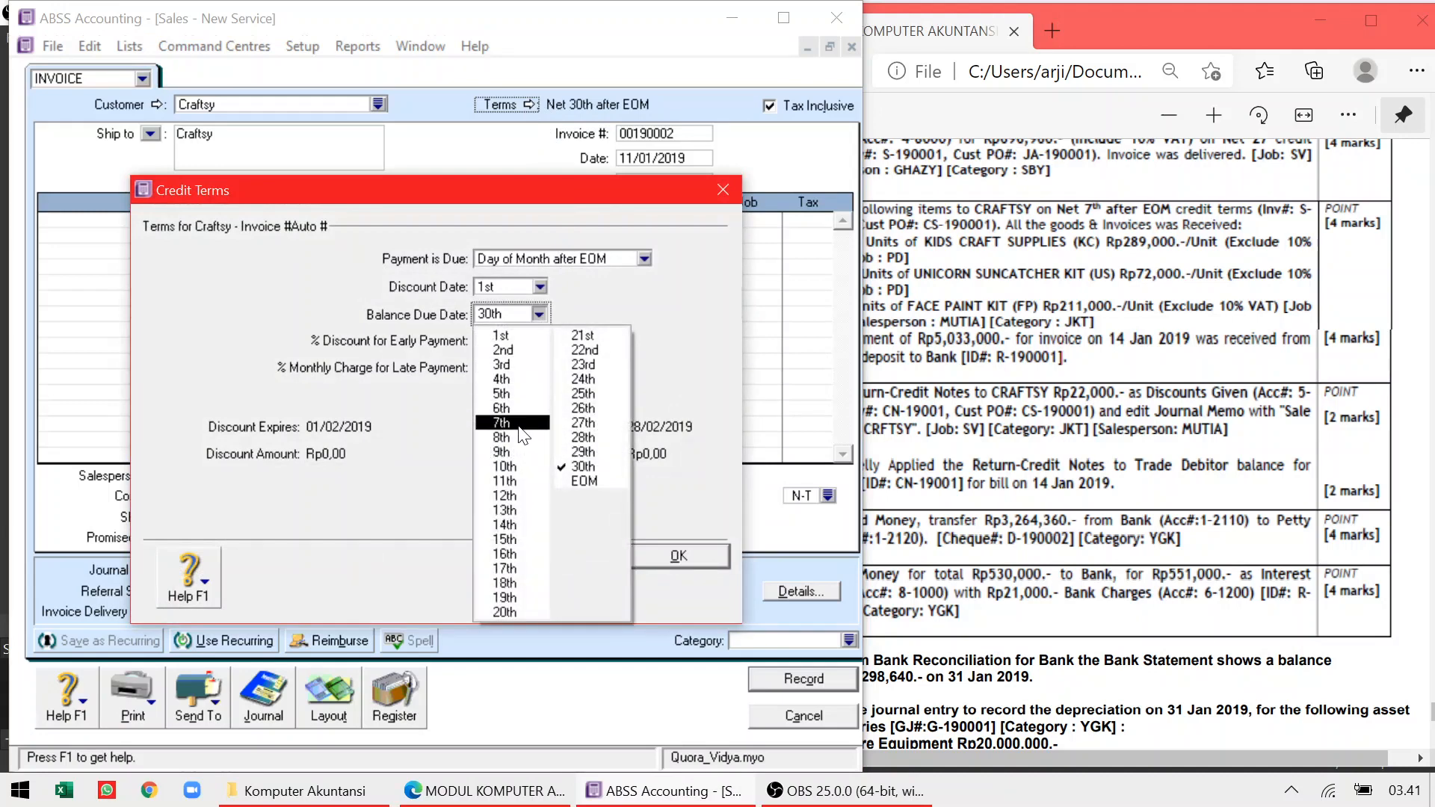
{"action": "left_click", "coordinate": [517, 424]}
{"action": "left_click", "coordinate": [667, 553]}
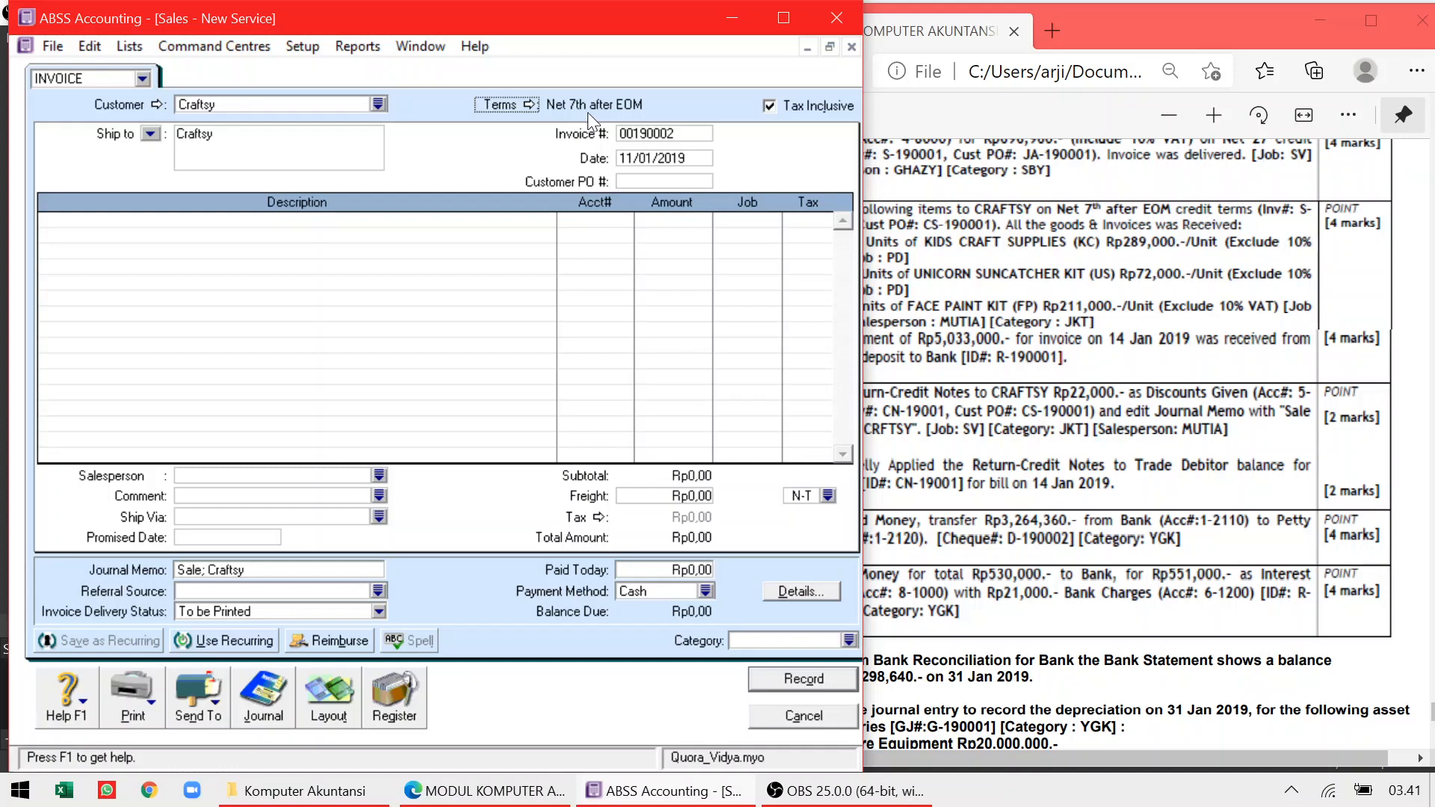
Replace the Craftsy invoice number with S-190002, as given in the module
{"action": "left_click", "coordinate": [976, 225]}
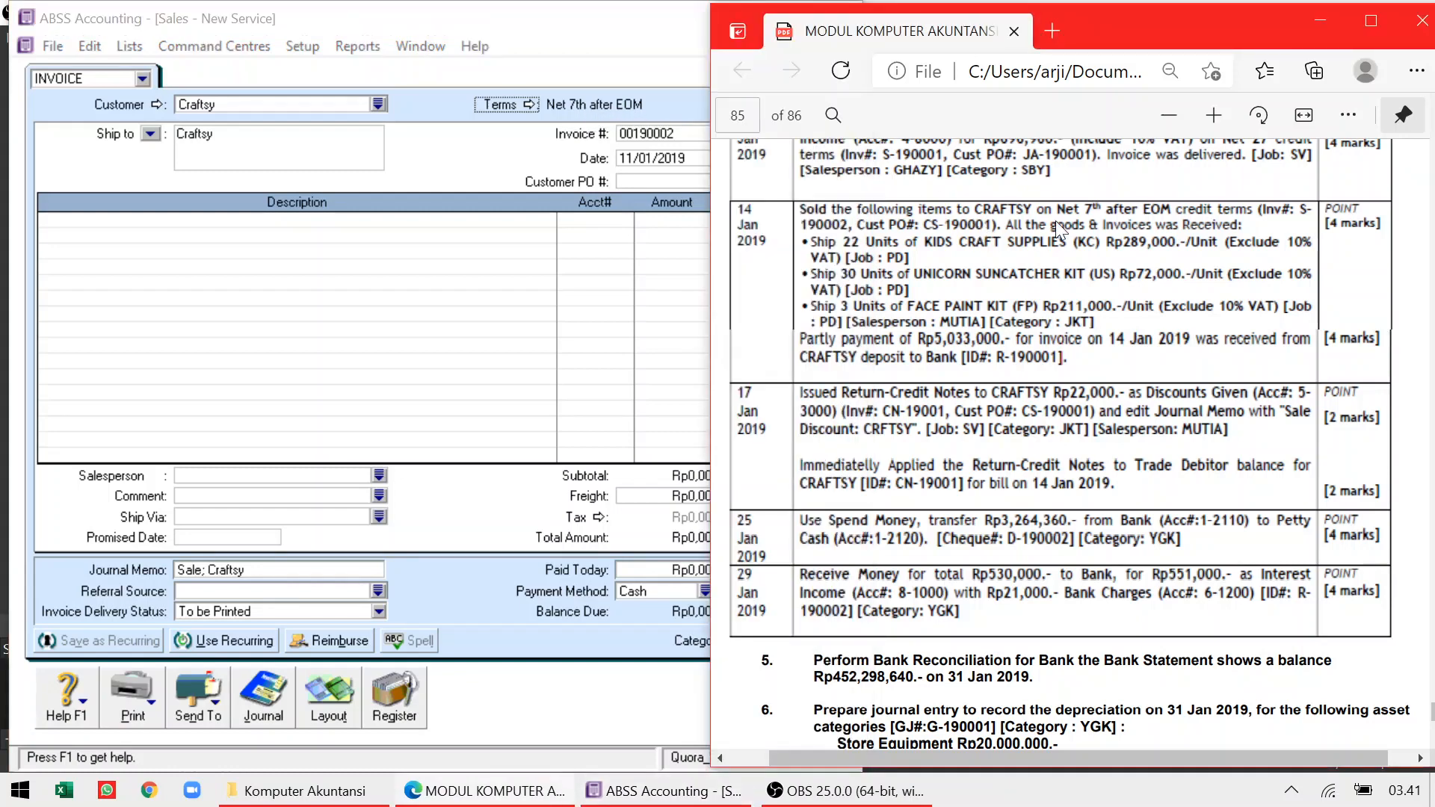
{"action": "left_click", "coordinate": [670, 105]}
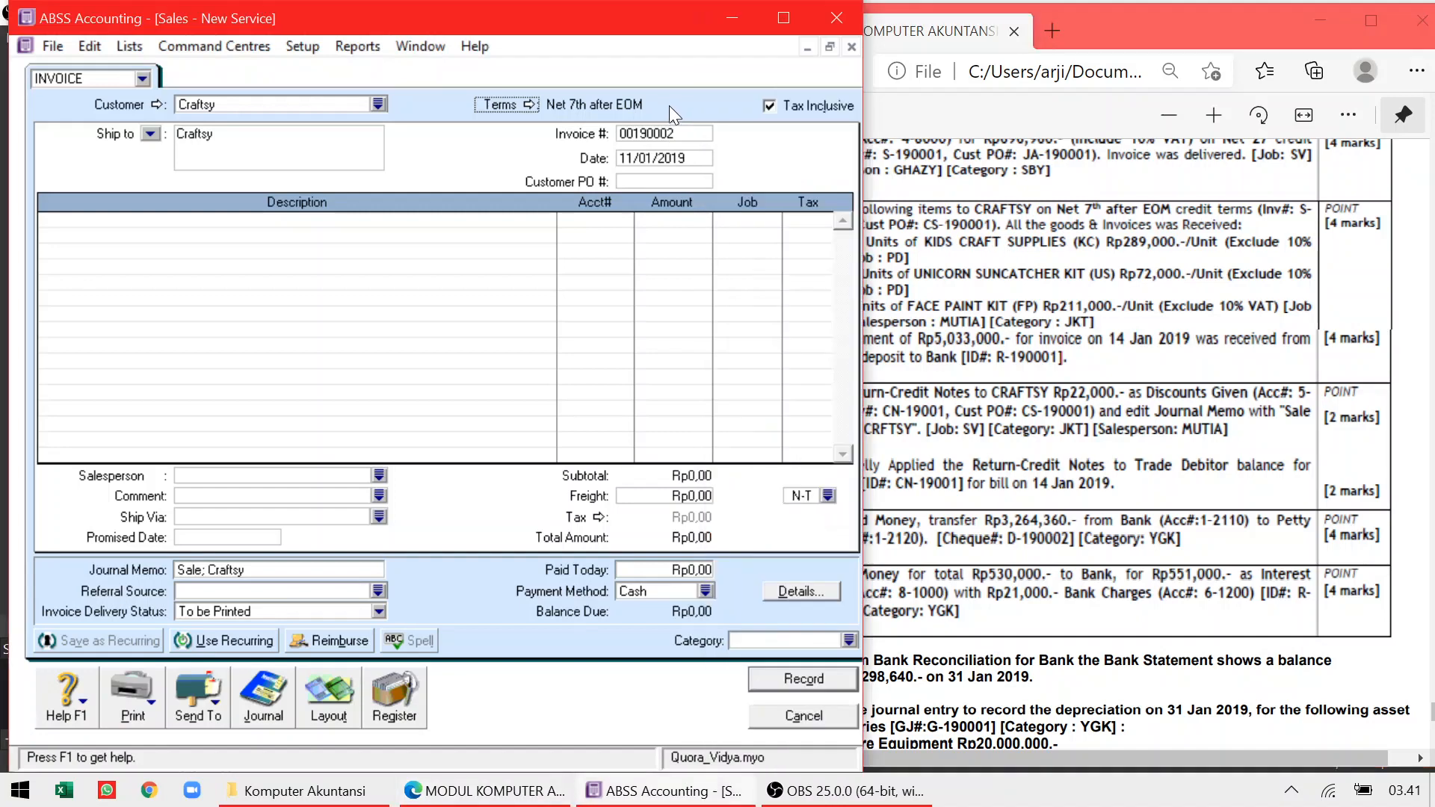
{"action": "left_click", "coordinate": [655, 134]}
{"action": "key", "text": "BackSpace"}
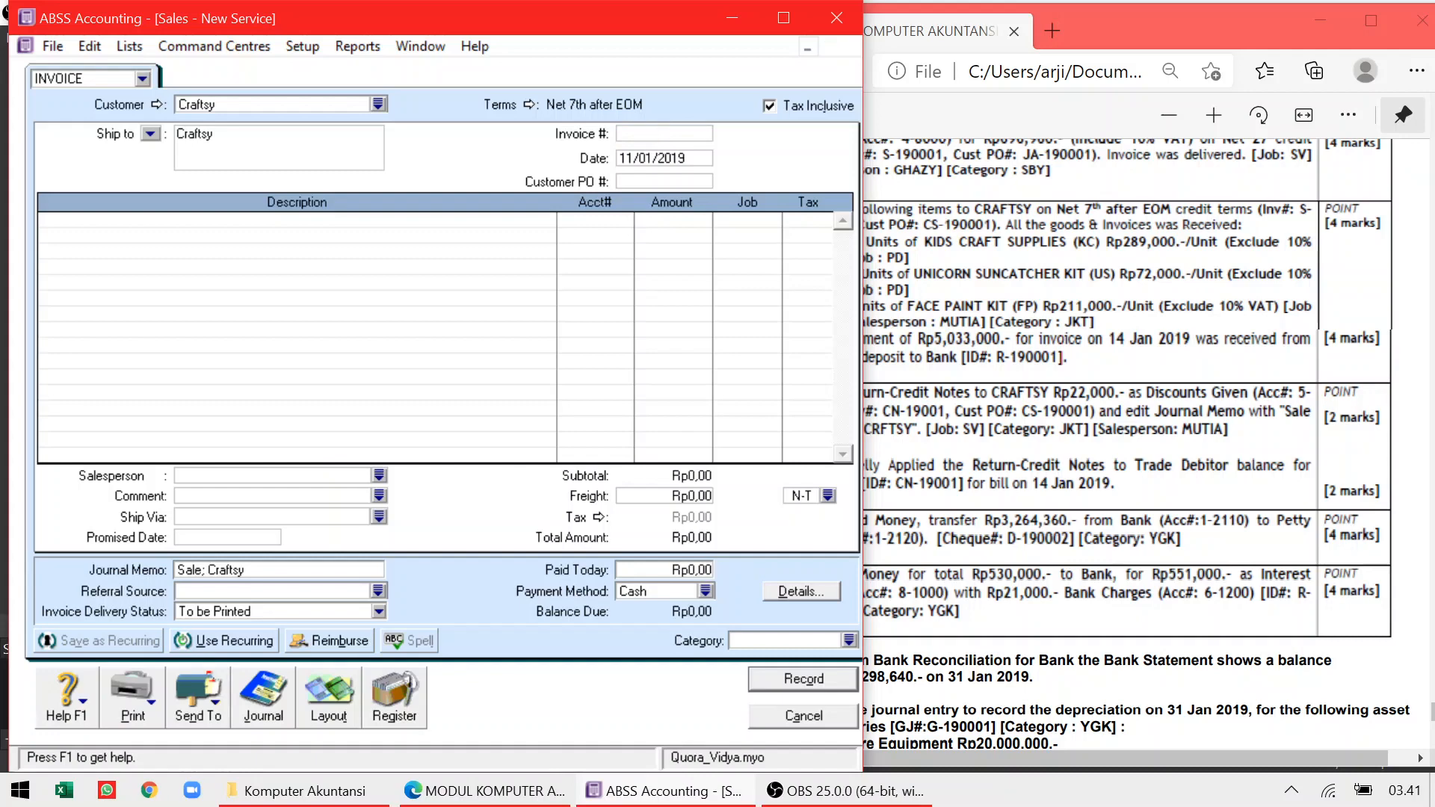
{"action": "type", "text": "S-199"}
{"action": "left_click", "coordinate": [891, 233]}
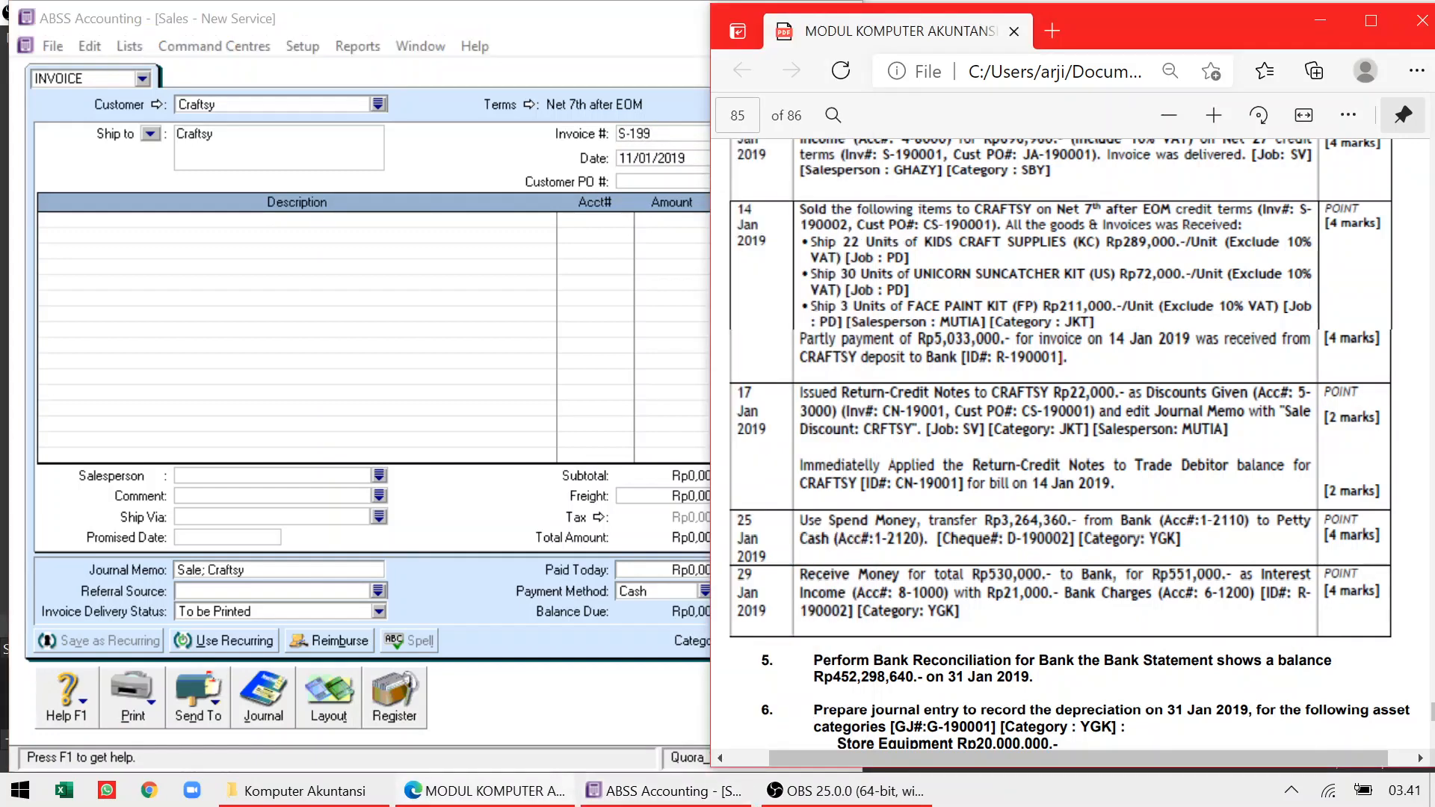
{"action": "left_click", "coordinate": [676, 135]}
{"action": "key", "text": "BackSpace"}
{"action": "type", "text": "0"}
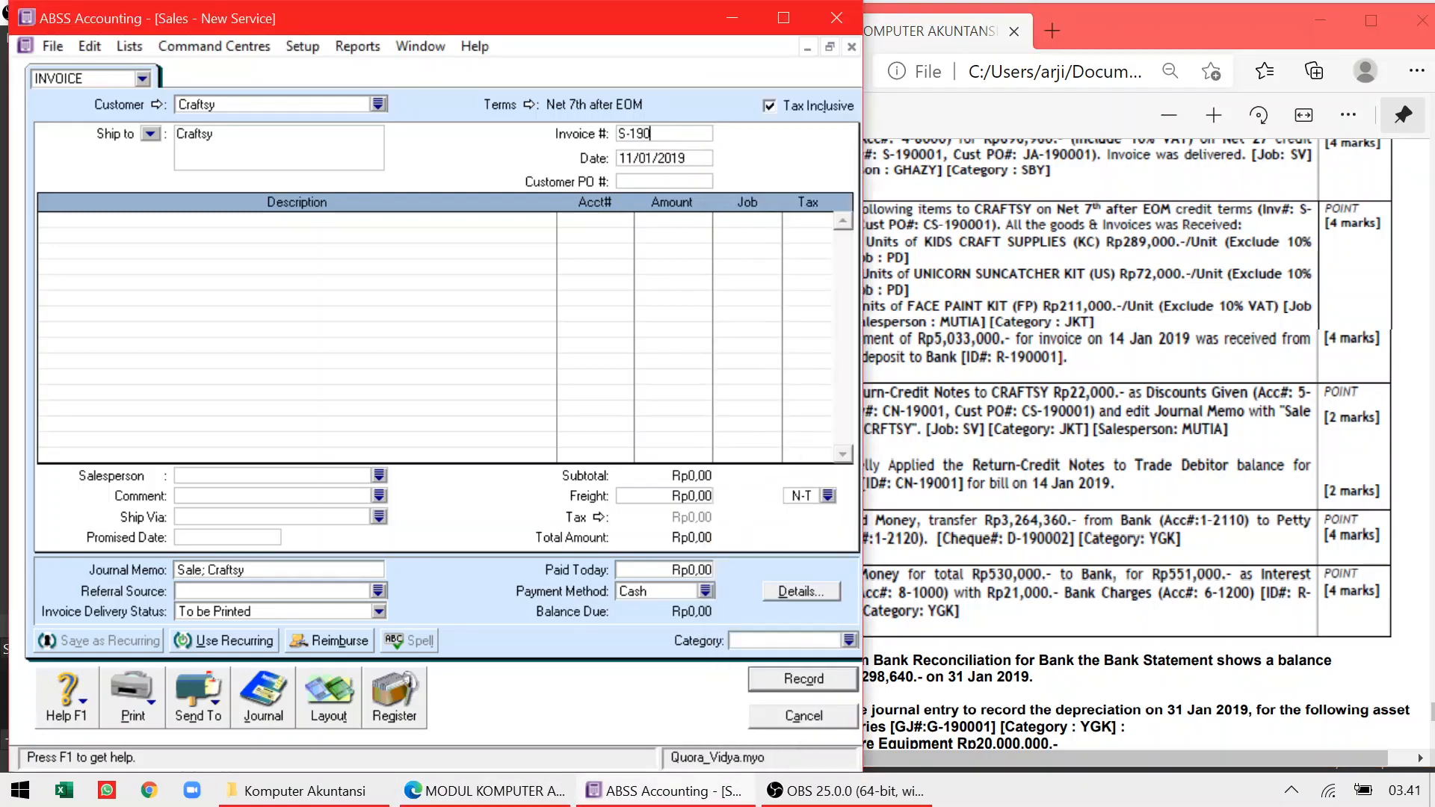
{"action": "type", "text": "02"}
{"action": "left_click", "coordinate": [912, 281]}
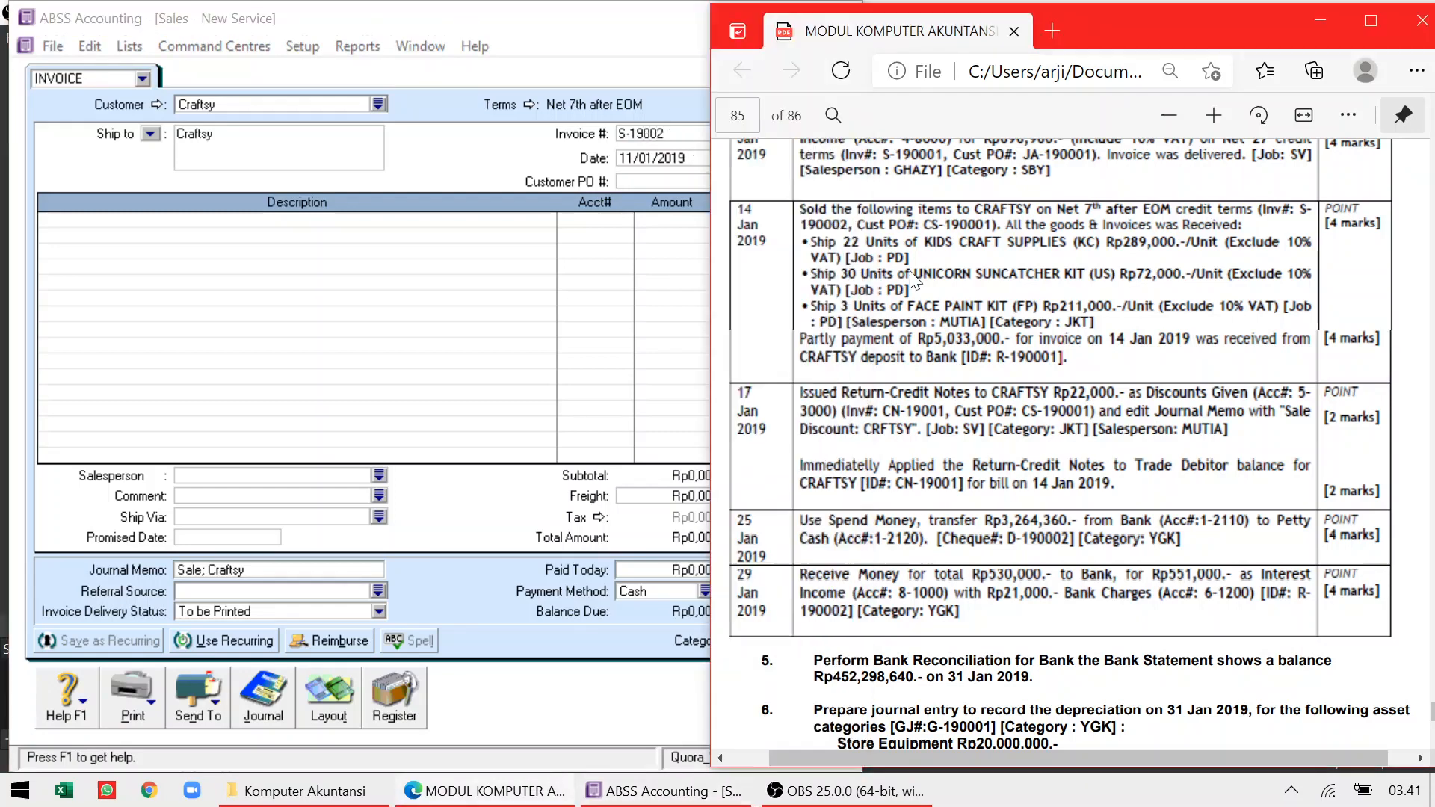
{"action": "left_click", "coordinate": [693, 169]}
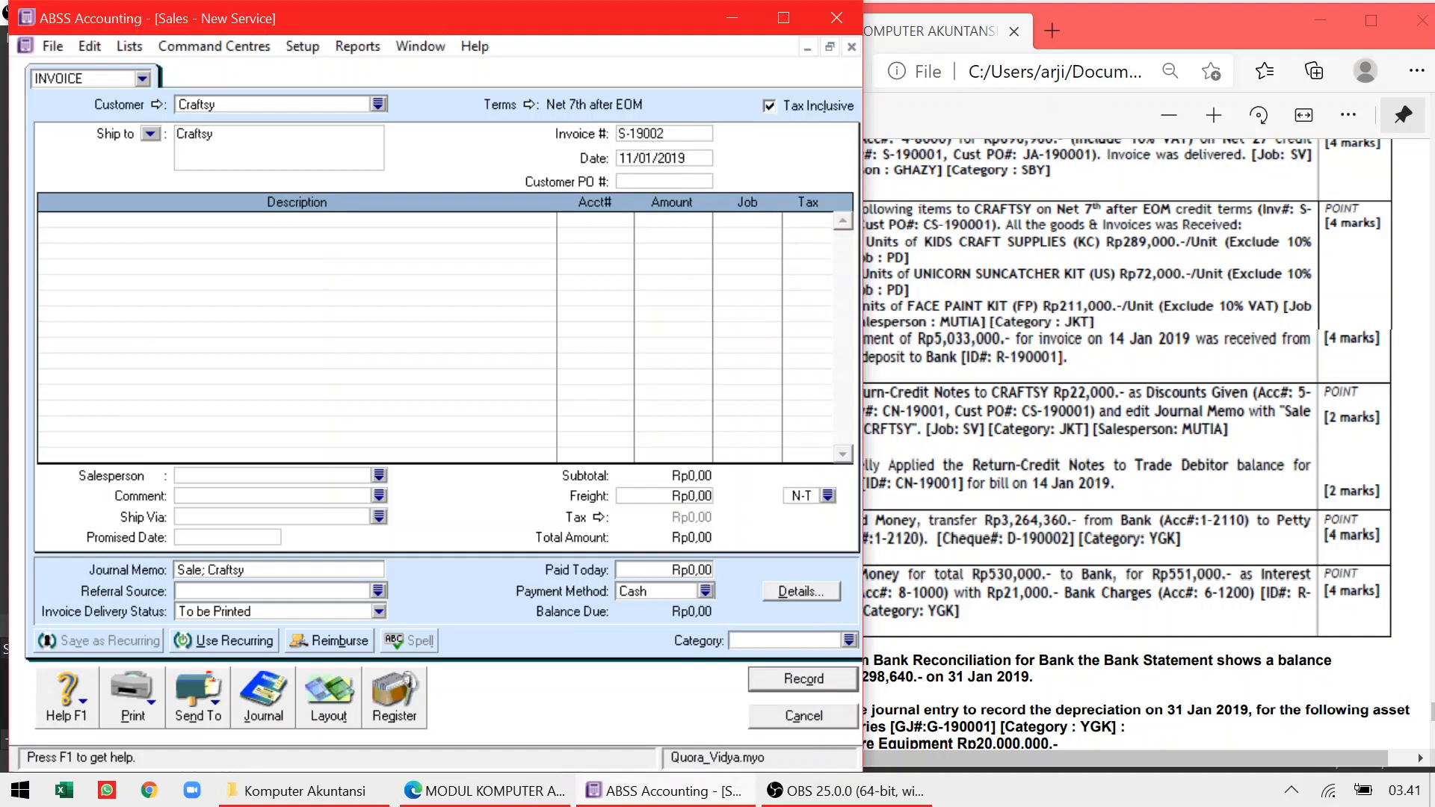
Date the Craftsy invoice 14/01/2019 and enter CS-190001 as its customer PO number
{"action": "left_click", "coordinate": [656, 157]}
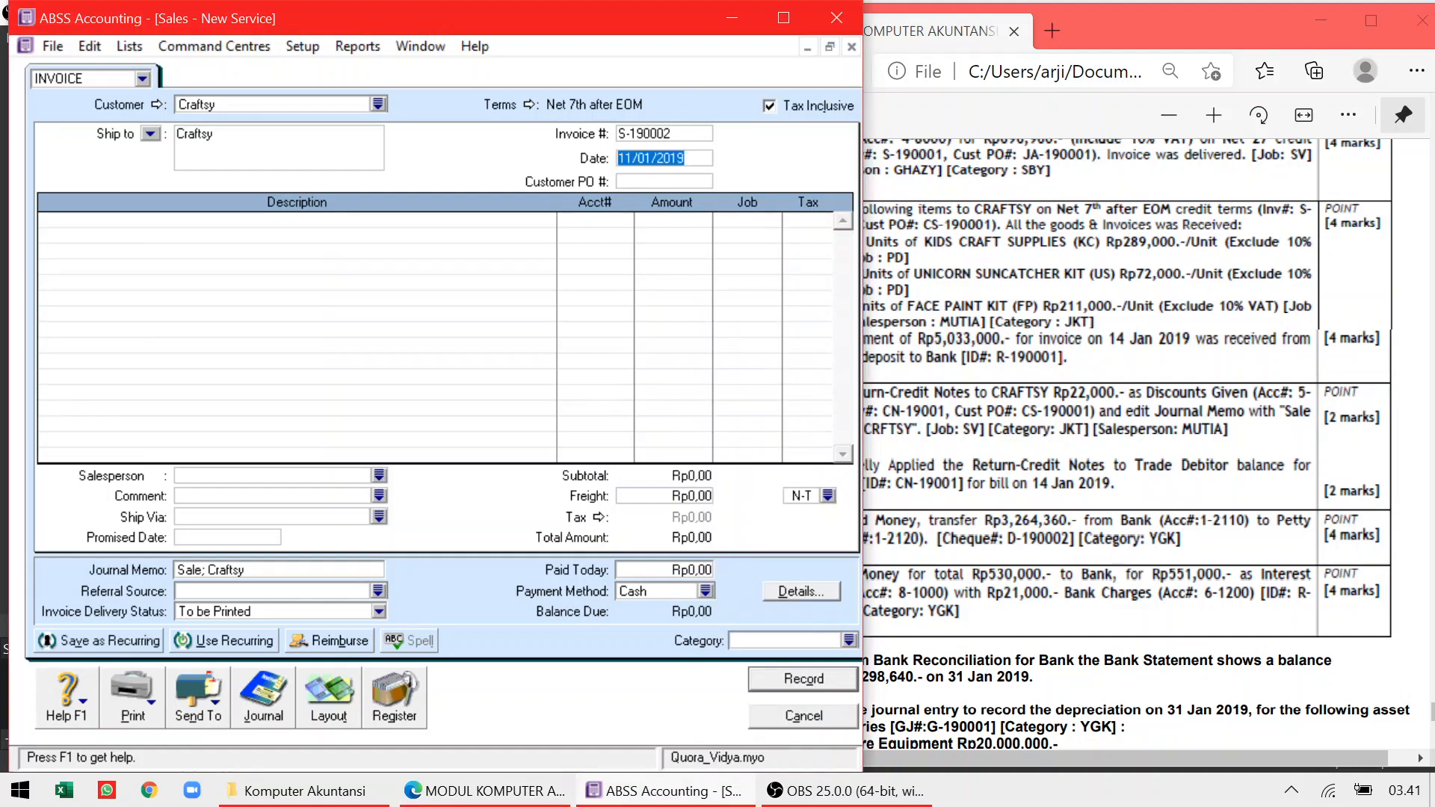
{"action": "left_click", "coordinate": [632, 158]}
{"action": "key", "text": "BackSpace"}
{"action": "type", "text": "4"}
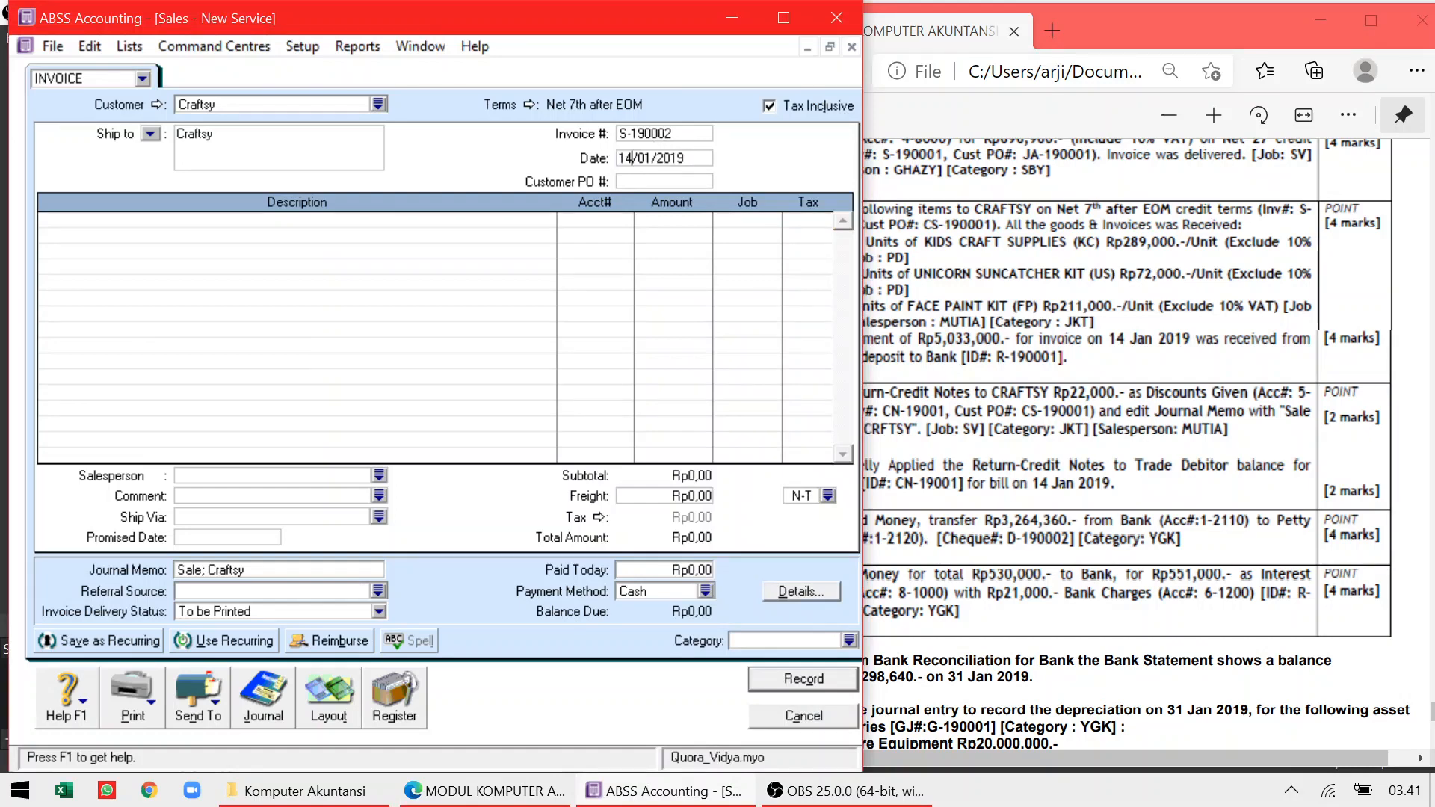
{"action": "key", "text": "Tab"}
{"action": "type", "text": "C"}
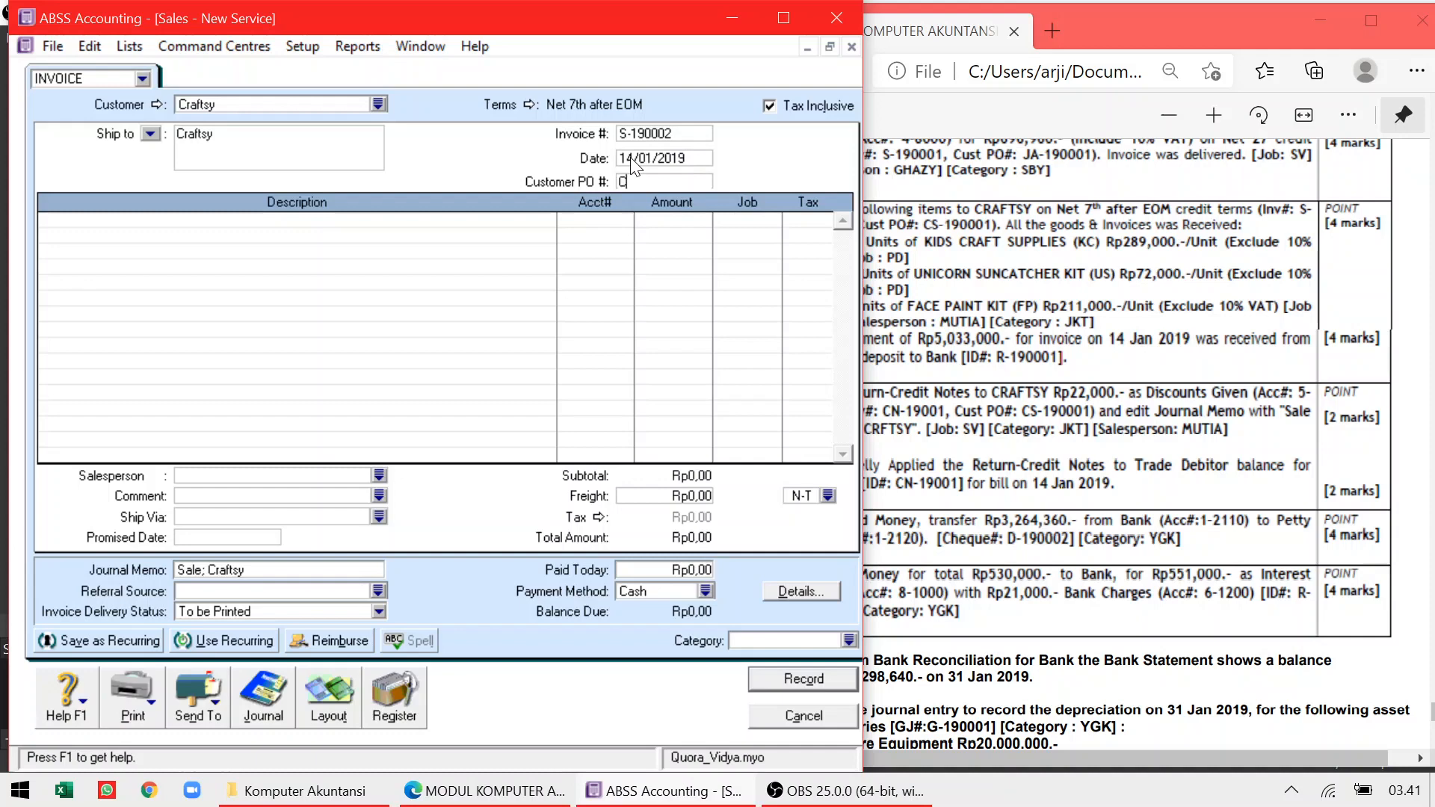
{"action": "type", "text": "S-190001"}
{"action": "key", "text": "Tab"}
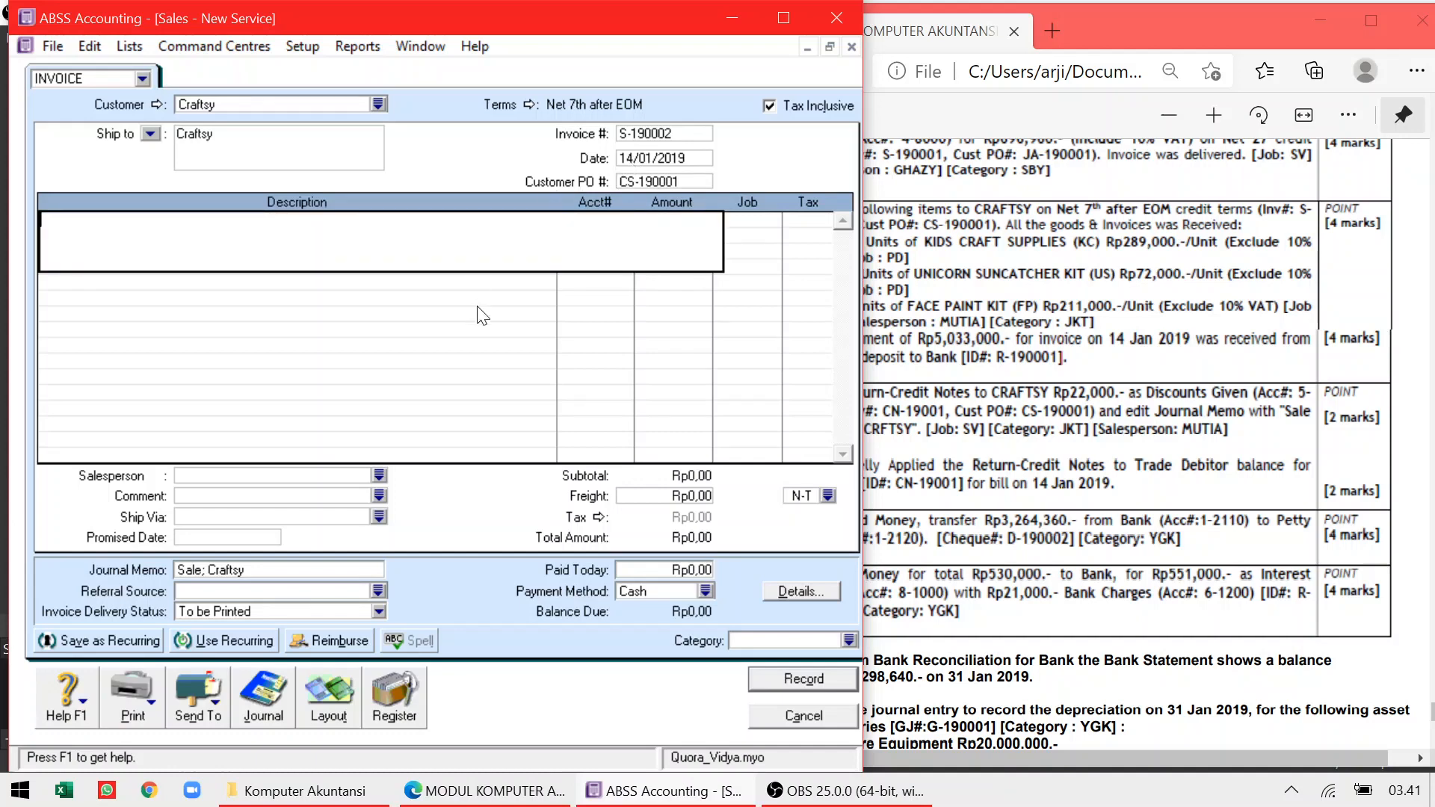
Change the Craftsy invoice from the Service layout to the Item layout
{"action": "left_click", "coordinate": [339, 698]}
{"action": "left_click", "coordinate": [250, 378]}
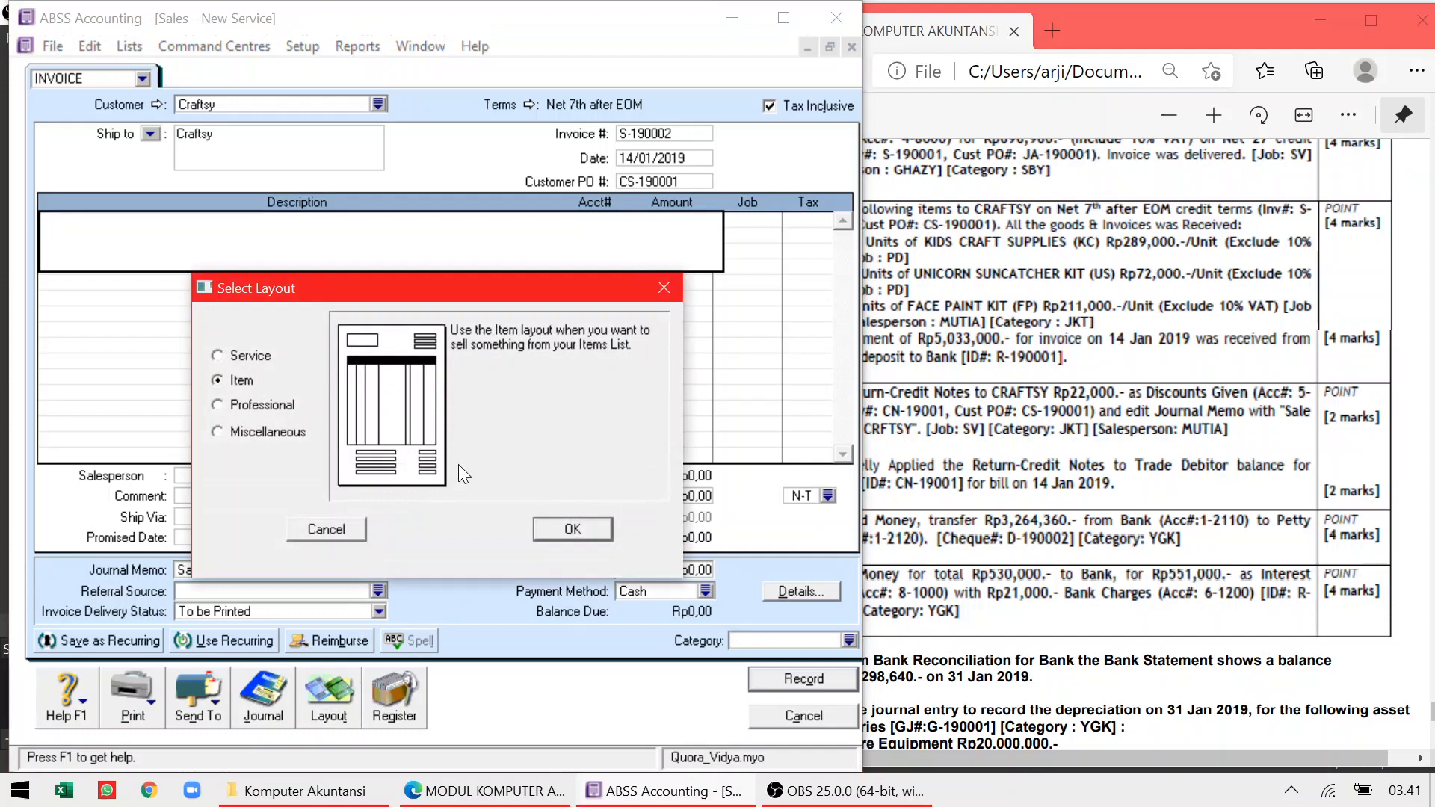
{"action": "left_click", "coordinate": [573, 530]}
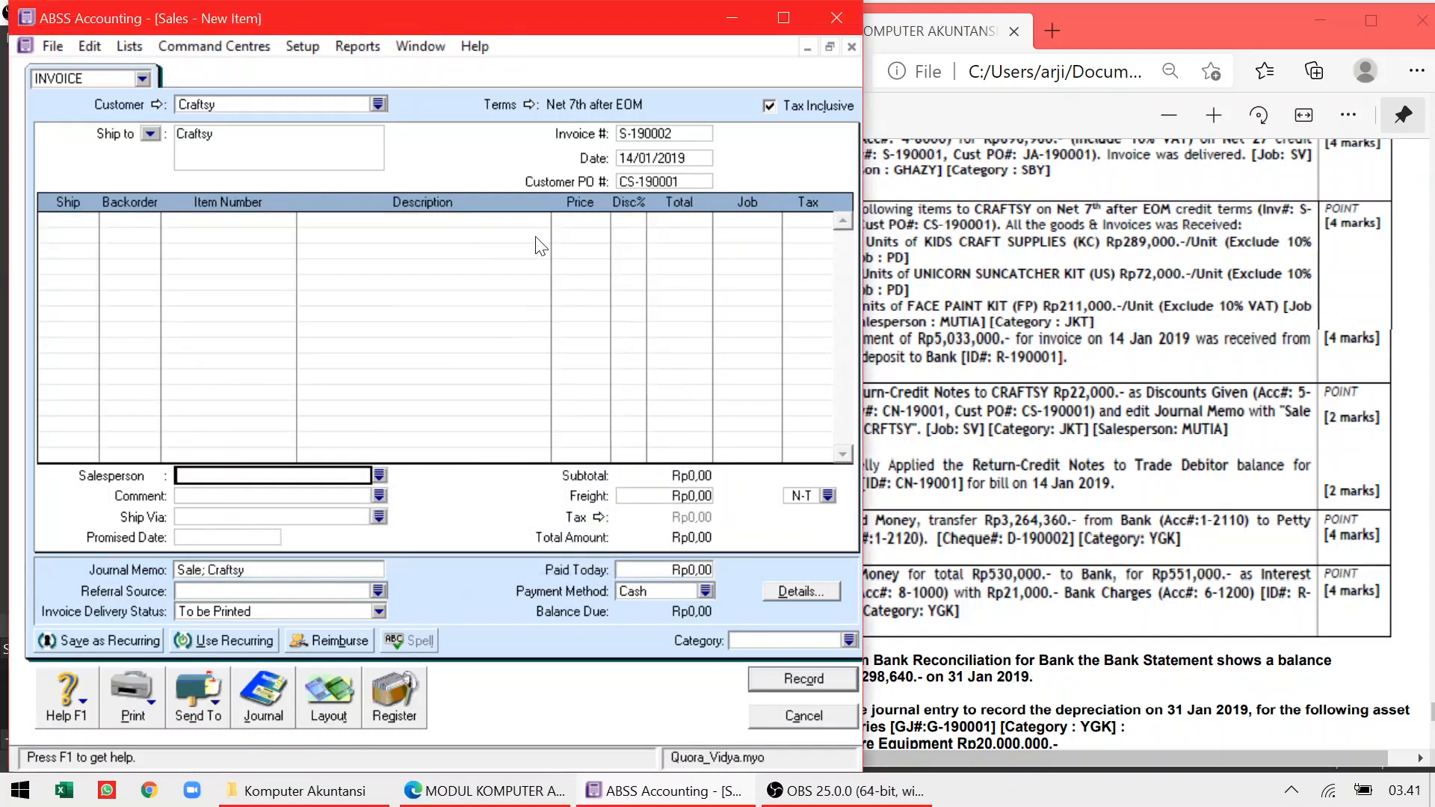
Add a first invoice line shipping 22 units of item KC, Kids Craft Supplies
{"action": "left_click", "coordinate": [916, 290]}
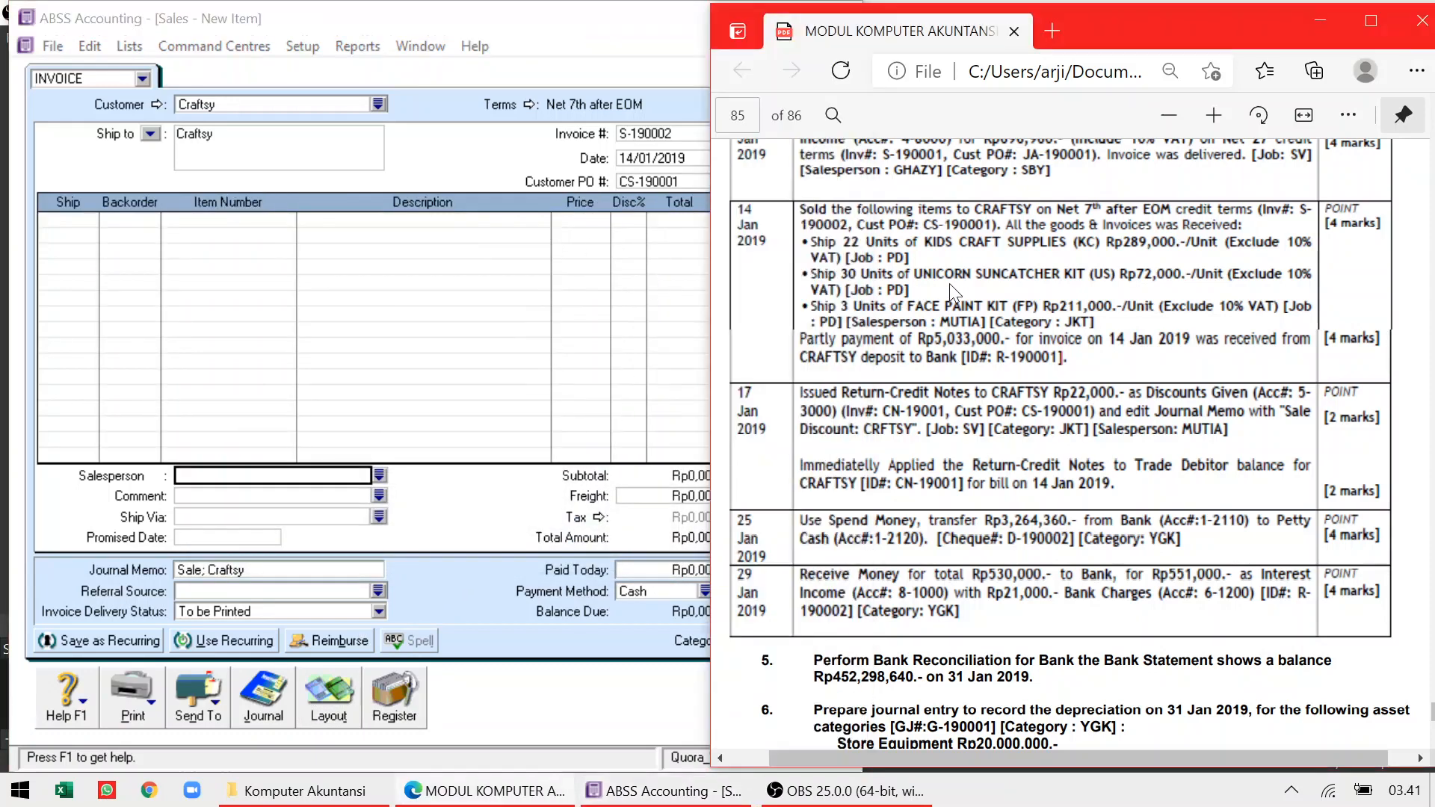
{"action": "left_click", "coordinate": [92, 226]}
{"action": "type", "text": "22"}
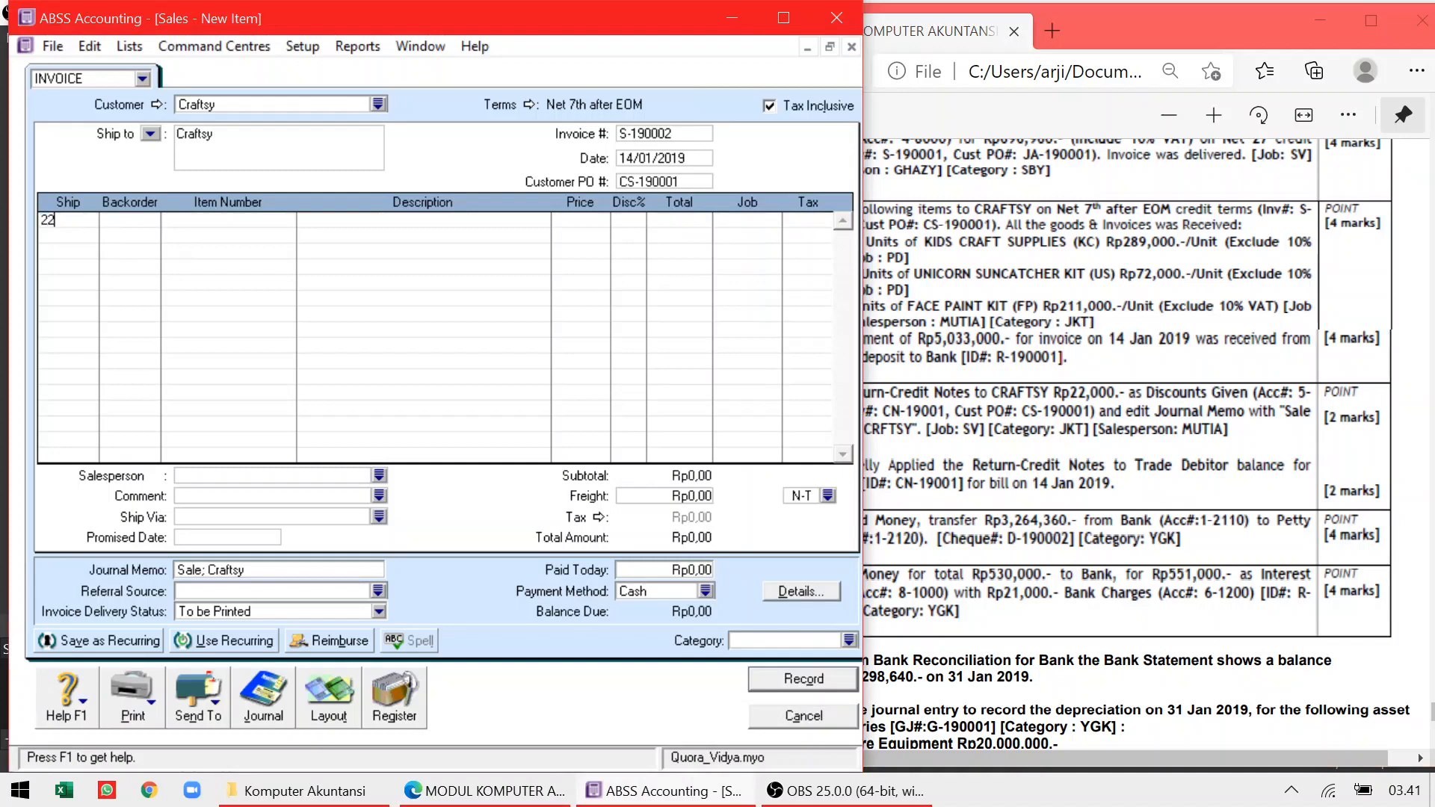
{"action": "key", "text": "Tab"}
{"action": "key", "text": "Tab"}
{"action": "key", "text": "Tab"}
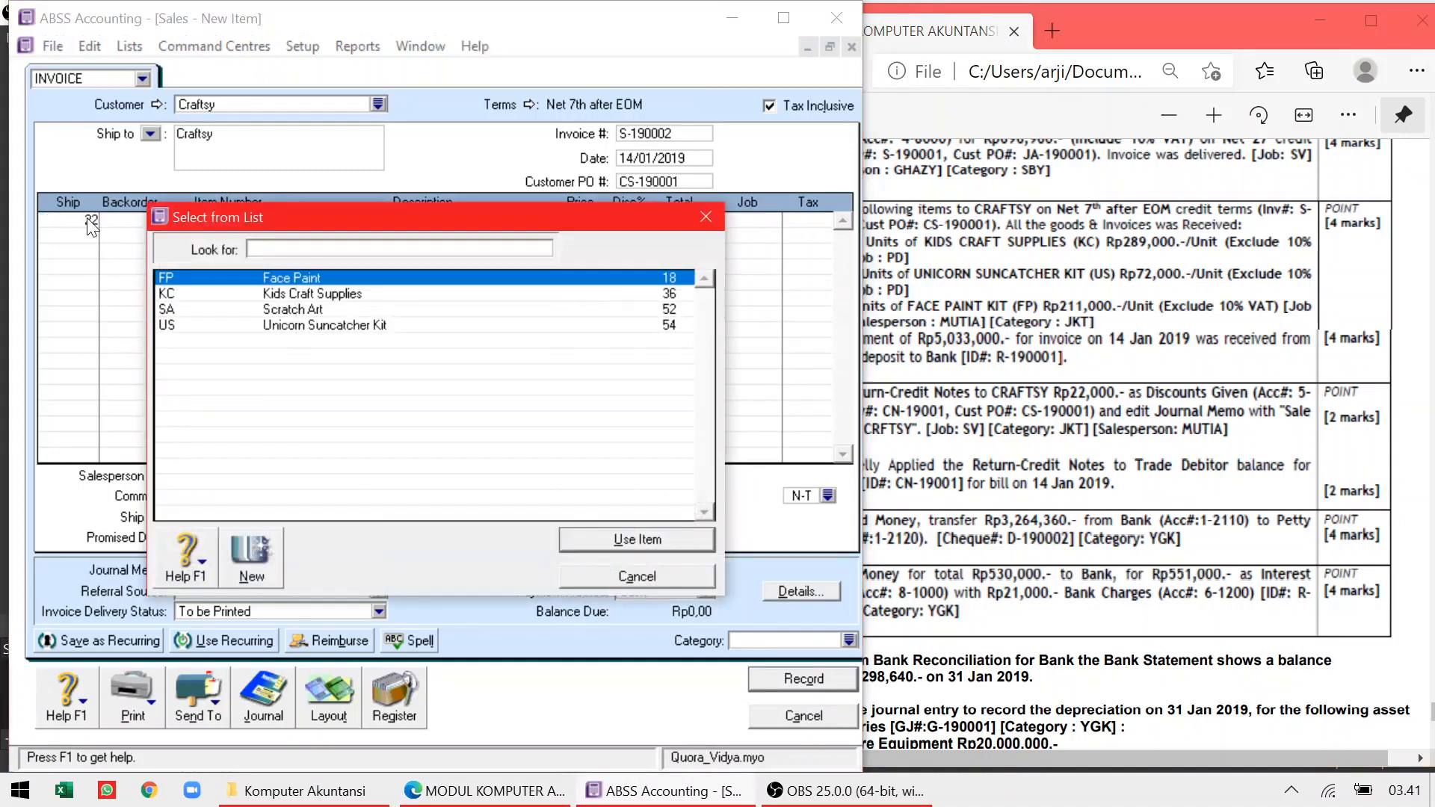
{"action": "type", "text": "KC"}
{"action": "key", "text": "Return"}
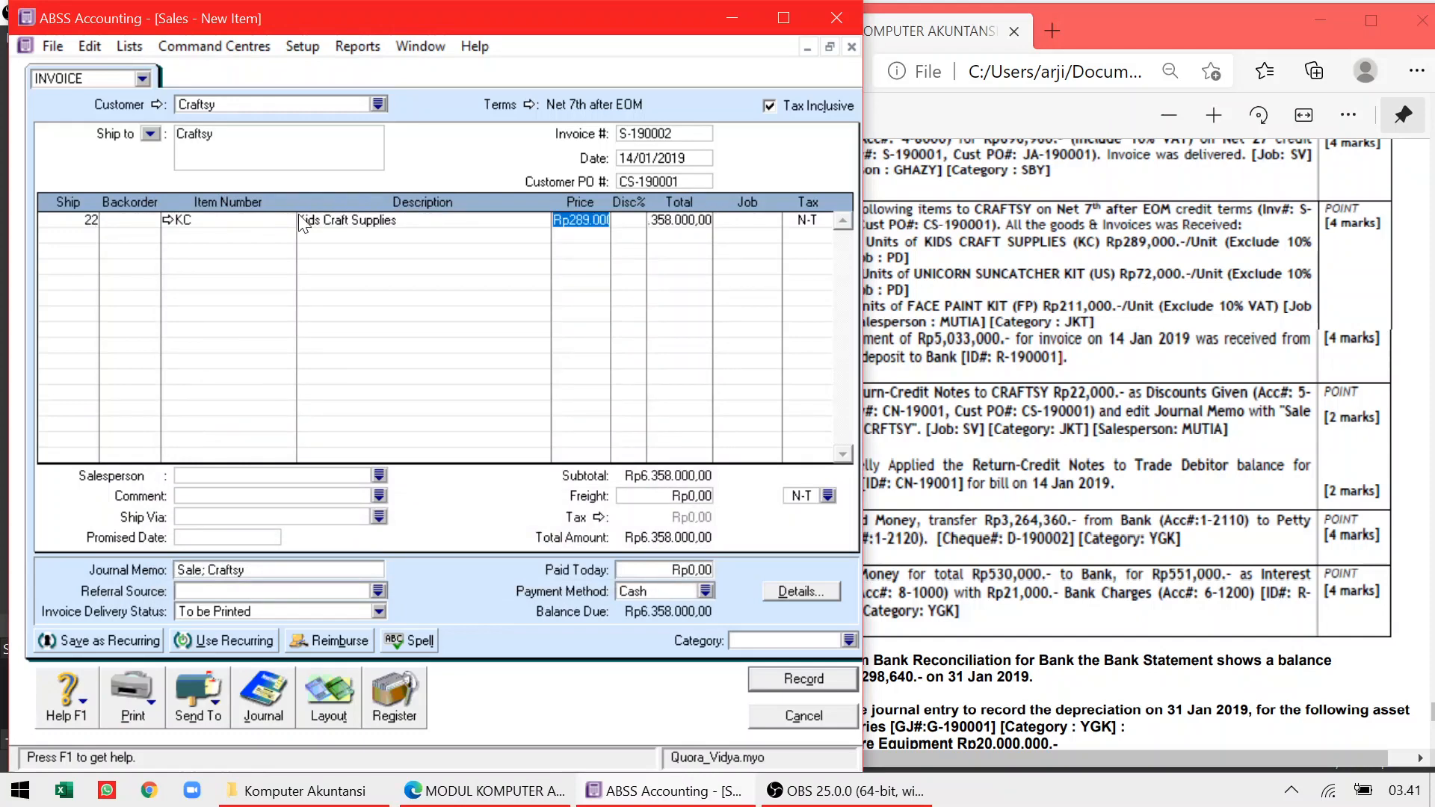
Assign job PD and tax code VAT to the Kids Craft Supplies line
{"action": "key", "text": "Tab"}
{"action": "key", "text": "Tab"}
{"action": "key", "text": "Tab"}
{"action": "key", "text": "Return"}
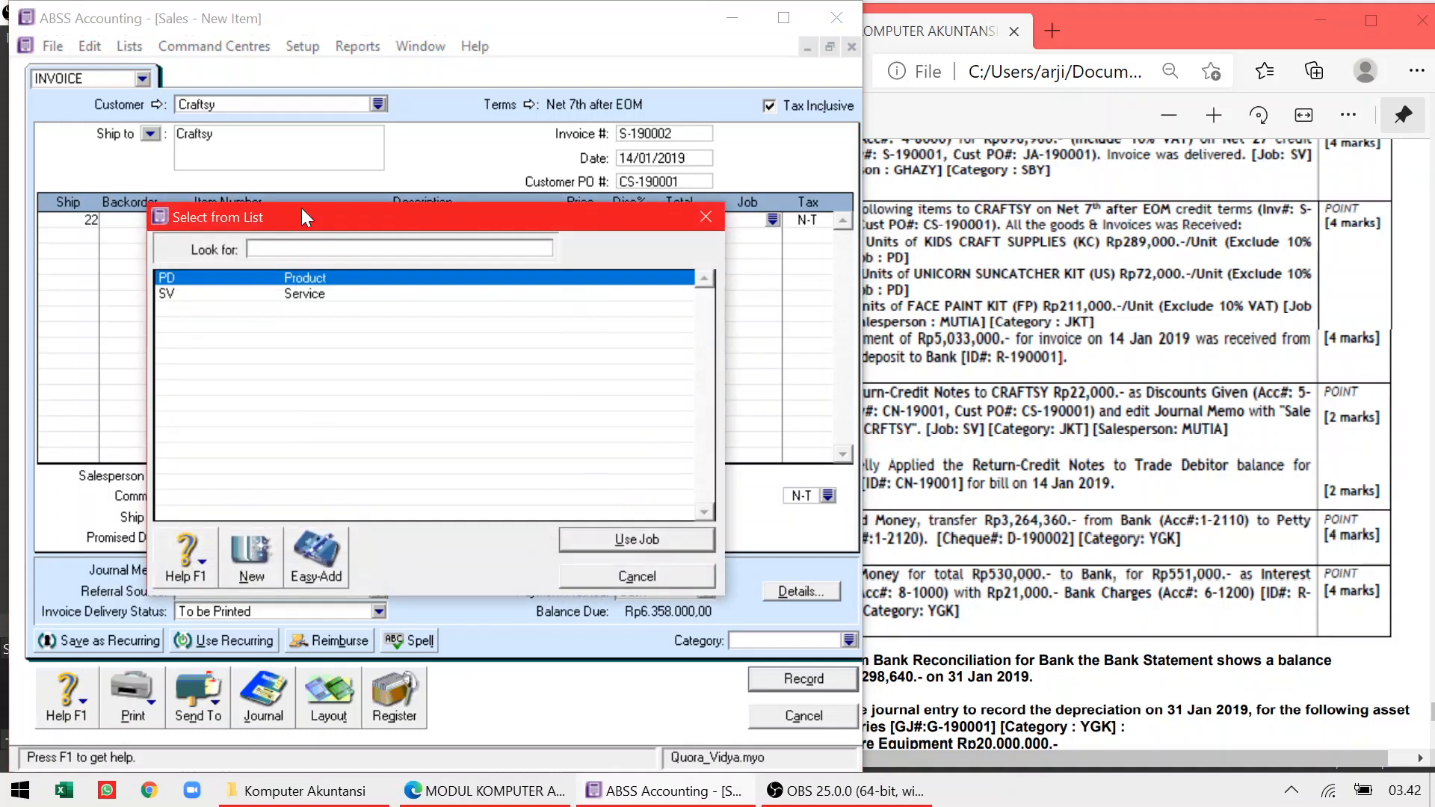
{"action": "type", "text": "PD"}
{"action": "key", "text": "Return"}
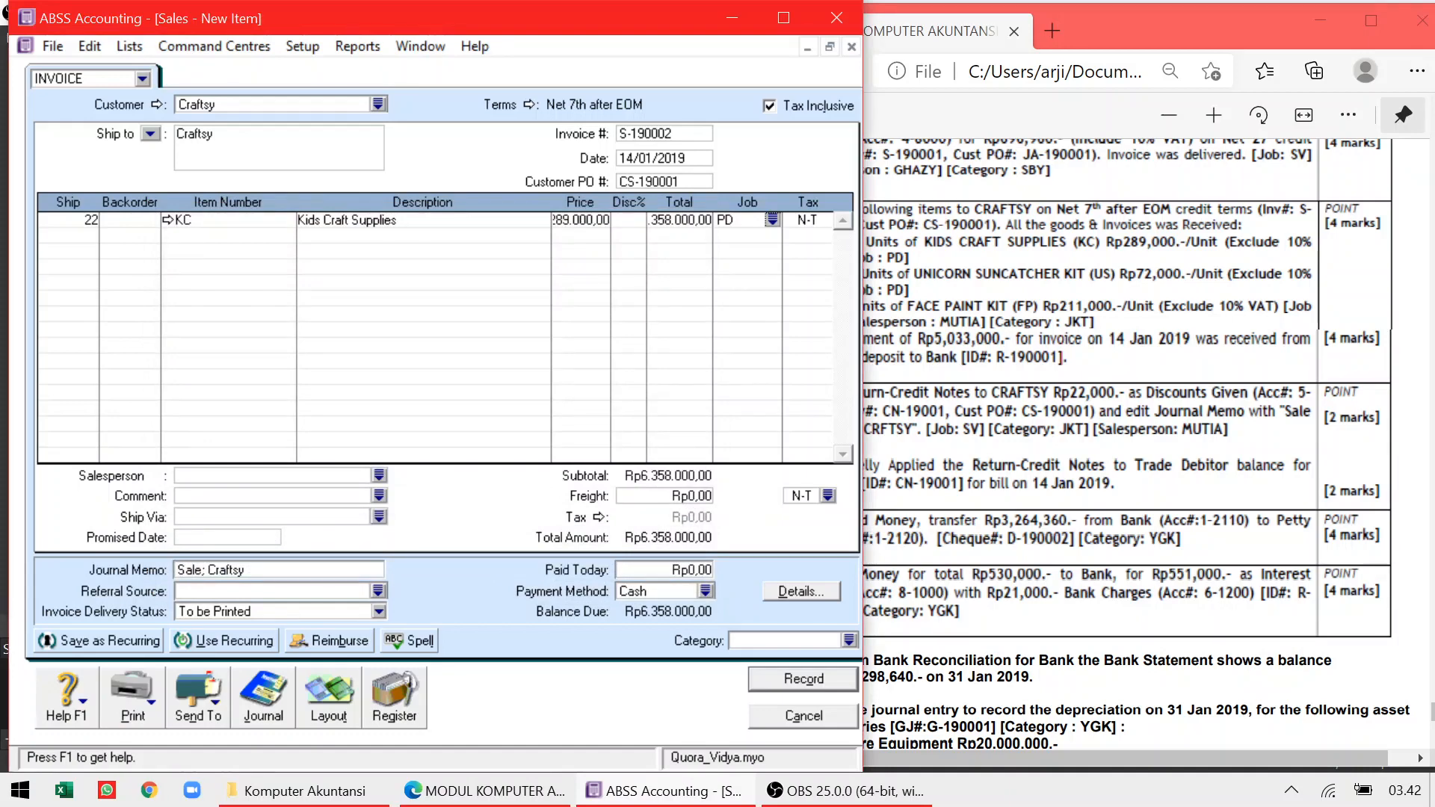
{"action": "left_click", "coordinate": [807, 225]}
{"action": "type", "text": "VAT"}
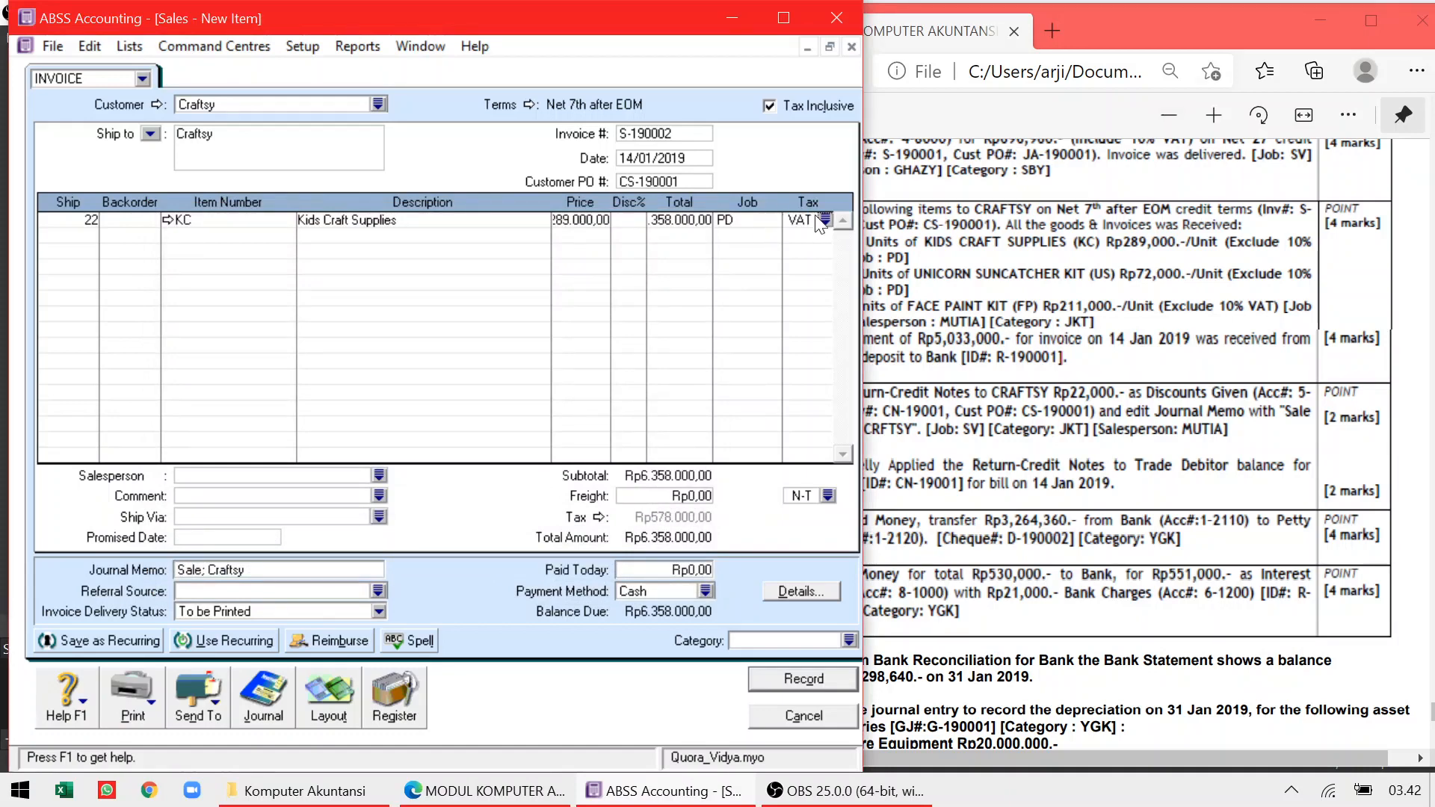
Make the Craftsy invoice tax exclusive, matching the module's prices that exclude 10% VAT
{"action": "left_click", "coordinate": [1025, 272]}
{"action": "left_click", "coordinate": [695, 258]}
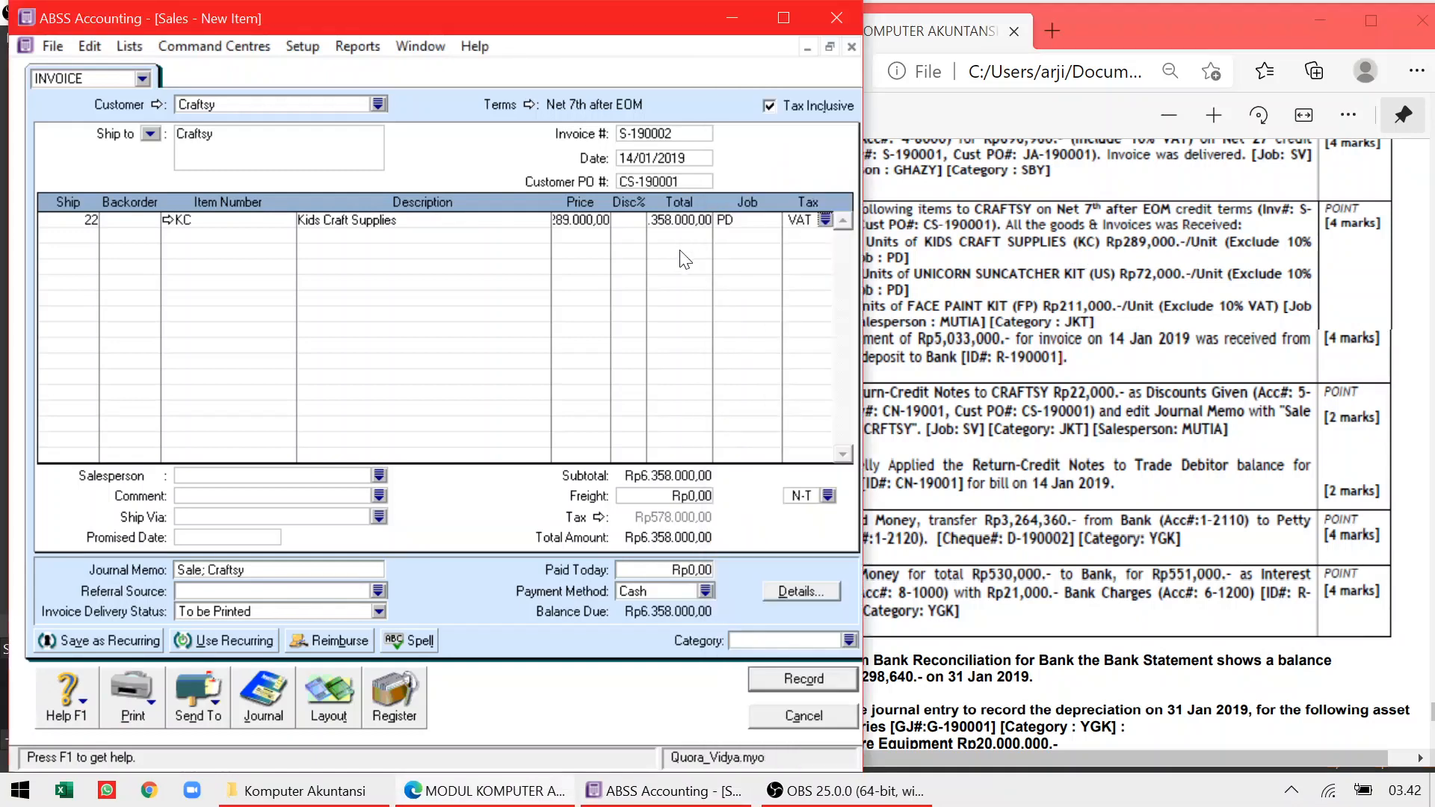
{"action": "left_click", "coordinate": [768, 105]}
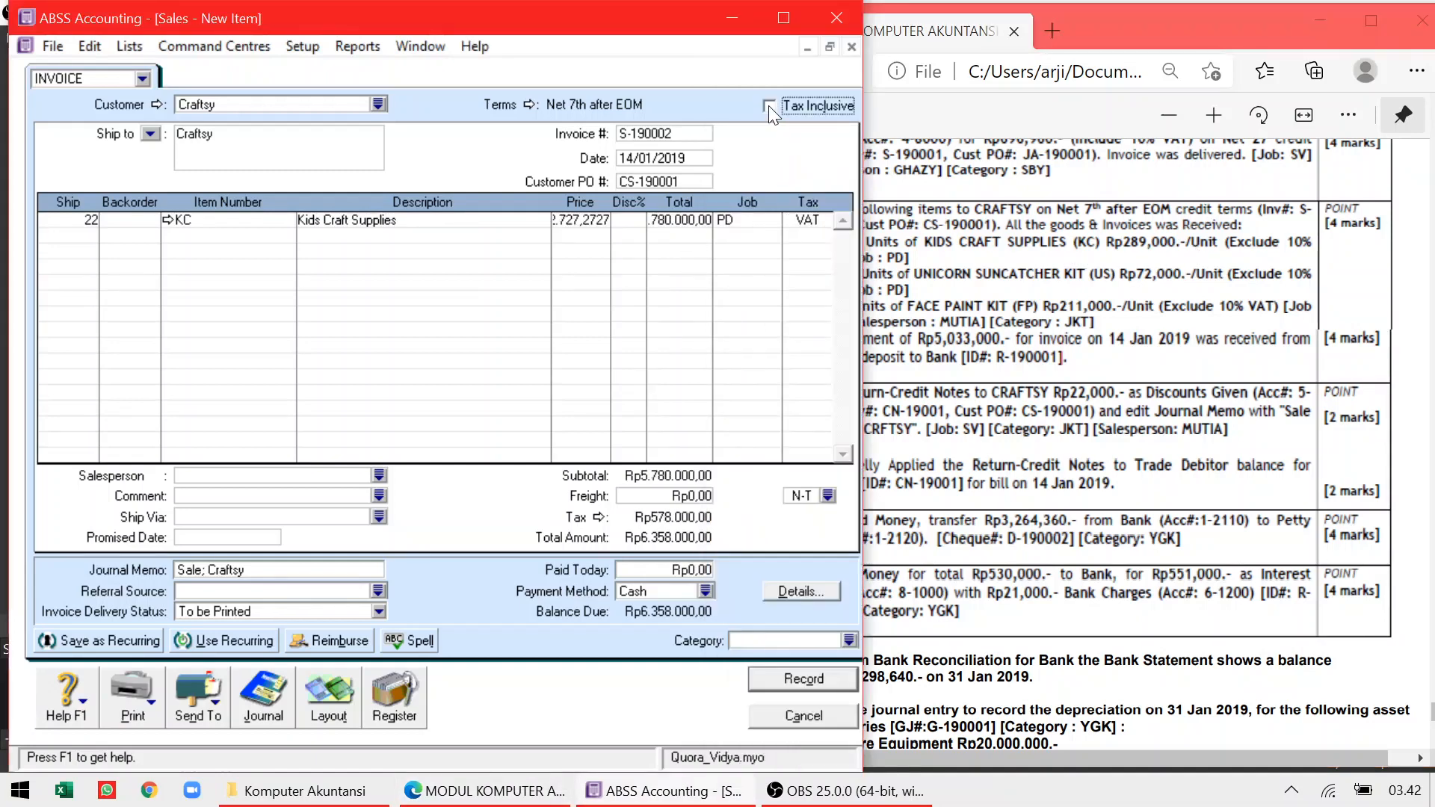
Add a second line to the Craftsy invoice shipping 30 units of item US, Unicorn Suncatcher Kit
{"action": "left_click", "coordinate": [88, 235]}
{"action": "left_click", "coordinate": [960, 351]}
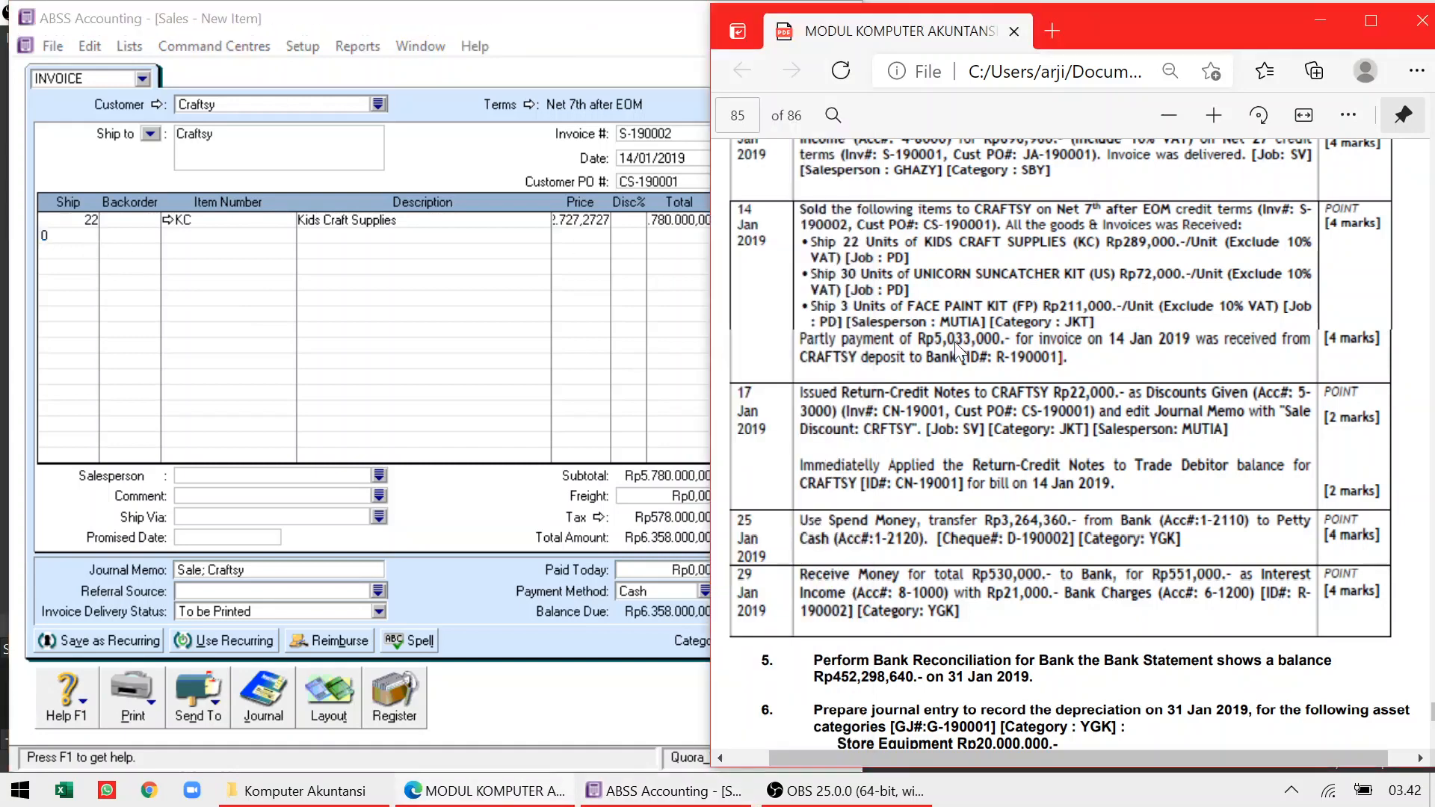
{"action": "left_click", "coordinate": [16, 254]}
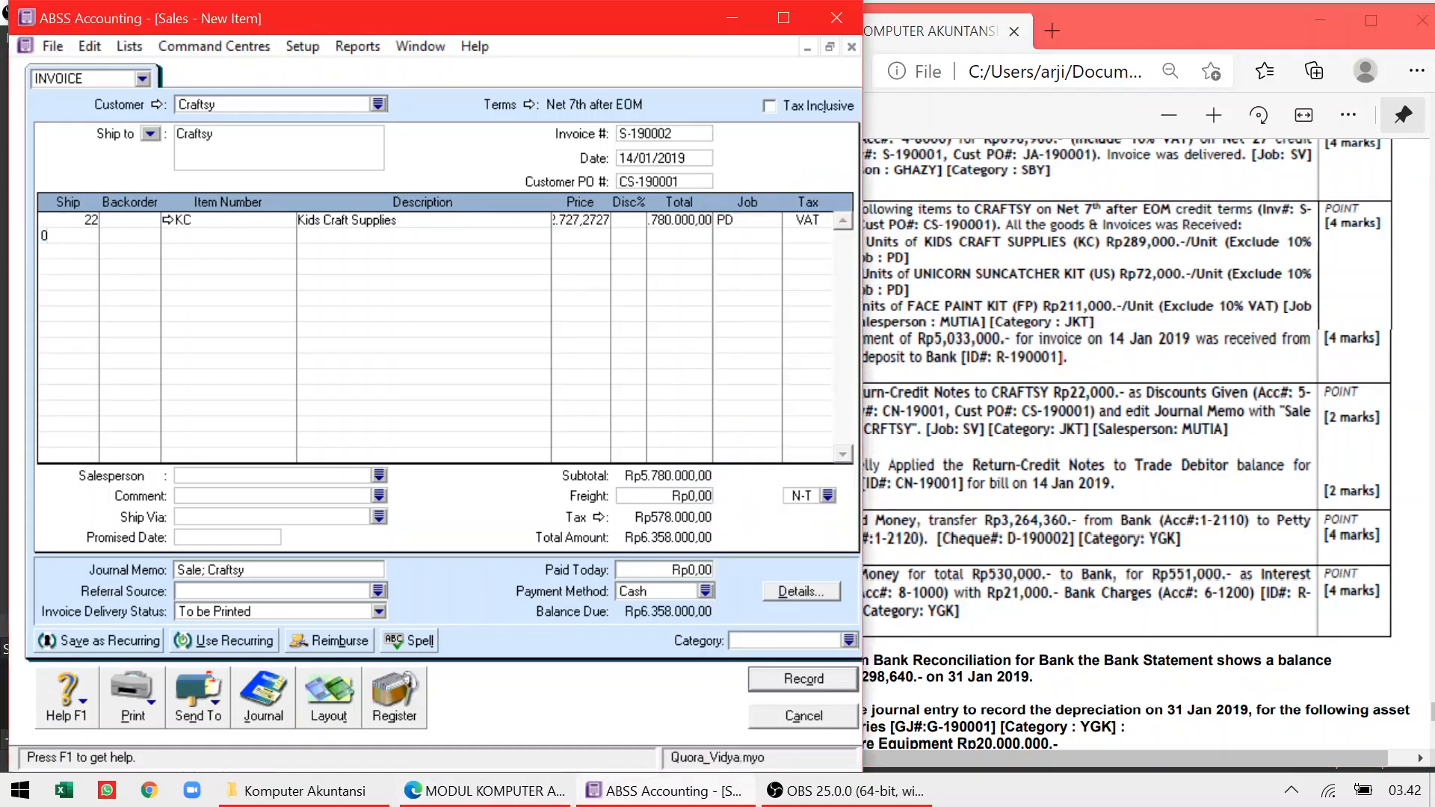
{"action": "key", "text": "BackSpace"}
{"action": "type", "text": "30"}
{"action": "key", "text": "Tab"}
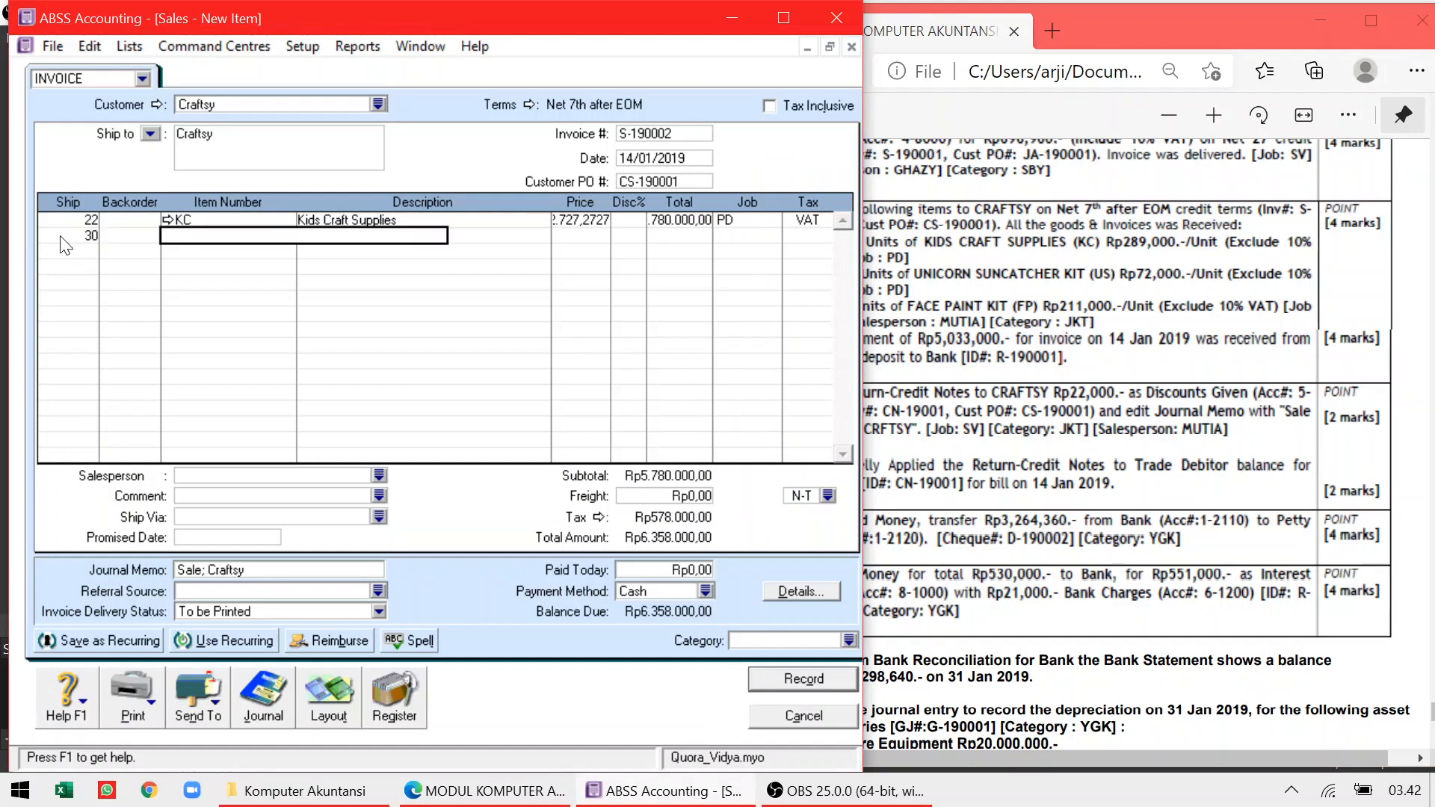
{"action": "type", "text": "US"}
{"action": "key", "text": "Tab"}
{"action": "key", "text": "Tab"}
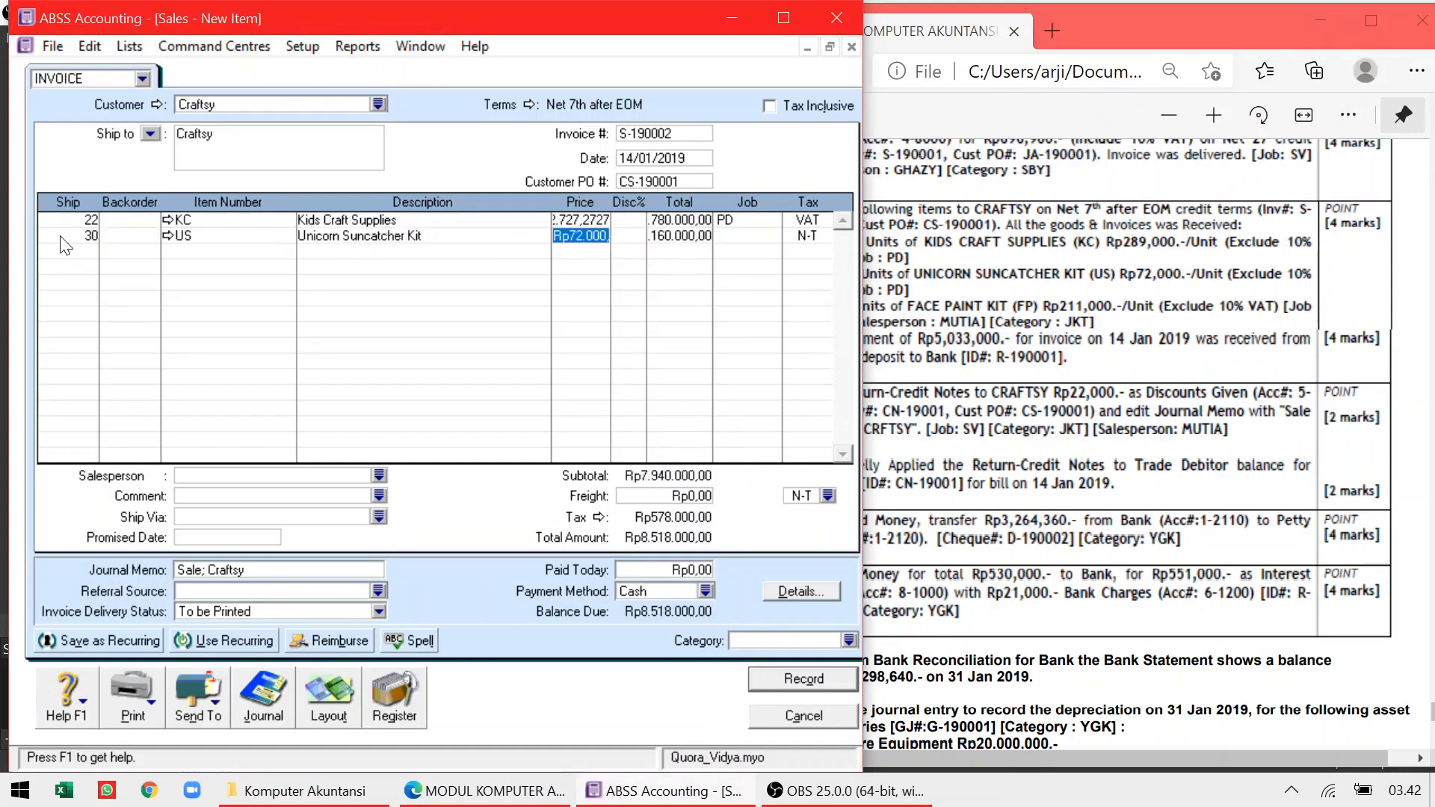
Assign job PD and tax code VAT to the Unicorn Suncatcher Kit line
{"action": "key", "text": "Tab"}
{"action": "key", "text": "Tab"}
{"action": "key", "text": "Tab"}
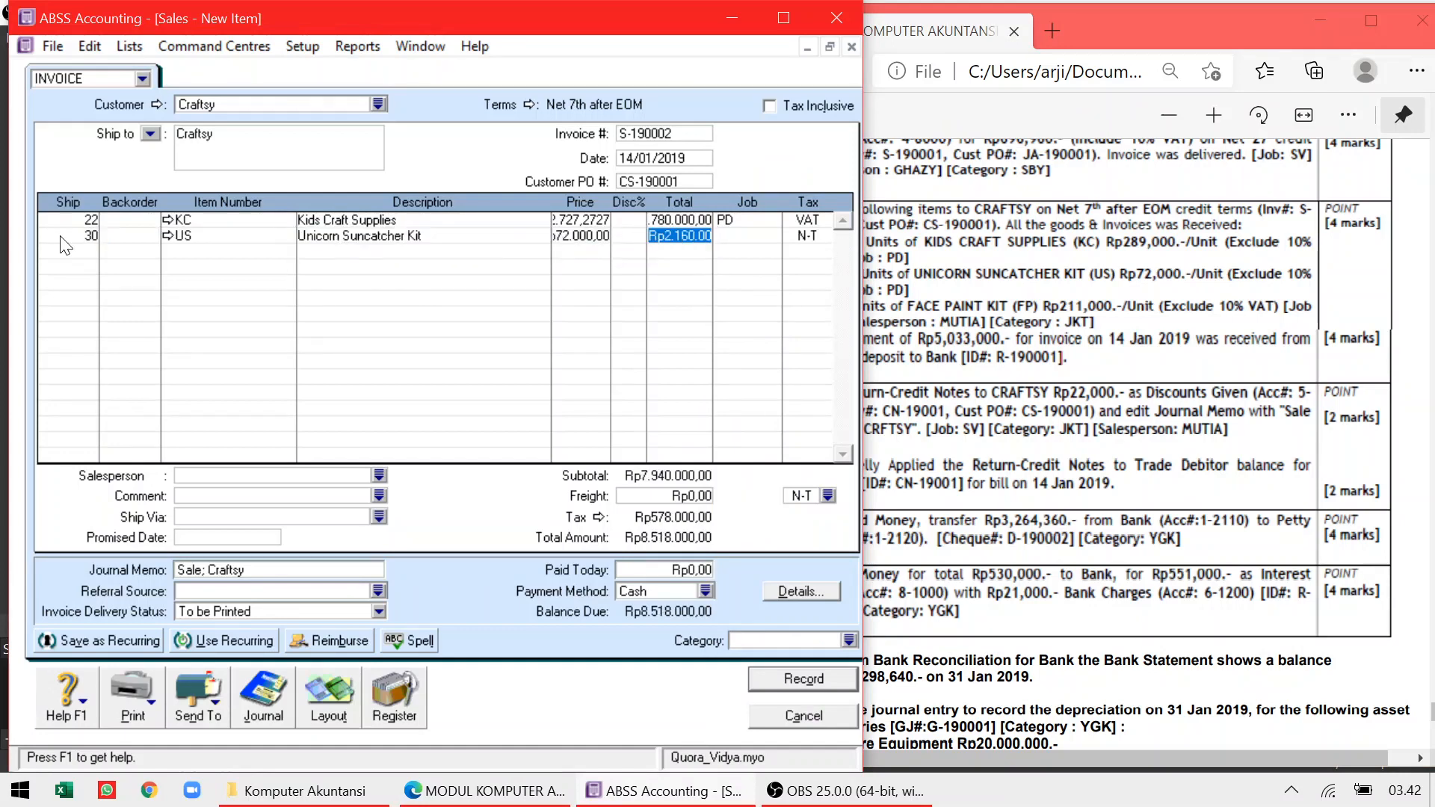
{"action": "type", "text": "o"}
{"action": "key", "text": "BackSpace"}
{"action": "type", "text": "PD"}
{"action": "key", "text": "Tab"}
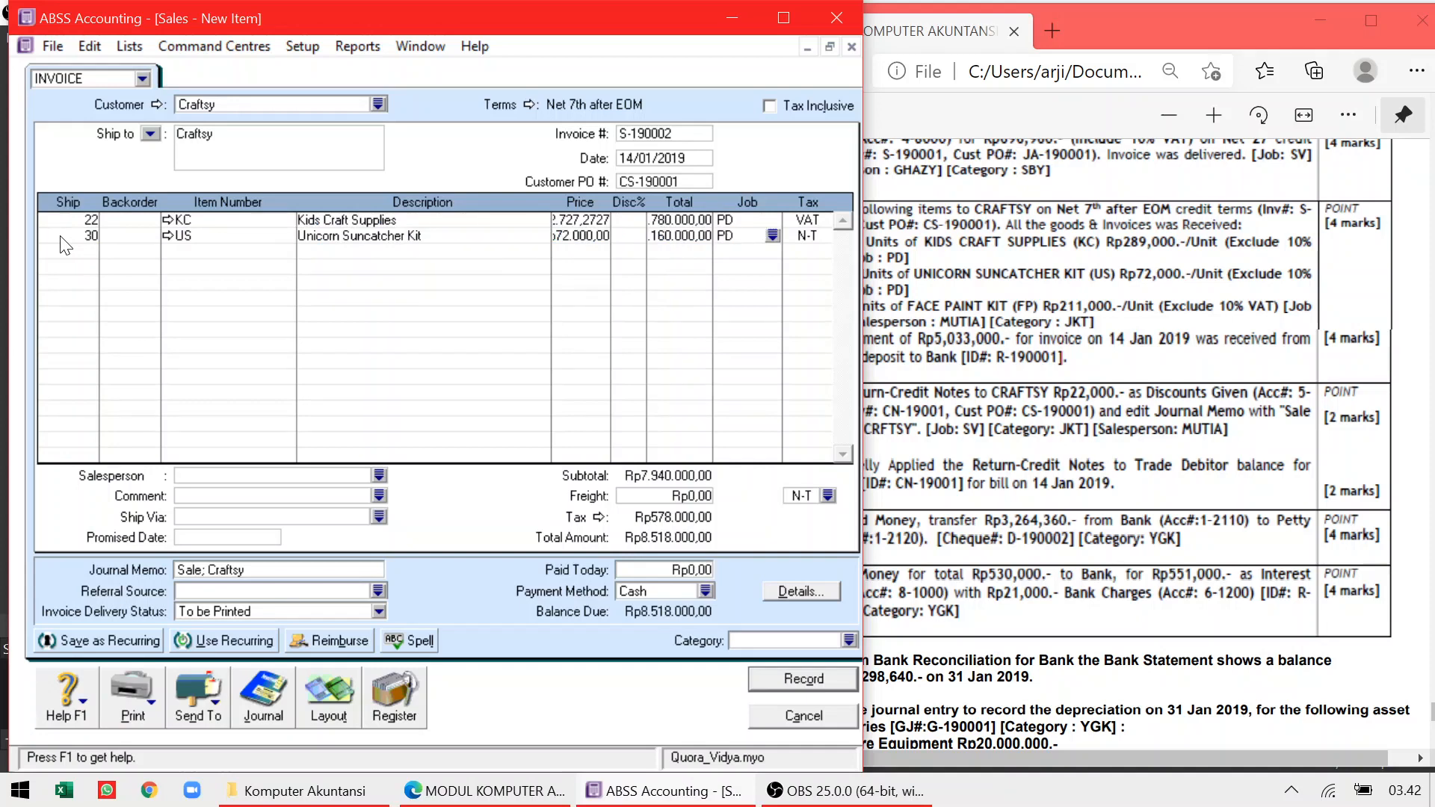
{"action": "key", "text": "Tab"}
{"action": "key", "text": "BackSpace"}
{"action": "type", "text": "VAT"}
{"action": "key", "text": "Tab"}
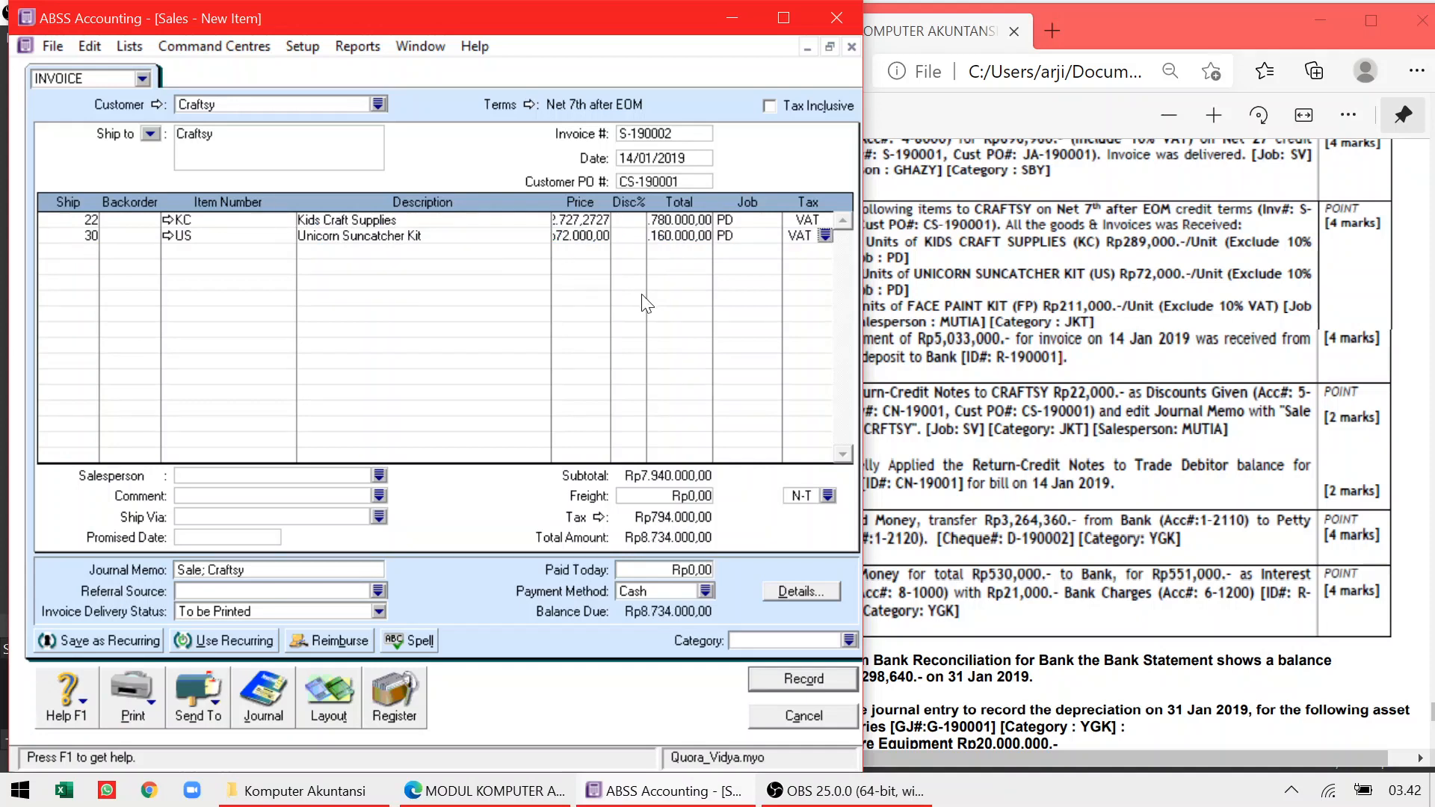
Add a third line to the Craftsy invoice shipping 3 units of item FP, Face Paint
{"action": "left_click", "coordinate": [987, 321]}
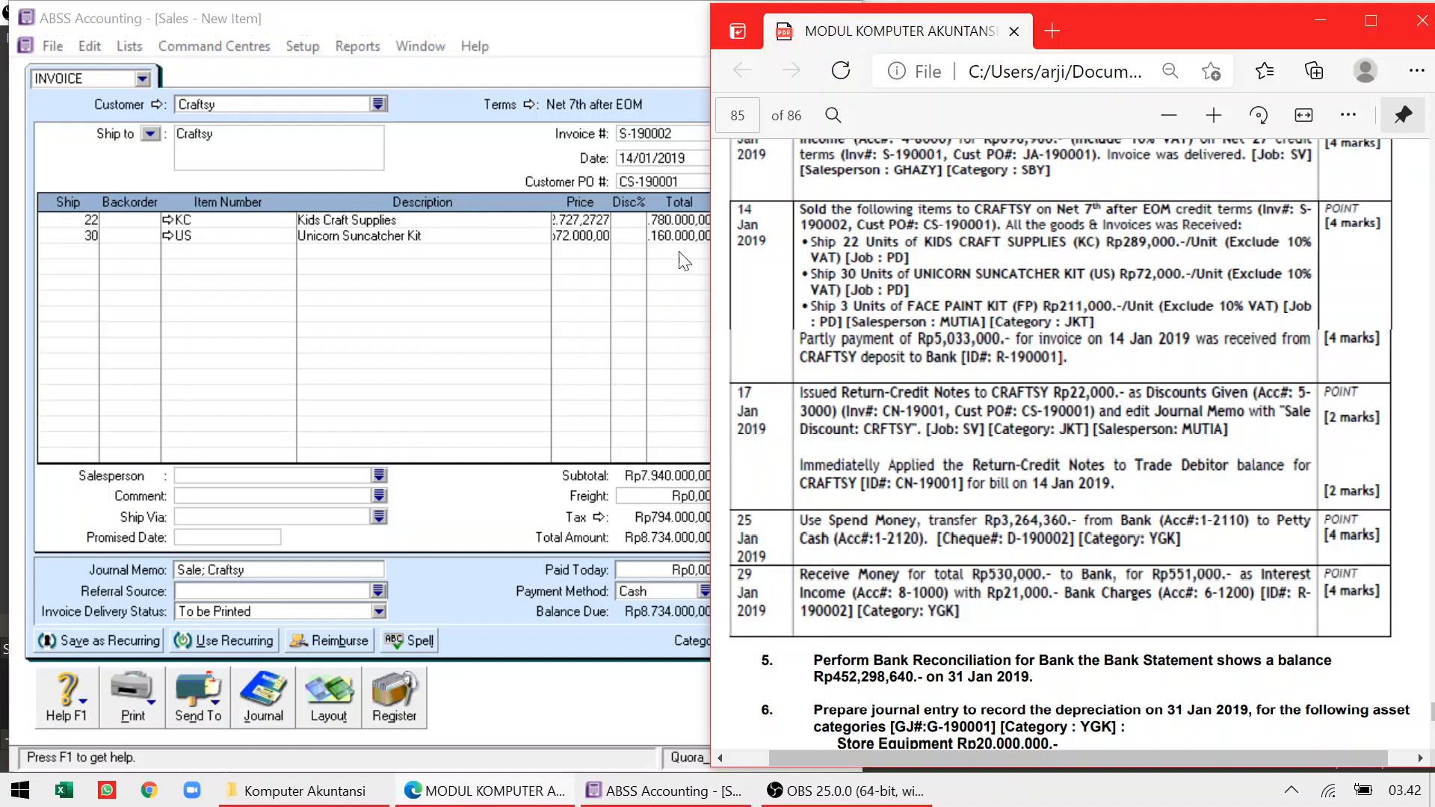
{"action": "left_click", "coordinate": [91, 264]}
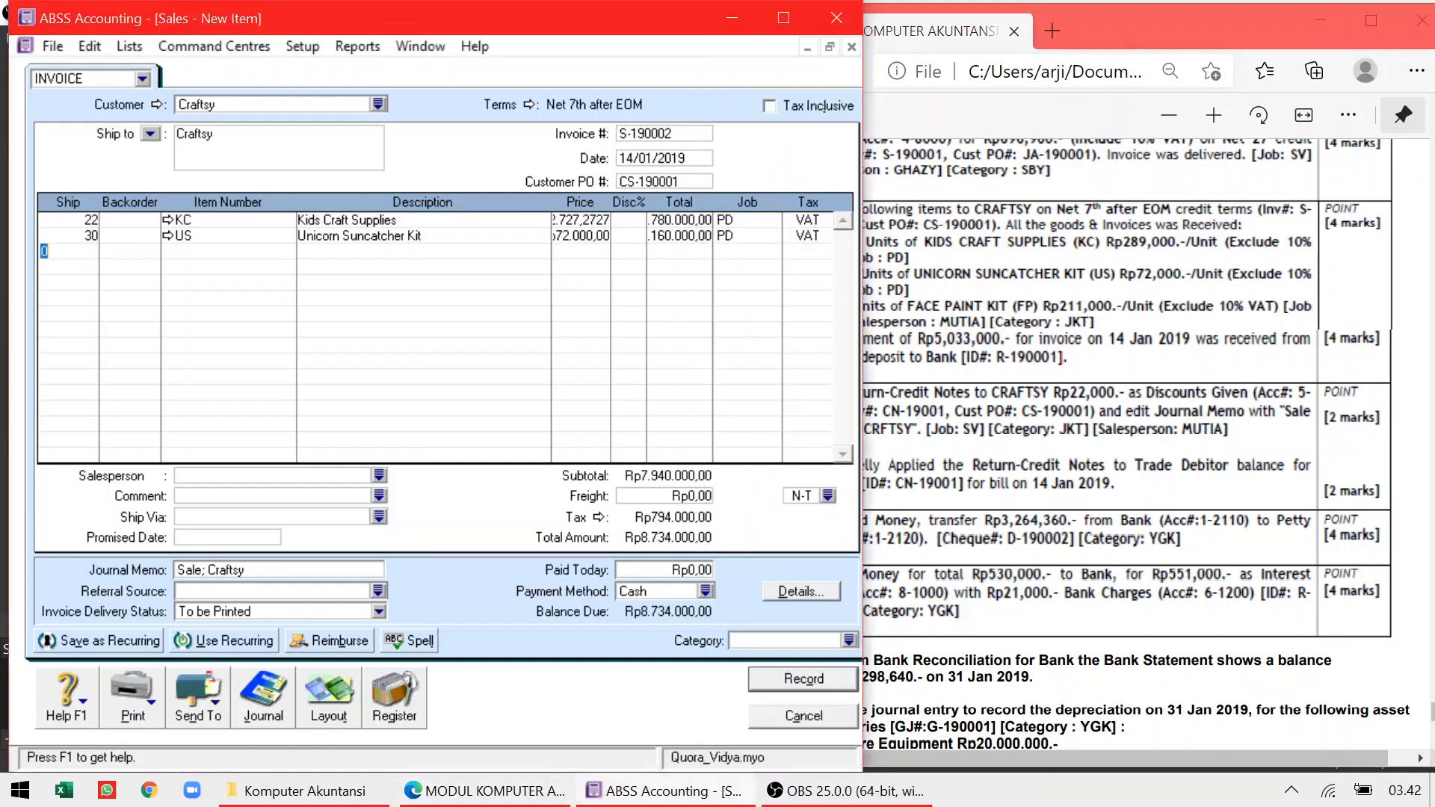
{"action": "type", "text": "3"}
{"action": "key", "text": "Tab"}
{"action": "key", "text": "Tab"}
{"action": "type", "text": "FP"}
{"action": "key", "text": "Tab"}
{"action": "key", "text": "Tab"}
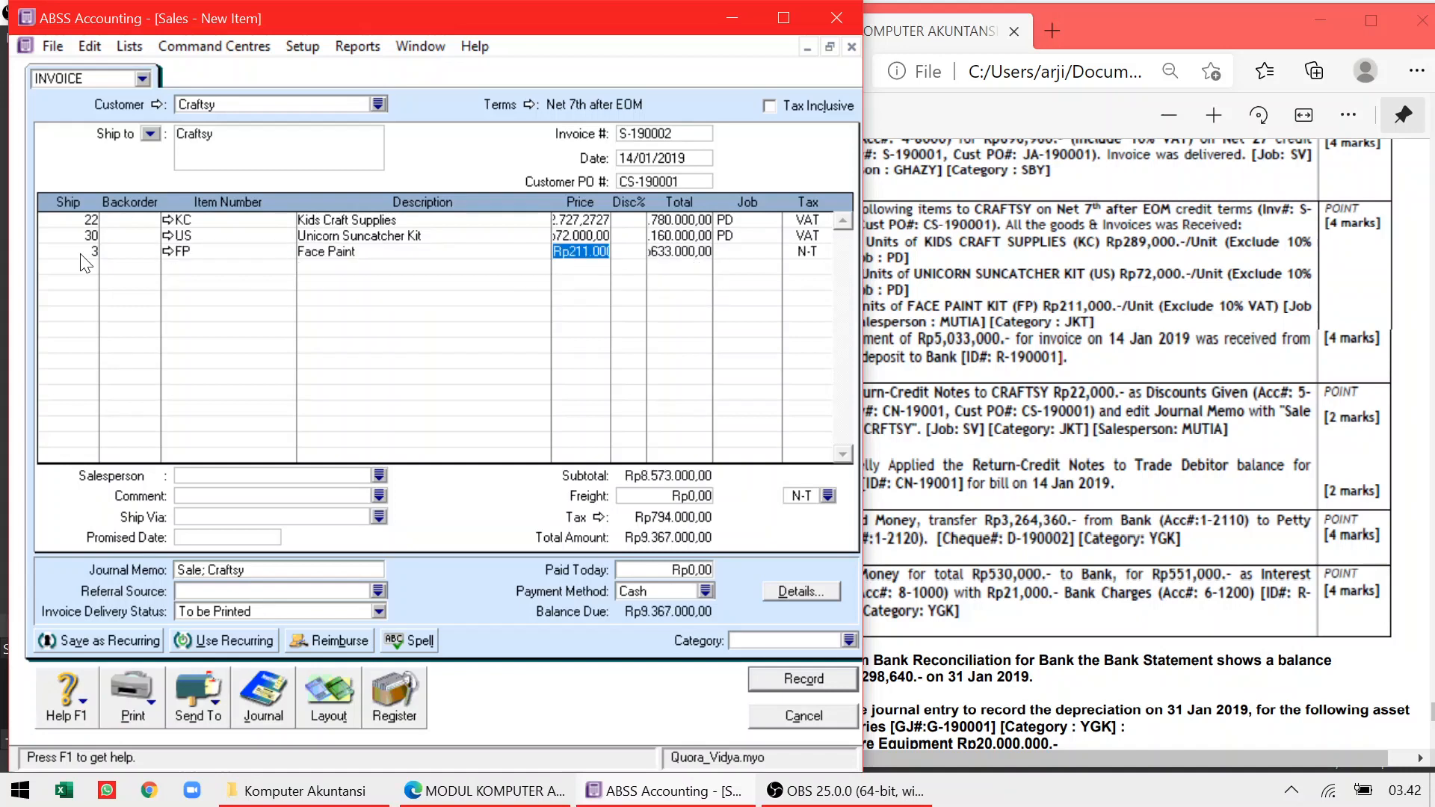
Assign job PD and tax code VAT to the Face Paint line
{"action": "key", "text": "Tab"}
{"action": "key", "text": "Tab"}
{"action": "key", "text": "Tab"}
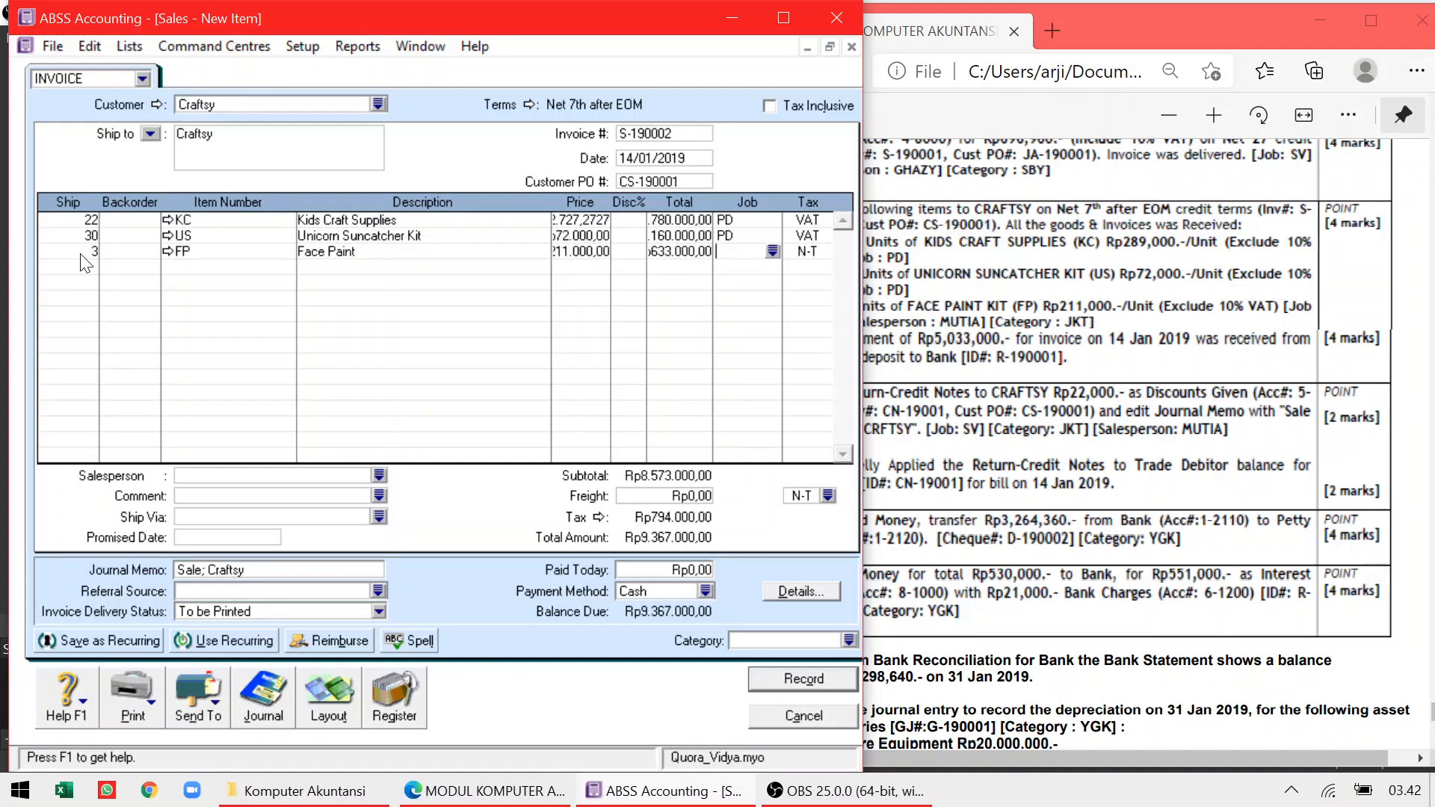
{"action": "type", "text": "PD"}
{"action": "key", "text": "Tab"}
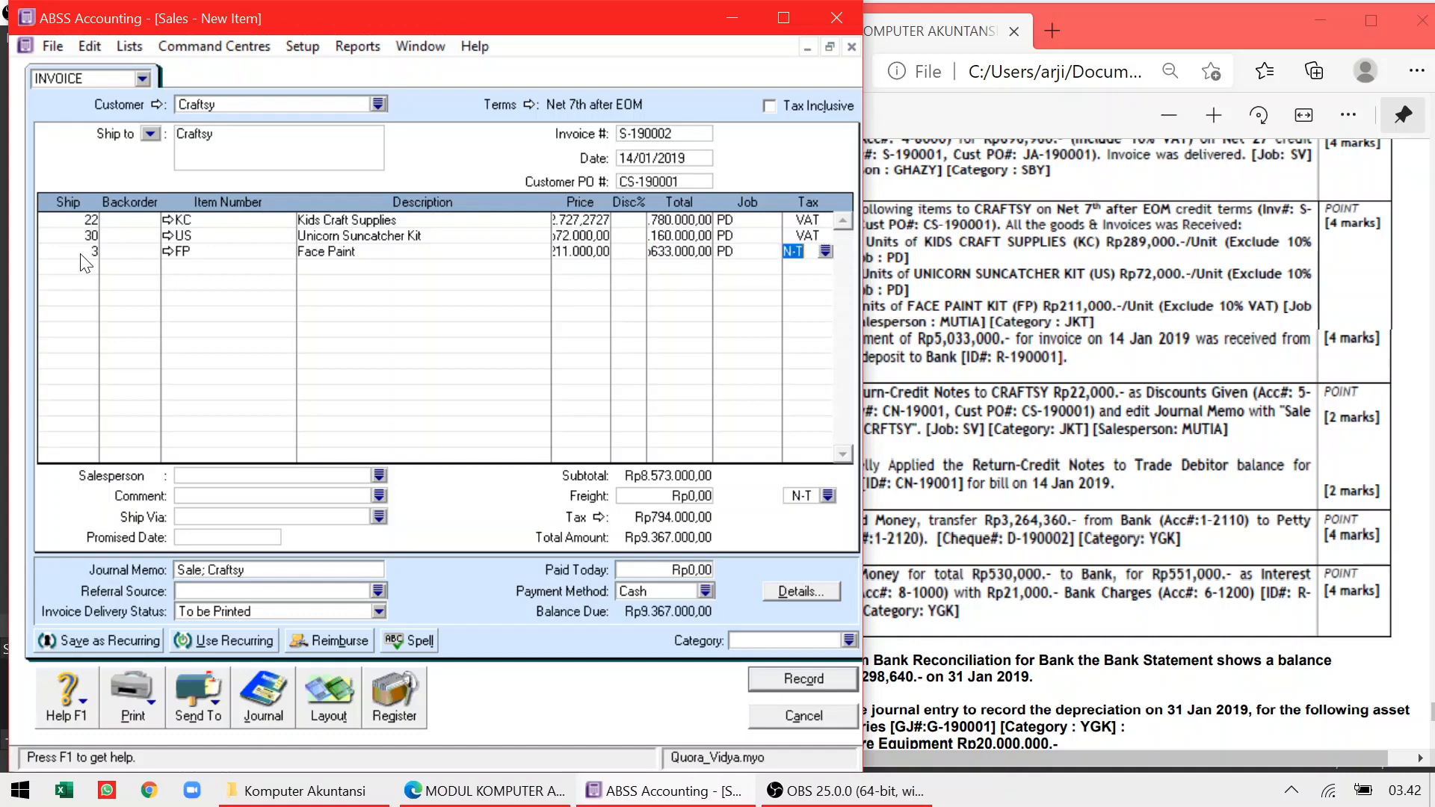
{"action": "type", "text": "VAT"}
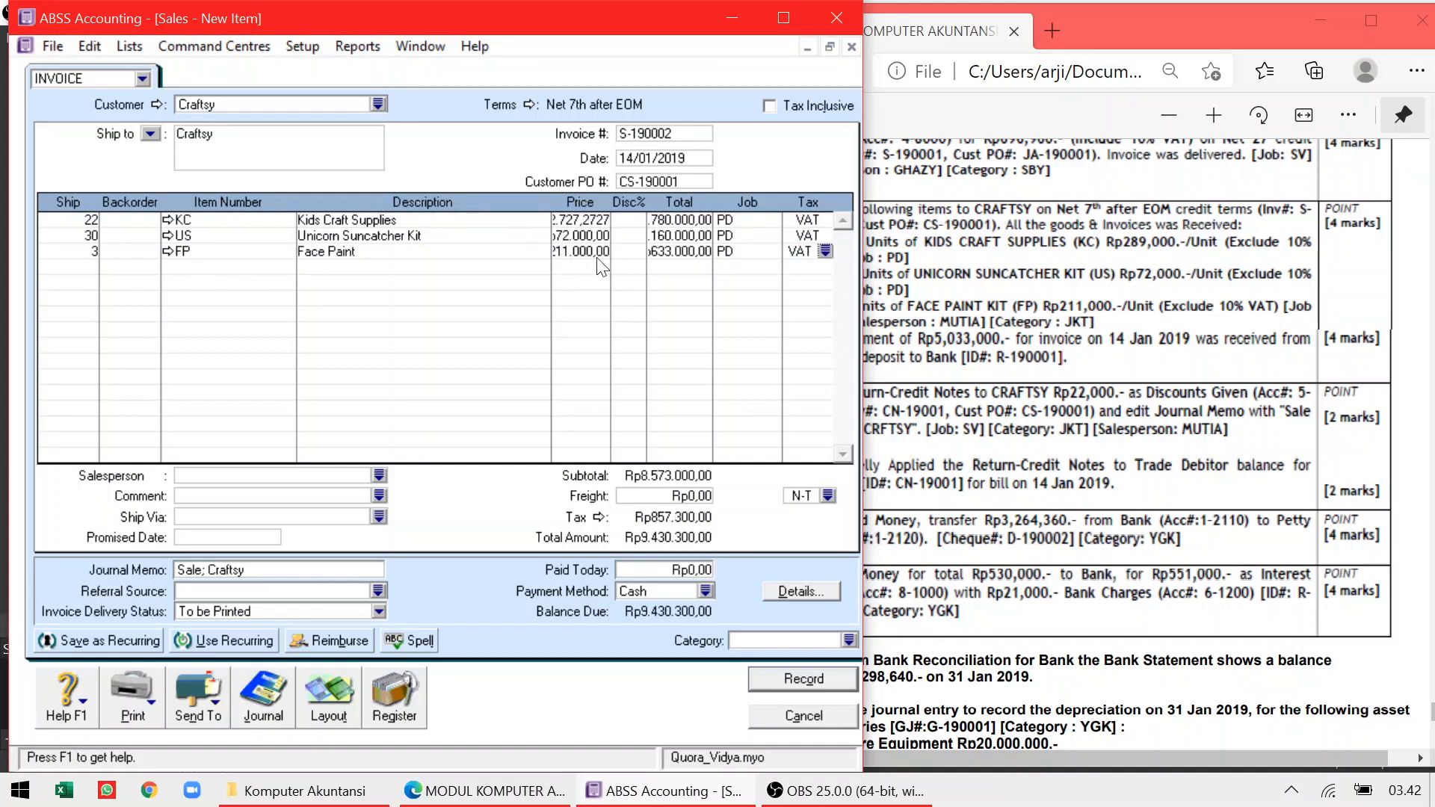
Set the Craftsy invoice's salesperson to the one given in the module and its category to JKT
{"action": "left_click", "coordinate": [980, 318]}
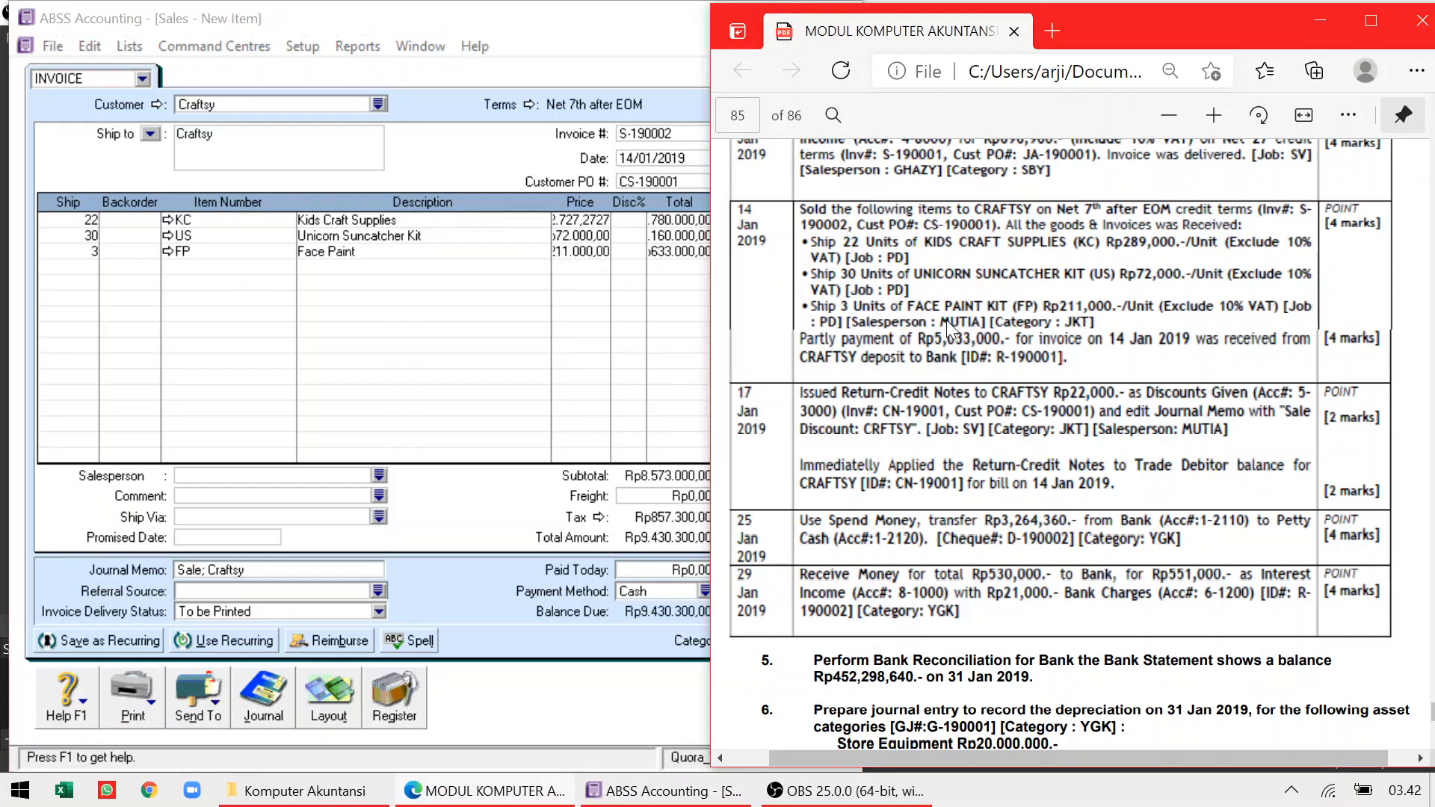
{"action": "left_click", "coordinate": [367, 480]}
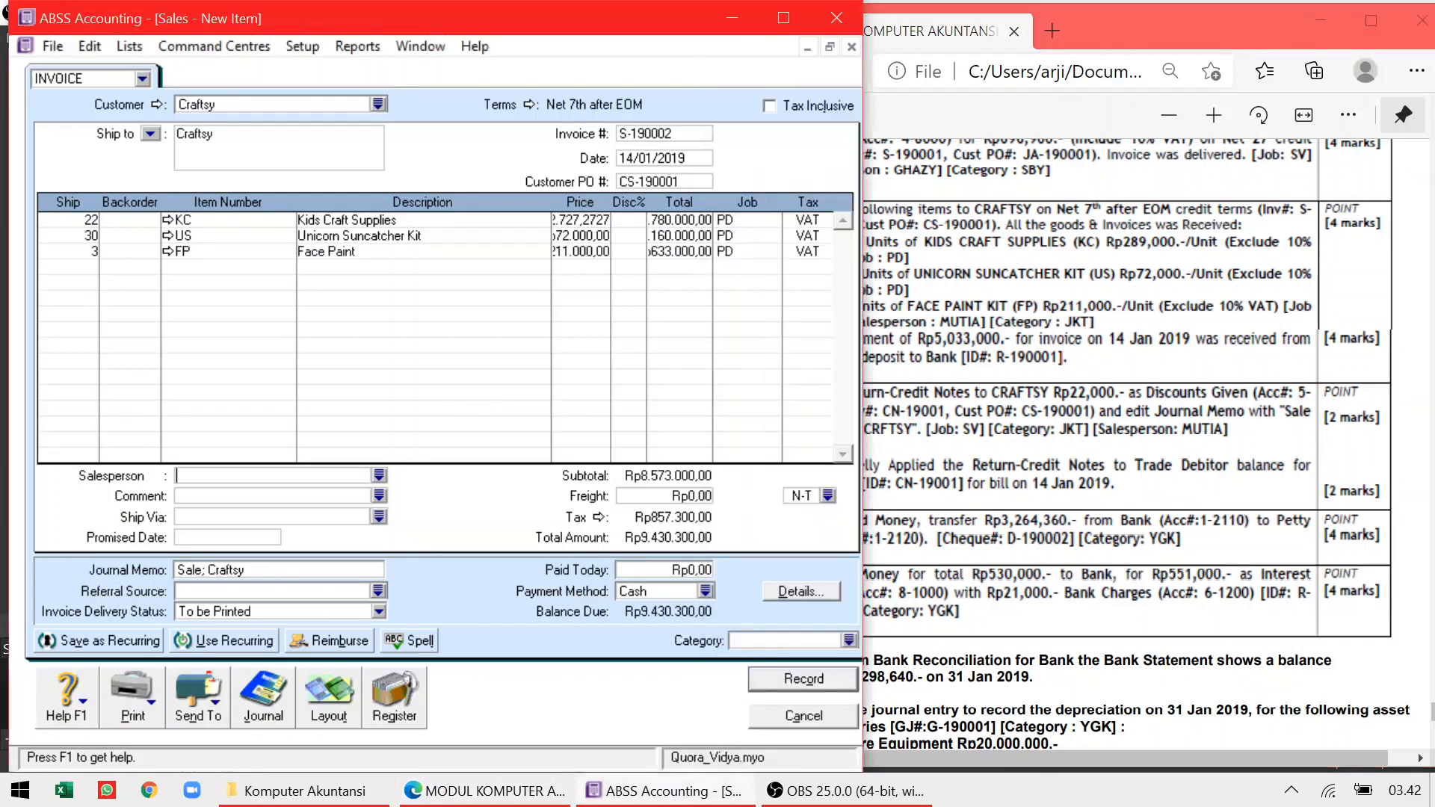
{"action": "left_click", "coordinate": [379, 476]}
{"action": "double_click", "coordinate": [259, 298]}
{"action": "left_click", "coordinate": [847, 641]}
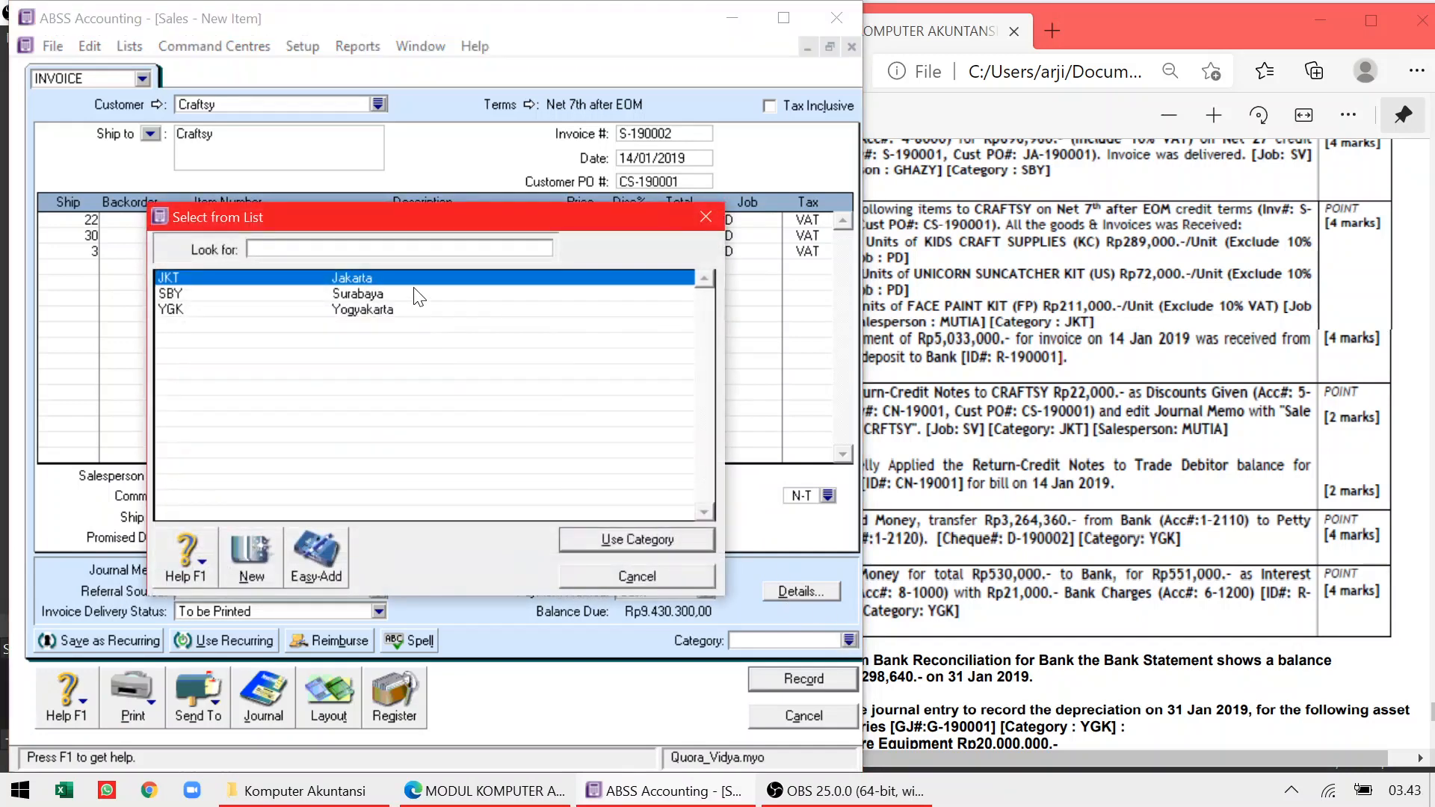
{"action": "double_click", "coordinate": [417, 279]}
Check the module's 14 Jan entry, record the Craftsy invoice and close the sales entry window
{"action": "left_click", "coordinate": [1014, 460]}
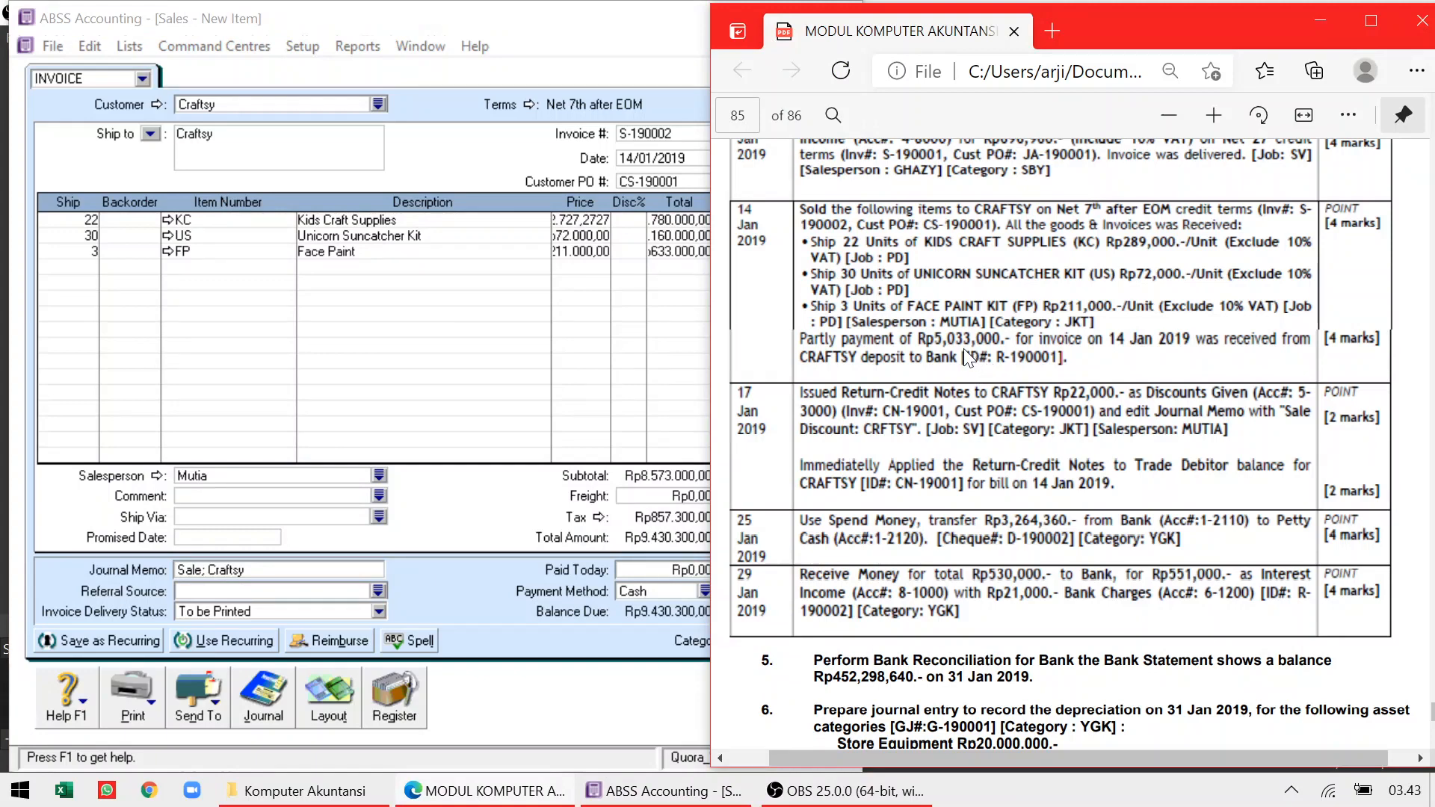
{"action": "left_click", "coordinate": [516, 528]}
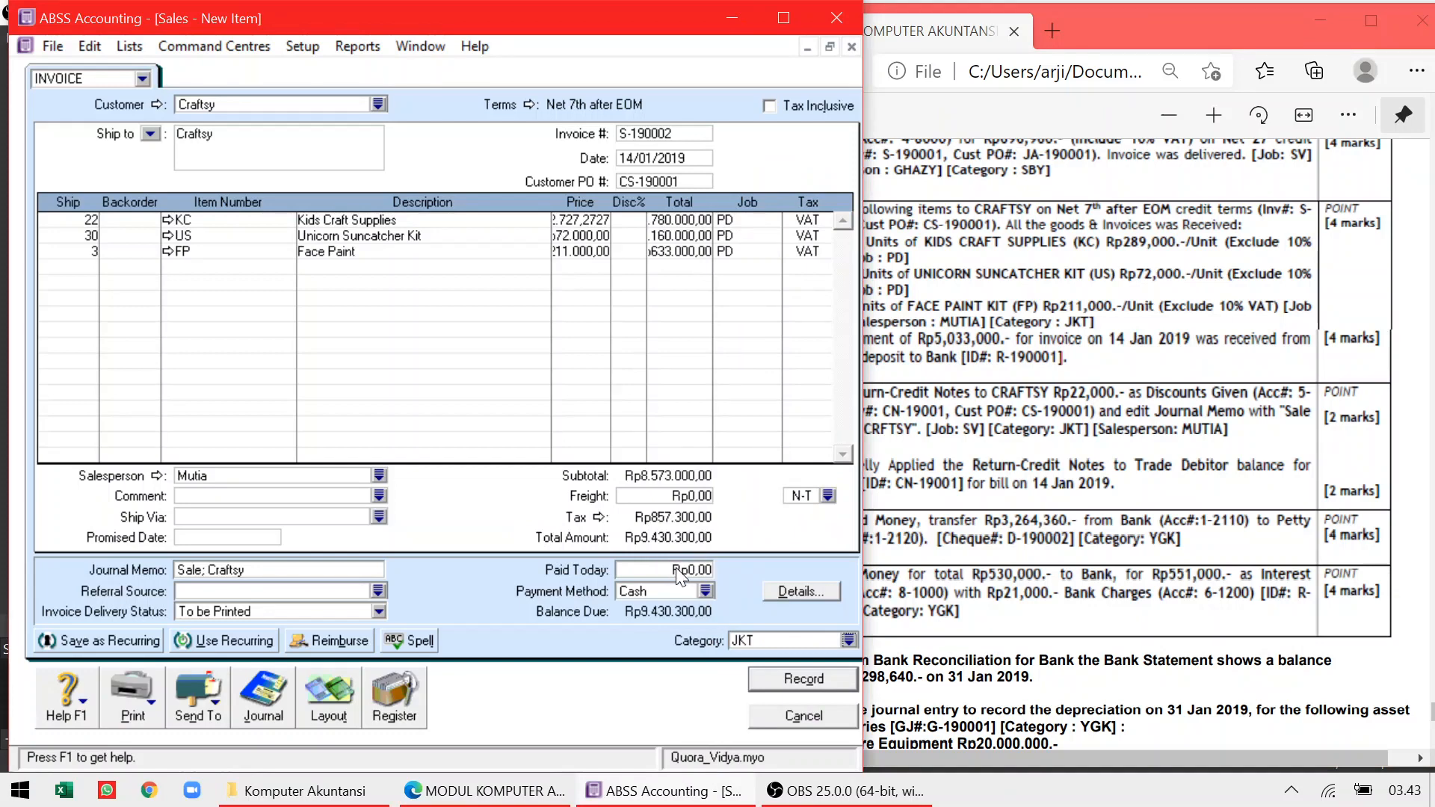
{"action": "left_click", "coordinate": [763, 682]}
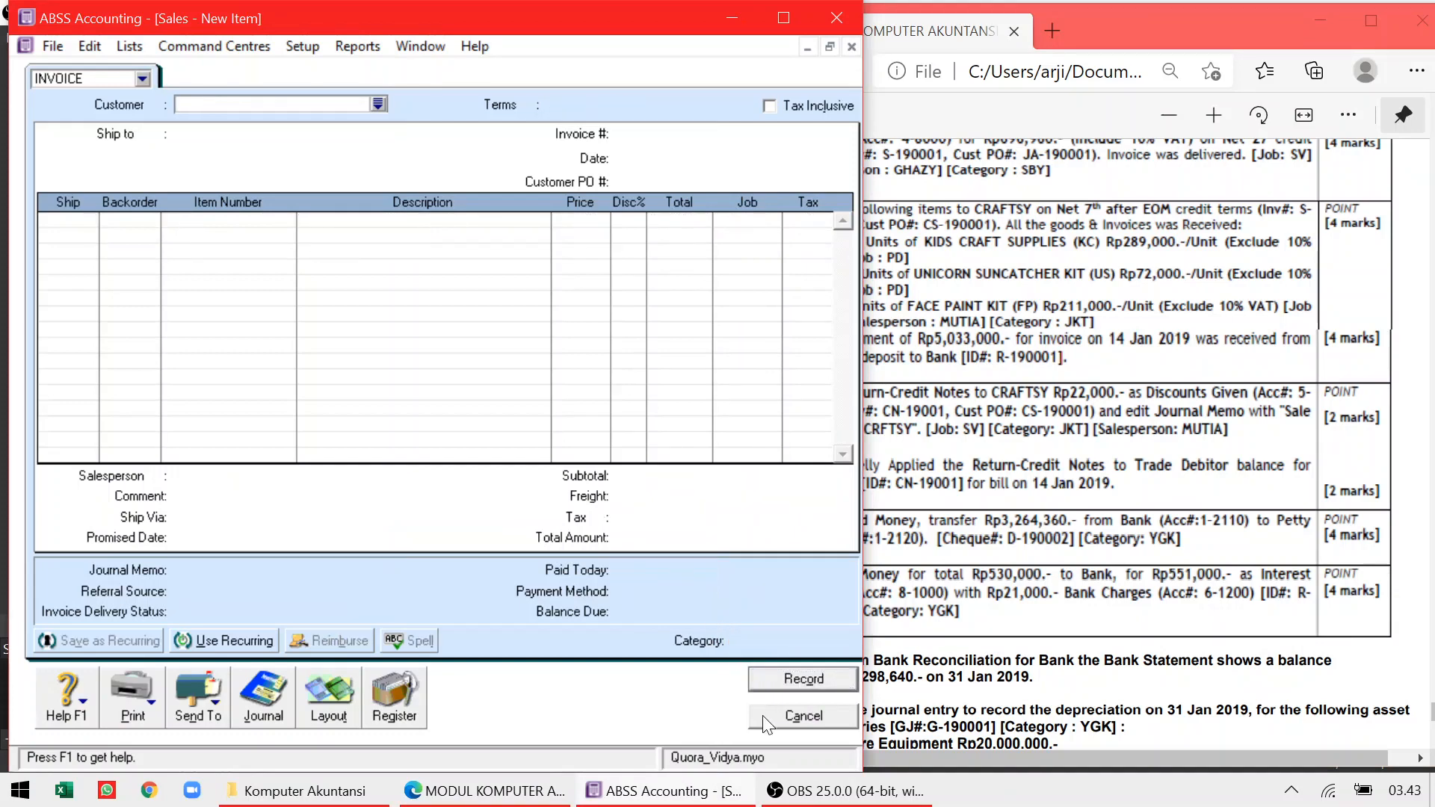
{"action": "left_click", "coordinate": [762, 716]}
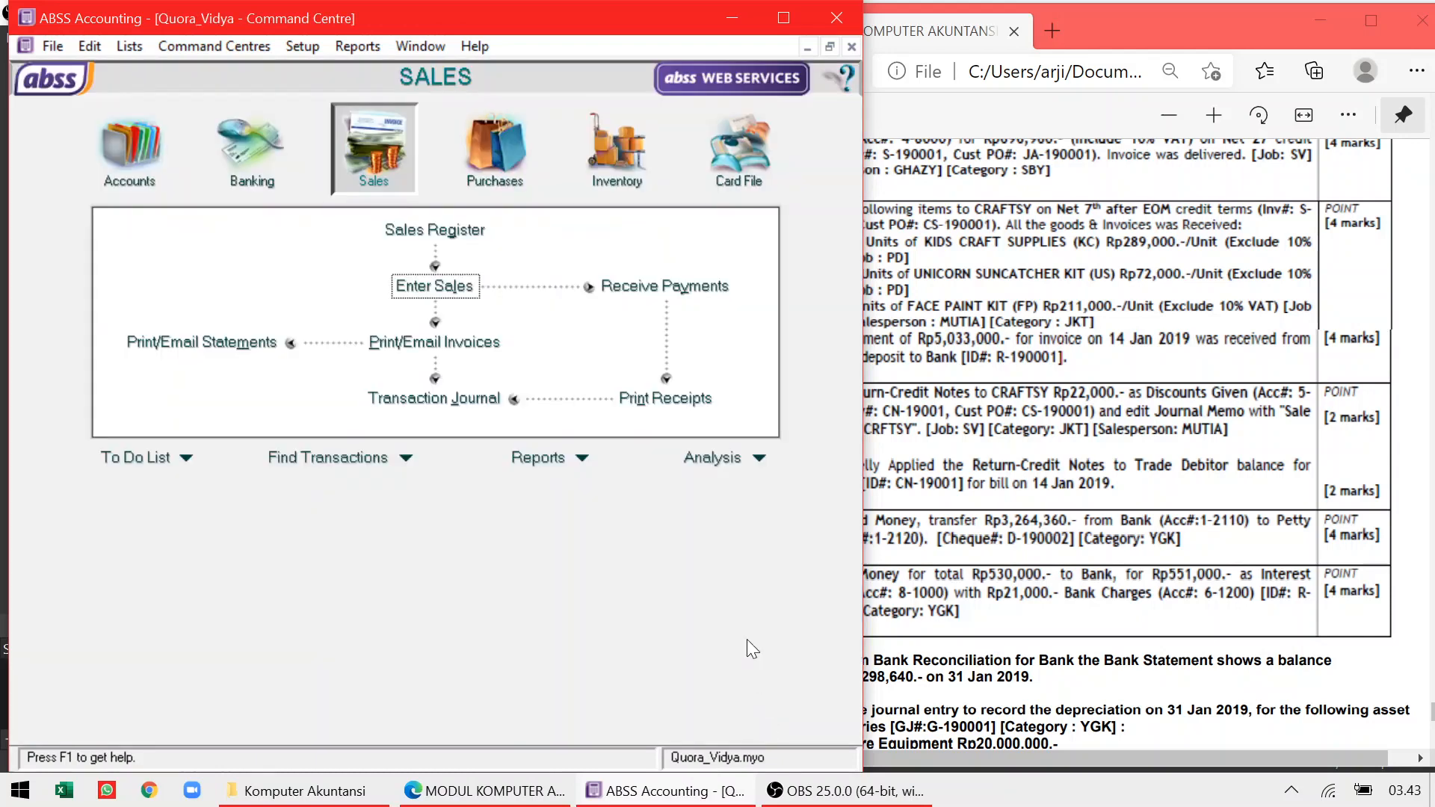
Start a Receive Payments entry for customer Craftsy
{"action": "left_click", "coordinate": [666, 293]}
{"action": "left_click", "coordinate": [867, 348]}
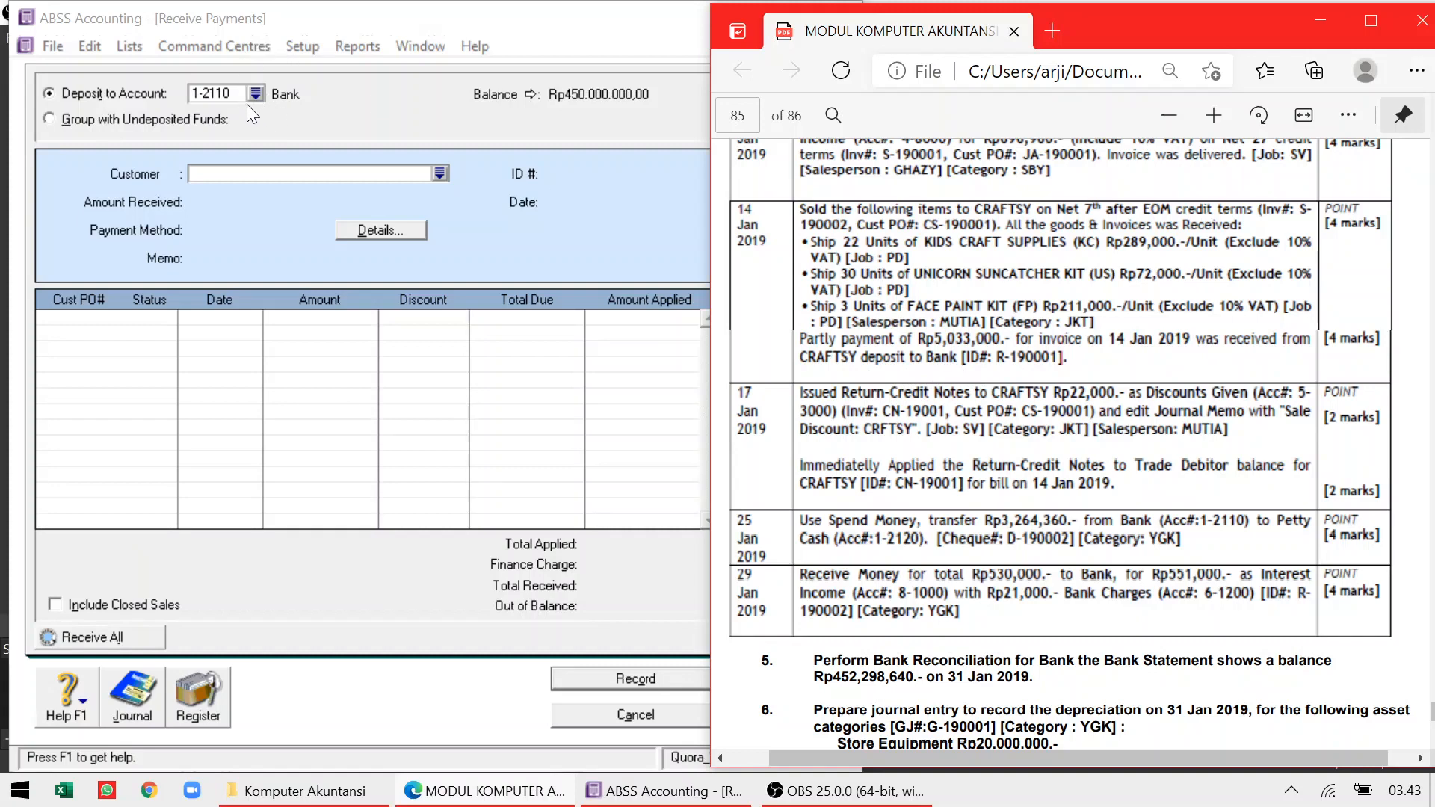
{"action": "left_click", "coordinate": [440, 173]}
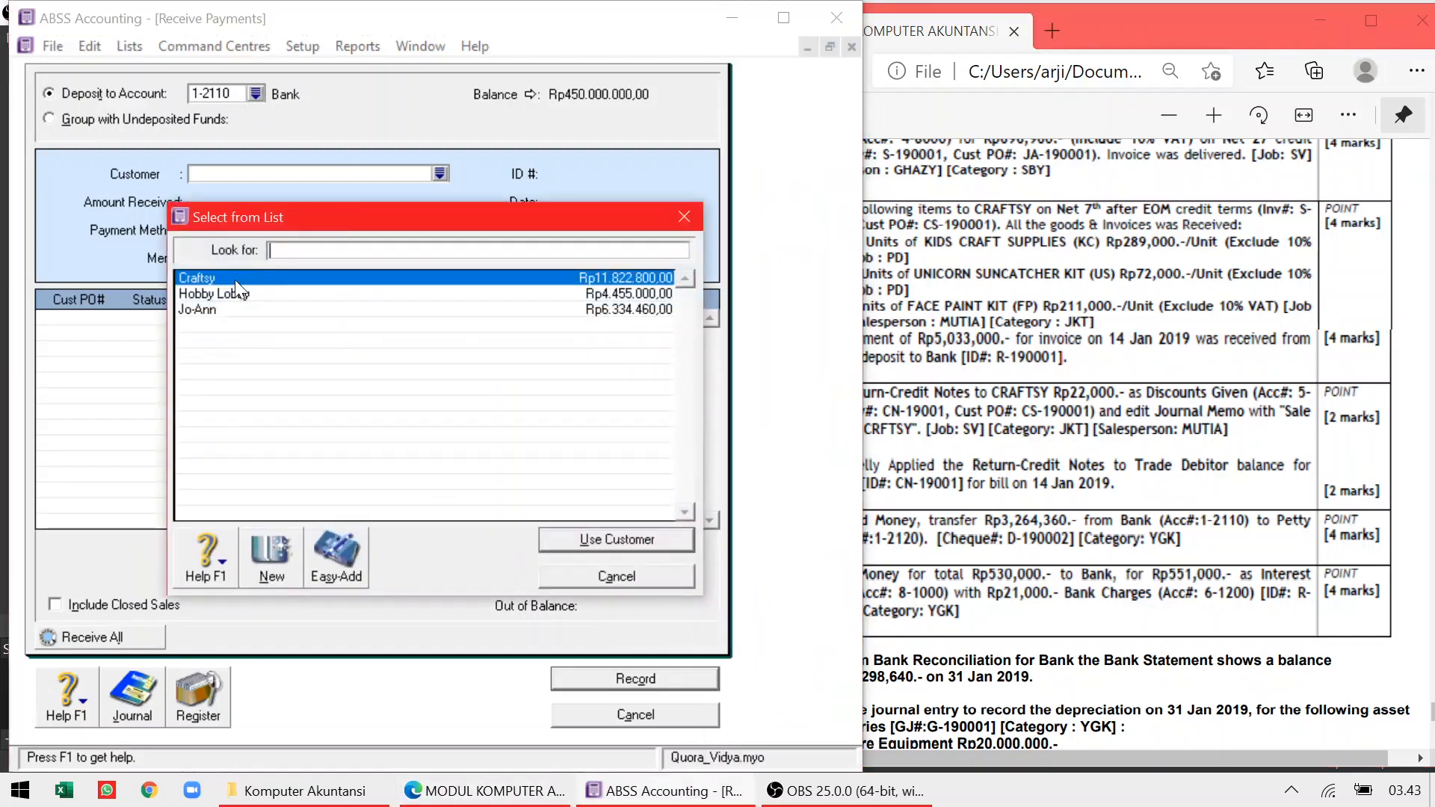
{"action": "double_click", "coordinate": [235, 279]}
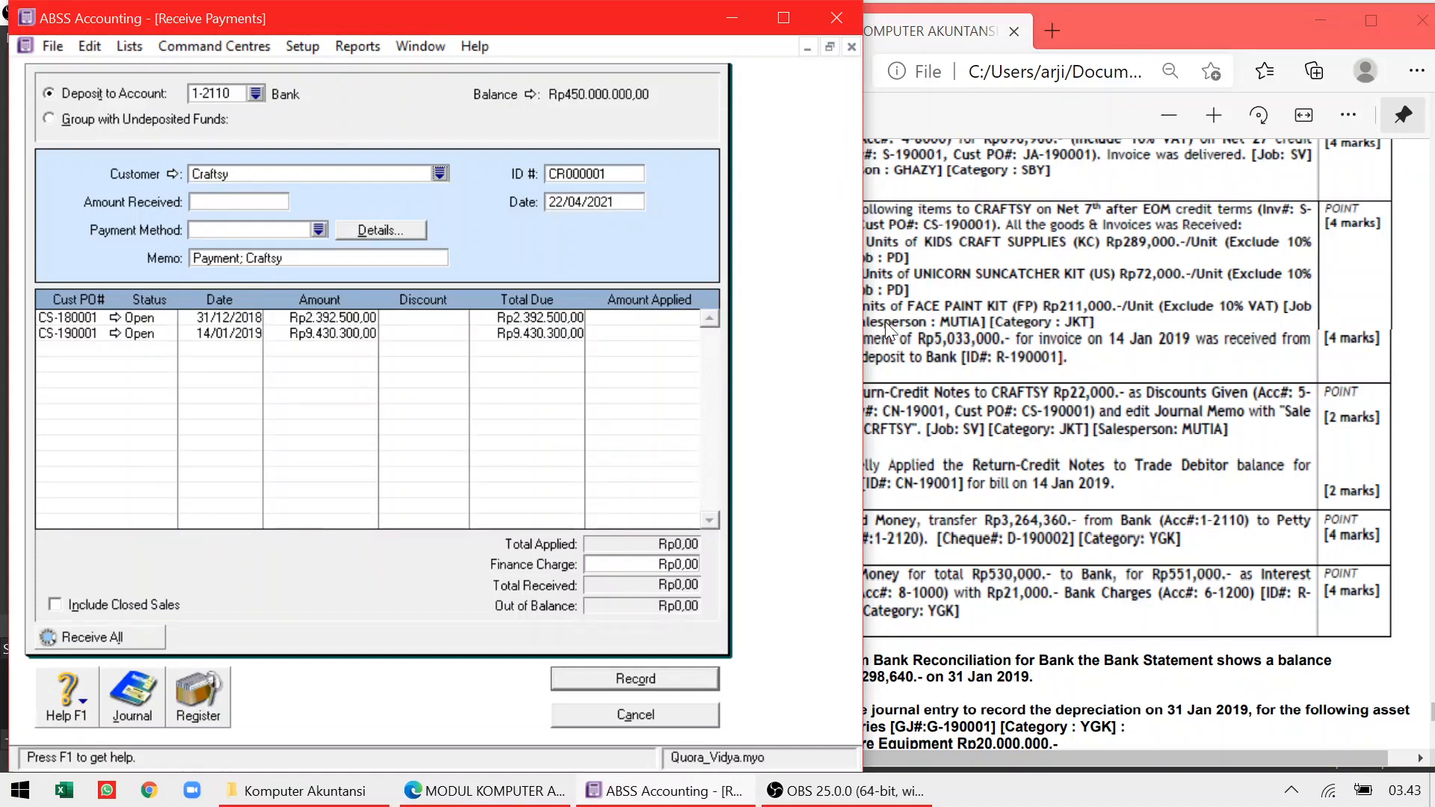
Give the Craftsy payment the ID R-190001 and the date 14/01/2019
{"action": "left_click", "coordinate": [888, 329]}
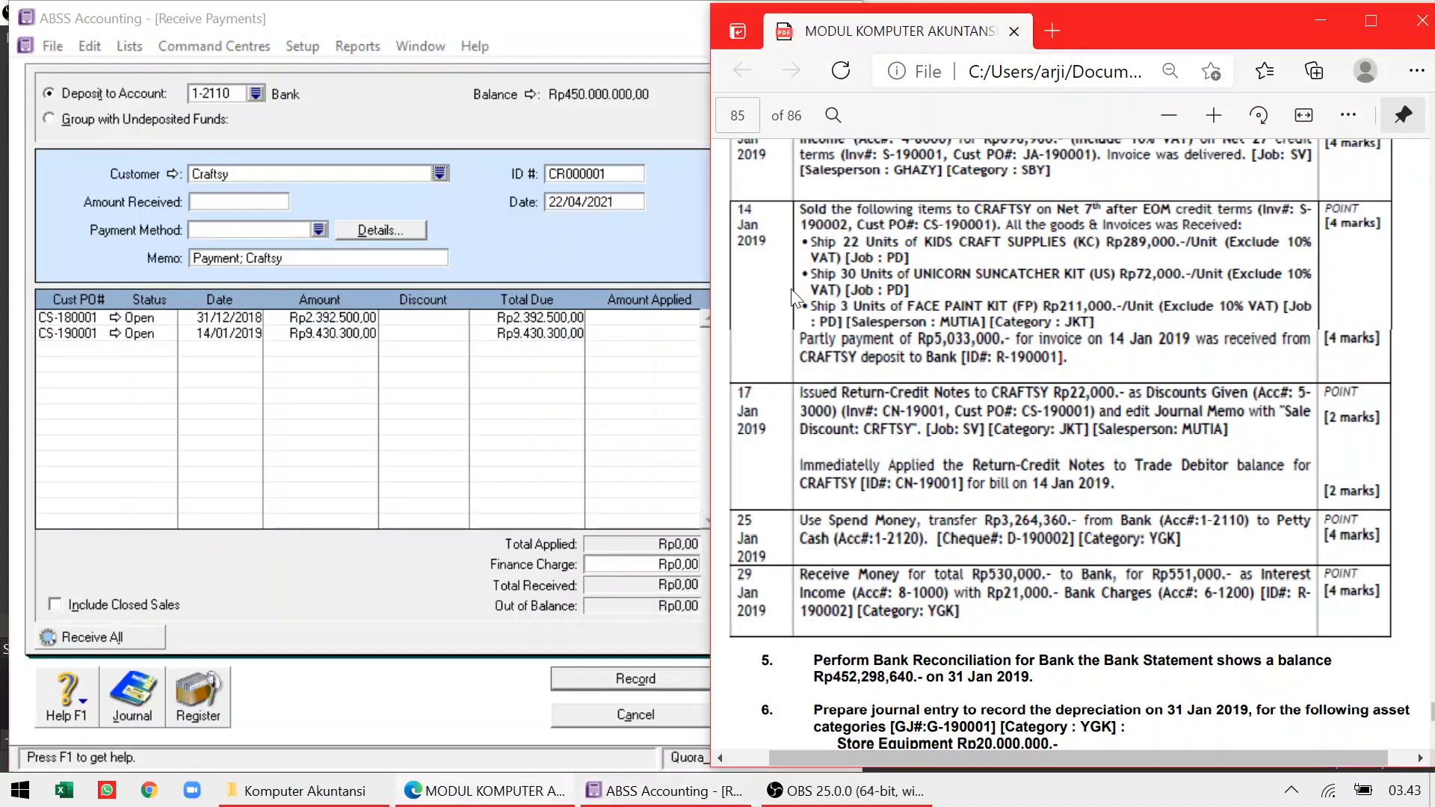
{"action": "left_click", "coordinate": [617, 175]}
{"action": "type", "text": "R"}
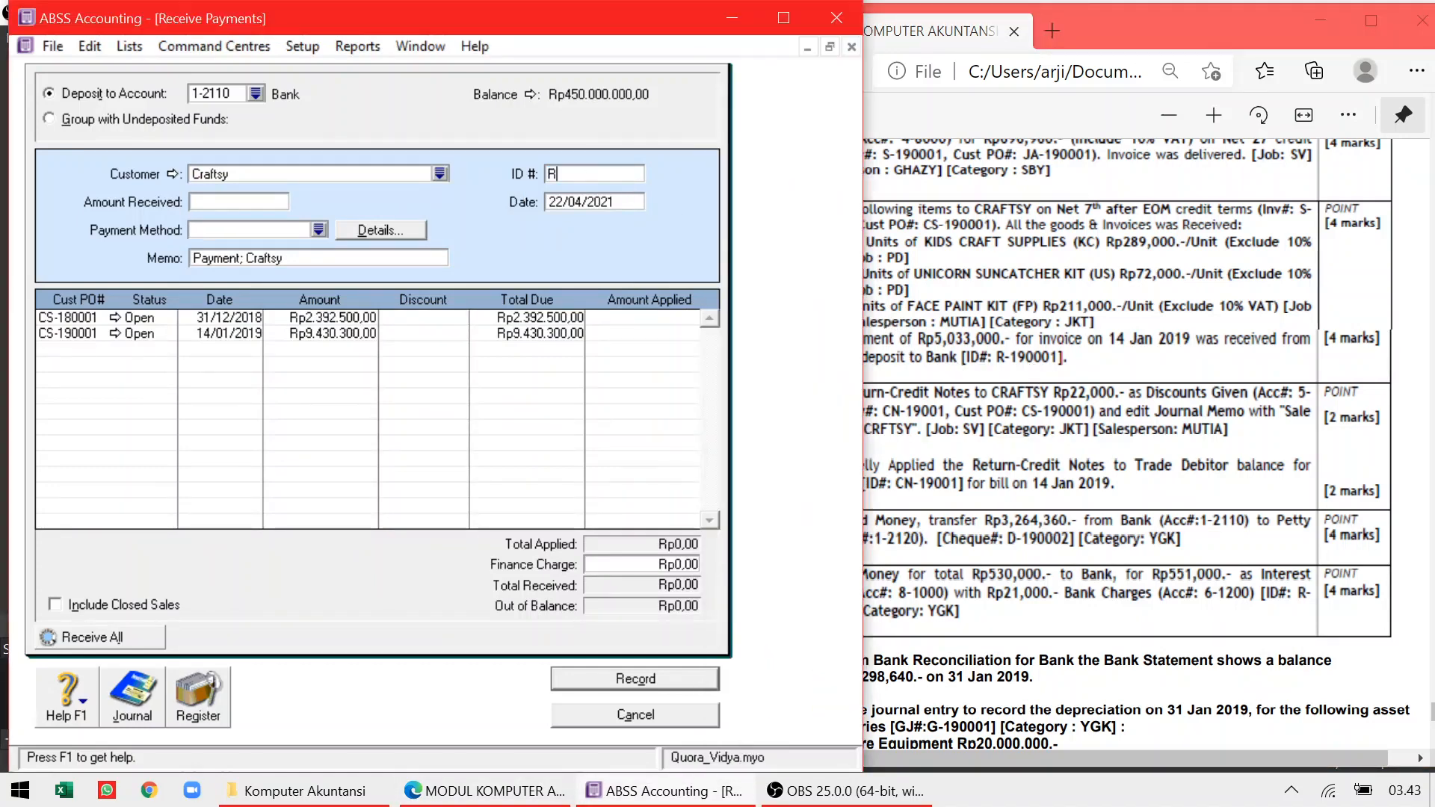
{"action": "type", "text": "-190001"}
{"action": "key", "text": "Tab"}
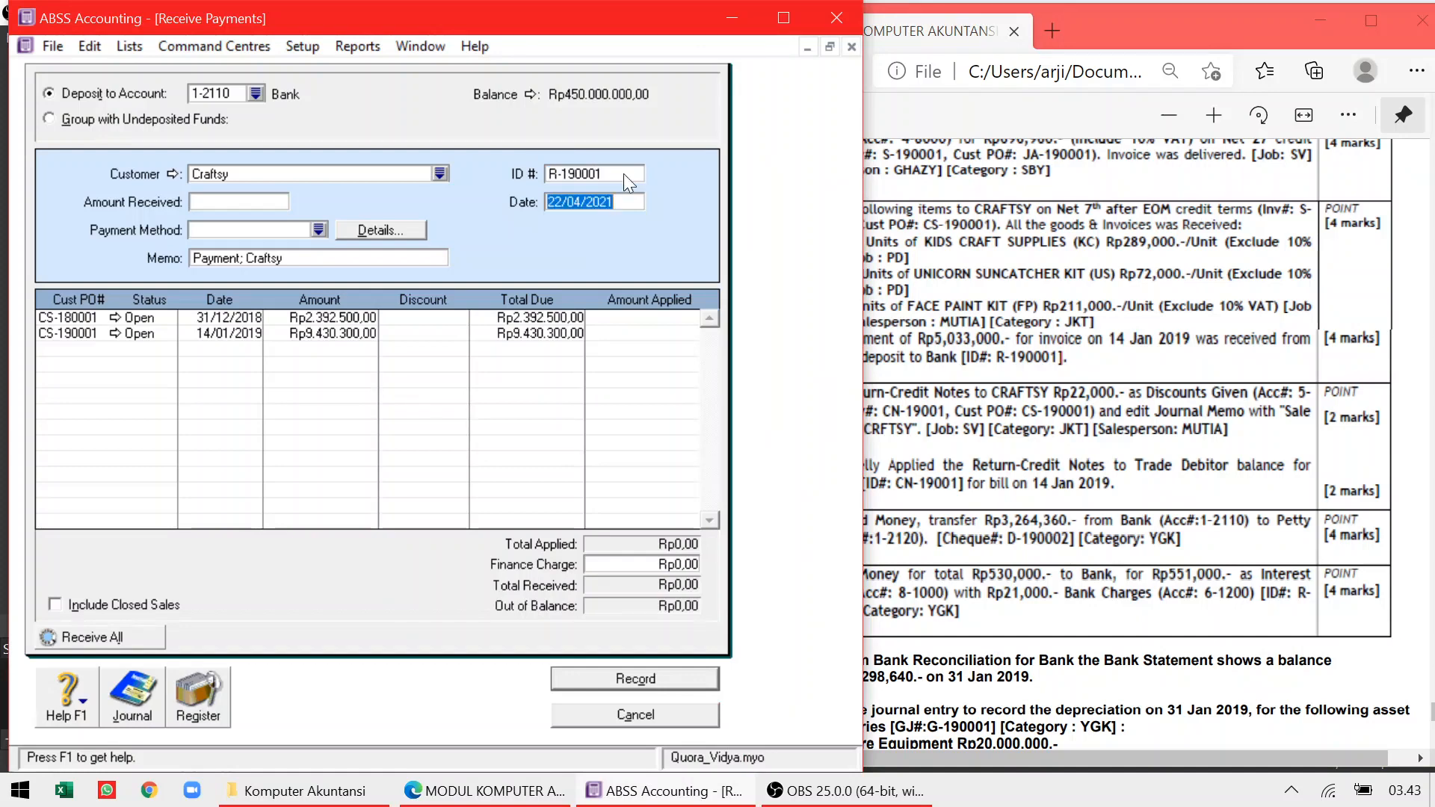
{"action": "left_click", "coordinate": [1137, 213]}
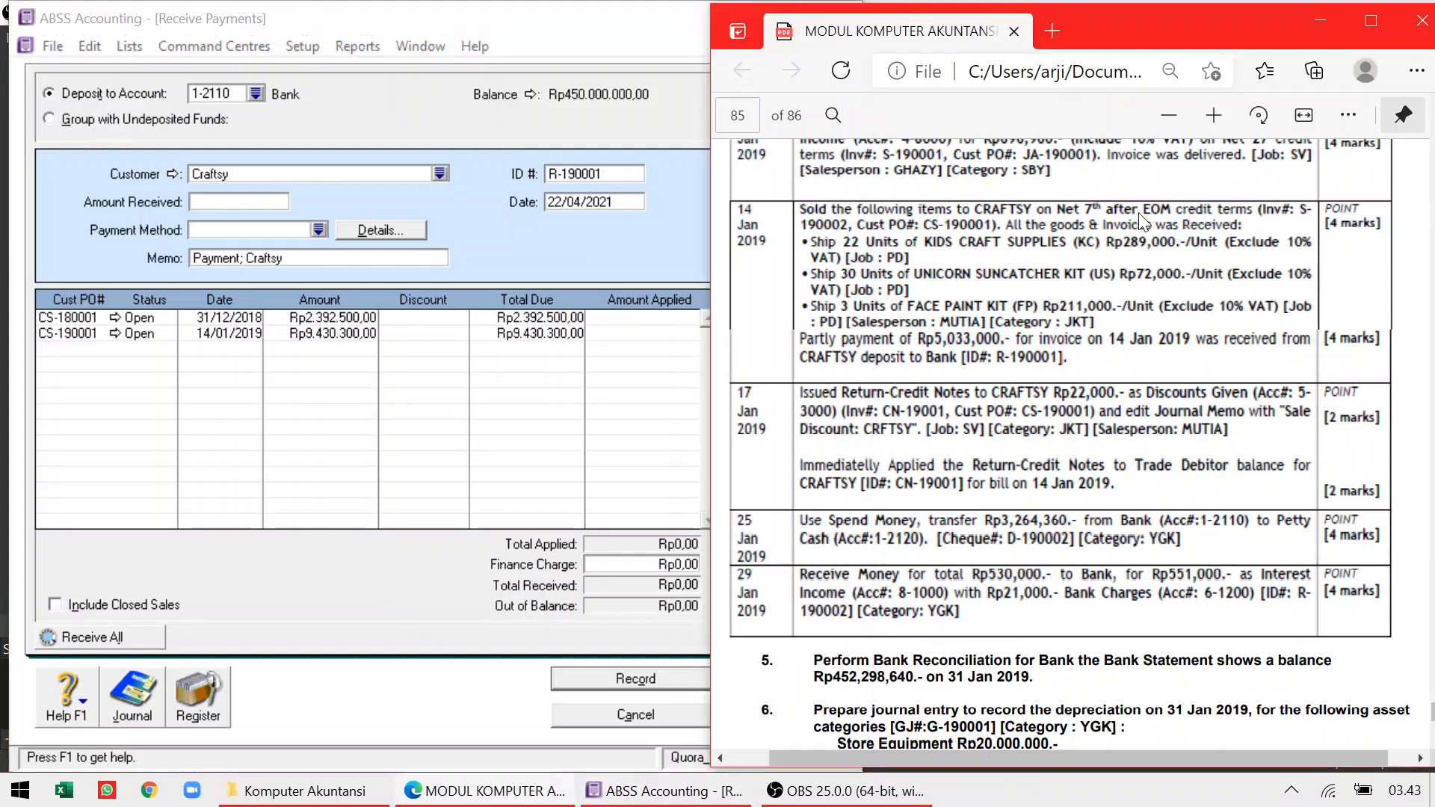
{"action": "key", "text": "alt+Tab"}
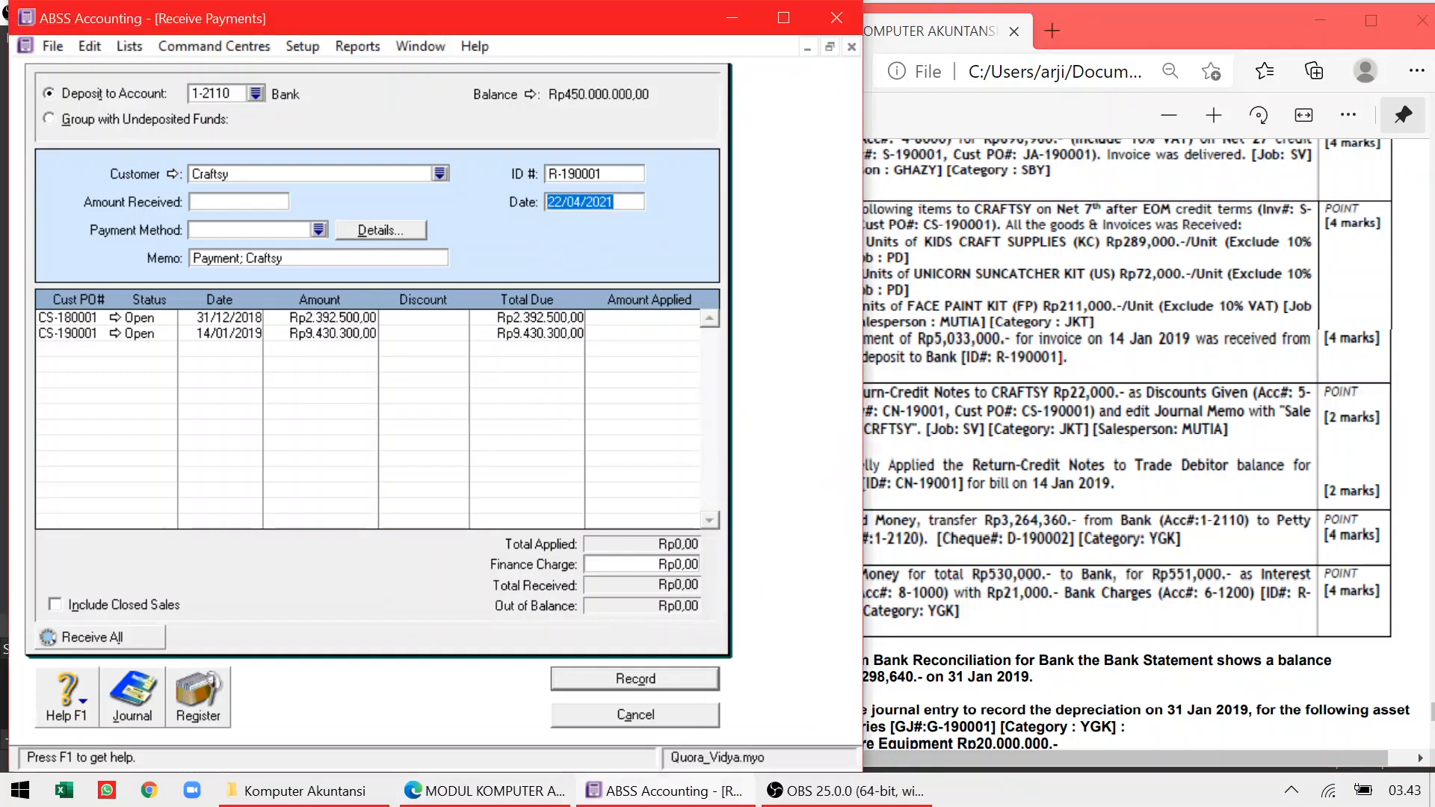
{"action": "type", "text": "14/01/2019"}
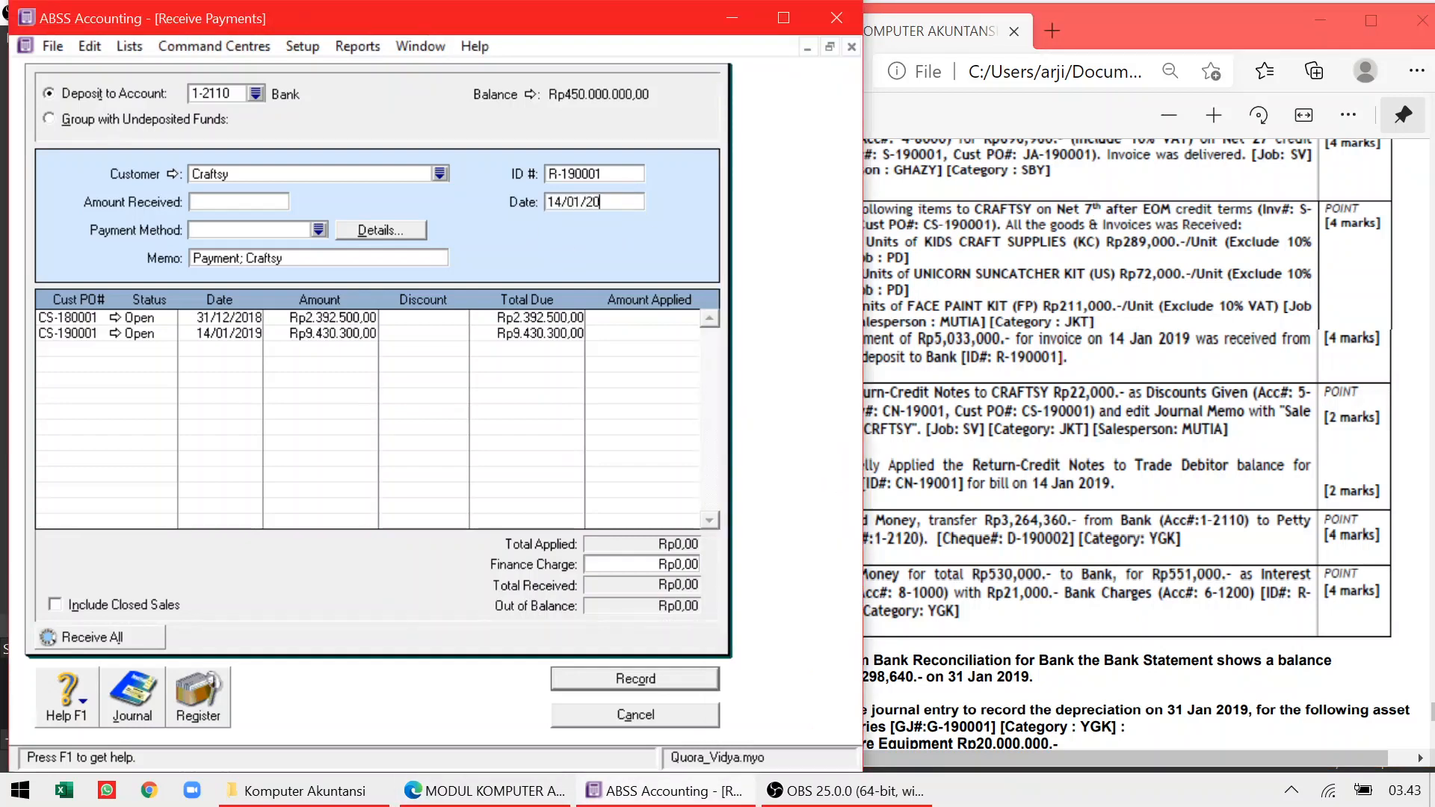
{"action": "key", "text": "Tab"}
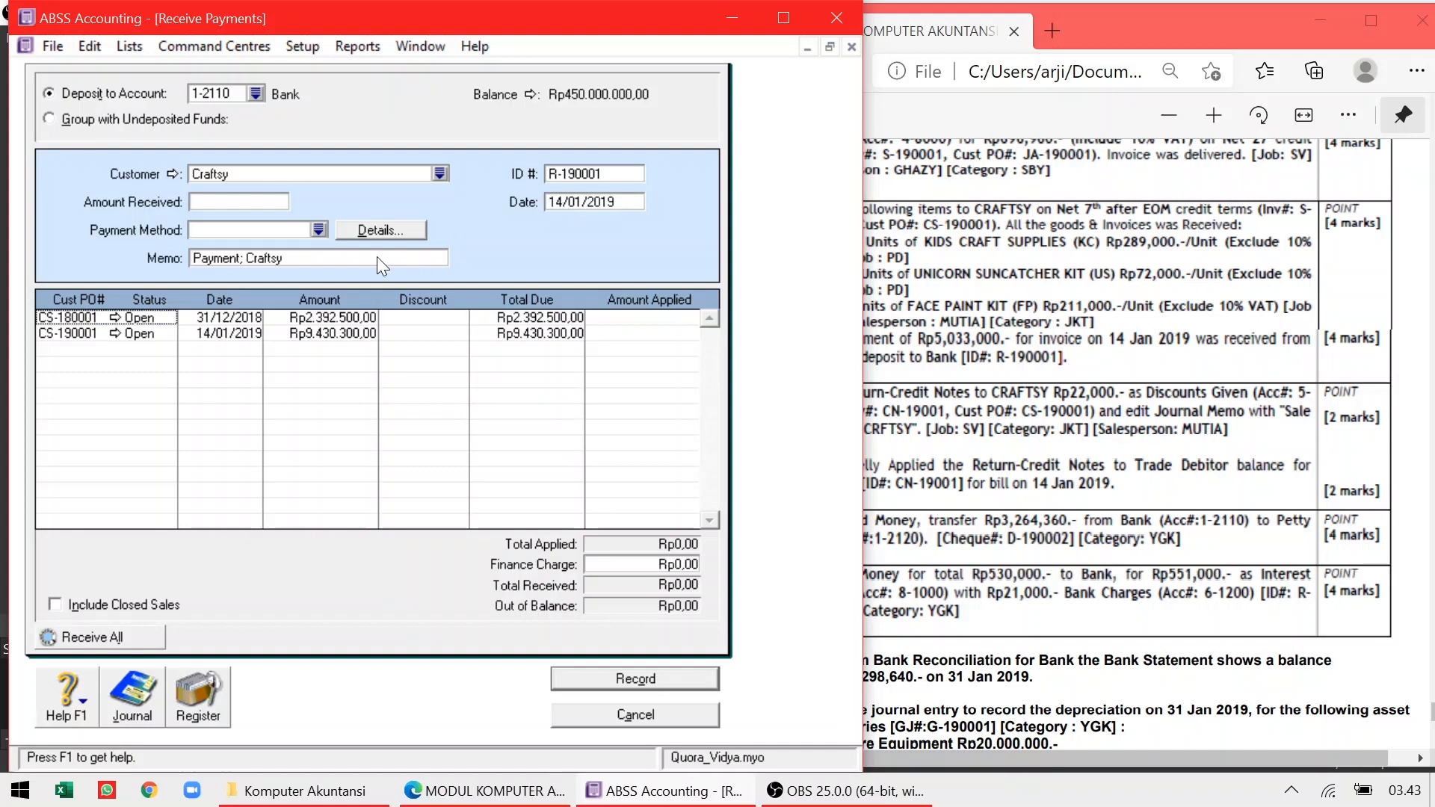
Enter Rp5.033.000 as the amount received and apply it to the 14/01/2019 invoice with PO CS-190001
{"action": "left_click", "coordinate": [253, 199]}
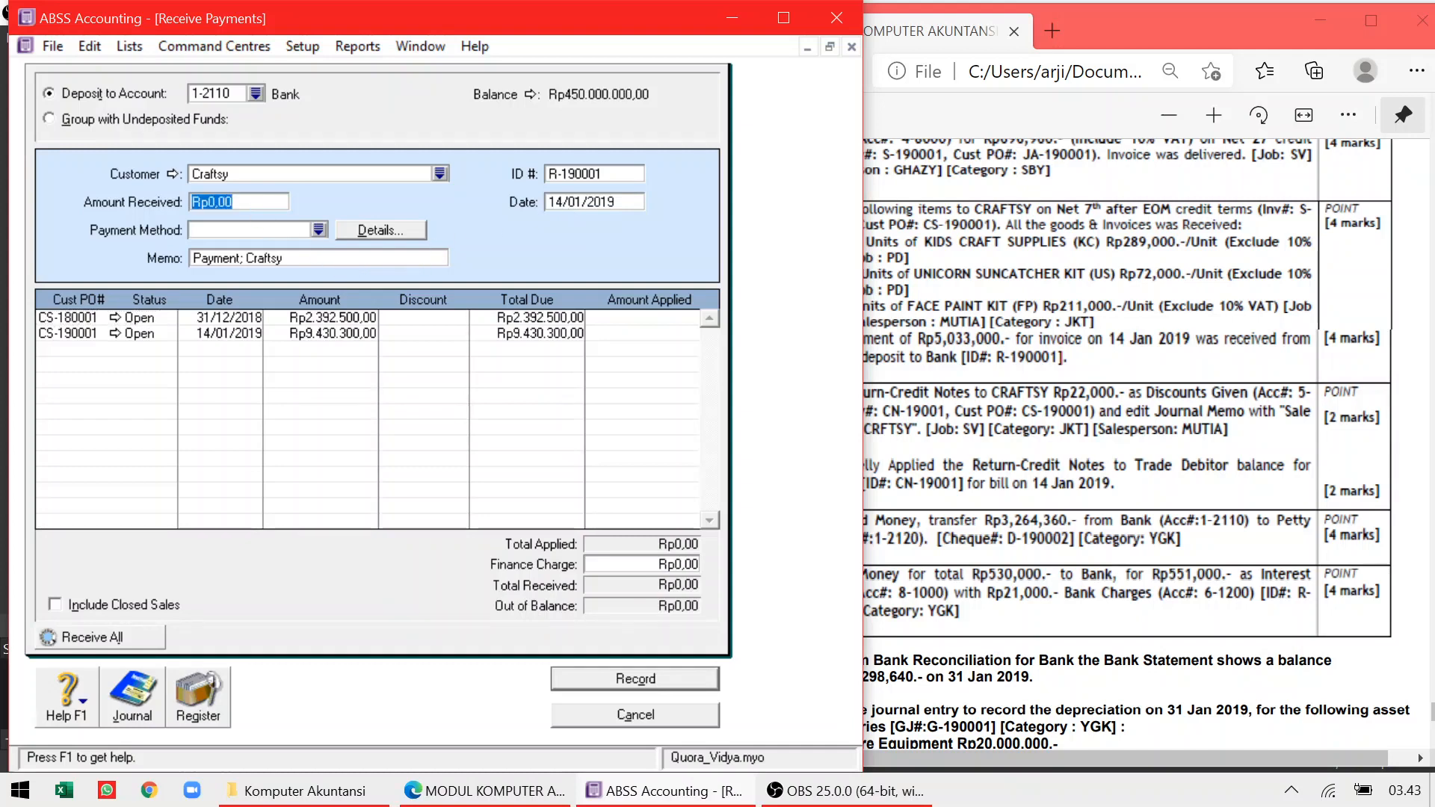
{"action": "type", "text": "5.033.000"}
{"action": "key", "text": "Tab"}
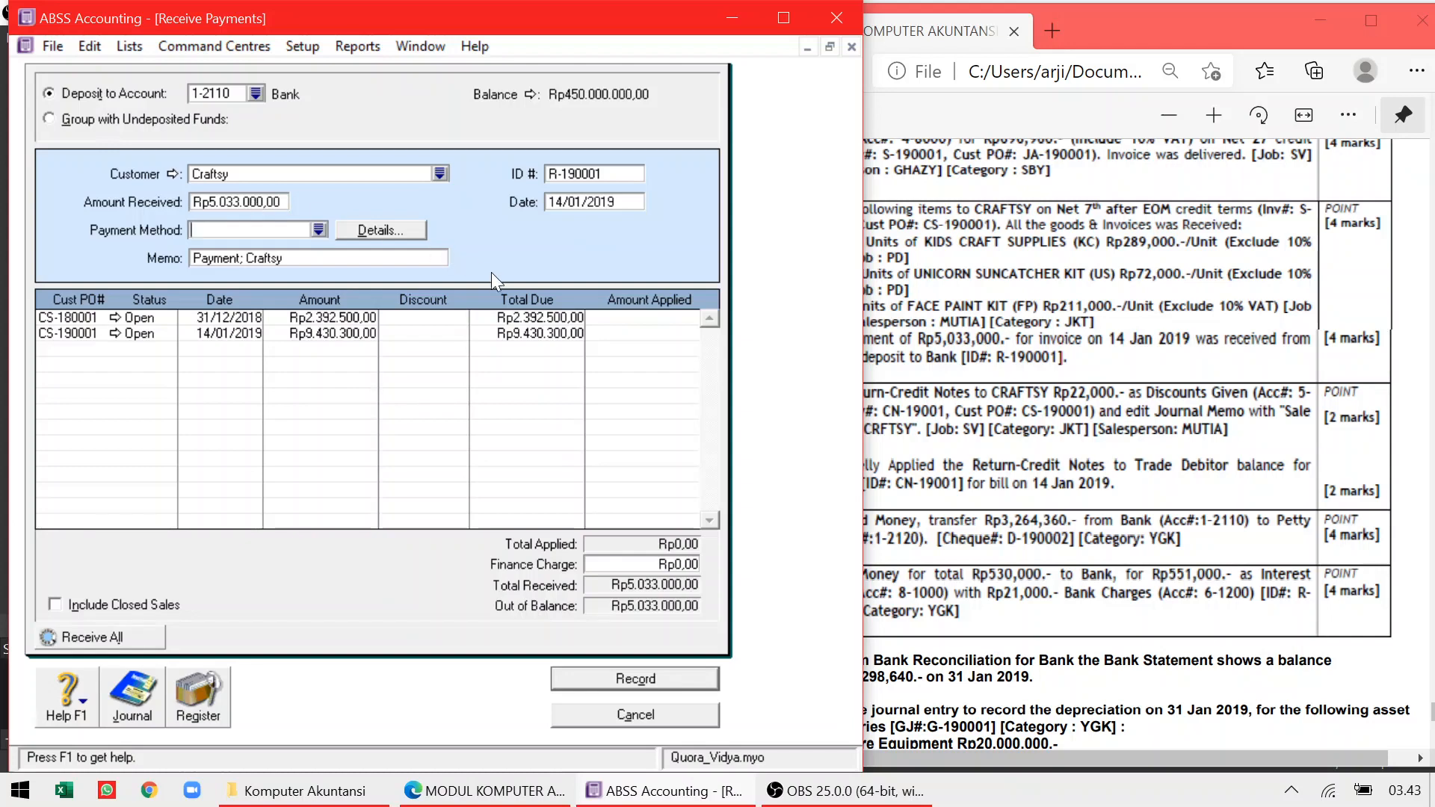
{"action": "left_click", "coordinate": [1016, 364]}
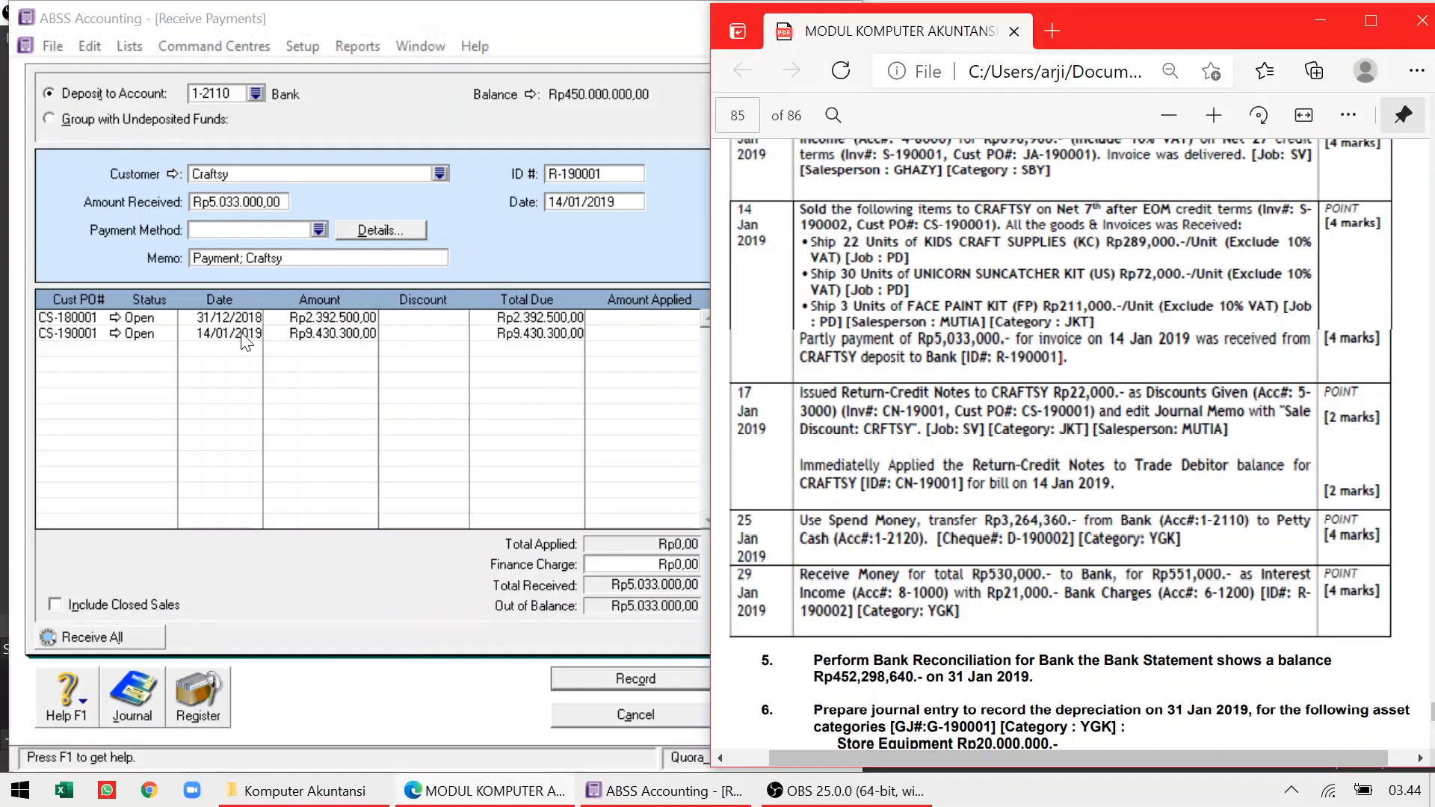
{"action": "left_click", "coordinate": [618, 341]}
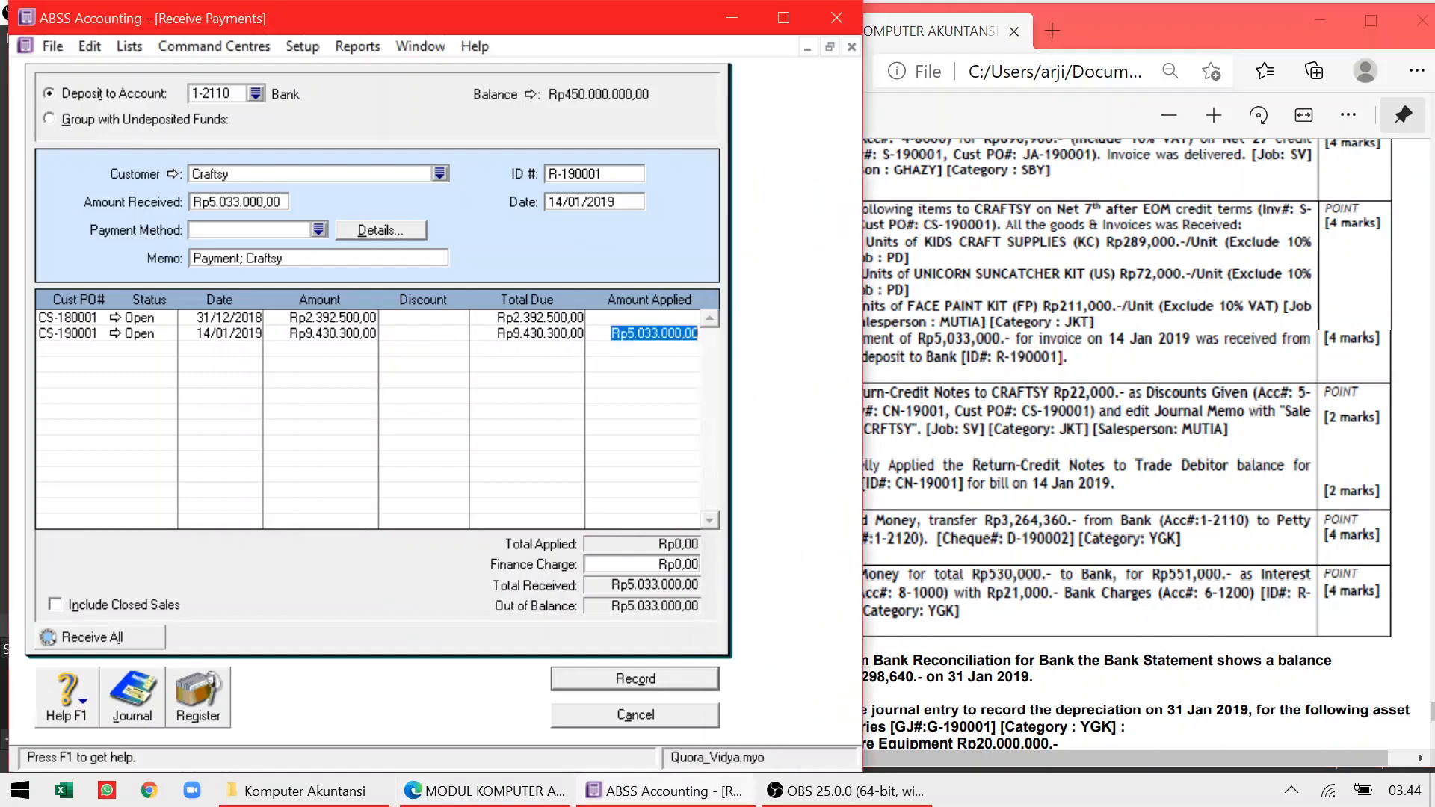
{"action": "key", "text": "Tab"}
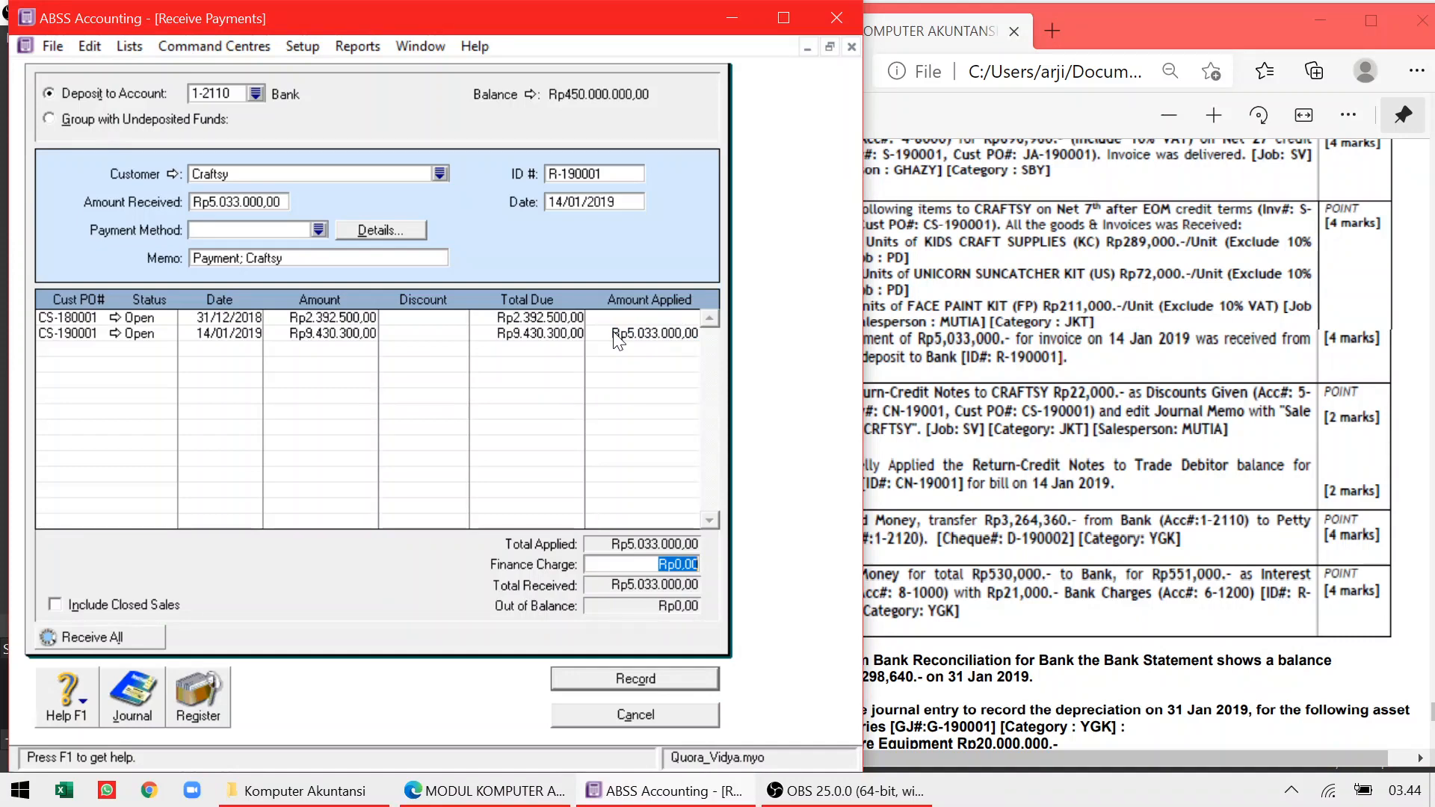
Record the Craftsy payment and open the 14/01/2019 Craftsy sale from the transaction journal
{"action": "left_click", "coordinate": [625, 681]}
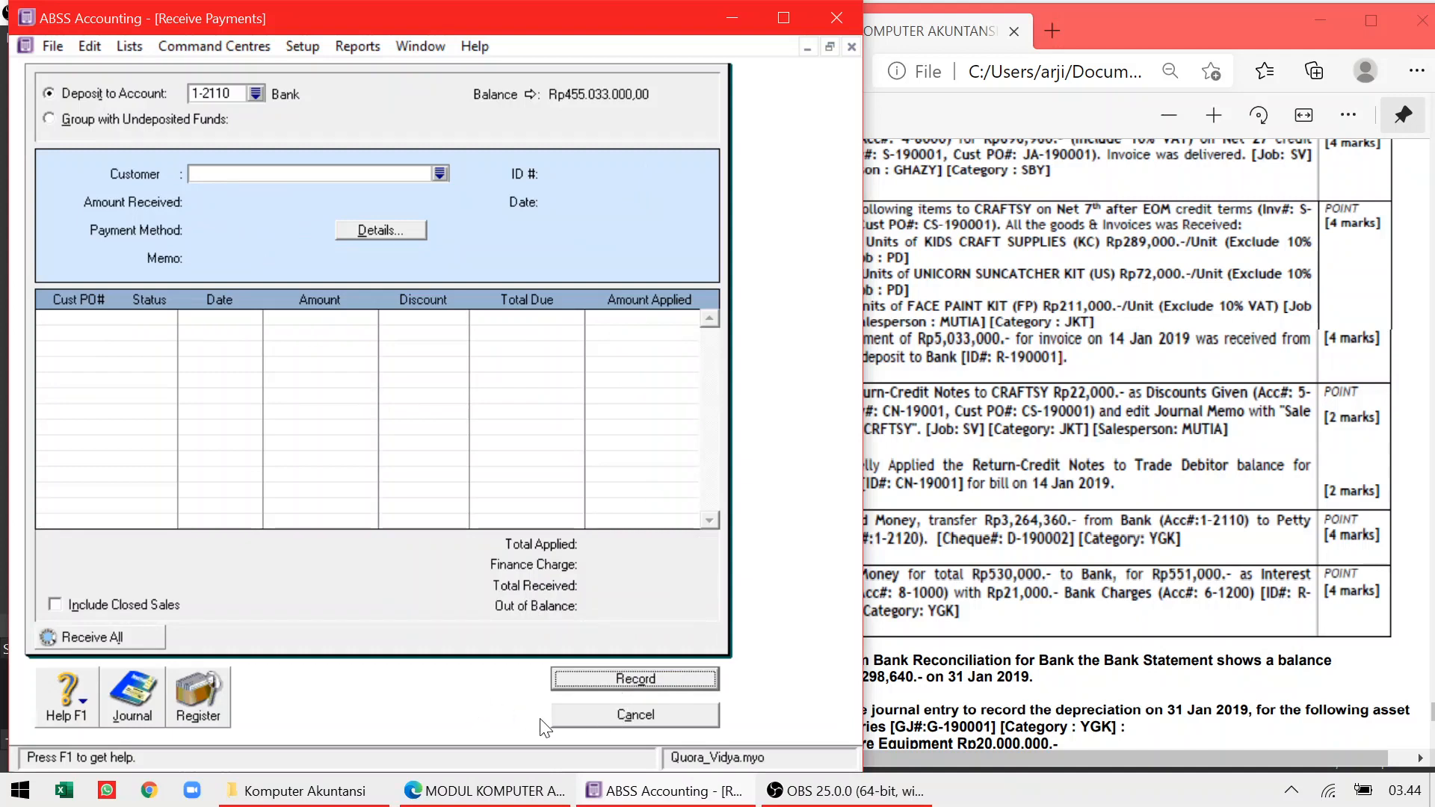
{"action": "left_click", "coordinate": [152, 688]}
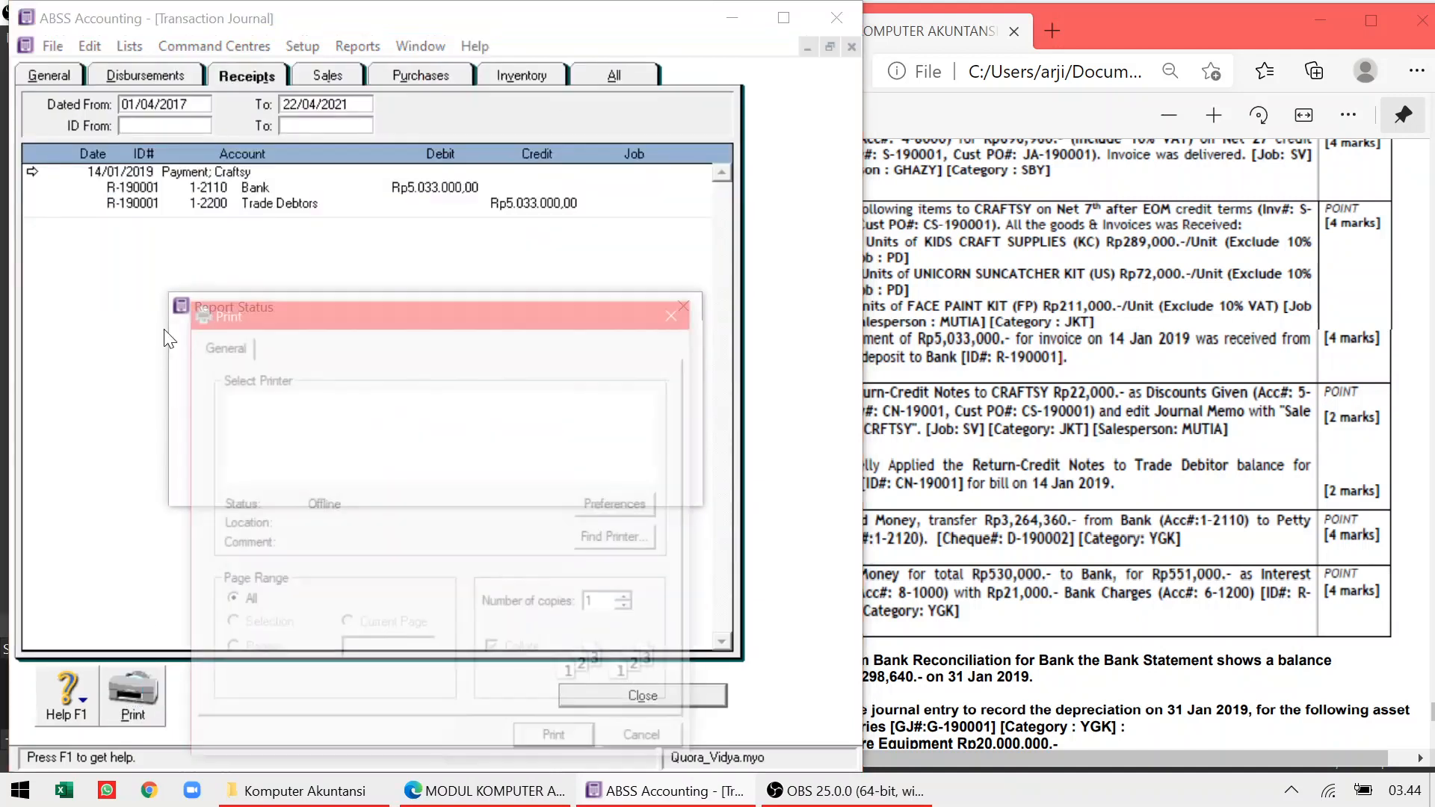
{"action": "left_click", "coordinate": [649, 743]}
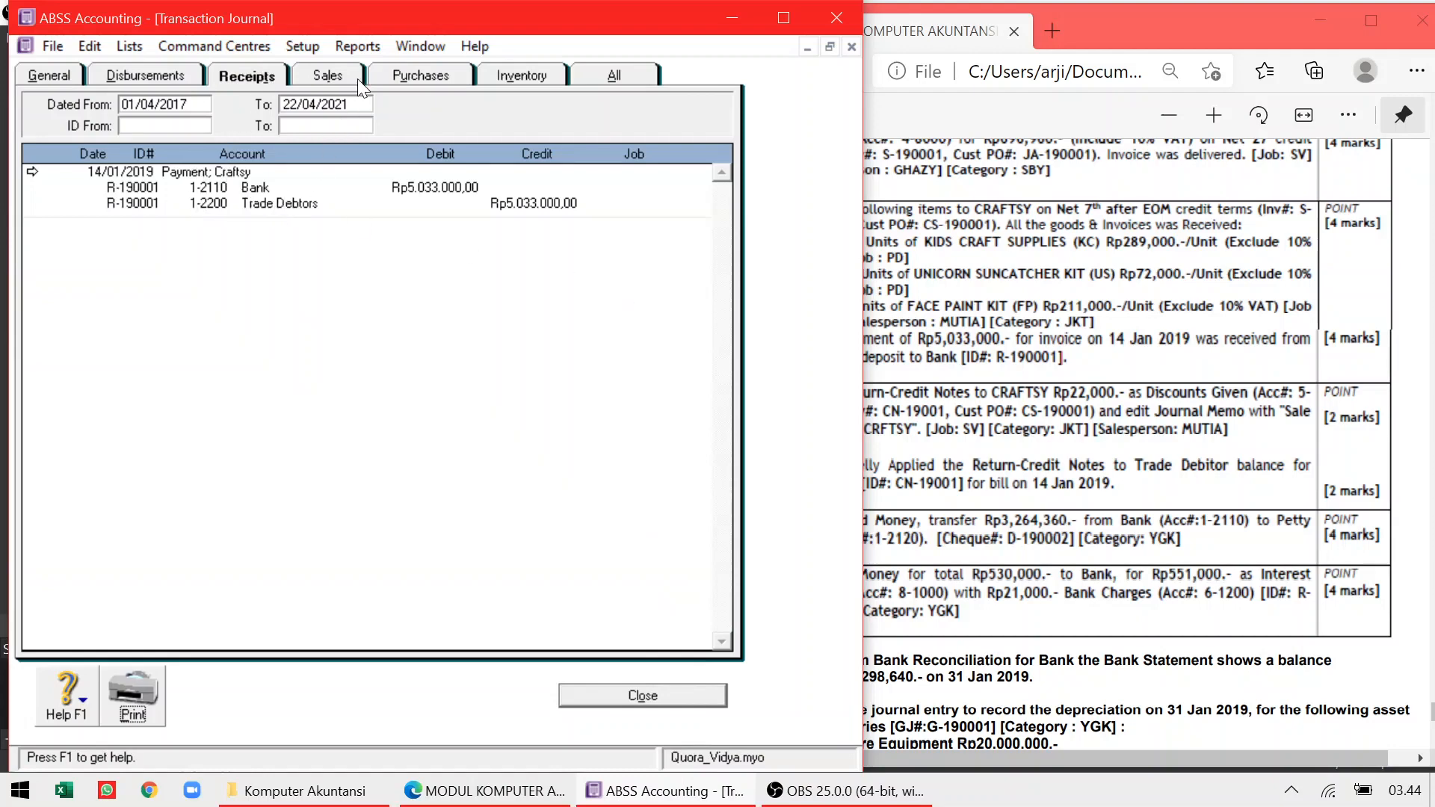
{"action": "left_click", "coordinate": [333, 79]}
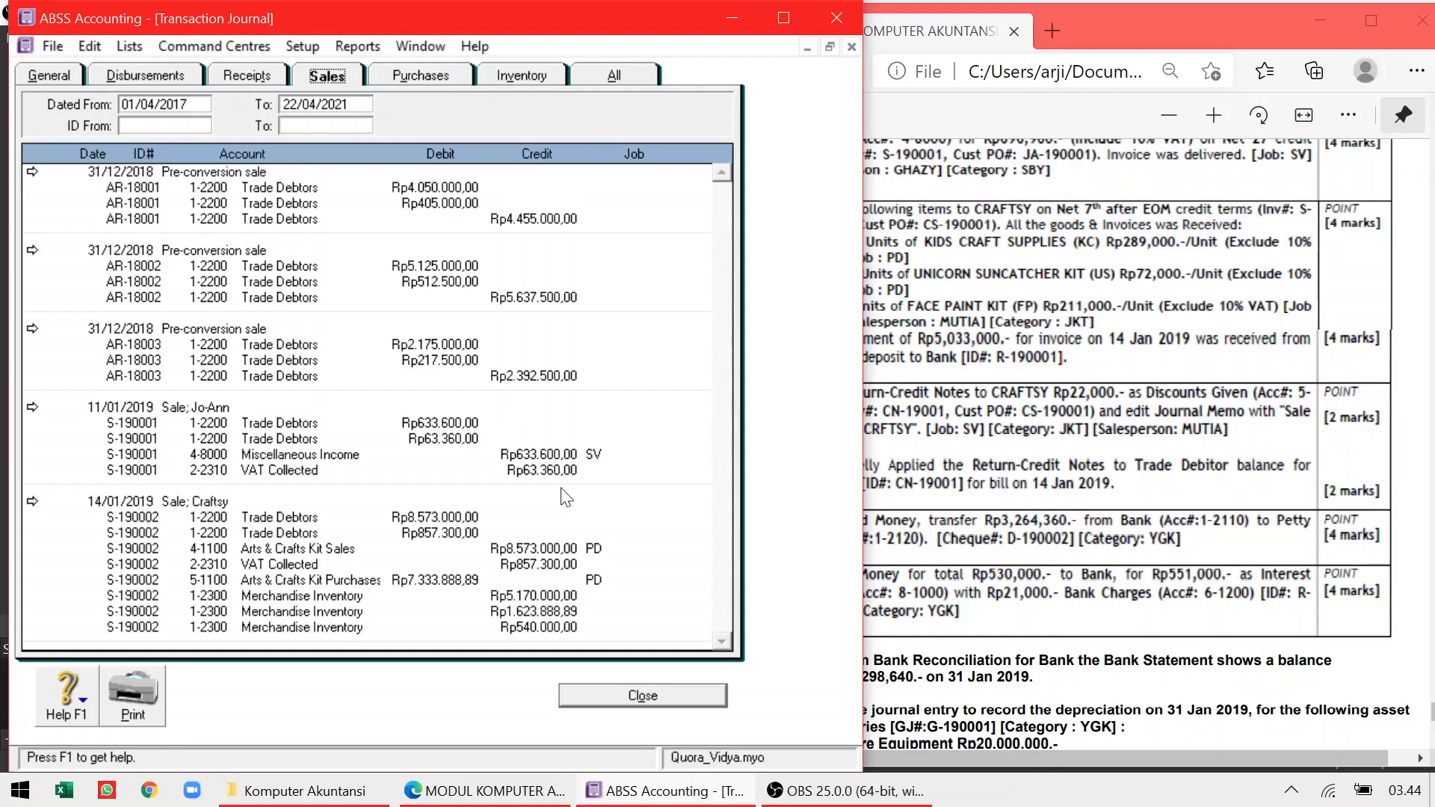
{"action": "left_click", "coordinate": [33, 500]}
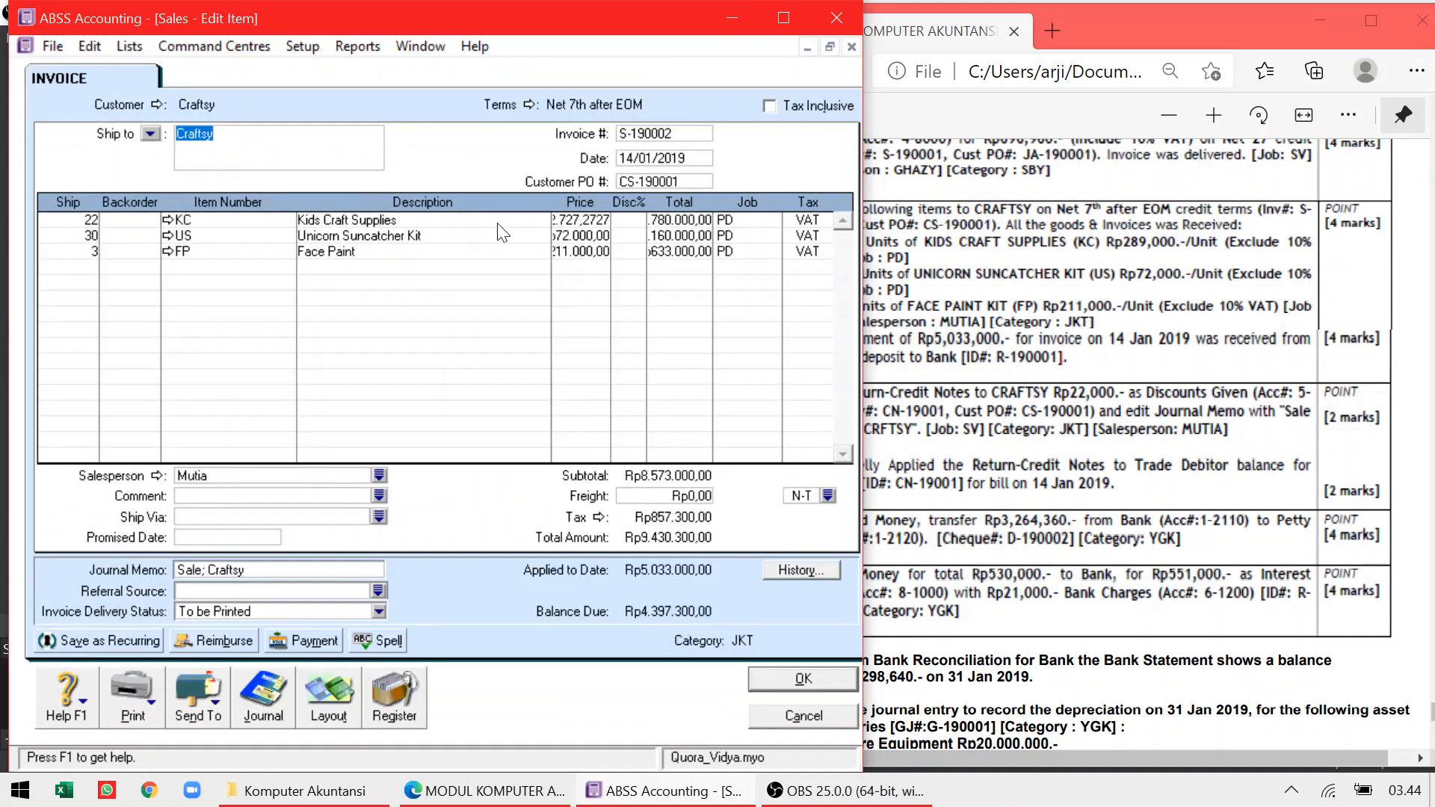
Set the Kids Craft Supplies price to Rp289.000, check the other two item prices and save the Craftsy invoice
{"action": "left_click", "coordinate": [962, 340]}
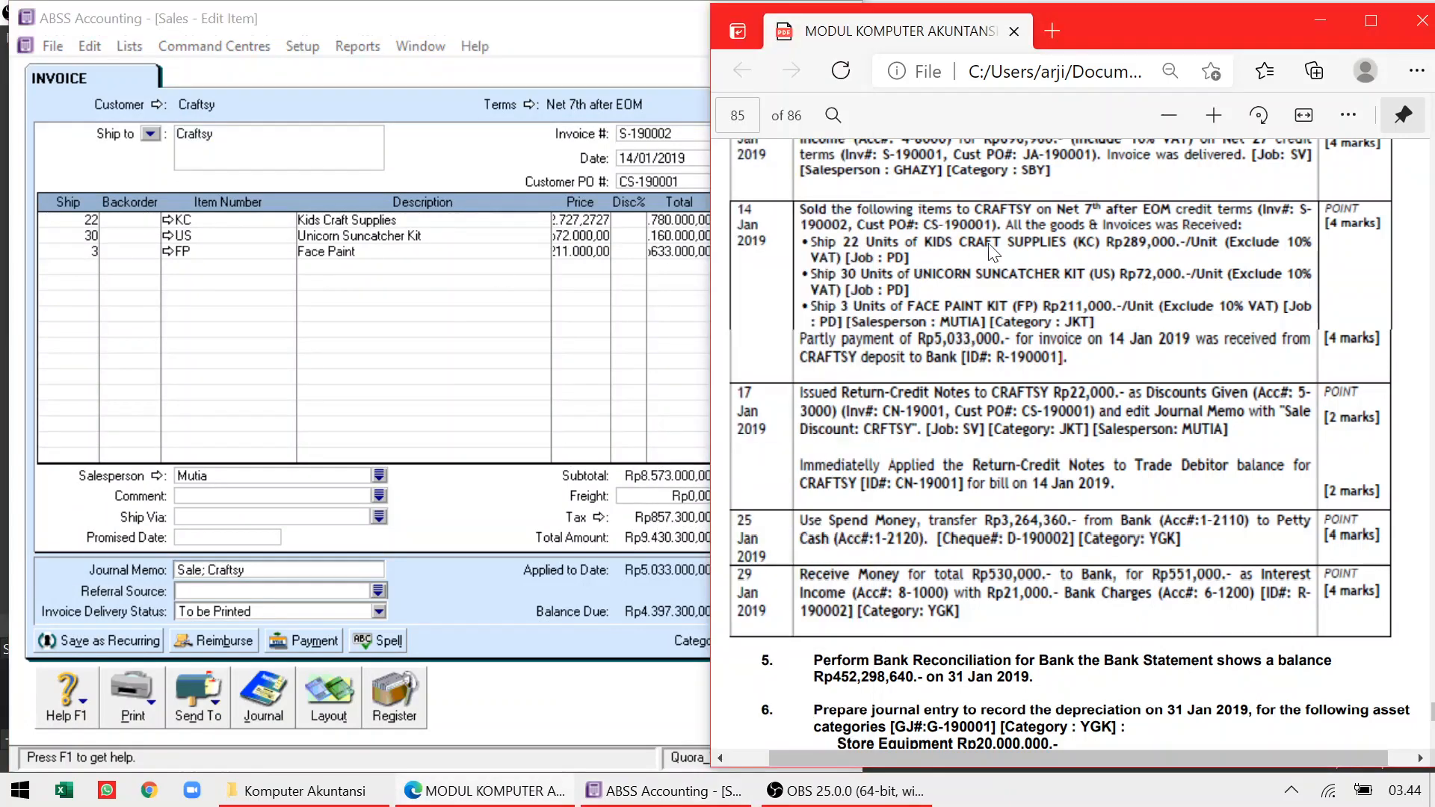
{"action": "left_click", "coordinate": [590, 223]}
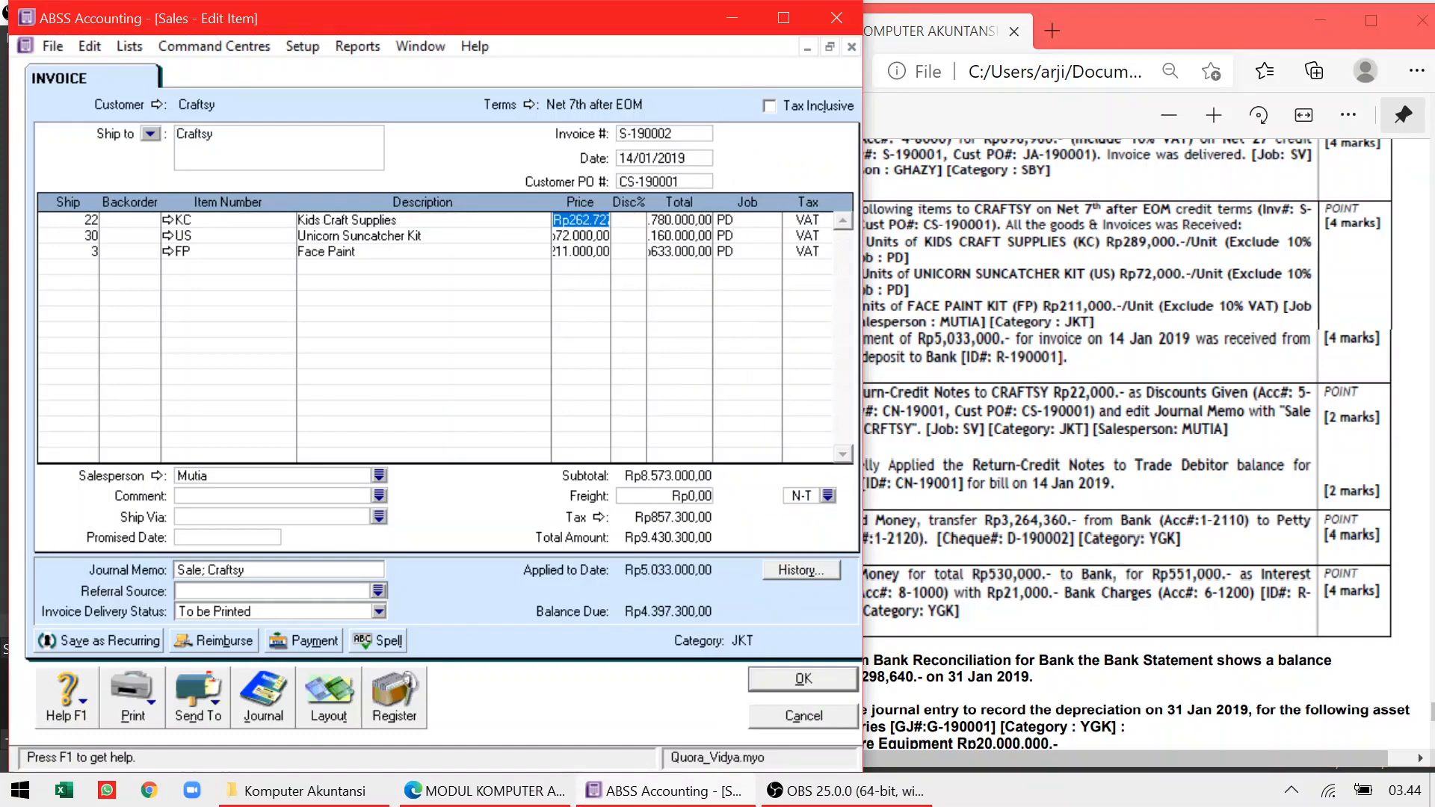
{"action": "type", "text": "289."}
{"action": "type", "text": "000"}
{"action": "key", "text": "Tab"}
{"action": "key", "text": "Down"}
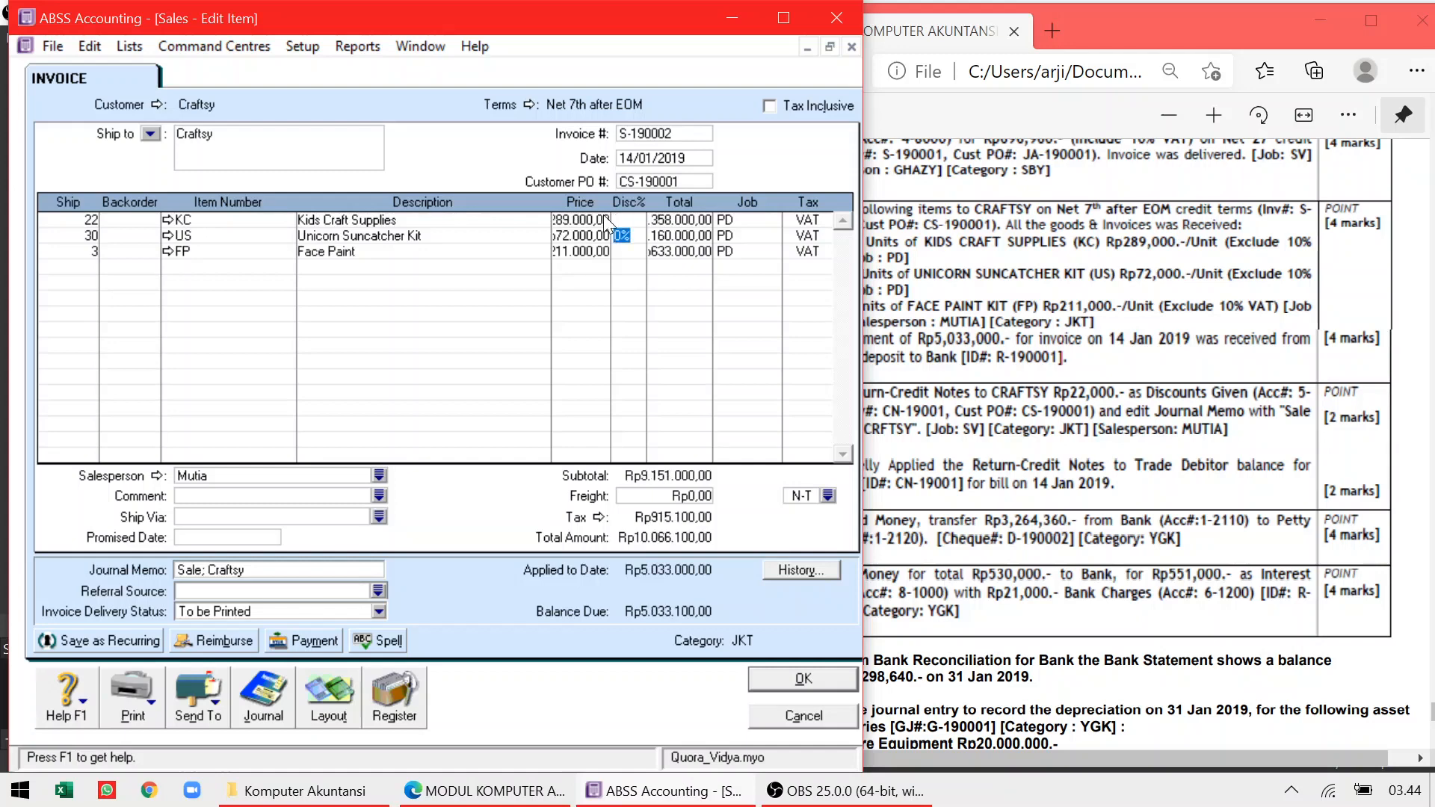
{"action": "left_click", "coordinate": [572, 235]}
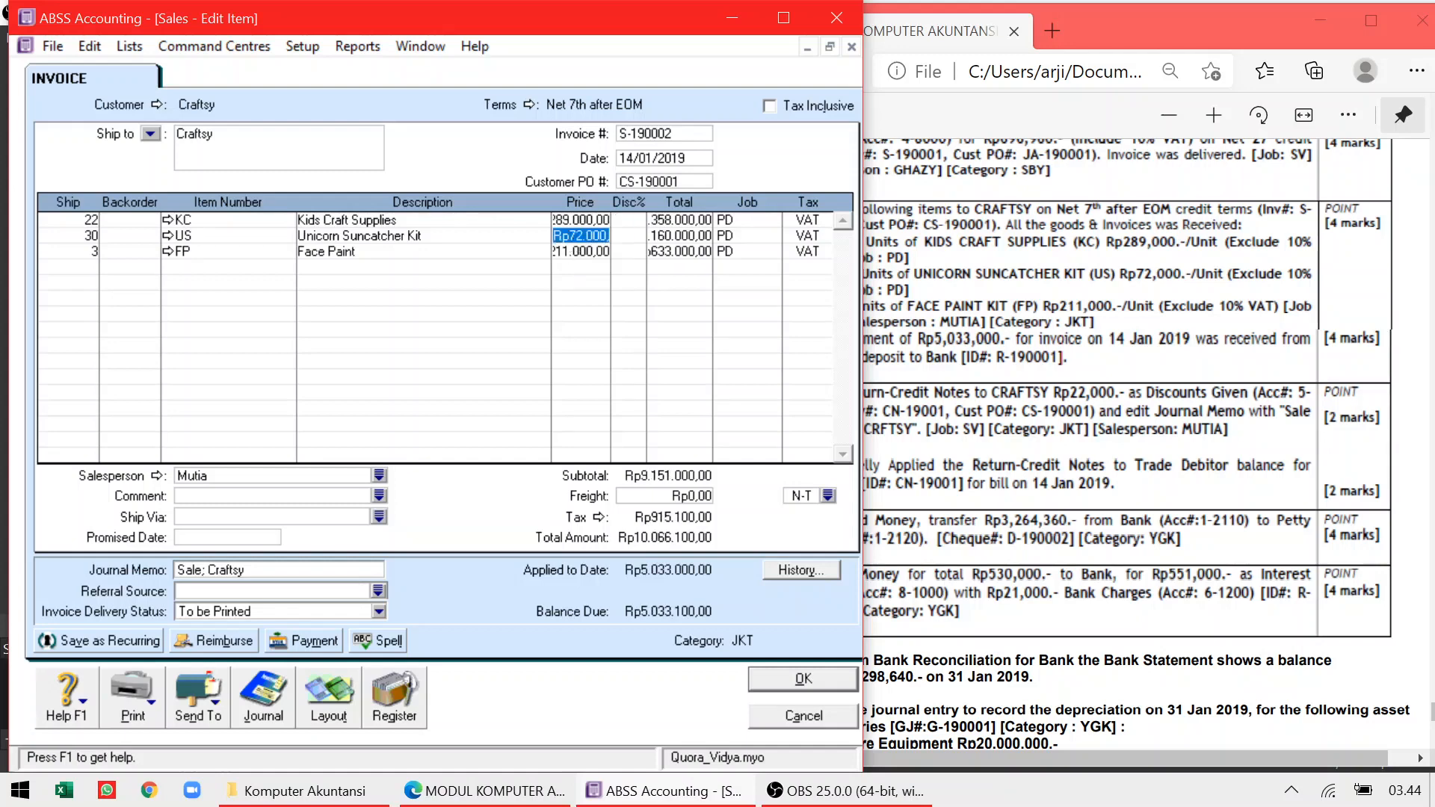
{"action": "left_click", "coordinate": [589, 252]}
{"action": "key", "text": "Tab"}
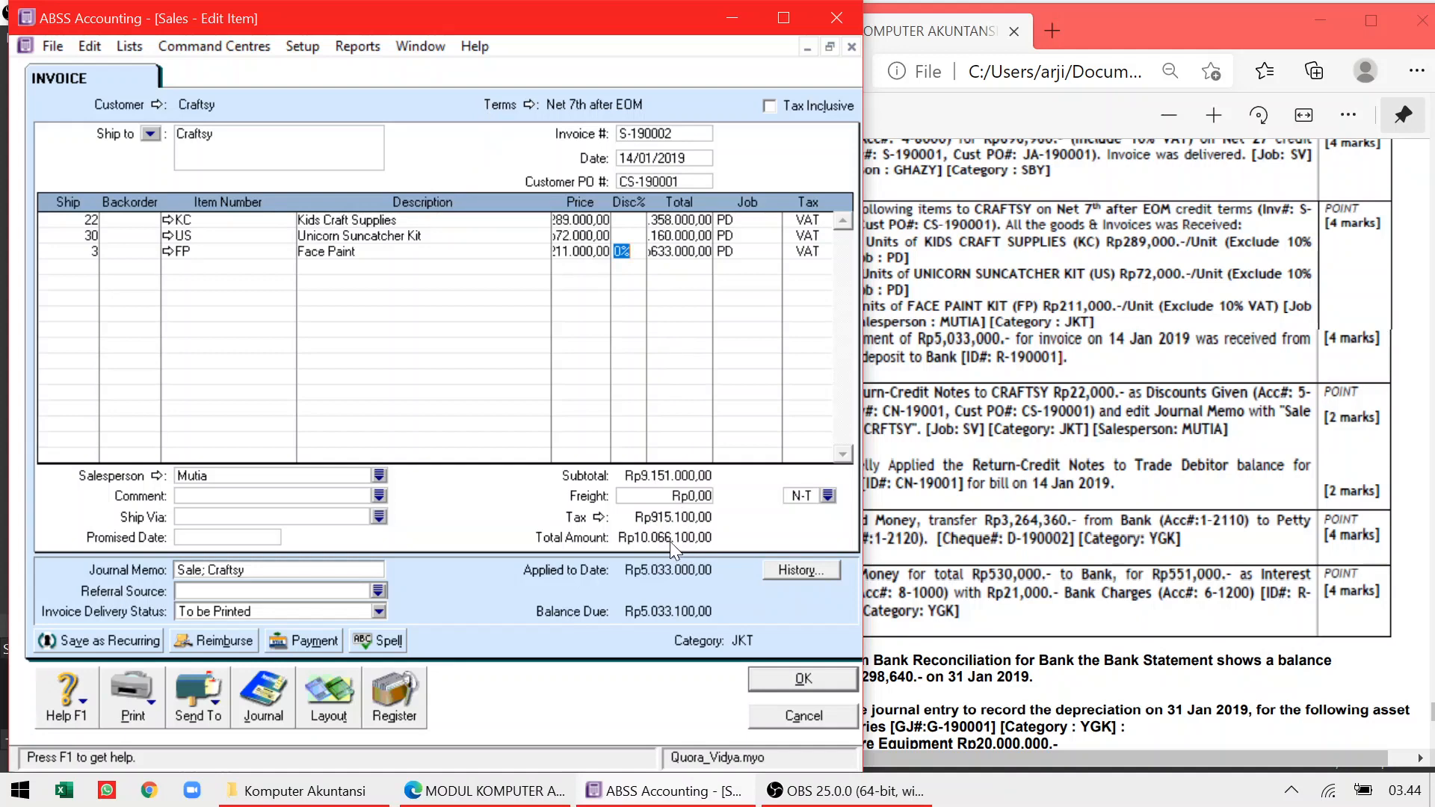
{"action": "left_click", "coordinate": [789, 680]}
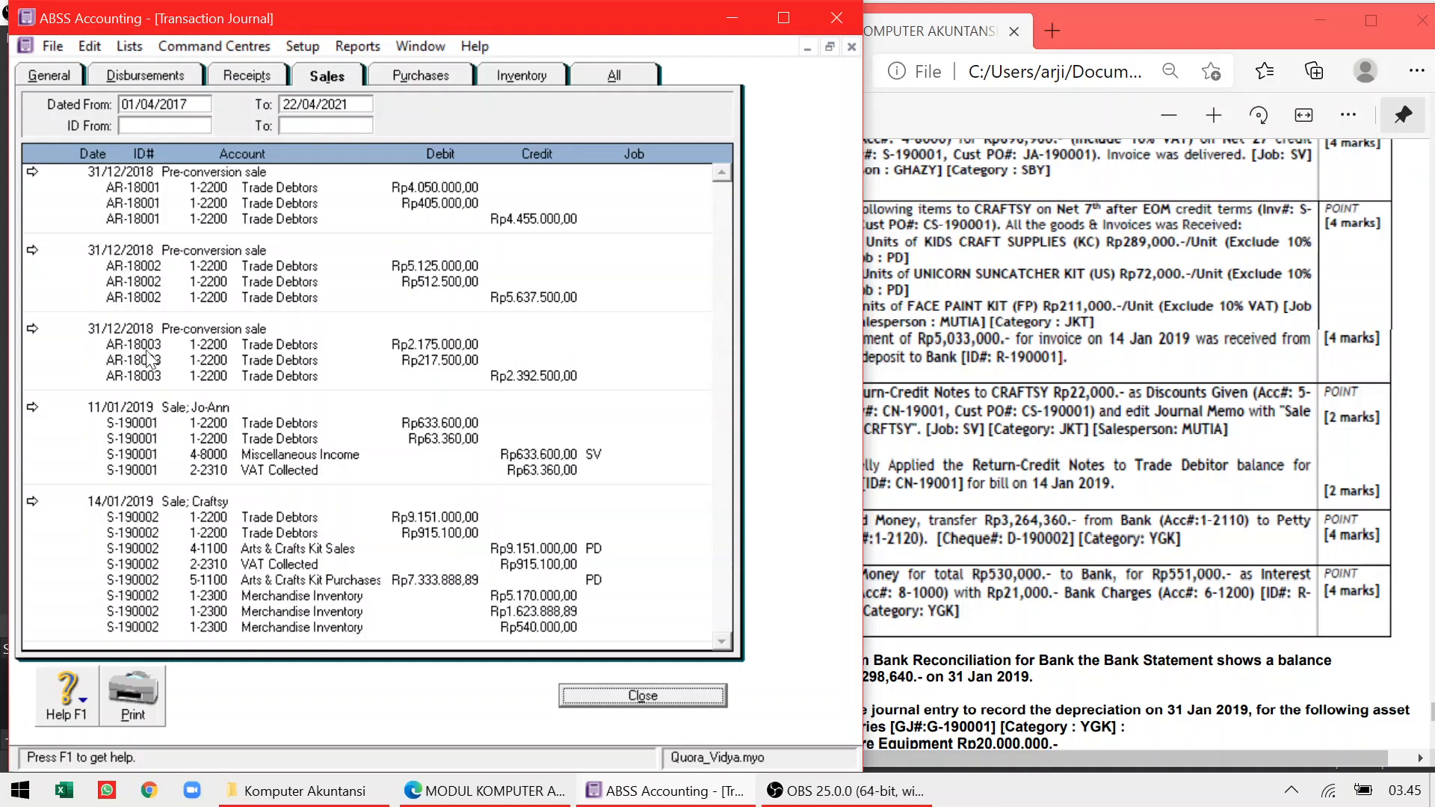
Close the transaction journal and Receive Payments windows and start a new sale for customer Craftsy
{"action": "key", "text": "Escape"}
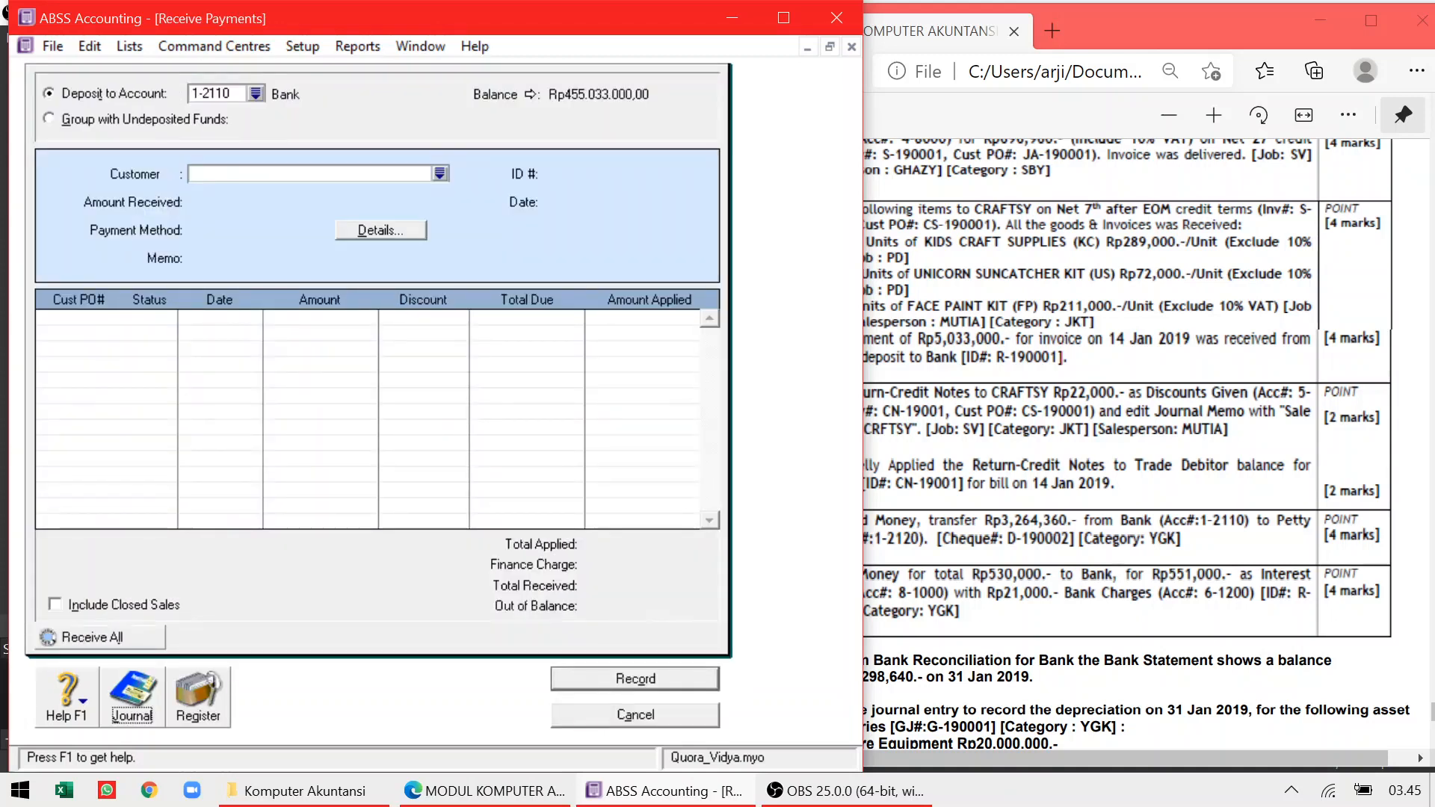
{"action": "left_click", "coordinate": [595, 716]}
{"action": "left_click", "coordinate": [486, 791]}
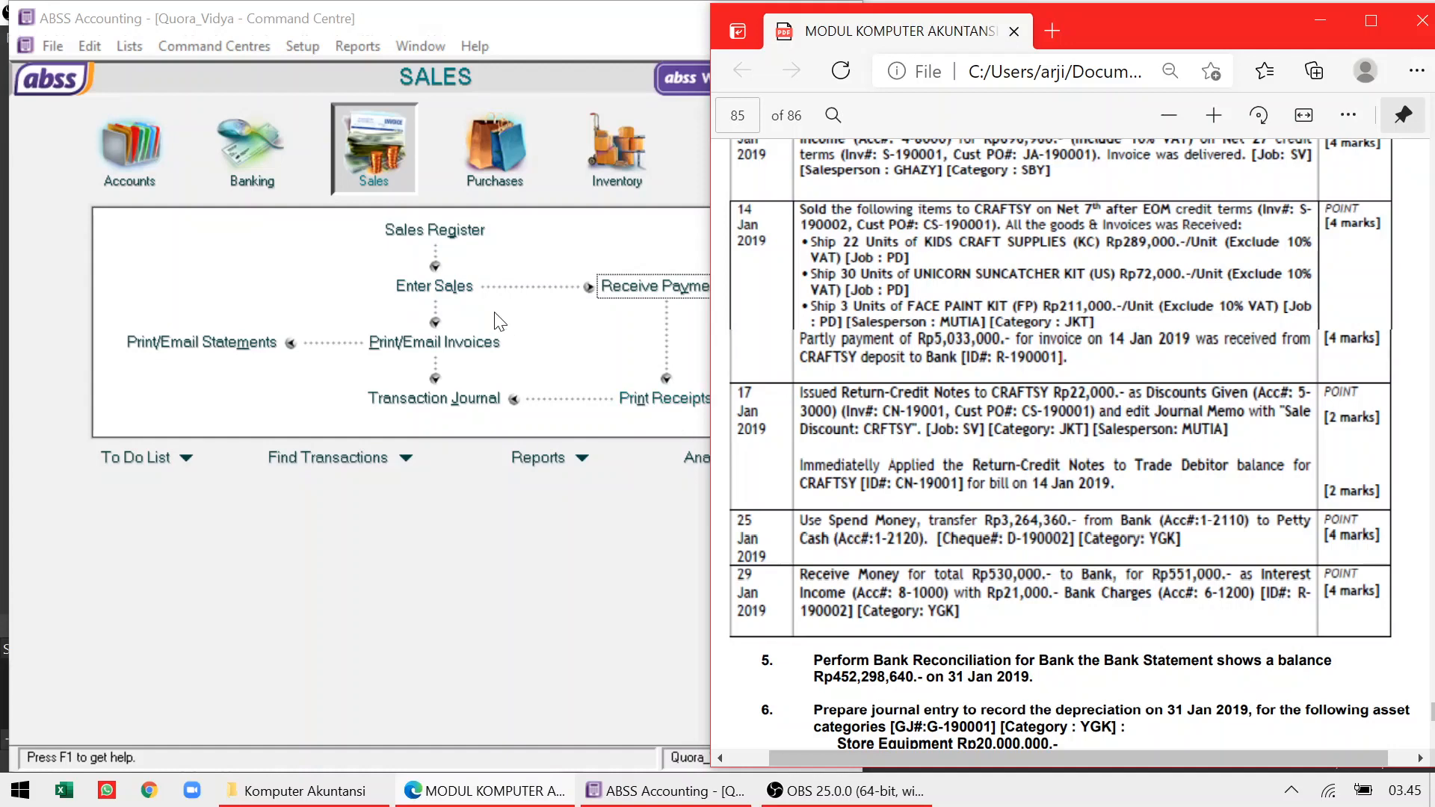
{"action": "left_click", "coordinate": [462, 294]}
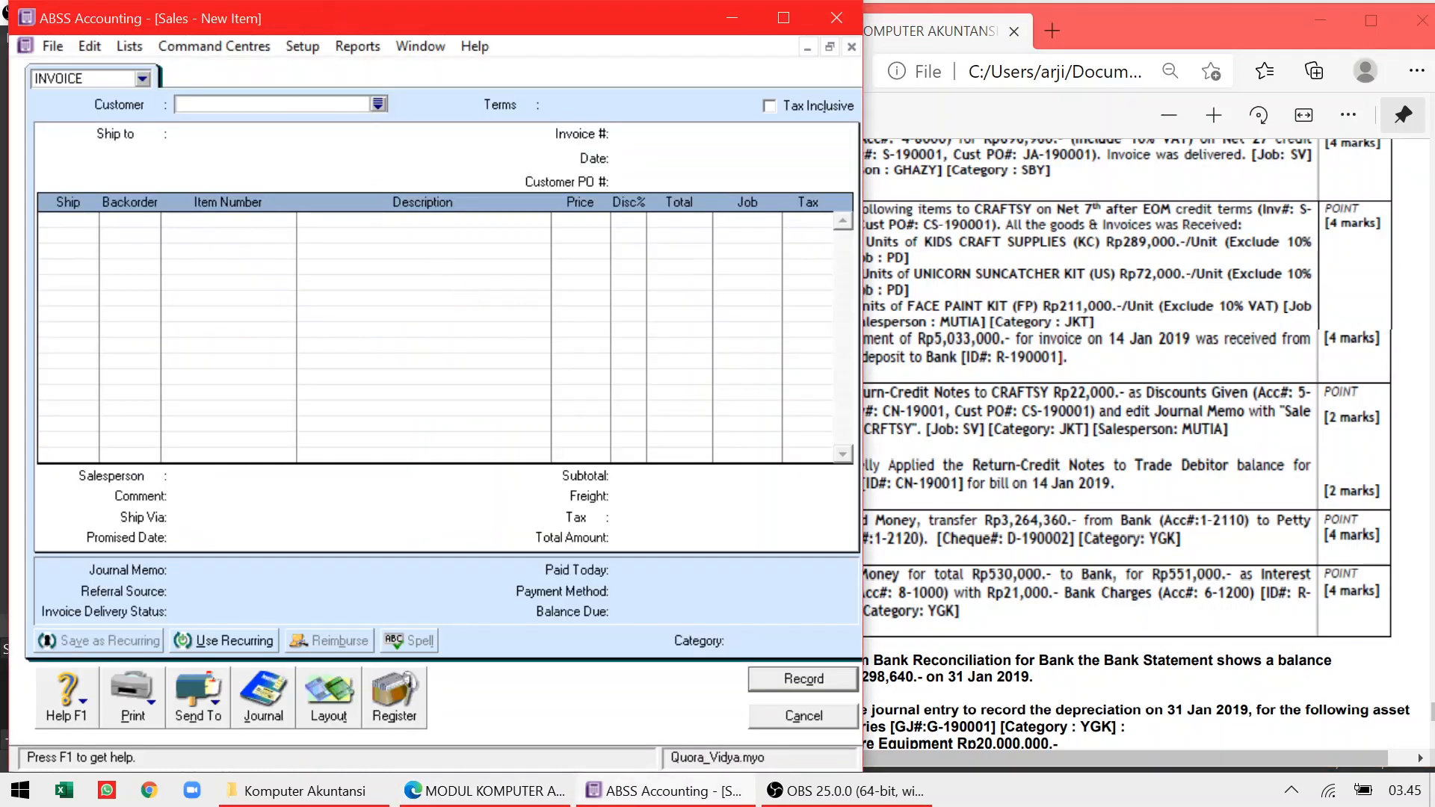
{"action": "left_click", "coordinate": [378, 104]}
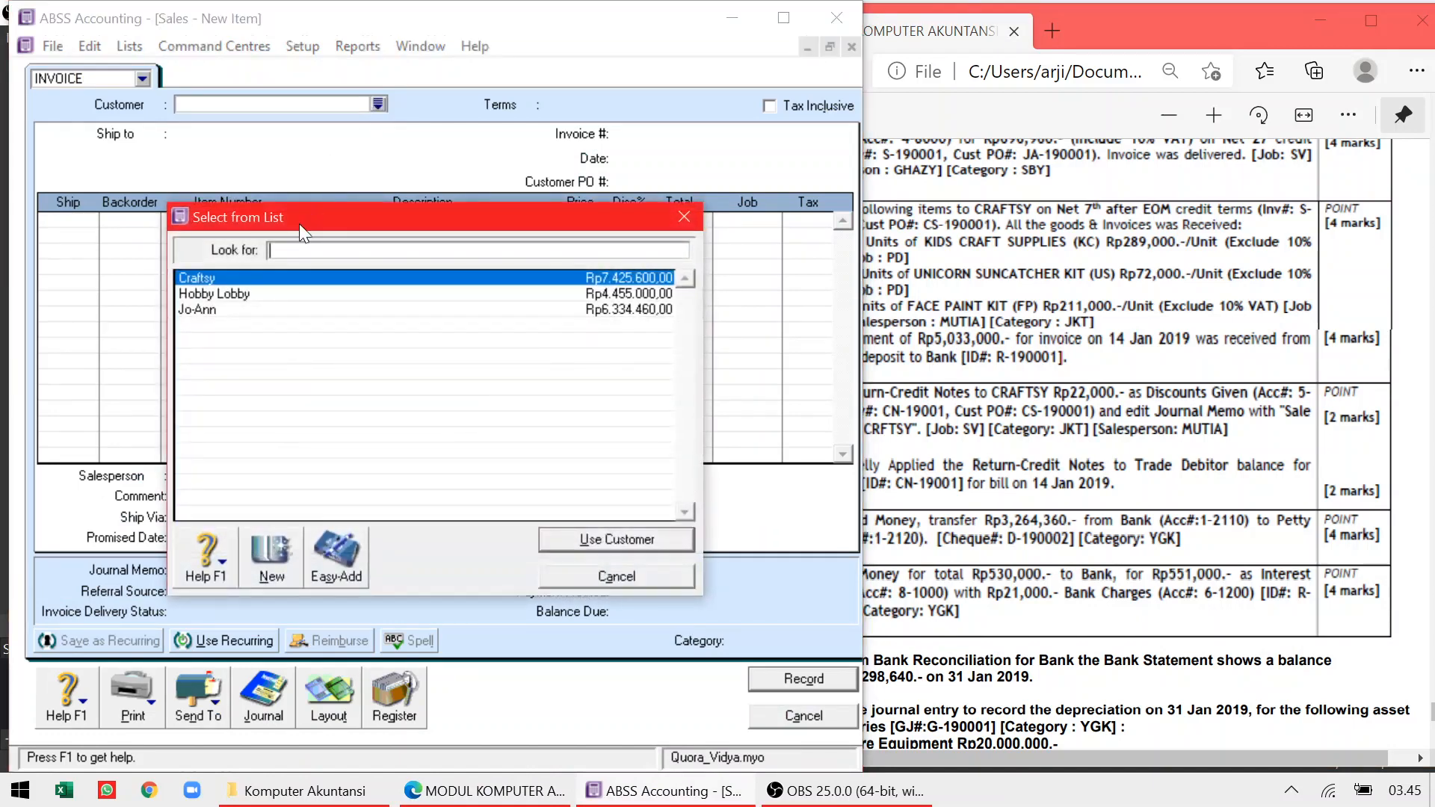
{"action": "double_click", "coordinate": [289, 275]}
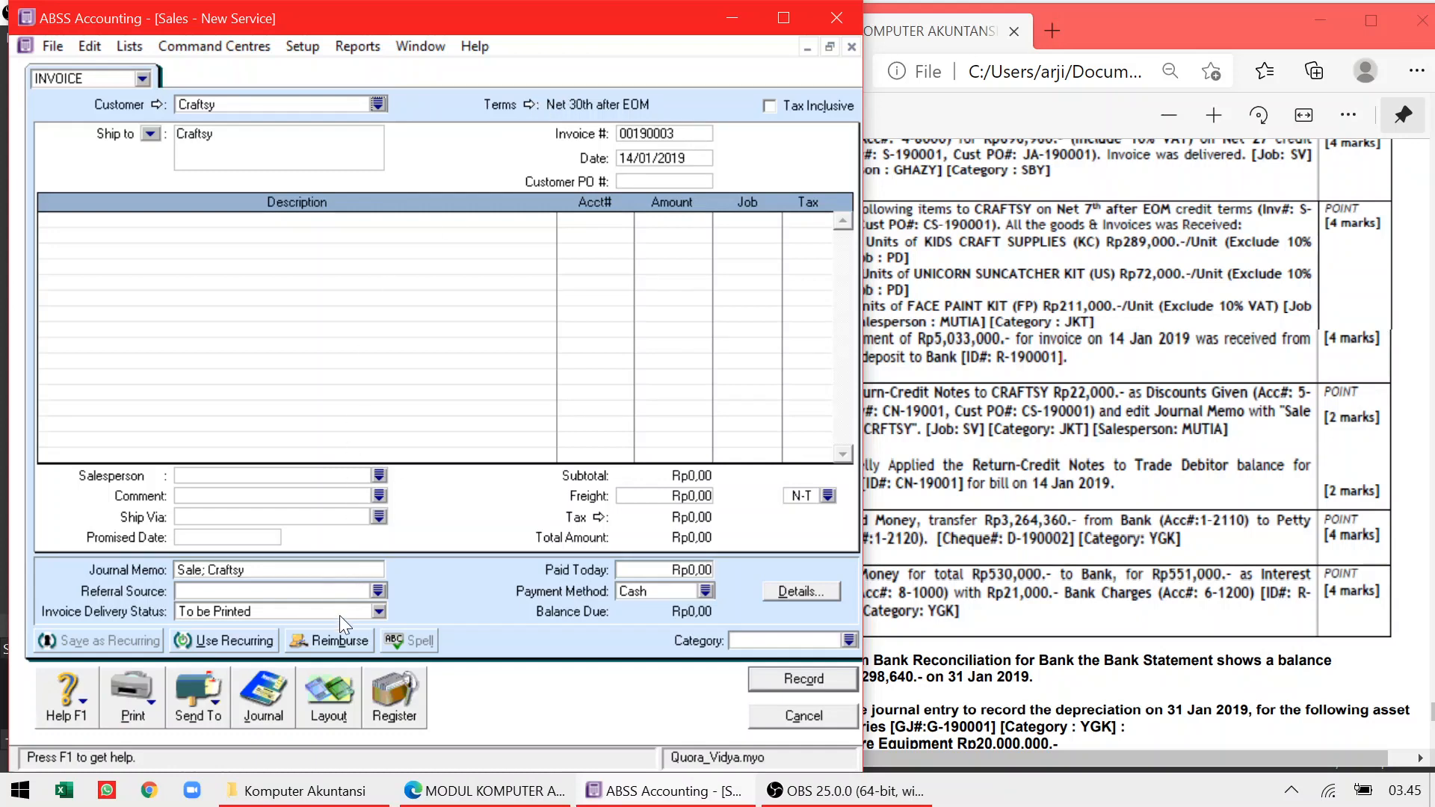
Switch the new Craftsy sale to the Miscellaneous layout
{"action": "left_click", "coordinate": [331, 696]}
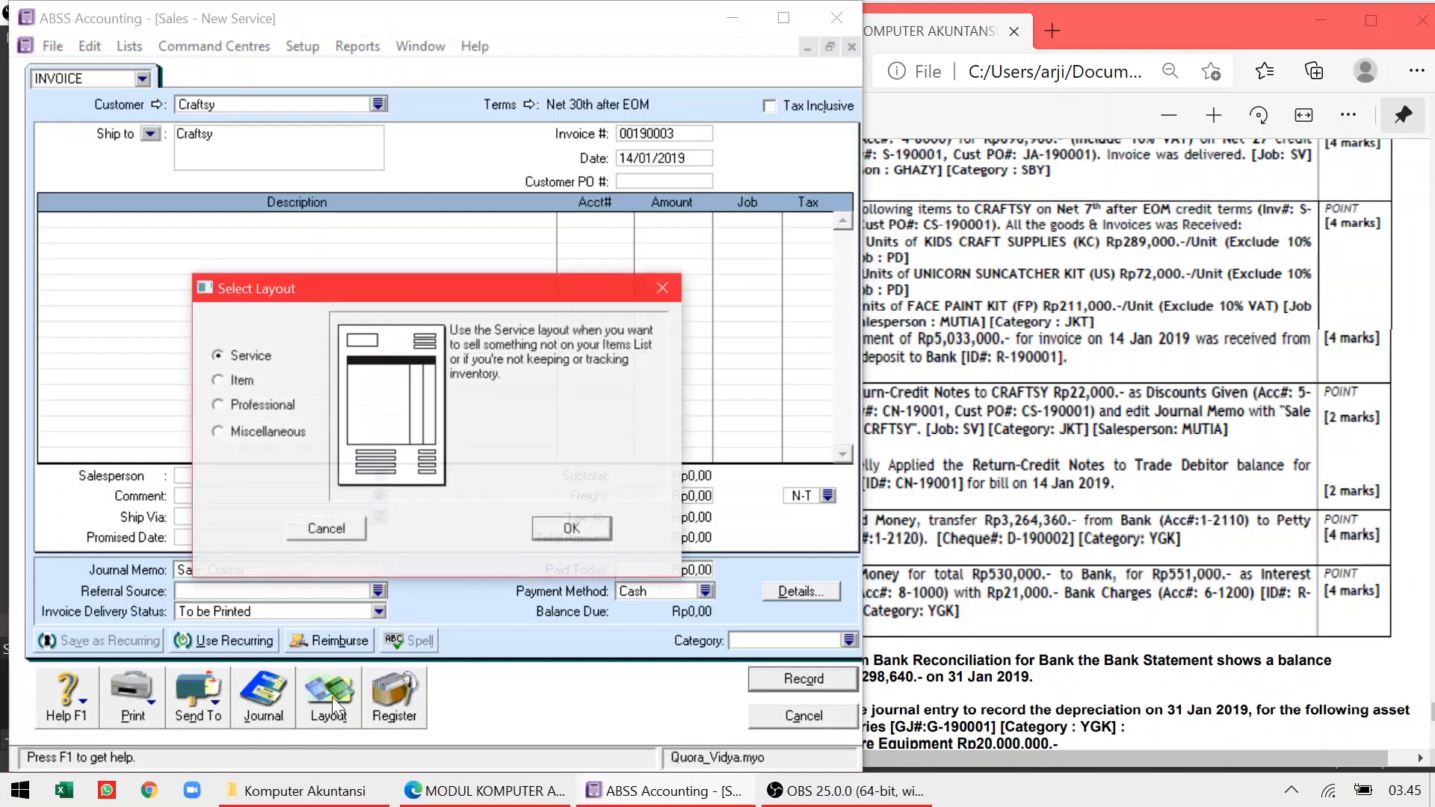
{"action": "left_click", "coordinate": [267, 432]}
{"action": "left_click", "coordinate": [572, 529]}
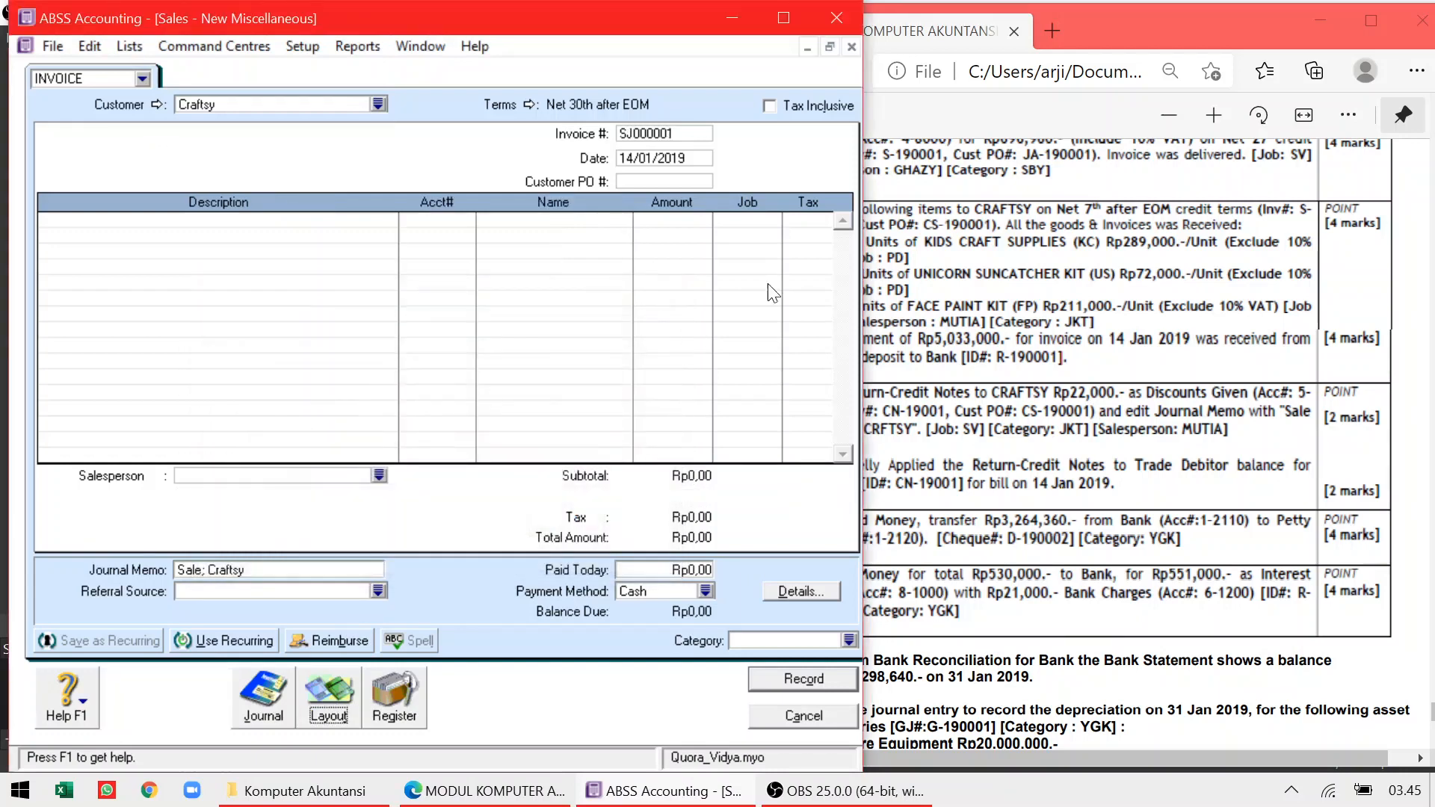
Give the Craftsy credit note the invoice number CN-19001 and the date 17/01/2019
{"action": "left_click", "coordinate": [944, 364]}
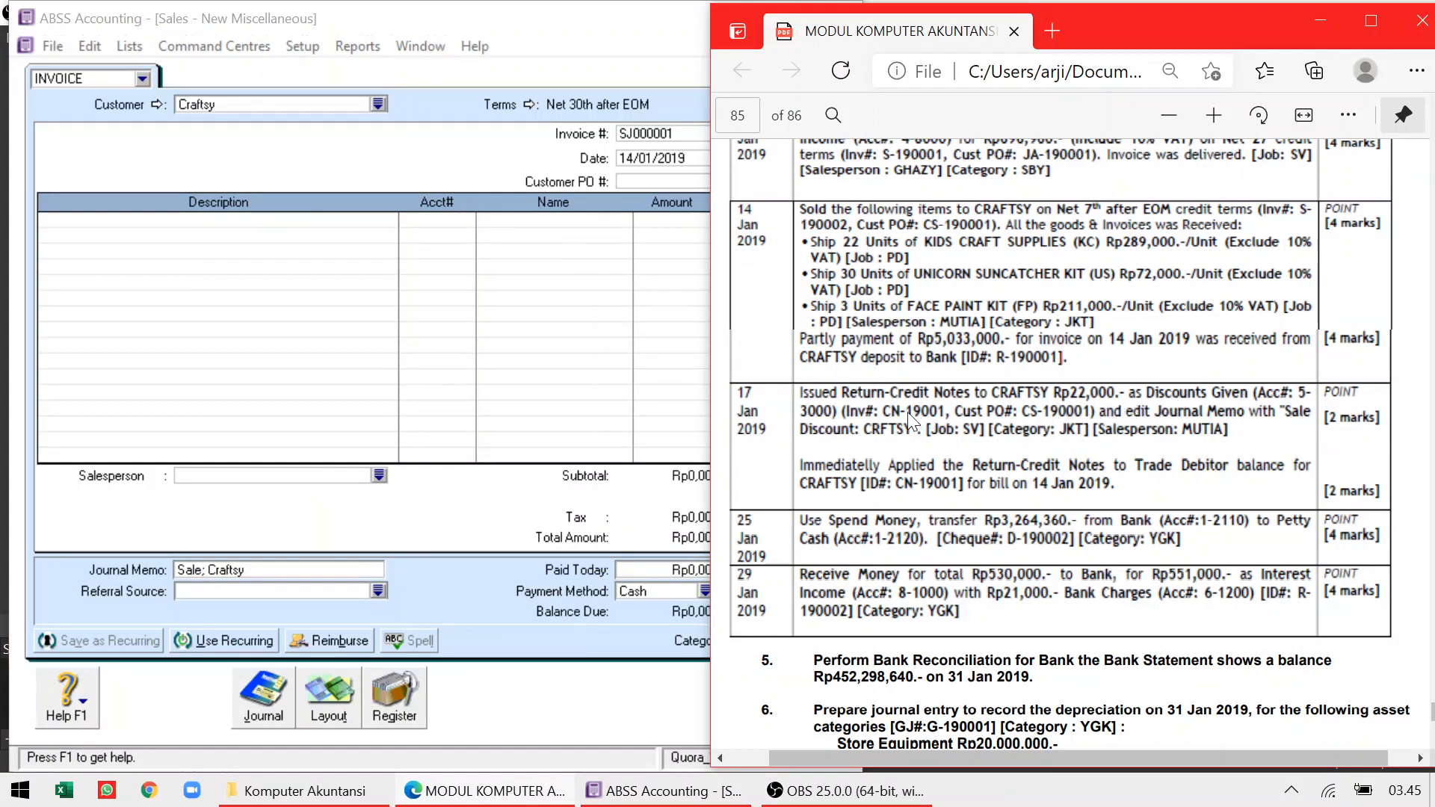
{"action": "left_click", "coordinate": [666, 135]}
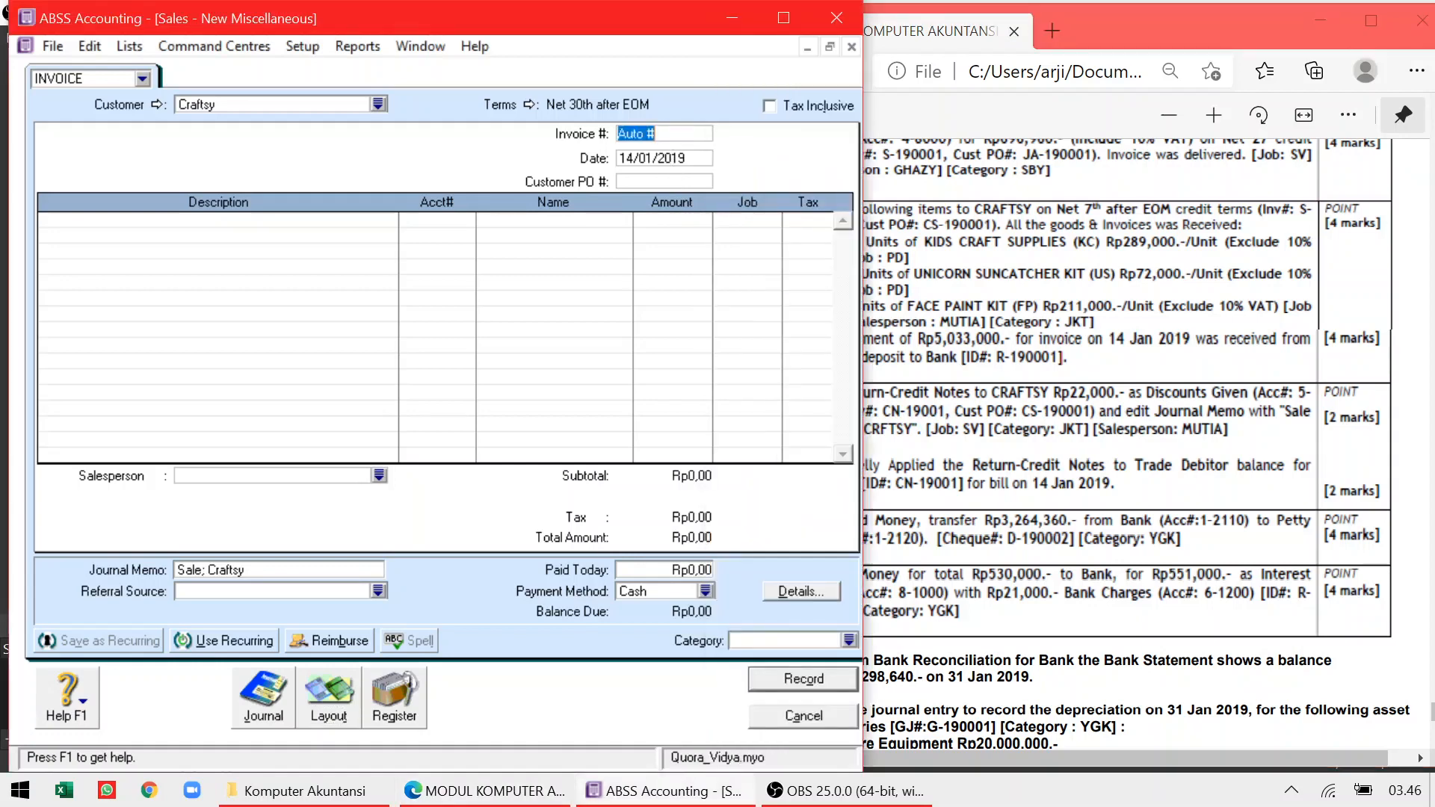
{"action": "type", "text": "CN-19001"}
{"action": "key", "text": "Tab"}
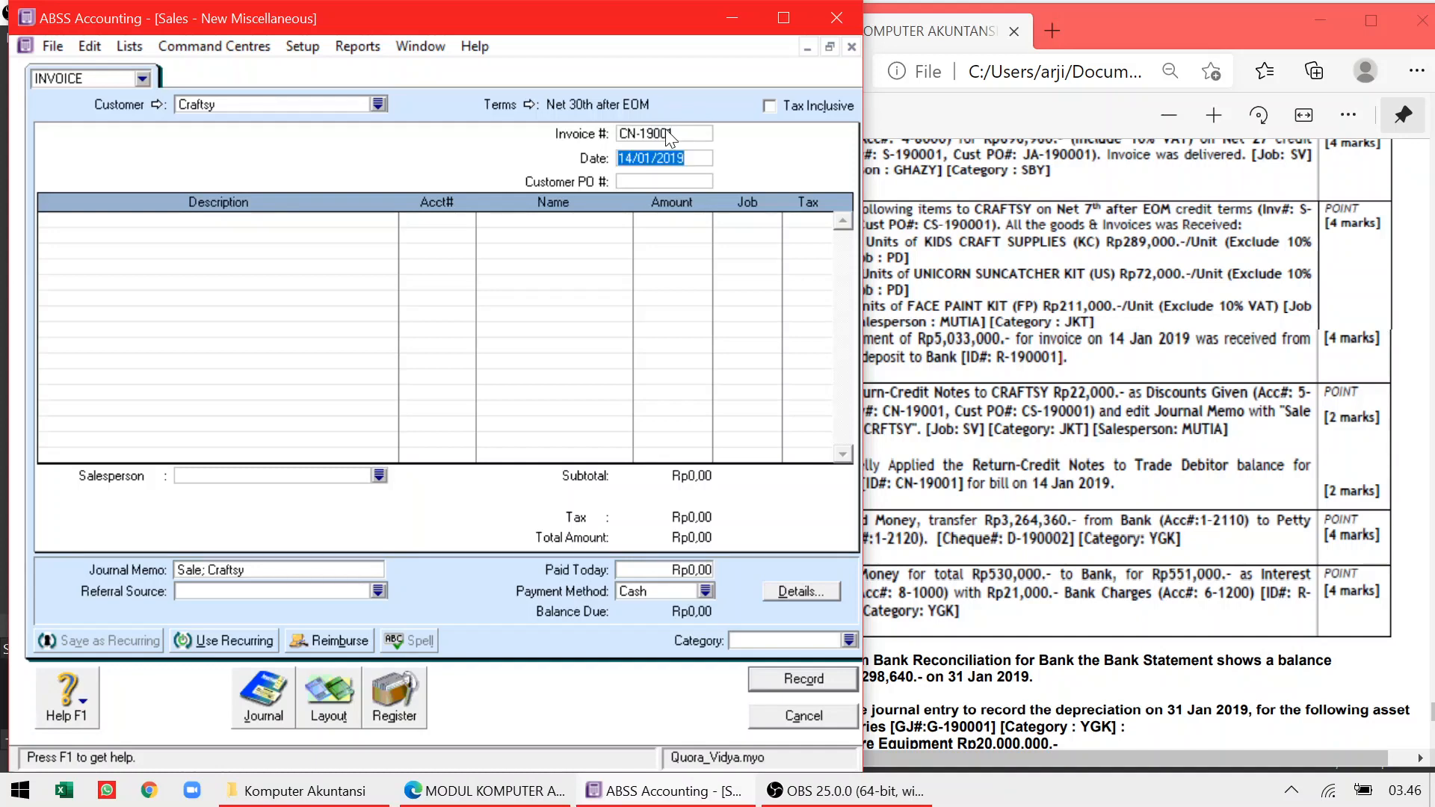
{"action": "key", "text": "alt+Tab"}
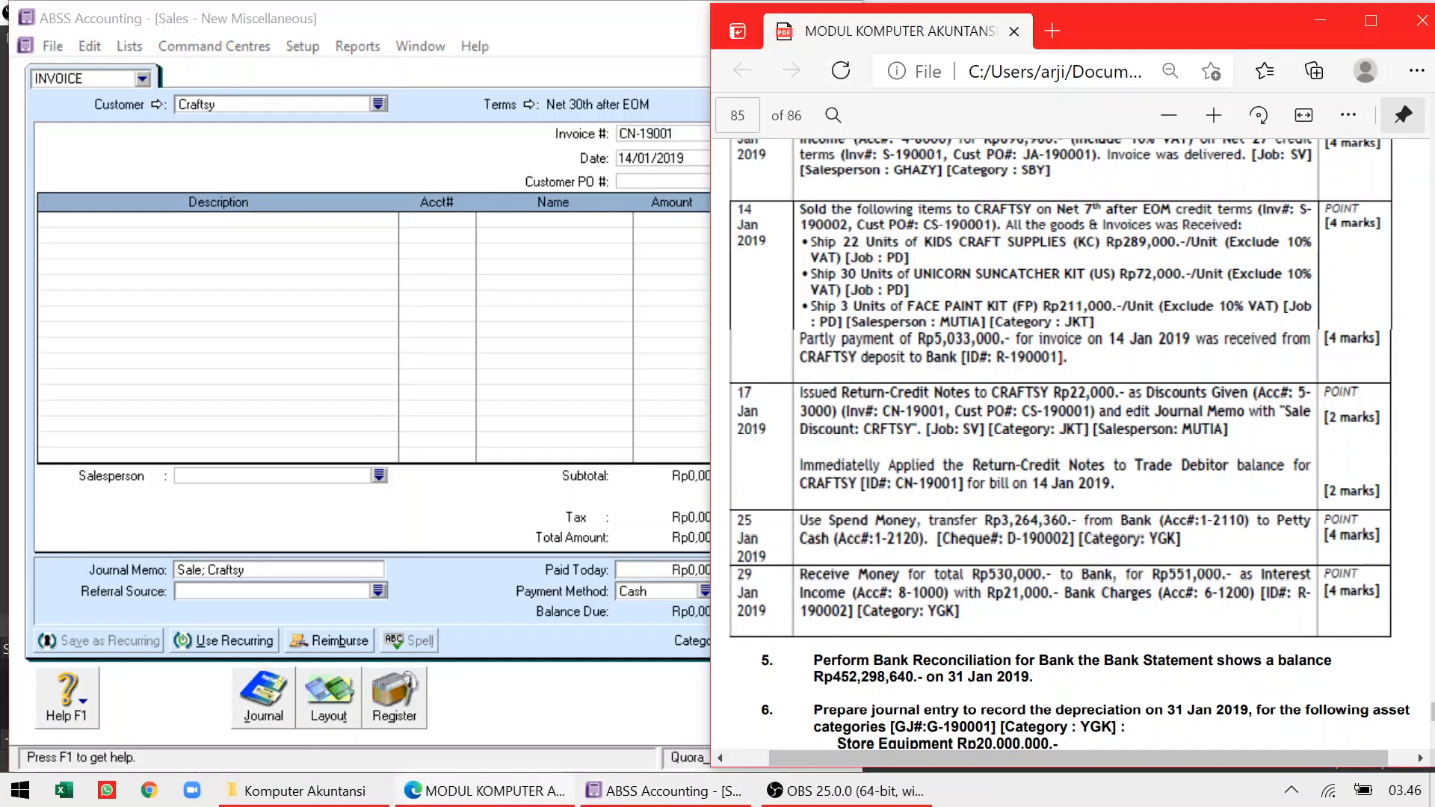
{"action": "key", "text": "alt+Tab"}
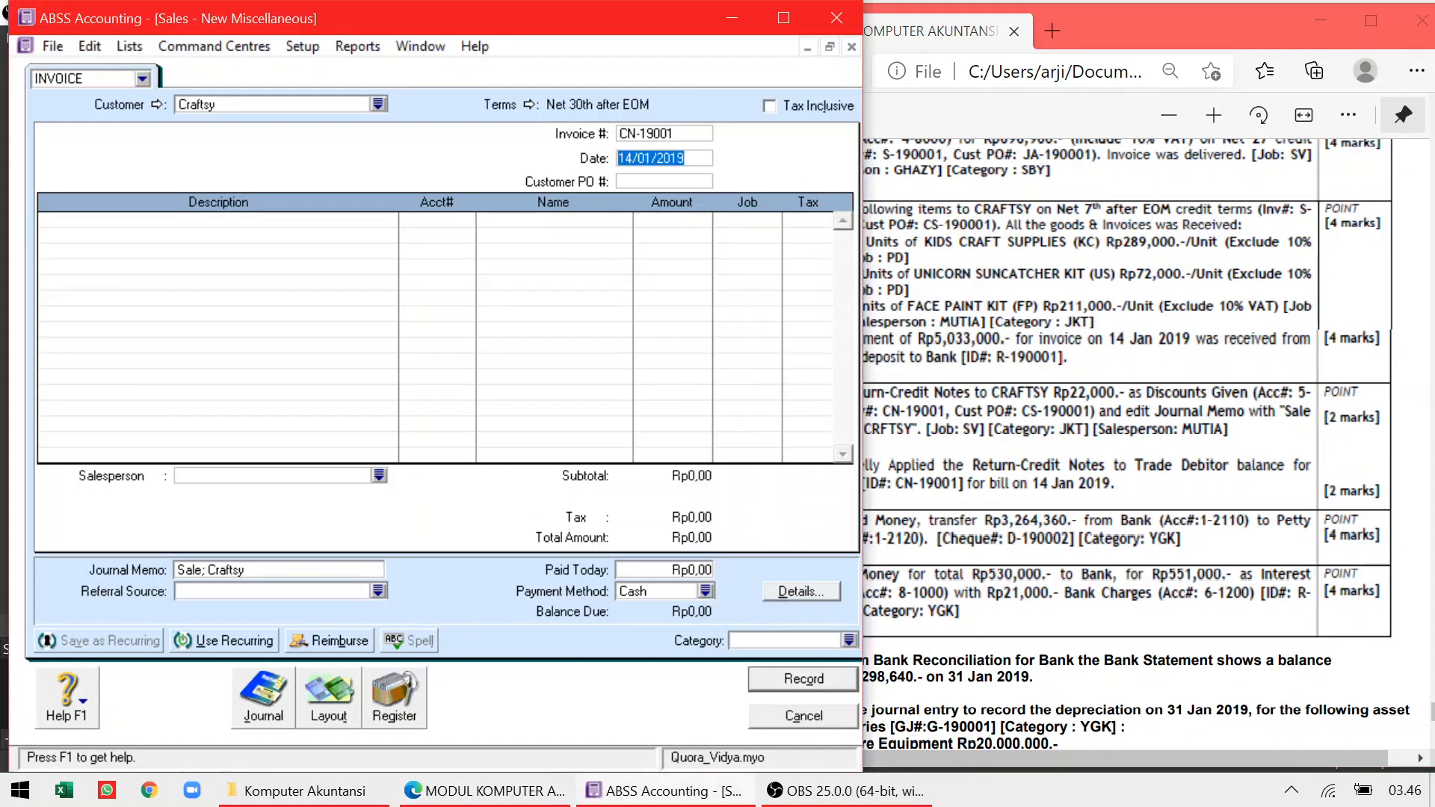
{"action": "type", "text": "17/01/2019"}
Set the customer PO to CS-190001 and describe the first line as Discounts Given
{"action": "left_click", "coordinate": [635, 180]}
{"action": "type", "text": "CS-"}
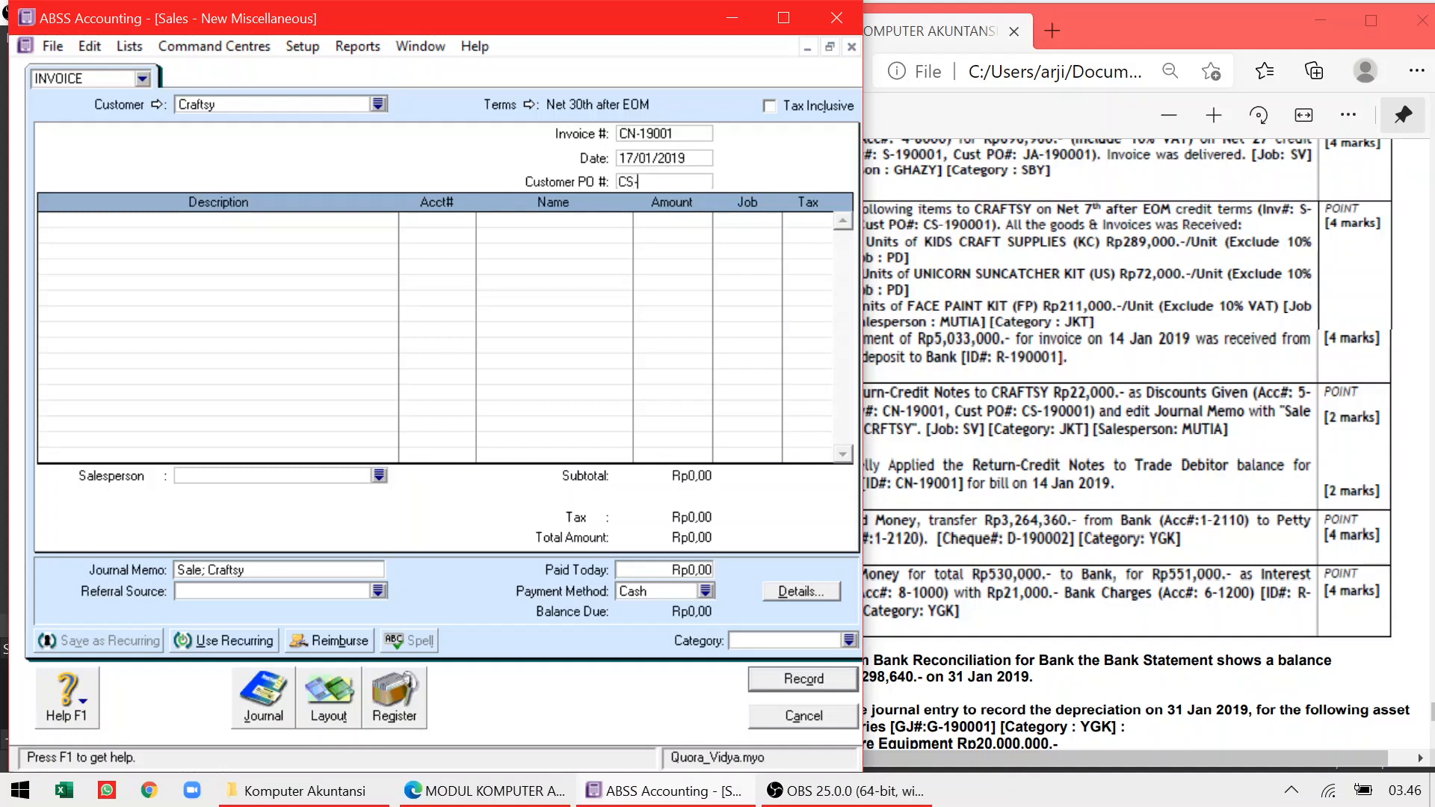
{"action": "type", "text": "19001"}
{"action": "key", "text": "BackSpace"}
{"action": "type", "text": "01"}
{"action": "key", "text": "Tab"}
{"action": "type", "text": "Discount"}
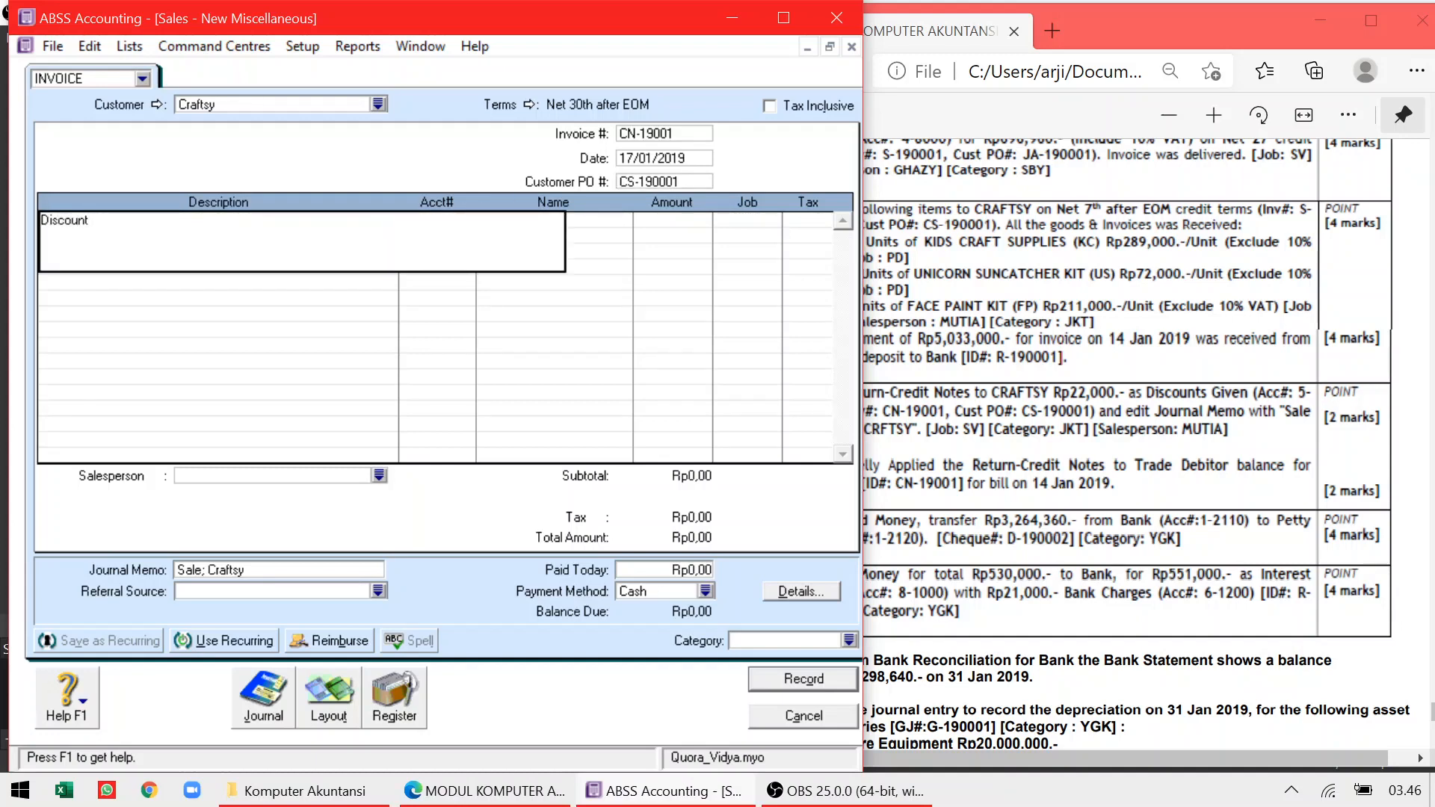
{"action": "type", "text": "s Given"}
{"action": "key", "text": "Tab"}
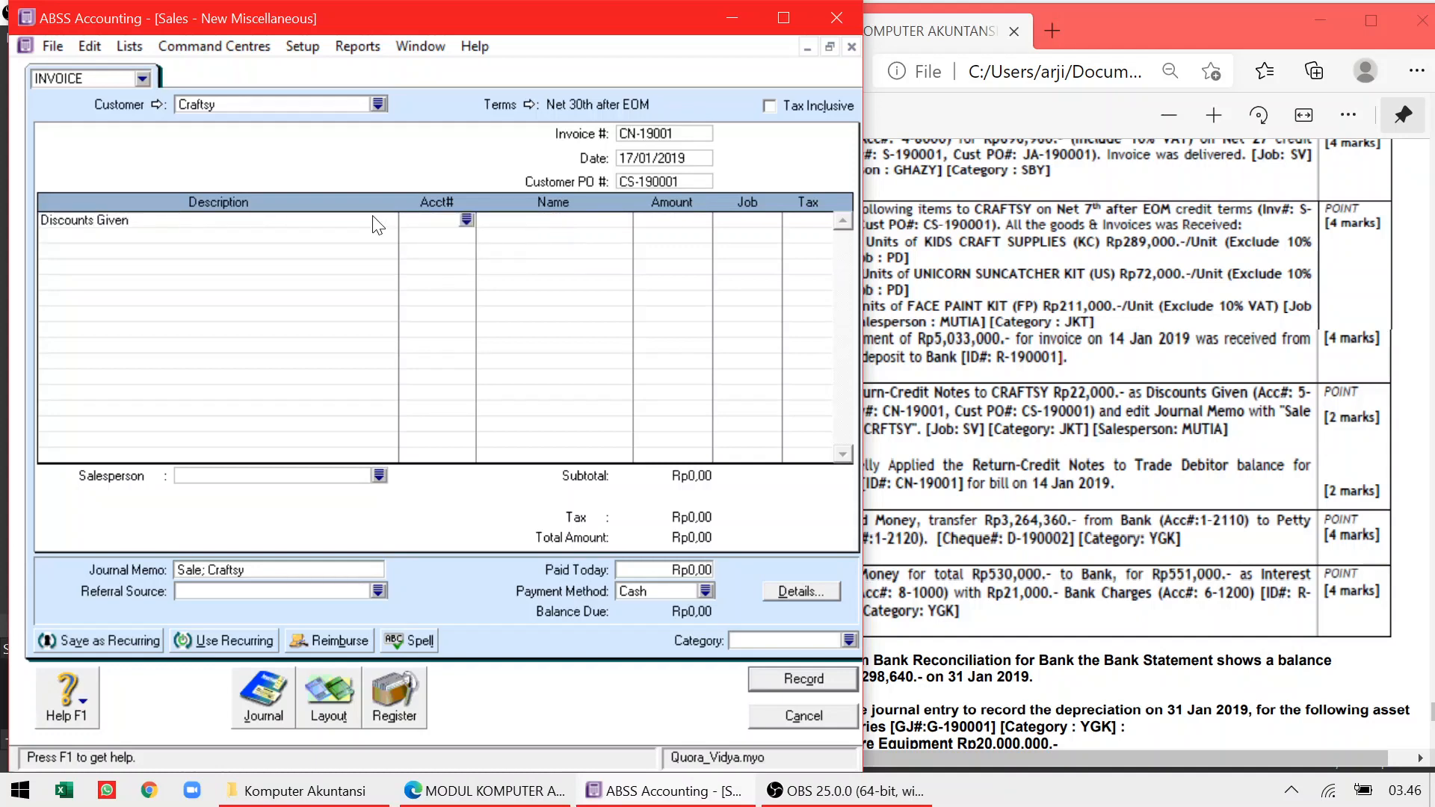
Assign account 5-3000 Discounts Given to the credit note's first line
{"action": "key", "text": "alt+Tab"}
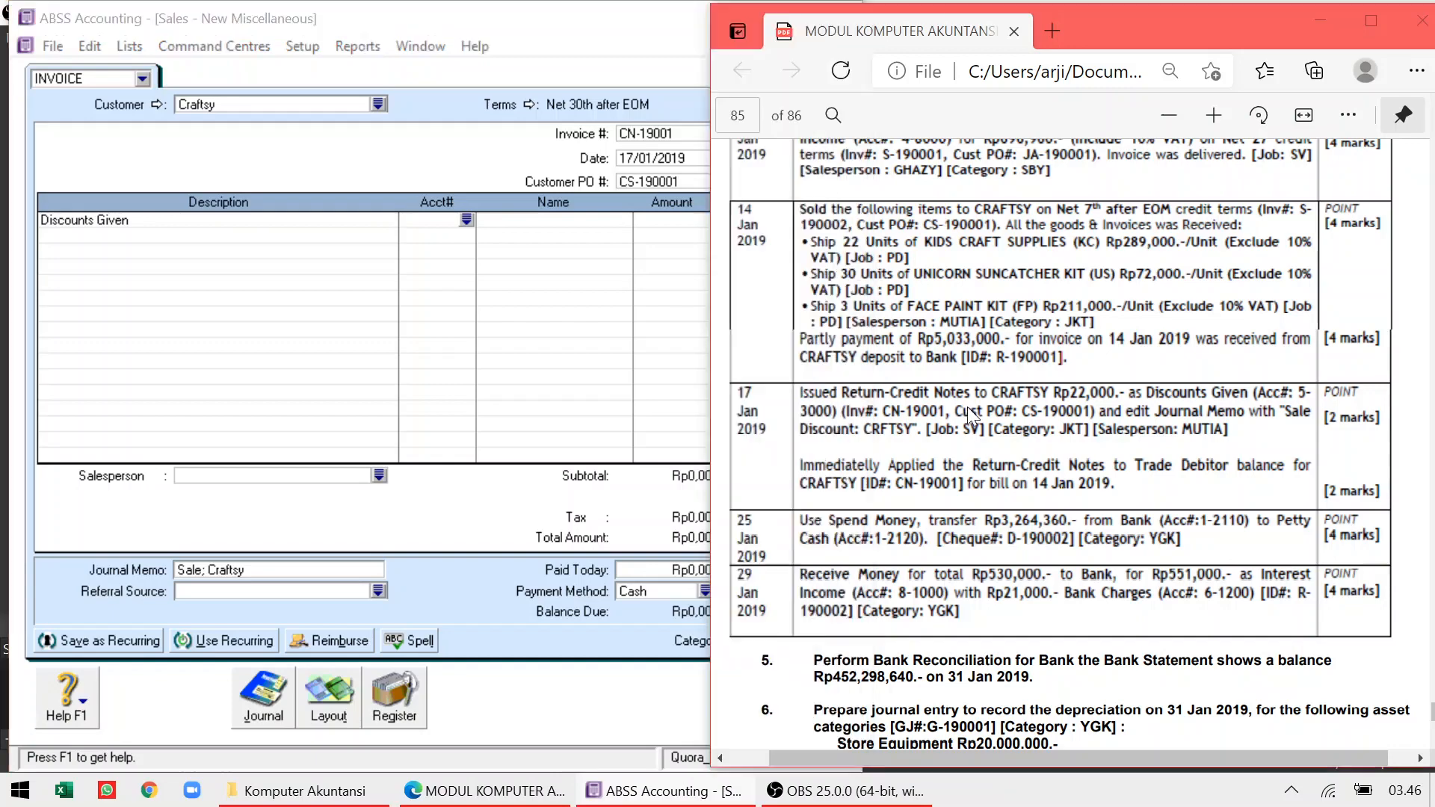
{"action": "left_click", "coordinate": [467, 219]}
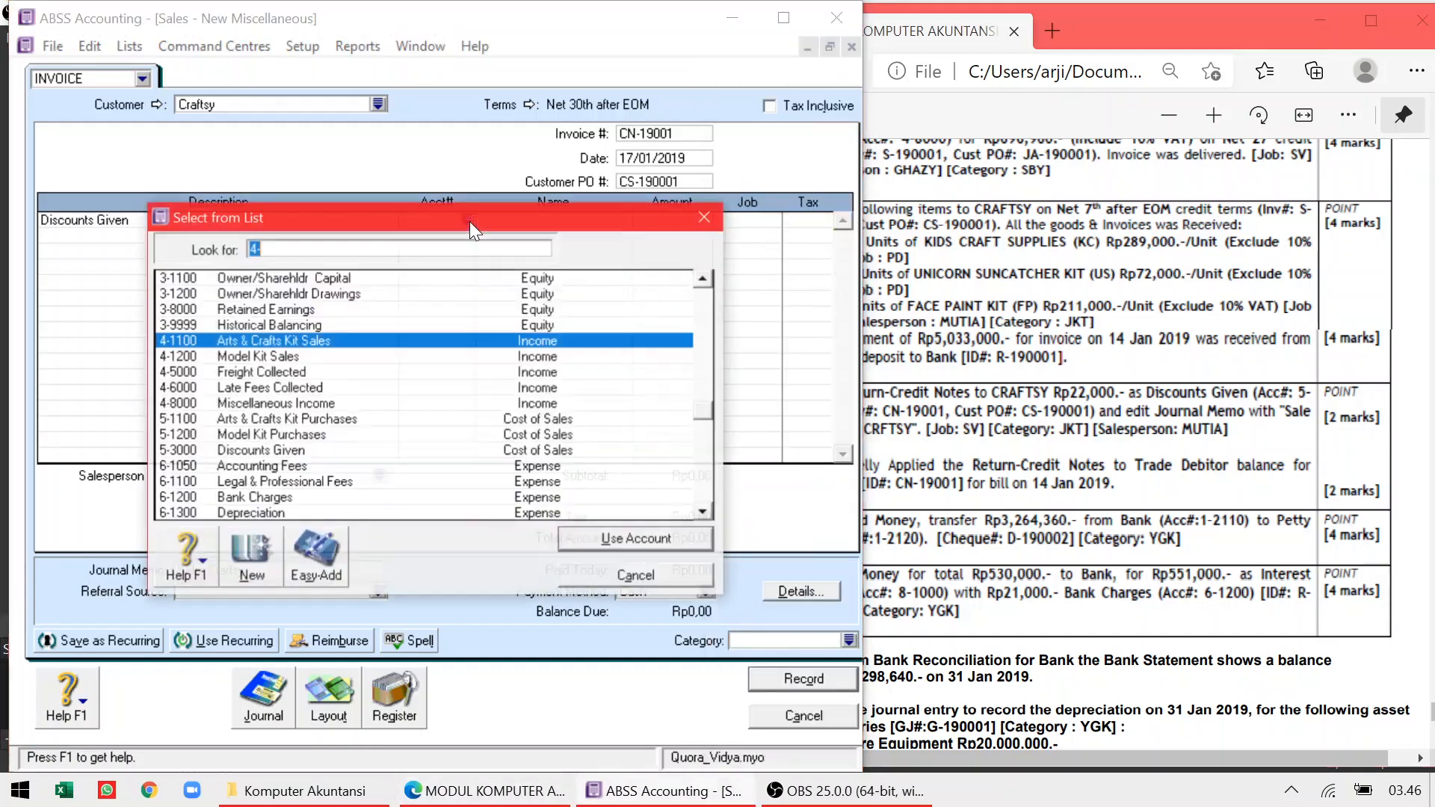
{"action": "double_click", "coordinate": [271, 451]}
{"action": "left_click", "coordinate": [434, 468]}
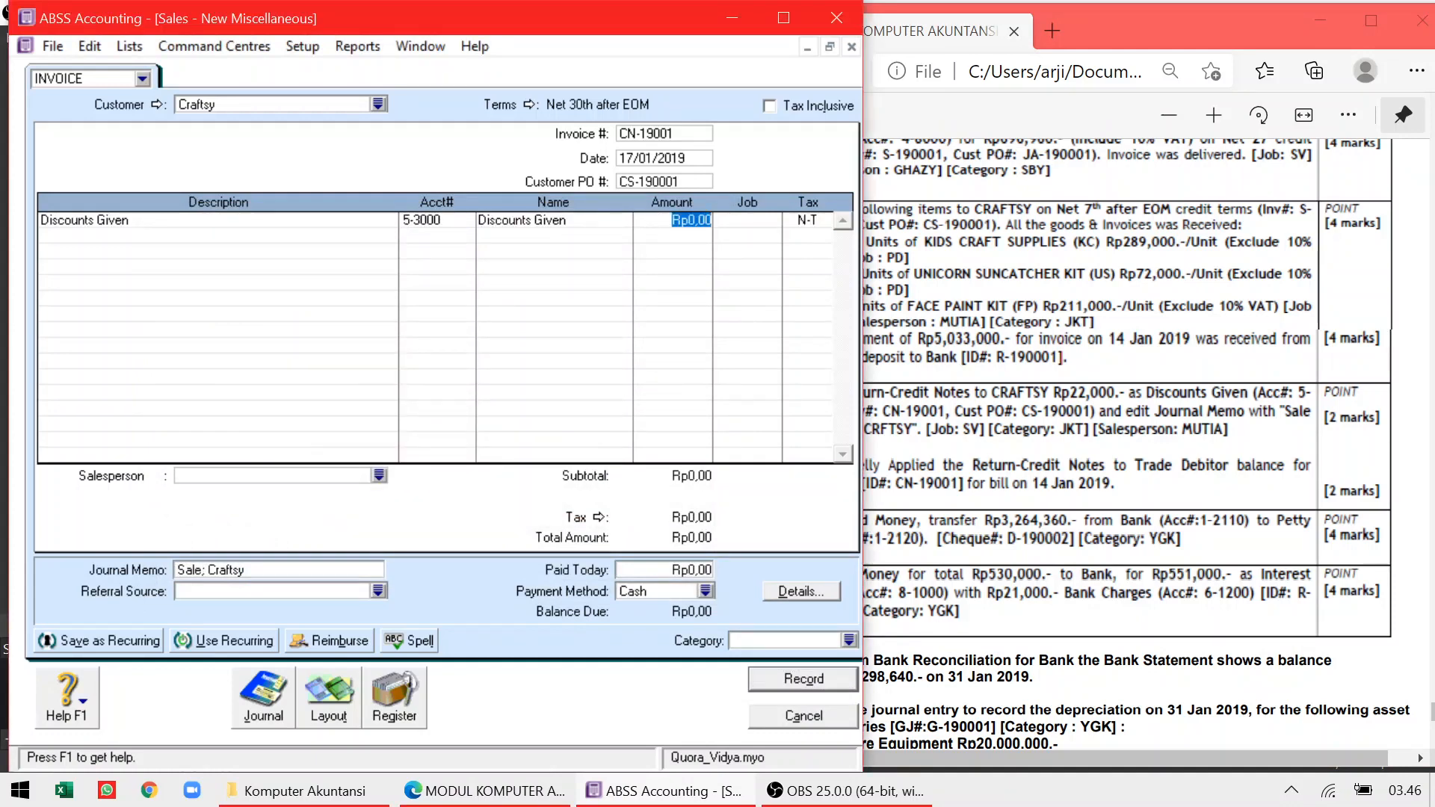
Enter Rp22.000 as the amount and SV as the job on the Discounts Given line
{"action": "type", "text": "22000"}
{"action": "key", "text": "Tab"}
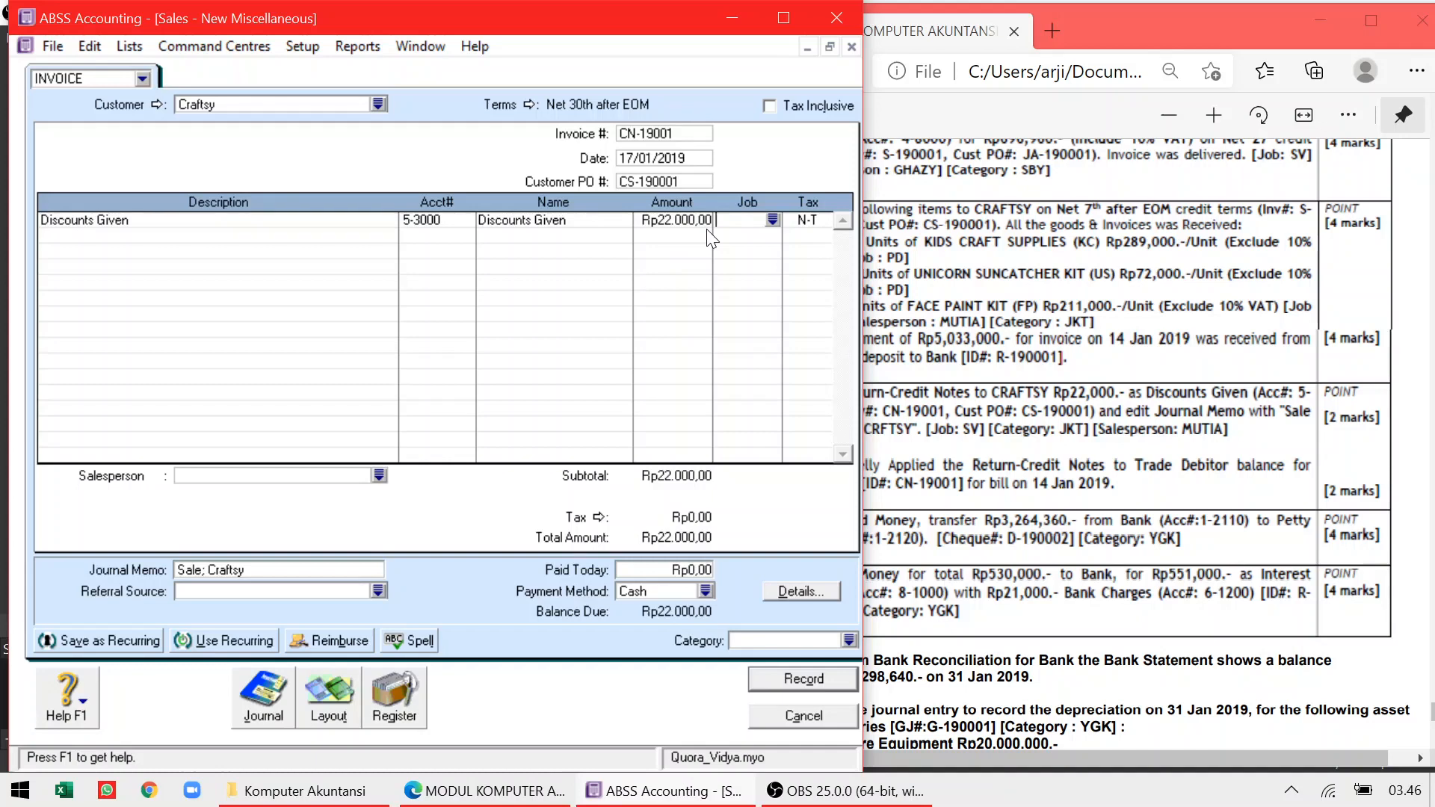
{"action": "type", "text": "SV"}
{"action": "key", "text": "Tab"}
{"action": "left_click", "coordinate": [1202, 423]}
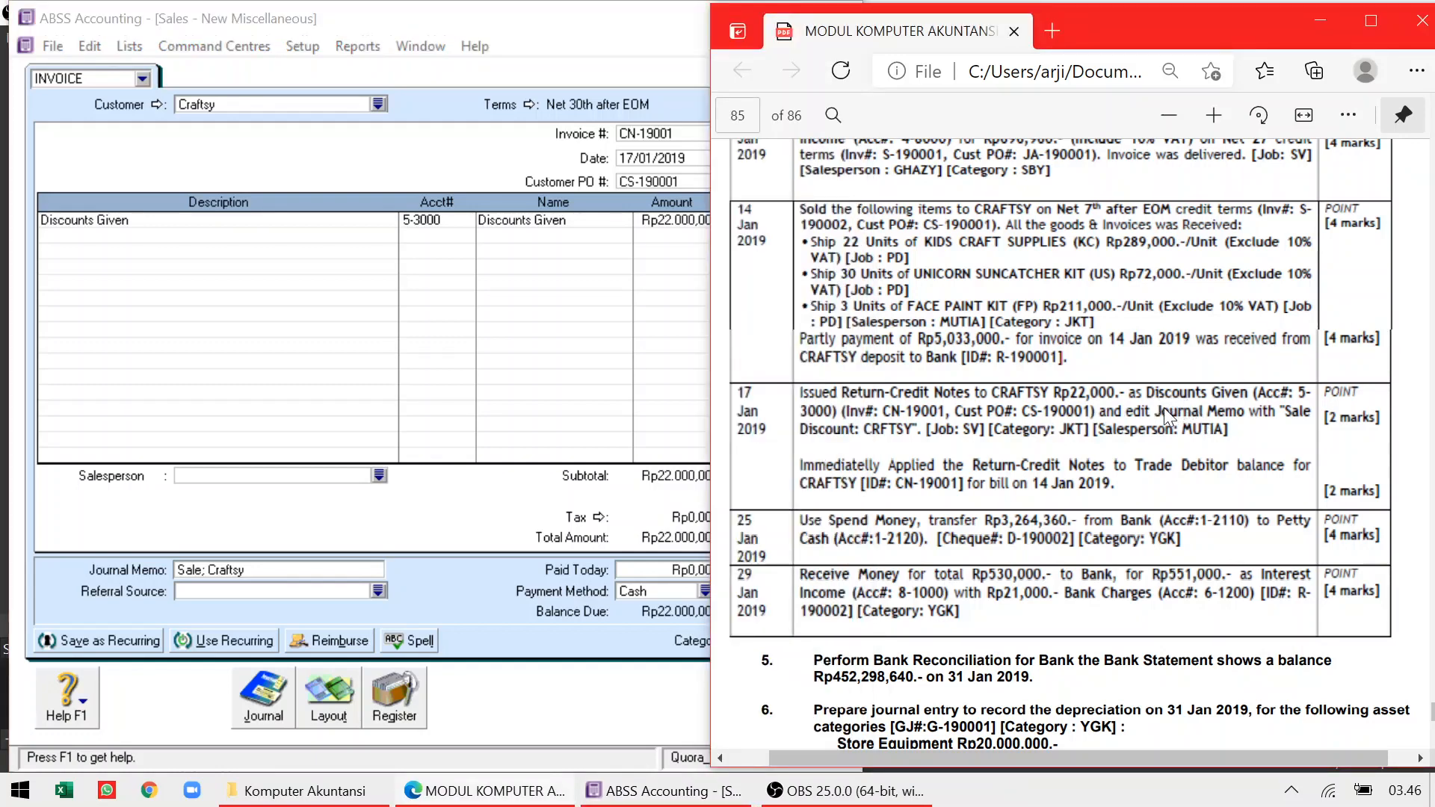
{"action": "left_click", "coordinate": [652, 231]}
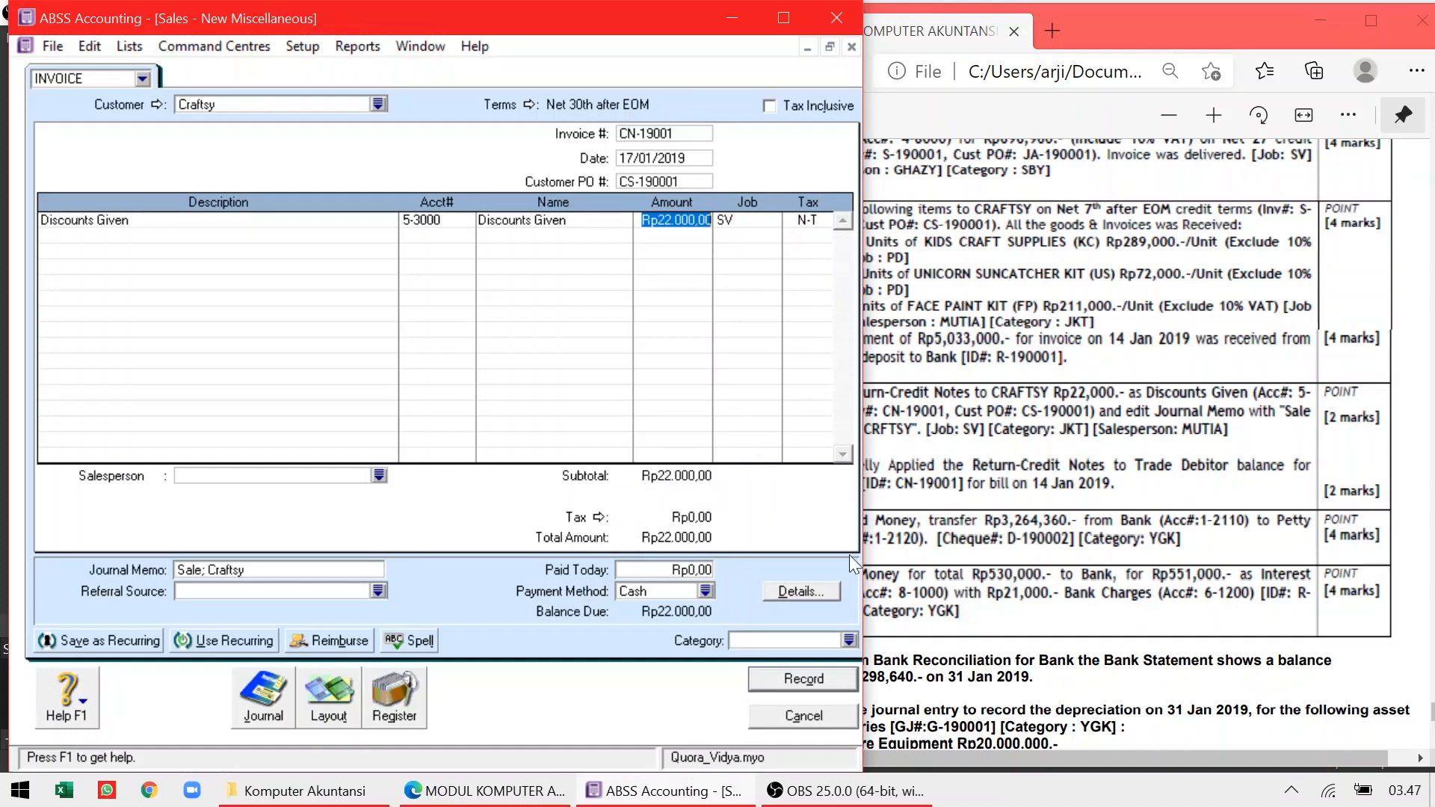
Set the credit note's category to JKT and choose the salesperson named in the module's 17 Jan entry
{"action": "left_click", "coordinate": [849, 641]}
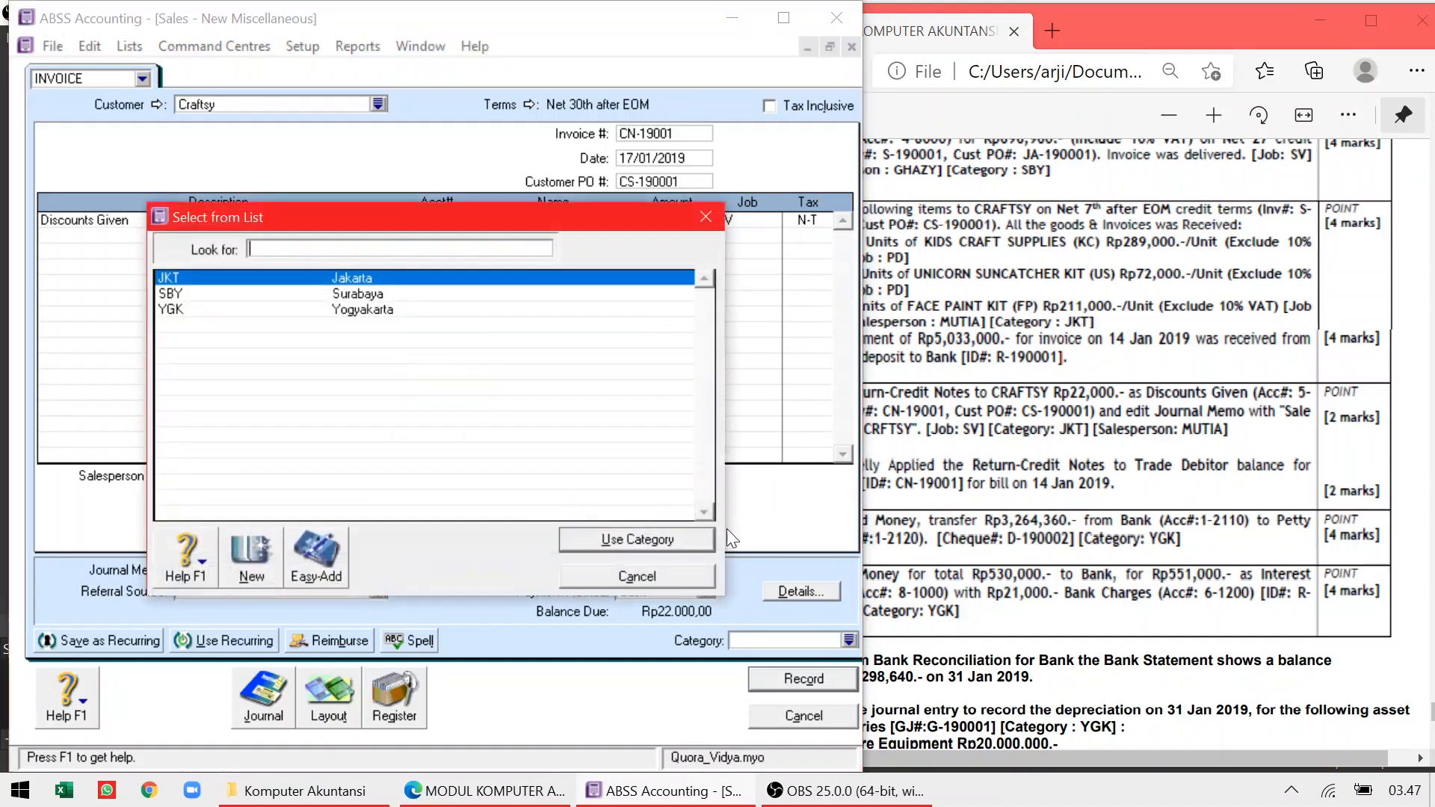
{"action": "double_click", "coordinate": [387, 275]}
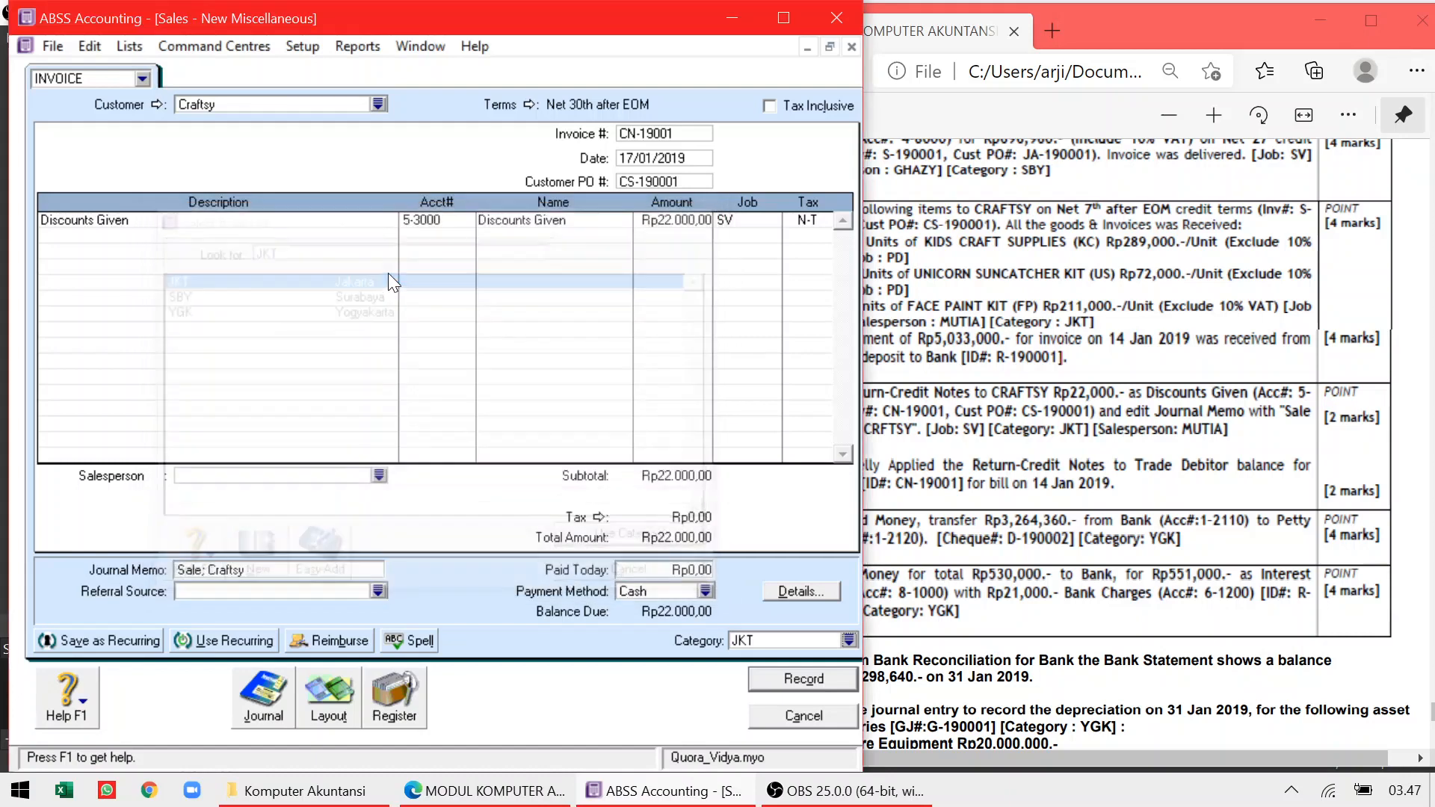
{"action": "left_click", "coordinate": [380, 476]}
{"action": "double_click", "coordinate": [308, 292]}
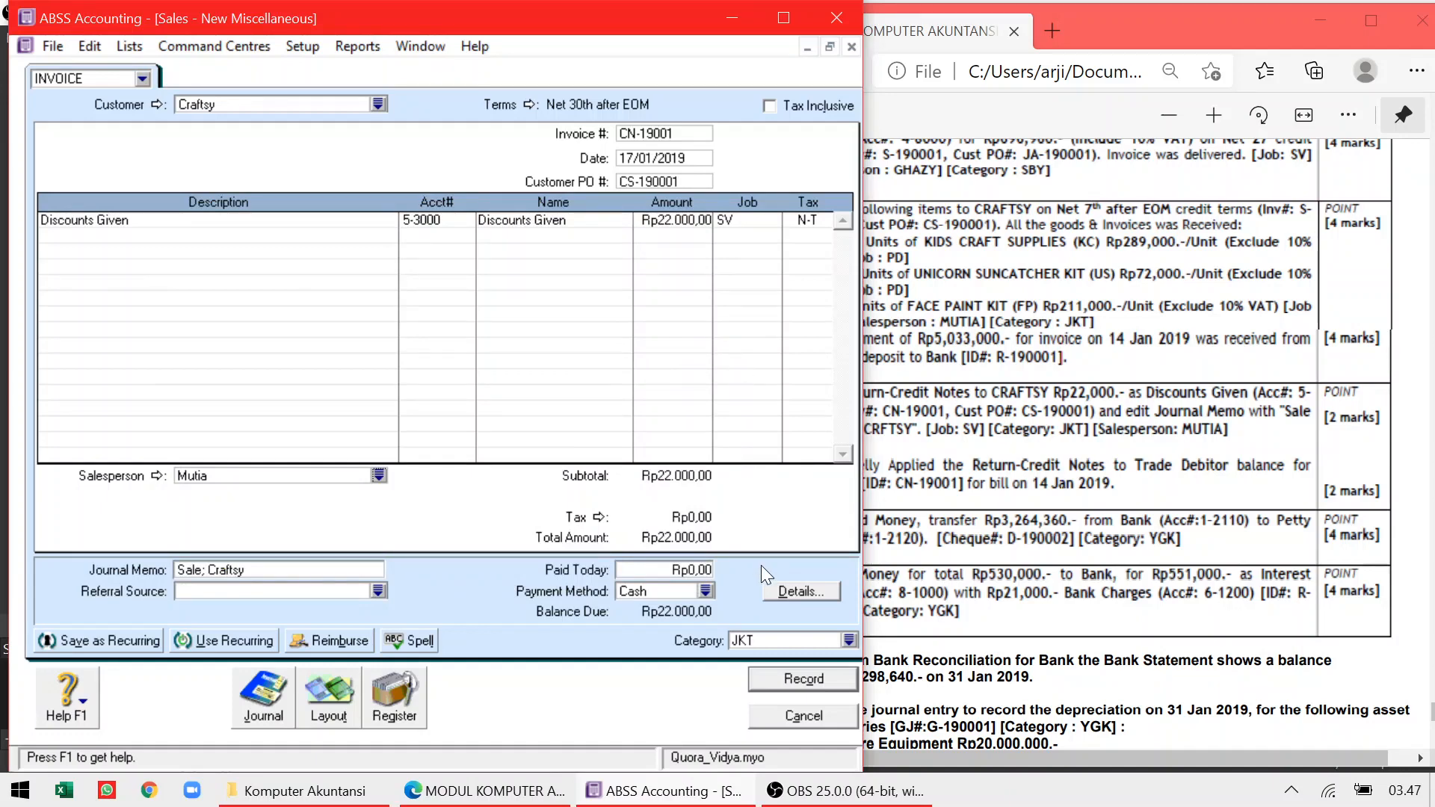
Make the Discounts Given amount negative, -Rp22.000, and record the credit note
{"action": "left_click", "coordinate": [637, 224]}
{"action": "left_click", "coordinate": [641, 219]}
{"action": "type", "text": "-"}
{"action": "key", "text": "Tab"}
{"action": "left_click", "coordinate": [761, 671]}
List the returns and credits in the Sales Register and check the module's instruction for applying CN-19001
{"action": "left_click", "coordinate": [397, 688]}
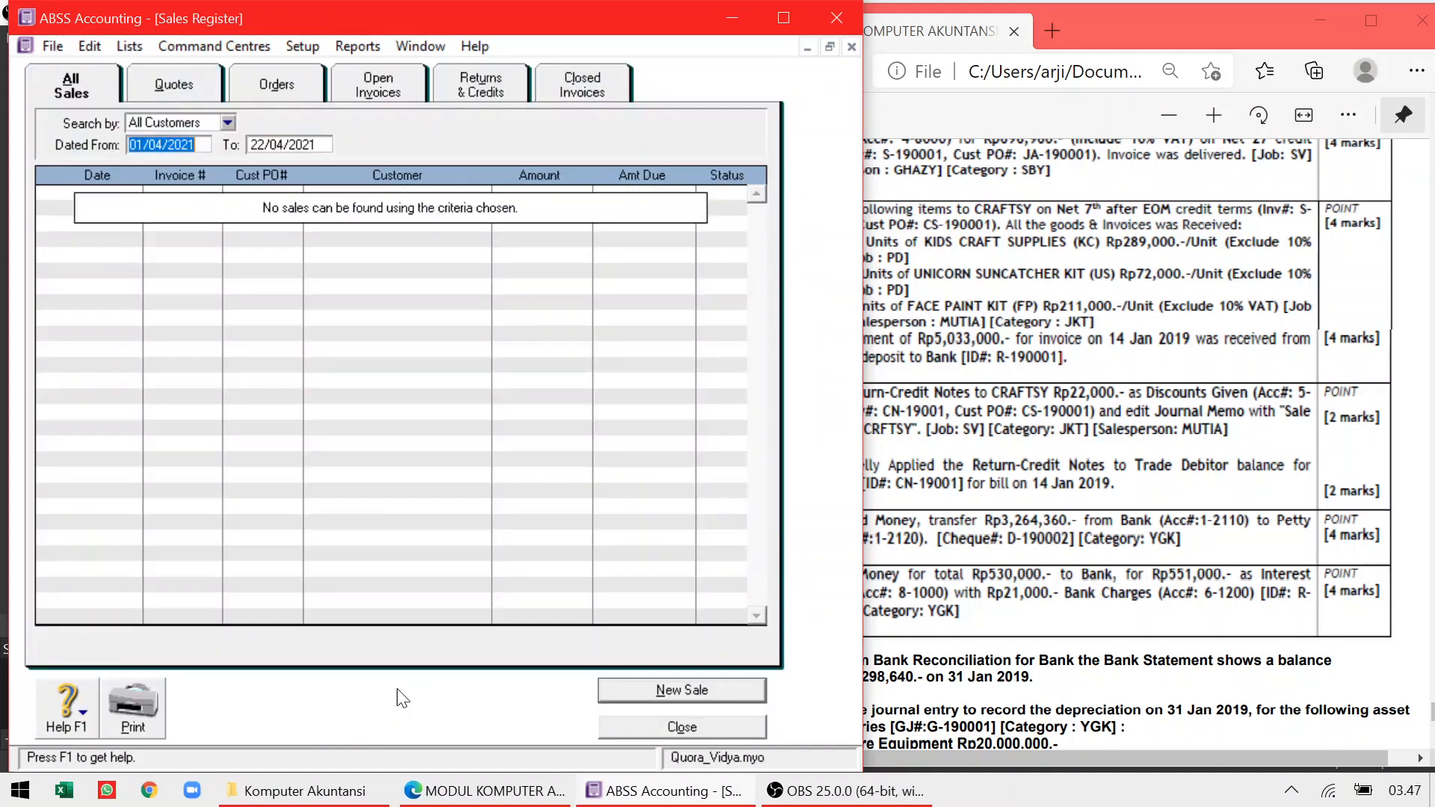
{"action": "left_click", "coordinate": [481, 89]}
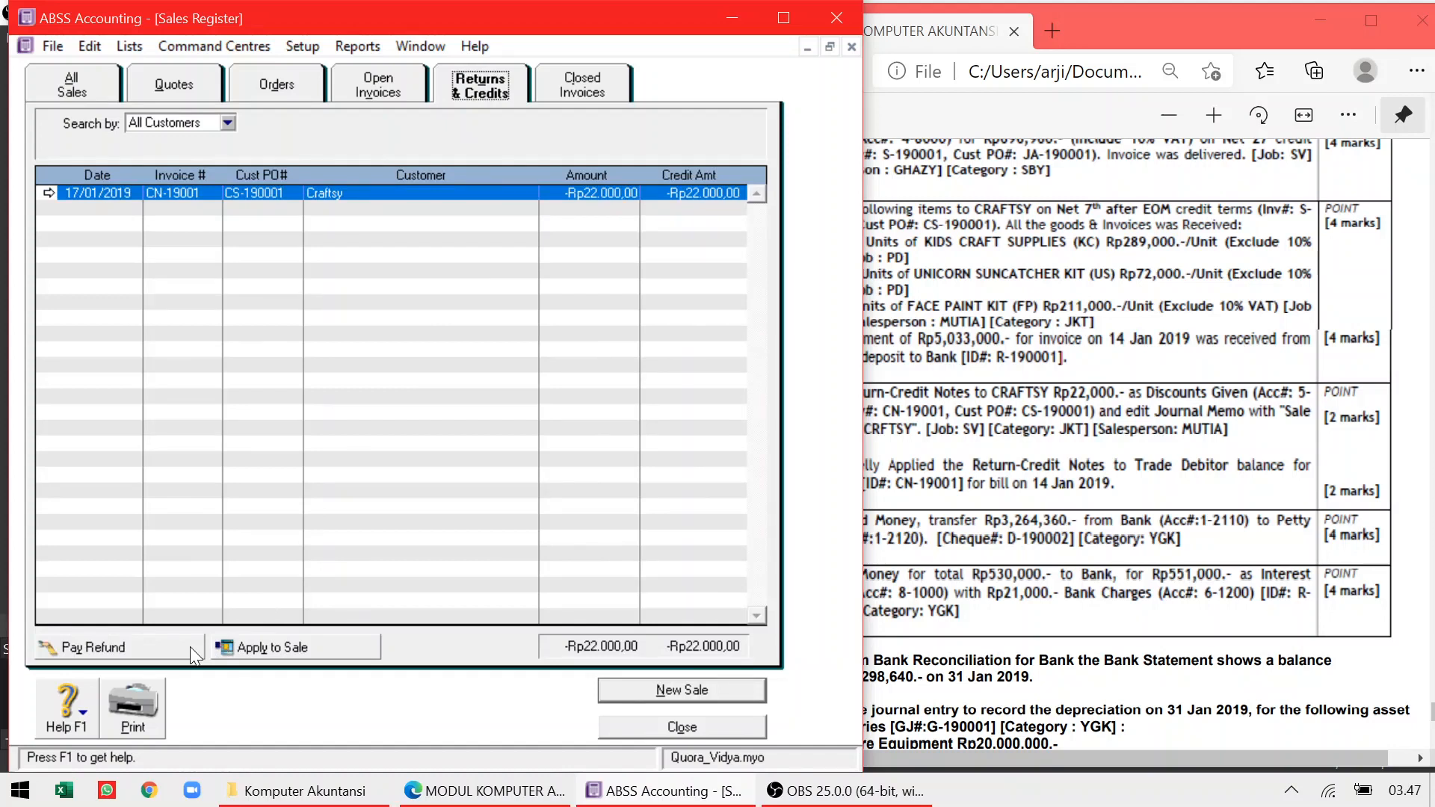
{"action": "left_click", "coordinate": [972, 533]}
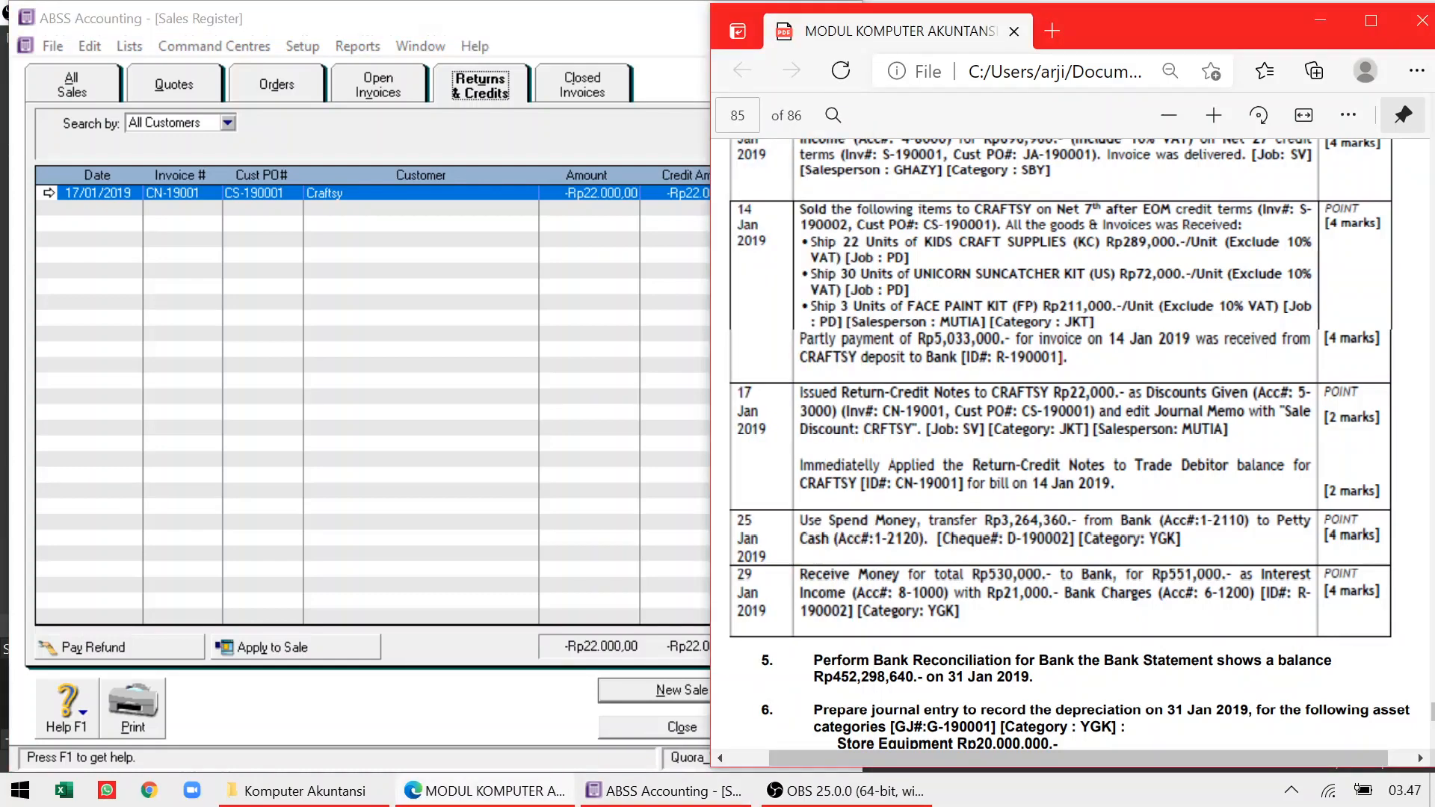
{"action": "left_click", "coordinate": [295, 648]}
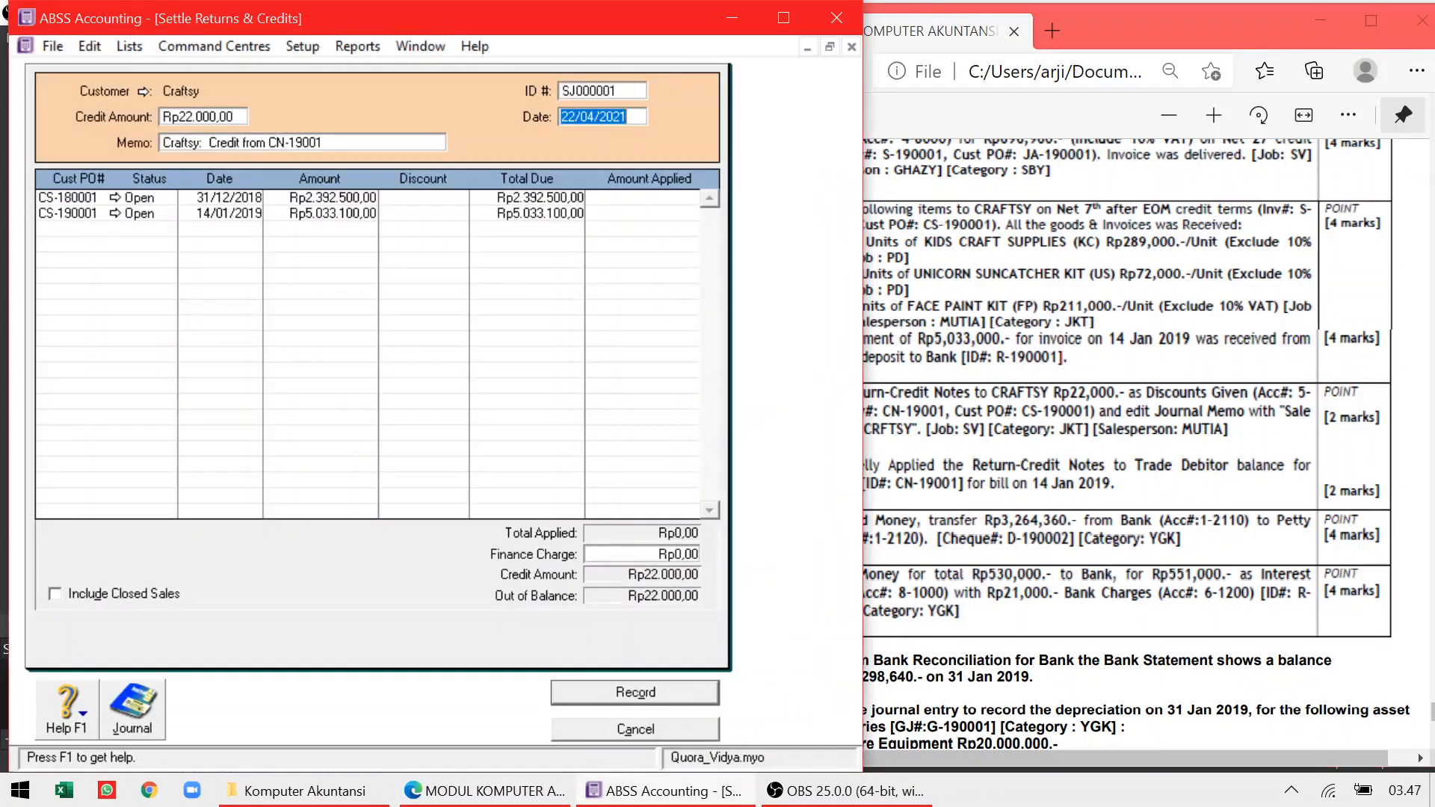
{"action": "key", "text": "alt+Tab"}
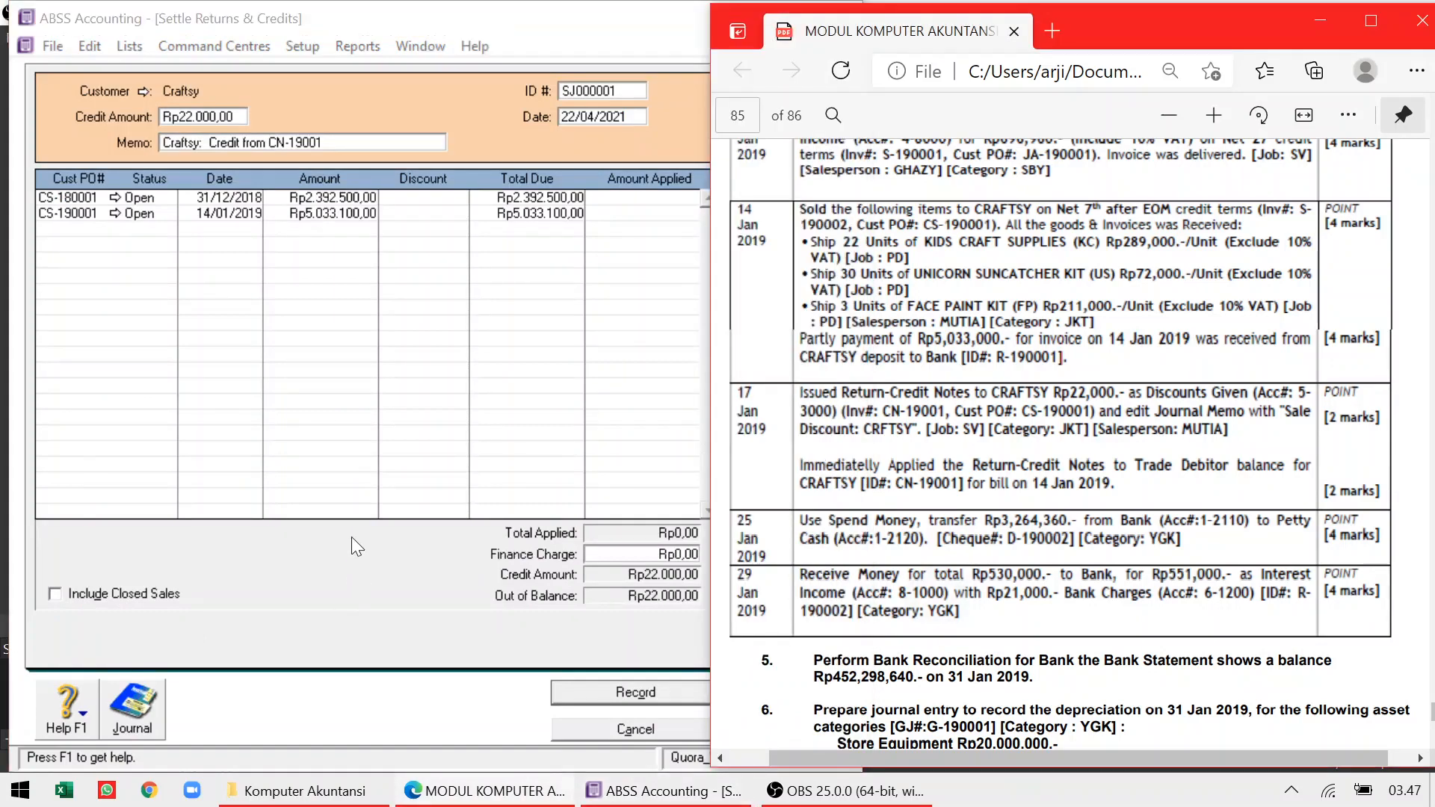
{"action": "left_click", "coordinate": [606, 92]}
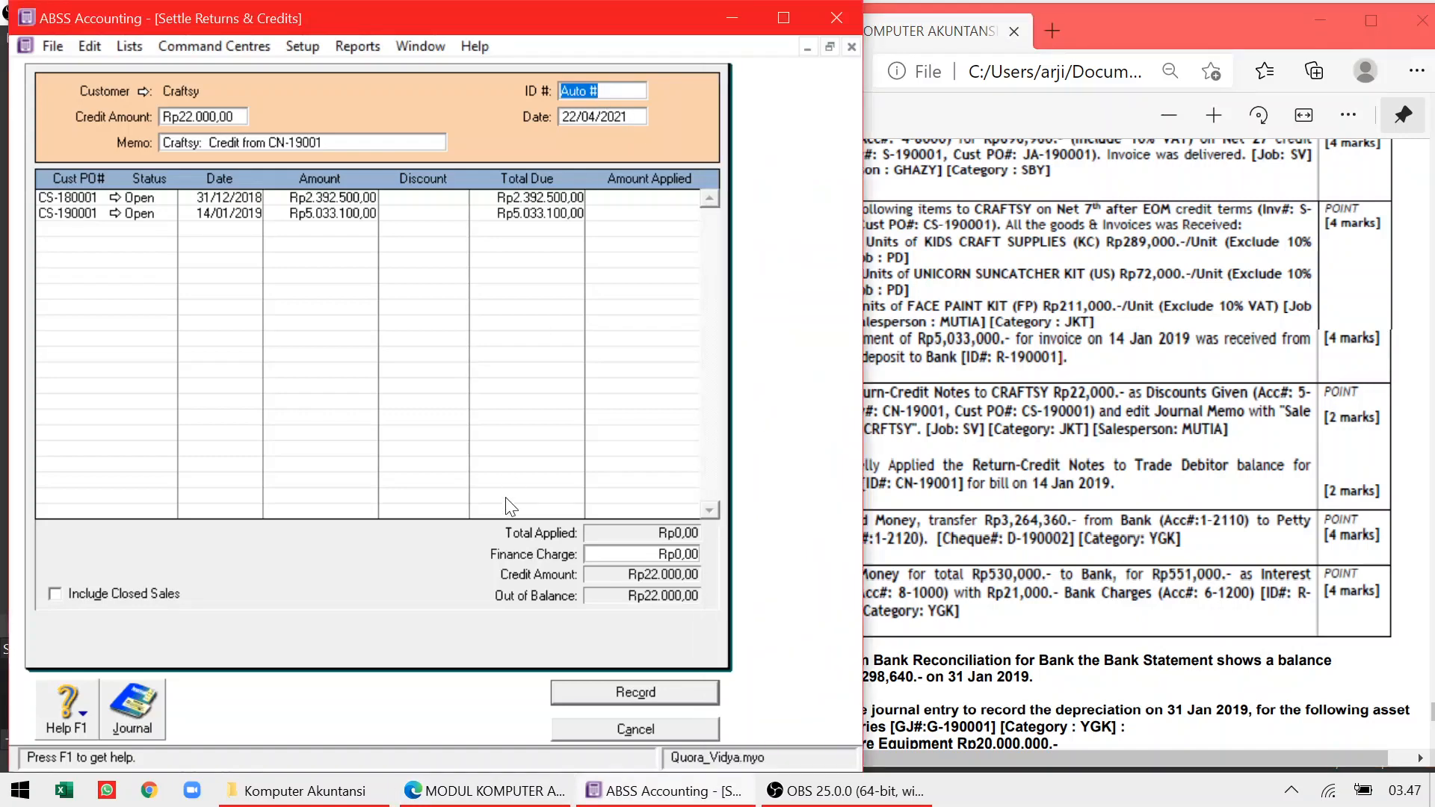
{"action": "left_click", "coordinate": [576, 729]}
{"action": "left_click", "coordinate": [984, 519]}
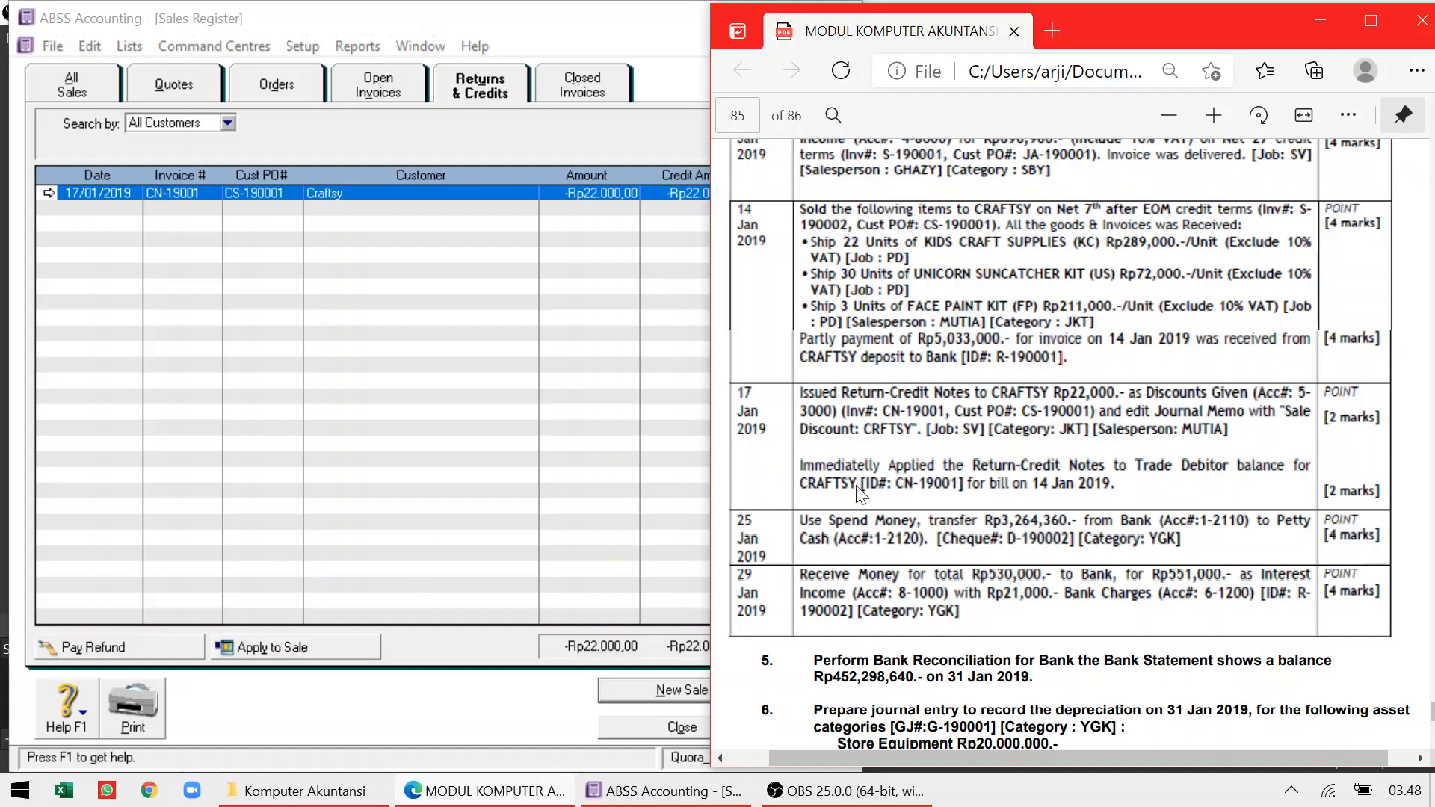
Start applying Craftsy's credit note to a sale, with ID CN-19001 and date 17/01/2019
{"action": "left_click", "coordinate": [312, 644]}
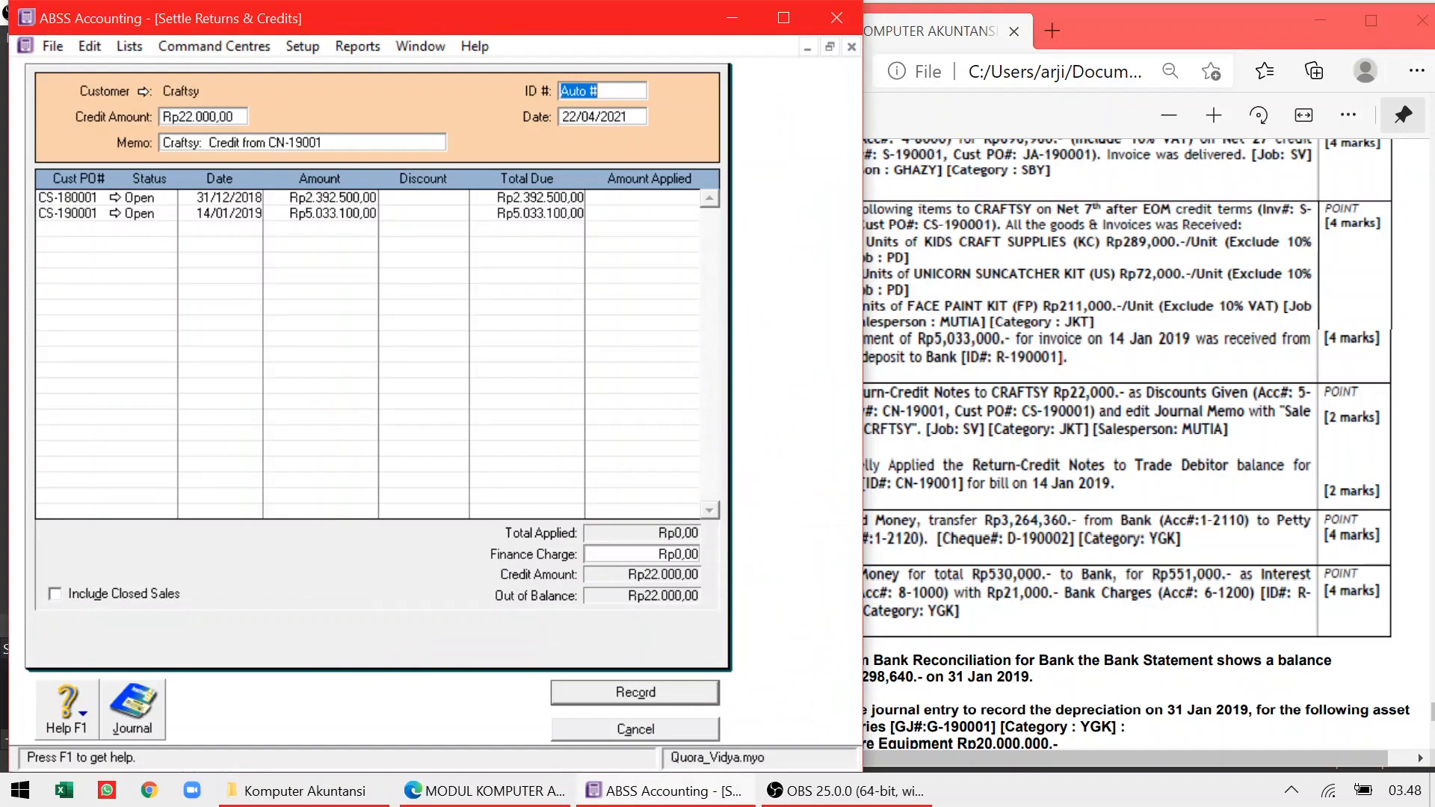
{"action": "key", "text": "End"}
{"action": "type", "text": "CN"}
{"action": "left_click_drag", "start_coordinate": [619, 91], "coordinate": [530, 90]}
{"action": "type", "text": "CN-19001"}
{"action": "key", "text": "Tab"}
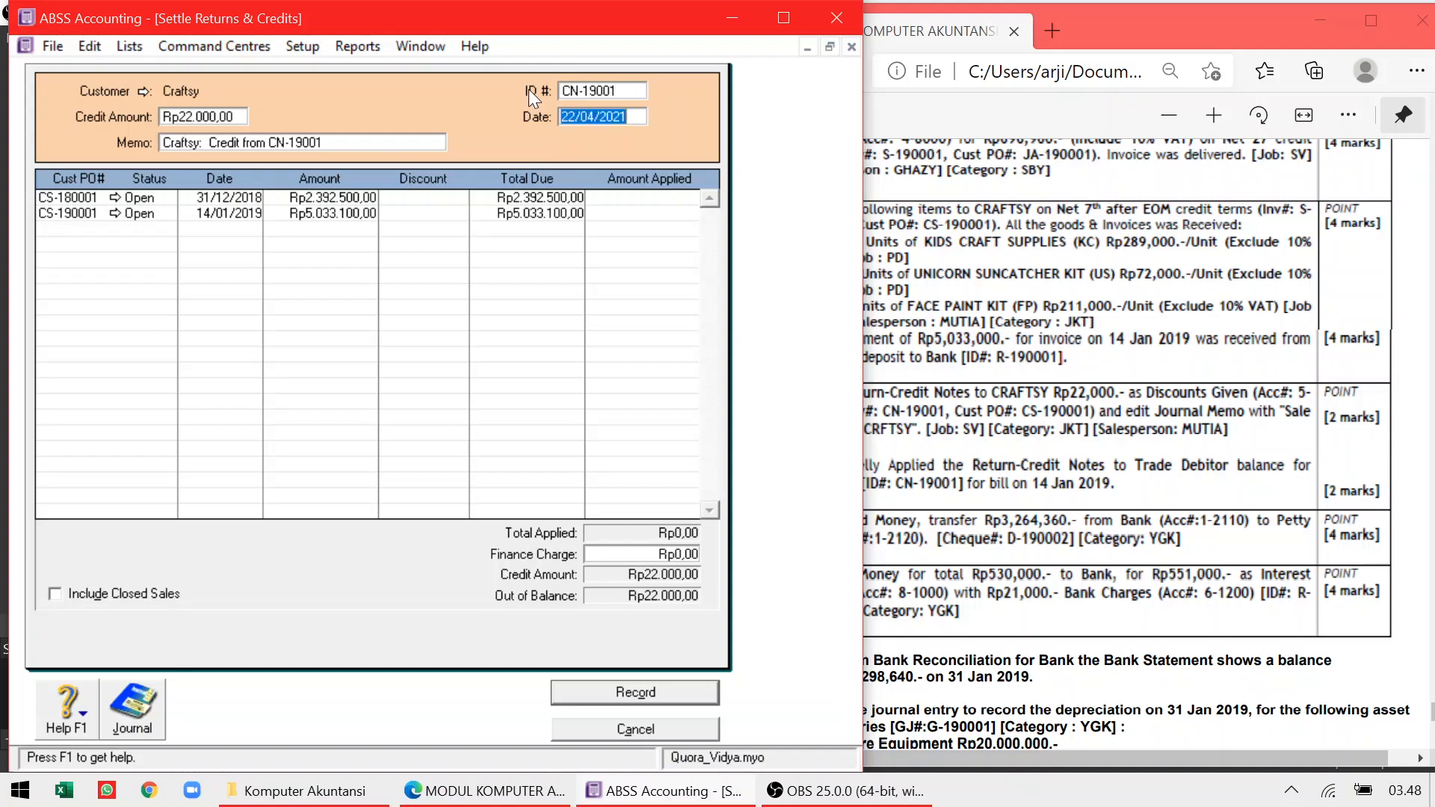
{"action": "type", "text": "17/01/2019"}
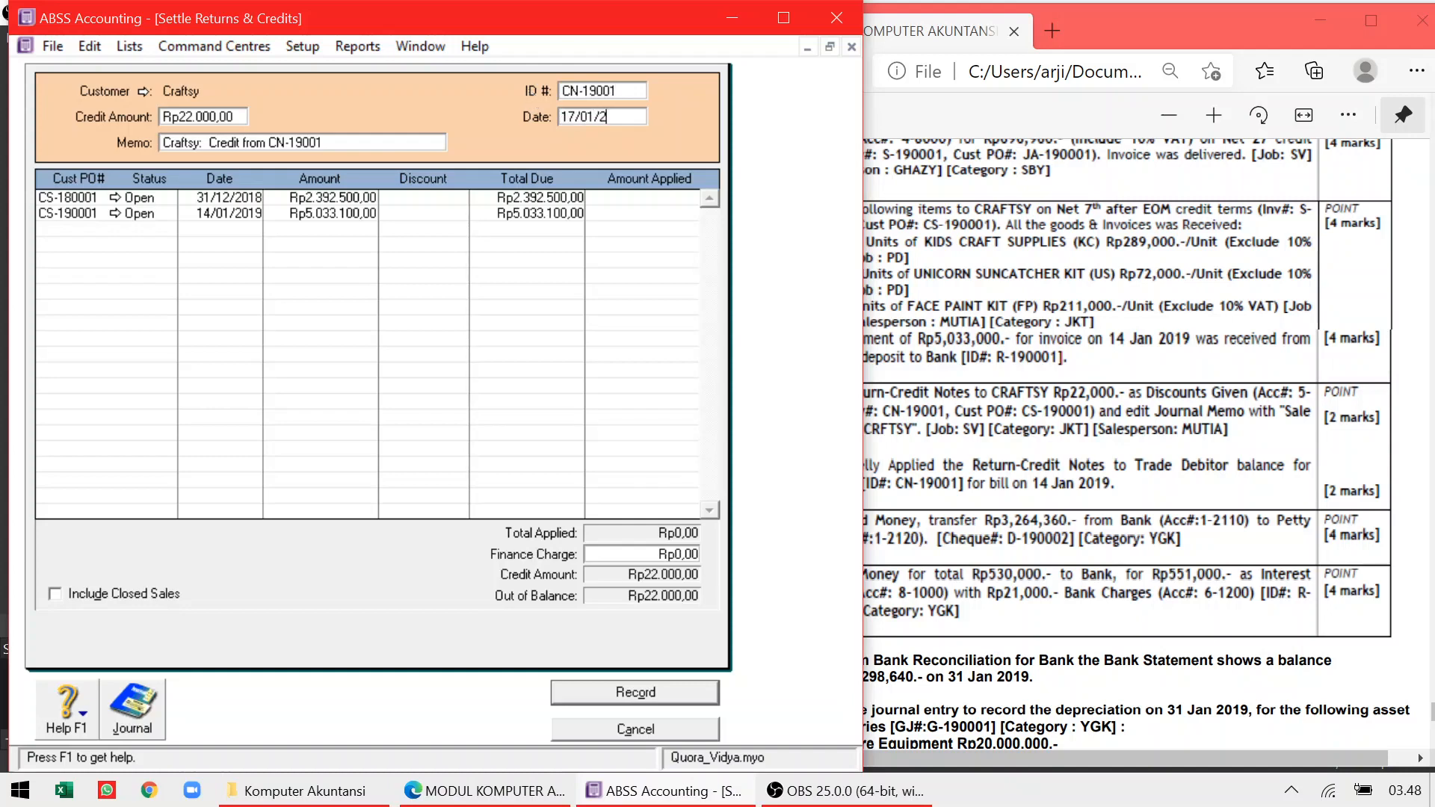
{"action": "key", "text": "Tab"}
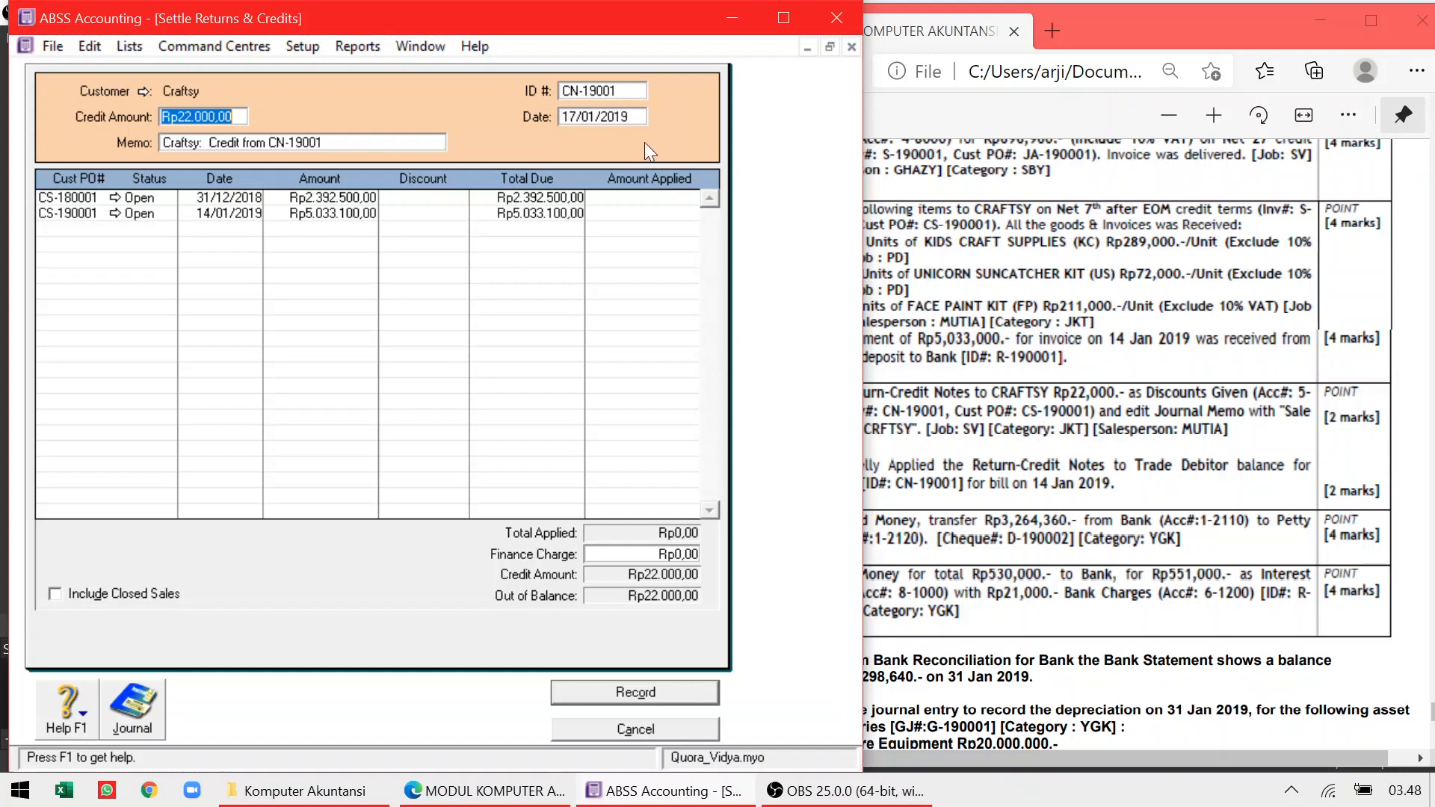
Apply the Rp22.000 credit to Craftsy's 14/01/2019 invoice and record the settlement
{"action": "left_click", "coordinate": [1016, 406]}
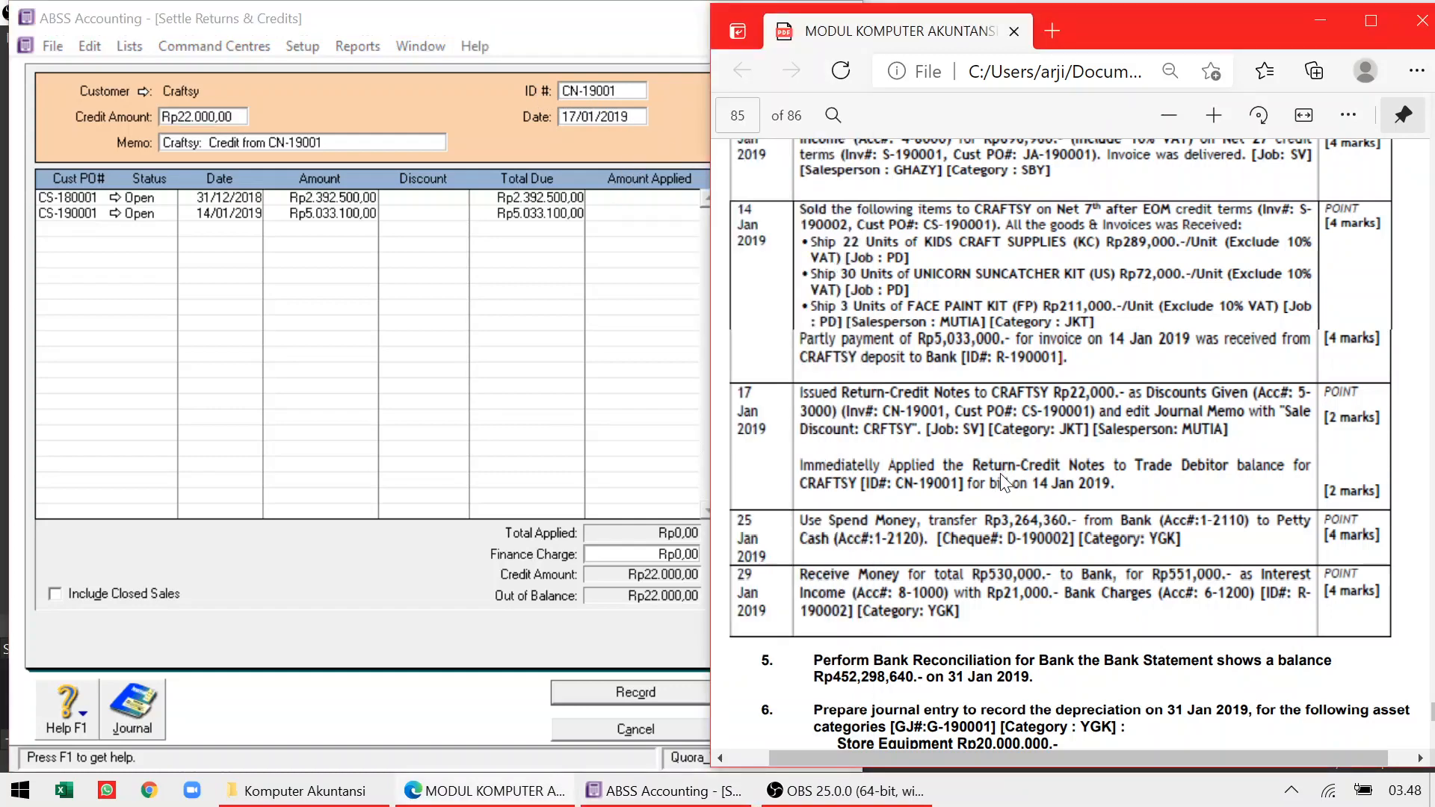
{"action": "left_click", "coordinate": [222, 216]}
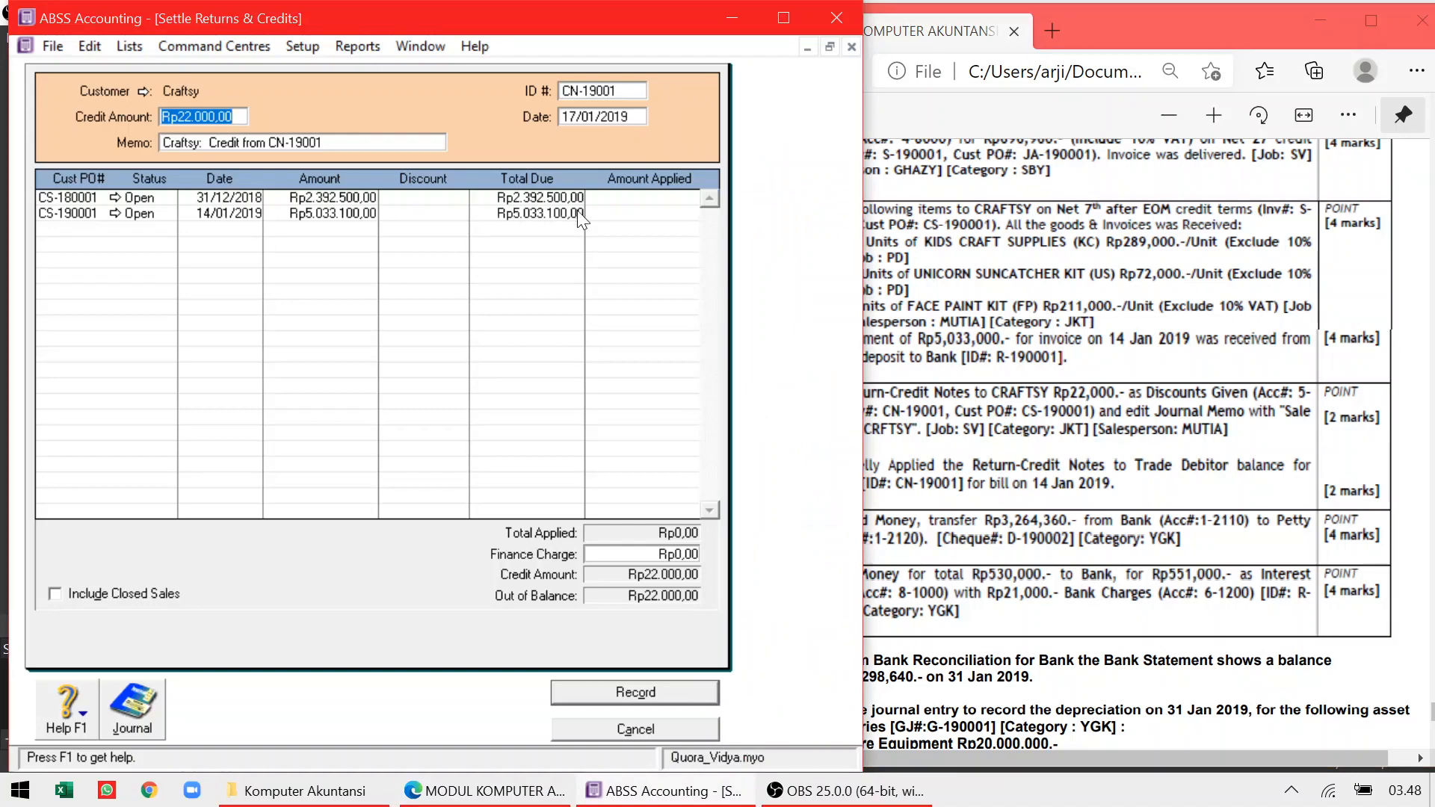
{"action": "left_click", "coordinate": [639, 214]}
{"action": "key", "text": "Tab"}
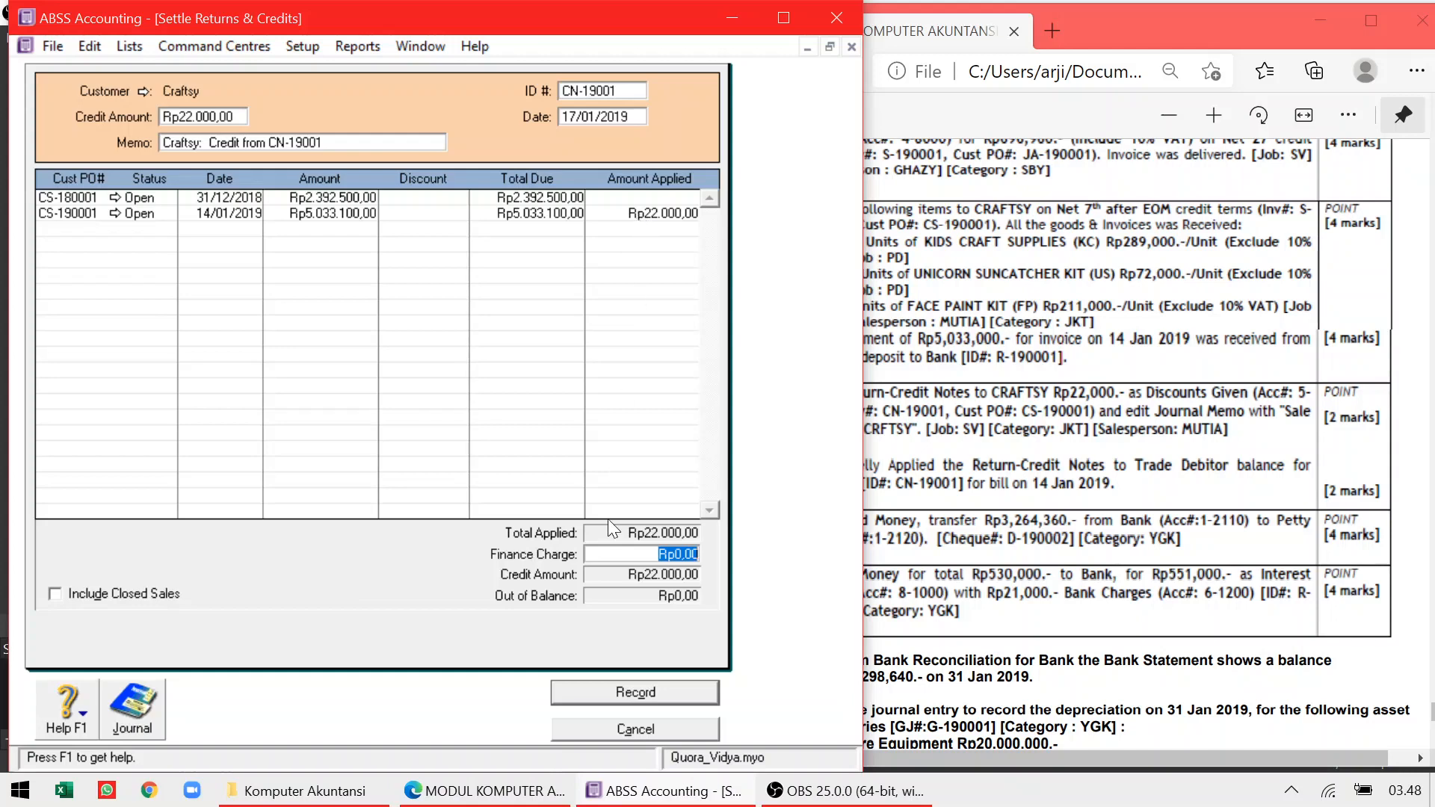
{"action": "left_click", "coordinate": [595, 693]}
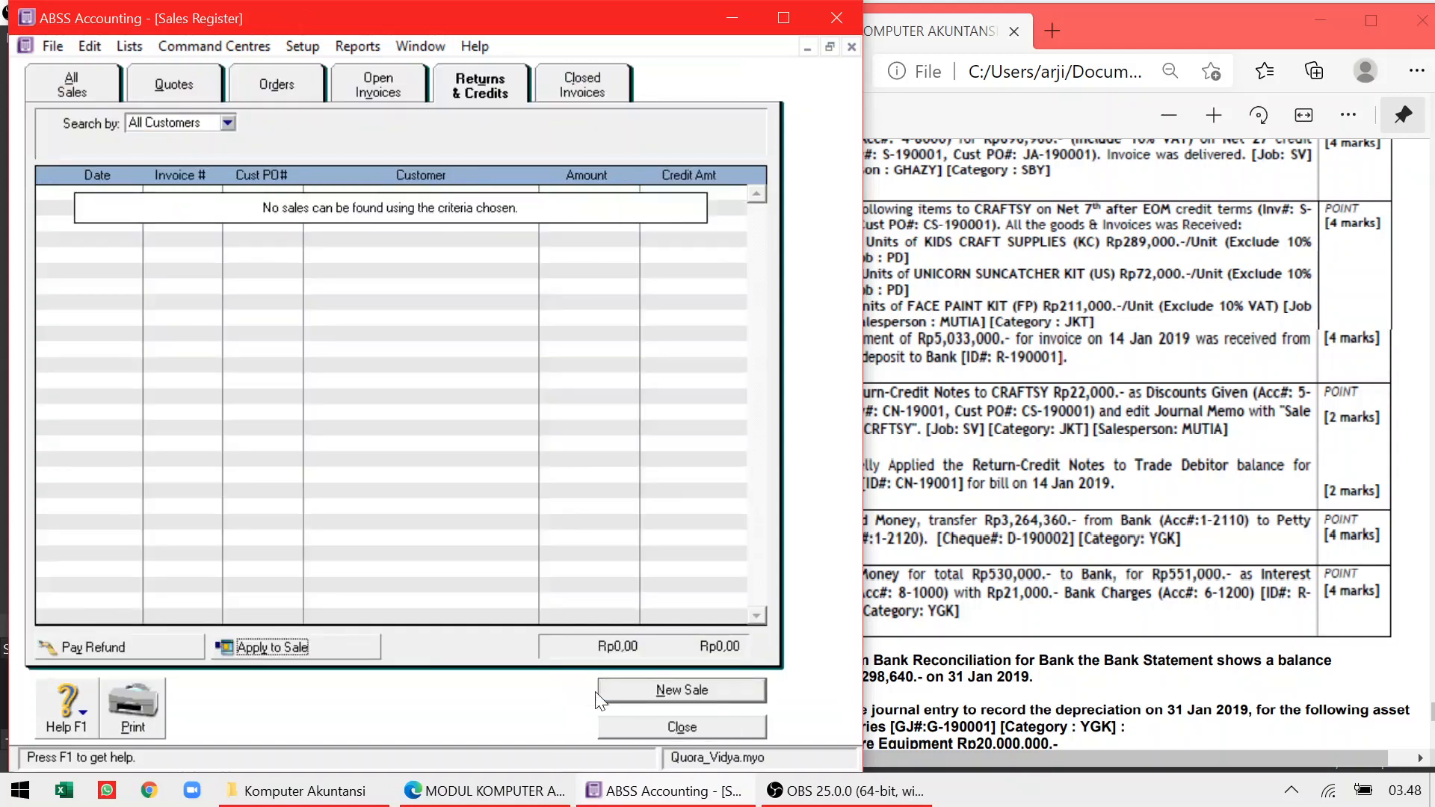
Examine the 9 Jan Blitsy purchase return DN-19001 from the transaction journal against the module, then return to the Command Centre
{"action": "left_click", "coordinate": [607, 692]}
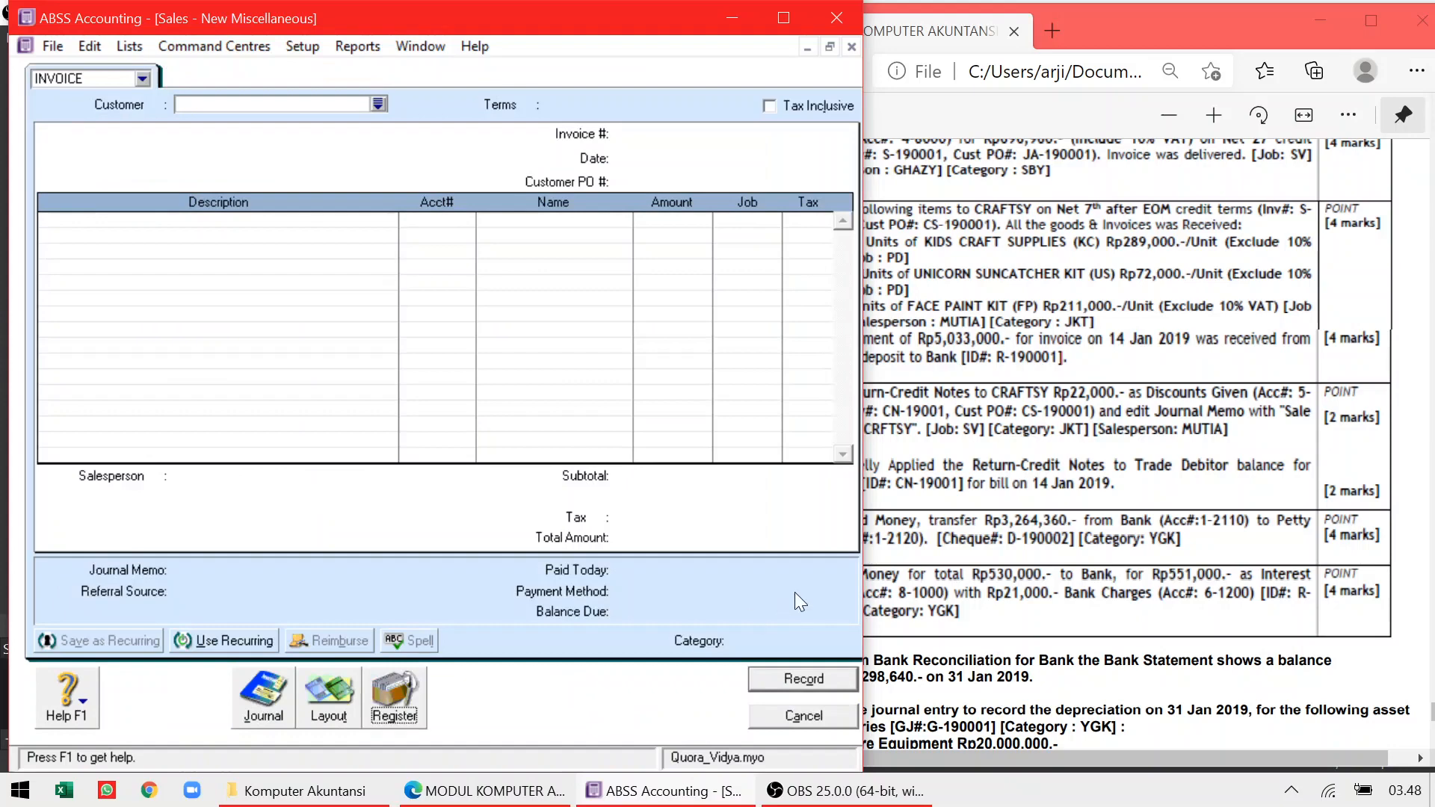
{"action": "left_click", "coordinate": [924, 505]}
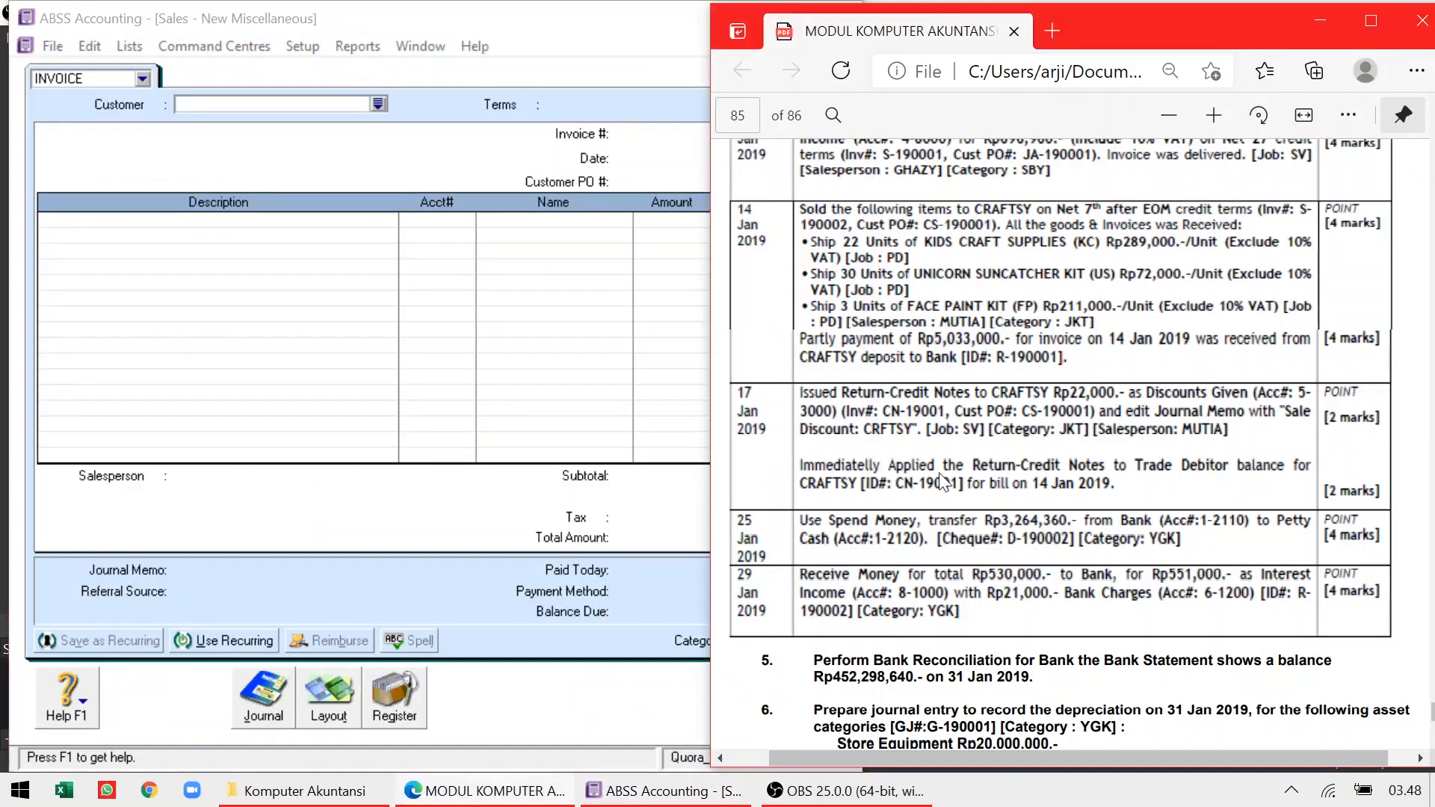
{"action": "scroll", "coordinate": [942, 481], "scroll_direction": "up", "scroll_amount": 5}
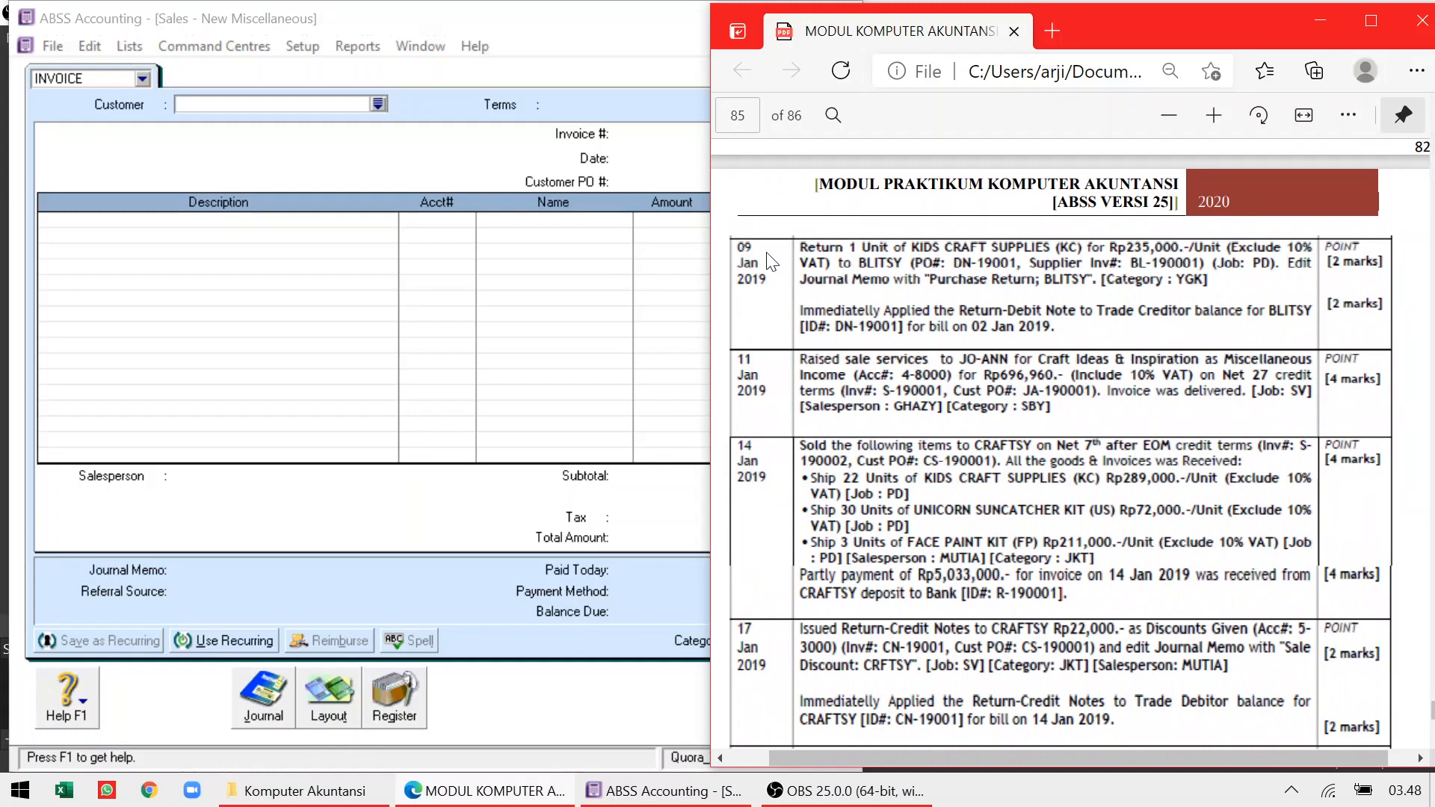
{"action": "left_click", "coordinate": [263, 695]}
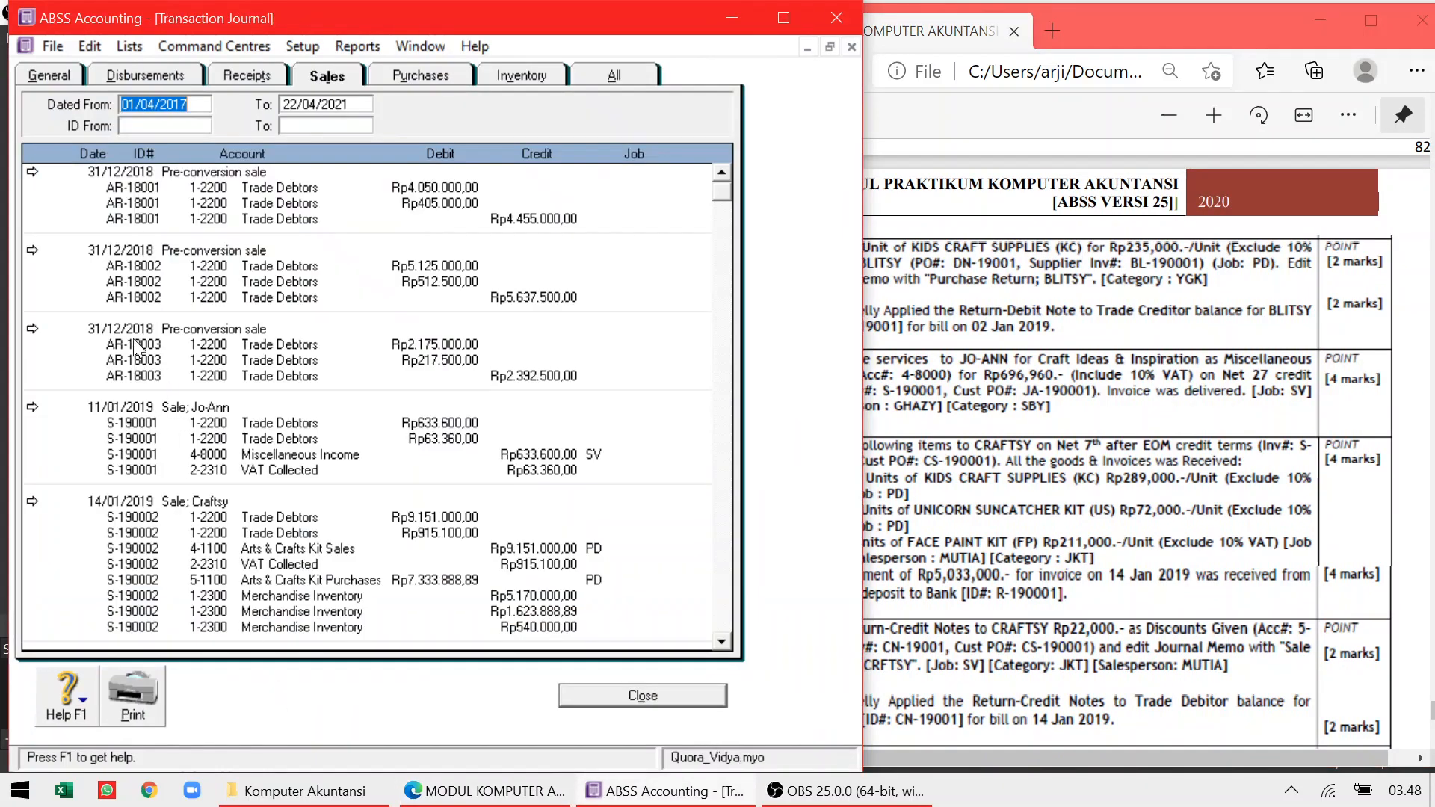
{"action": "left_click", "coordinate": [397, 76]}
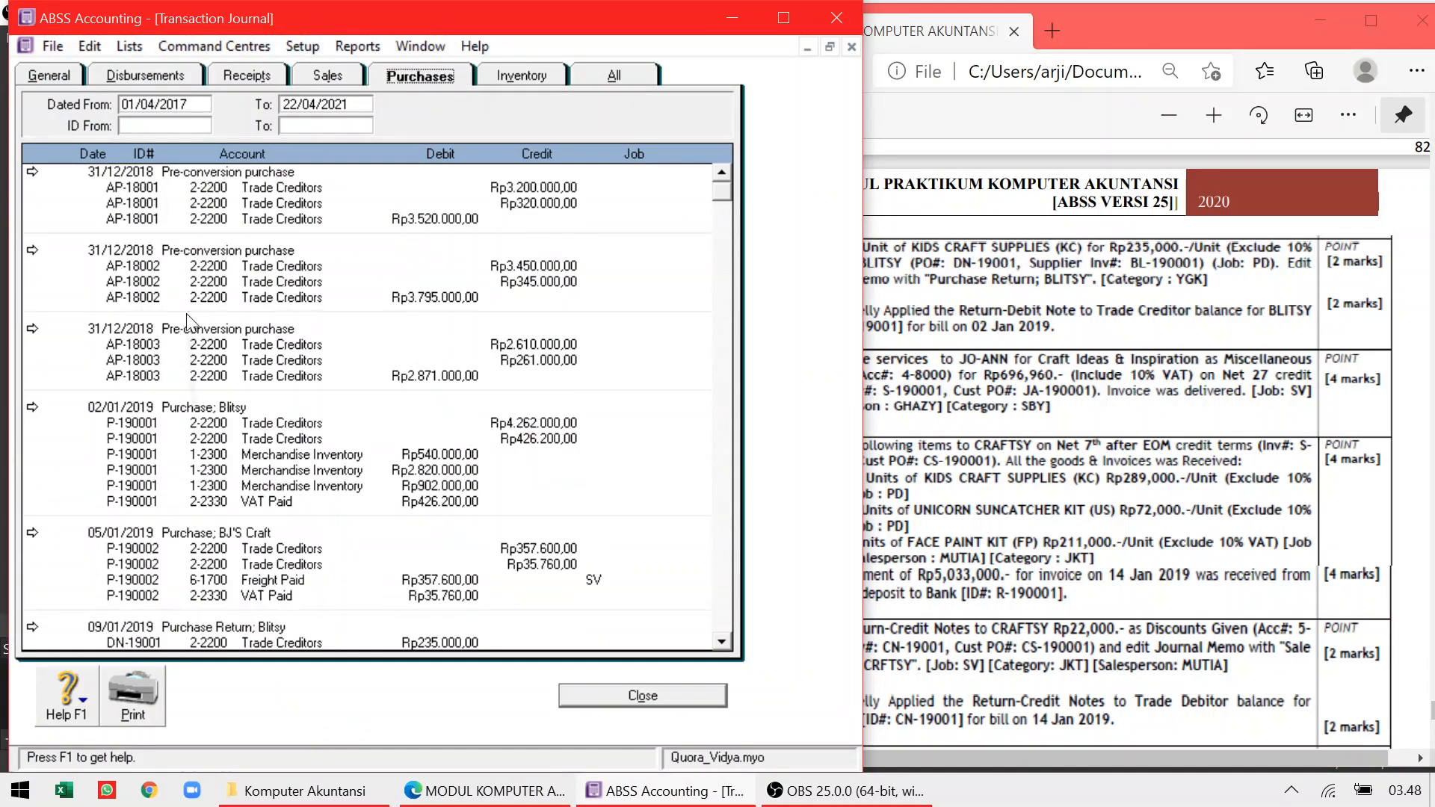
{"action": "left_click", "coordinate": [722, 642]}
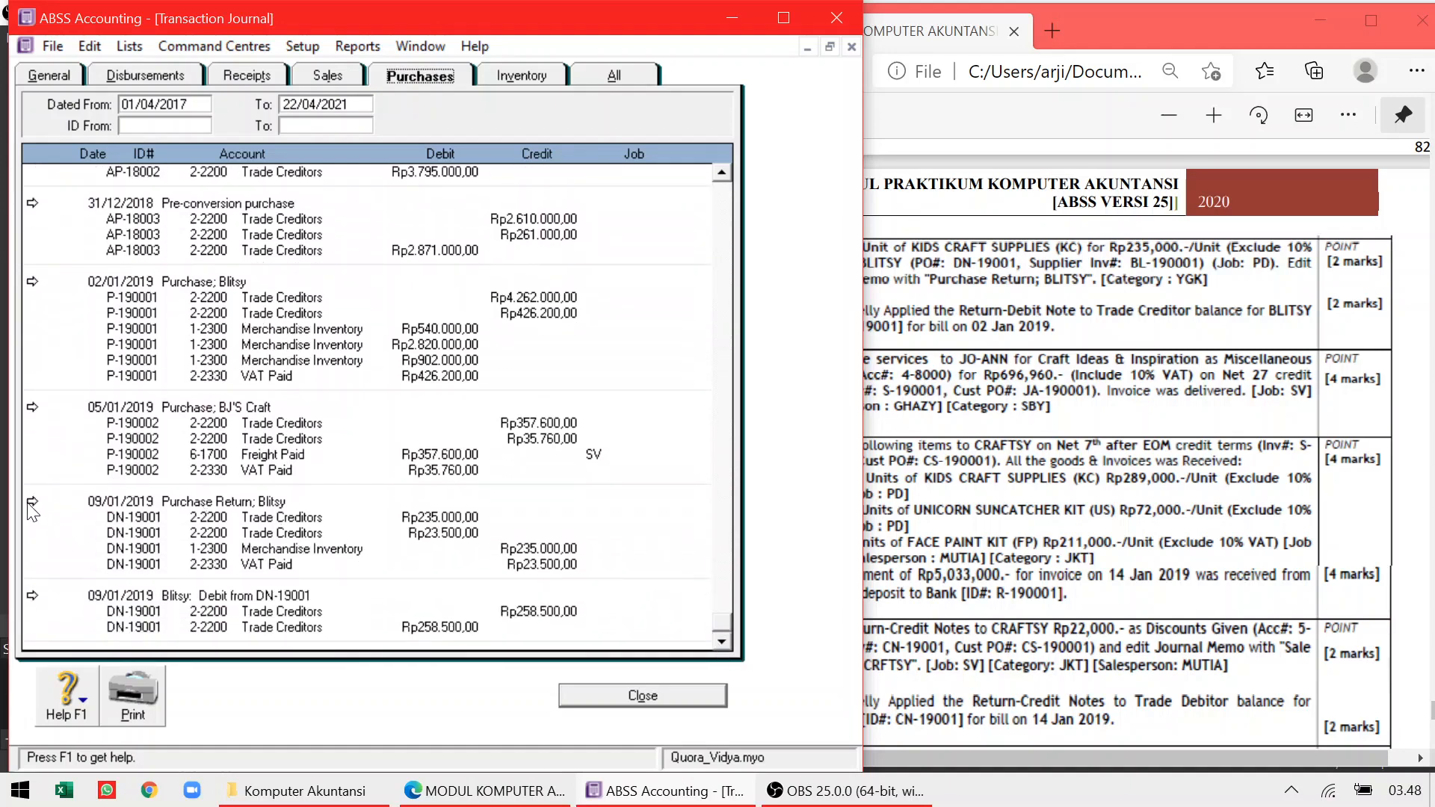
{"action": "left_click", "coordinate": [32, 502]}
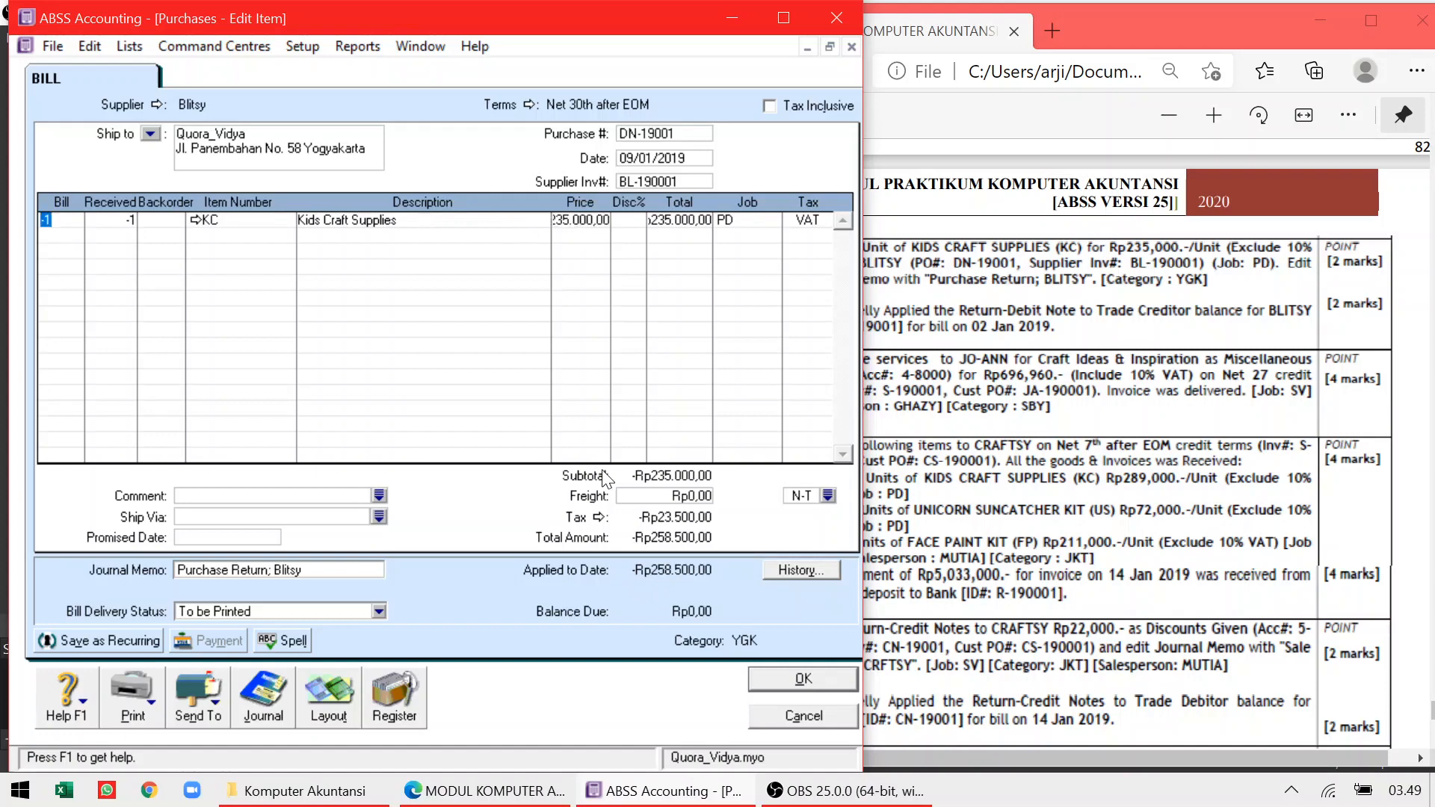
{"action": "left_click", "coordinate": [791, 681]}
{"action": "left_click", "coordinate": [655, 703]}
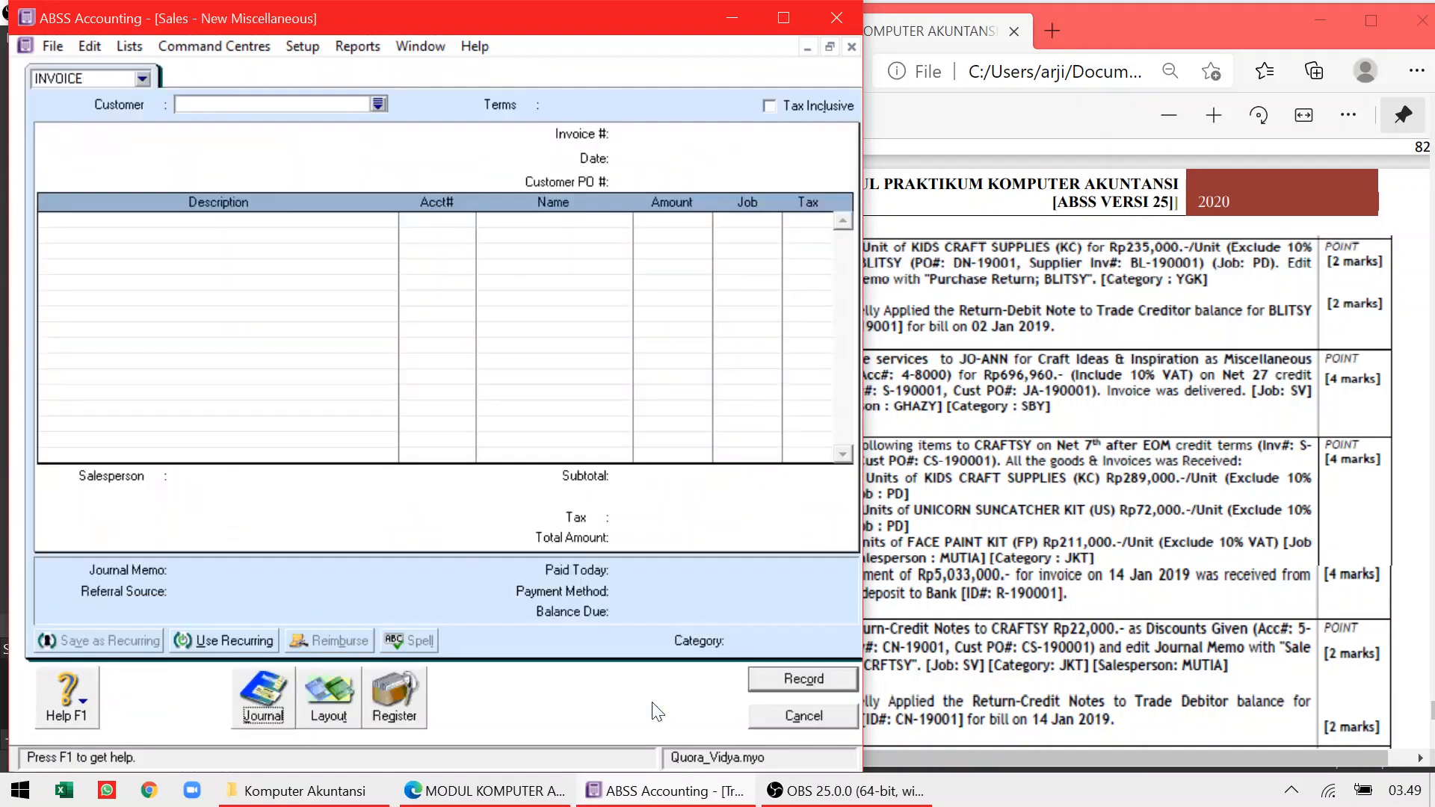
{"action": "left_click", "coordinate": [804, 716]}
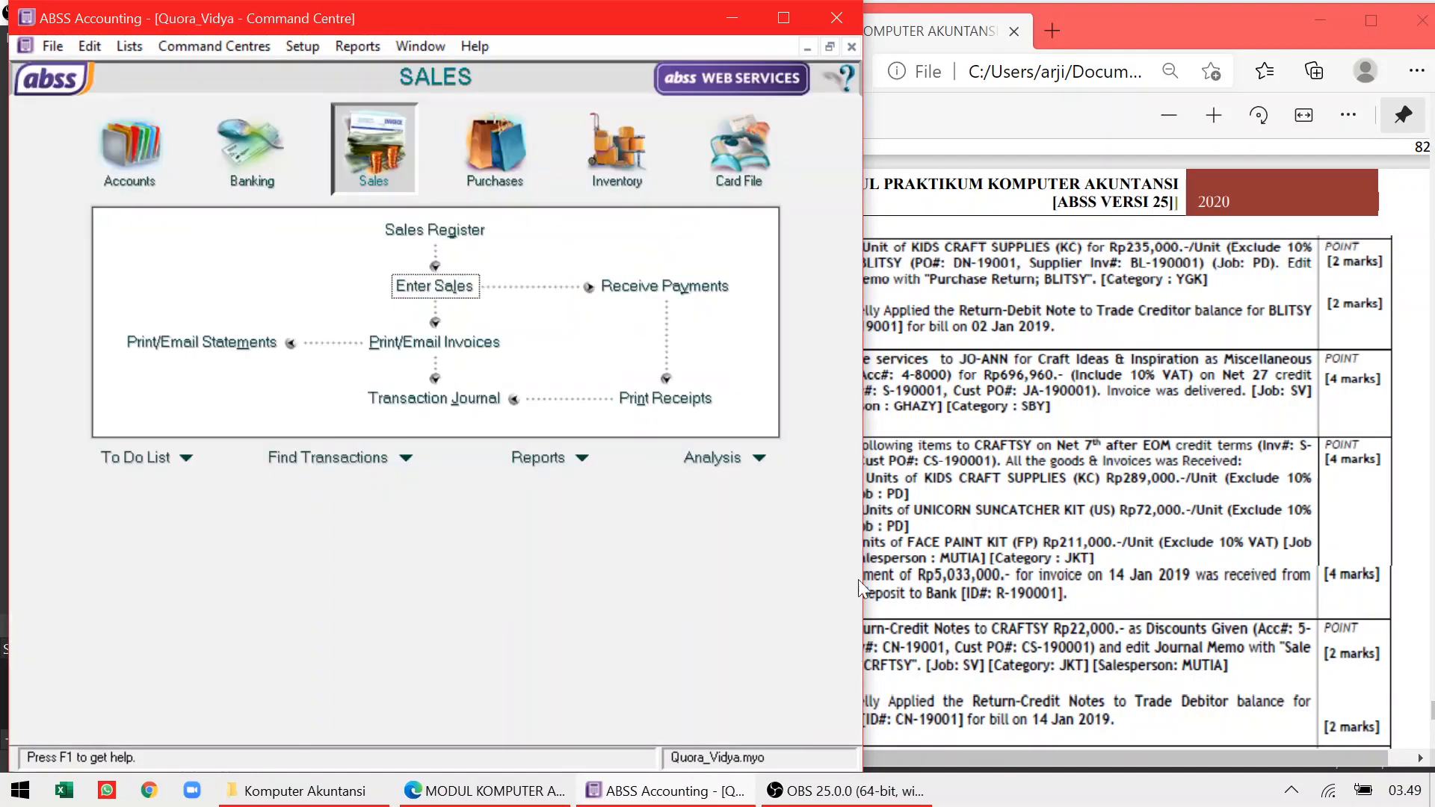
Find the module's 25 Jan transfer from Bank to Petty Cash and open a new Spend Money transaction for it
{"action": "left_click", "coordinate": [942, 464]}
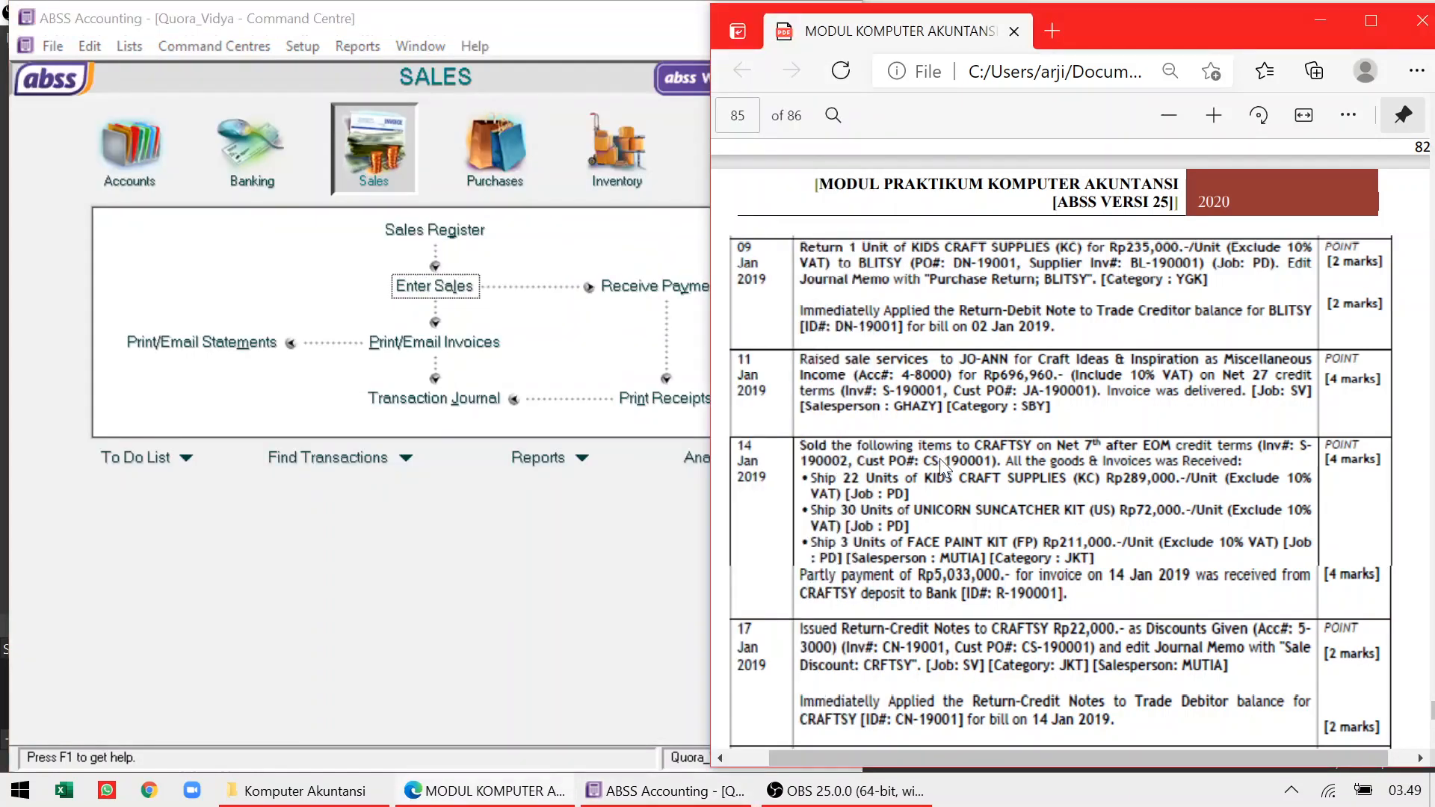
{"action": "scroll", "coordinate": [942, 468], "scroll_direction": "down", "scroll_amount": 4}
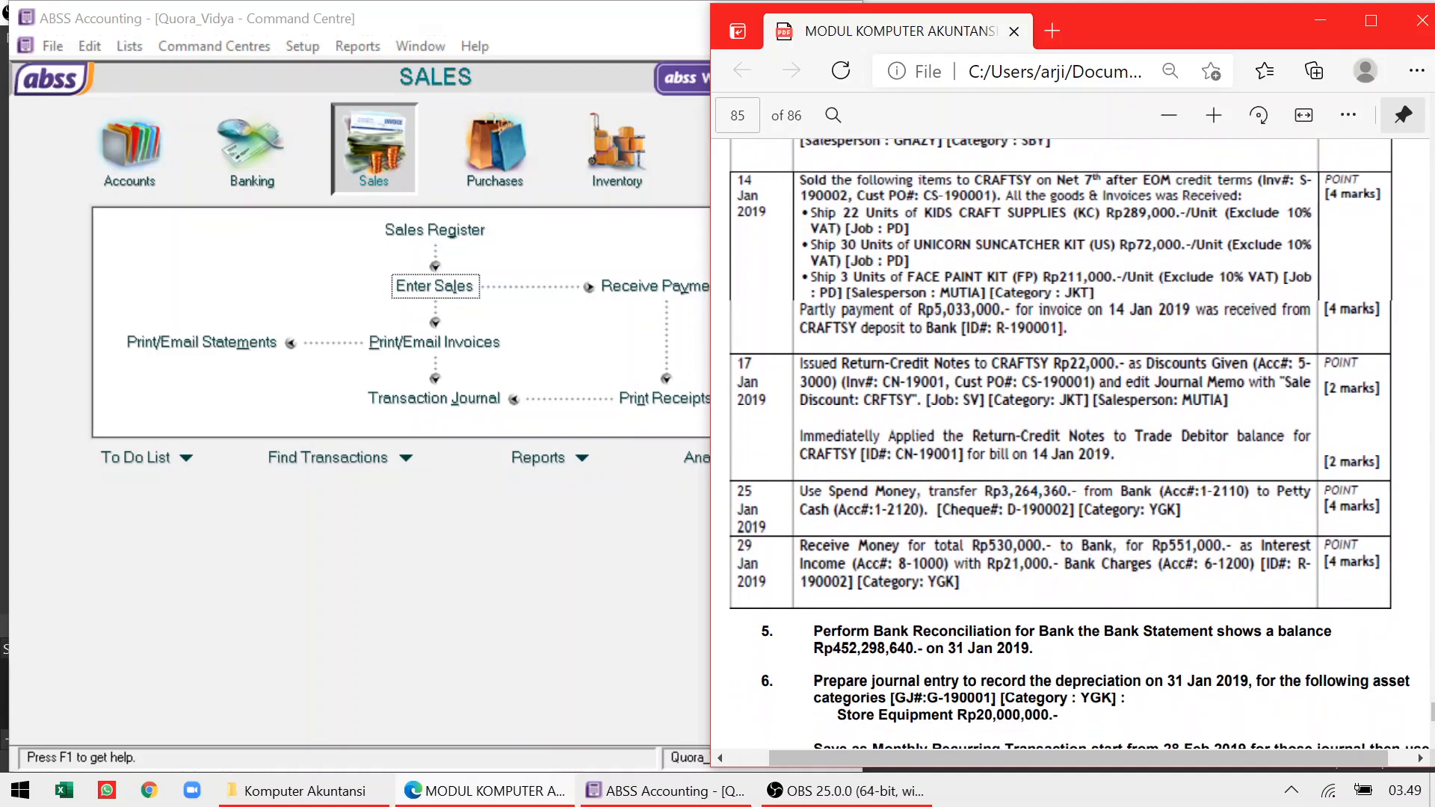
{"action": "scroll", "coordinate": [1071, 445], "scroll_direction": "down", "scroll_amount": 1}
{"action": "scroll", "coordinate": [1079, 444], "scroll_direction": "down", "scroll_amount": 1}
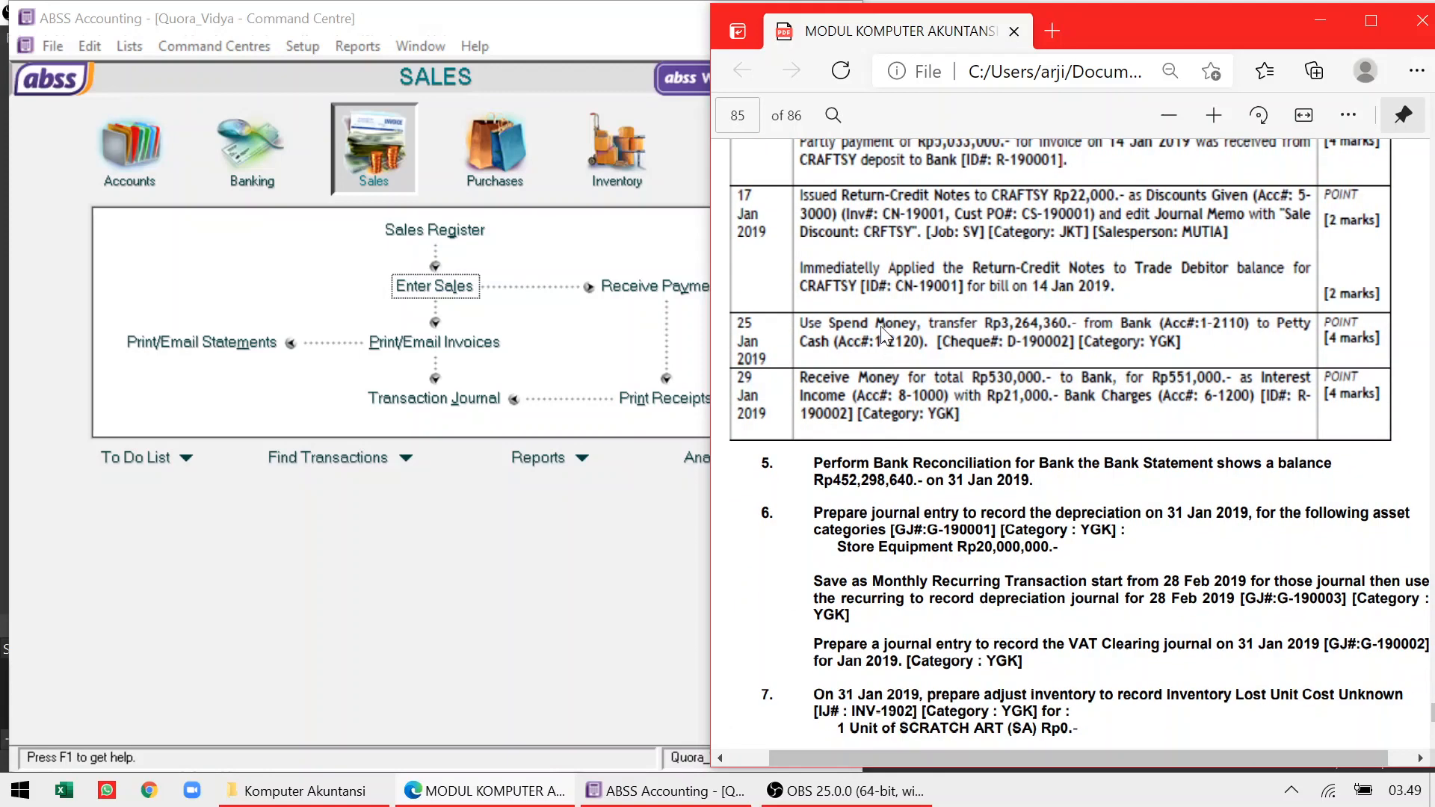
{"action": "left_click", "coordinate": [267, 149]}
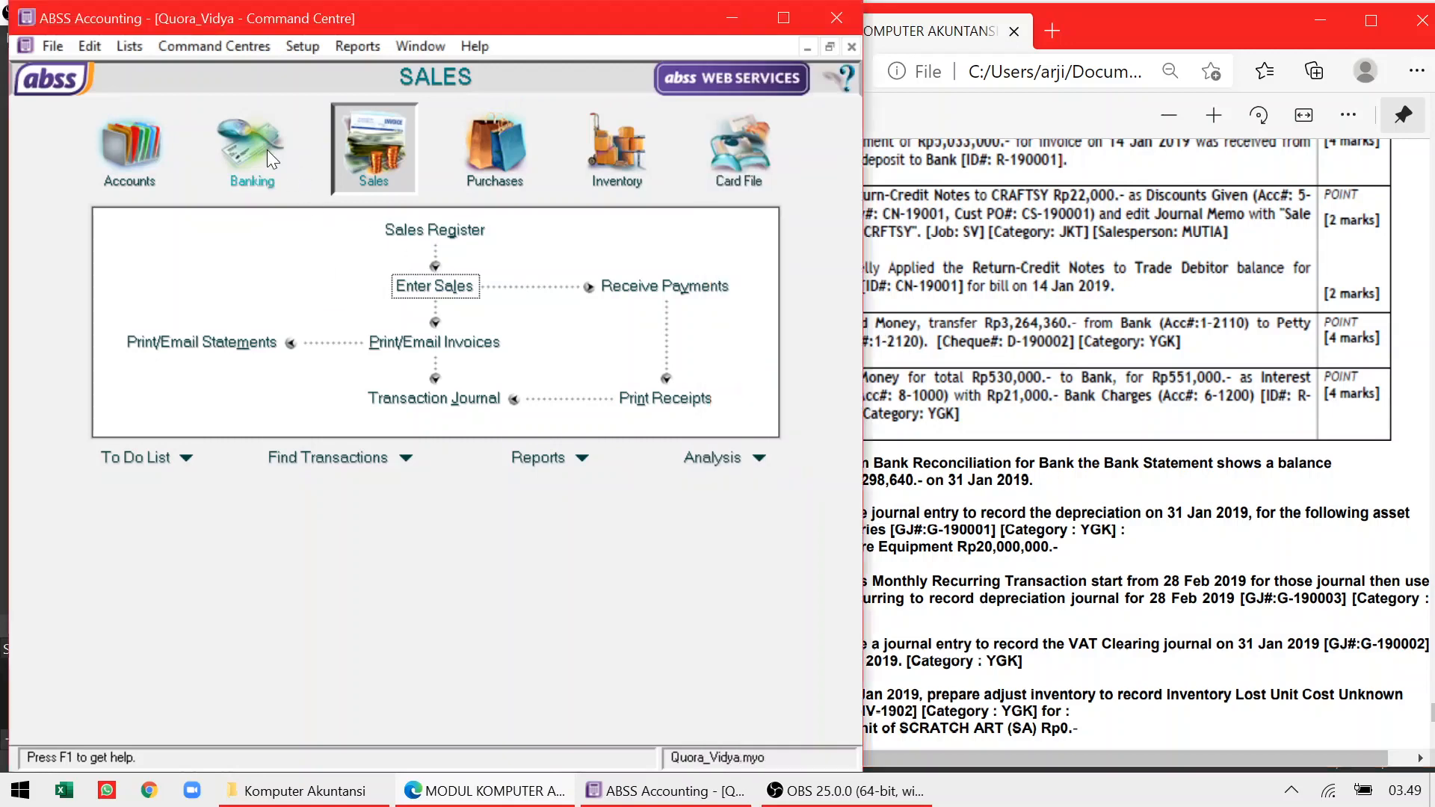
{"action": "left_click", "coordinate": [230, 253]}
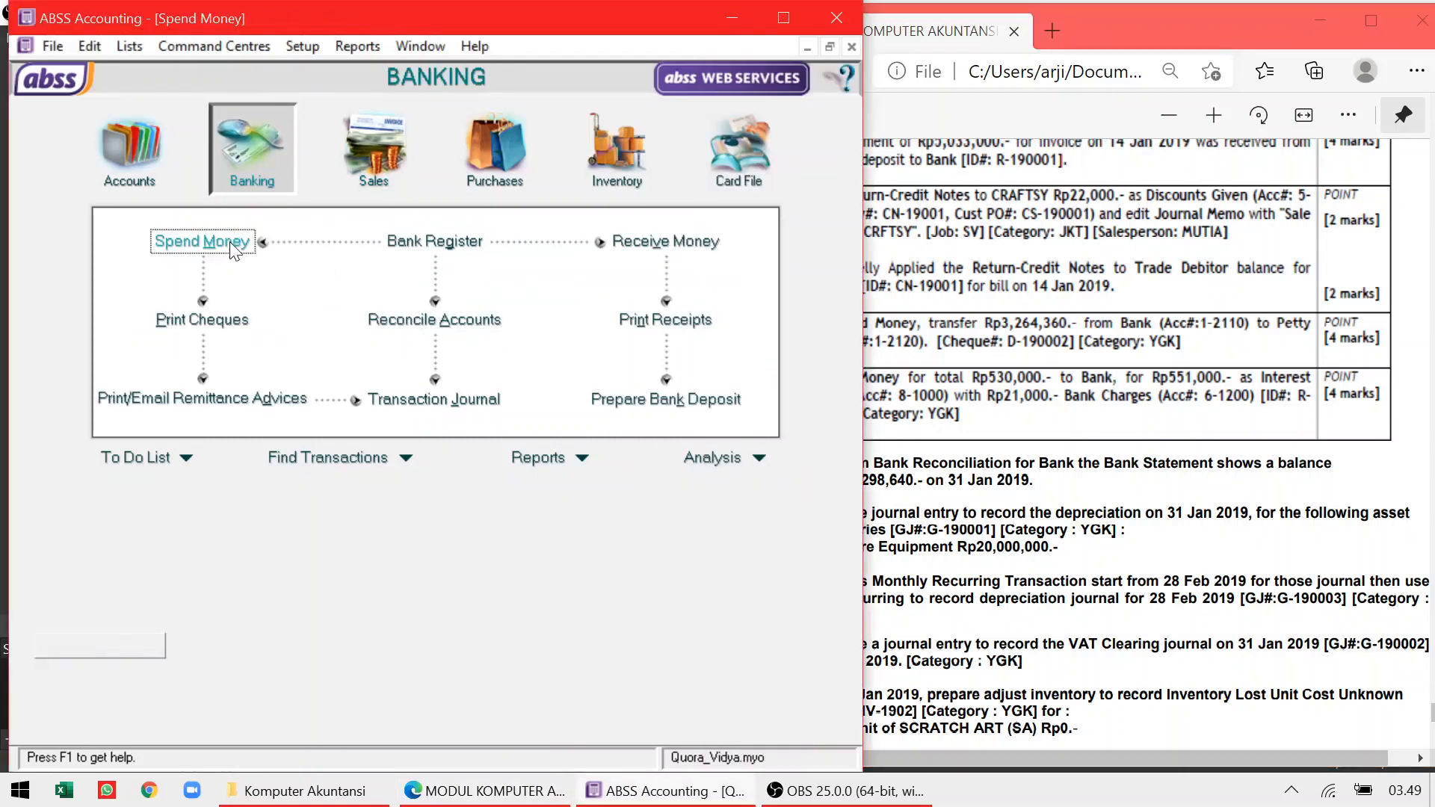
{"action": "left_click", "coordinate": [961, 305]}
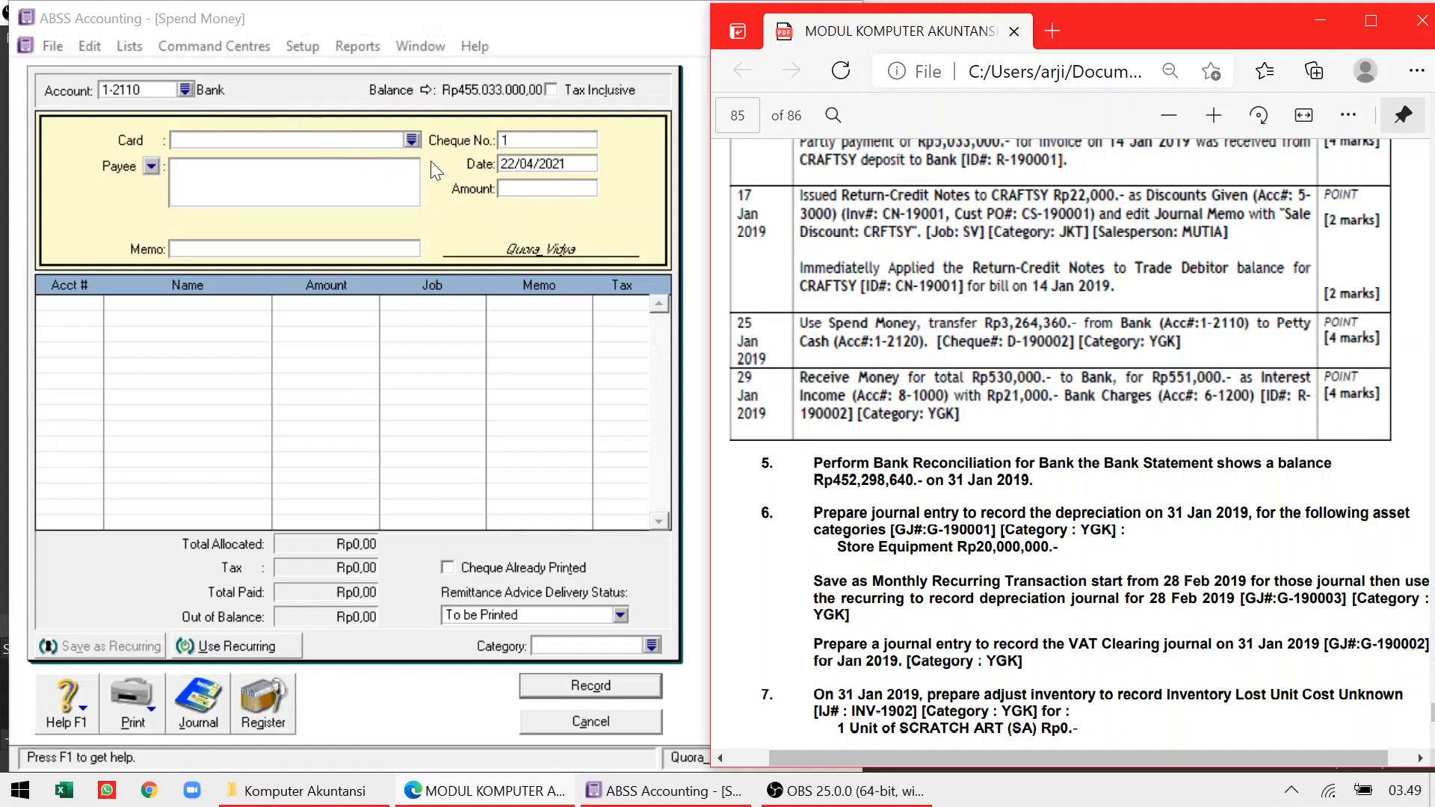
Set the Spend Money cheque number to D-190002 and the date to 25/01/2019, and check the module for the amount
{"action": "left_click", "coordinate": [515, 141]}
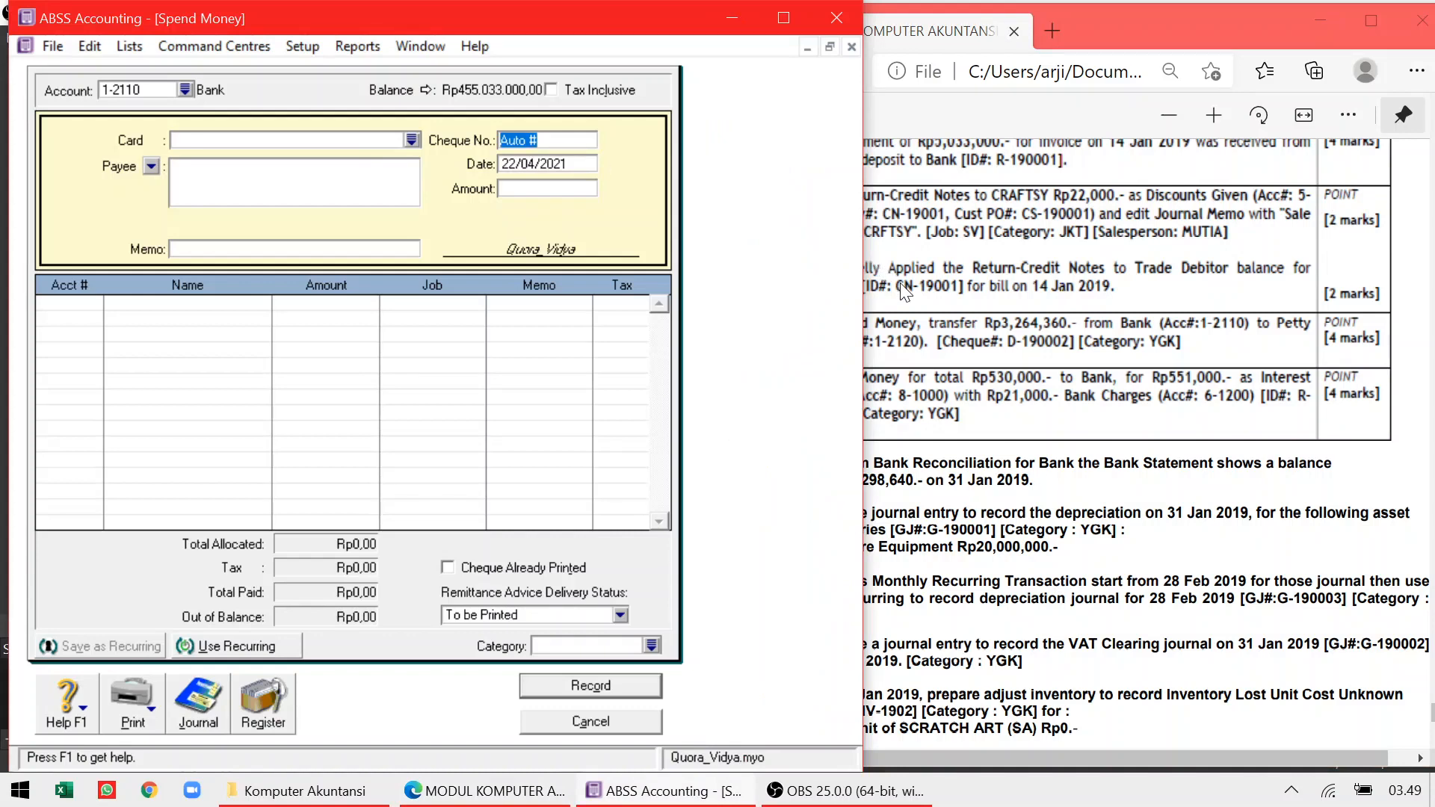
{"action": "type", "text": "D-190002"}
{"action": "key", "text": "Tab"}
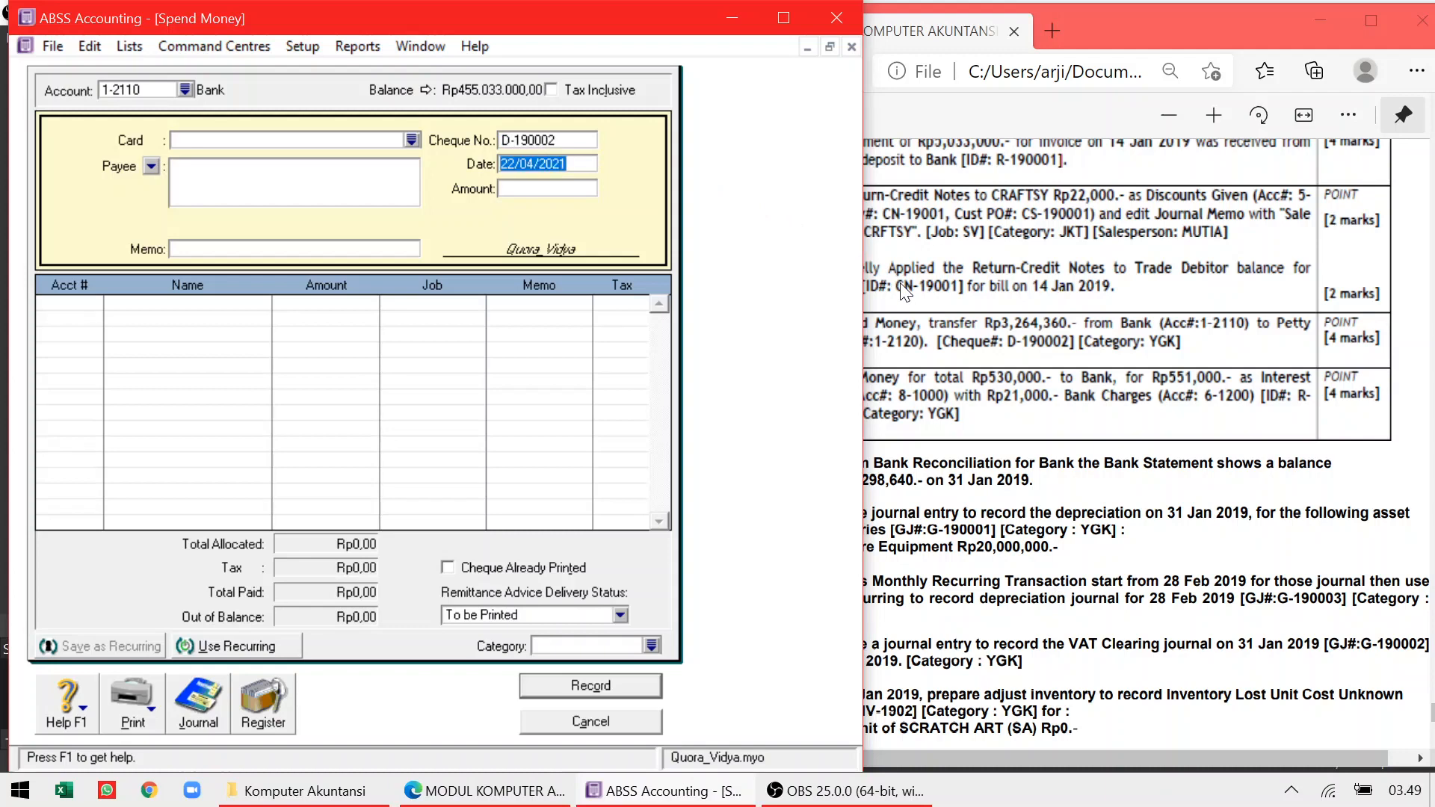
{"action": "left_click", "coordinate": [1315, 243]}
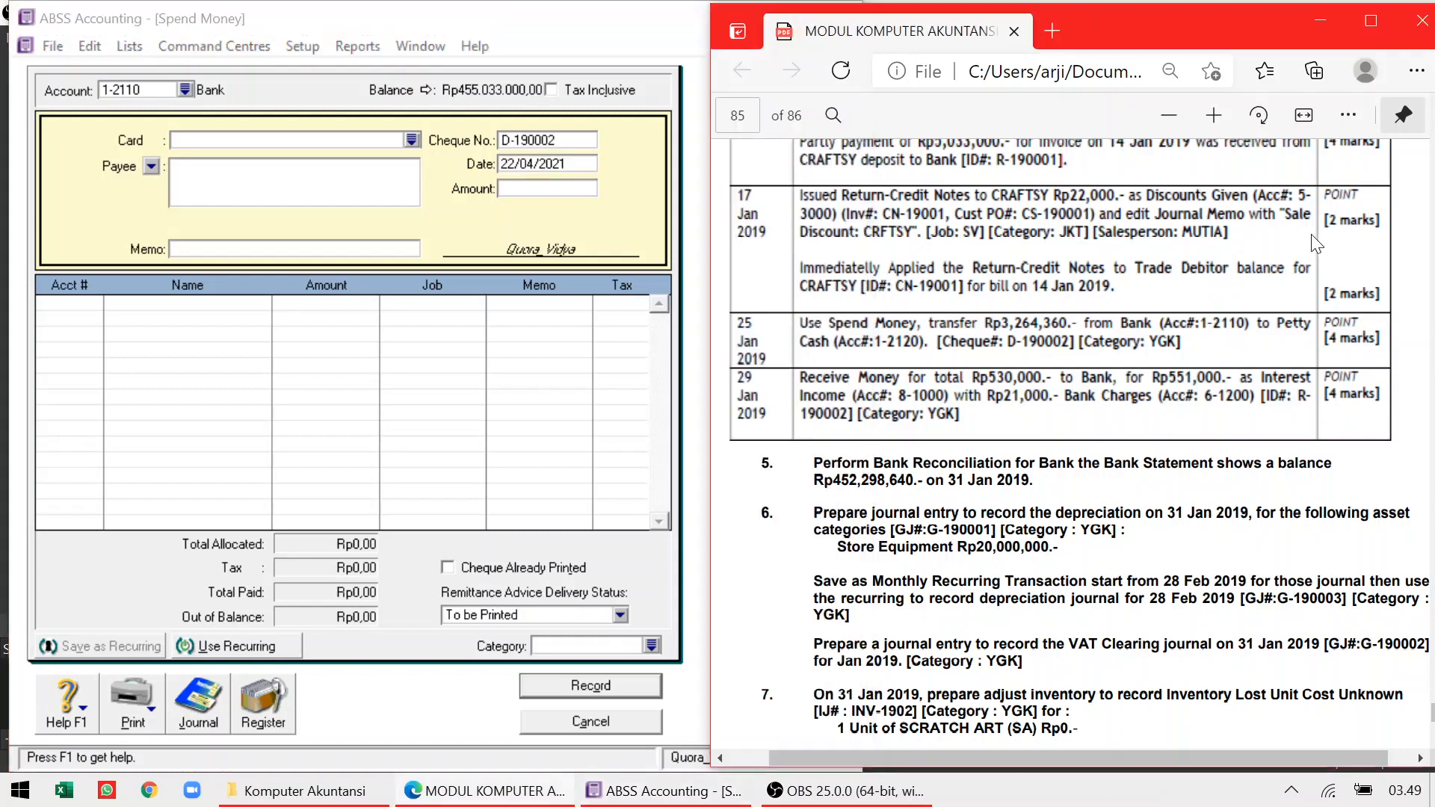
{"action": "left_click", "coordinate": [577, 165]}
{"action": "left_click_drag", "start_coordinate": [577, 165], "coordinate": [409, 154]}
{"action": "type", "text": "2"}
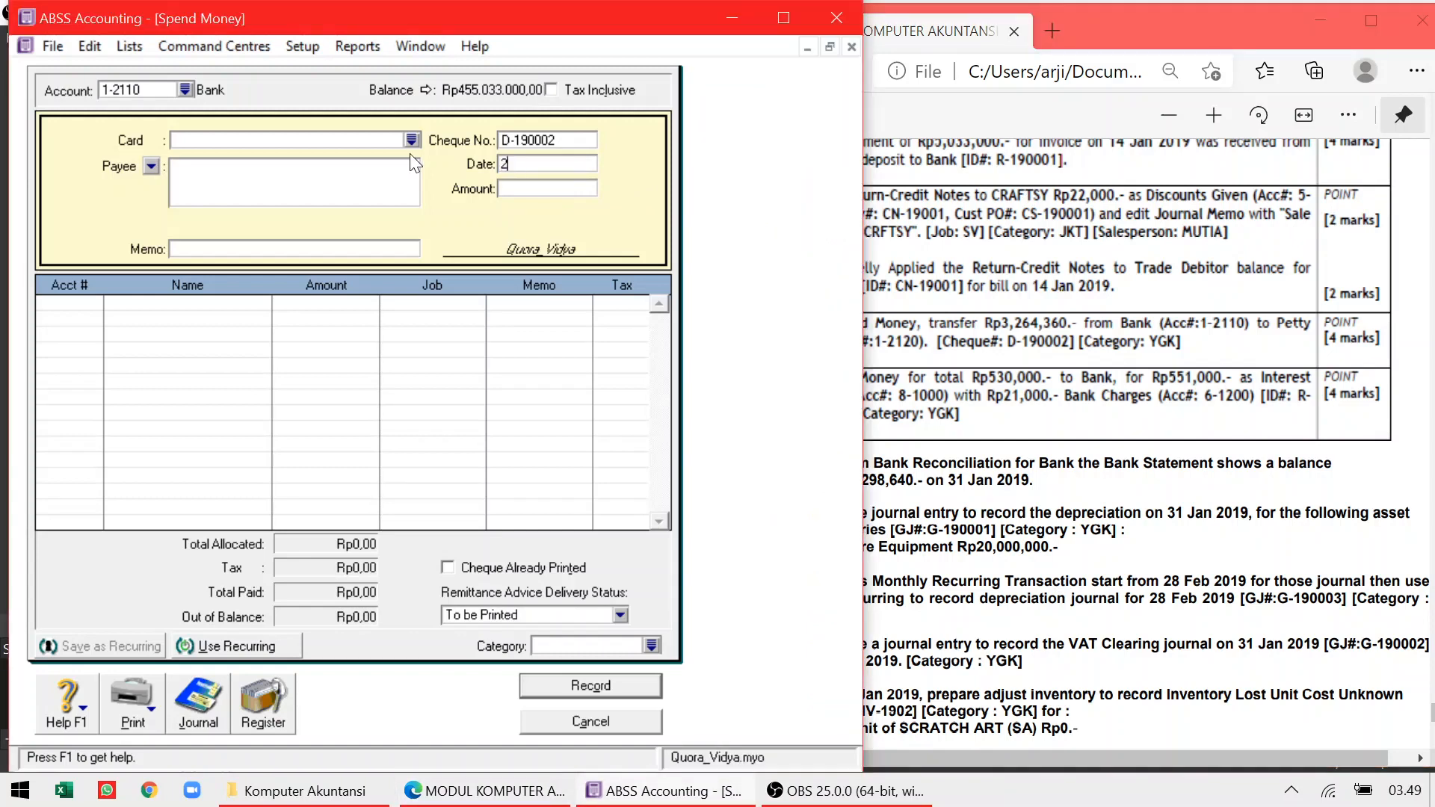
{"action": "type", "text": "5/01/2019"}
{"action": "key", "text": "Tab"}
{"action": "left_click", "coordinate": [1054, 335]}
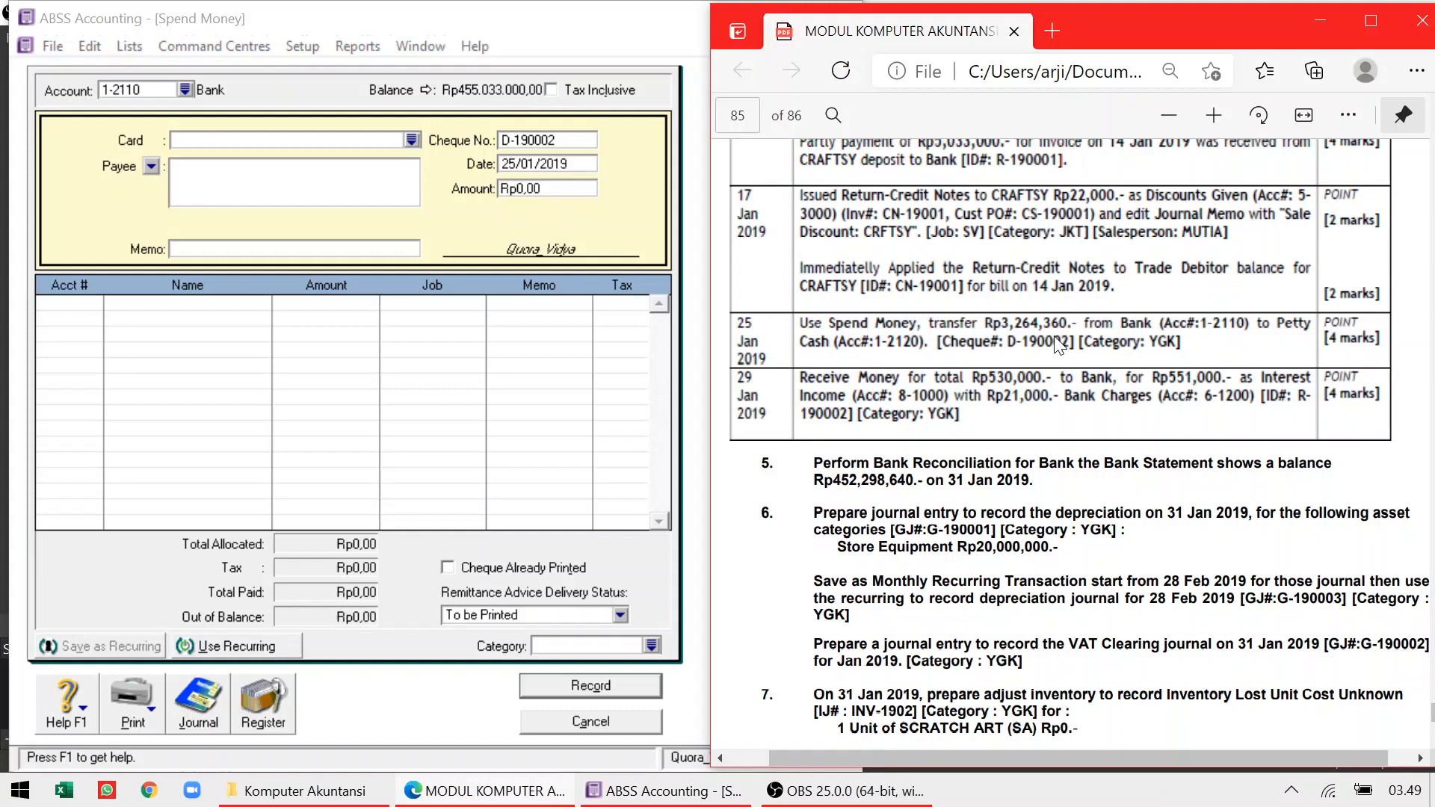
Set the Spend Money amount to Rp3.264.360
{"action": "left_click", "coordinate": [579, 190]}
{"action": "key", "text": "BackSpace"}
{"action": "key", "text": "BackSpace"}
{"action": "key", "text": "BackSpace"}
{"action": "key", "text": "BackSpace"}
{"action": "key", "text": "BackSpace"}
{"action": "key", "text": "BackSpace"}
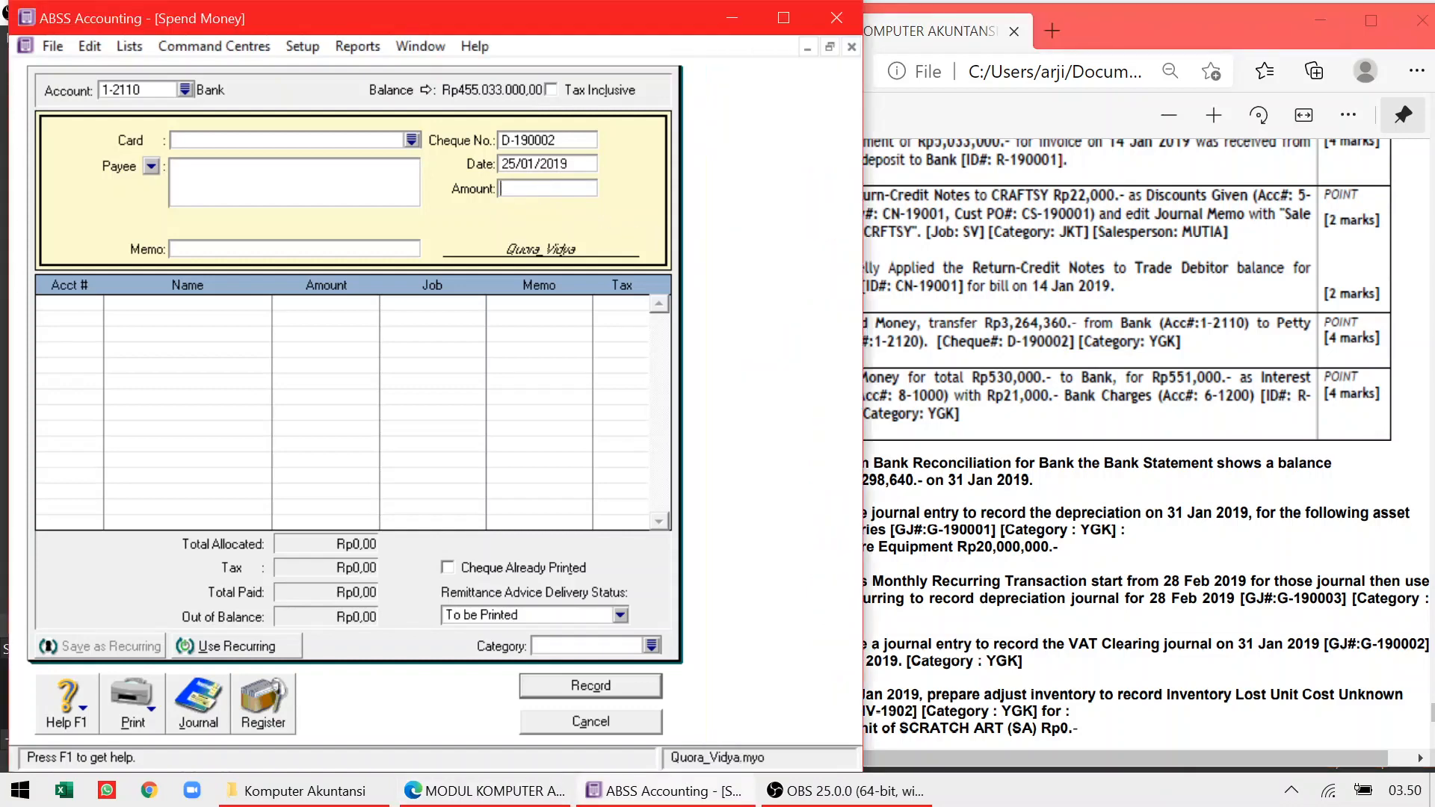
{"action": "type", "text": "3.2"}
{"action": "type", "text": "64."}
{"action": "type", "text": "360"}
{"action": "key", "text": "Tab"}
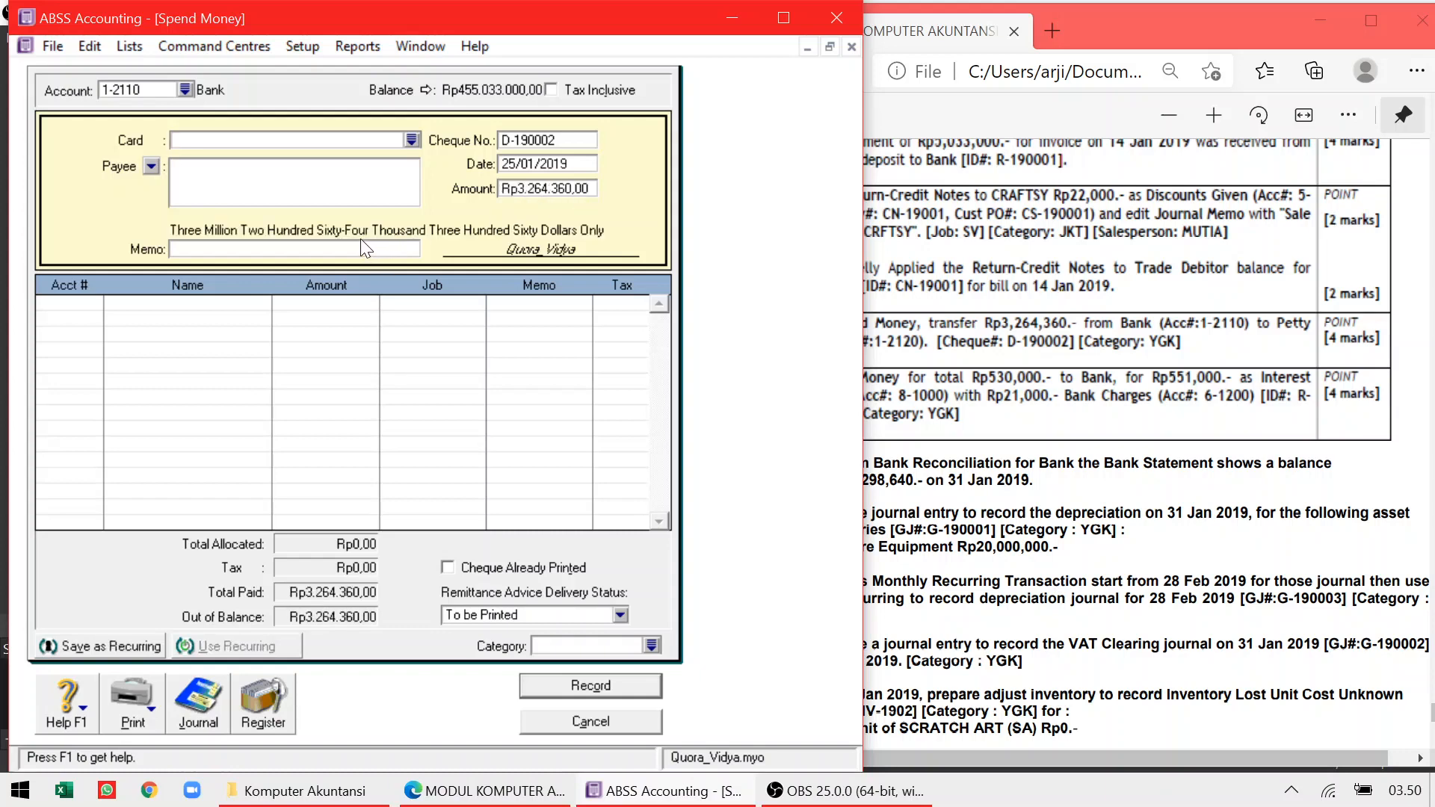
Enter "Transfer" as the memo and allocate the full amount to account 1-2120 Petty Cash
{"action": "left_click", "coordinate": [929, 328]}
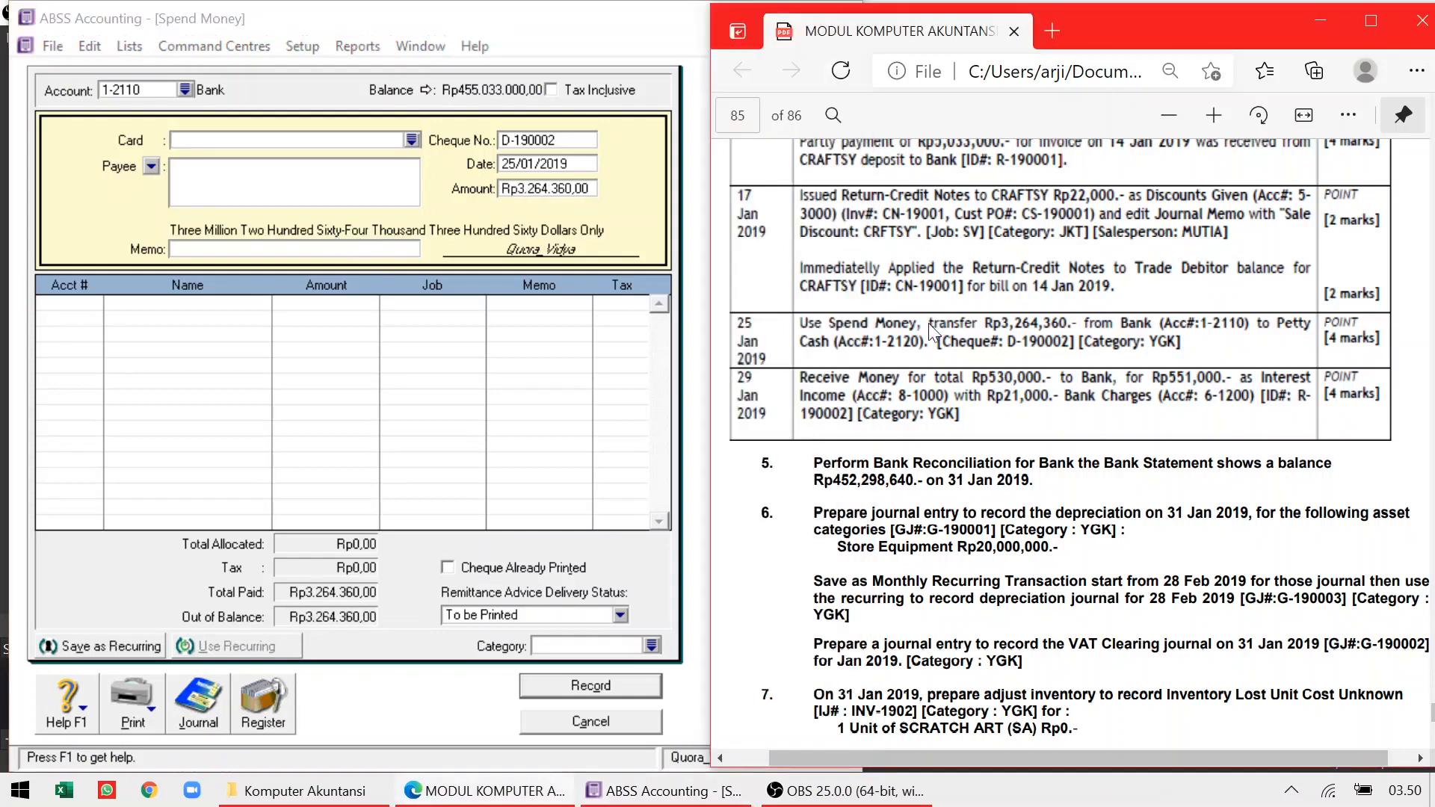
{"action": "left_click", "coordinate": [293, 251]}
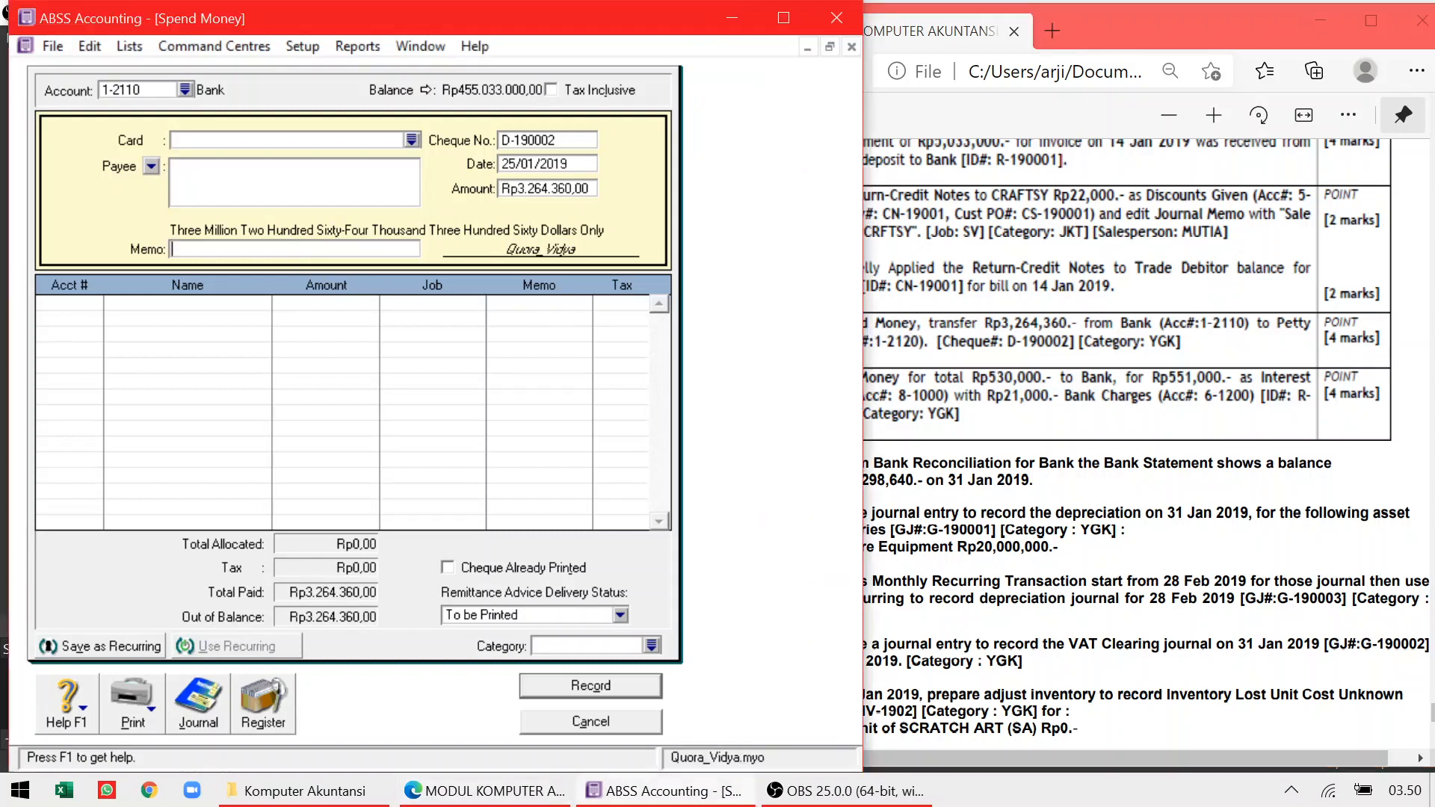
{"action": "type", "text": "Transfer"}
{"action": "left_click", "coordinate": [95, 303]}
{"action": "left_click", "coordinate": [95, 302]}
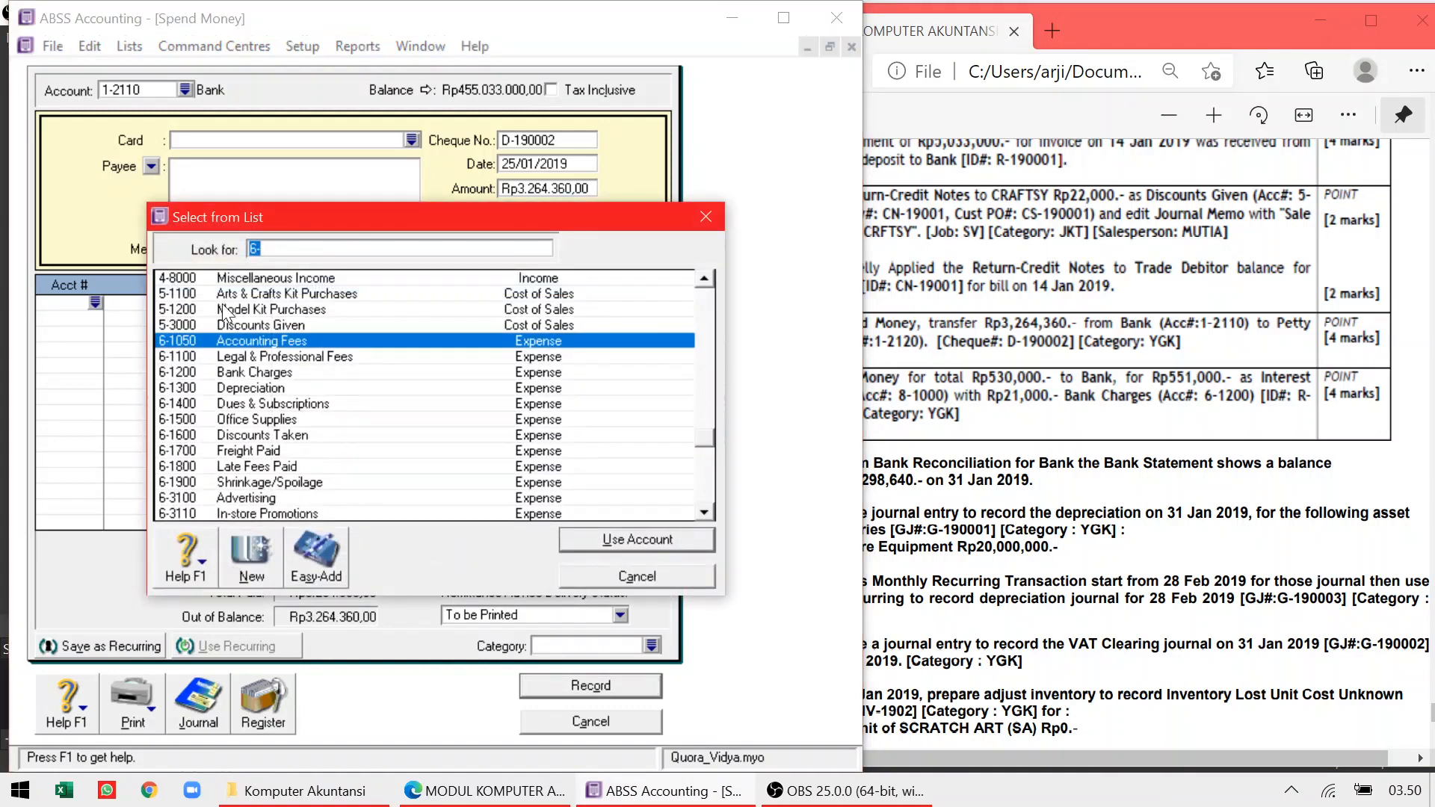
{"action": "left_click_drag", "start_coordinate": [690, 432], "coordinate": [685, 239]}
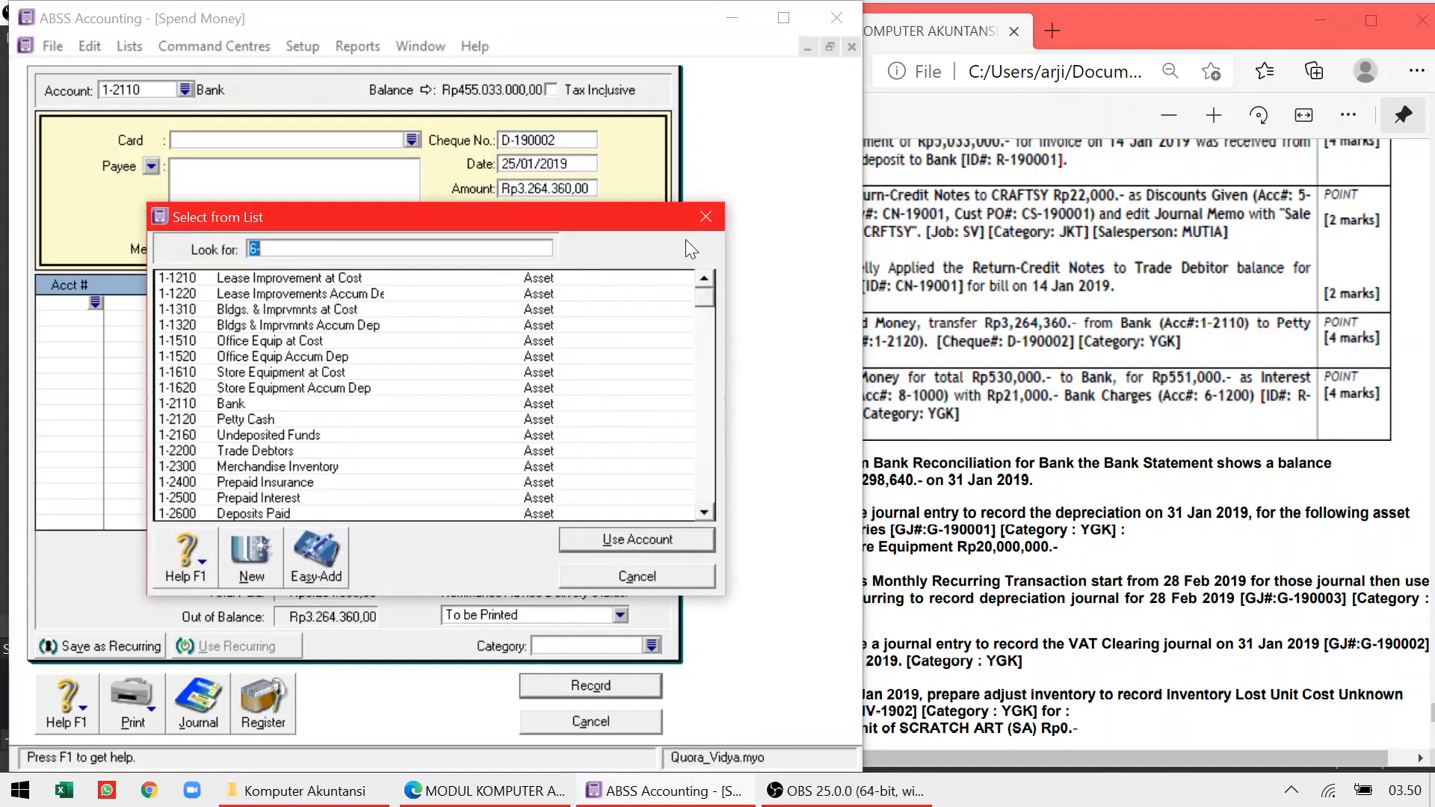
{"action": "double_click", "coordinate": [251, 419]}
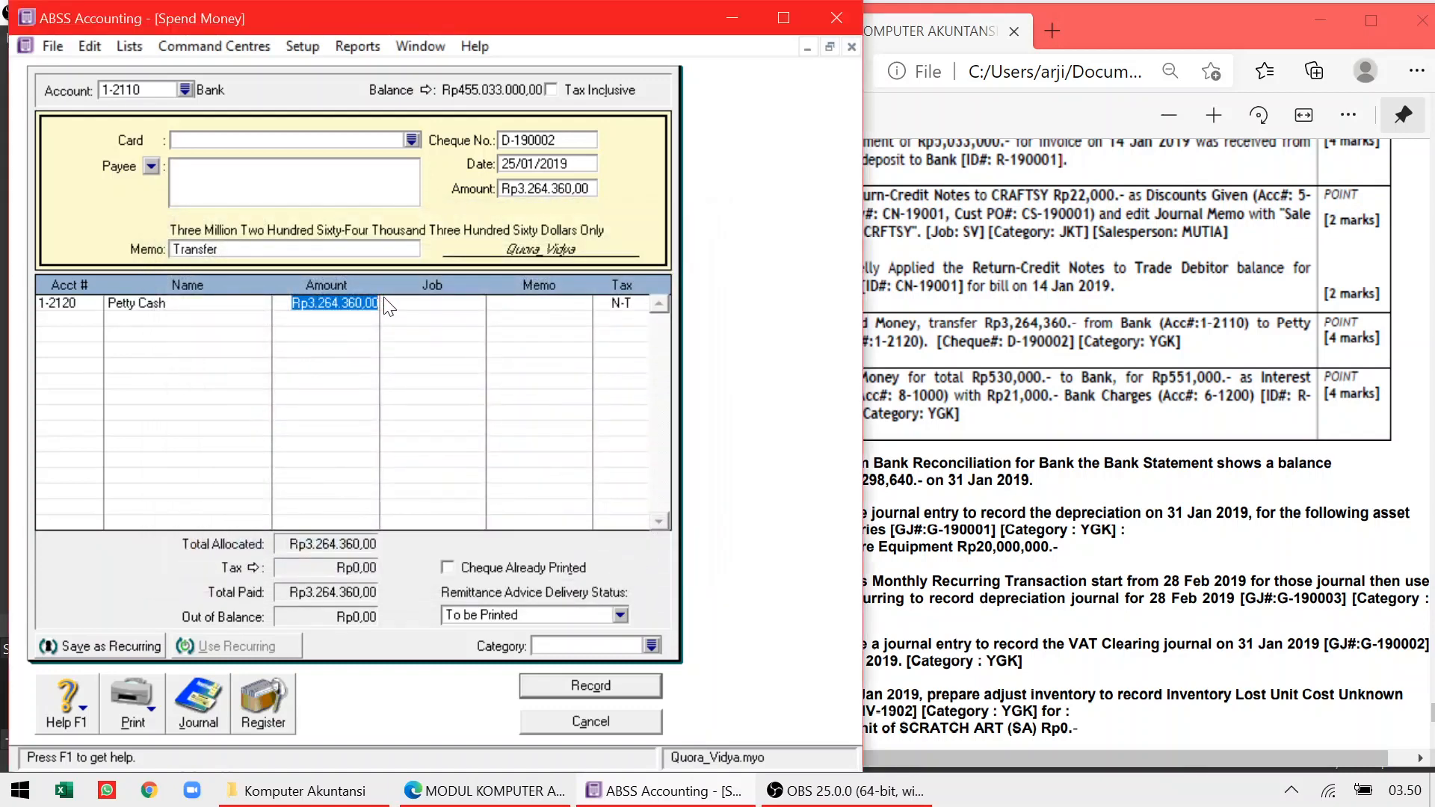
Assign category YGK to the Petty Cash transfer and record it without a job number
{"action": "left_click", "coordinate": [1071, 433]}
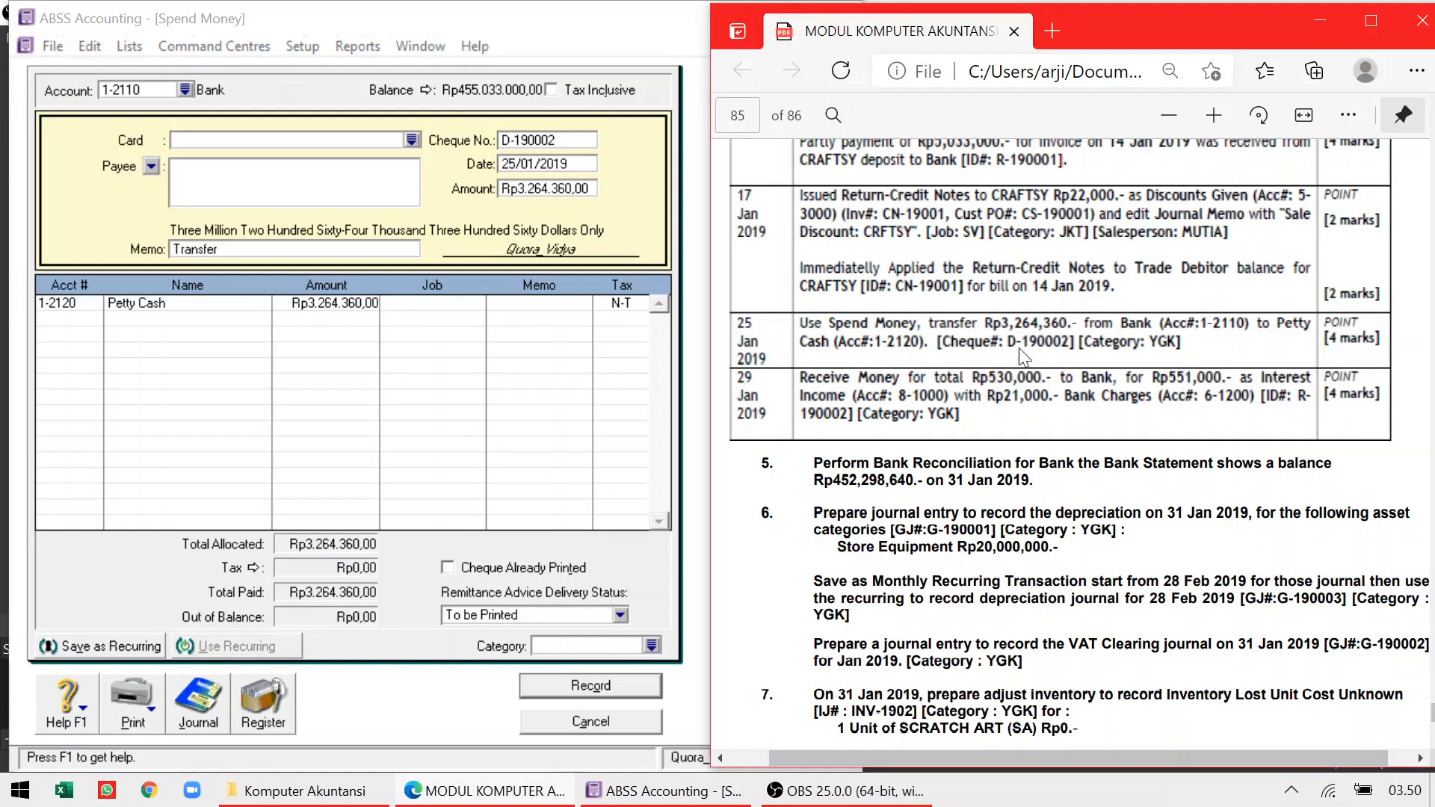
{"action": "left_click", "coordinate": [649, 645]}
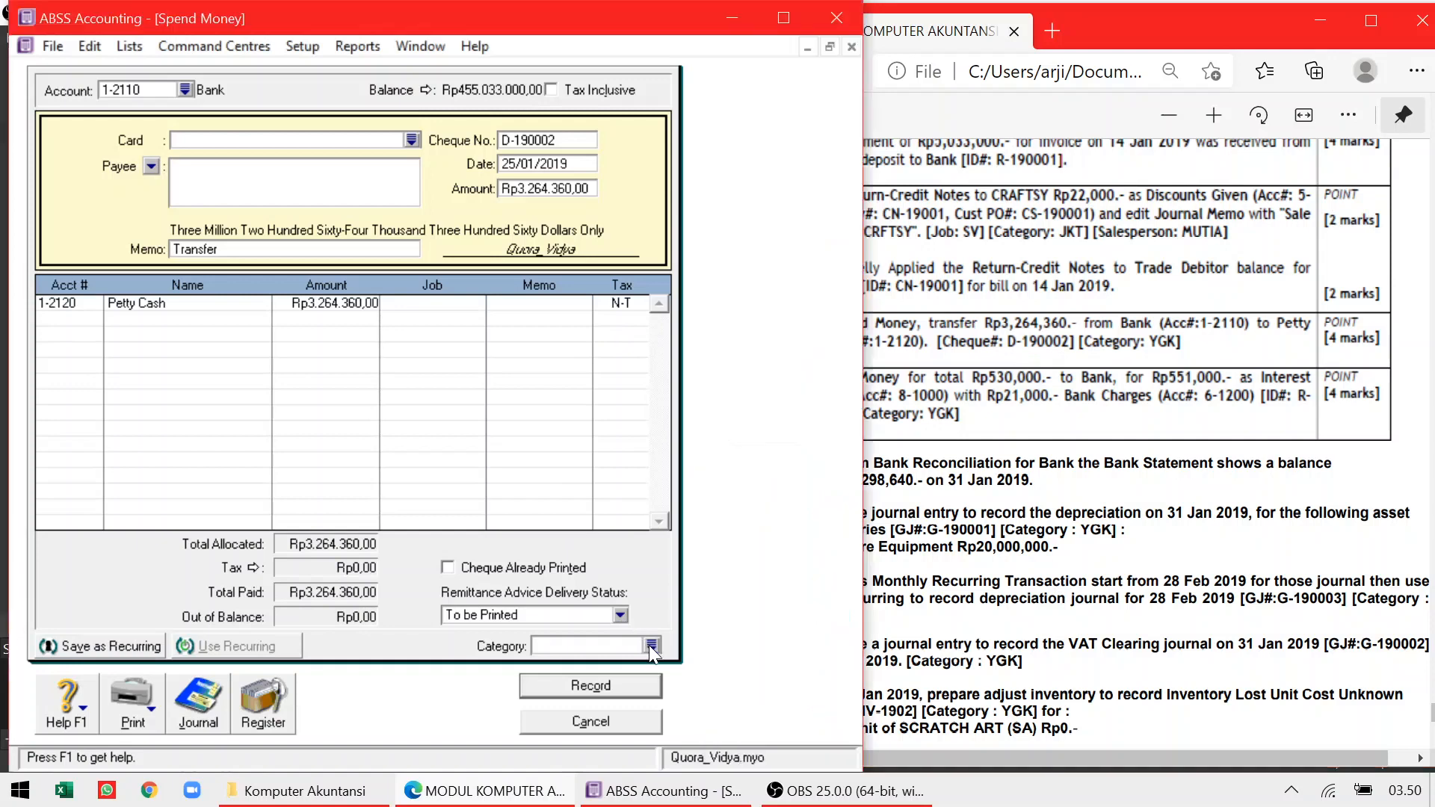
{"action": "left_click", "coordinate": [323, 308]}
{"action": "double_click", "coordinate": [323, 308]}
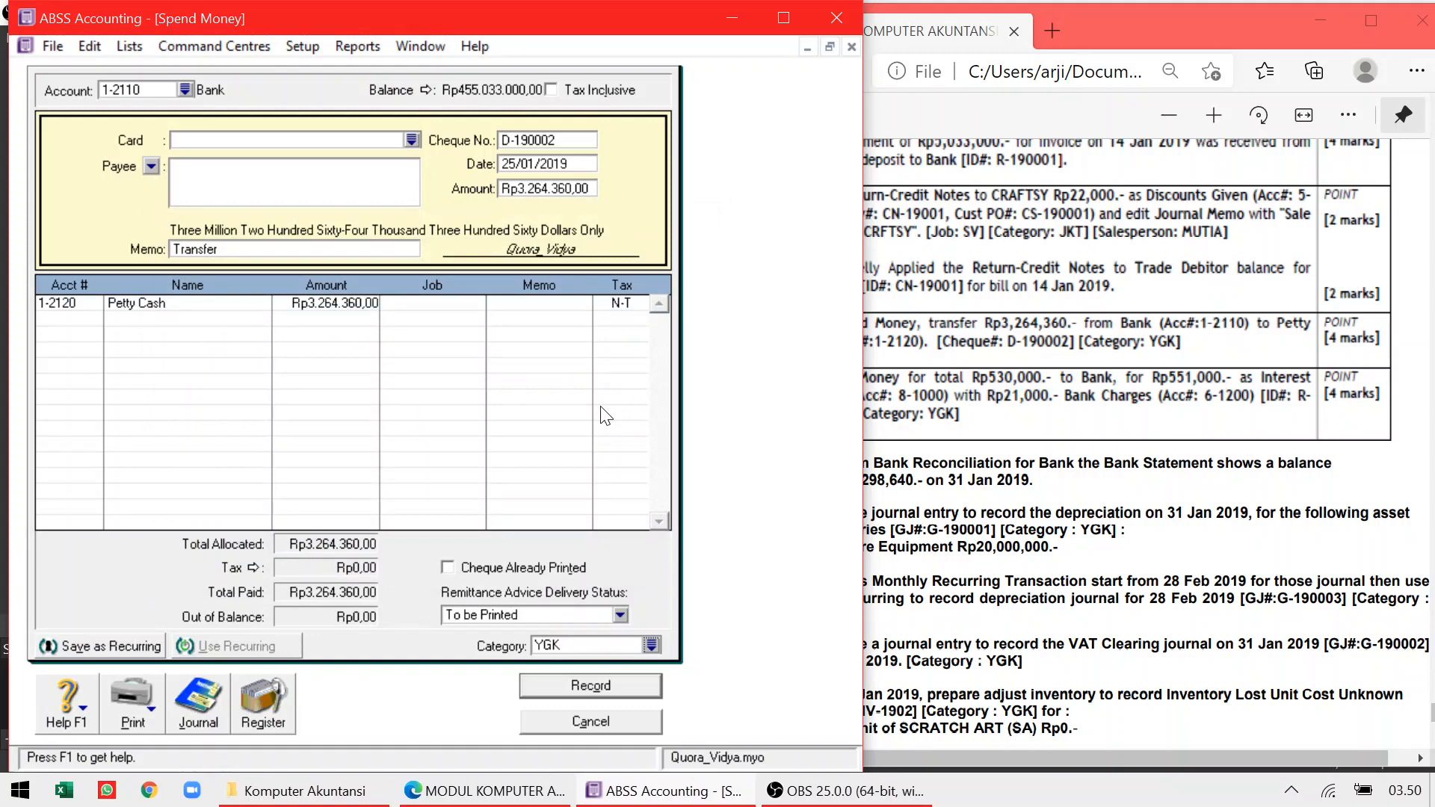
{"action": "left_click", "coordinate": [977, 349]}
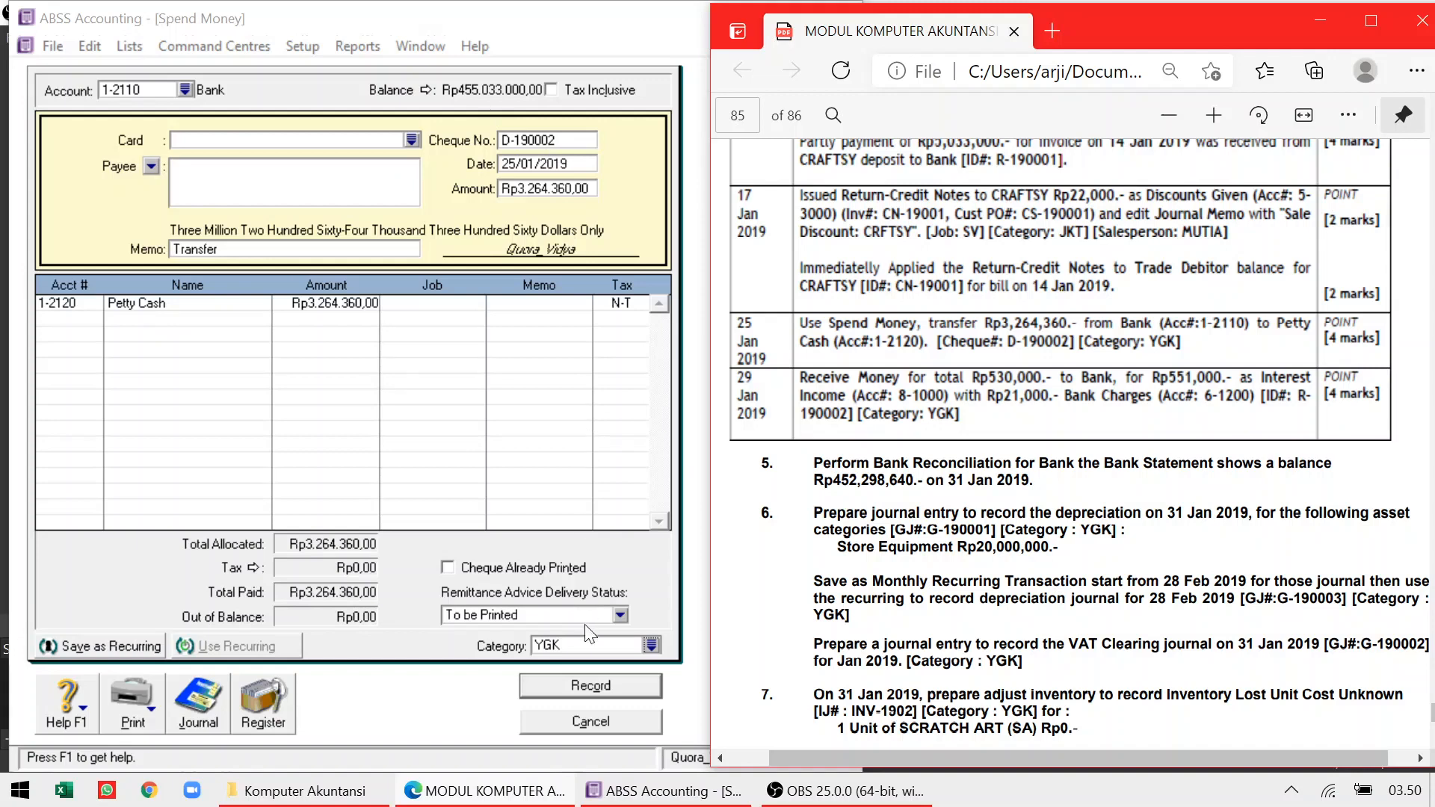
{"action": "left_click", "coordinate": [577, 688]}
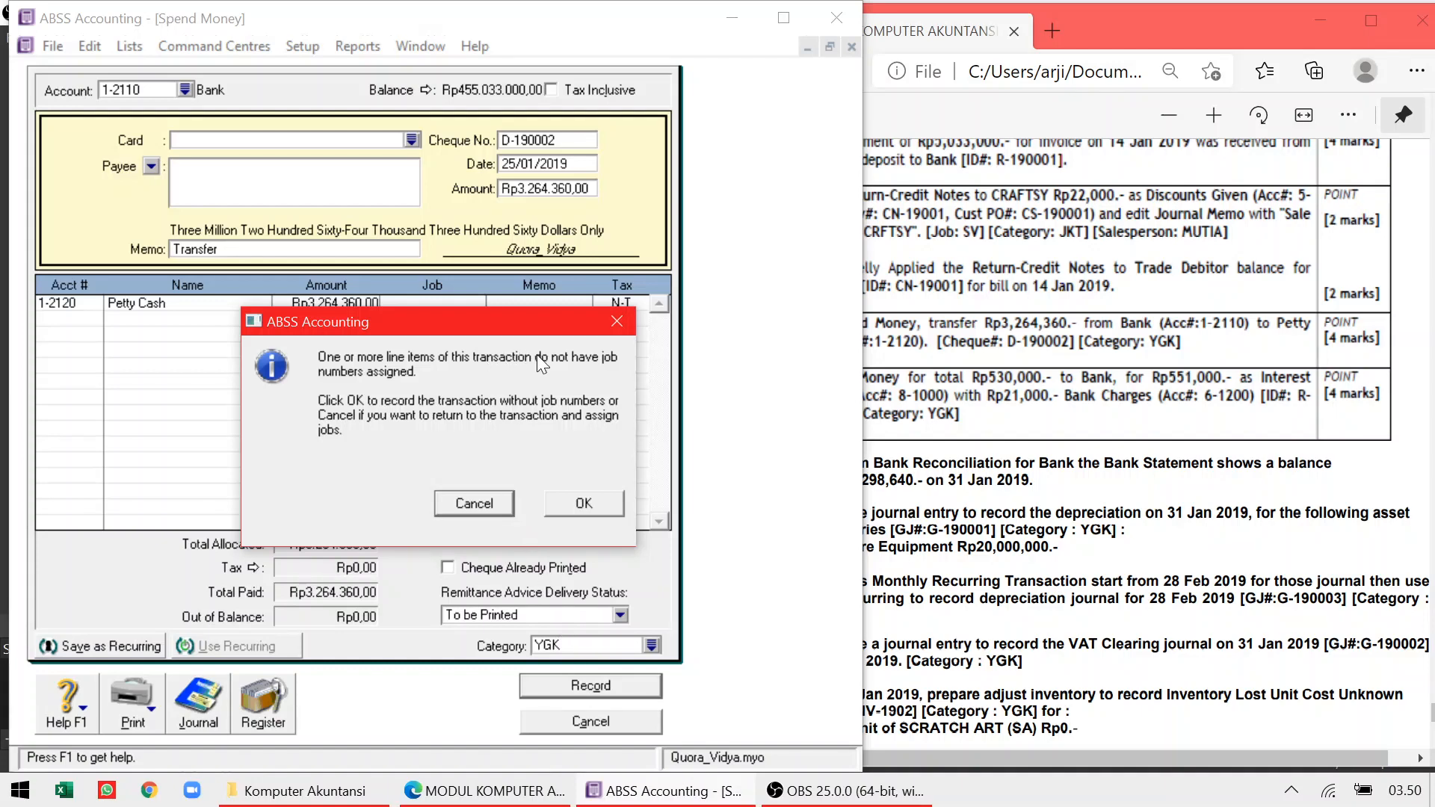
{"action": "left_click_drag", "start_coordinate": [454, 307], "coordinate": [433, 349]}
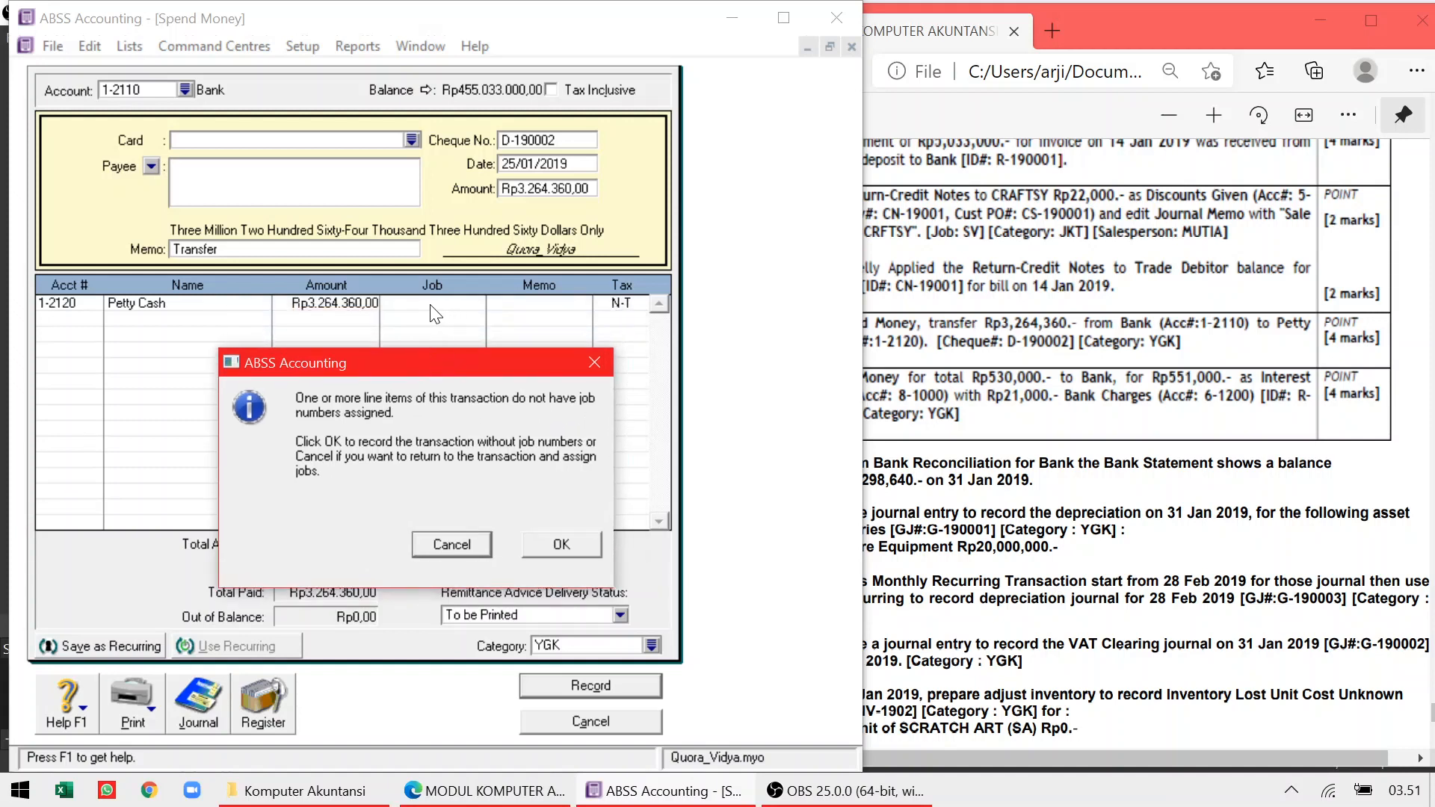
{"action": "left_click", "coordinate": [561, 545]}
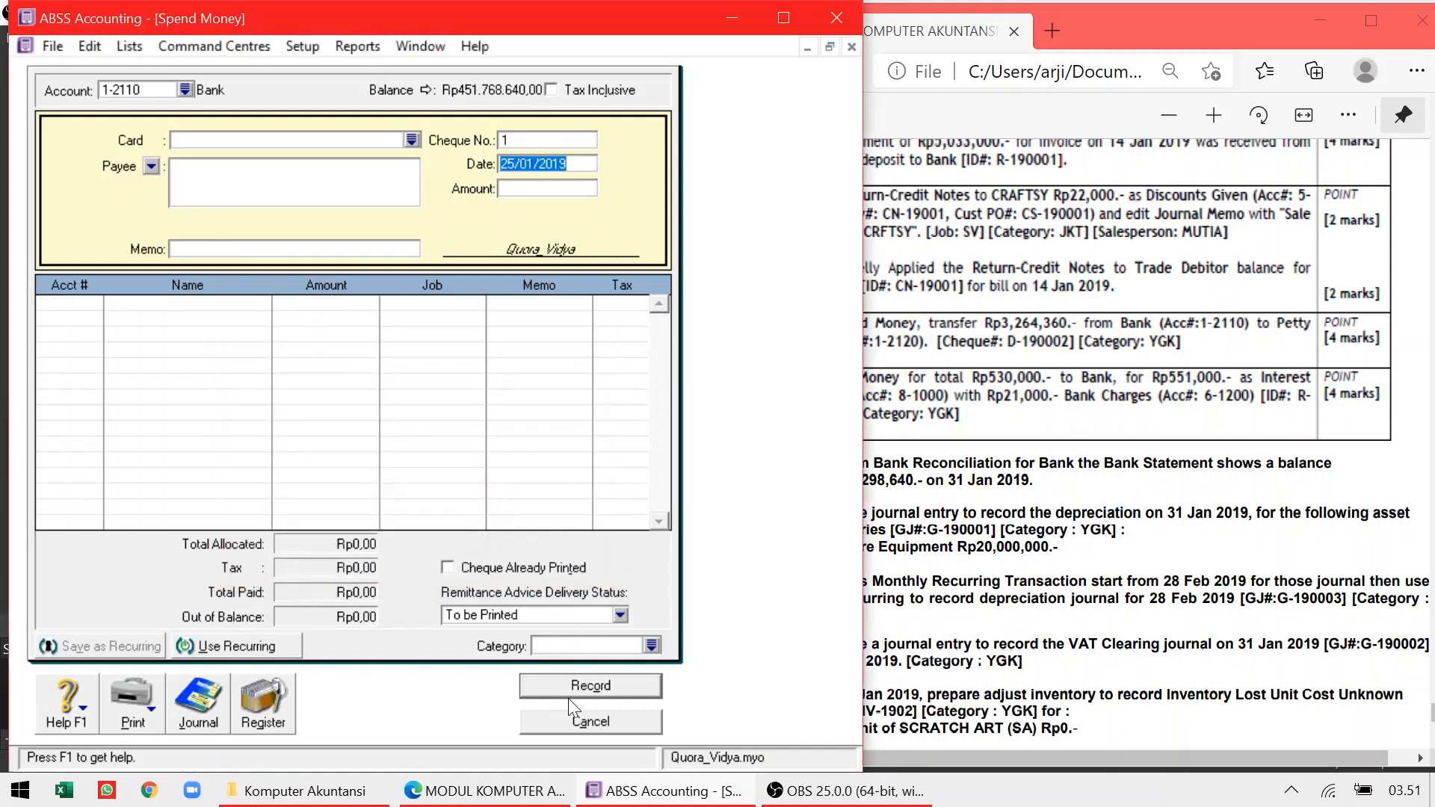
Close Spend Money and open a new Receive Money transaction for the module's 29 Jan entry
{"action": "left_click", "coordinate": [573, 721]}
{"action": "left_click", "coordinate": [1010, 379]}
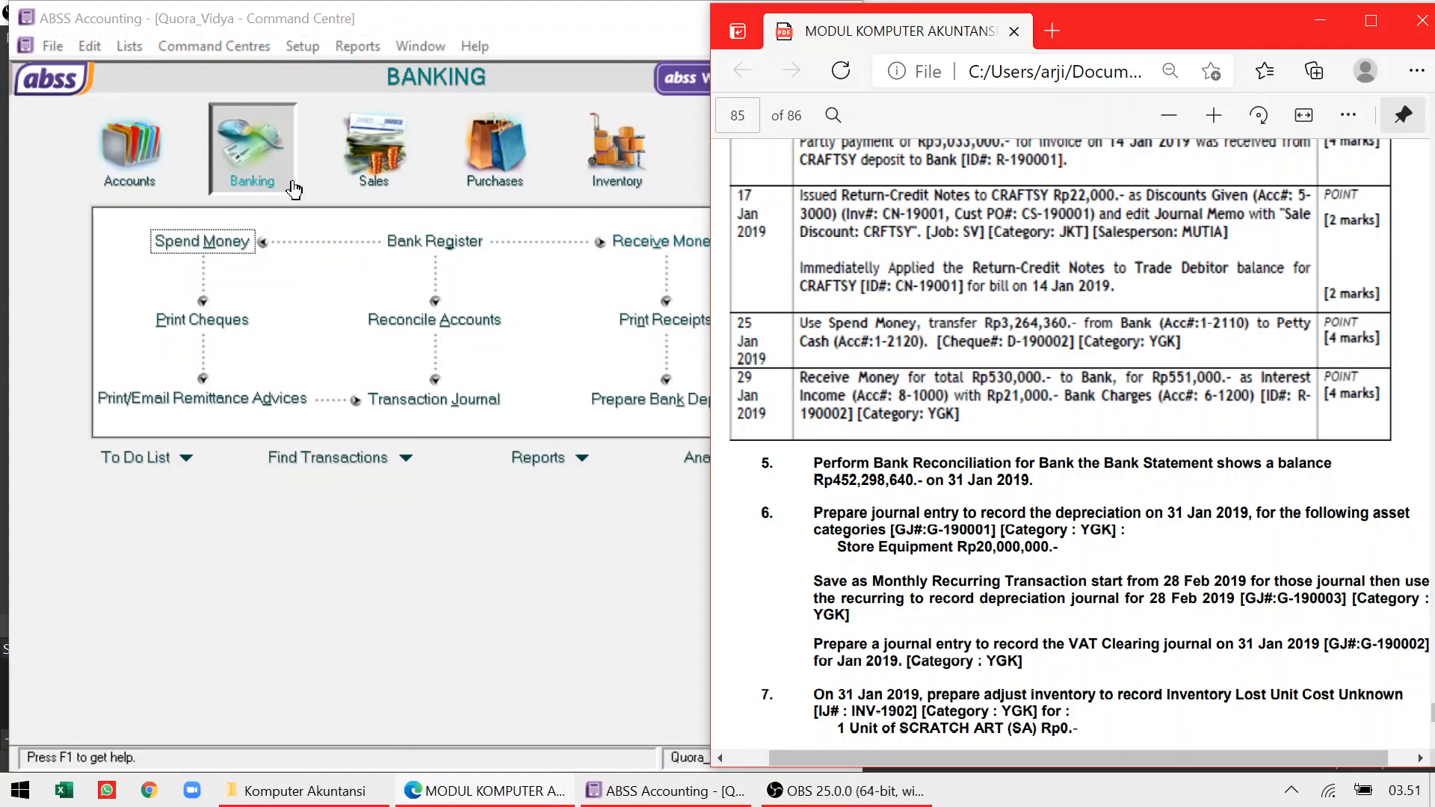
{"action": "left_click", "coordinate": [664, 249]}
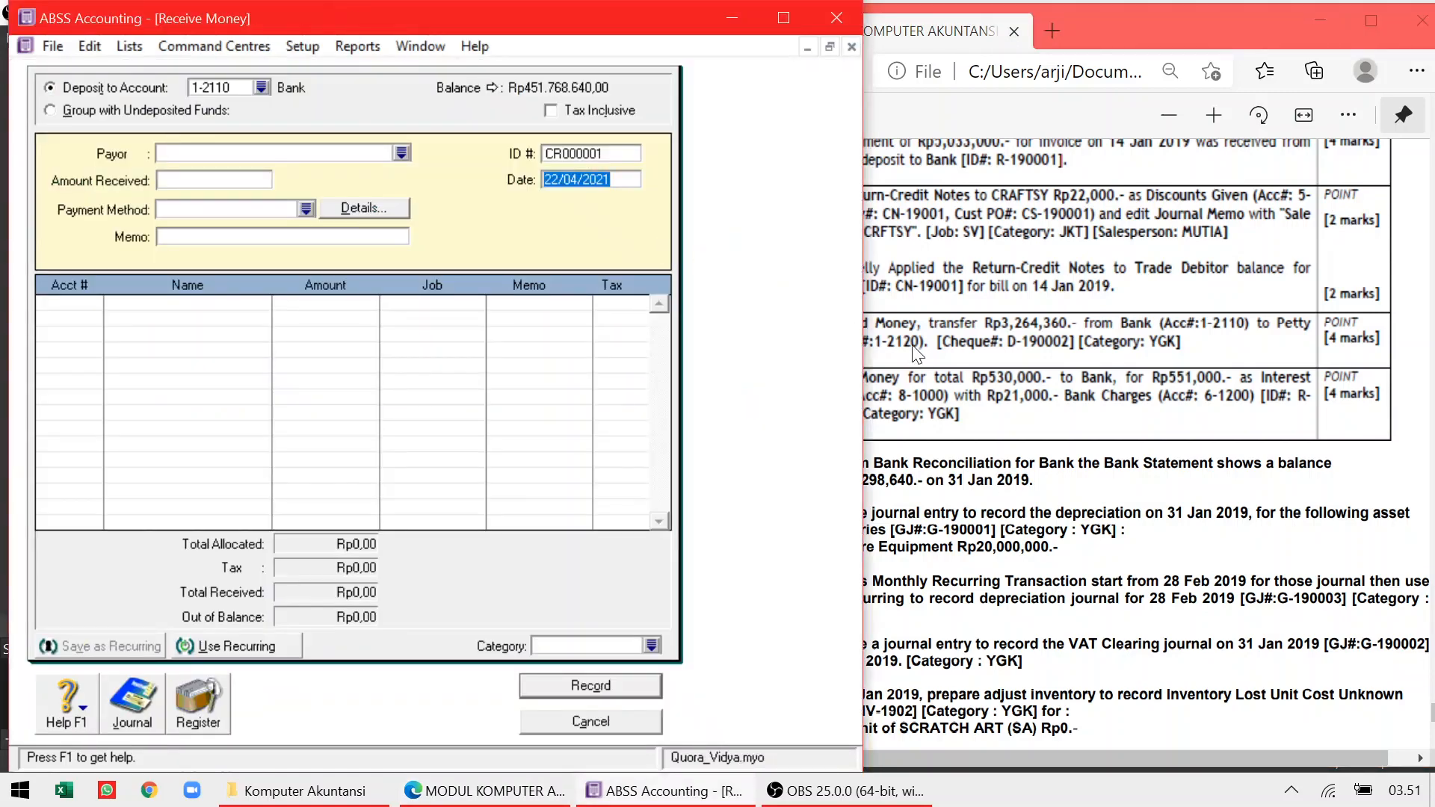
Set the Receive Money ID to R-190002 and the date to 29/01/2019, following the module
{"action": "left_click", "coordinate": [928, 367]}
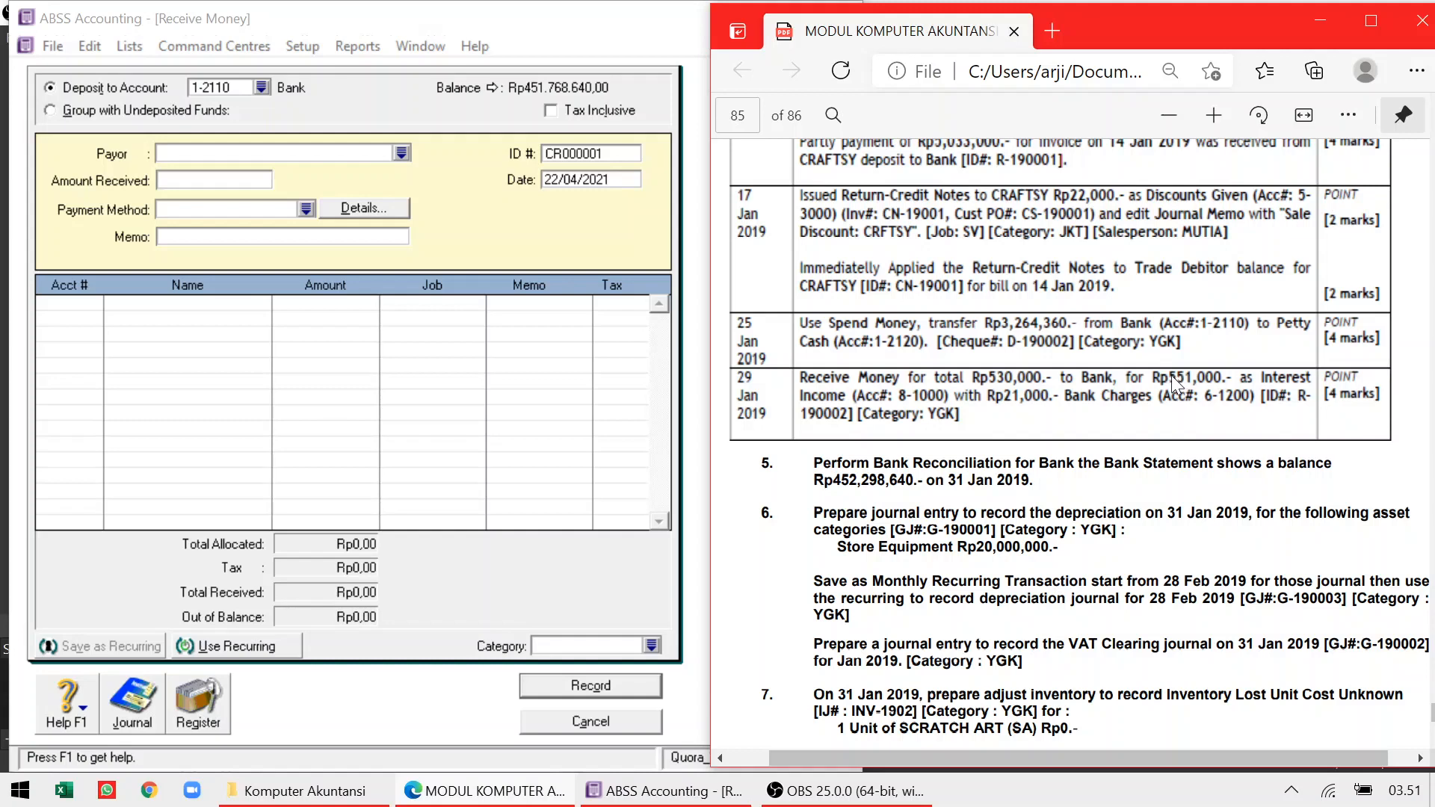
{"action": "left_click", "coordinate": [603, 155]}
{"action": "type", "text": "R-19000"}
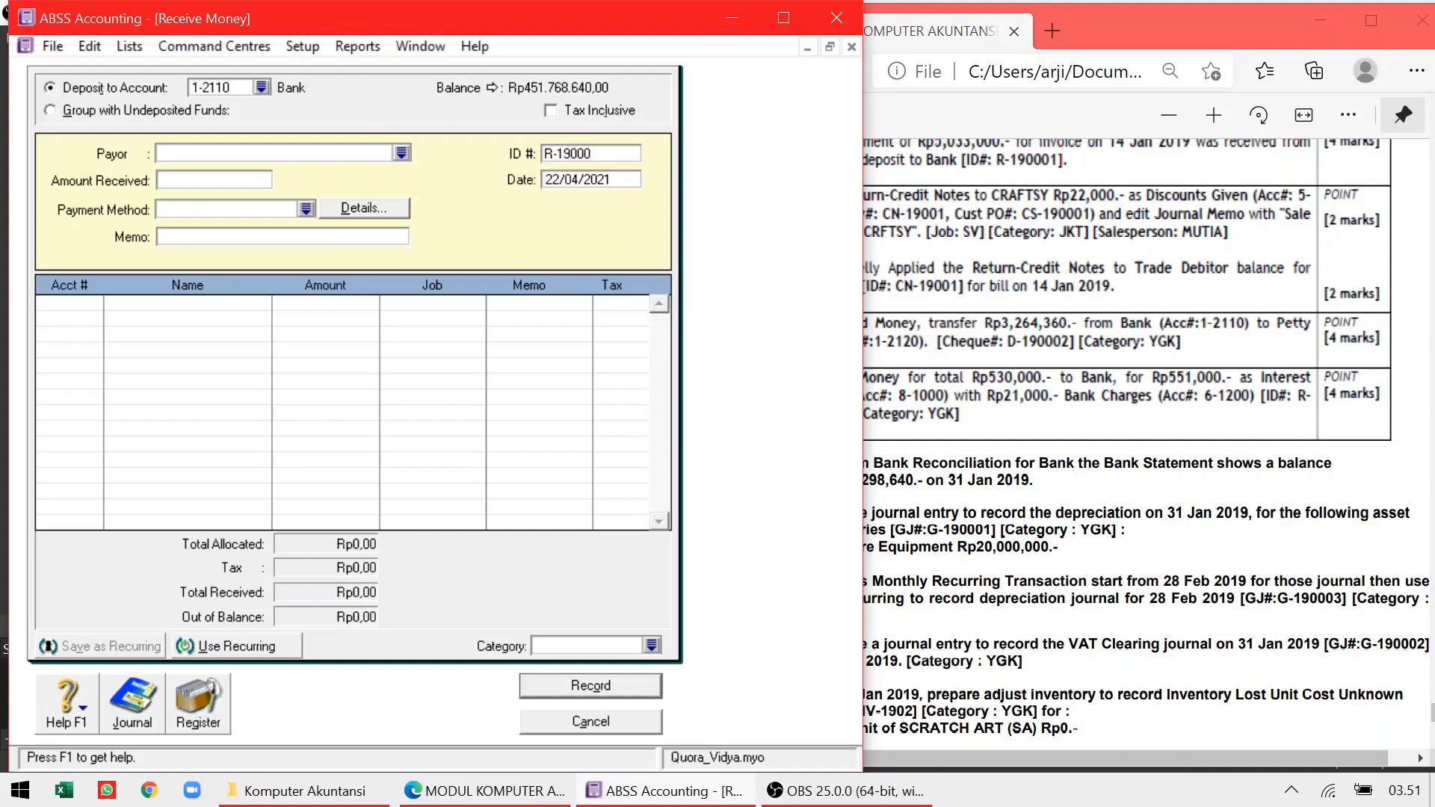
{"action": "type", "text": "2"}
{"action": "key", "text": "Tab"}
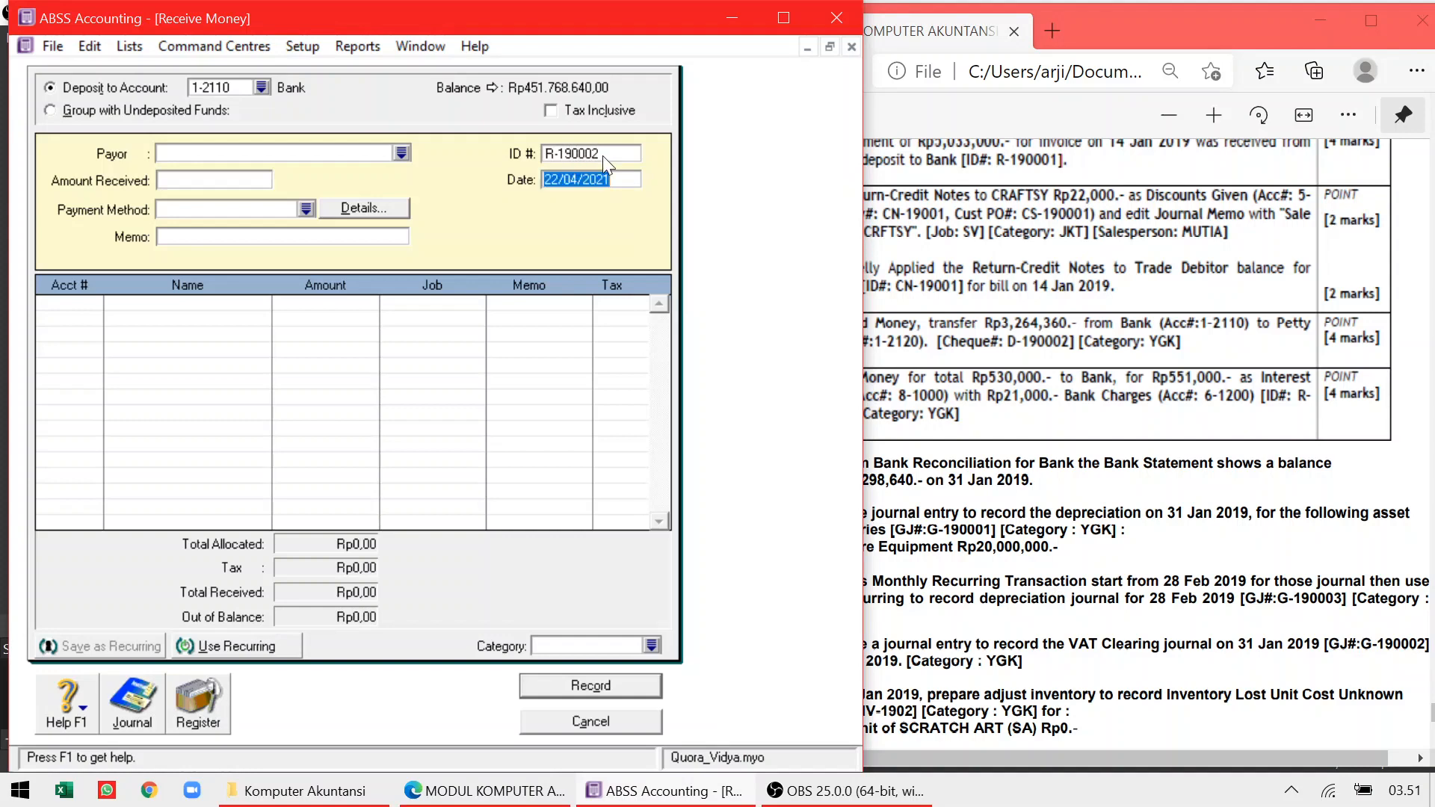
{"action": "left_click", "coordinate": [1054, 348]}
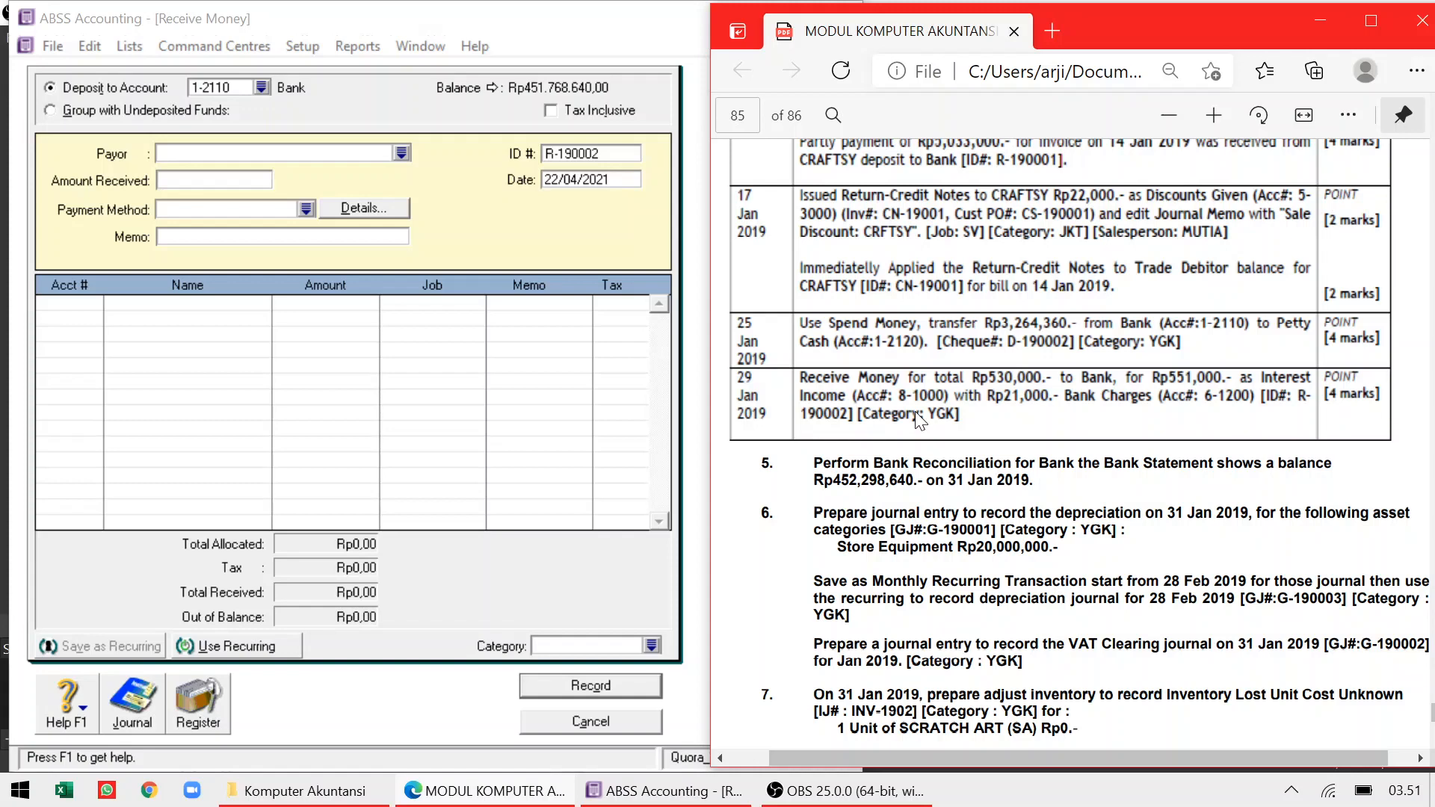
{"action": "left_click", "coordinate": [613, 180]}
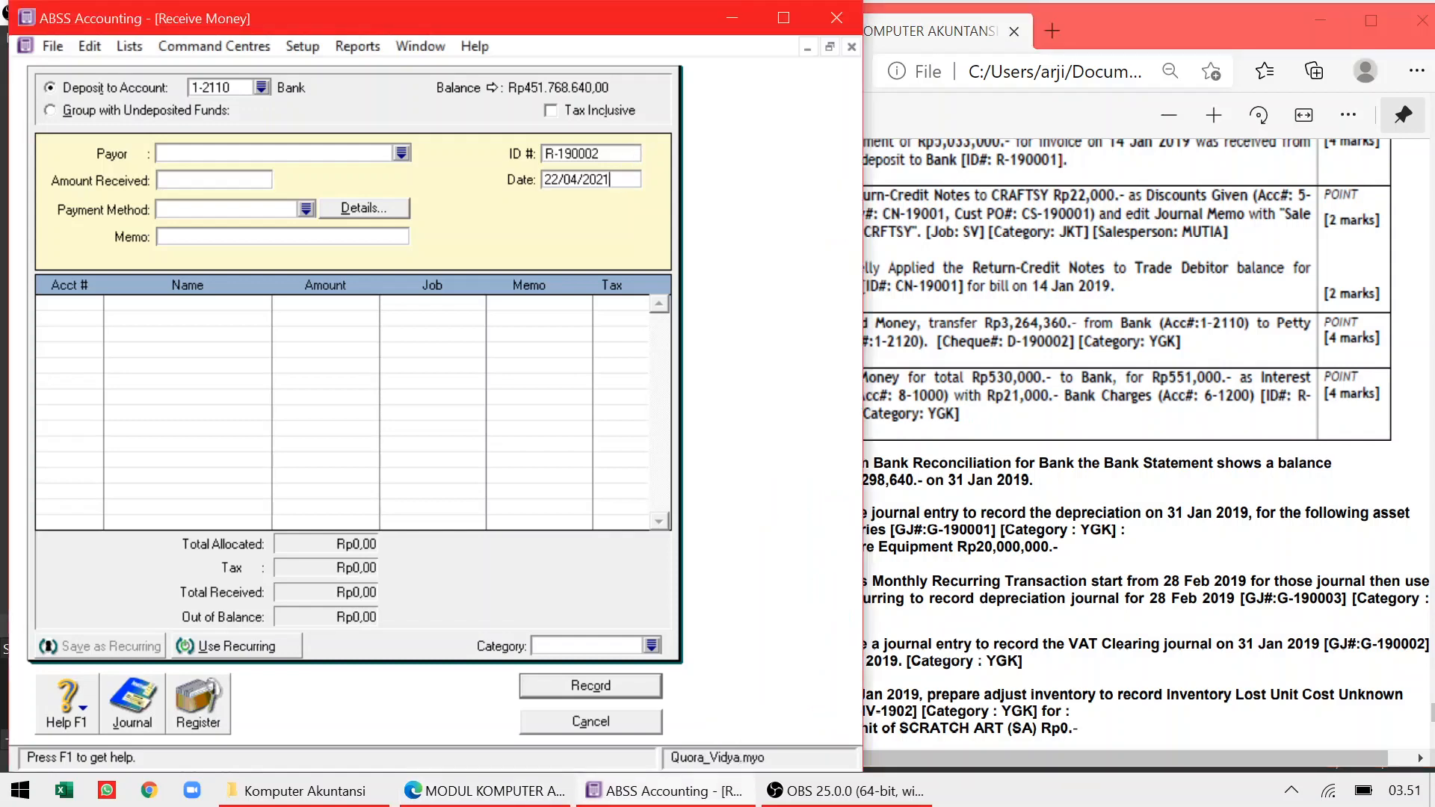
{"action": "left_click_drag", "start_coordinate": [613, 180], "coordinate": [494, 181]}
{"action": "type", "text": "29/01/2019"}
Check the module's 29 Jan total and set the amount received to Rp530.000
{"action": "left_click", "coordinate": [208, 183]}
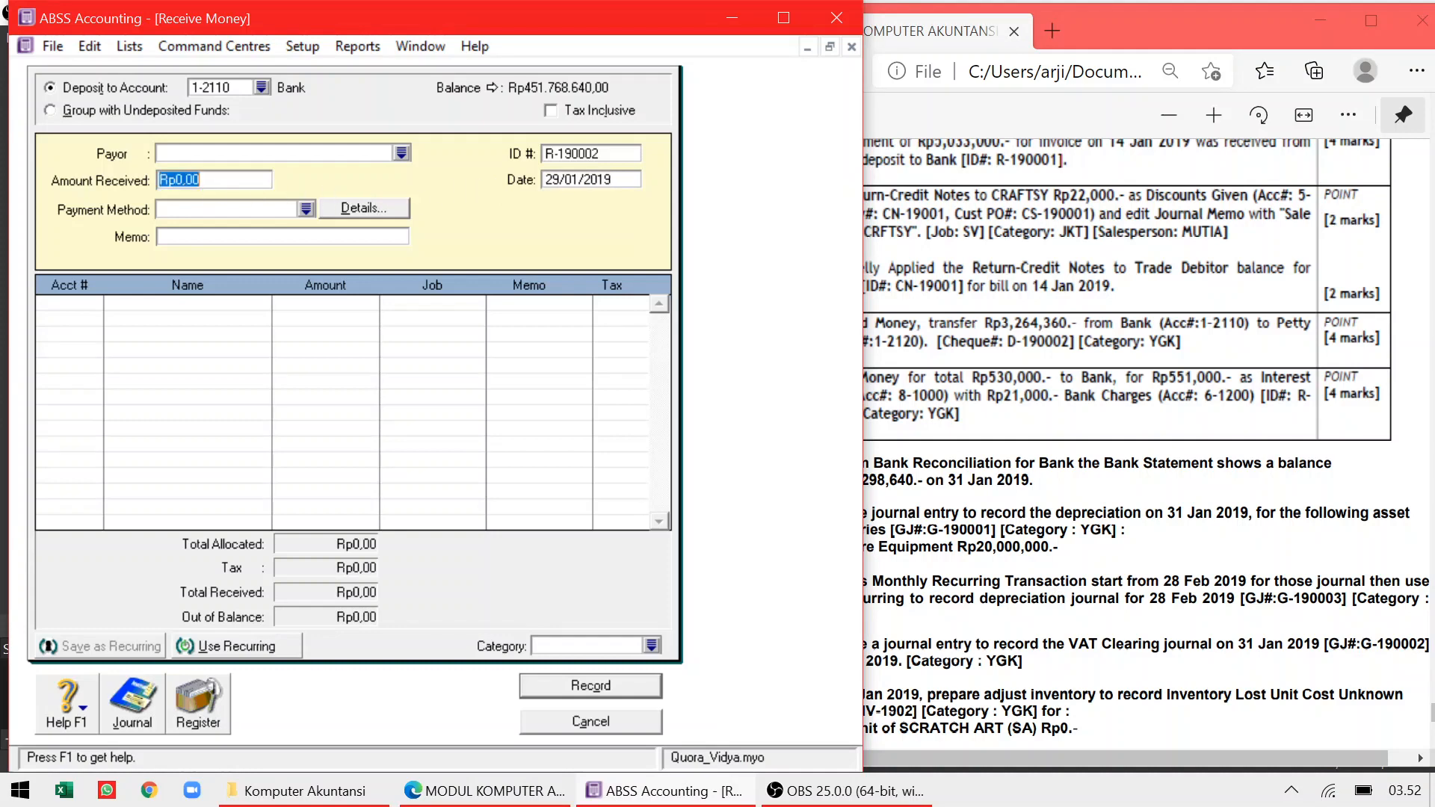
{"action": "left_click", "coordinate": [999, 357]}
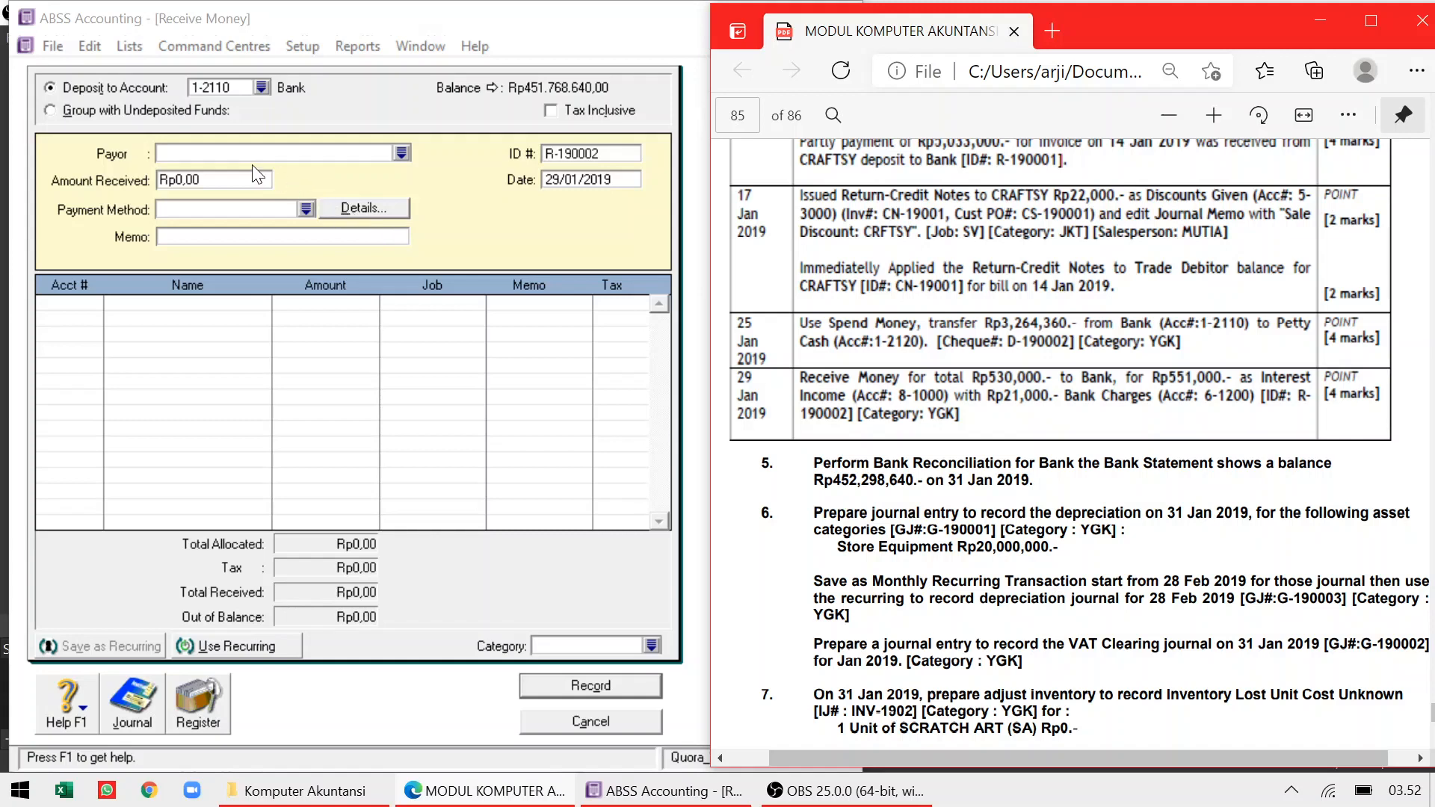
{"action": "left_click_drag", "start_coordinate": [225, 181], "coordinate": [82, 205]}
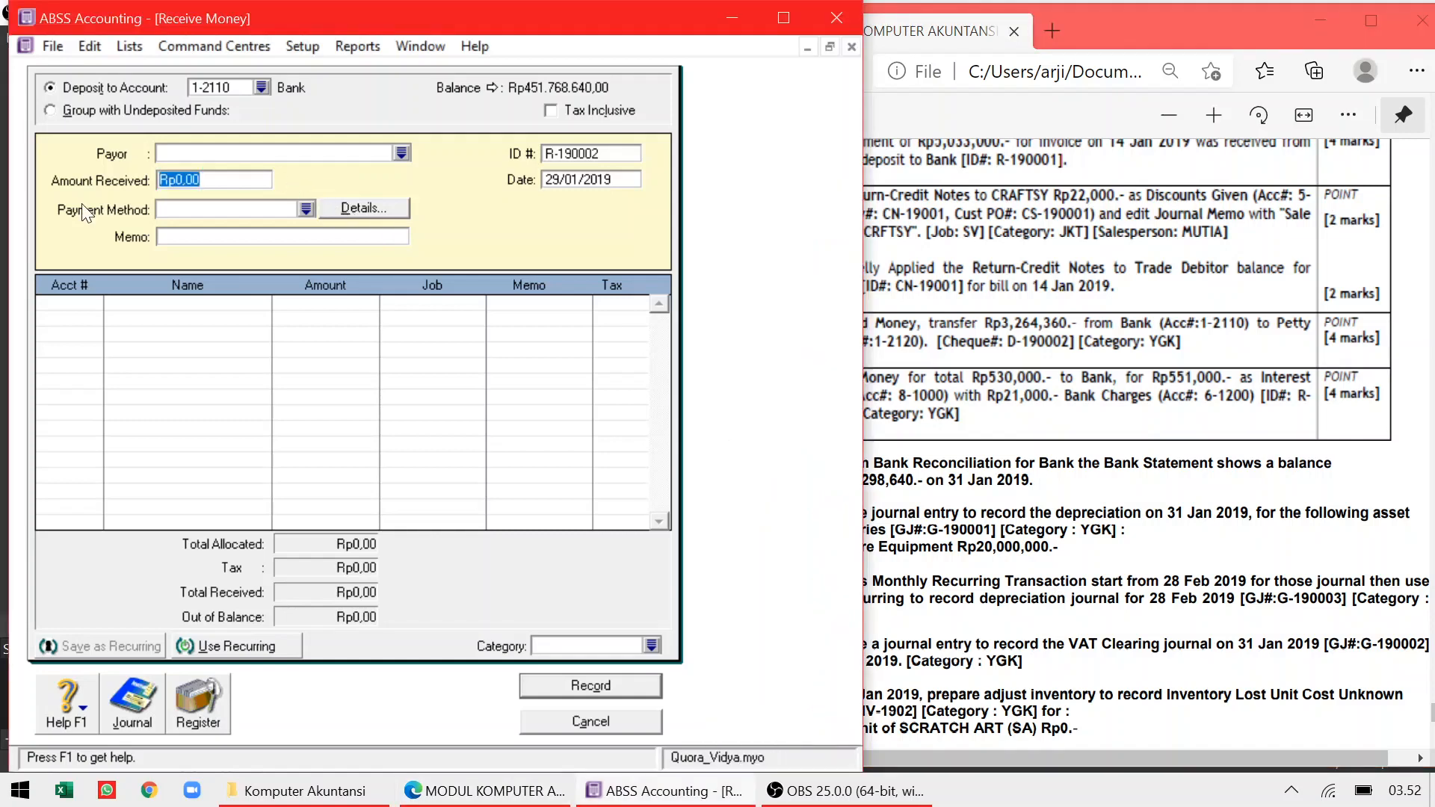
{"action": "type", "text": "530000"}
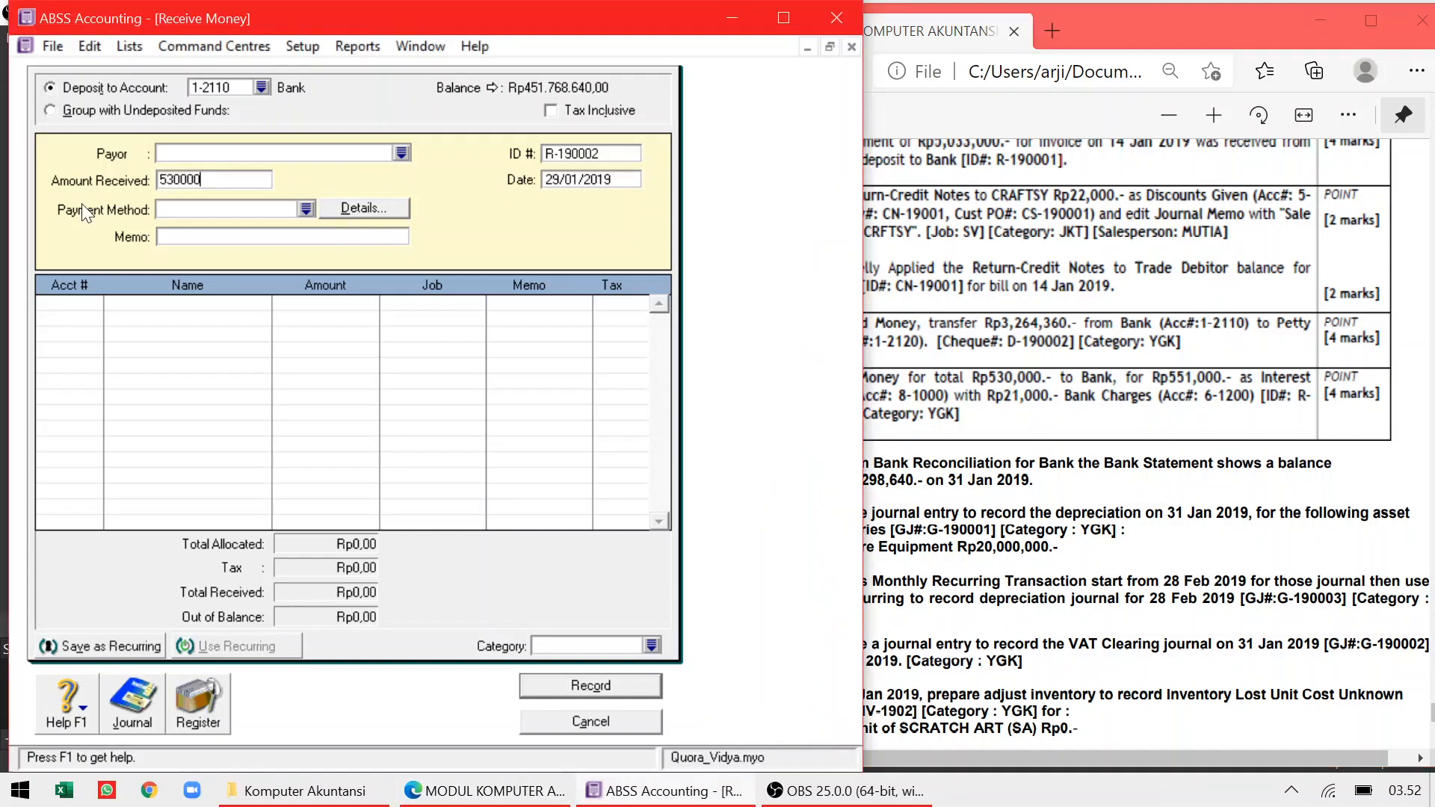
{"action": "key", "text": "Tab"}
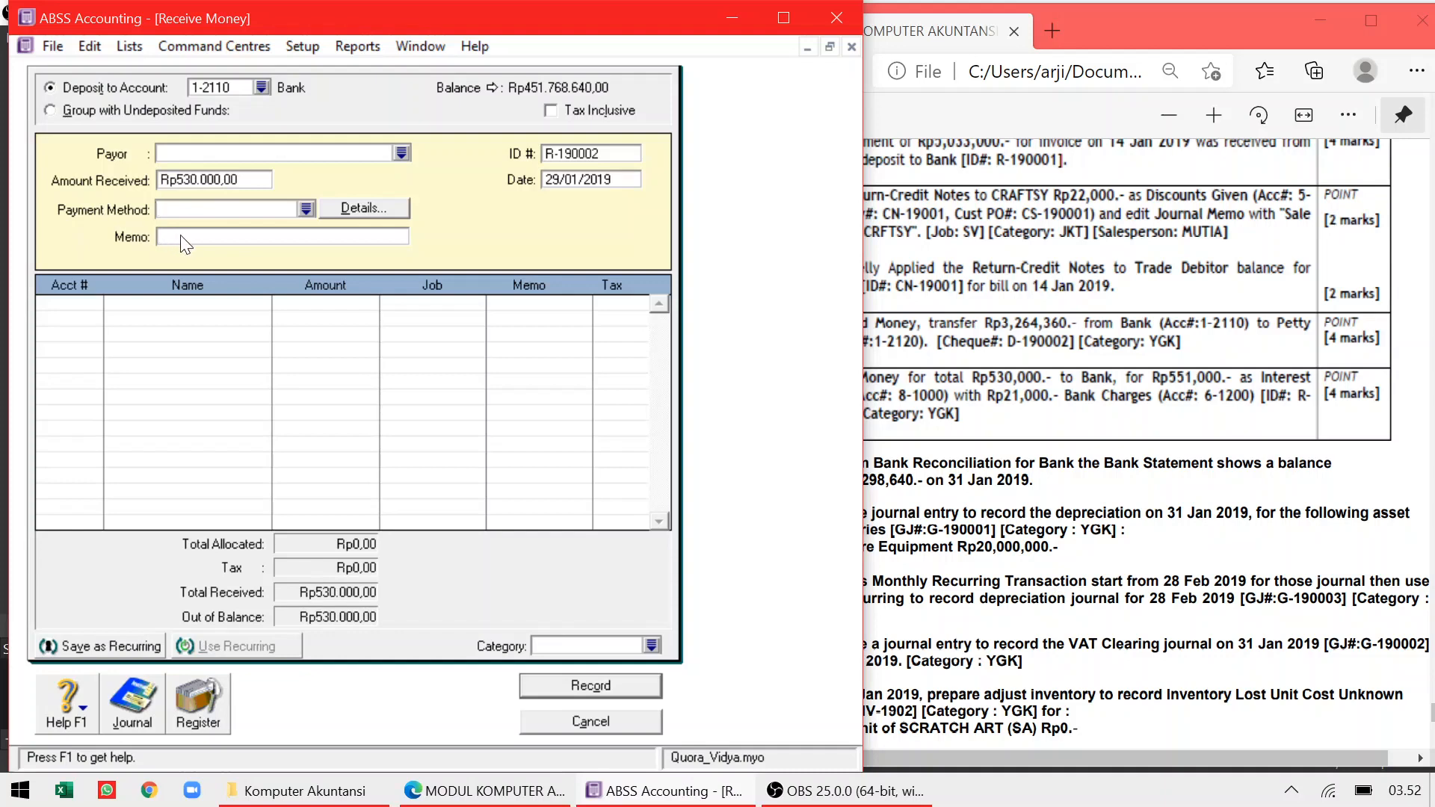
Allocate Rp551.000 to account 8-1000 Interest Income on the first line
{"action": "left_click", "coordinate": [81, 302]}
{"action": "left_click", "coordinate": [921, 419]}
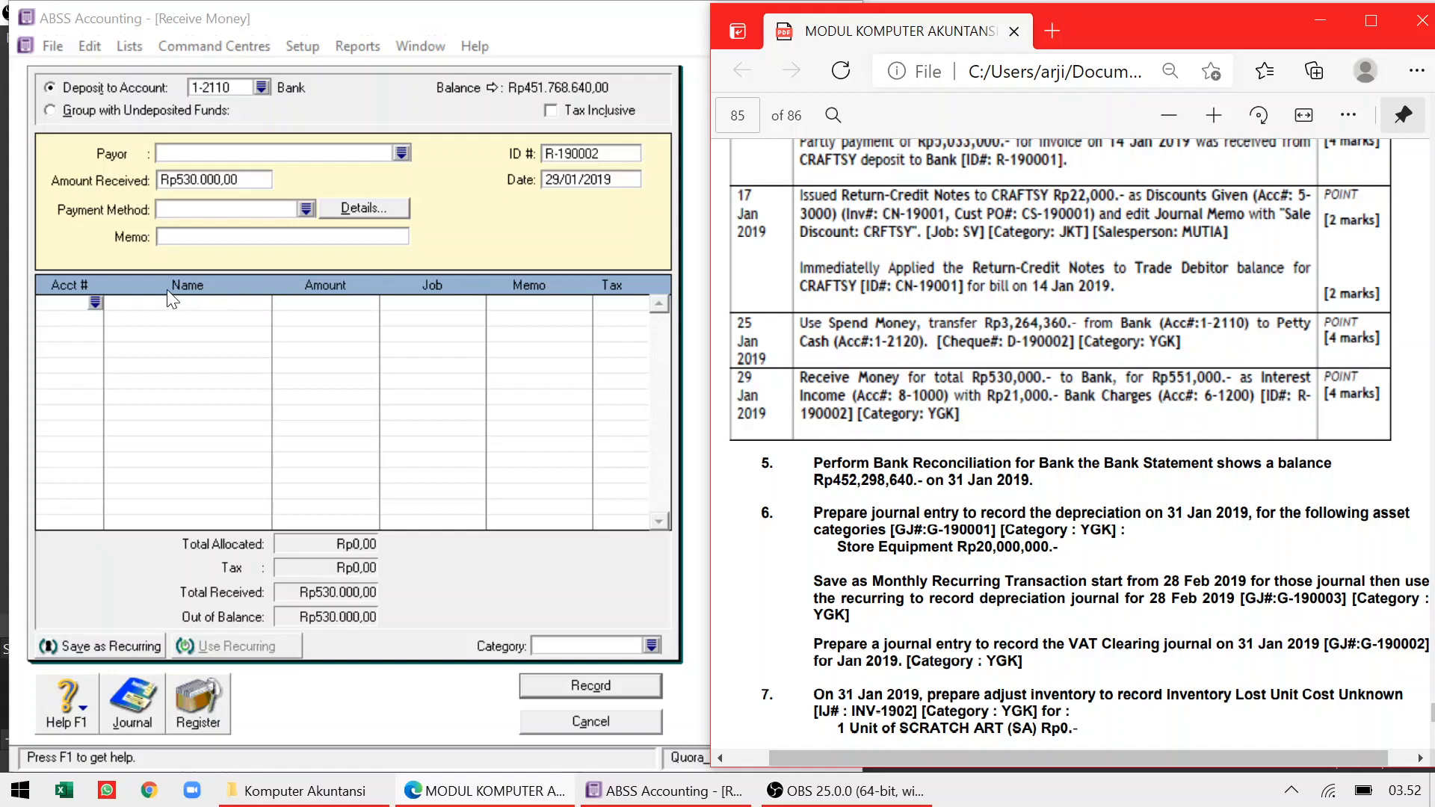
{"action": "left_click", "coordinate": [96, 300]}
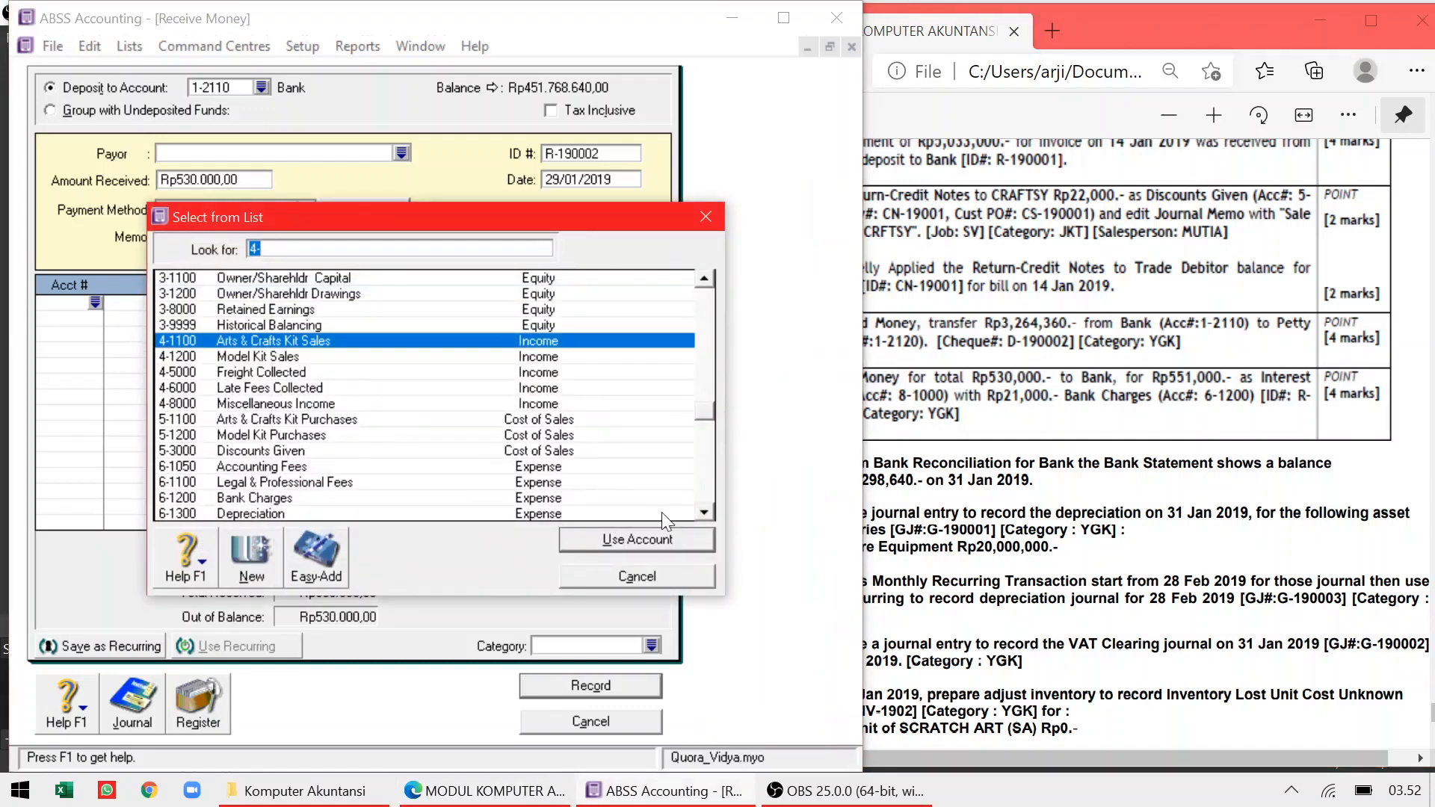
{"action": "scroll", "coordinate": [706, 510], "scroll_direction": "down", "scroll_amount": 5}
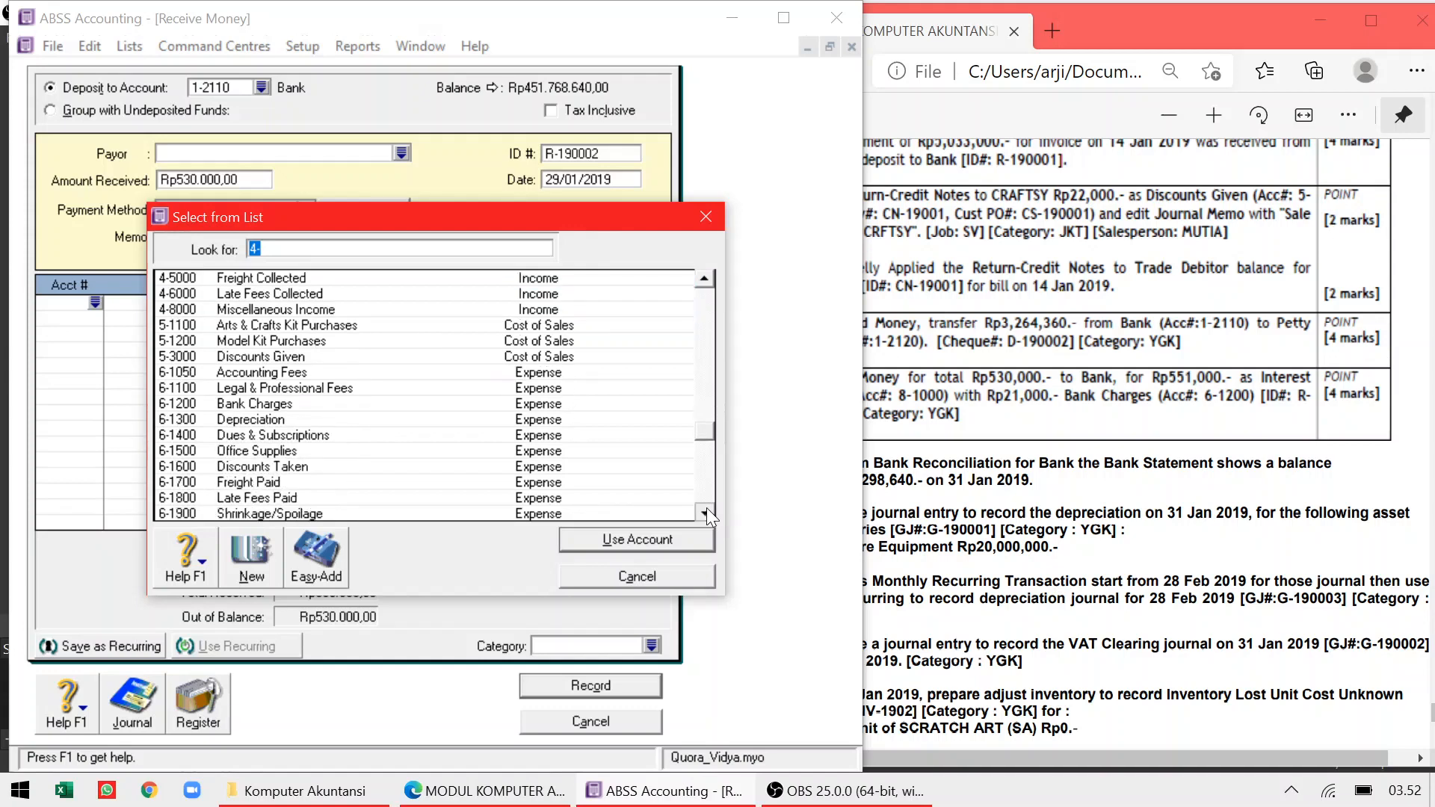
{"action": "scroll", "coordinate": [706, 508], "scroll_direction": "down", "scroll_amount": 4}
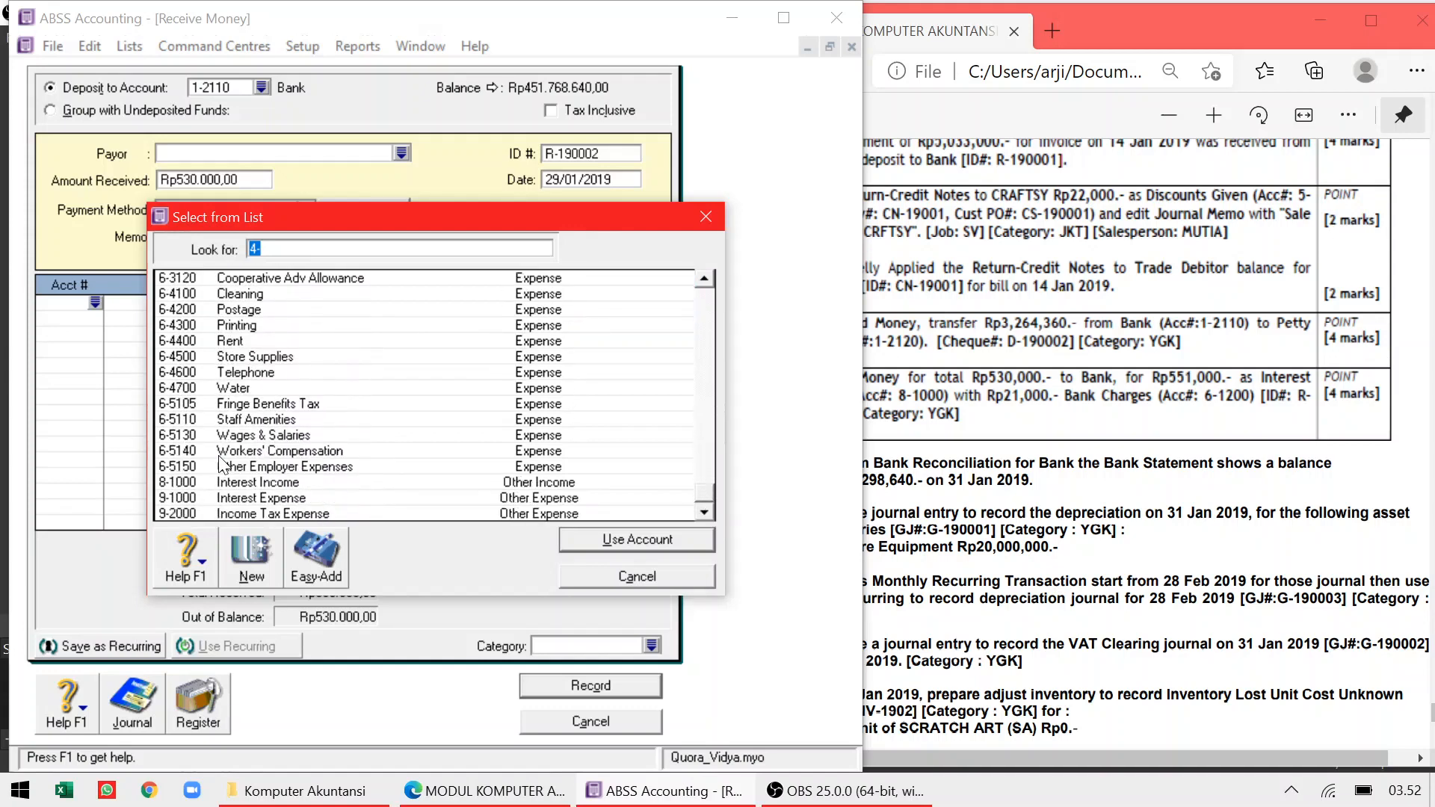
{"action": "double_click", "coordinate": [222, 482]}
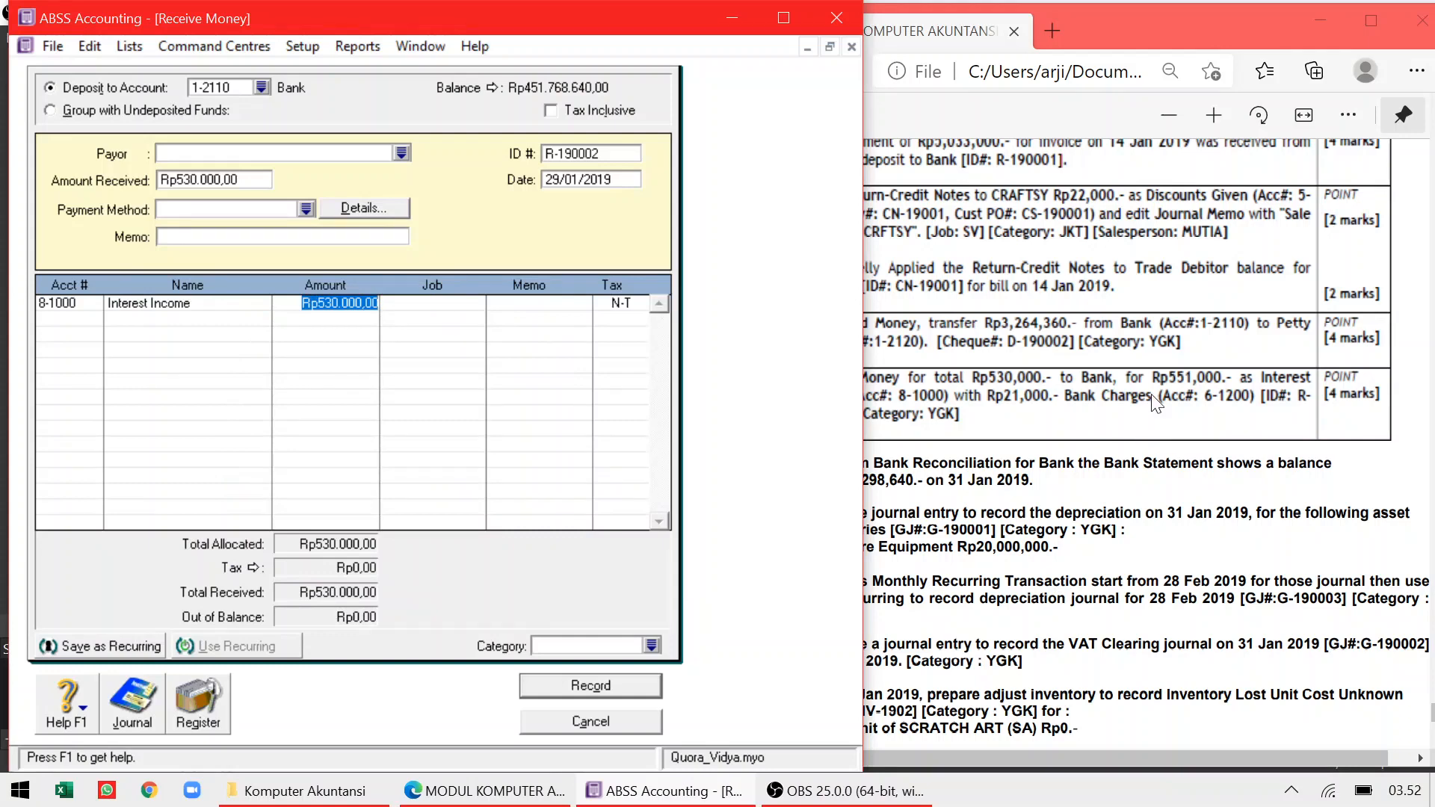
{"action": "type", "text": "5"}
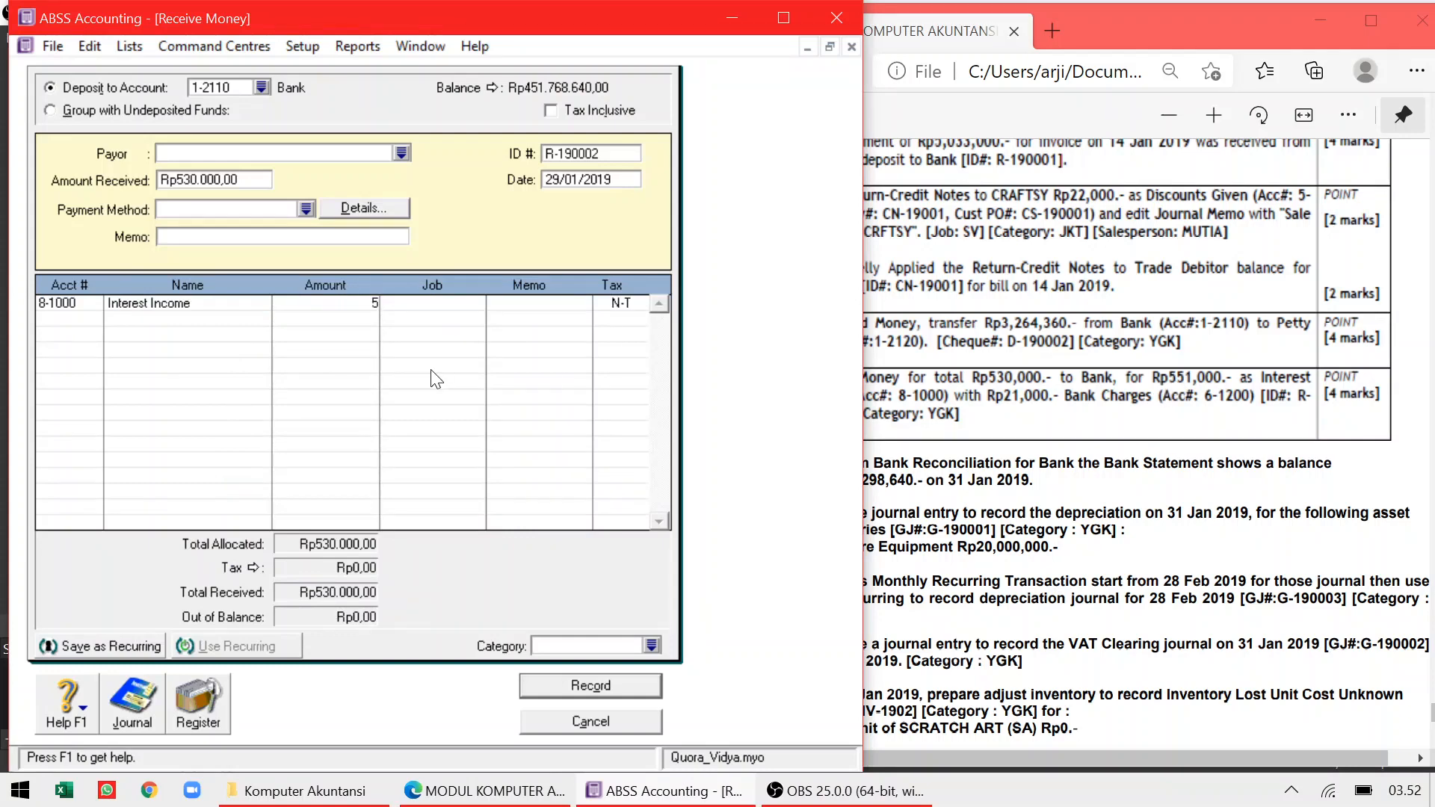
{"action": "type", "text": "51000"}
{"action": "key", "text": "Tab"}
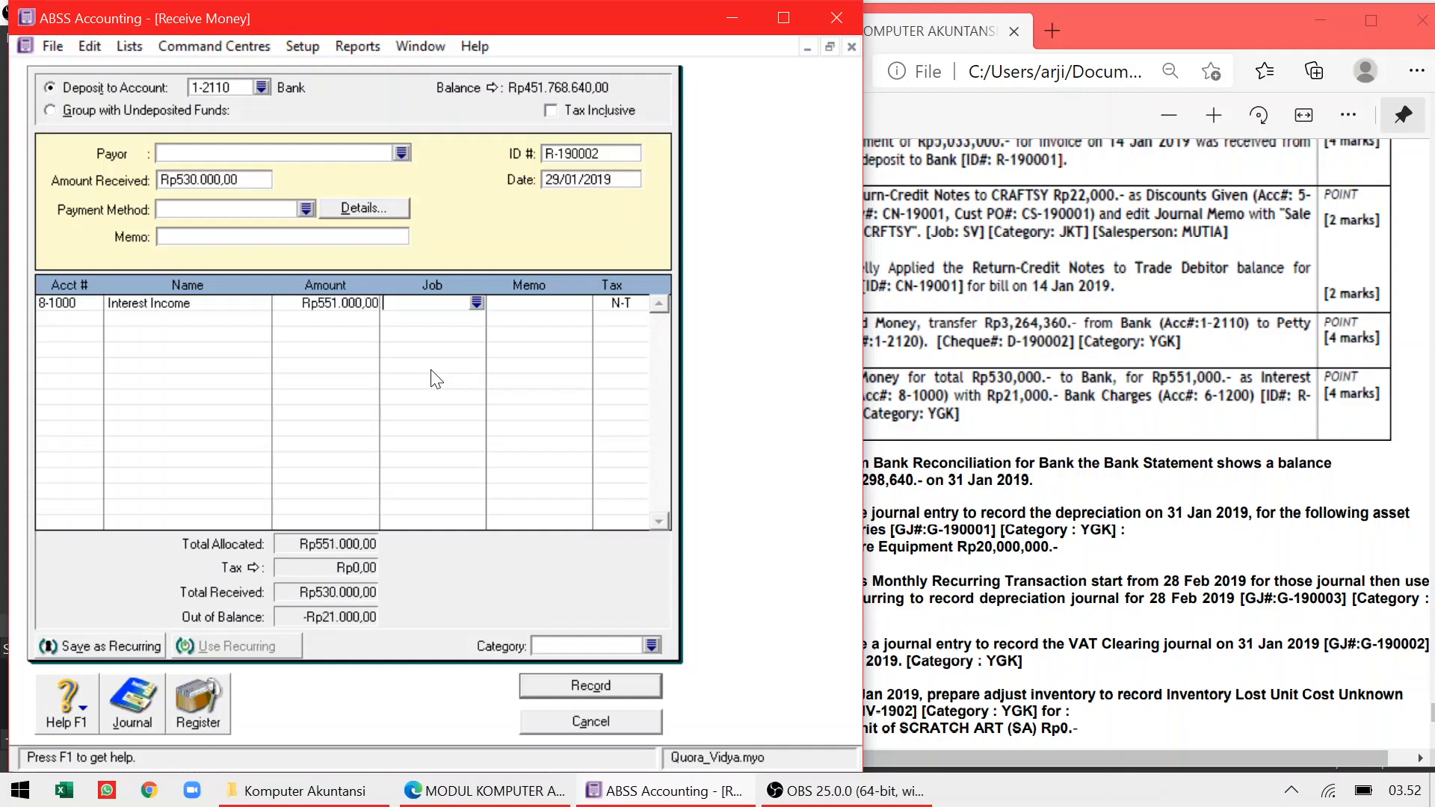
Following the module, allocate -Rp21.000 to account 6-1200 Bank Charges on the second line
{"action": "left_click", "coordinate": [1065, 359]}
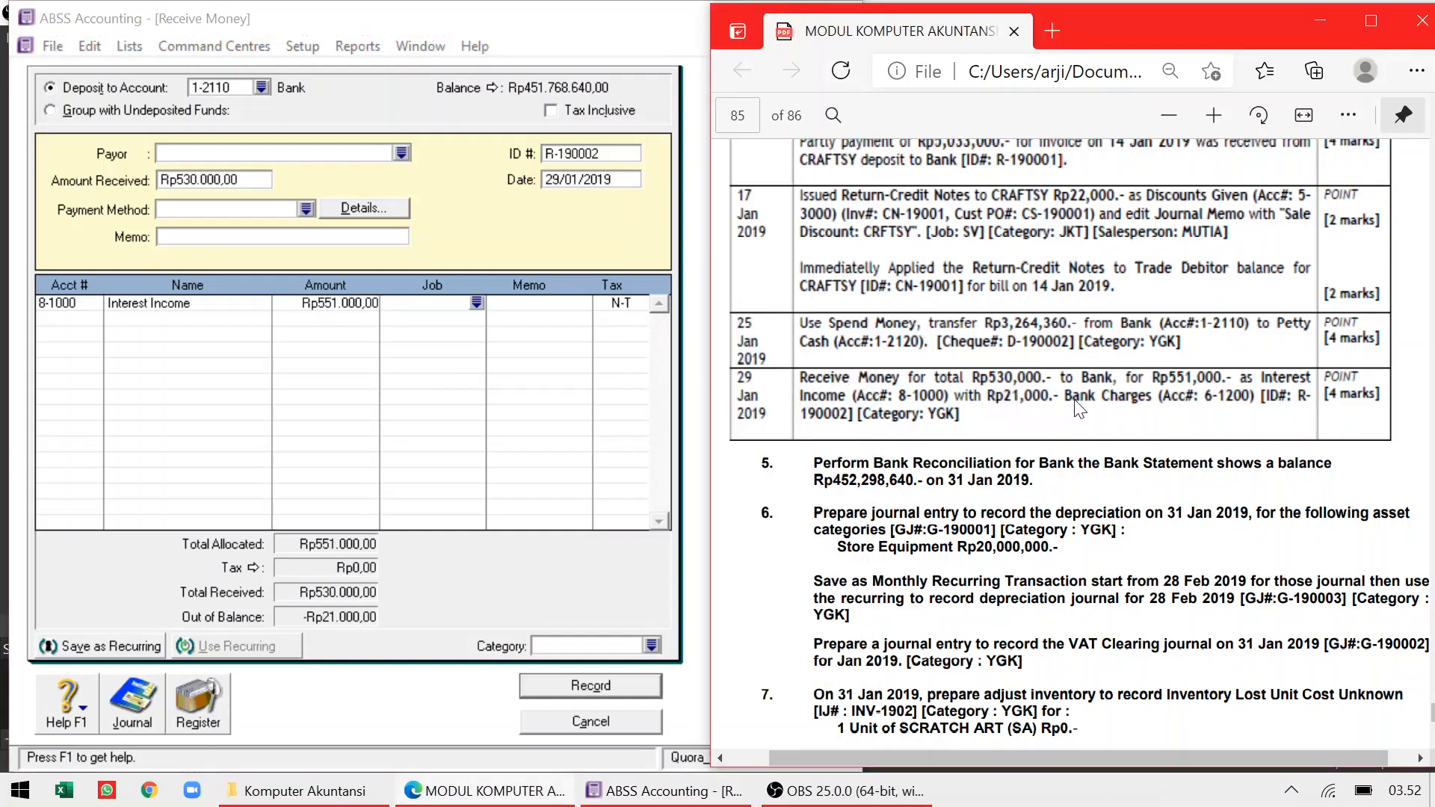
{"action": "left_click", "coordinate": [96, 316]}
{"action": "type", "text": "4-"}
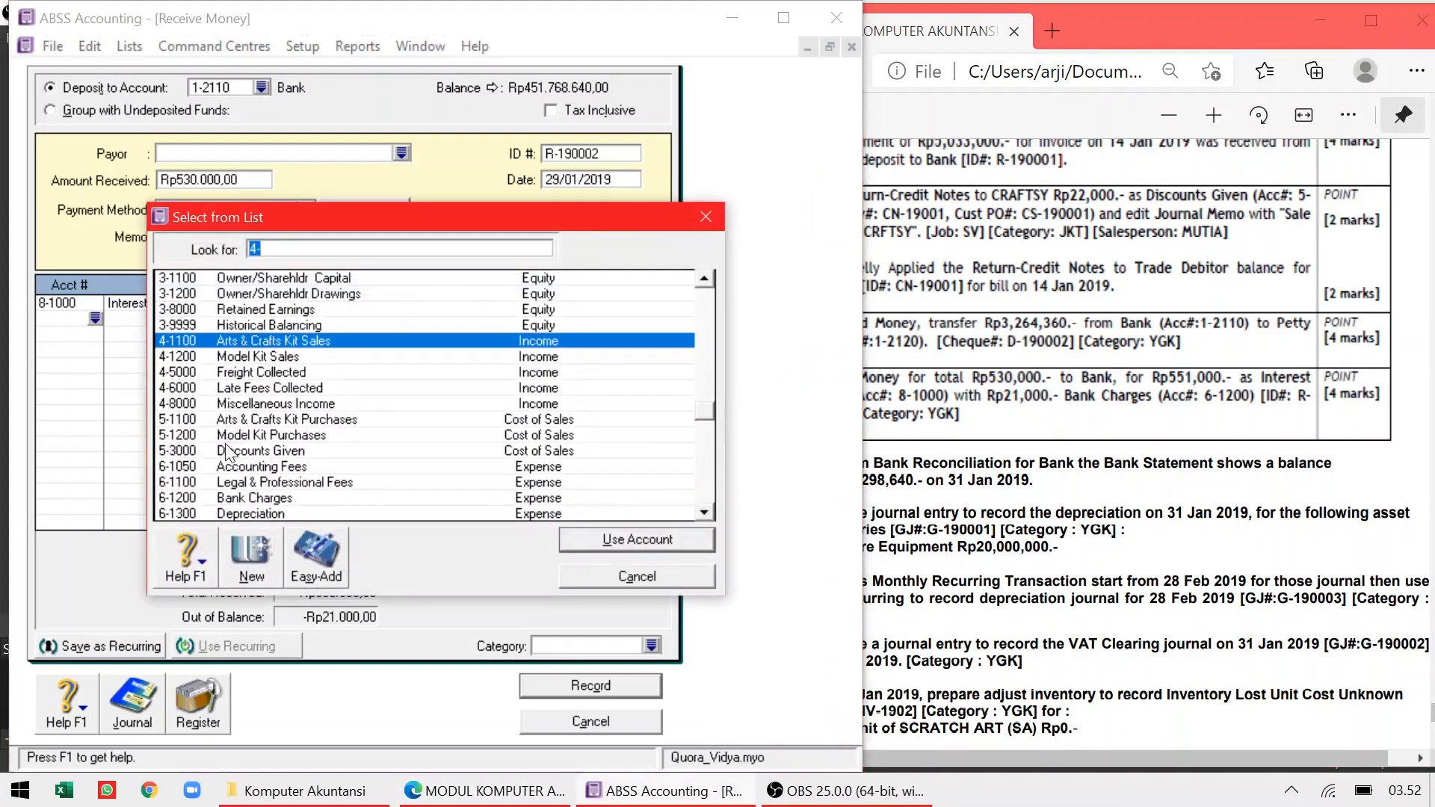
{"action": "double_click", "coordinate": [253, 496]}
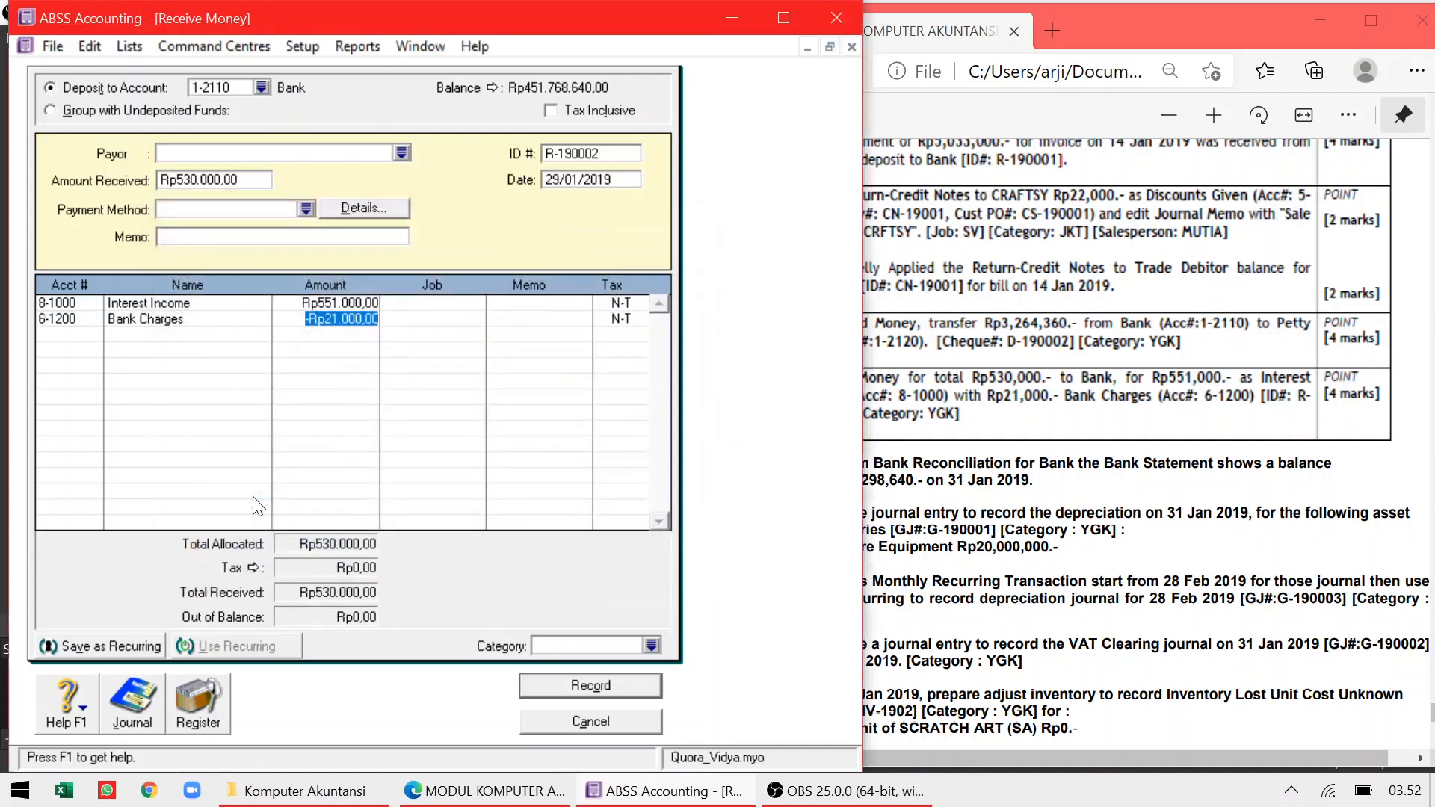
{"action": "left_click", "coordinate": [305, 319]}
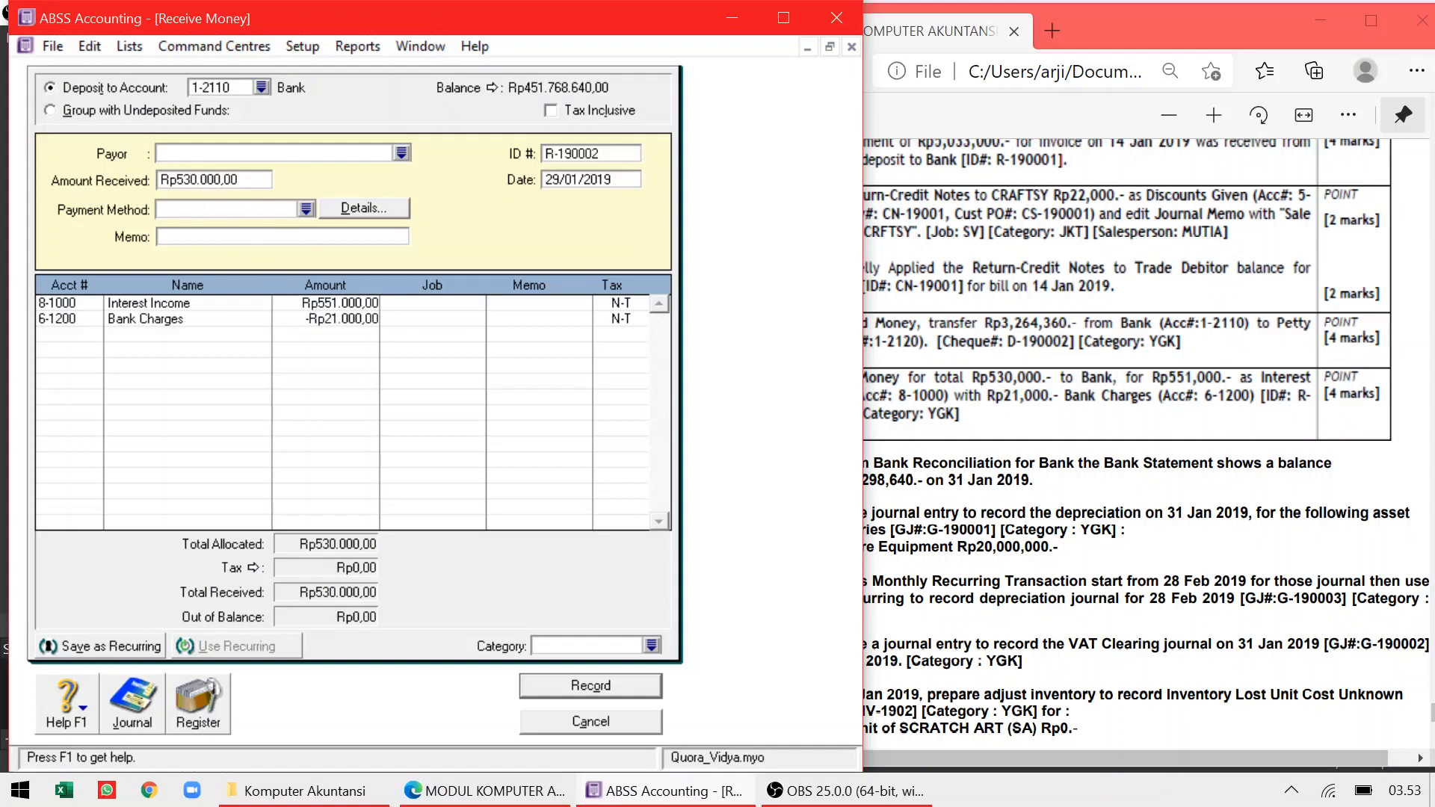
Set the transaction's category to YGK, as in the module, and record it without job numbers
{"action": "left_click", "coordinate": [986, 426]}
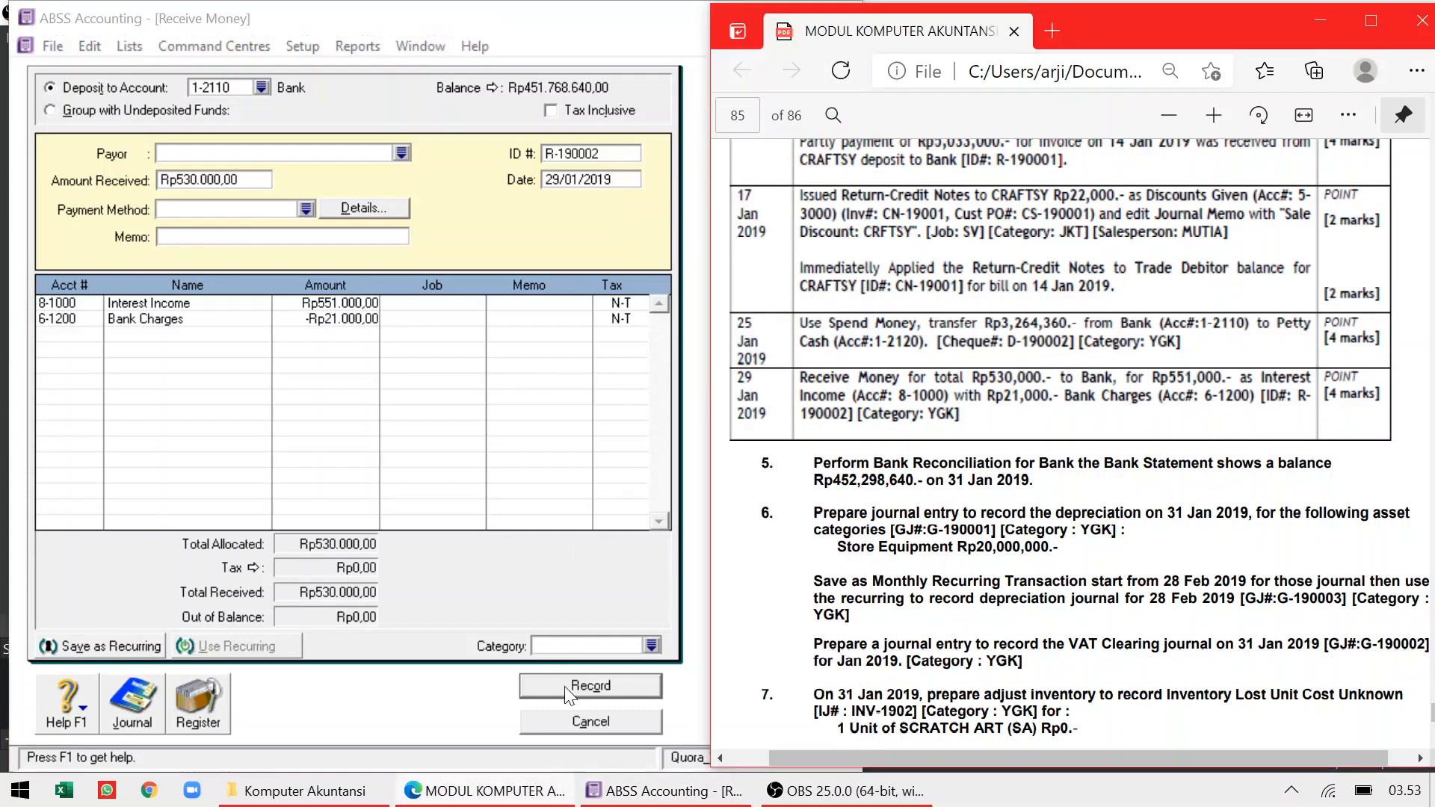
{"action": "left_click", "coordinate": [648, 645]}
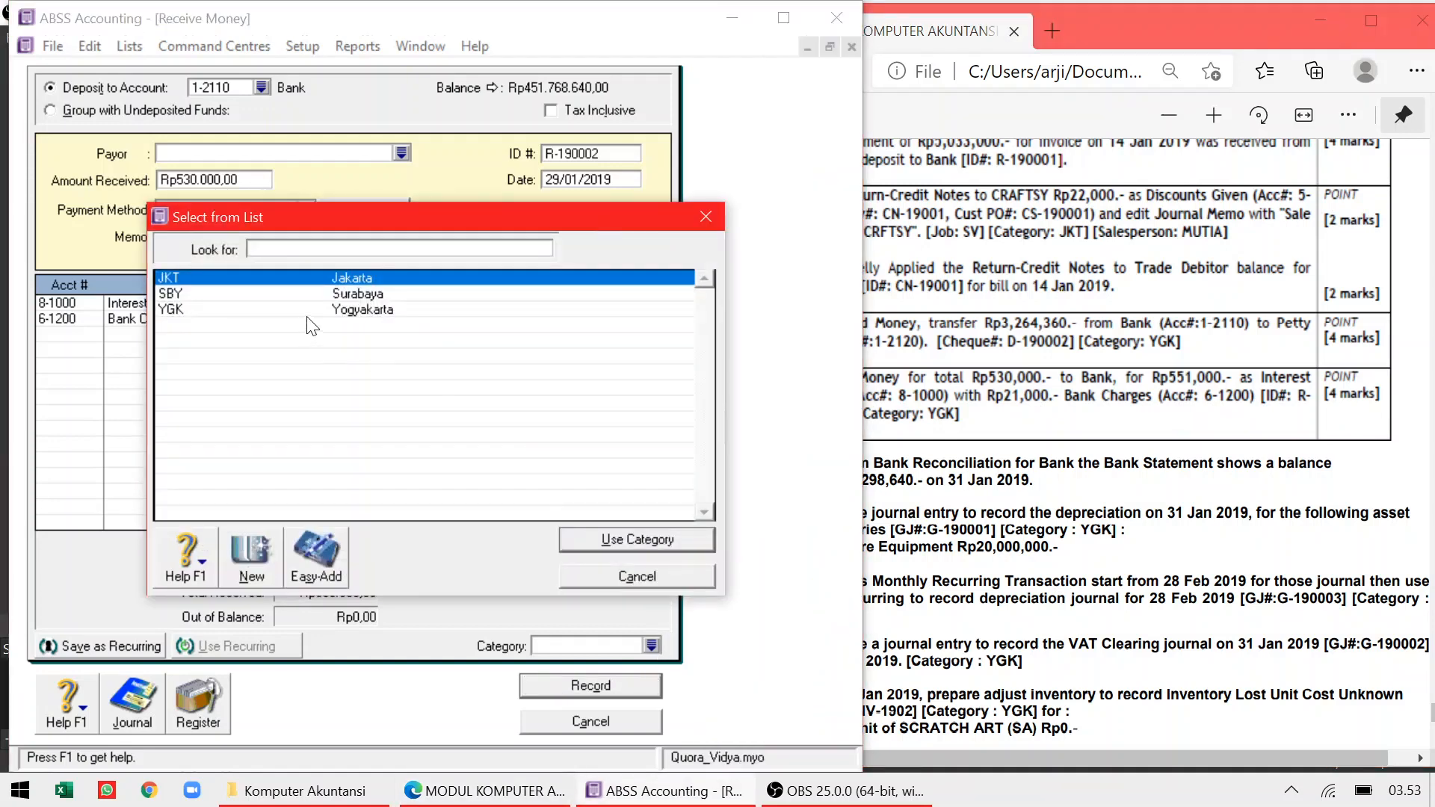
{"action": "double_click", "coordinate": [321, 308]}
{"action": "left_click", "coordinate": [992, 394]}
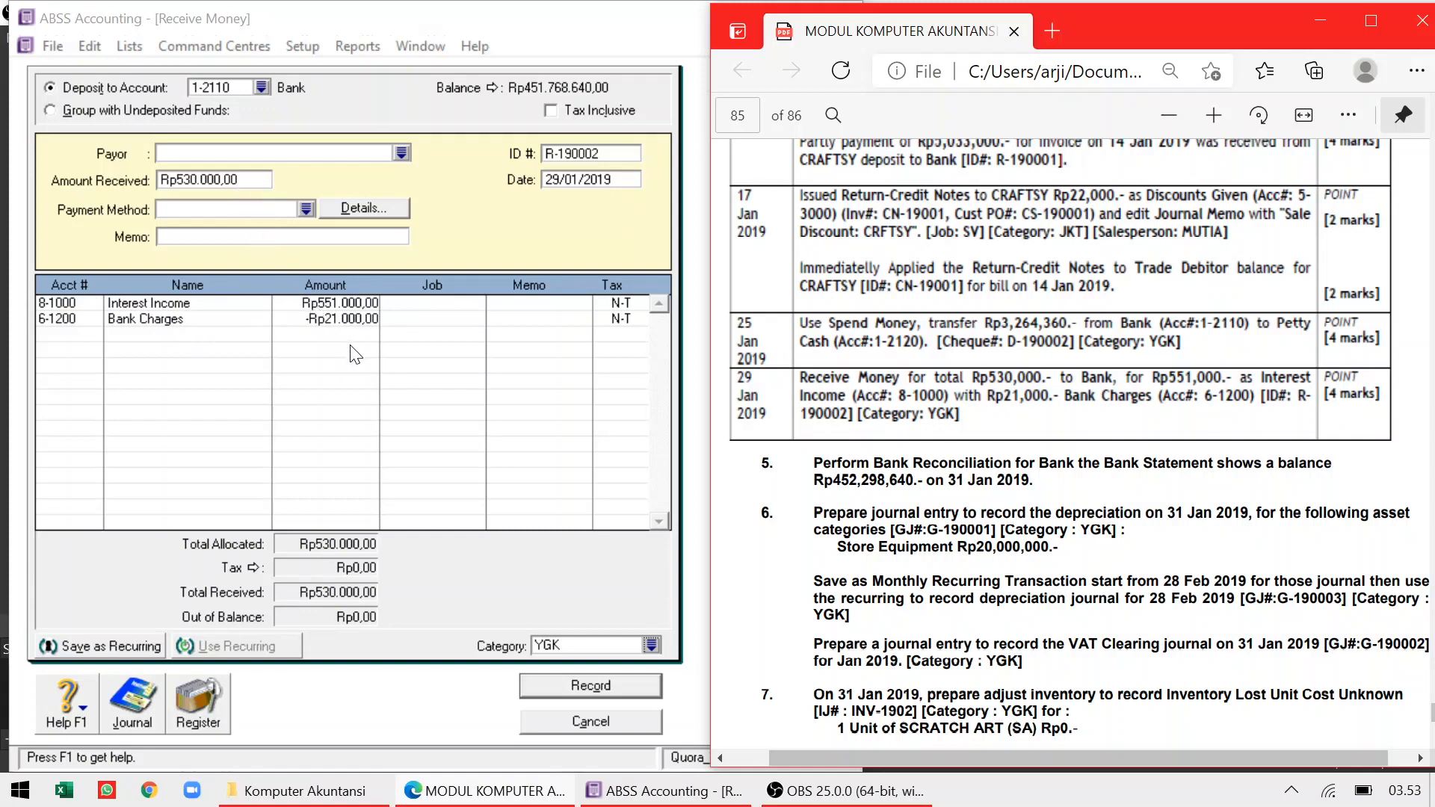
{"action": "left_click", "coordinate": [590, 687]}
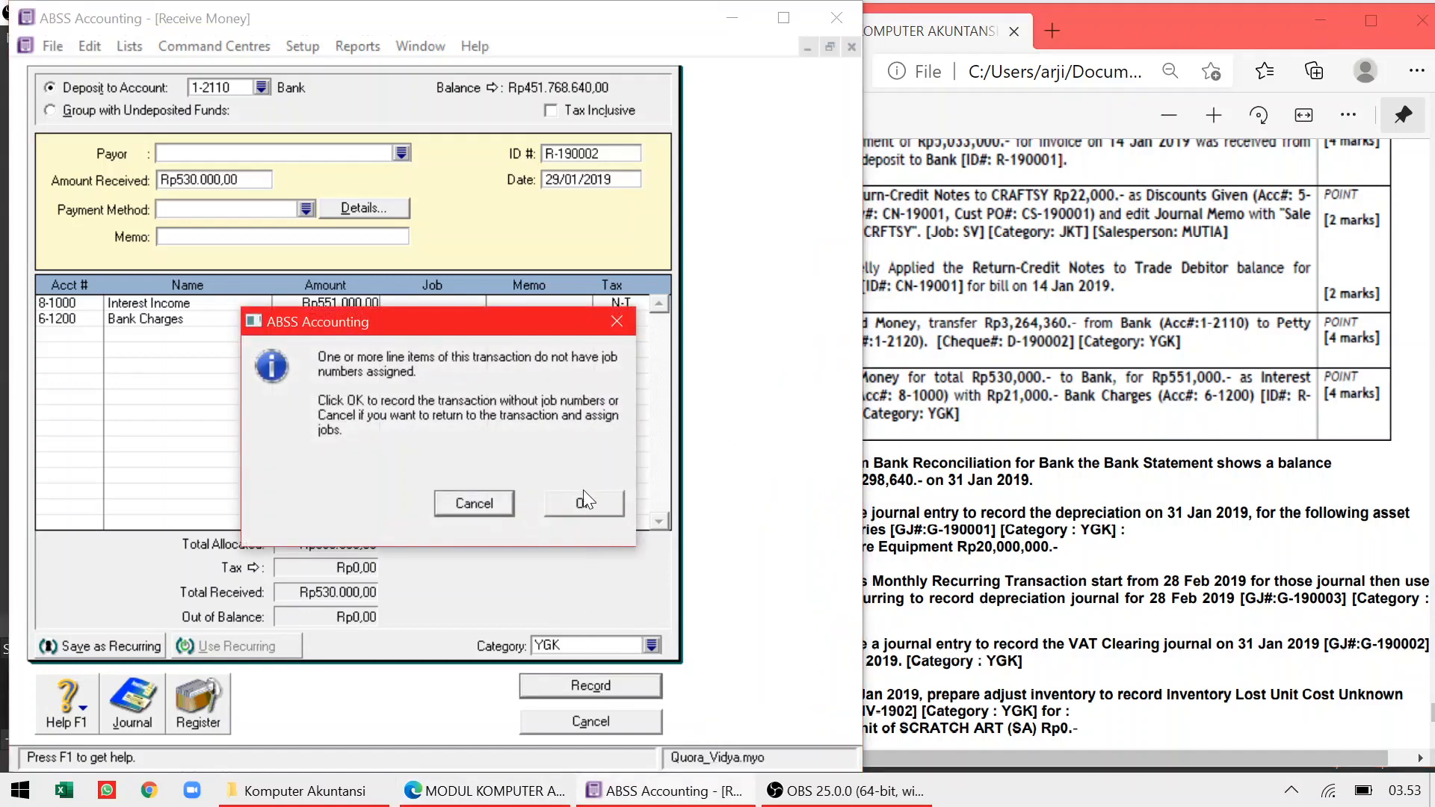
{"action": "left_click_drag", "start_coordinate": [554, 326], "coordinate": [542, 366]}
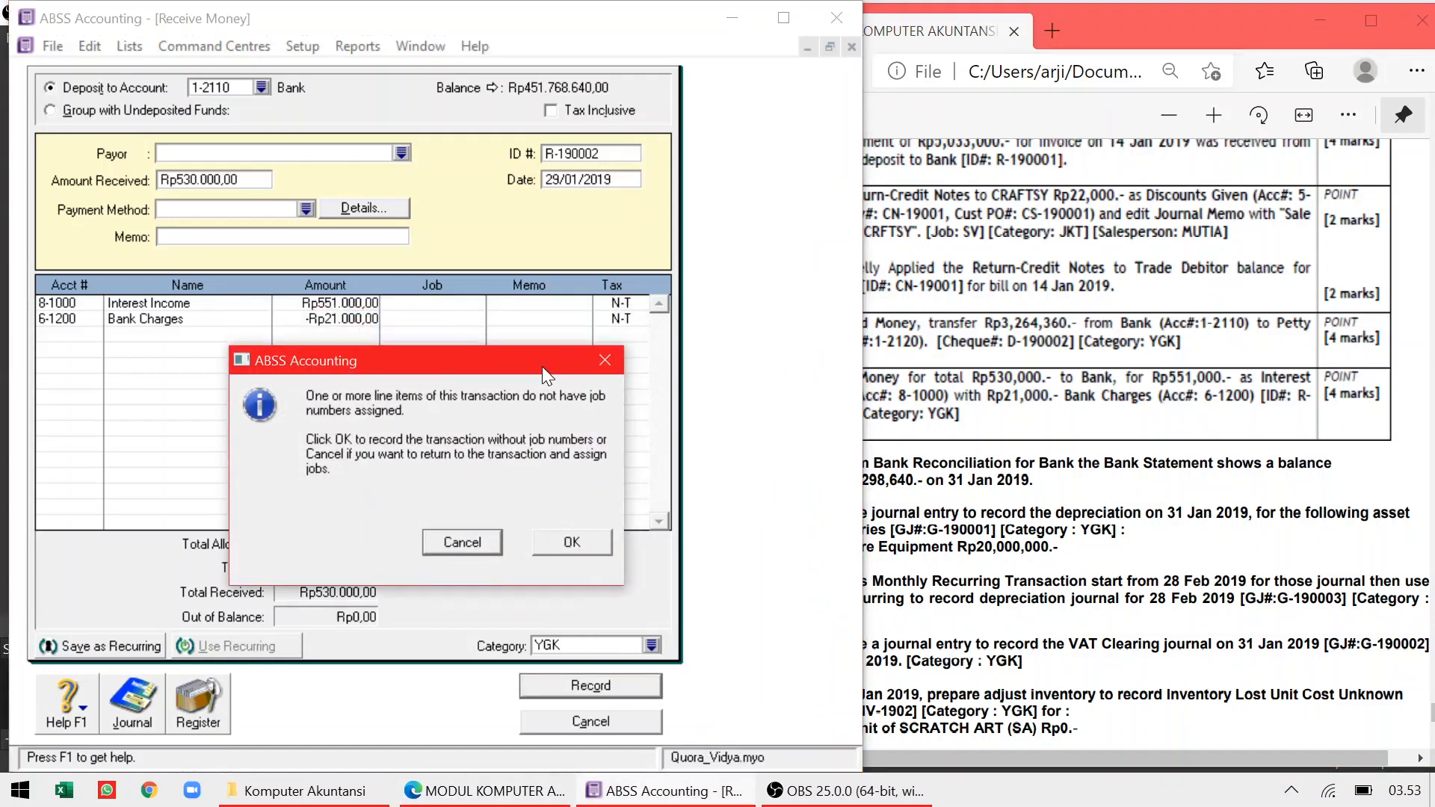
{"action": "left_click", "coordinate": [572, 544]}
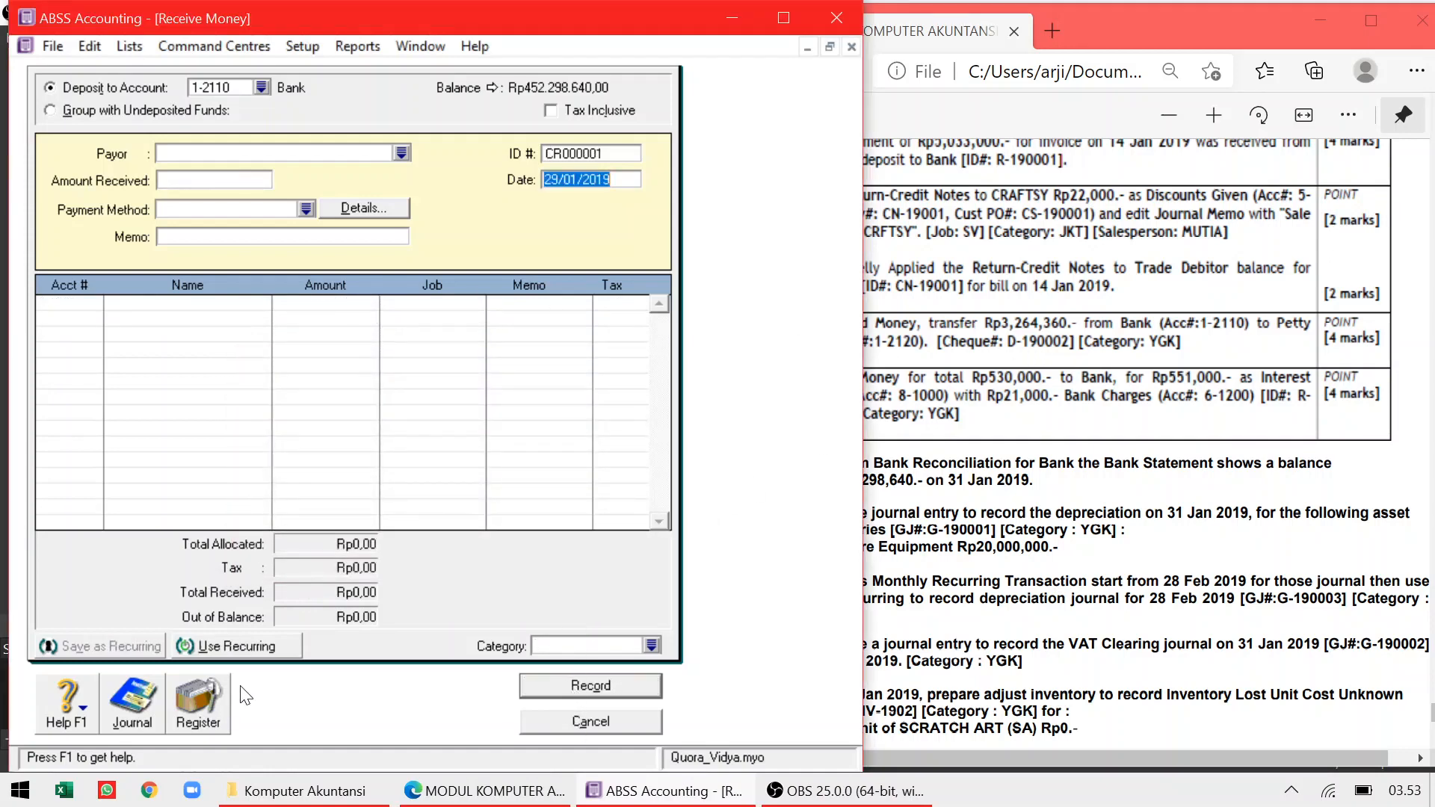
Review the receipts and disbursements in the transaction journal against the module's entries, and close the journal and Receive Money
{"action": "left_click", "coordinate": [133, 703]}
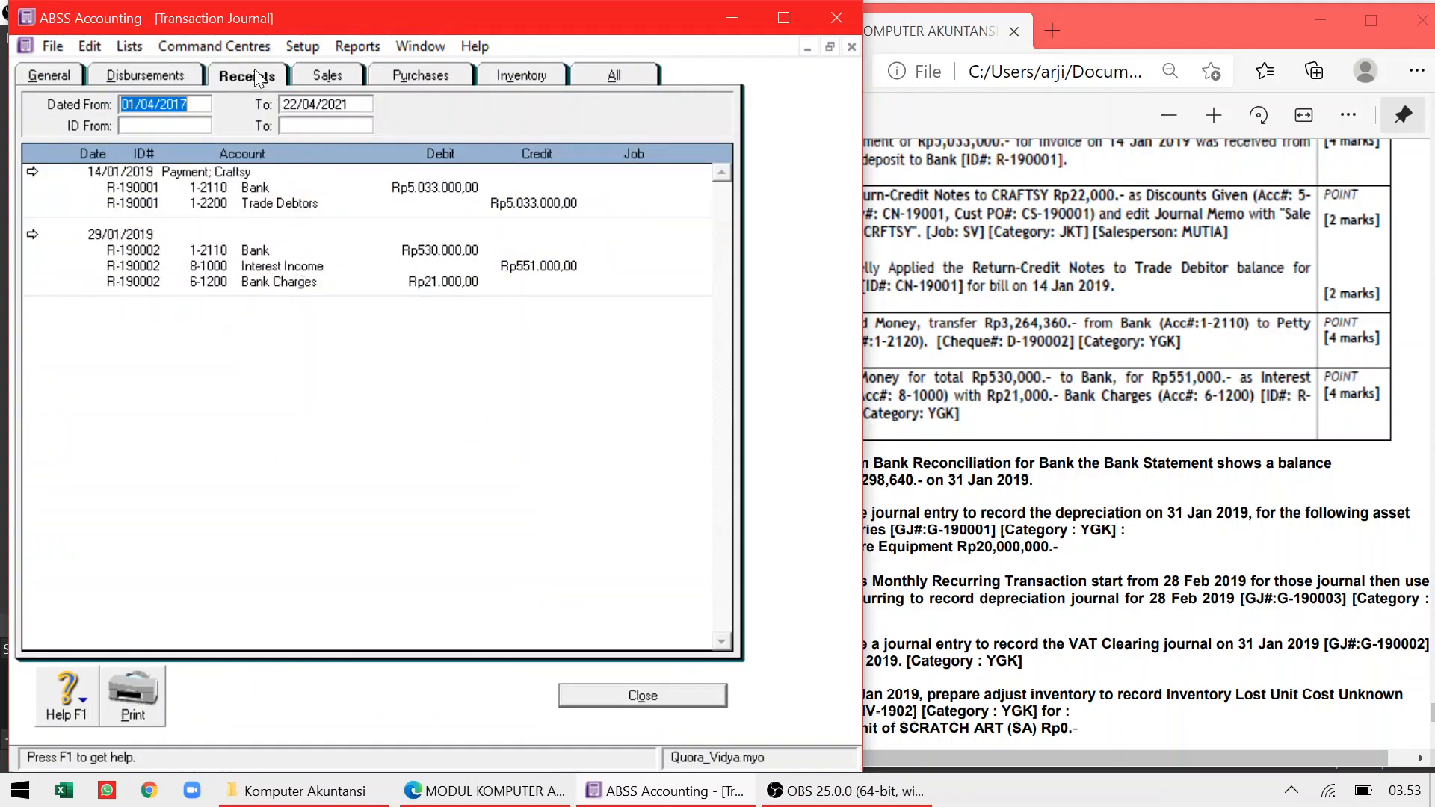
{"action": "left_click", "coordinate": [151, 79]}
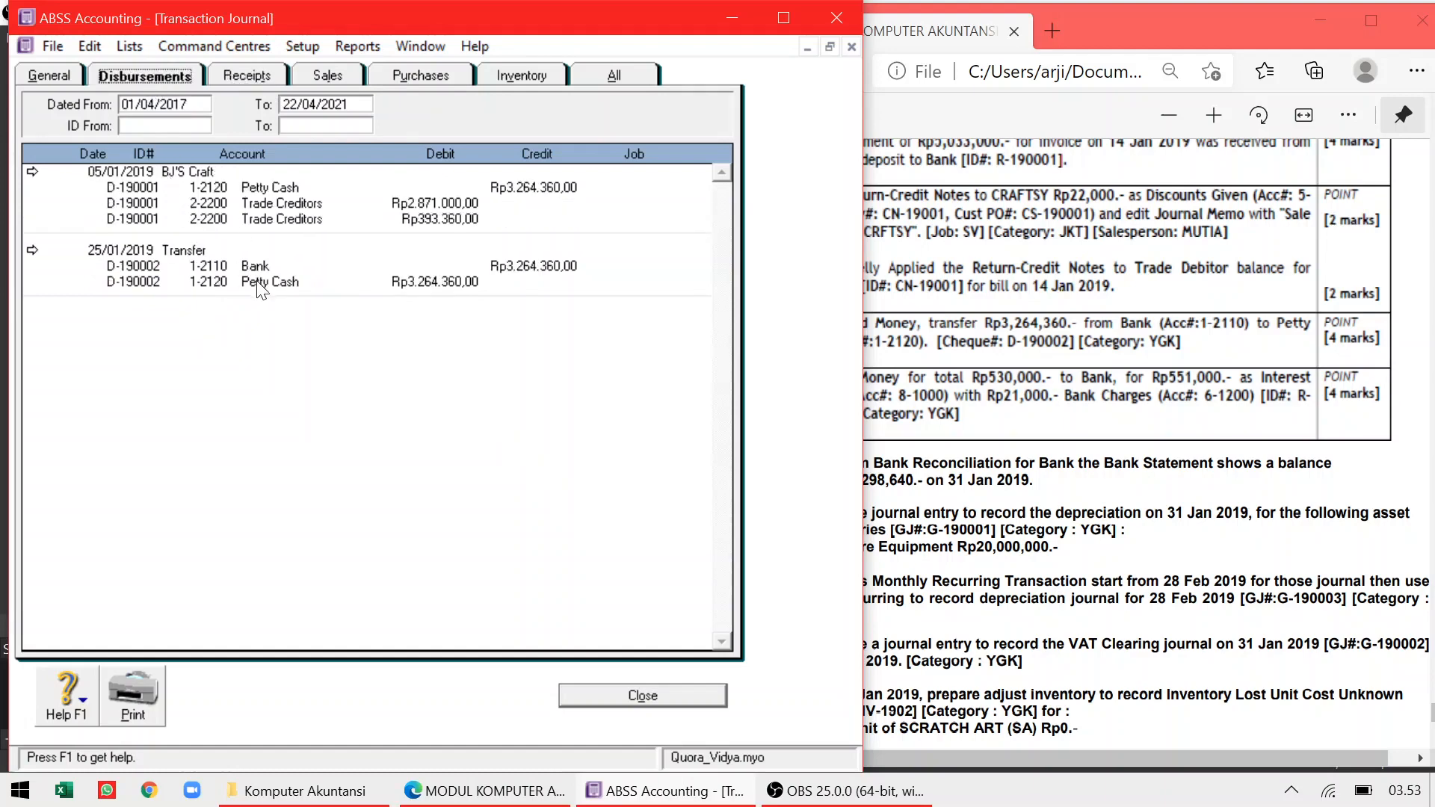
{"action": "left_click", "coordinate": [1032, 292]}
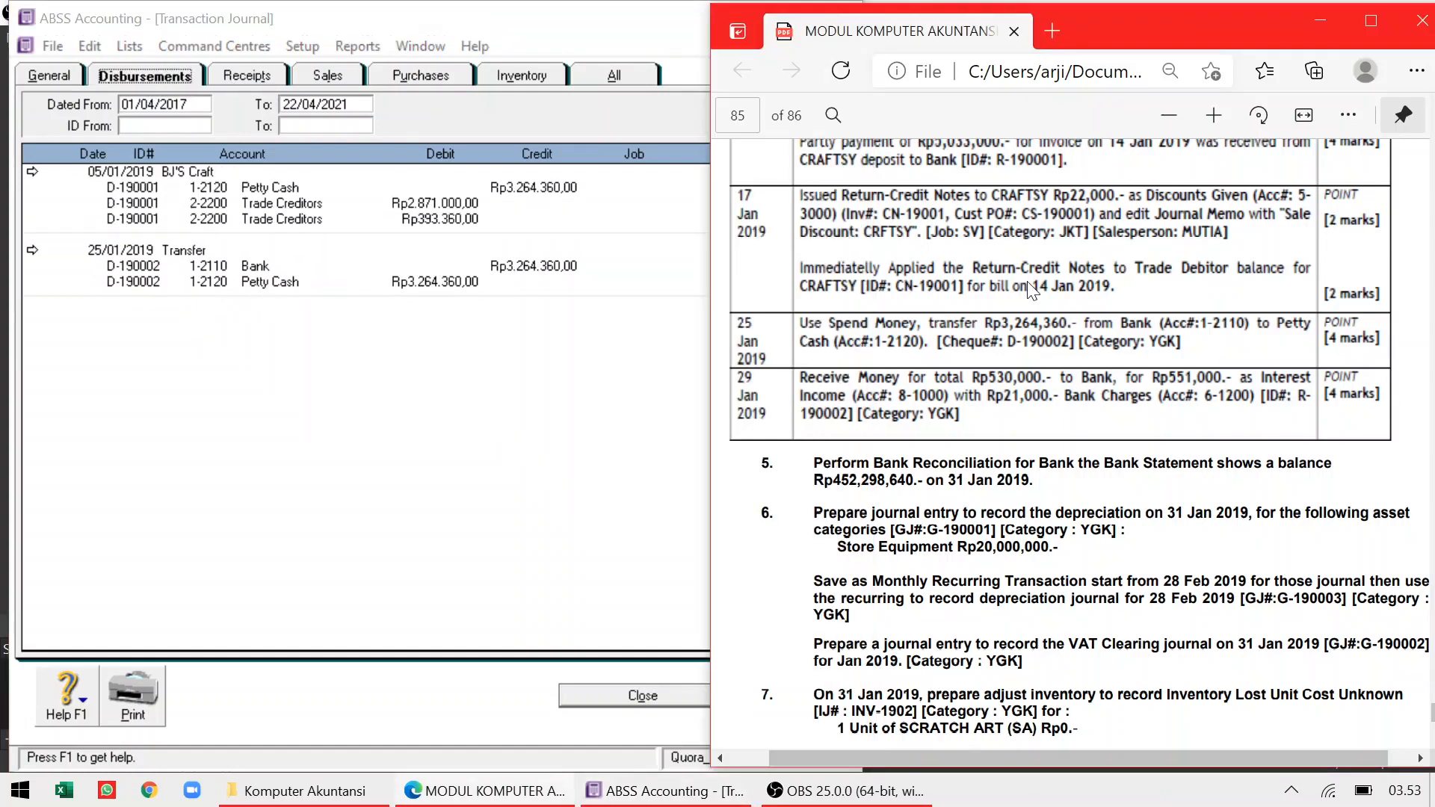
{"action": "left_click", "coordinate": [615, 695]}
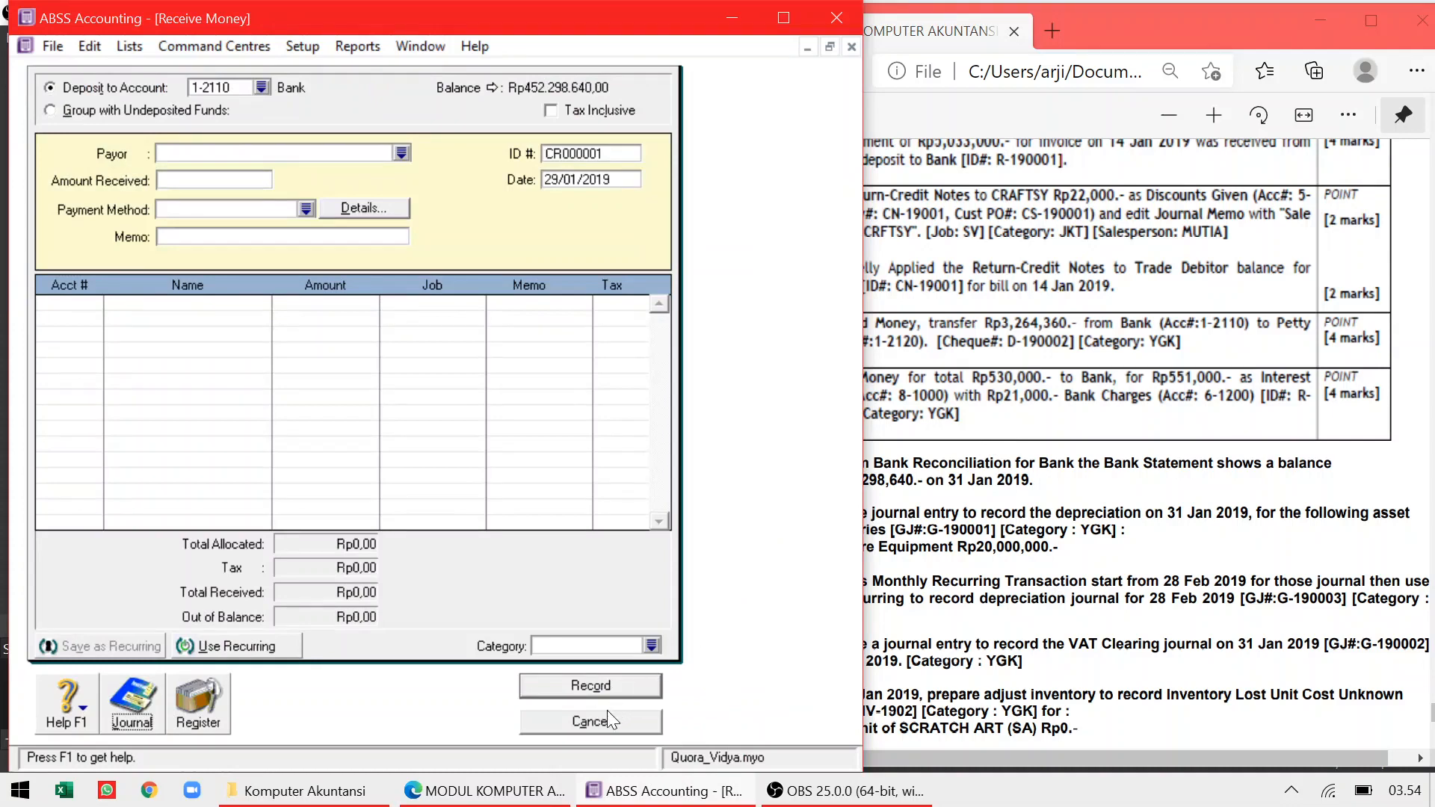
{"action": "left_click", "coordinate": [600, 717]}
{"action": "left_click", "coordinate": [992, 425]}
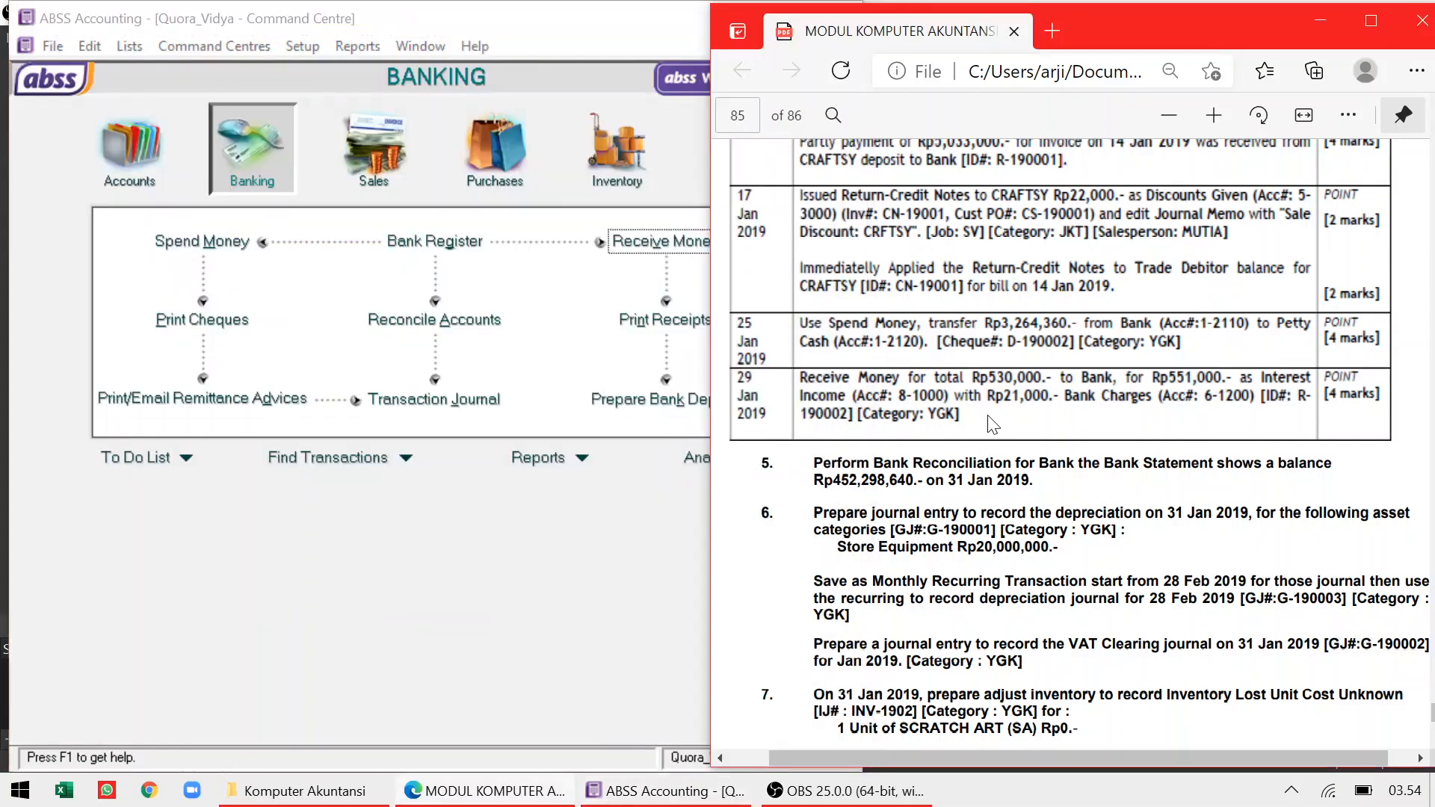